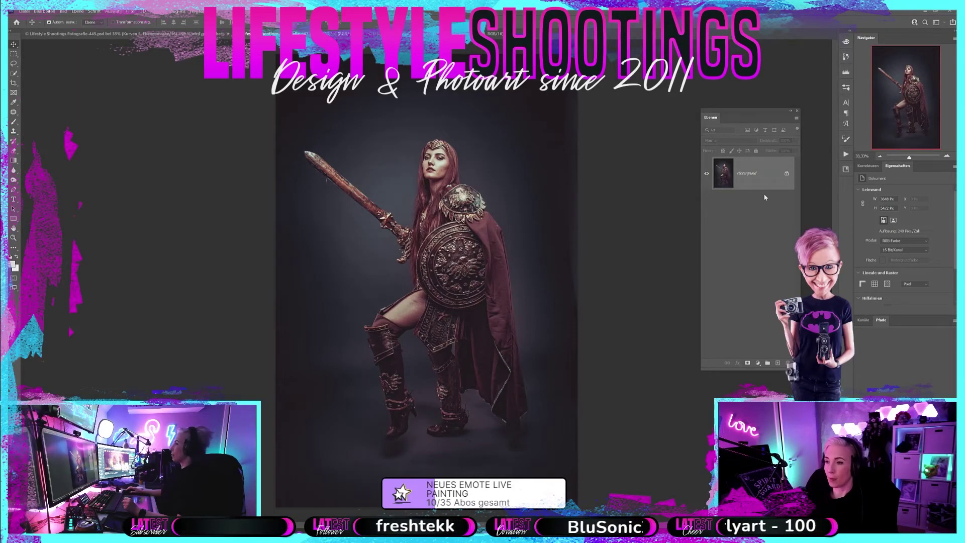
# - Duplicate the Hintergrund layer and zoom the Navigator in on the warrior's face
pyautogui.moveTo(756, 180); pyautogui.dragTo(777, 363)
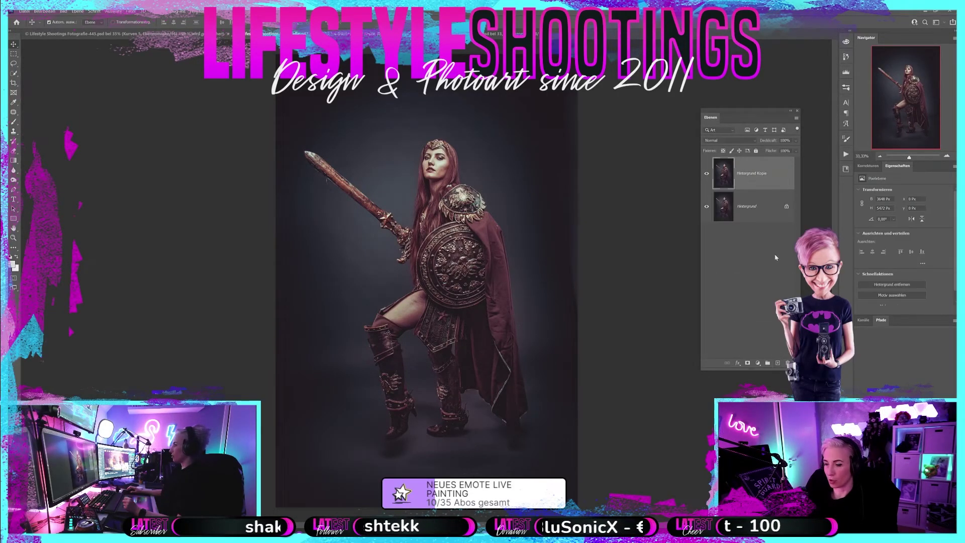
pyautogui.click(915, 159)
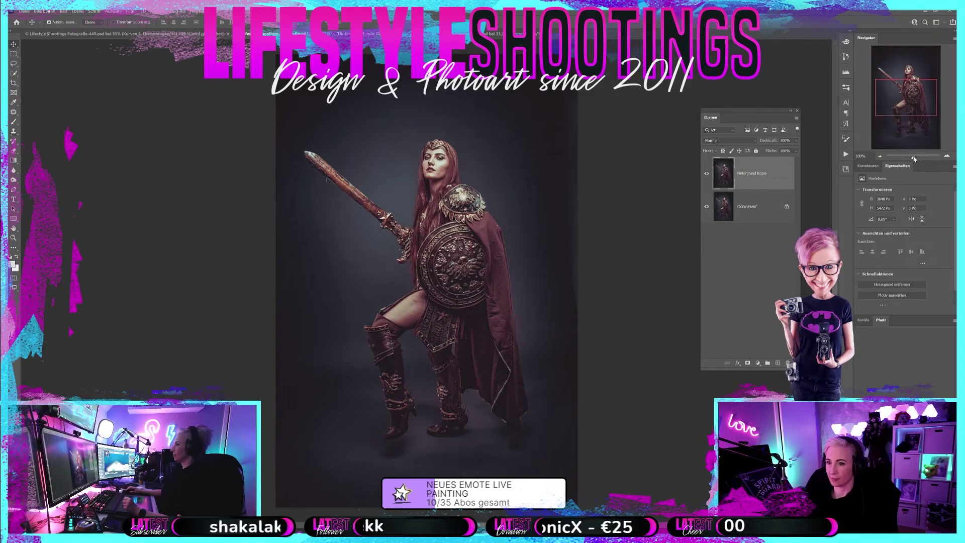
pyautogui.moveTo(909, 99); pyautogui.dragTo(909, 82)
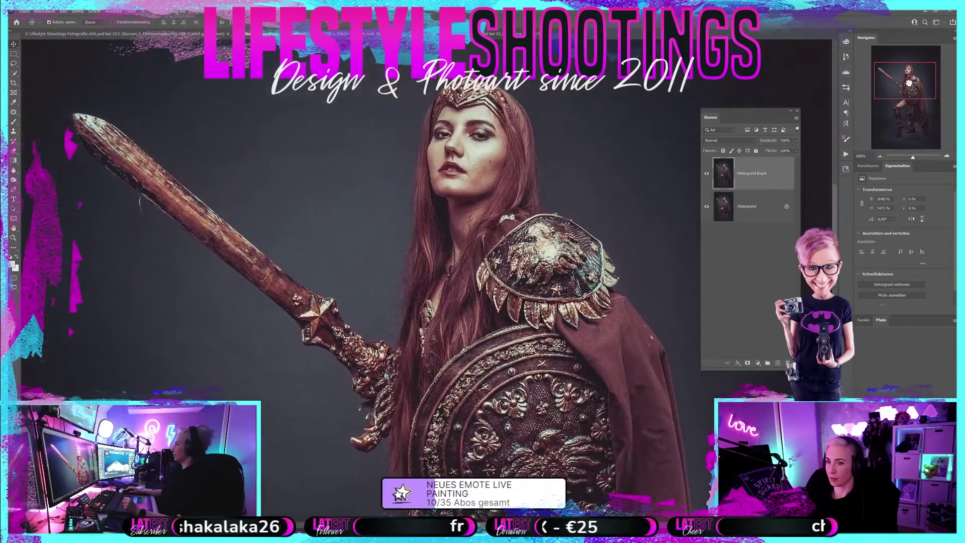
pyautogui.click(915, 158)
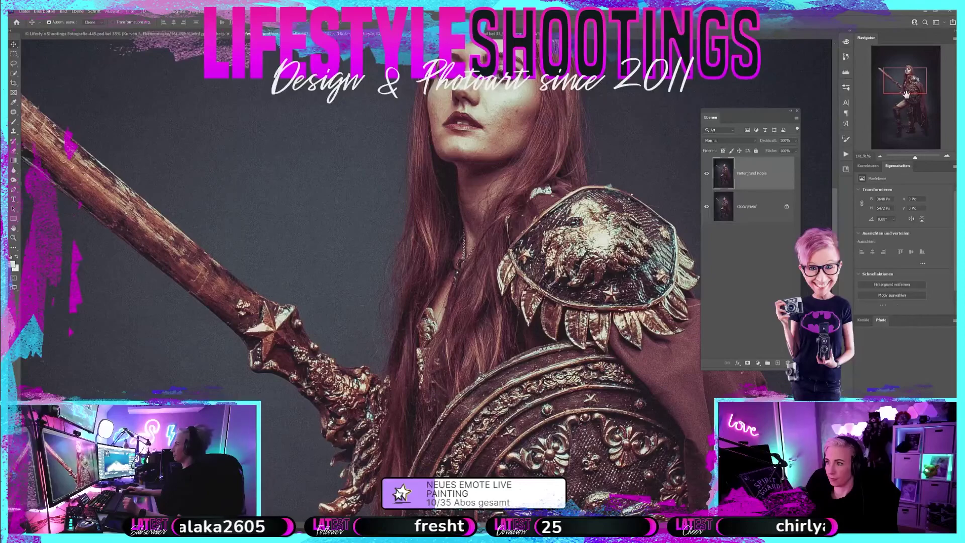
pyautogui.moveTo(906, 94); pyautogui.dragTo(905, 75)
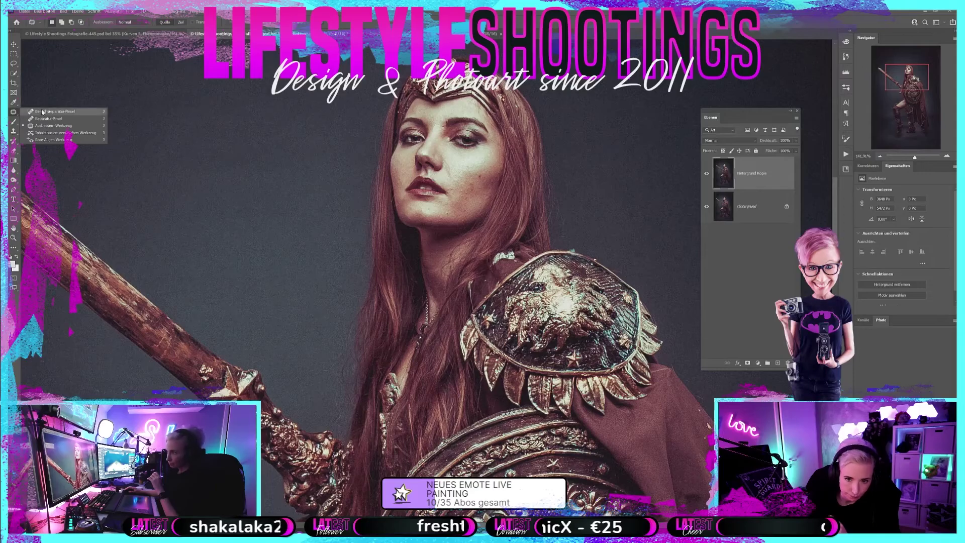
# - Heal the two blemishes beside the crown with the Content-Aware Spot Healing Brush
pyautogui.click(14, 111)
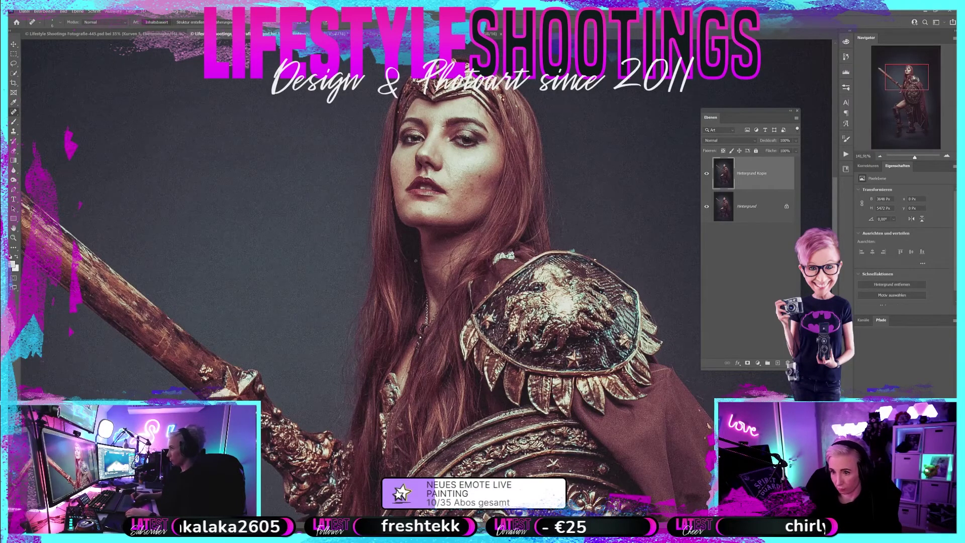
pyautogui.moveTo(915, 156); pyautogui.dragTo(918, 157)
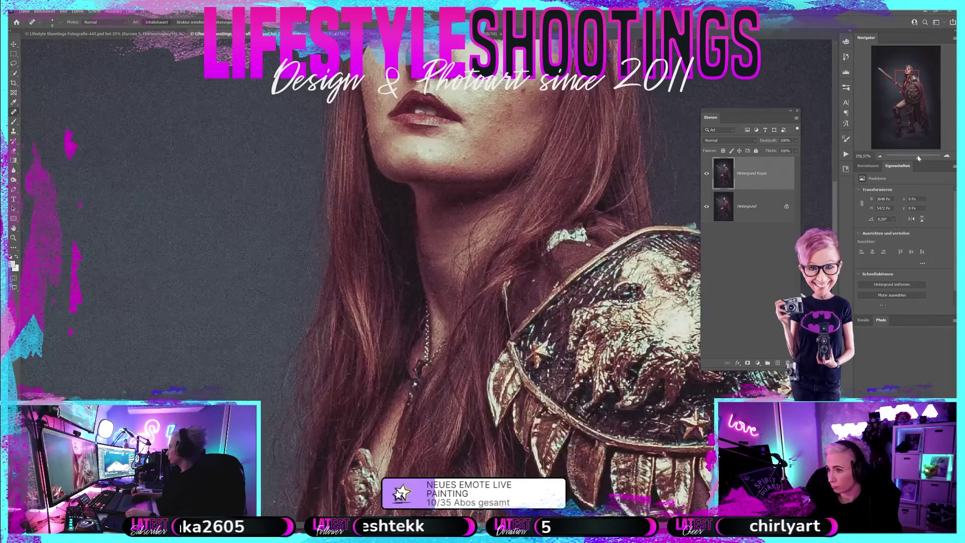
pyautogui.moveTo(905, 93); pyautogui.dragTo(908, 72)
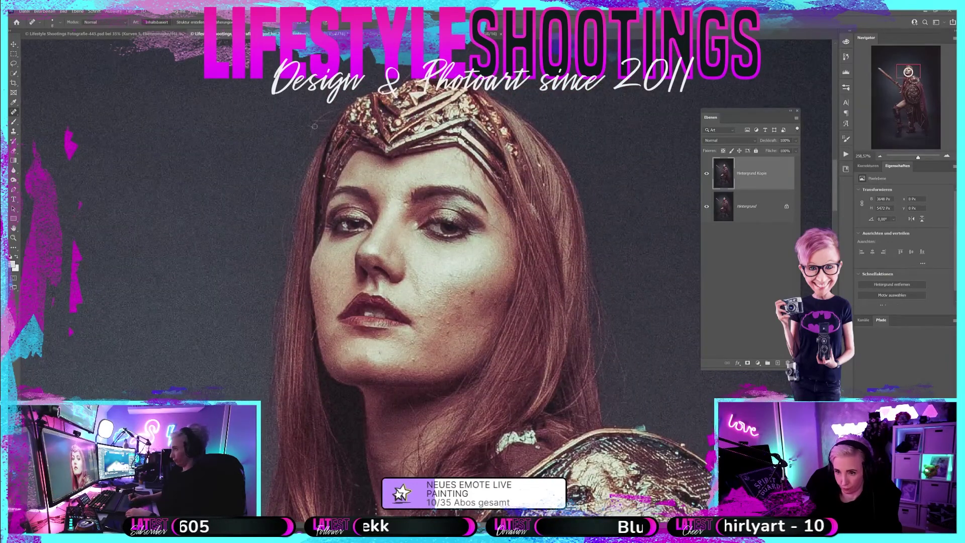
pyautogui.moveTo(326, 116); pyautogui.dragTo(291, 143)
pyautogui.moveTo(327, 112); pyautogui.dragTo(312, 143)
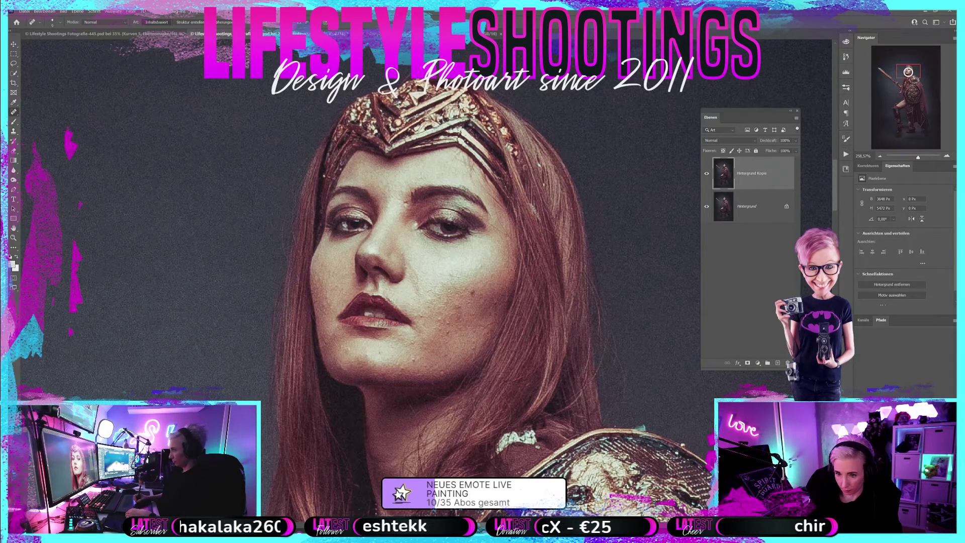
# - Heal the spots near the mouth corner, on the cheek and on the chin
pyautogui.click(330, 308)
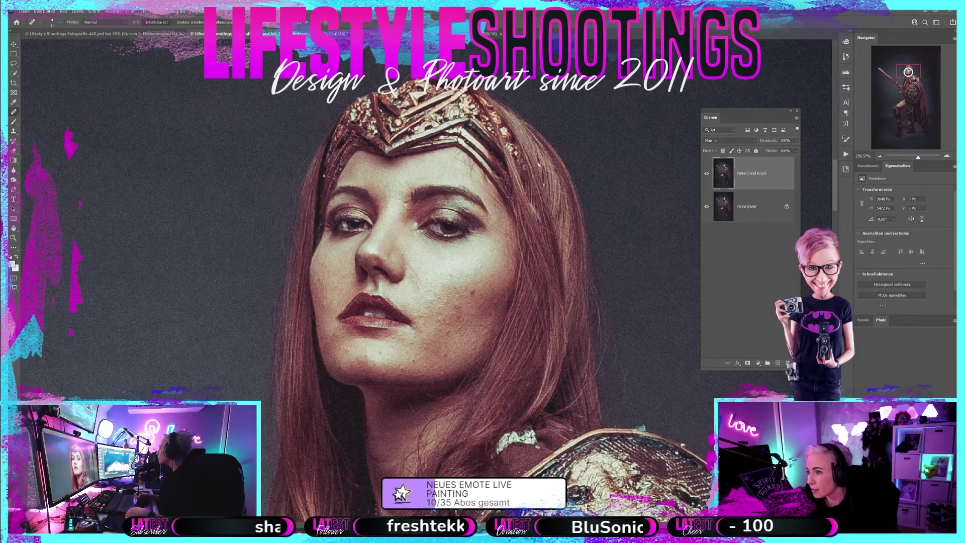
pyautogui.click(470, 290)
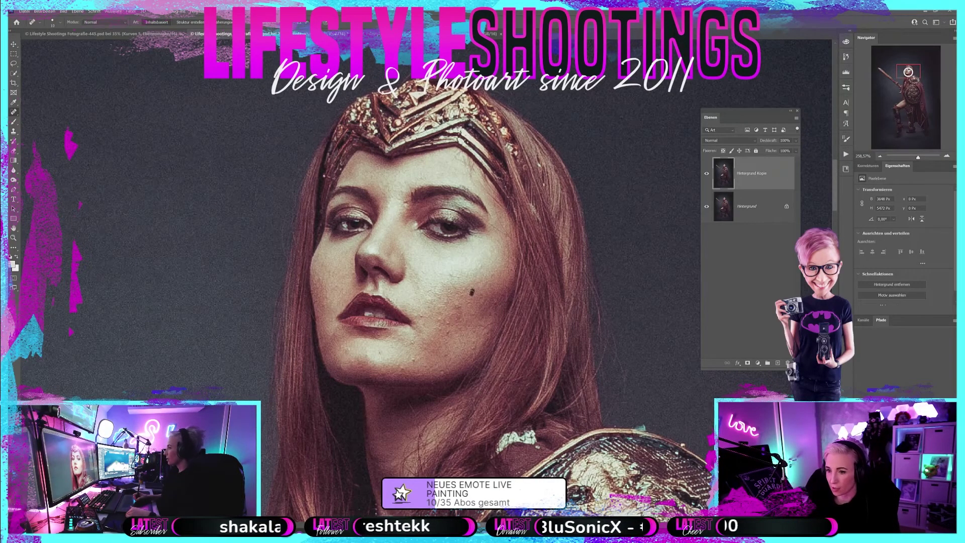
pyautogui.click(437, 294)
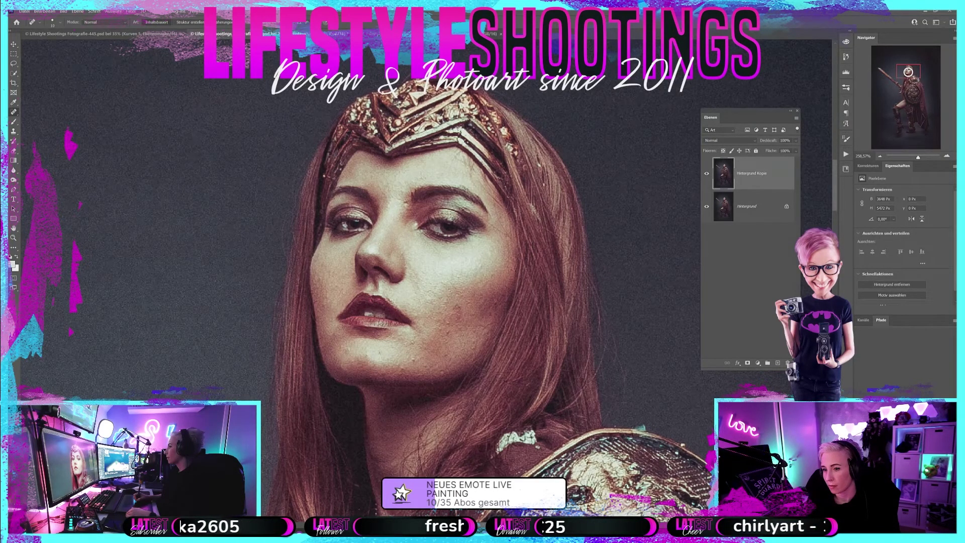
pyautogui.click(454, 313)
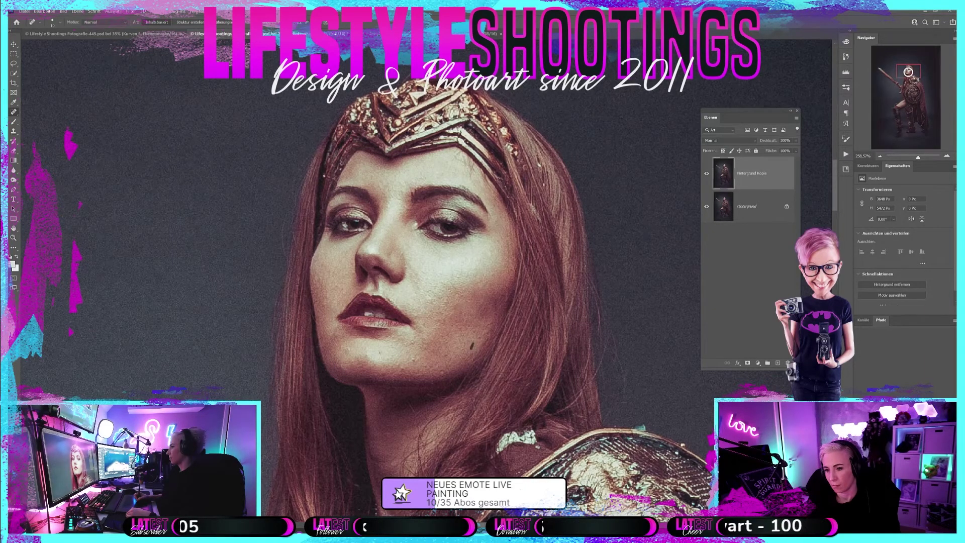
pyautogui.click(488, 325)
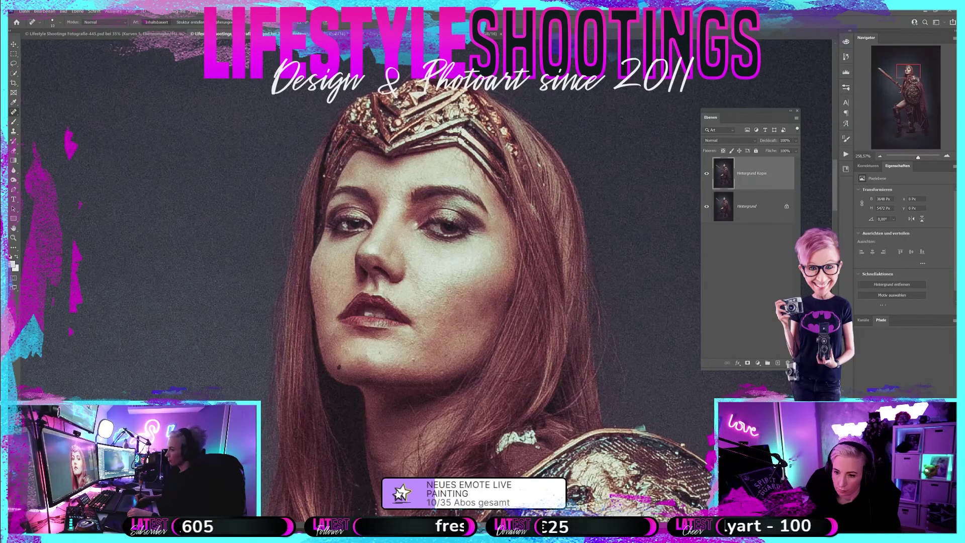
pyautogui.click(346, 342)
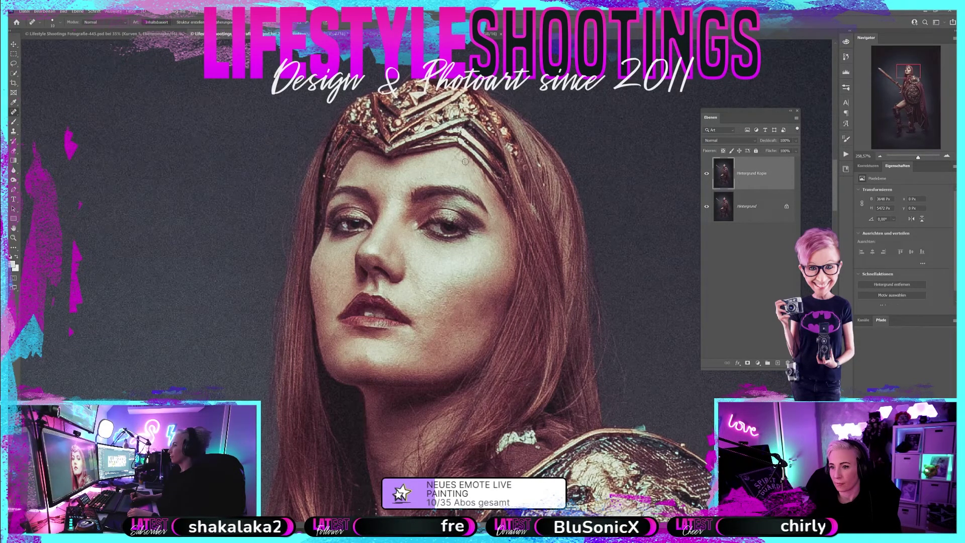
# - Heal two forehead spots and a hairline spot on the Hintergrund Kopie layer
pyautogui.moveTo(457, 160); pyautogui.dragTo(465, 161)
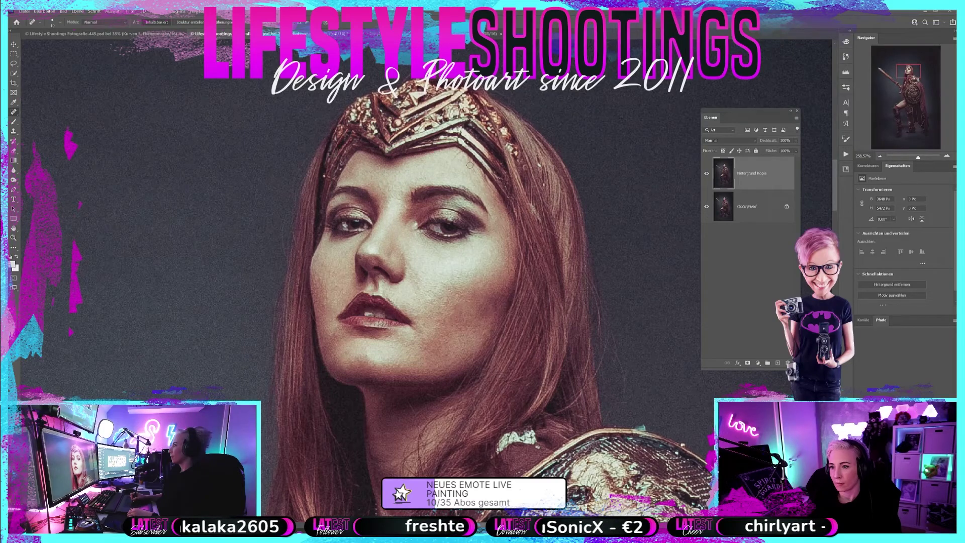
pyautogui.moveTo(457, 151); pyautogui.dragTo(454, 165)
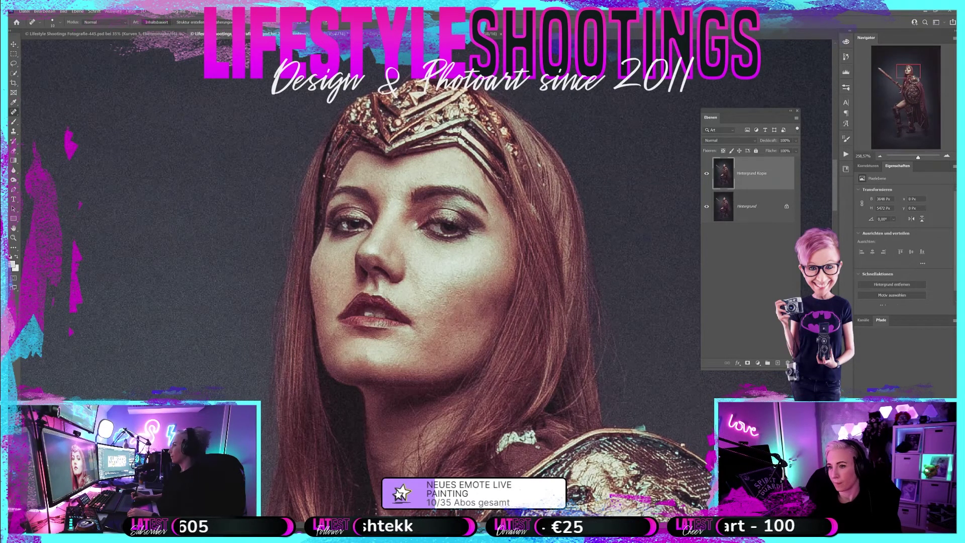
pyautogui.moveTo(540, 157); pyautogui.dragTo(546, 178)
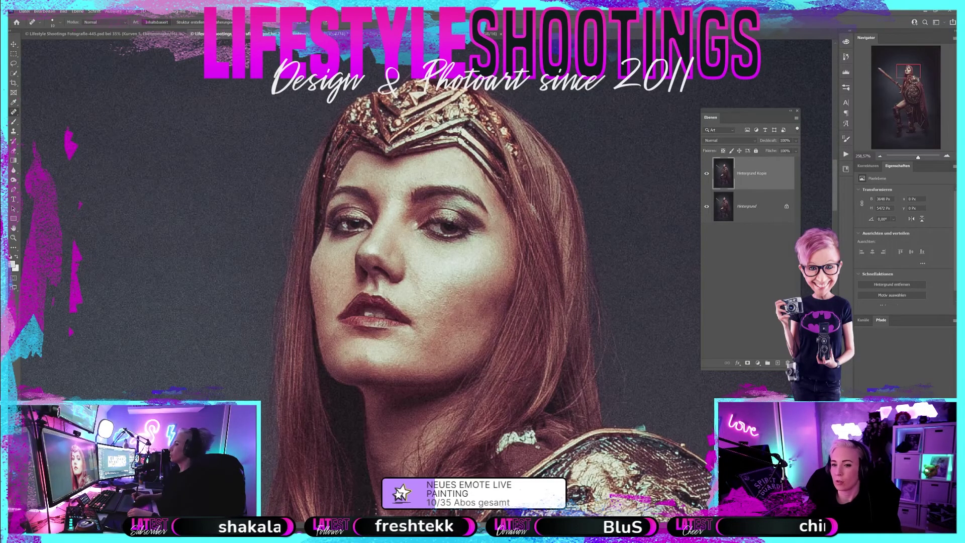
pyautogui.click(911, 80)
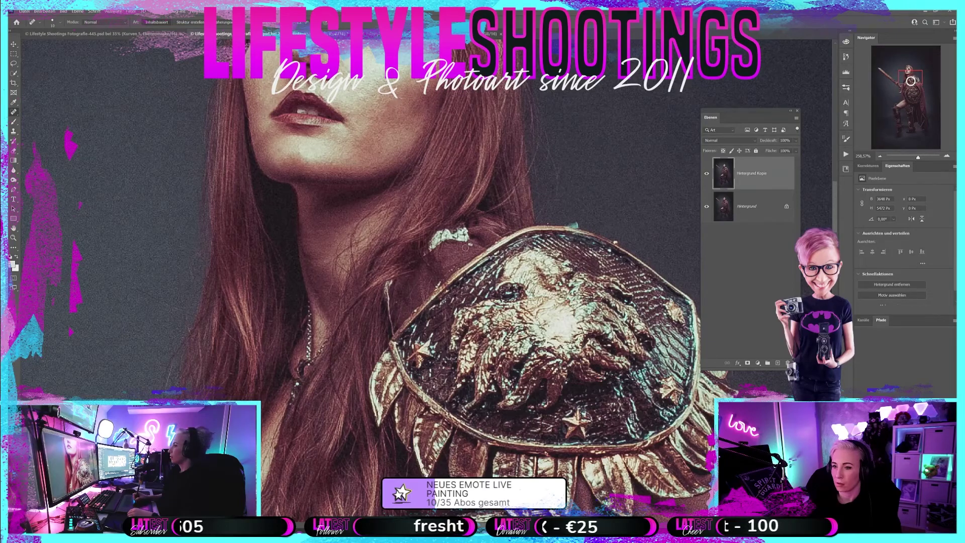
# - Heal the two specks on the cape beside the shoulder armour
pyautogui.moveTo(909, 78); pyautogui.dragTo(910, 81)
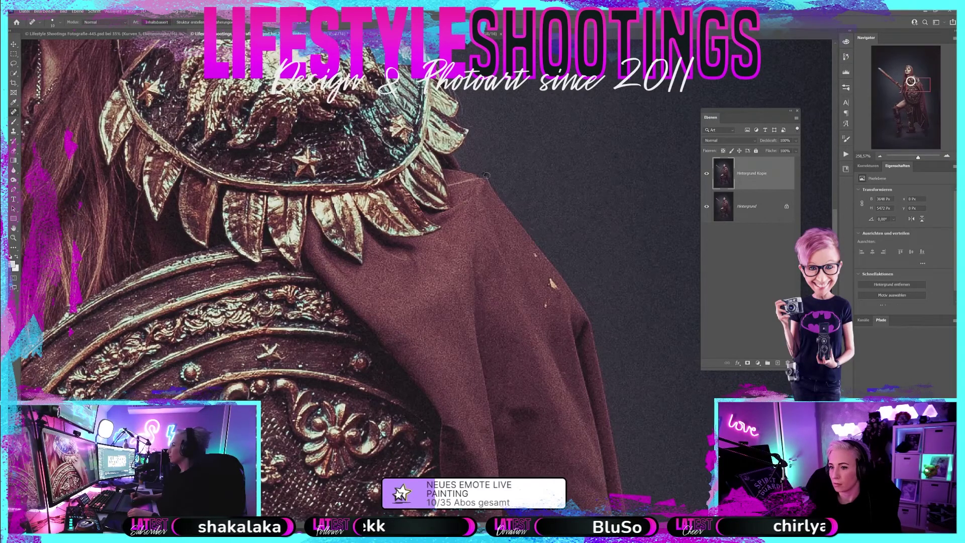
pyautogui.click(534, 253)
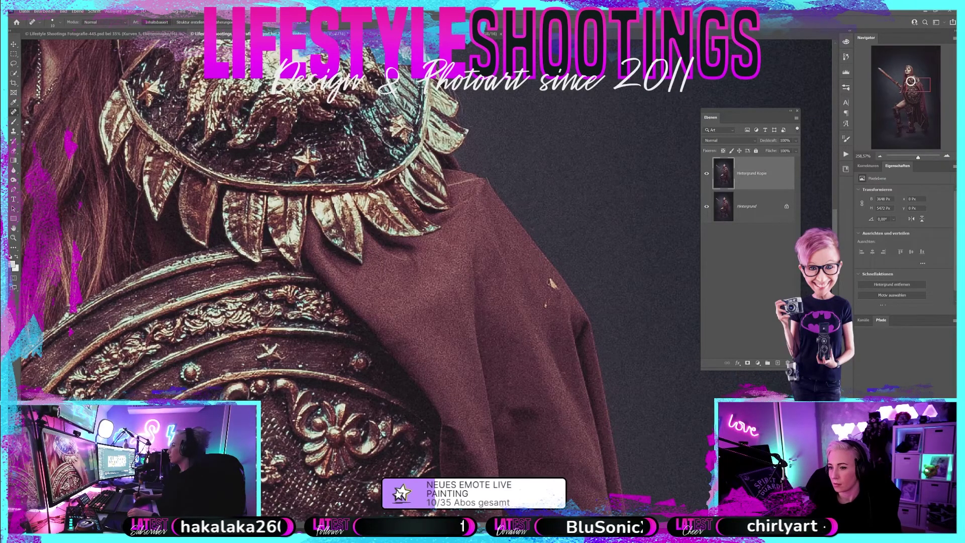
pyautogui.click(551, 284)
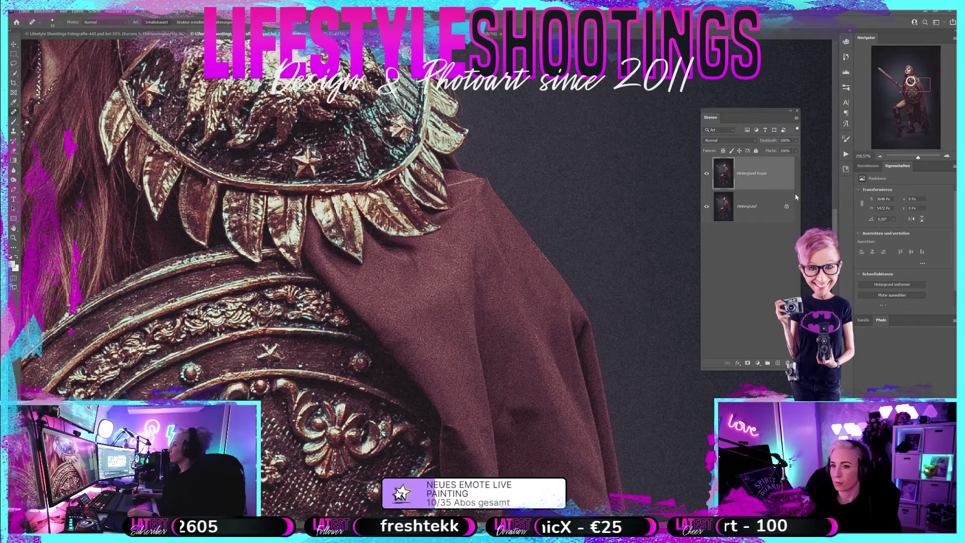
# - Enlarge the healing brush and heal the mark on her thigh
pyautogui.moveTo(914, 157); pyautogui.dragTo(914, 158)
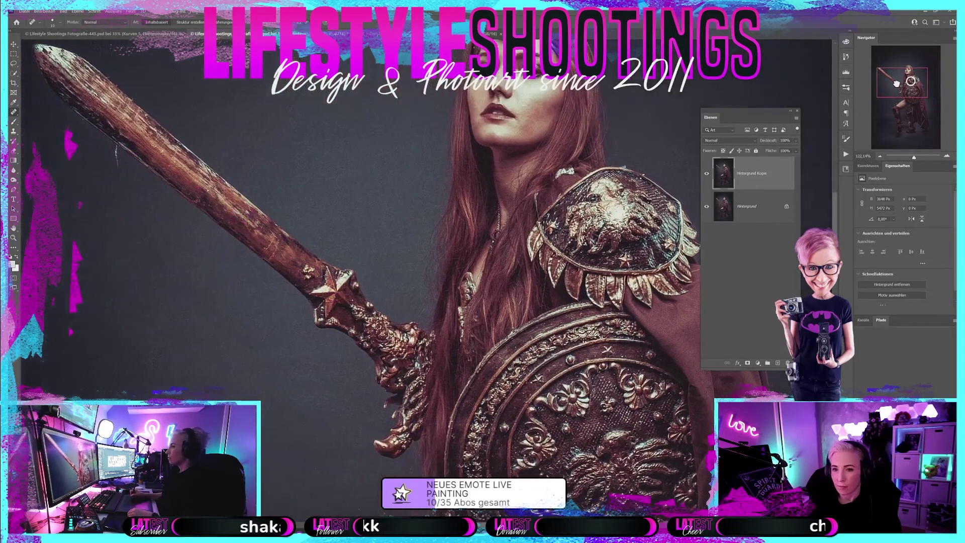
pyautogui.moveTo(912, 93); pyautogui.dragTo(893, 86)
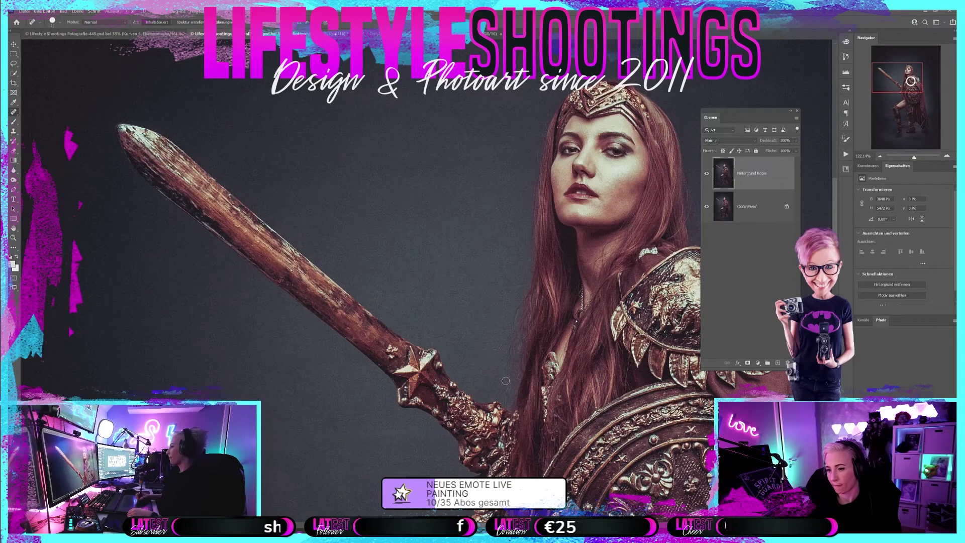
pyautogui.moveTo(891, 81); pyautogui.dragTo(906, 109)
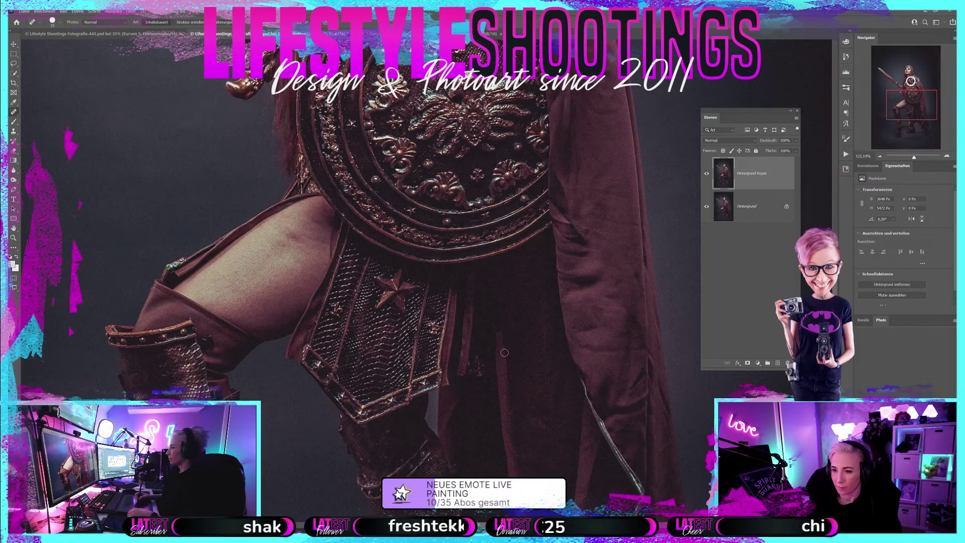
pyautogui.press(']')
pyautogui.moveTo(294, 236); pyautogui.dragTo(295, 232)
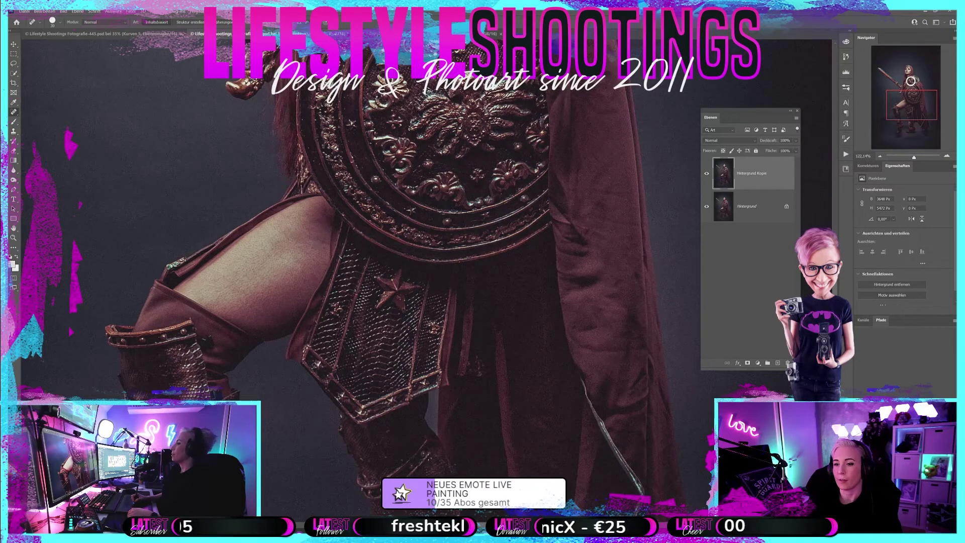
pyautogui.moveTo(916, 106)
pyautogui.mouseDown()
pyautogui.moveTo(917, 142)
pyautogui.moveTo(930, 139)
pyautogui.mouseUp()
pyautogui.moveTo(931, 139); pyautogui.dragTo(918, 119)
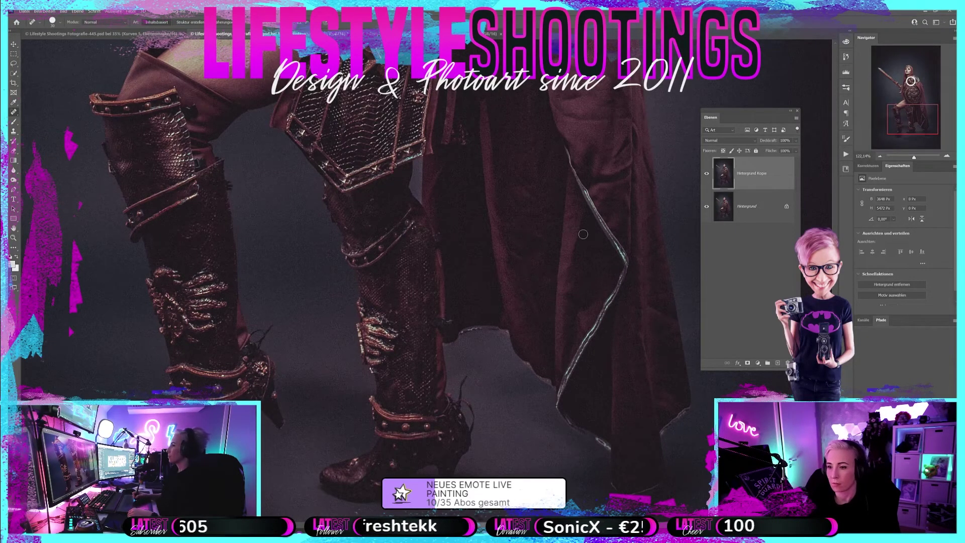
# - Enlarge the brush and heal the first dark spots on the floor
pyautogui.scroll(-5, 402, 277)
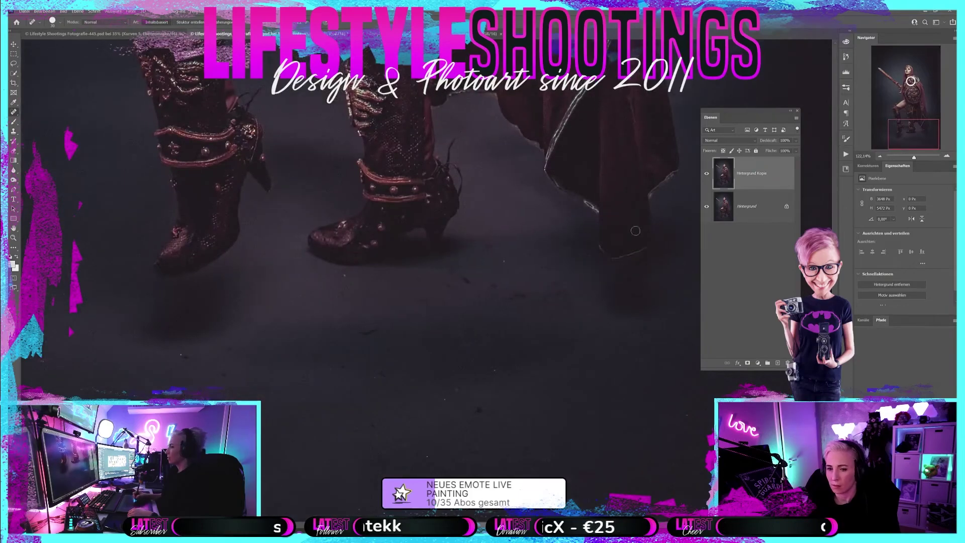
pyautogui.press(']')
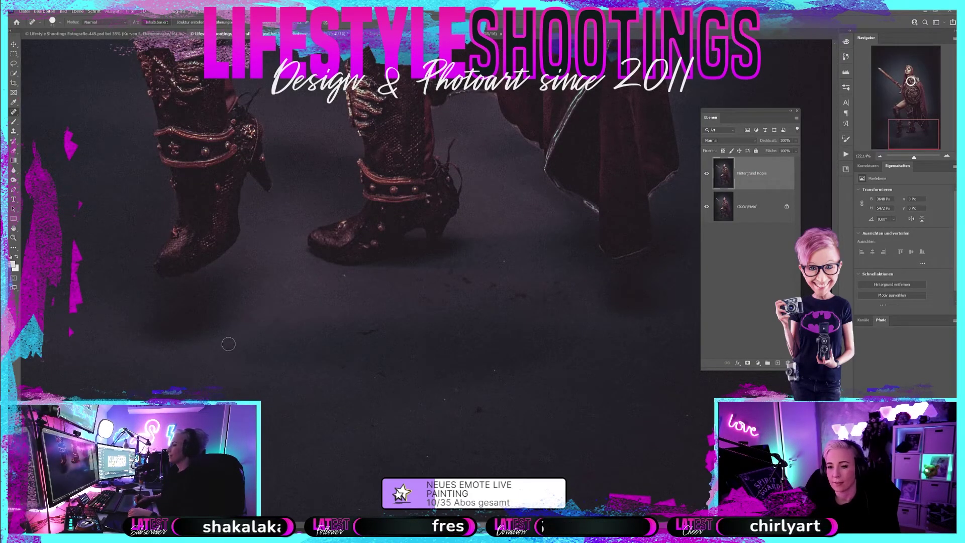
pyautogui.click(347, 277)
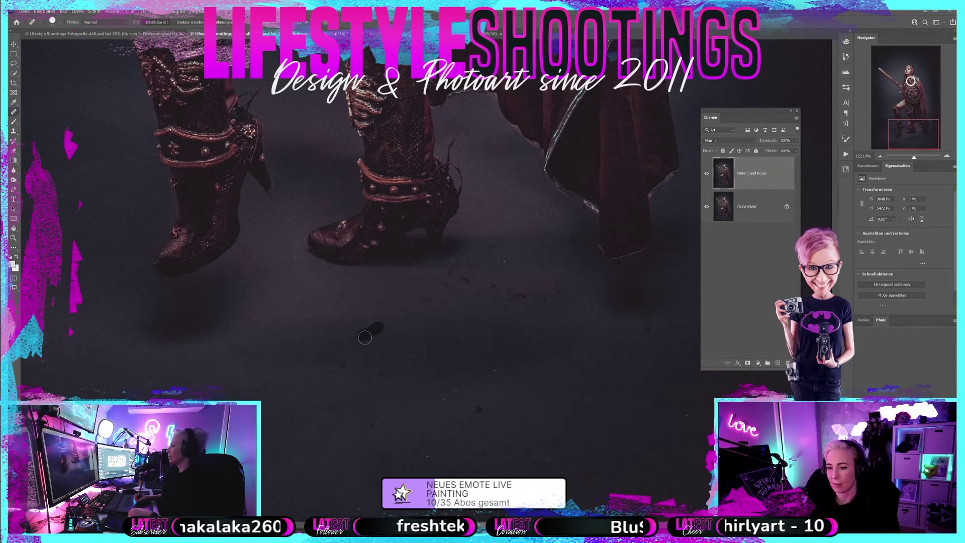
pyautogui.moveTo(251, 386); pyautogui.dragTo(280, 383)
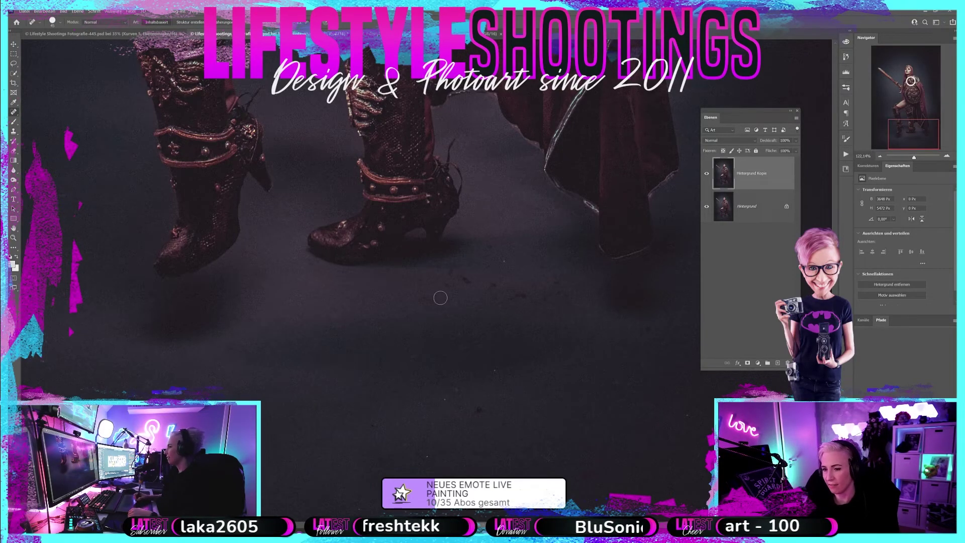
pyautogui.moveTo(422, 299)
pyautogui.mouseDown()
pyautogui.moveTo(447, 296)
pyautogui.moveTo(469, 274)
pyautogui.mouseUp()
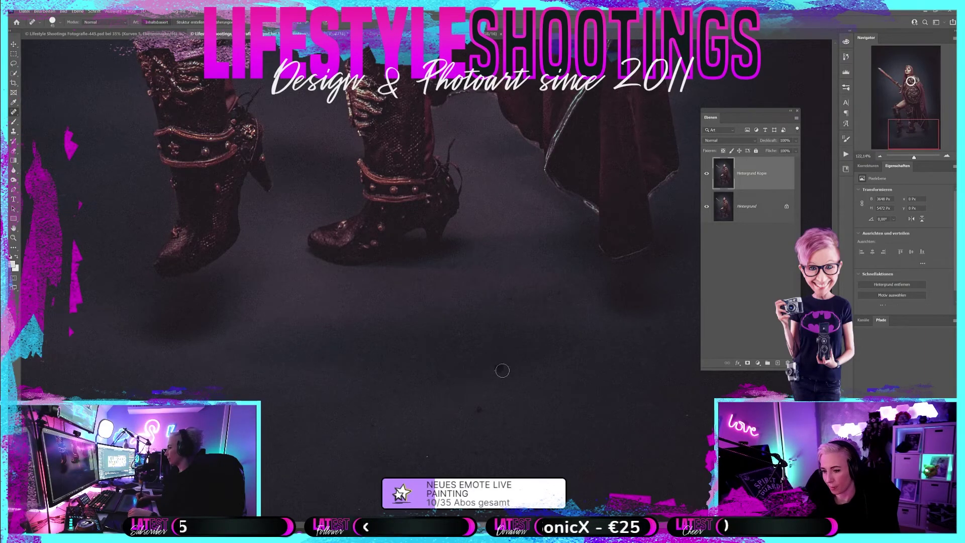
# - Heal the remaining floor blemishes near the boots, then view the whole figure
pyautogui.moveTo(404, 409); pyautogui.dragTo(452, 405)
pyautogui.moveTo(452, 338); pyautogui.dragTo(513, 335)
pyautogui.moveTo(686, 409); pyautogui.dragTo(706, 412)
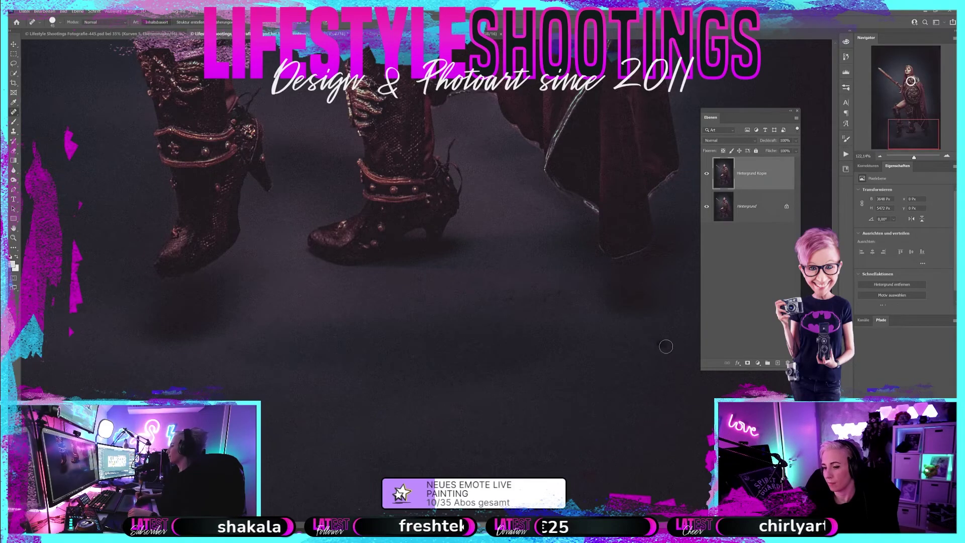
pyautogui.moveTo(901, 129); pyautogui.dragTo(923, 128)
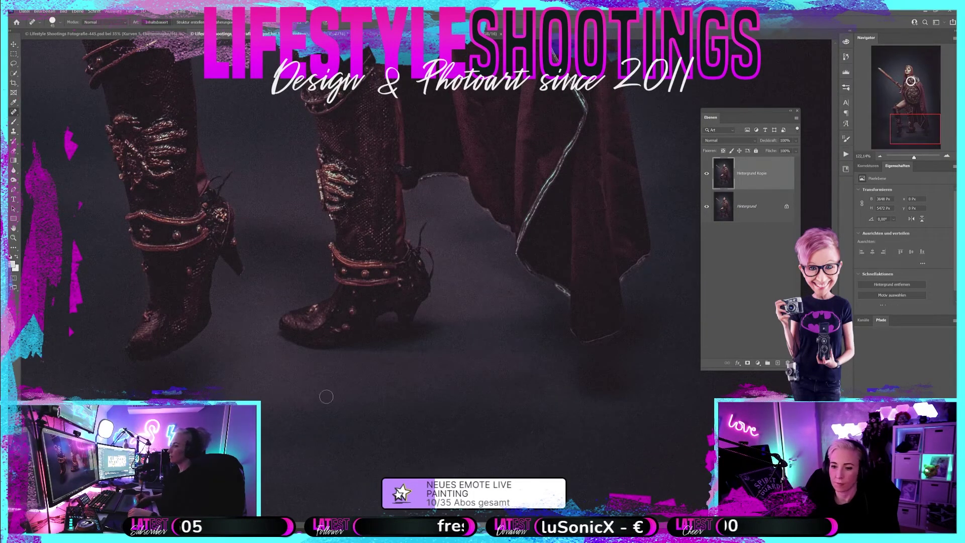
pyautogui.moveTo(908, 139); pyautogui.dragTo(890, 145)
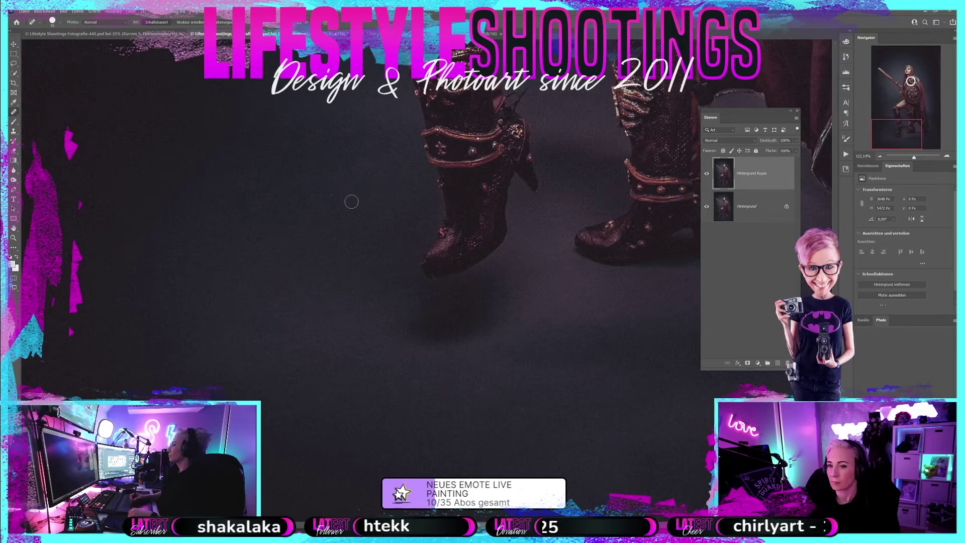
pyautogui.moveTo(891, 124); pyautogui.dragTo(889, 59)
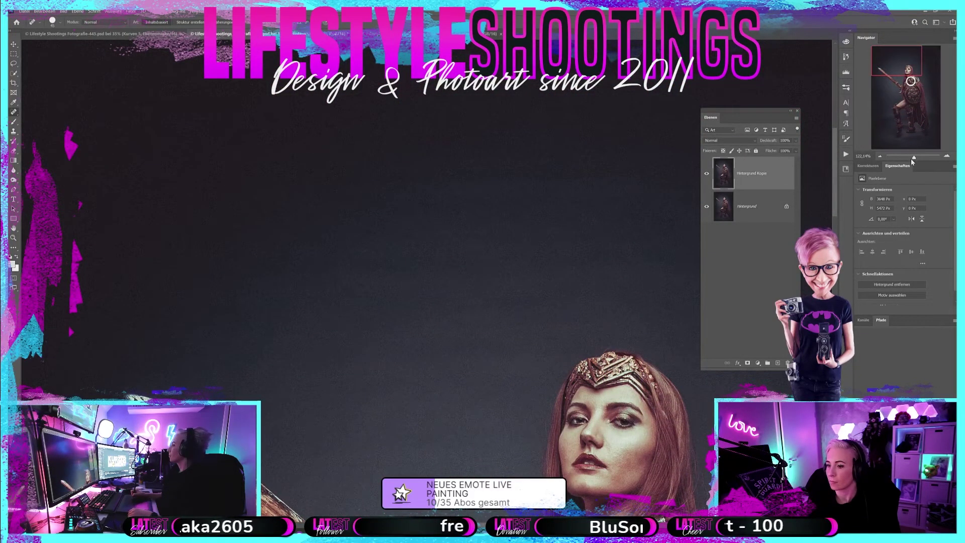
pyautogui.moveTo(912, 157); pyautogui.dragTo(909, 158)
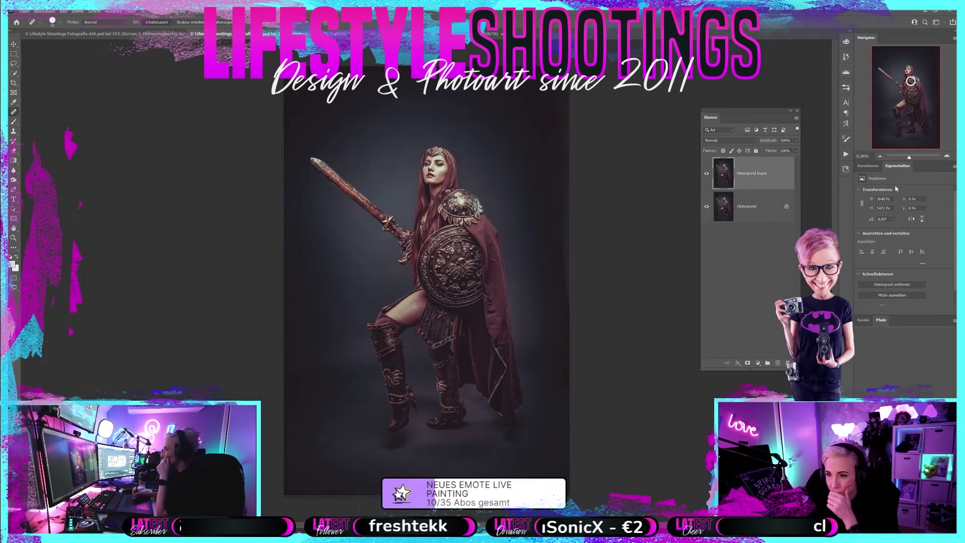
# - Duplicate the background copy and run the high-pass skin-softening action on it
pyautogui.moveTo(754, 185); pyautogui.dragTo(777, 362)
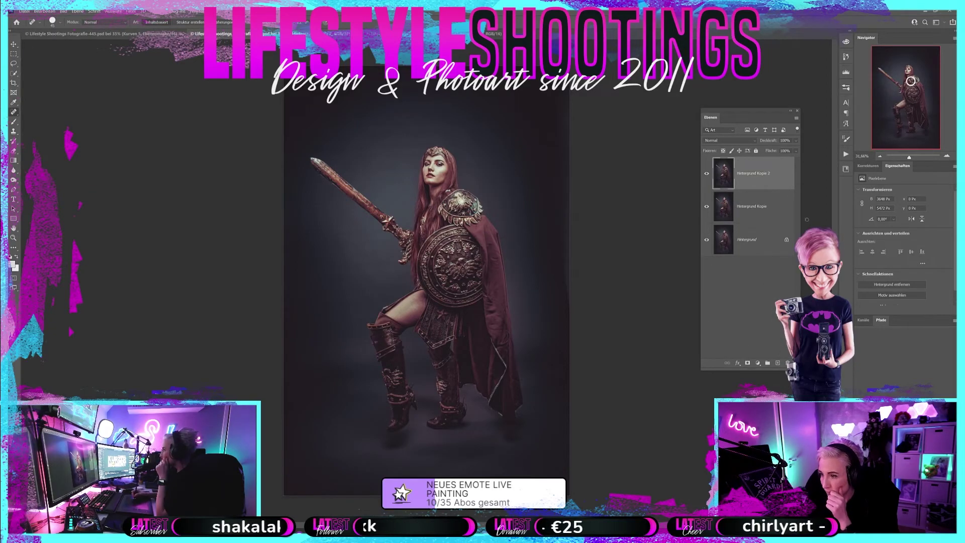
pyautogui.click(846, 155)
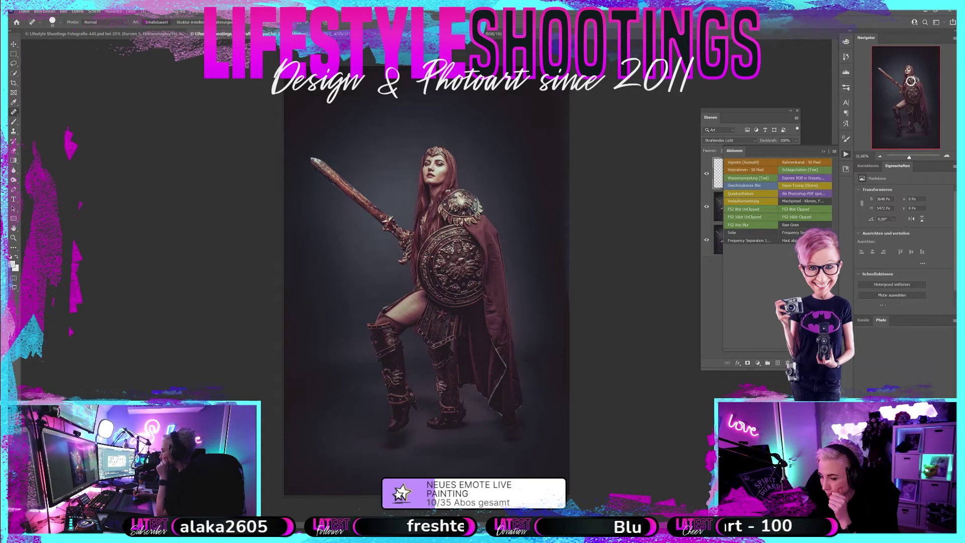
pyautogui.click(846, 155)
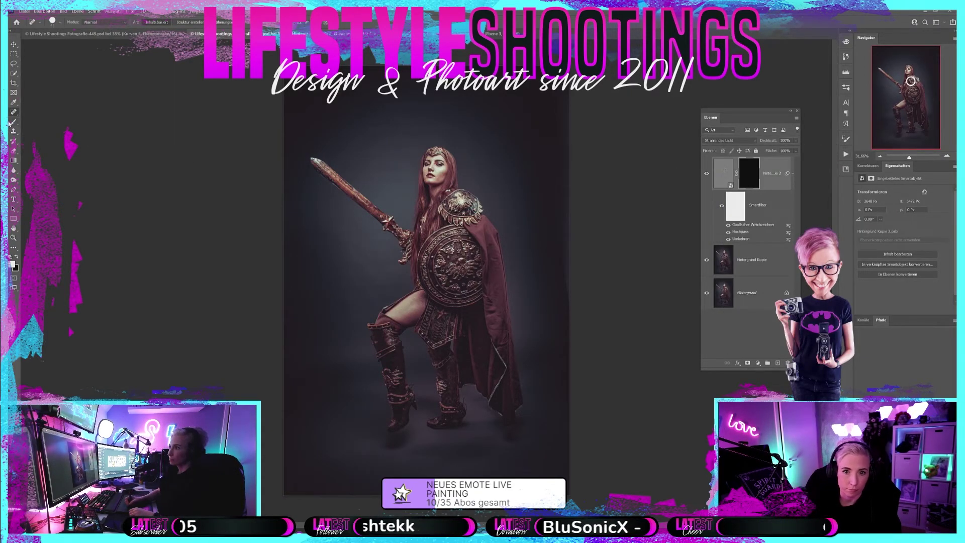
pyautogui.click(14, 124)
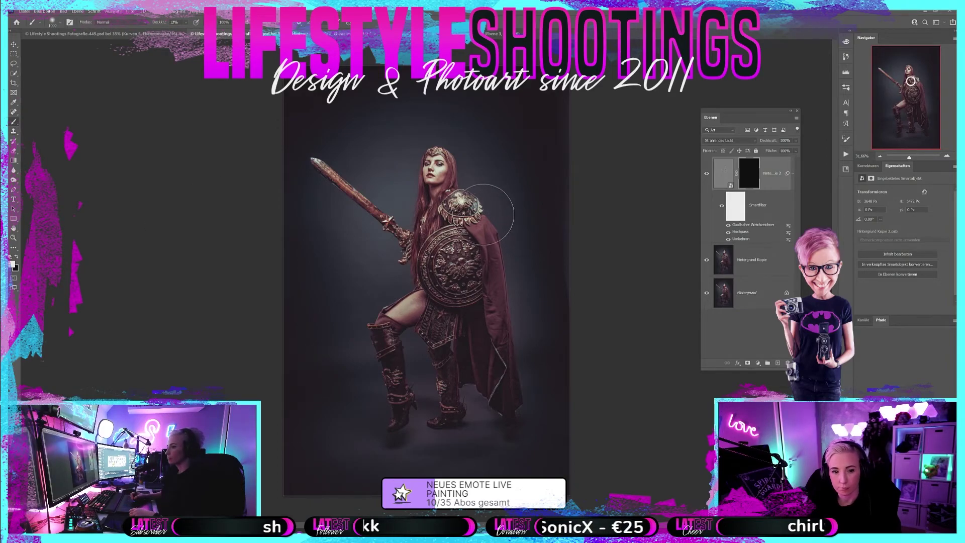
pyautogui.moveTo(910, 157); pyautogui.dragTo(916, 157)
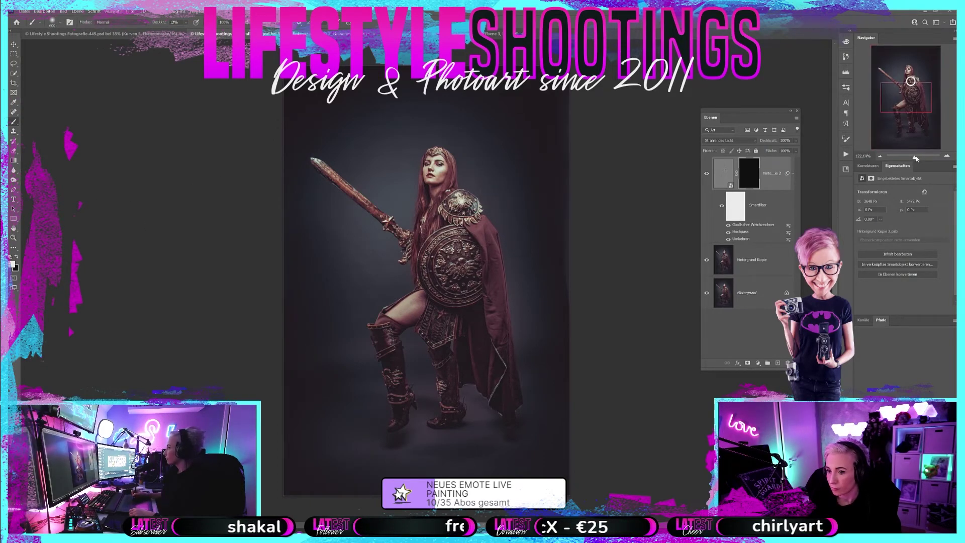
pyautogui.moveTo(906, 96); pyautogui.dragTo(910, 74)
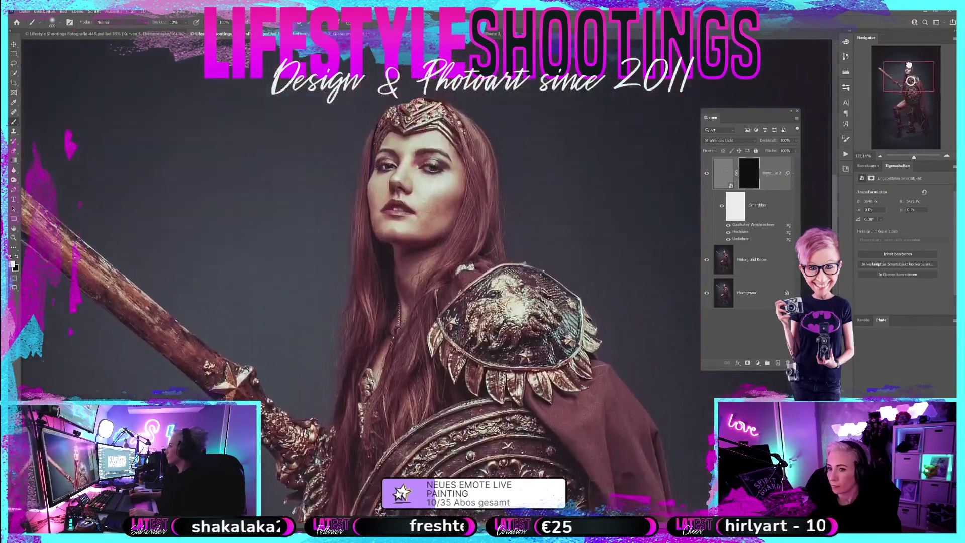
# - Paint white on the softening mask over her face, neck and arm, resizing the brush
pyautogui.click(917, 157)
pyautogui.moveTo(907, 75); pyautogui.dragTo(907, 71)
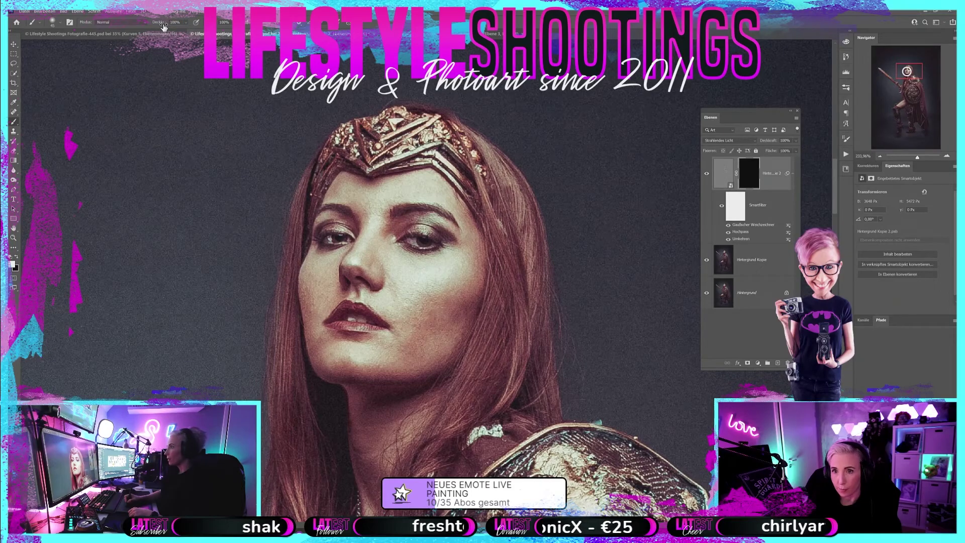
pyautogui.moveTo(372, 211); pyautogui.dragTo(376, 231)
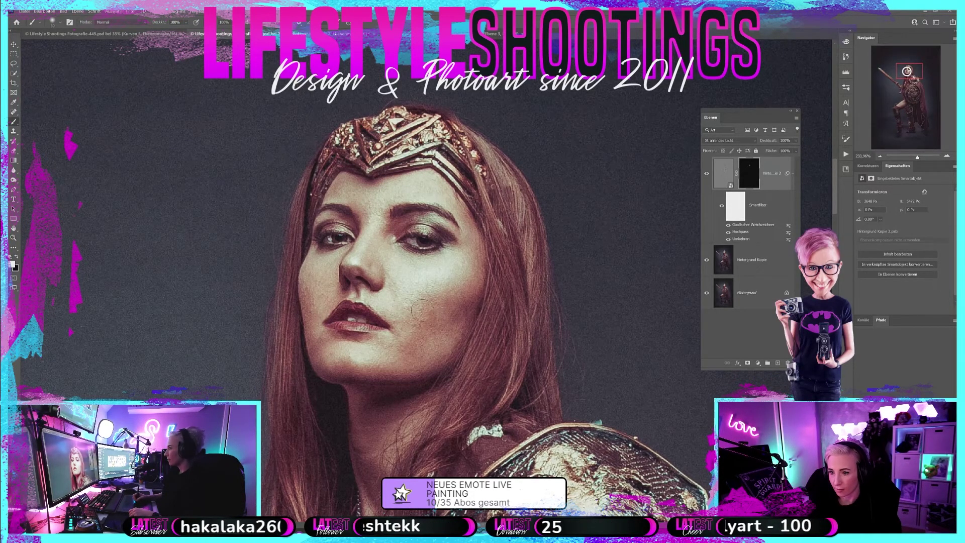
pyautogui.press('[')
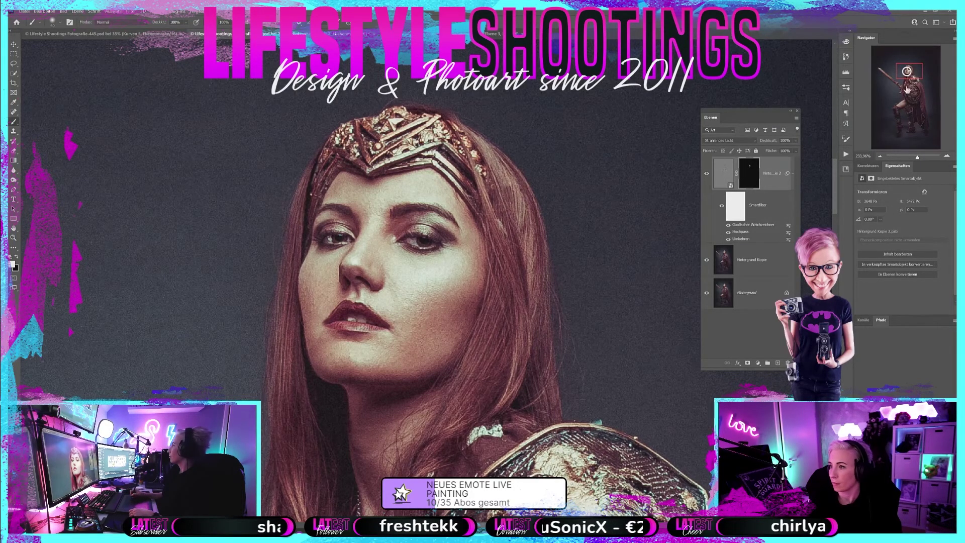
pyautogui.moveTo(907, 71); pyautogui.dragTo(878, 110)
pyautogui.press(']')
pyautogui.press(']')
pyautogui.press(']')
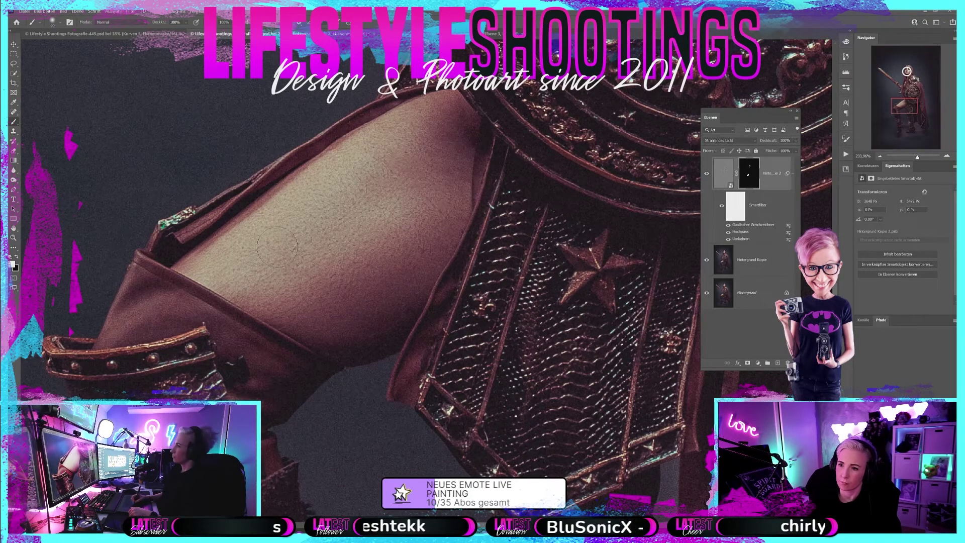
pyautogui.moveTo(904, 110); pyautogui.dragTo(907, 77)
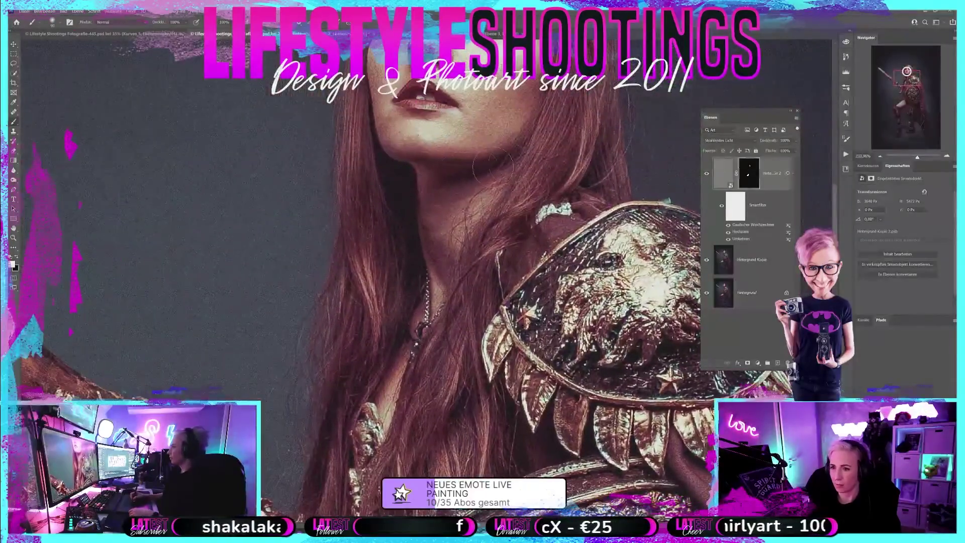
pyautogui.press('[')
pyautogui.press('[')
pyautogui.press('[')
pyautogui.moveTo(906, 75)
pyautogui.mouseDown()
pyautogui.moveTo(905, 113)
pyautogui.moveTo(907, 93)
pyautogui.mouseUp()
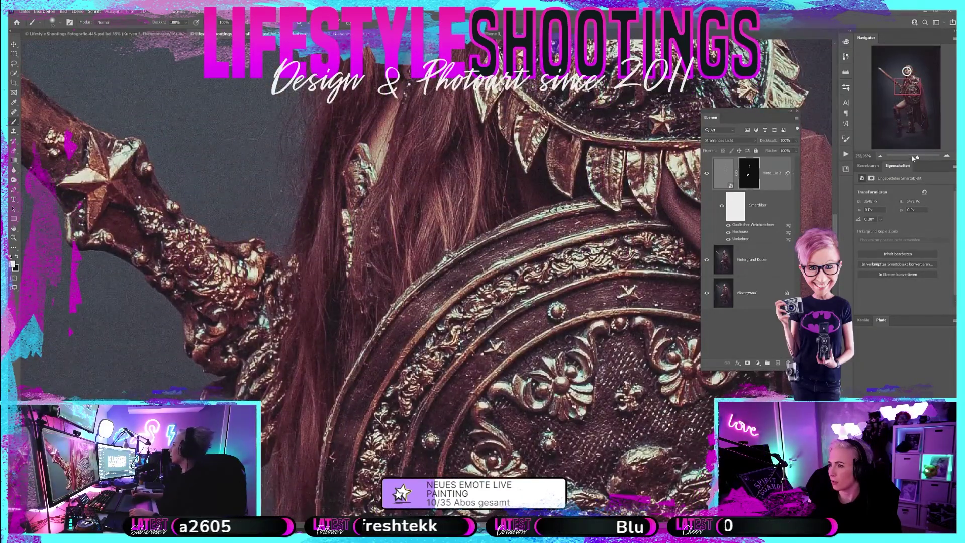
pyautogui.moveTo(913, 158); pyautogui.dragTo(911, 156)
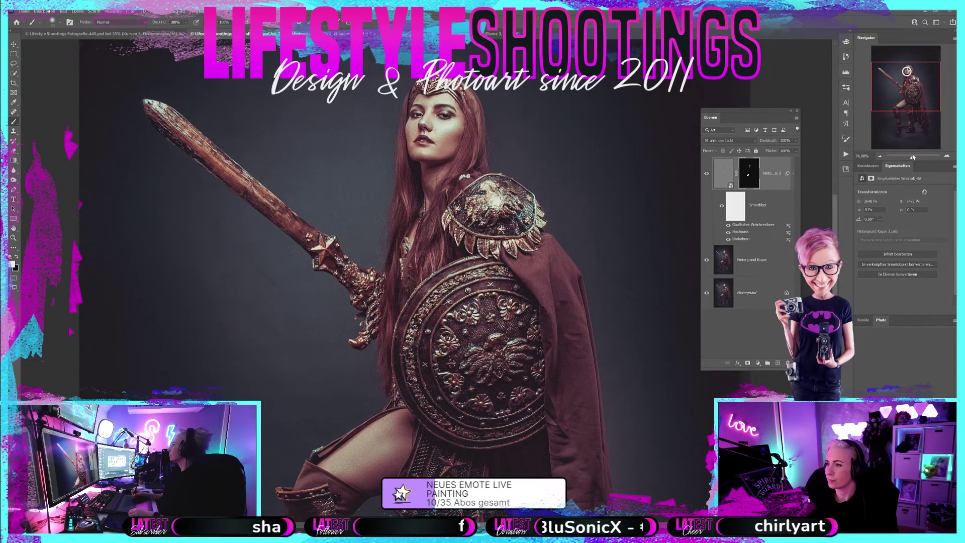
pyautogui.click(707, 174)
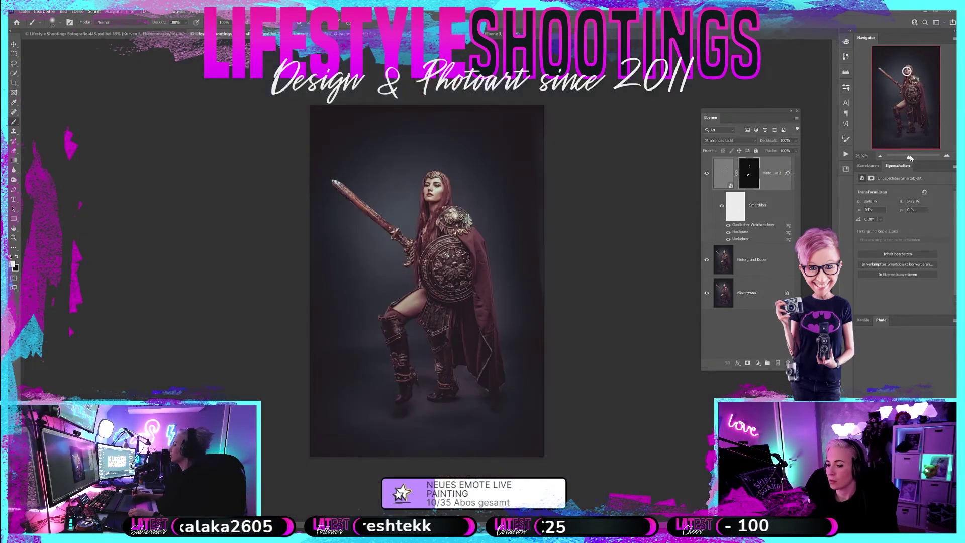
pyautogui.moveTo(911, 158); pyautogui.dragTo(907, 158)
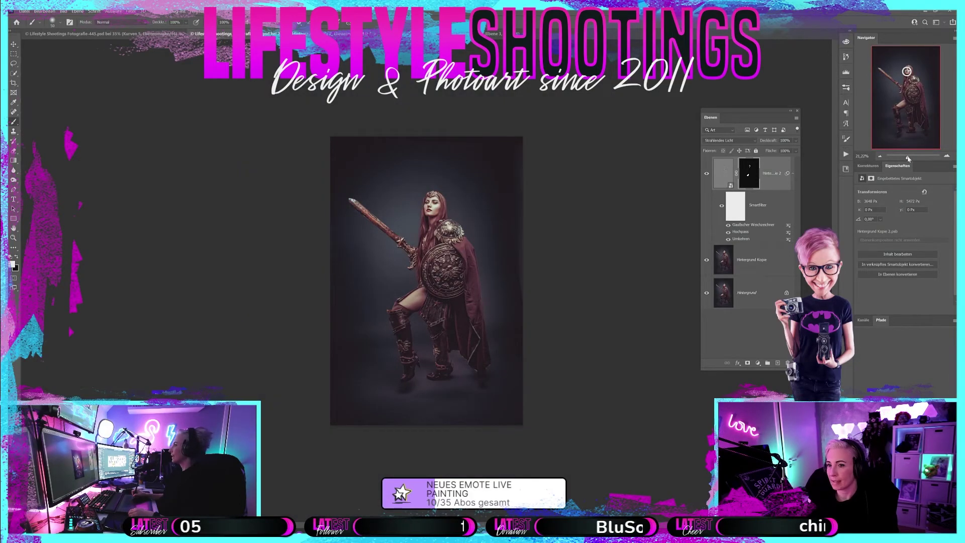
pyautogui.moveTo(908, 159); pyautogui.dragTo(908, 159)
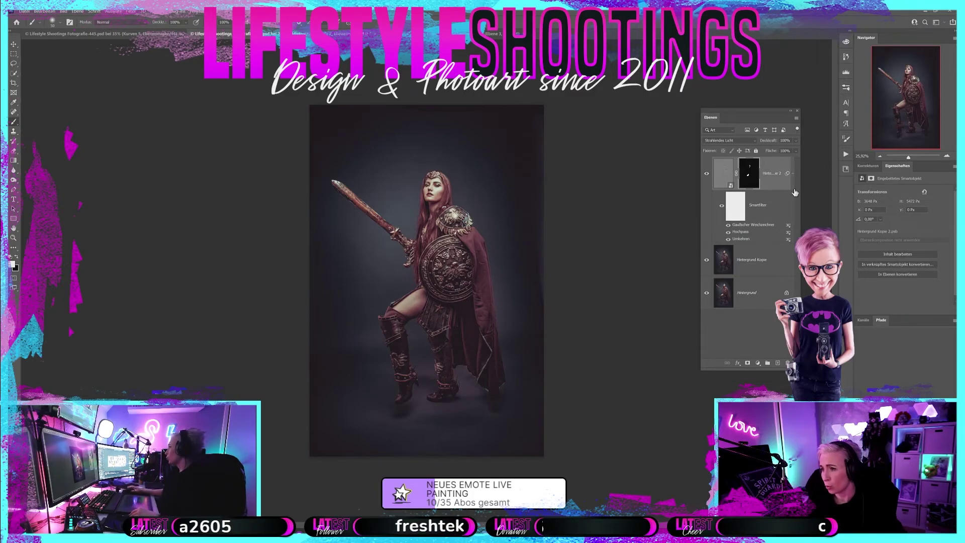
pyautogui.click(868, 166)
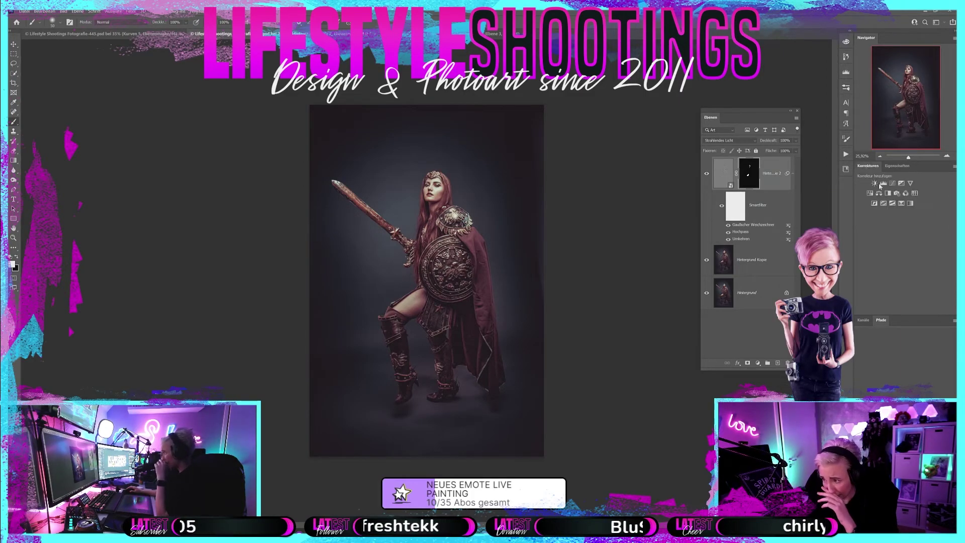
# - Add a Kurven 1 curves layer bent upward and invert its mask to black
pyautogui.click(883, 183)
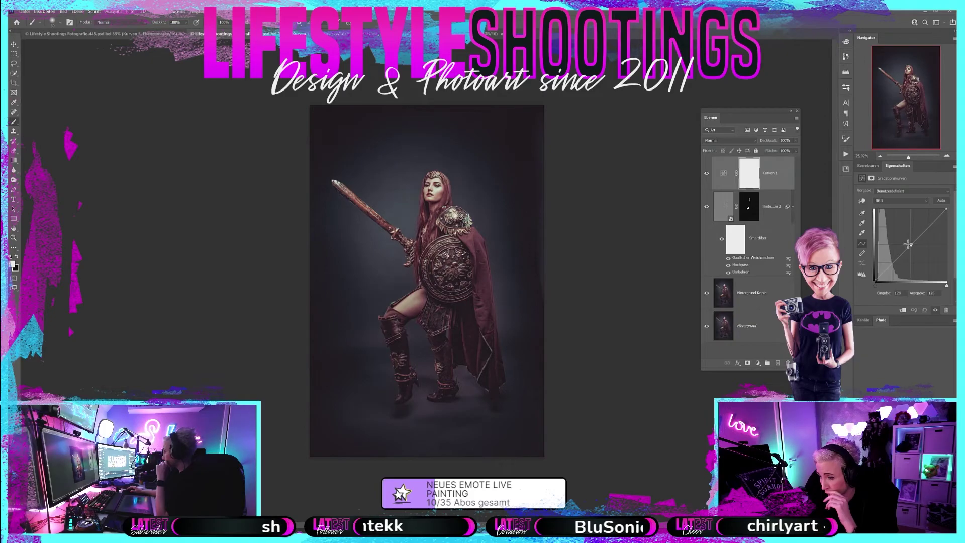
pyautogui.moveTo(908, 244); pyautogui.dragTo(904, 242)
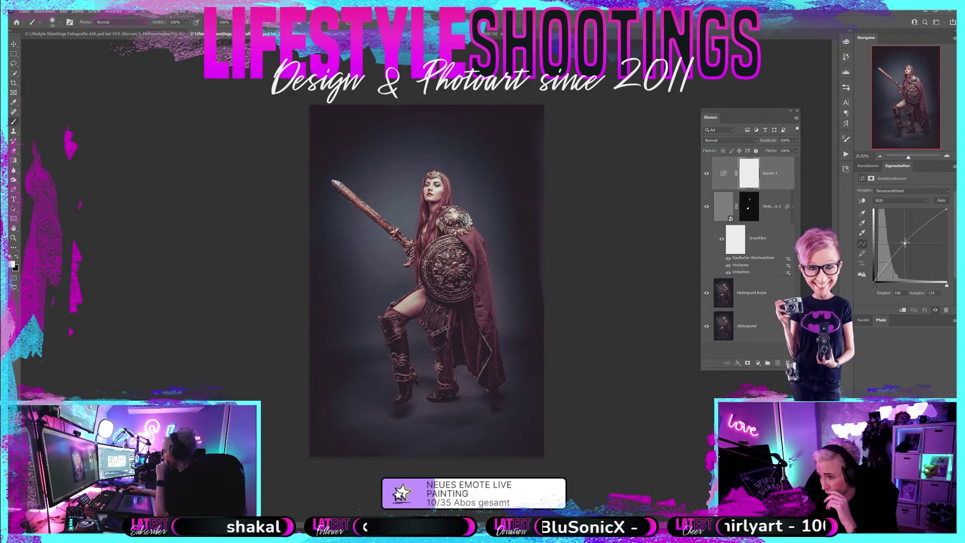
pyautogui.click(868, 166)
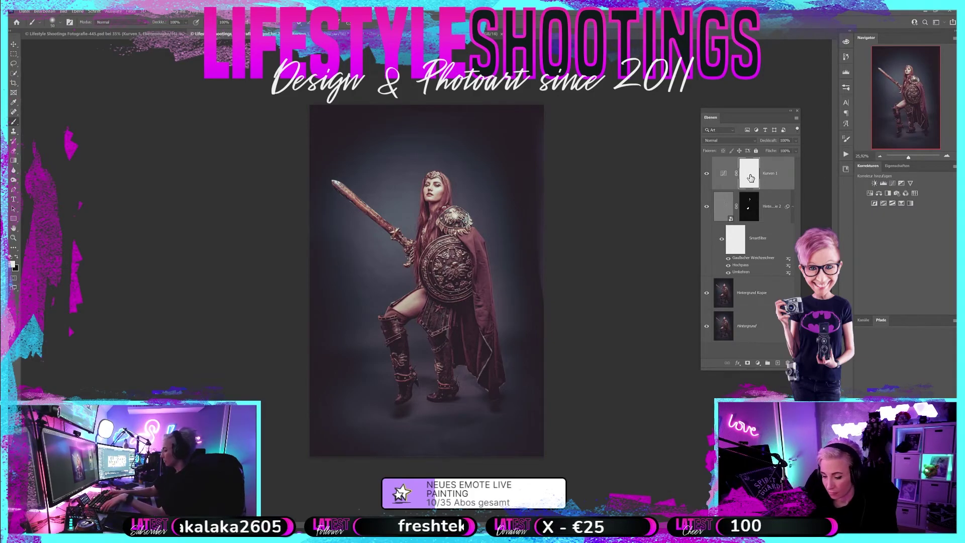
pyautogui.hotkey('ctrl', 'i')
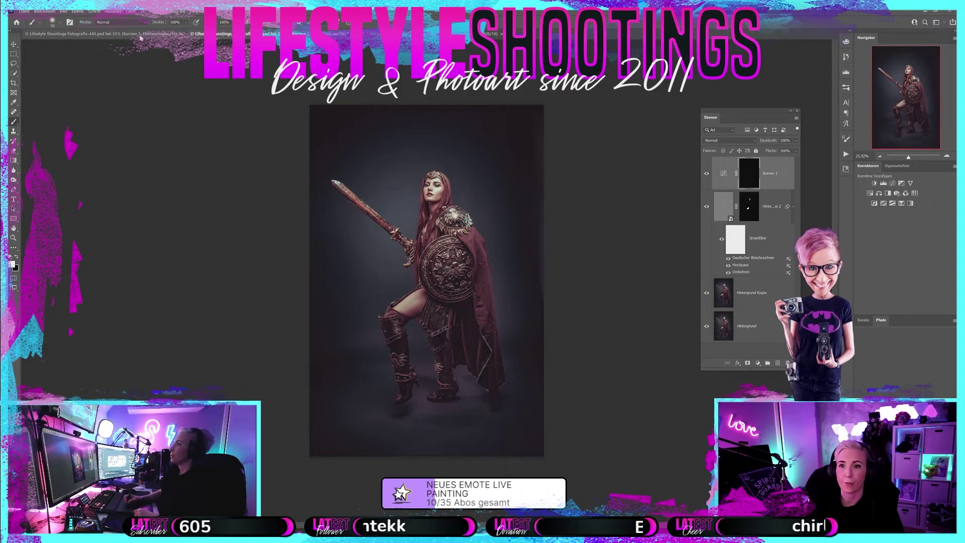
pyautogui.press(']')
pyautogui.press(']')
pyautogui.press(']')
pyautogui.press(']')
pyautogui.press(']')
pyautogui.press(']')
pyautogui.moveTo(165, 20); pyautogui.dragTo(167, 21)
pyautogui.press(']')
pyautogui.press(']')
pyautogui.press(']')
pyautogui.press(']')
pyautogui.press(']')
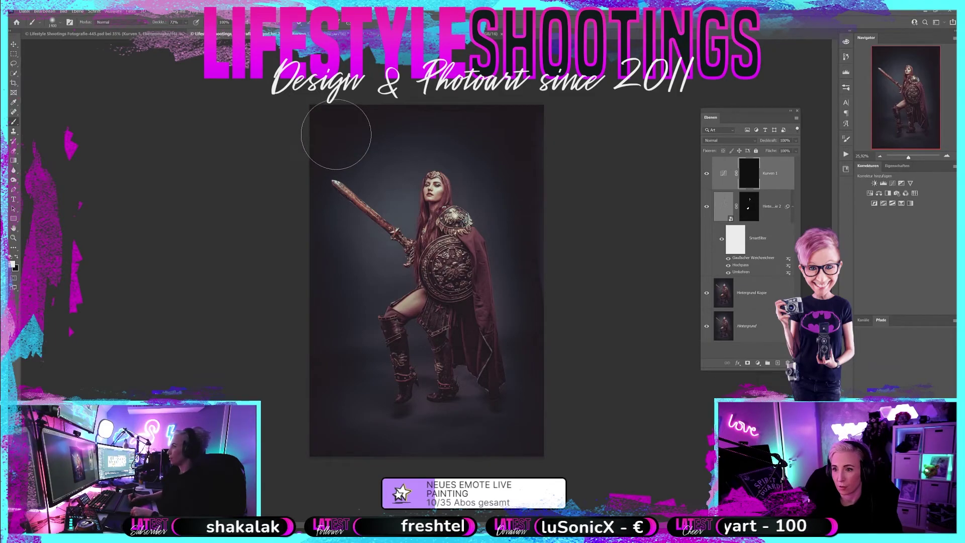
pyautogui.moveTo(335, 135)
pyautogui.mouseDown()
pyautogui.moveTo(441, 101)
pyautogui.moveTo(523, 119)
pyautogui.moveTo(555, 356)
pyautogui.moveTo(551, 336)
pyautogui.mouseUp()
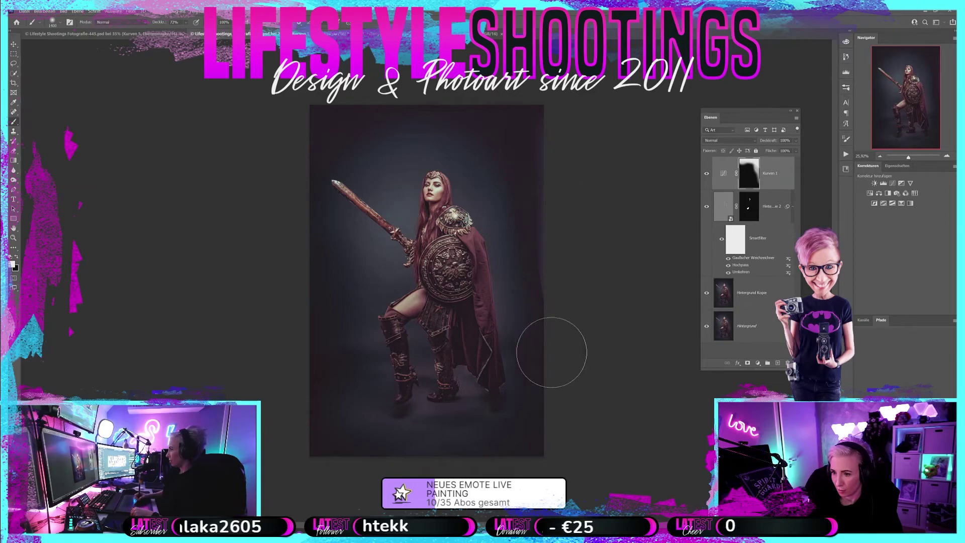
pyautogui.moveTo(556, 295); pyautogui.dragTo(549, 409)
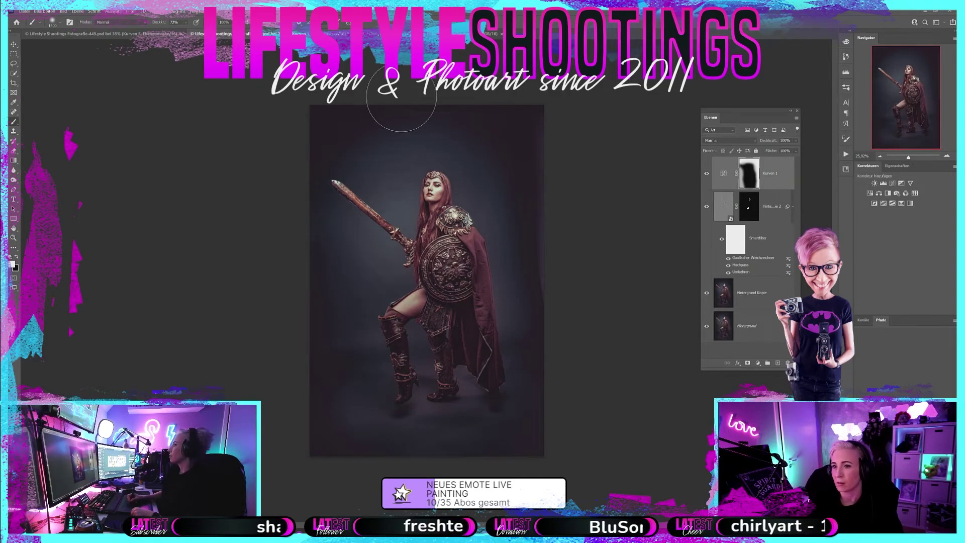
pyautogui.moveTo(302, 341); pyautogui.dragTo(316, 358)
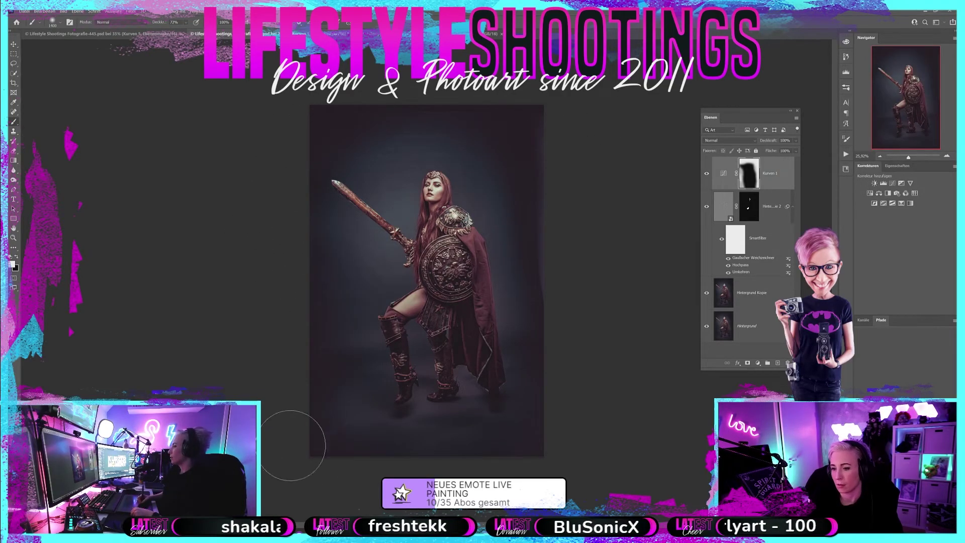
pyautogui.moveTo(598, 446); pyautogui.dragTo(564, 301)
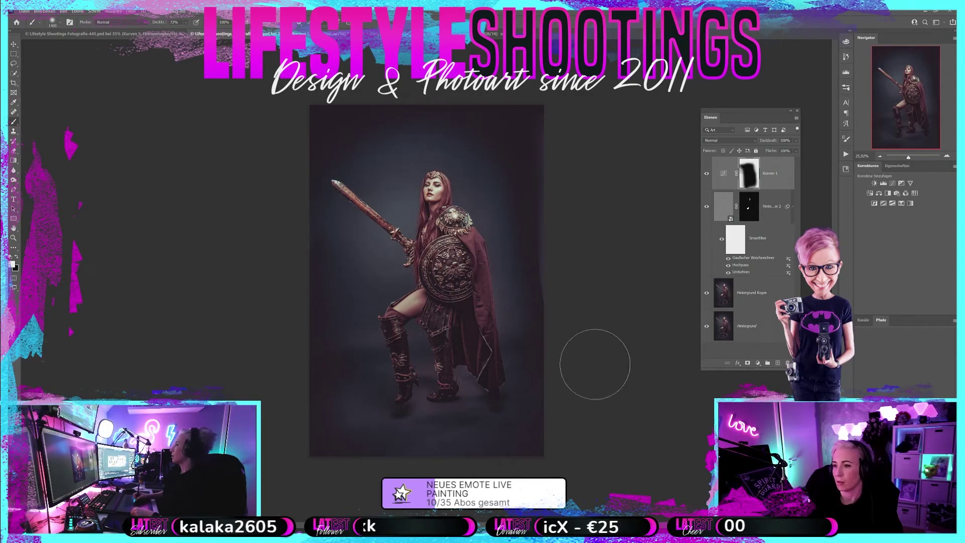
pyautogui.click(706, 175)
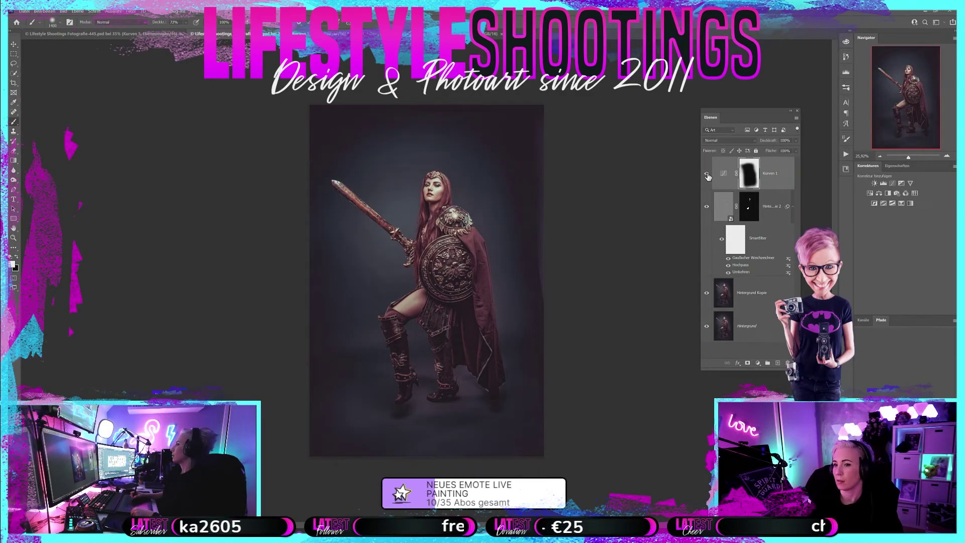
pyautogui.click(707, 175)
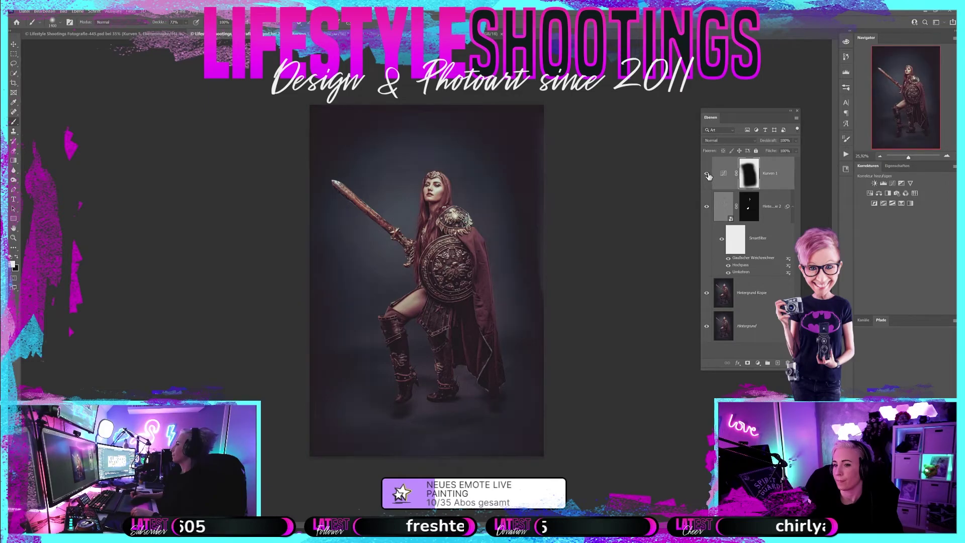
pyautogui.moveTo(911, 160); pyautogui.dragTo(913, 159)
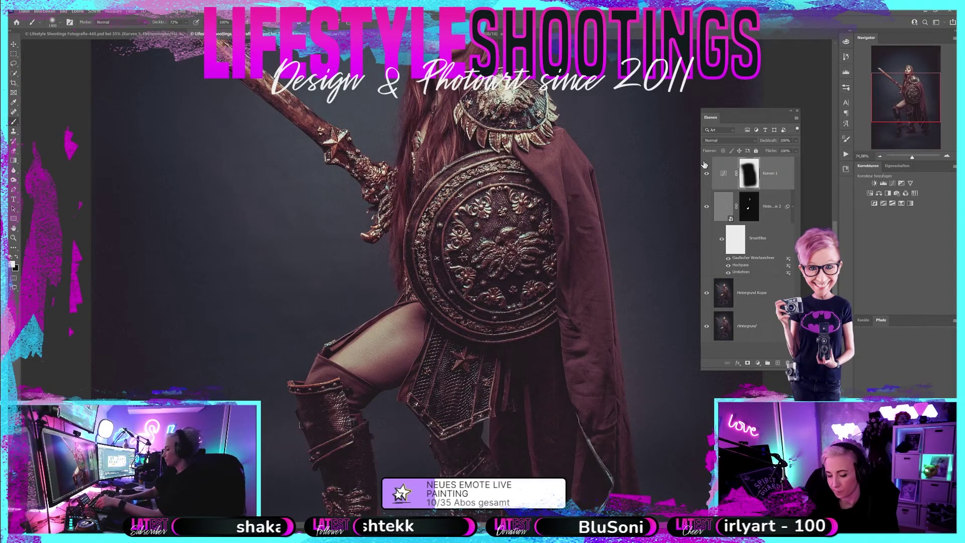
# - Stamp visible layers into Ebene 1 and heal the backdrop strip right of her at size 400
pyautogui.hotkey('ctrl', 'shift', 'alt', 'e')
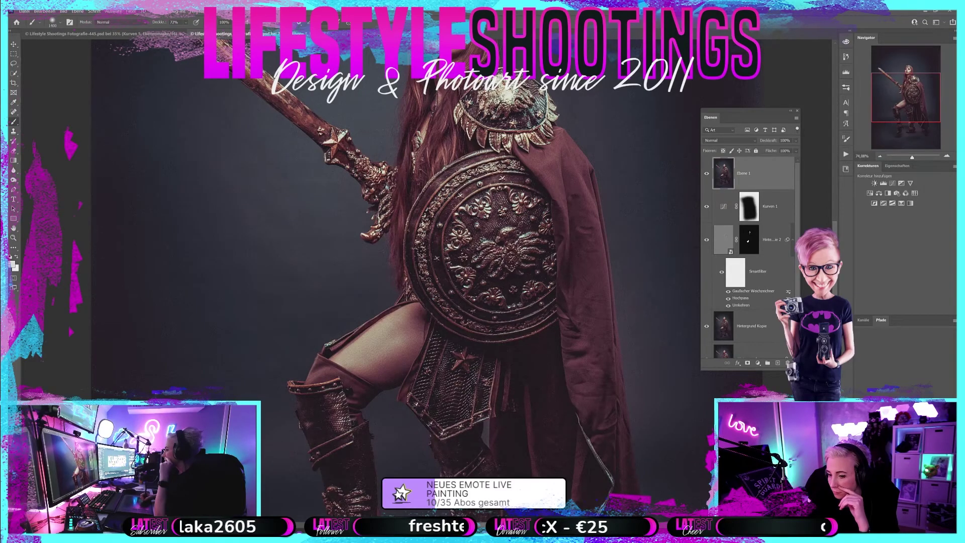
pyautogui.moveTo(531, 475); pyautogui.dragTo(380, 495)
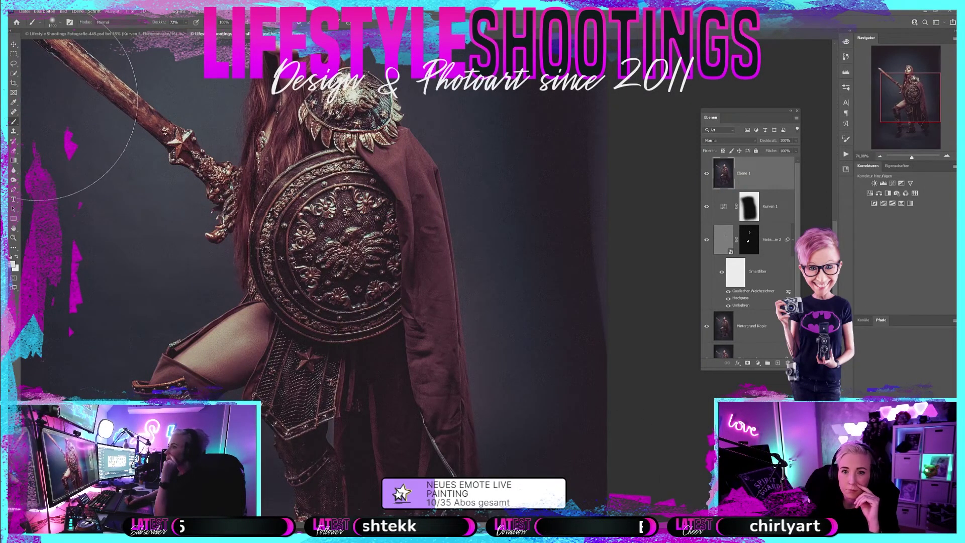
pyautogui.press('j')
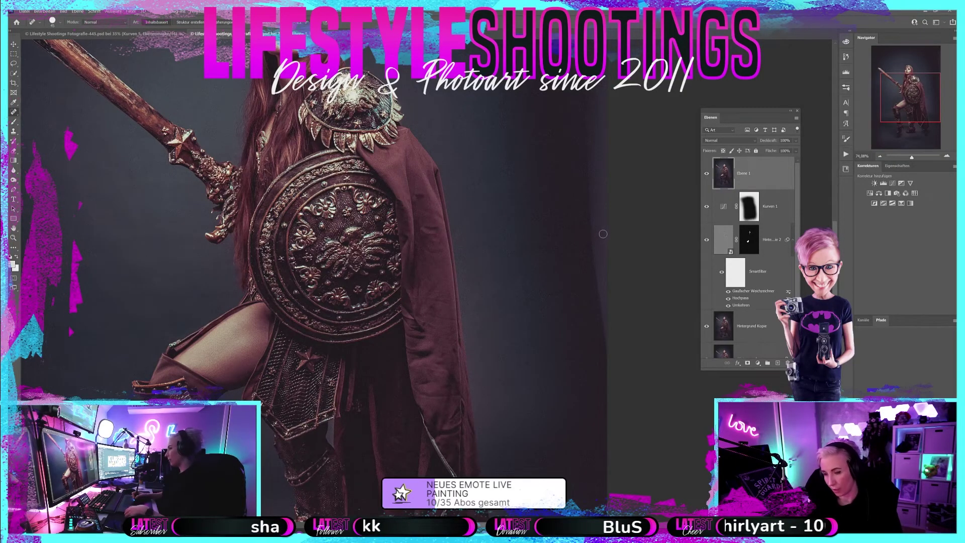
pyautogui.press(']')
pyautogui.press(']')
pyautogui.press(']')
pyautogui.press(']')
pyautogui.press(']')
pyautogui.press(']')
pyautogui.moveTo(599, 168); pyautogui.dragTo(614, 115)
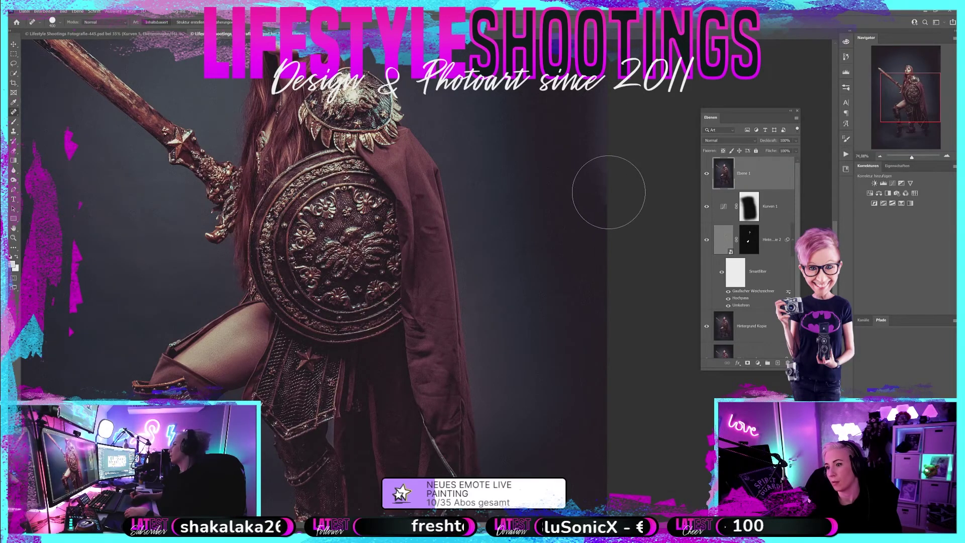
pyautogui.moveTo(595, 211); pyautogui.dragTo(598, 85)
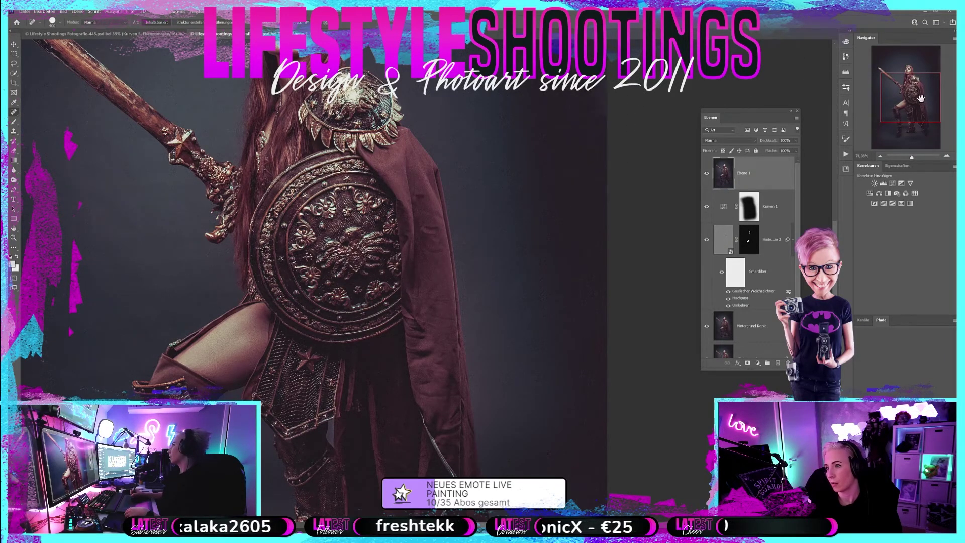
pyautogui.moveTo(926, 98); pyautogui.dragTo(939, 89)
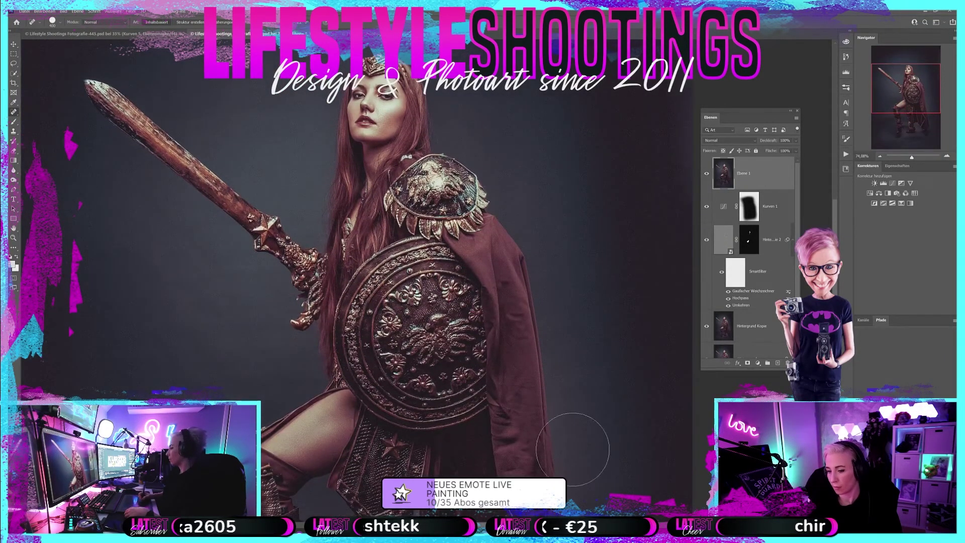
pyautogui.moveTo(906, 88); pyautogui.dragTo(917, 89)
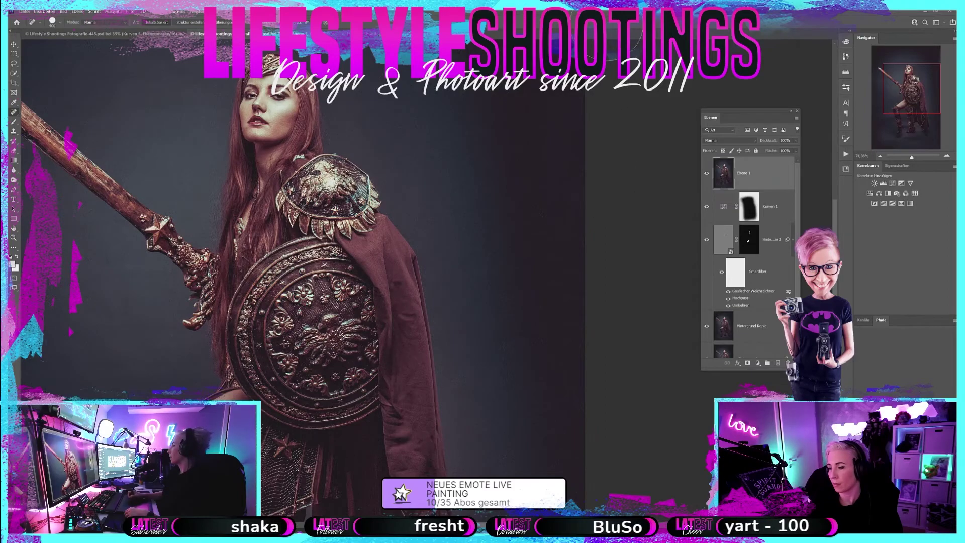
pyautogui.moveTo(911, 157); pyautogui.dragTo(907, 158)
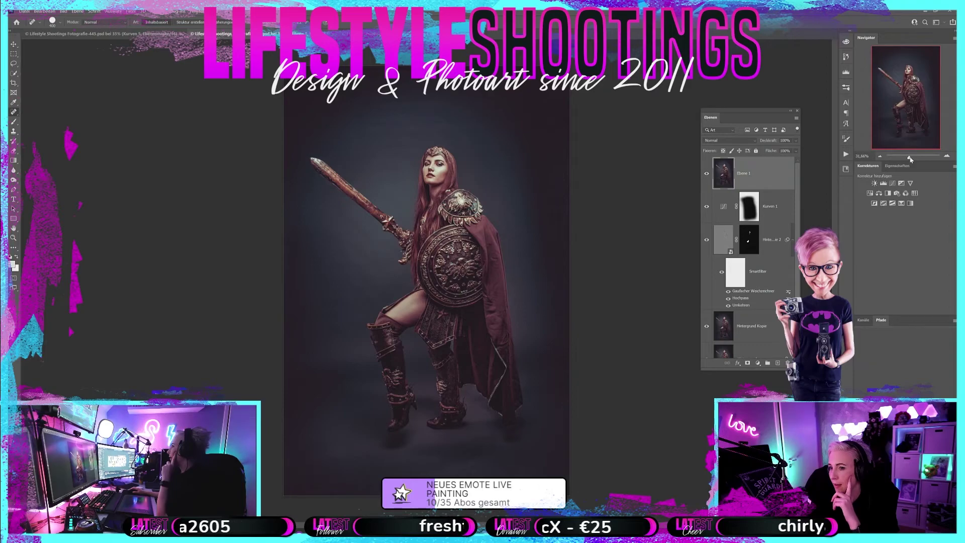
# - Save the retouched kneeling warrior document
pyautogui.click(24, 11)
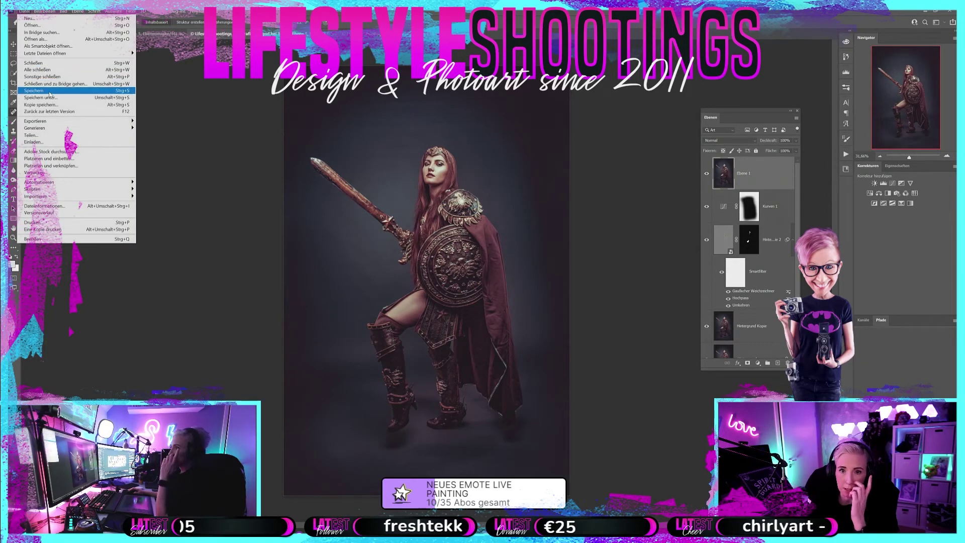
pyautogui.click(50, 98)
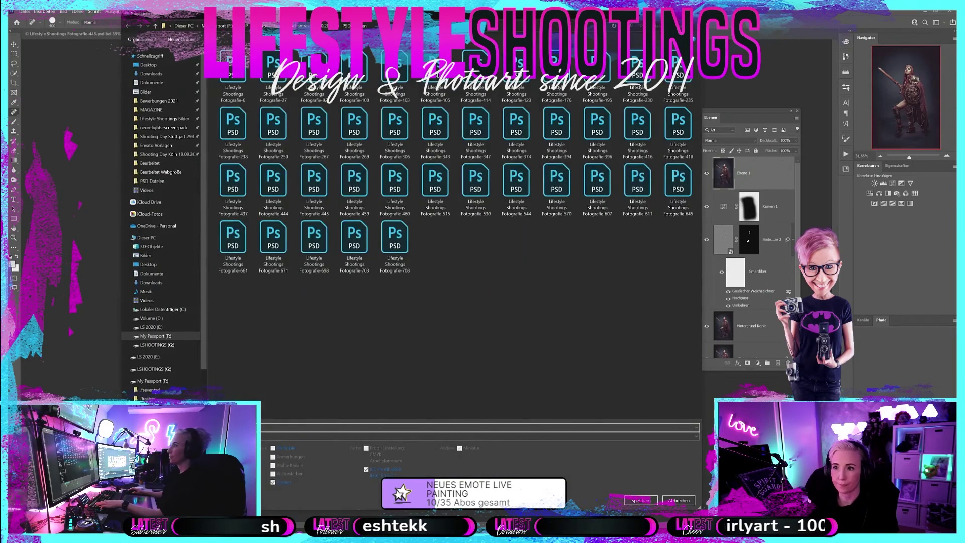
pyautogui.press('Return')
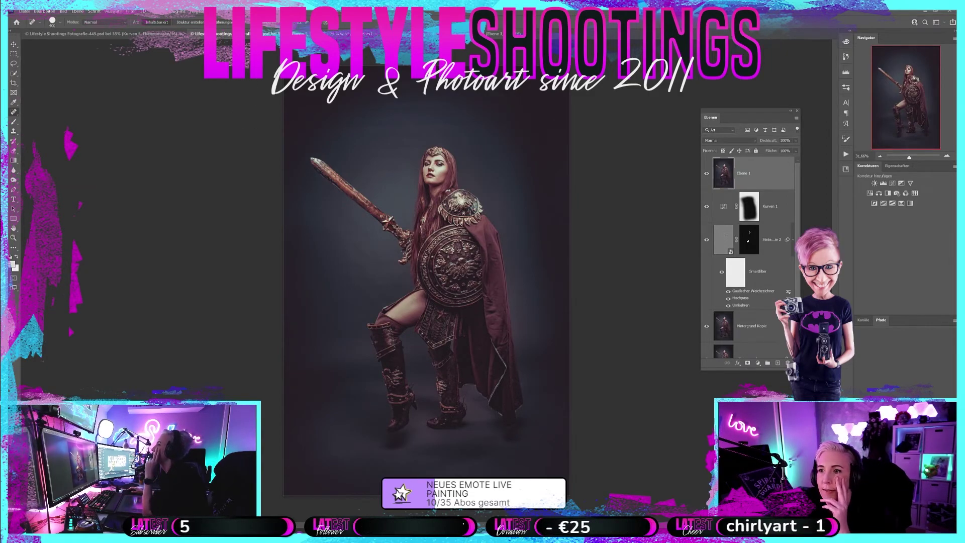
# - Switch to the Wonderwoman warrior-with-pillars composite document
pyautogui.click(571, 33)
pyautogui.hotkey('ctrl', 'Tab')
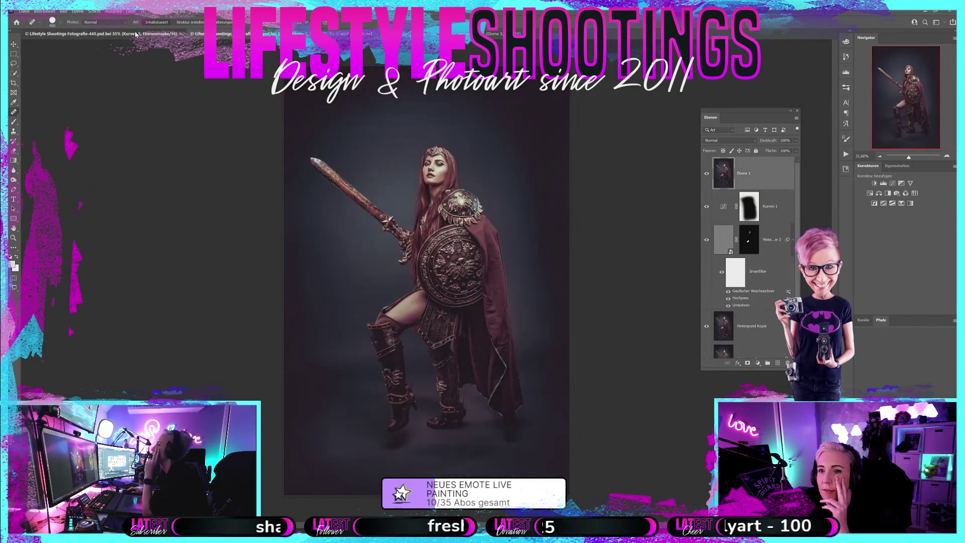
pyautogui.hotkey('ctrl', 'Tab')
pyautogui.hotkey('ctrl', 'Tab')
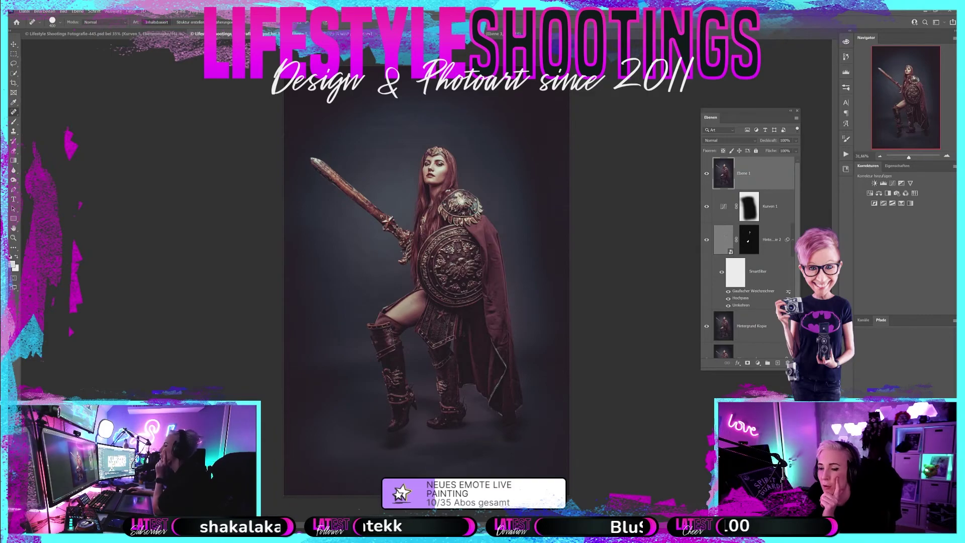
pyautogui.hotkey('ctrl', 'Tab')
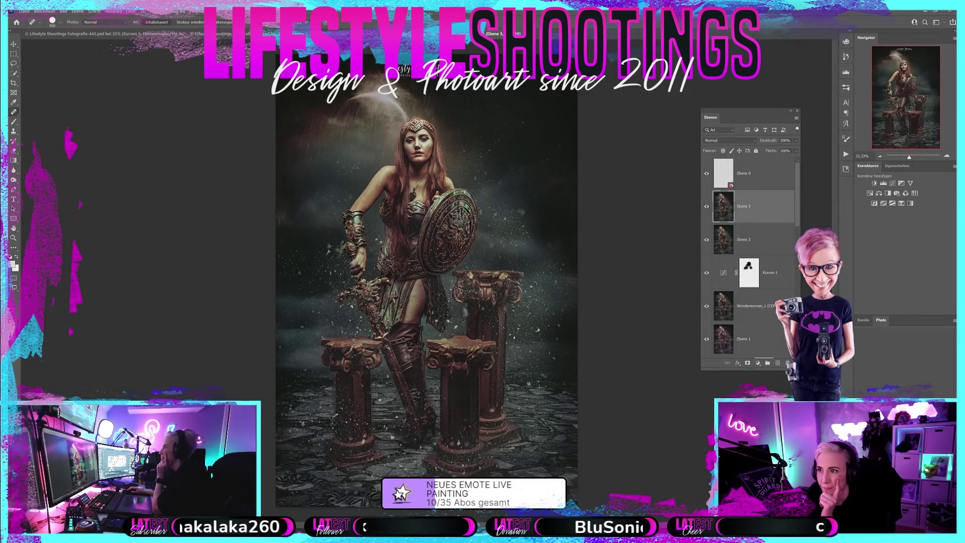
# - Select the Move tool and return to the kneeling warrior document
pyautogui.click(14, 44)
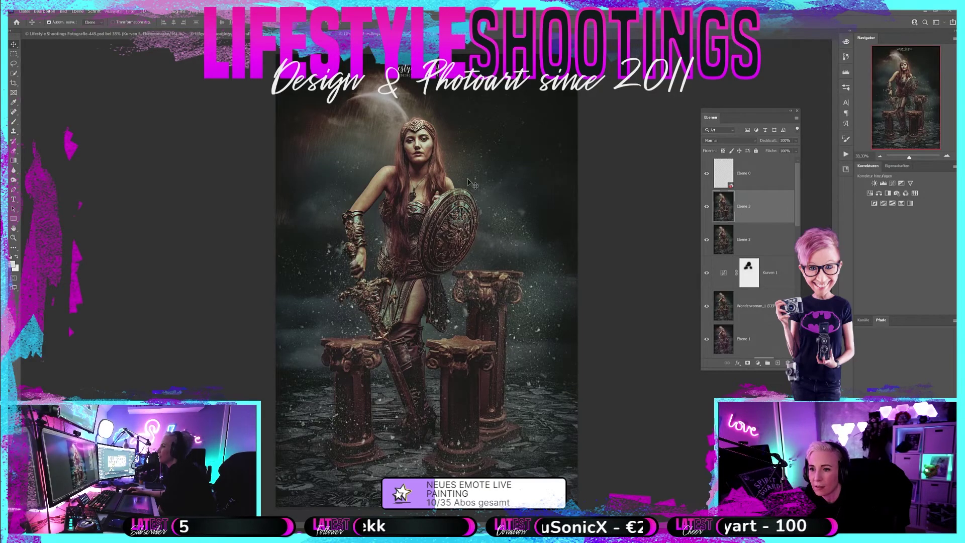
pyautogui.hotkey('ctrl', 'Tab')
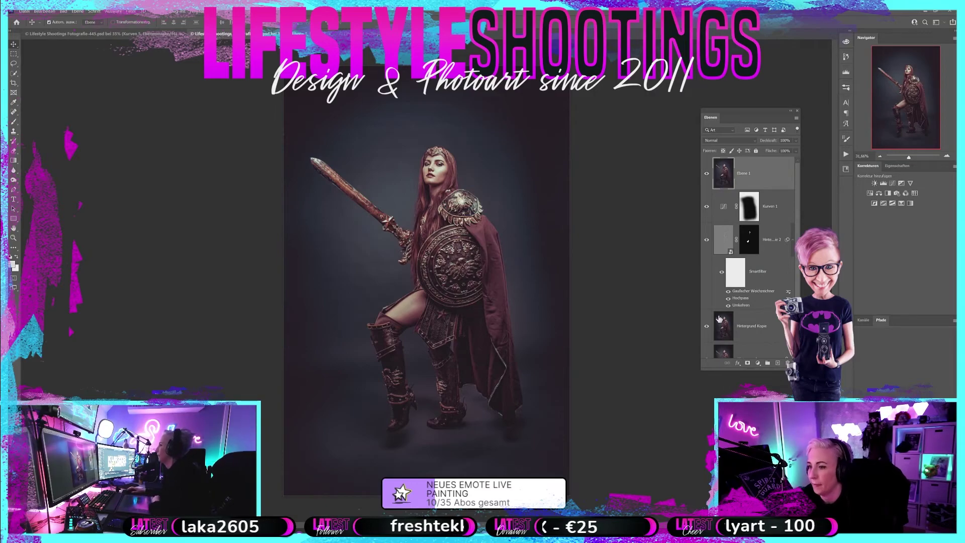
# - Bring up the Öffnen dialog listing the texture folders such as Bokeh, Grunge and FireTextures
pyautogui.click(24, 11)
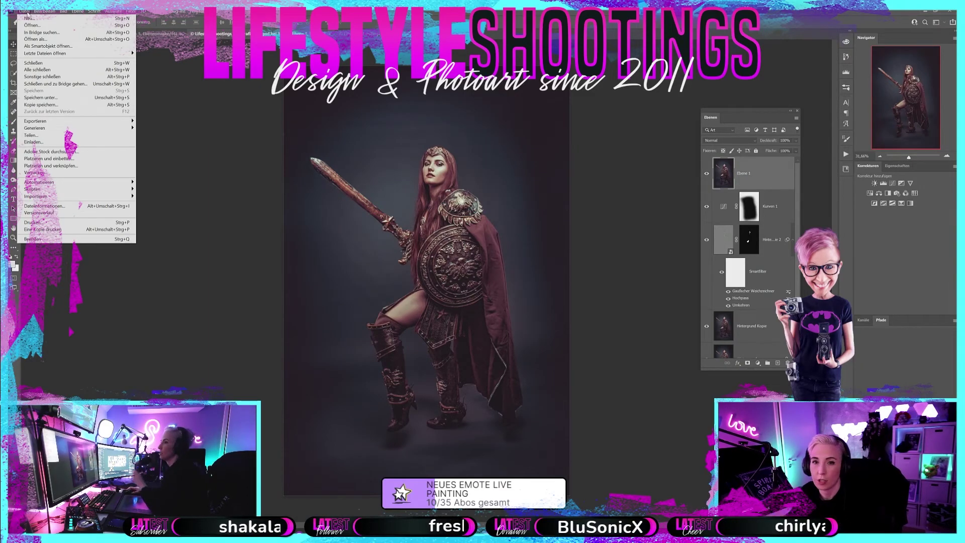
pyautogui.click(348, 121)
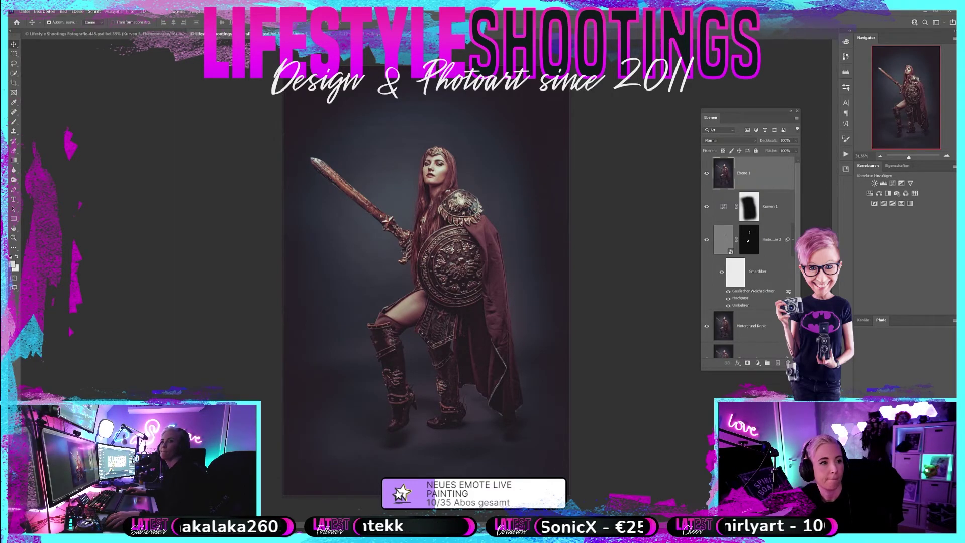
pyautogui.hotkey('ctrl', 'o')
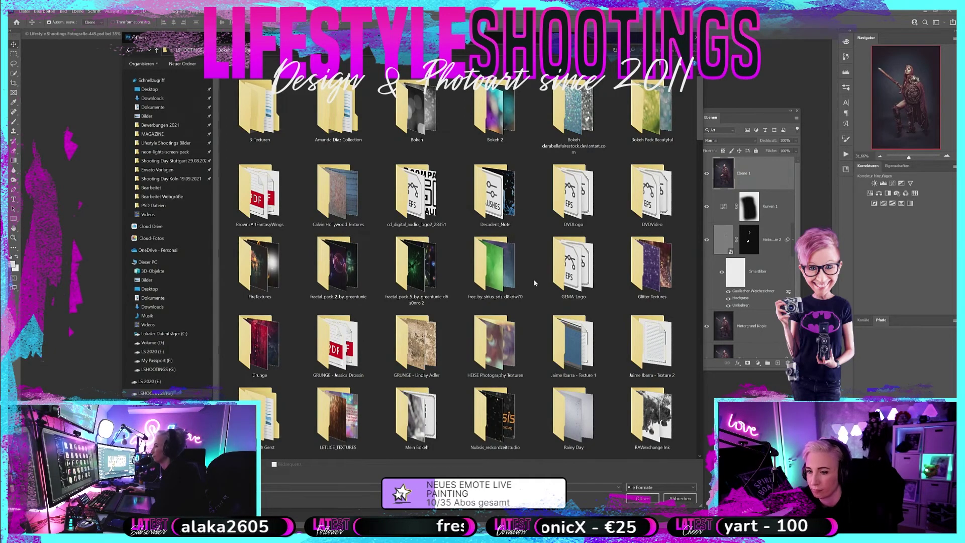
# - Open the dark scratched-dust texture image as its own document
pyautogui.scroll(-10, 534, 283)
pyautogui.scroll(-10, 534, 283)
pyautogui.scroll(-10, 534, 283)
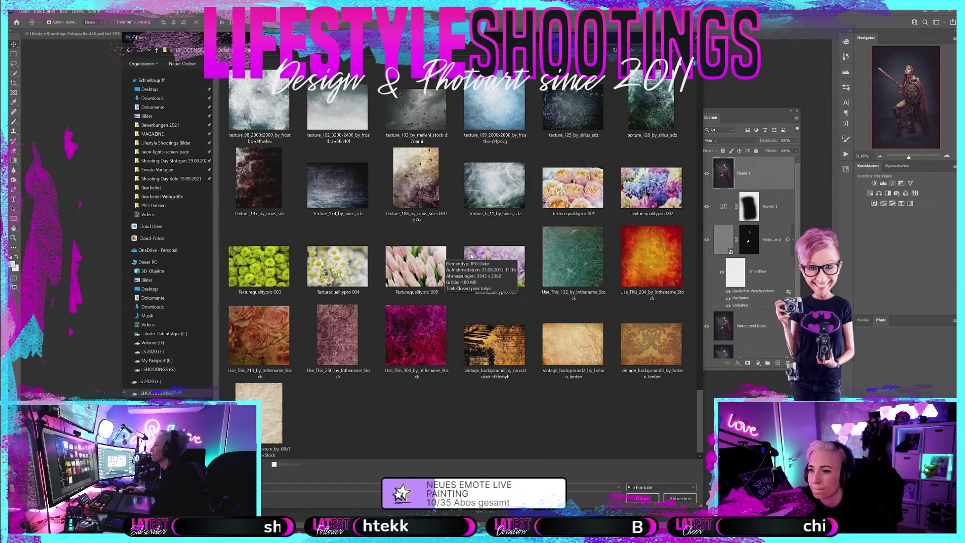
pyautogui.scroll(5, 609, 237)
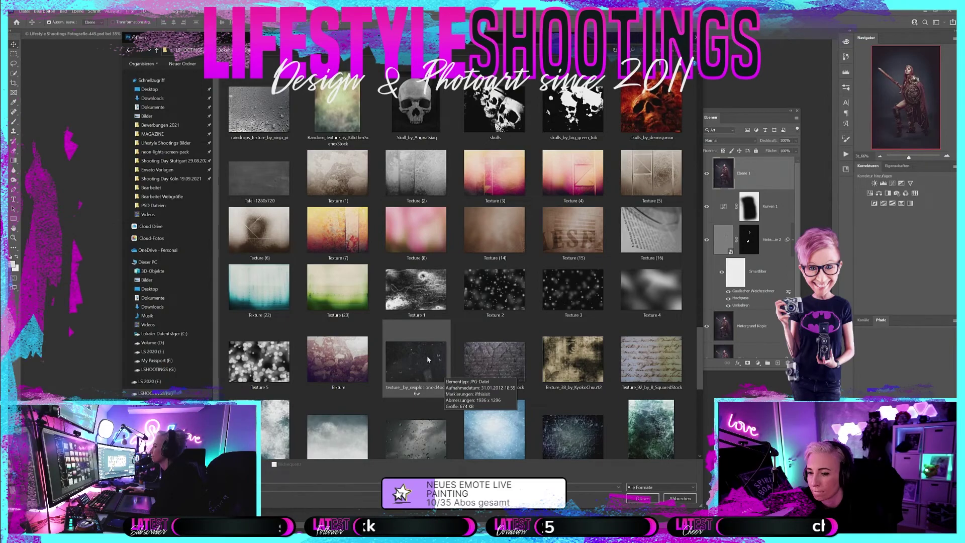
pyautogui.click(427, 355)
pyautogui.press('Return')
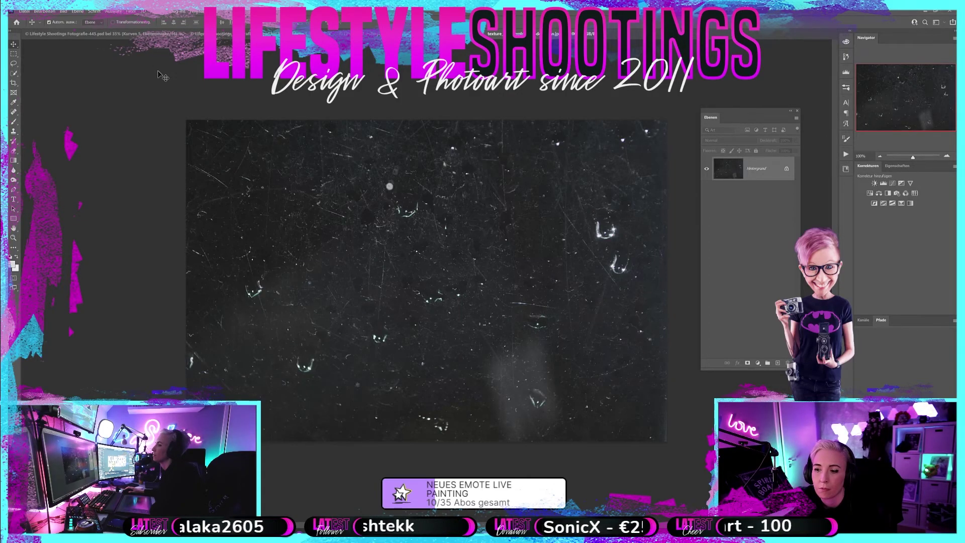
# - Open the brownzart monsterschlange serpent cut-out image as a document
pyautogui.click(25, 12)
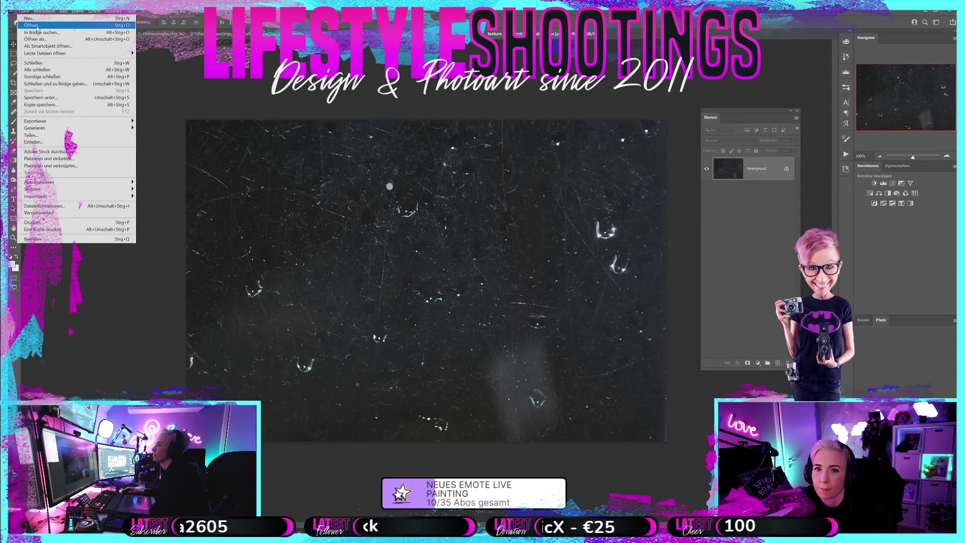
pyautogui.click(35, 26)
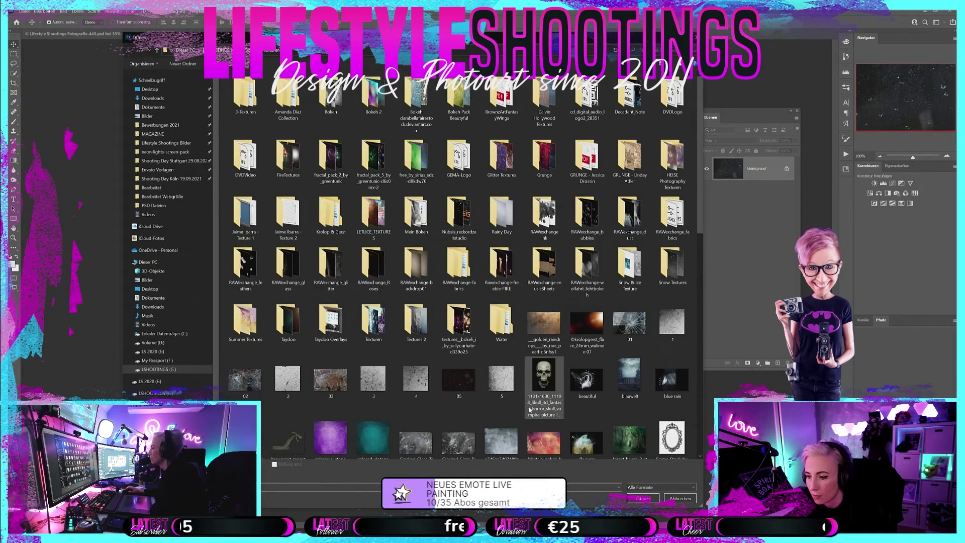
pyautogui.scroll(-3, 537, 409)
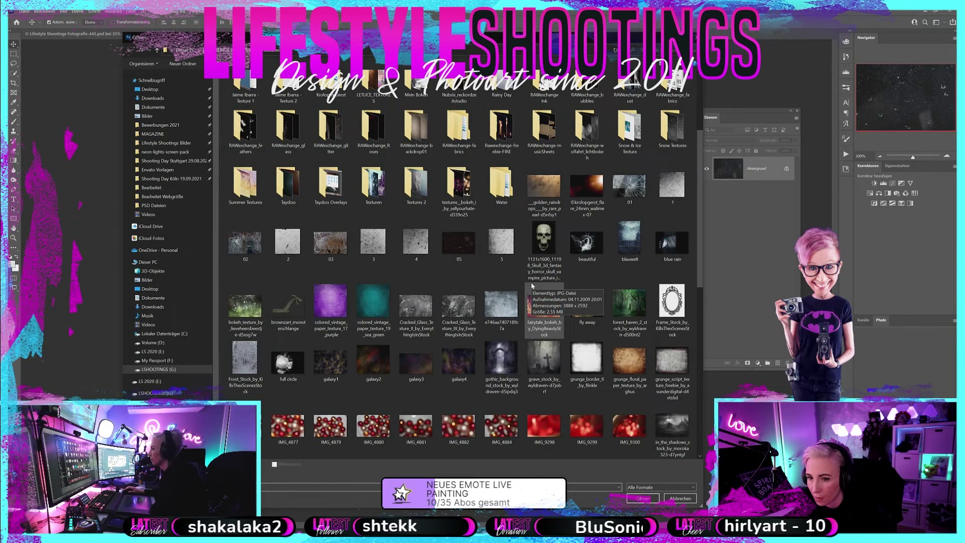
pyautogui.click(290, 316)
pyautogui.click(643, 498)
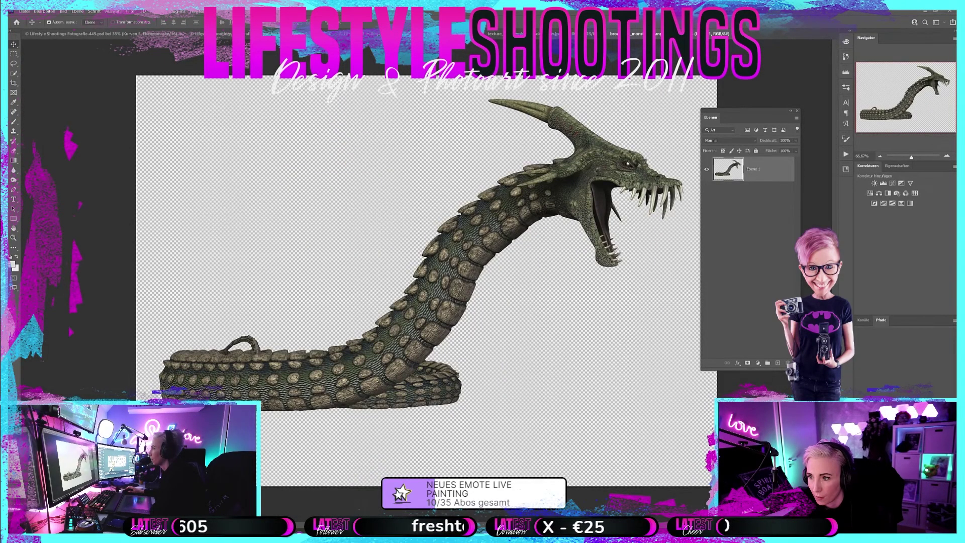
# - Switch back to the dark scratched texture document
pyautogui.click(31, 11)
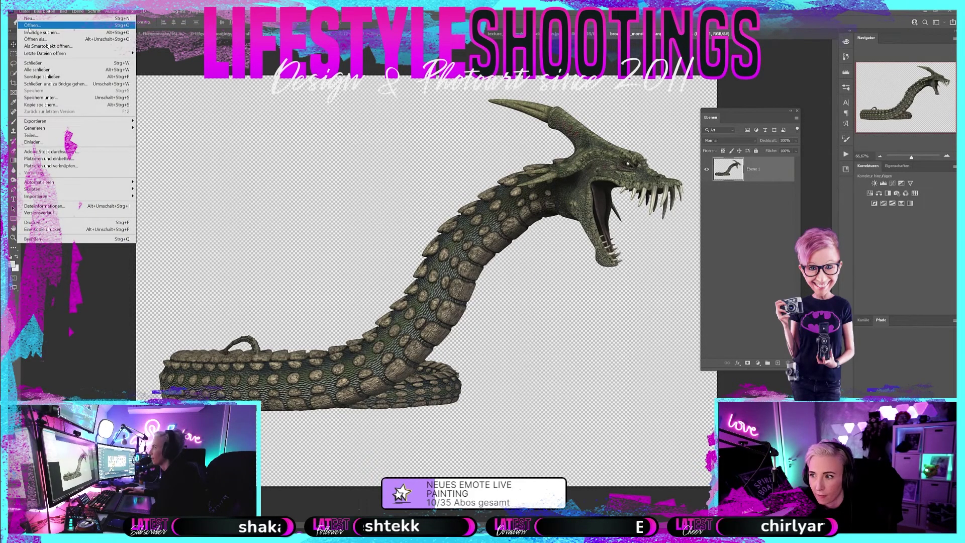
pyautogui.click(78, 11)
pyautogui.hotkey('ctrl', 'Tab')
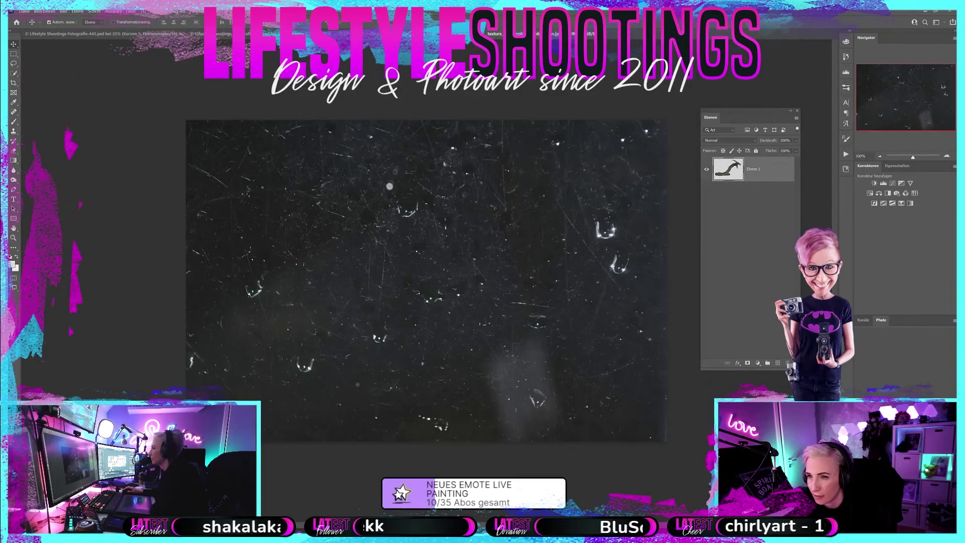
# - Select the three krolopgerst-leaks-flares light-leak images in the Öffnen dialog for opening
pyautogui.click(24, 12)
pyautogui.click(31, 29)
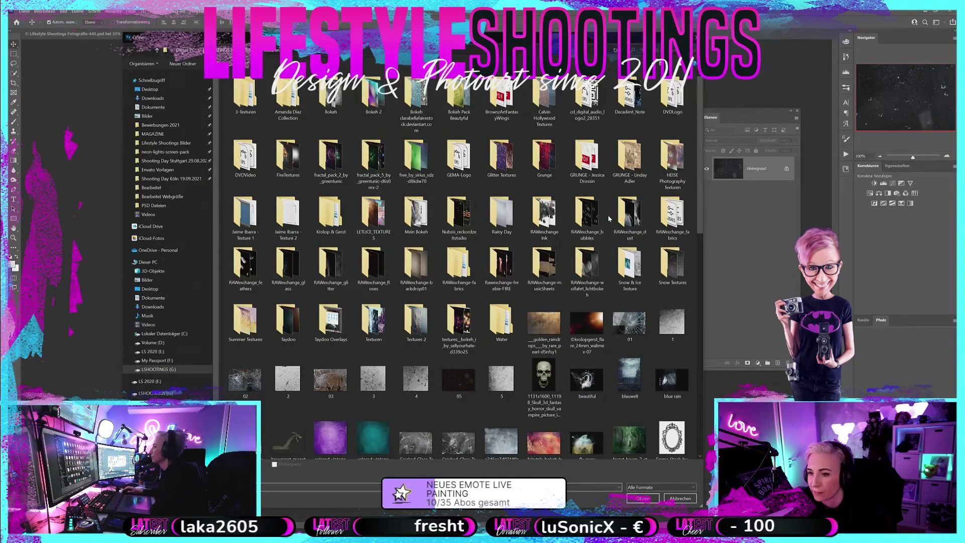
pyautogui.scroll(-3, 571, 366)
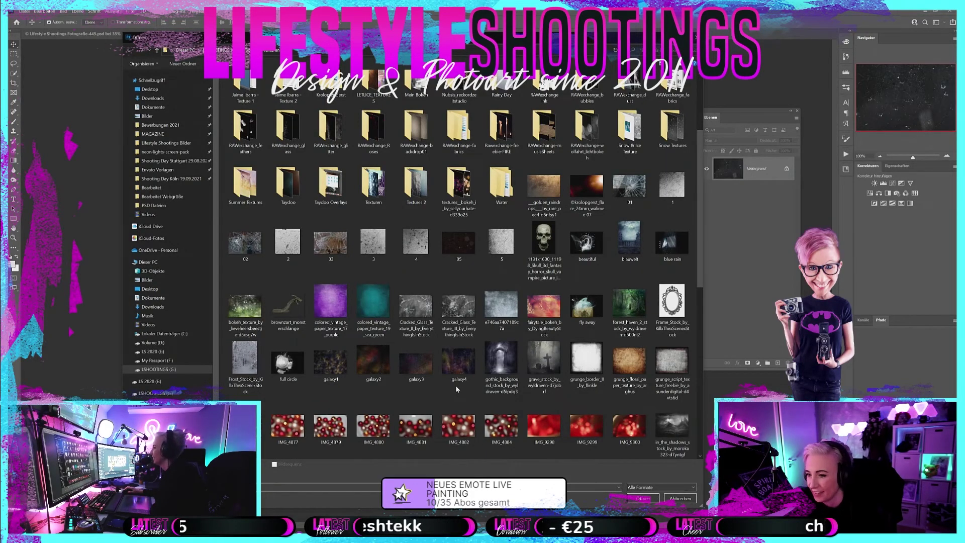
pyautogui.scroll(-5, 456, 389)
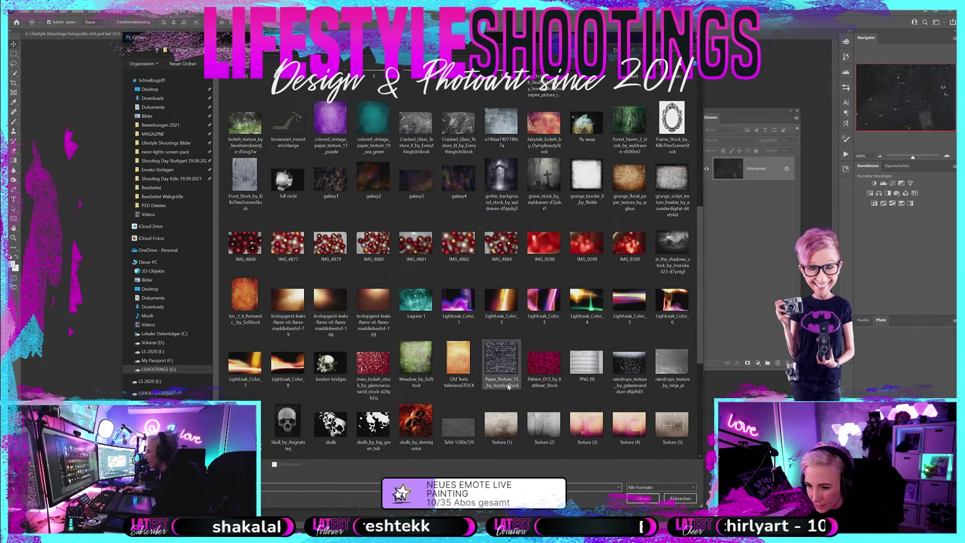
pyautogui.moveTo(373, 300)
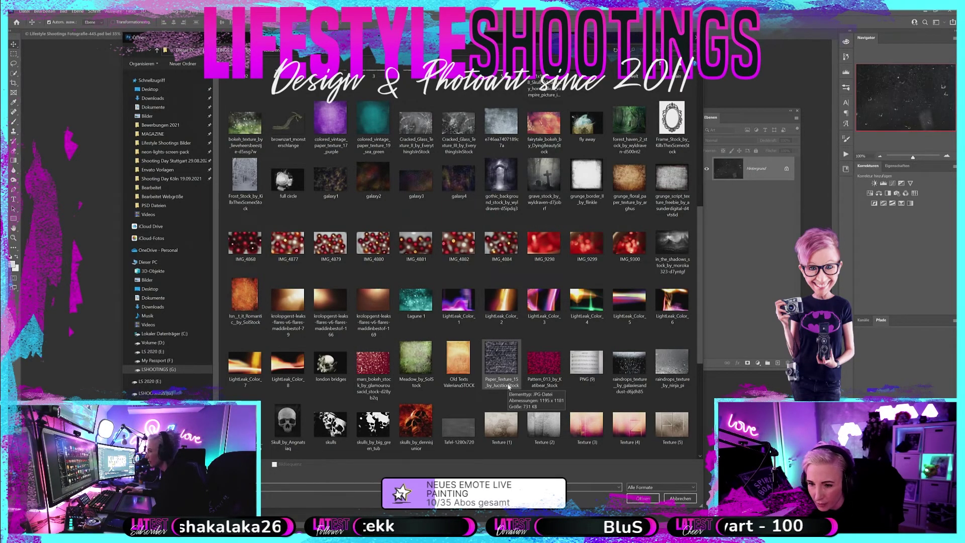
pyautogui.click(371, 300)
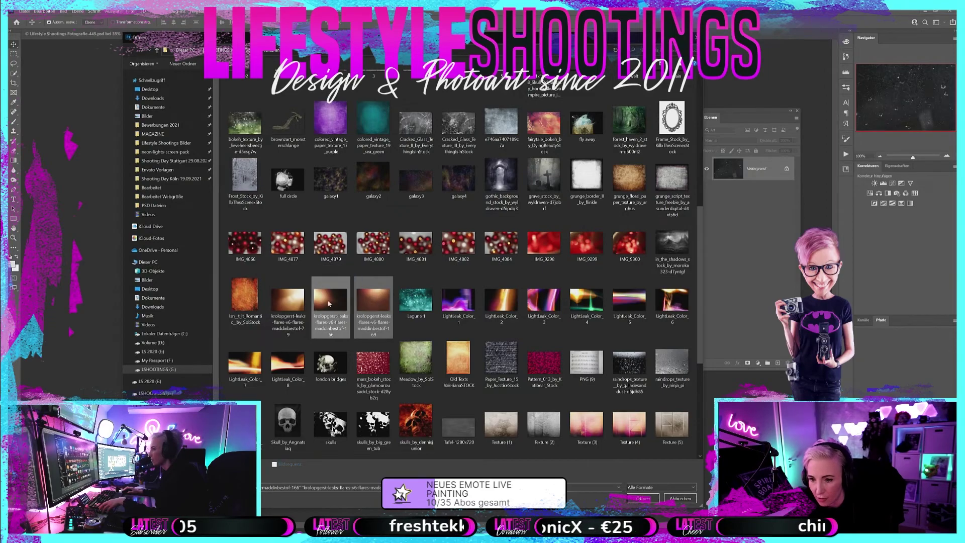
pyautogui.keyDown('shift'); pyautogui.click(287, 306); pyautogui.keyUp('shift')
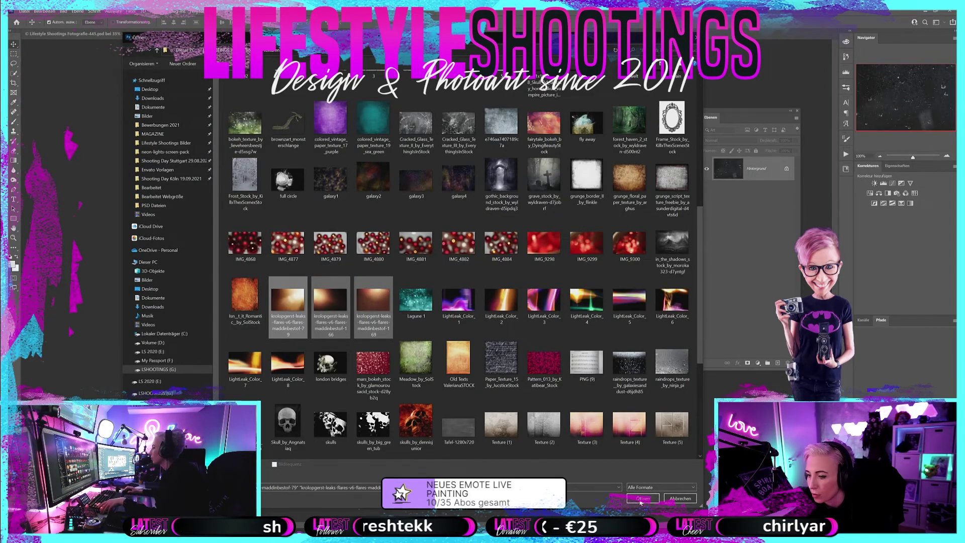
pyautogui.click(642, 498)
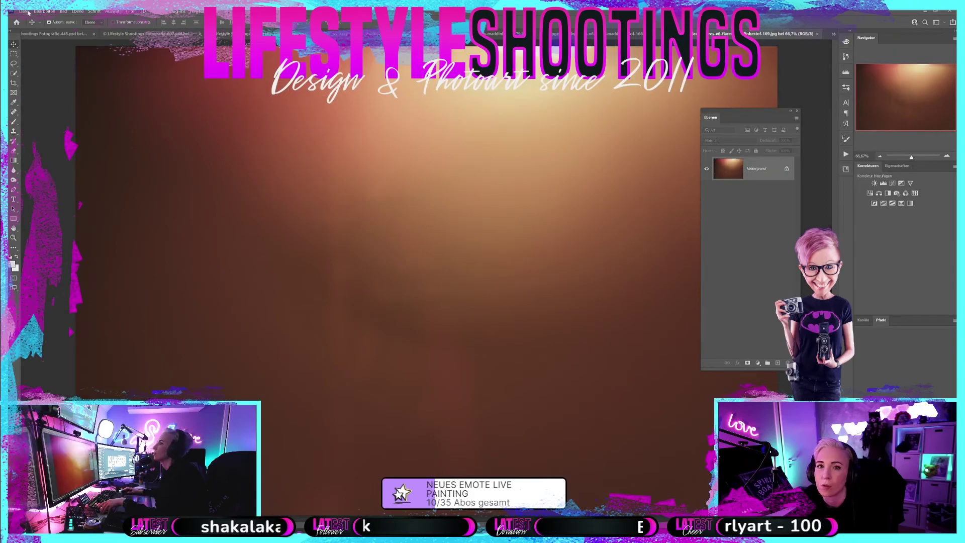
# - Open the warm orange krolopgerst flare photo, then bring the open-file dialog back up
pyautogui.click(25, 11)
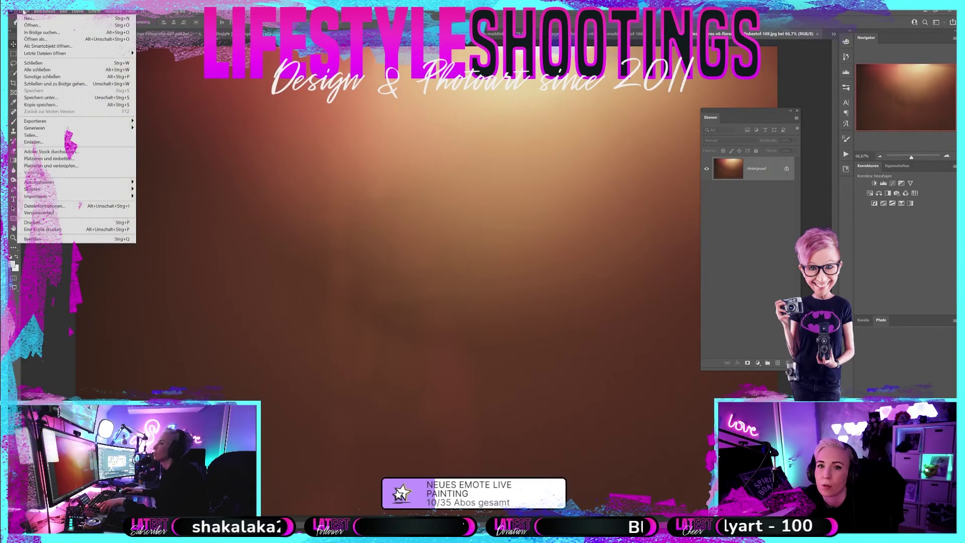
pyautogui.click(34, 28)
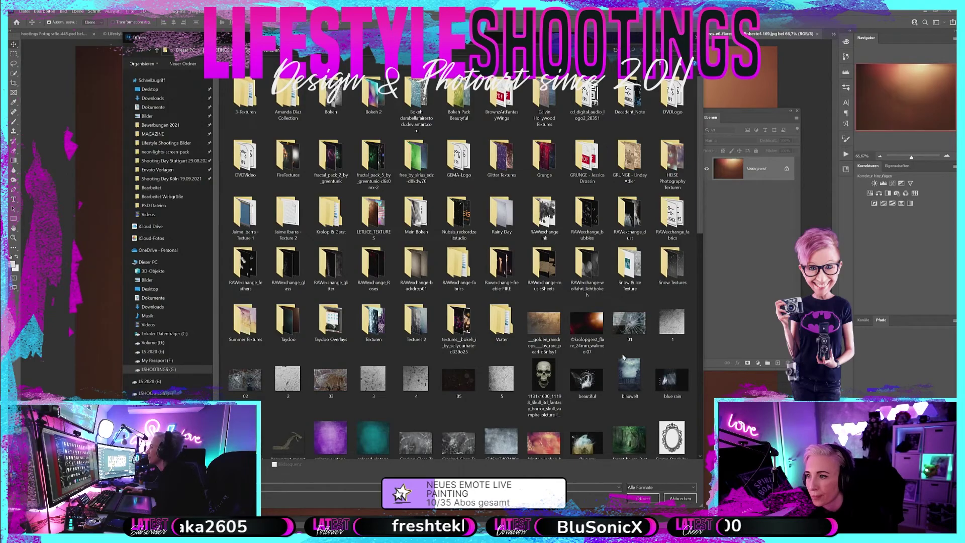
pyautogui.moveTo(501, 379)
pyautogui.click(586, 325)
pyautogui.click(643, 498)
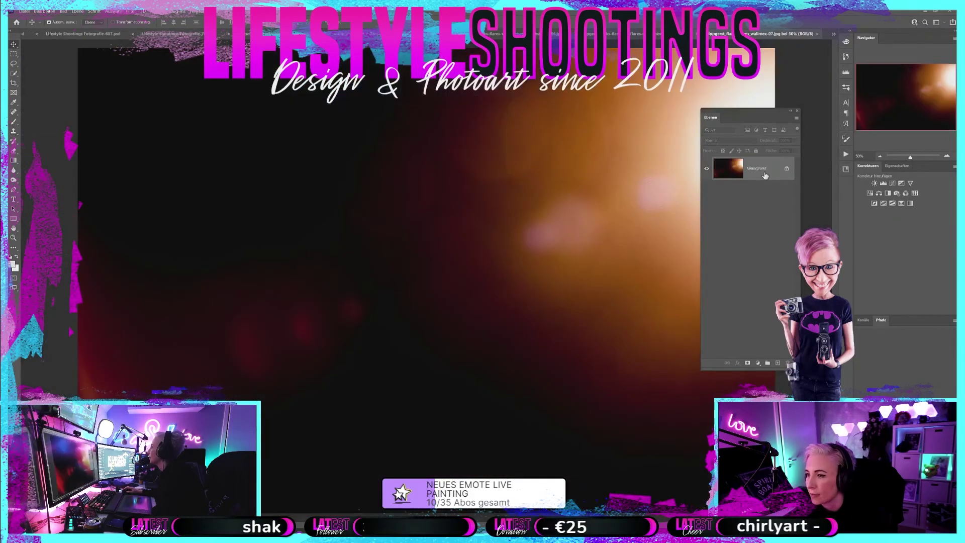
pyautogui.click(28, 14)
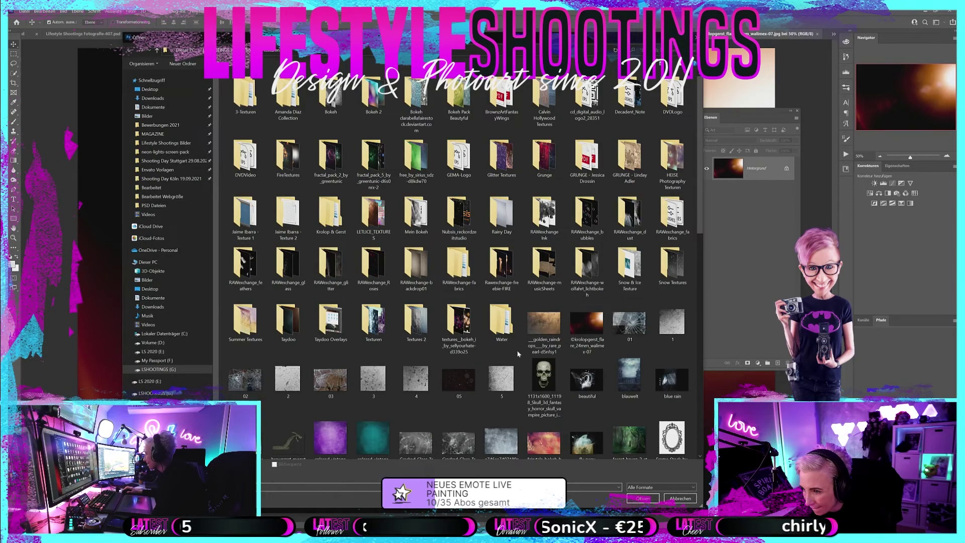
# - Look through the Snow Textures and Snow & Ice Texture folders, returning each time
pyautogui.doubleClick(667, 272)
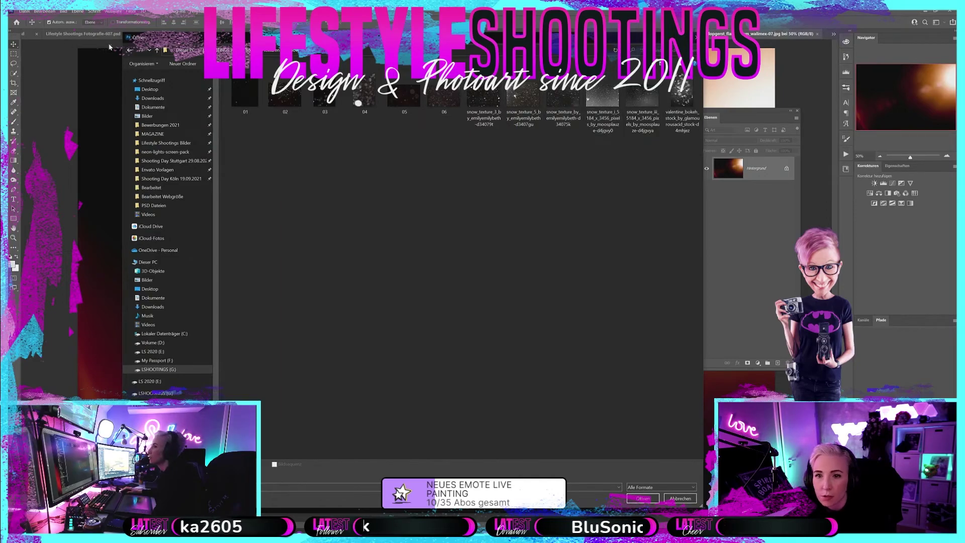
pyautogui.click(130, 52)
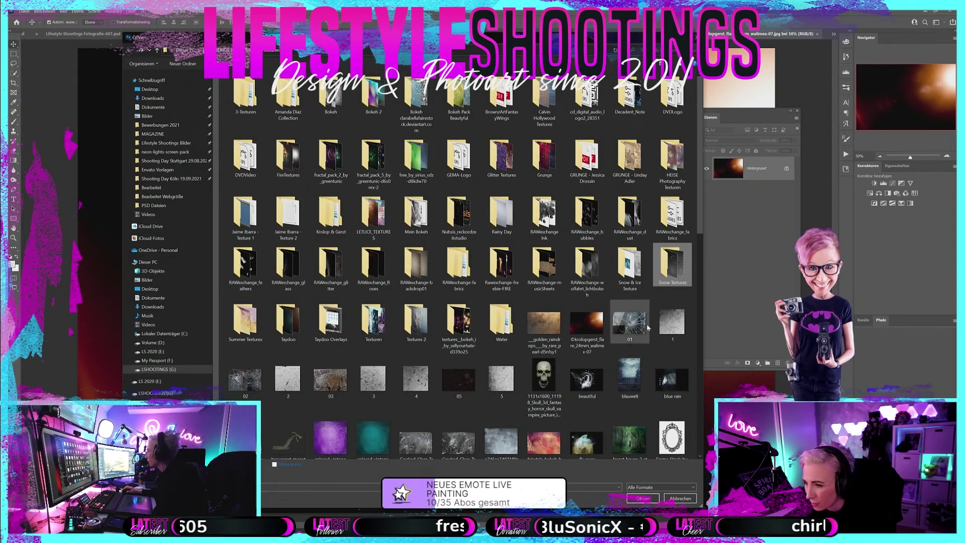
pyautogui.click(640, 281)
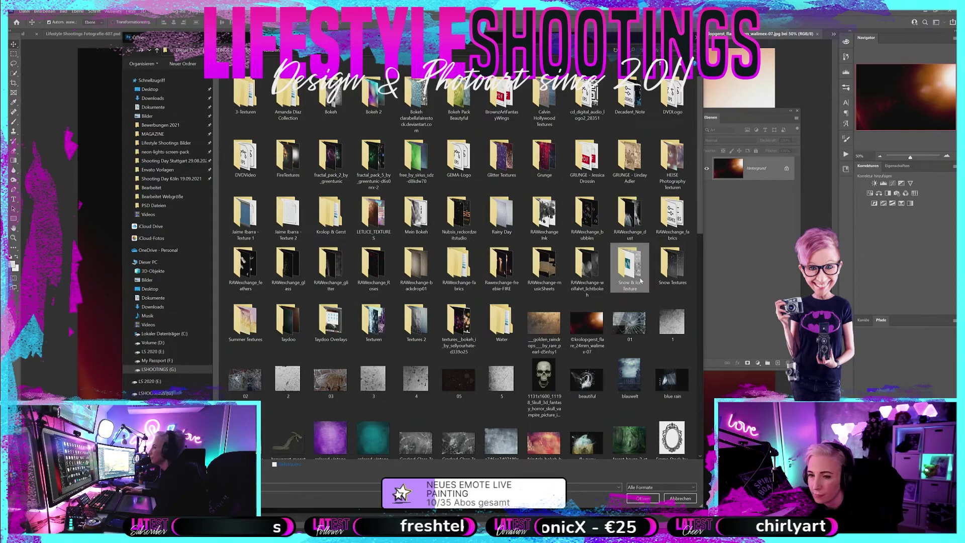
pyautogui.doubleClick(640, 280)
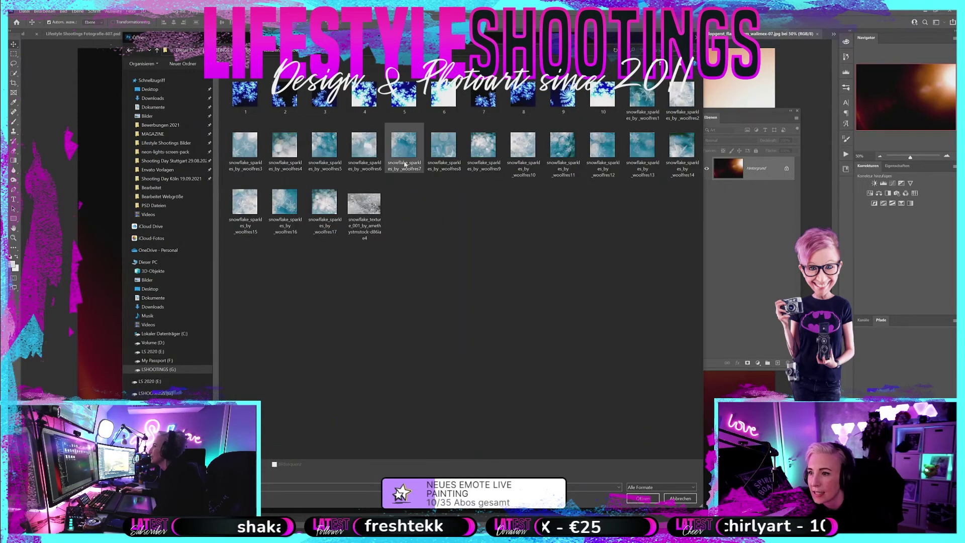
pyautogui.click(129, 50)
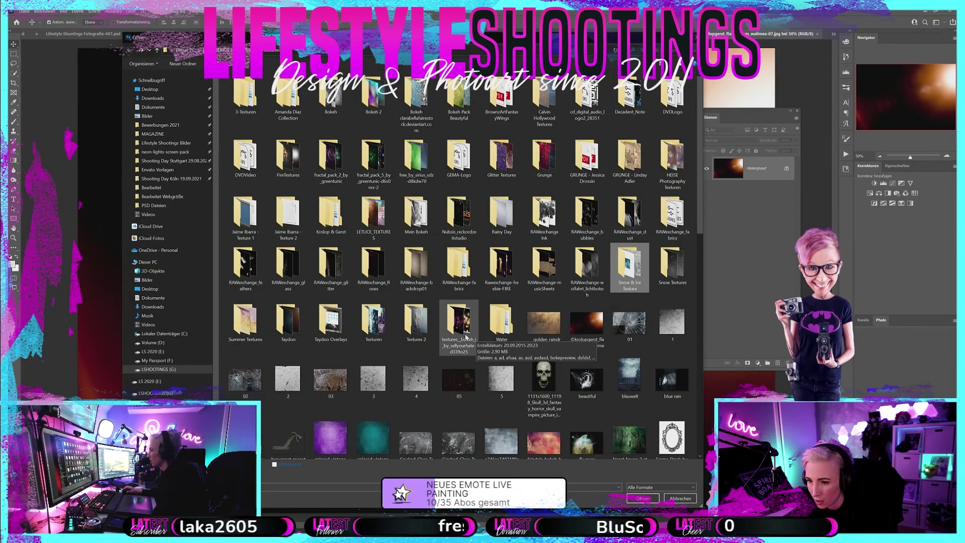
# - Check the Textures 2 folder, then enter the Texturen folder to see its thumbnails
pyautogui.click(417, 333)
pyautogui.doubleClick(421, 336)
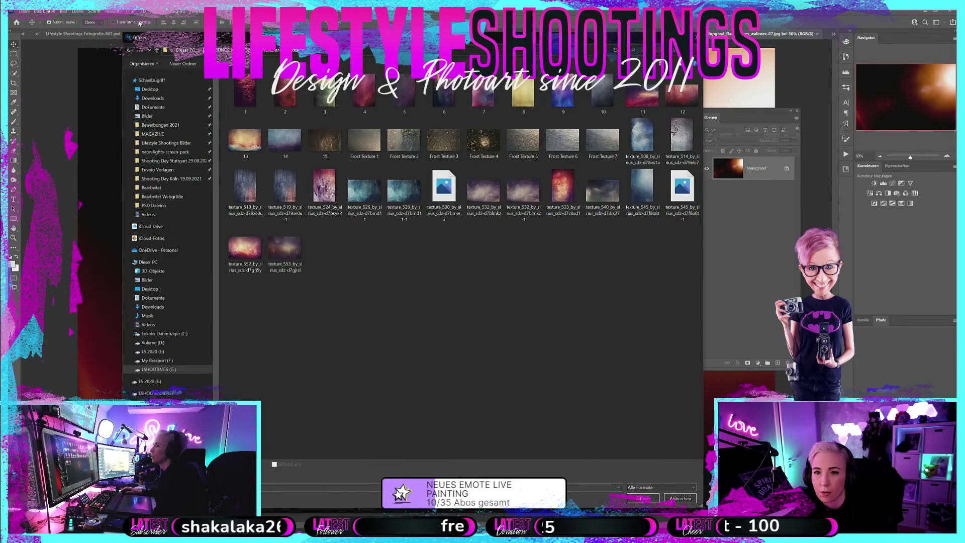
pyautogui.click(129, 50)
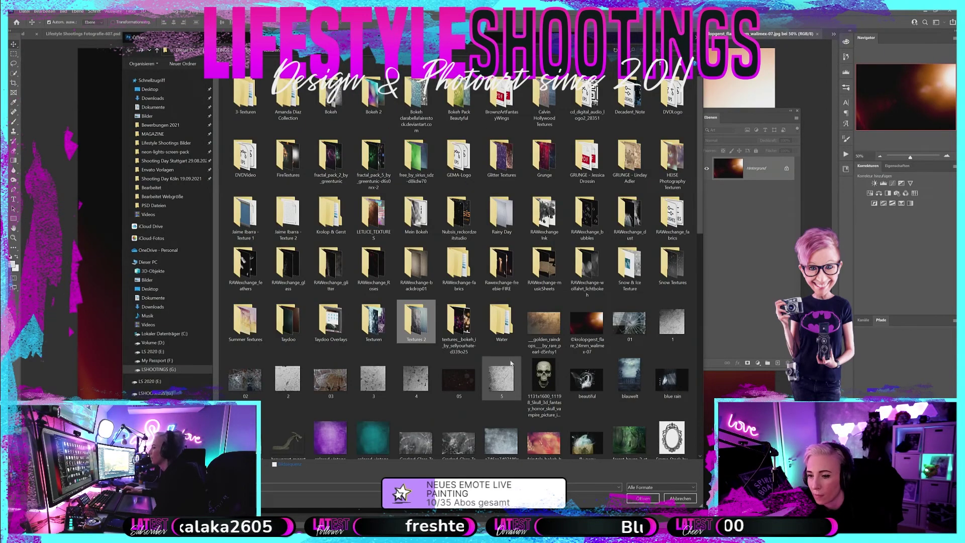
pyautogui.doubleClick(377, 330)
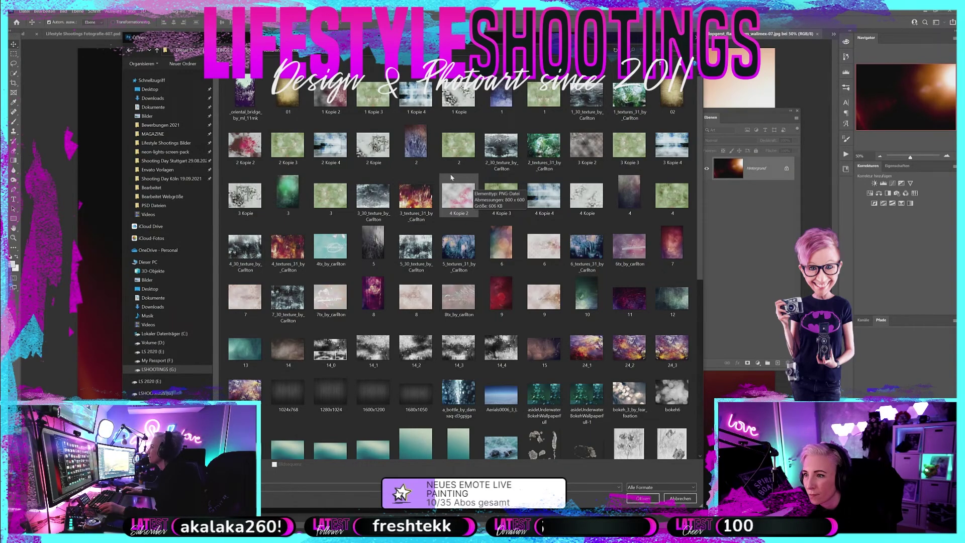
pyautogui.rightClick(478, 173)
pyautogui.moveTo(528, 179)
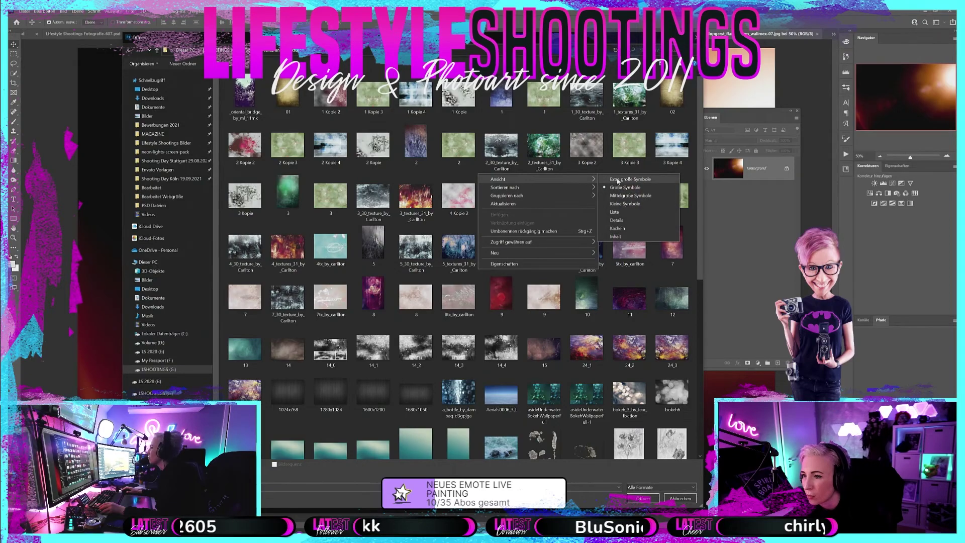
# - Show Texturen as extra-large icons and pick Carllton textures 4_30, 5, 6 and 7_30
pyautogui.click(619, 182)
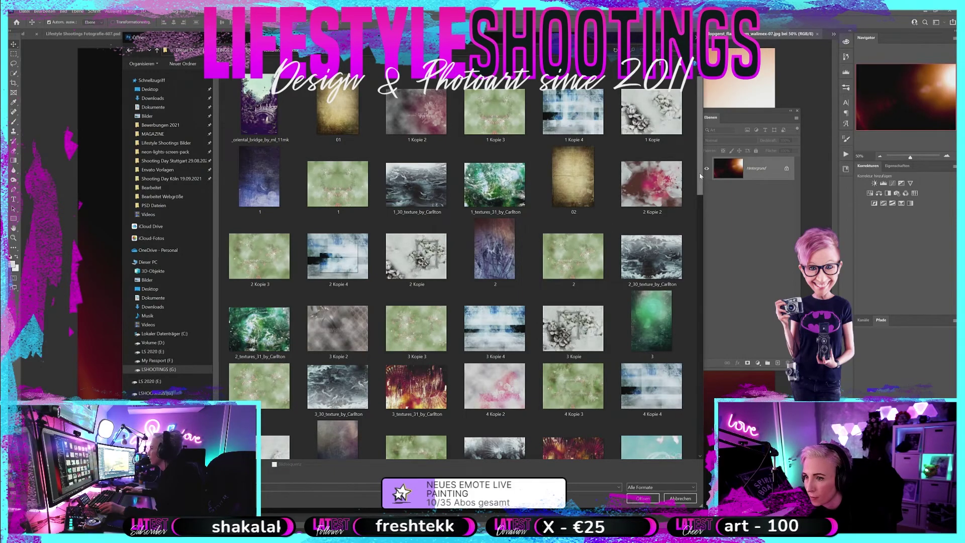
pyautogui.moveTo(700, 175); pyautogui.dragTo(710, 228)
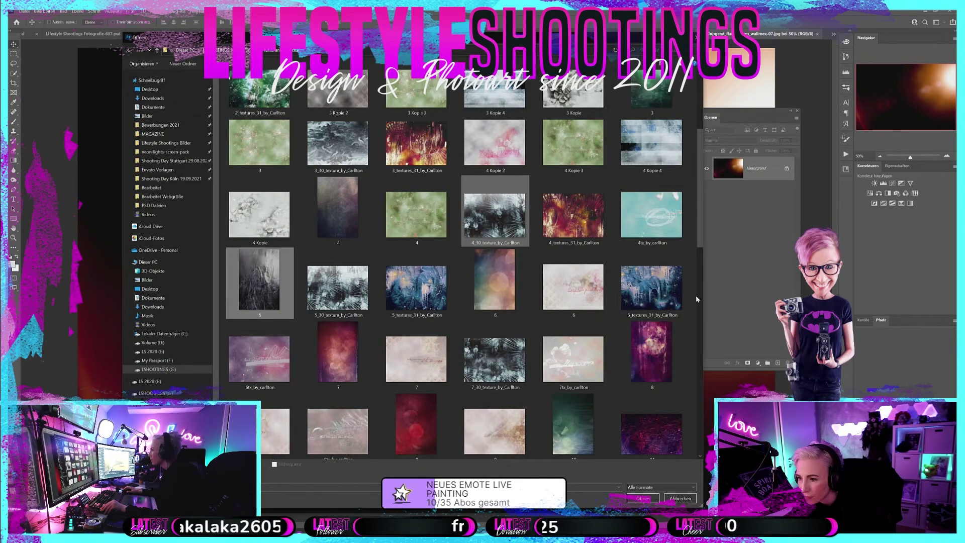
pyautogui.keyDown('ctrl'); pyautogui.click(671, 289); pyautogui.keyUp('ctrl')
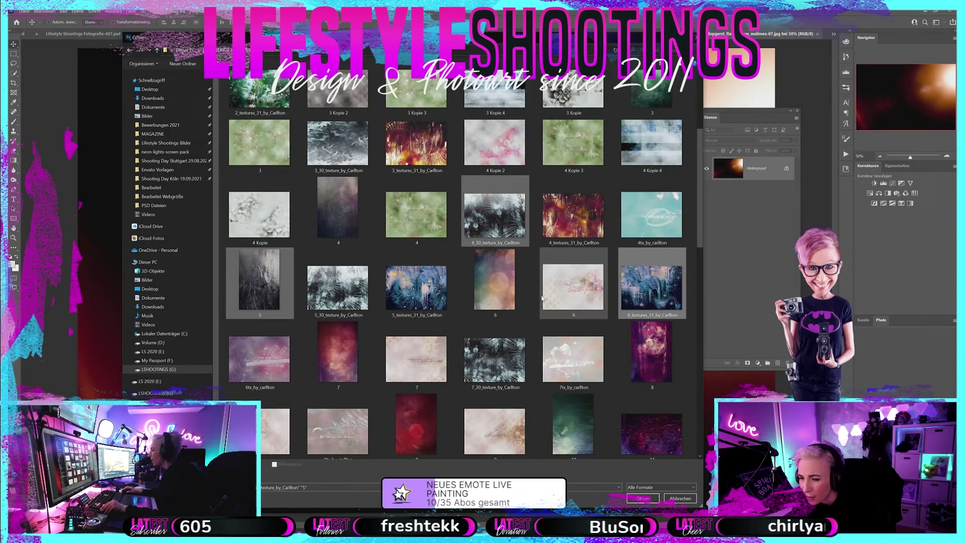
pyautogui.keyDown('ctrl'); pyautogui.click(494, 358); pyautogui.keyUp('ctrl')
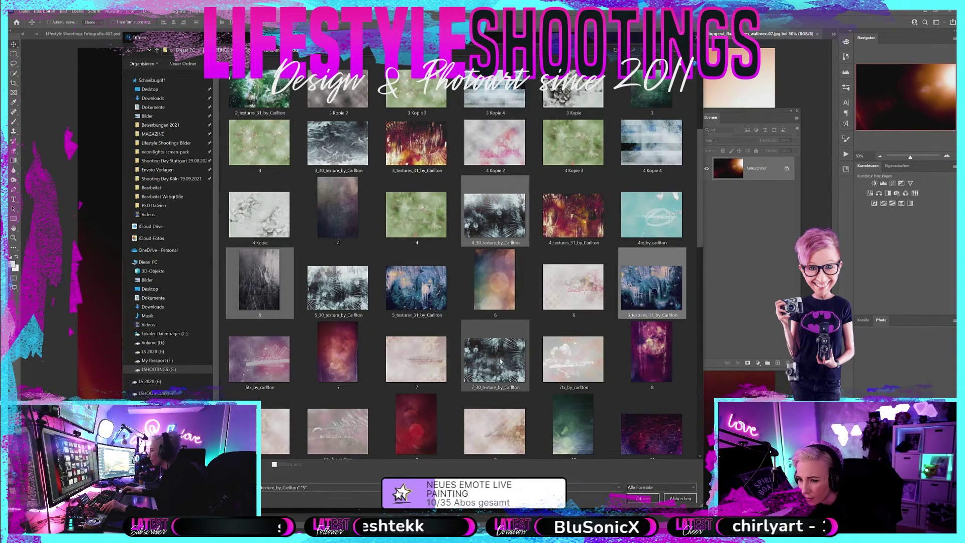
pyautogui.moveTo(700, 213); pyautogui.dragTo(711, 280)
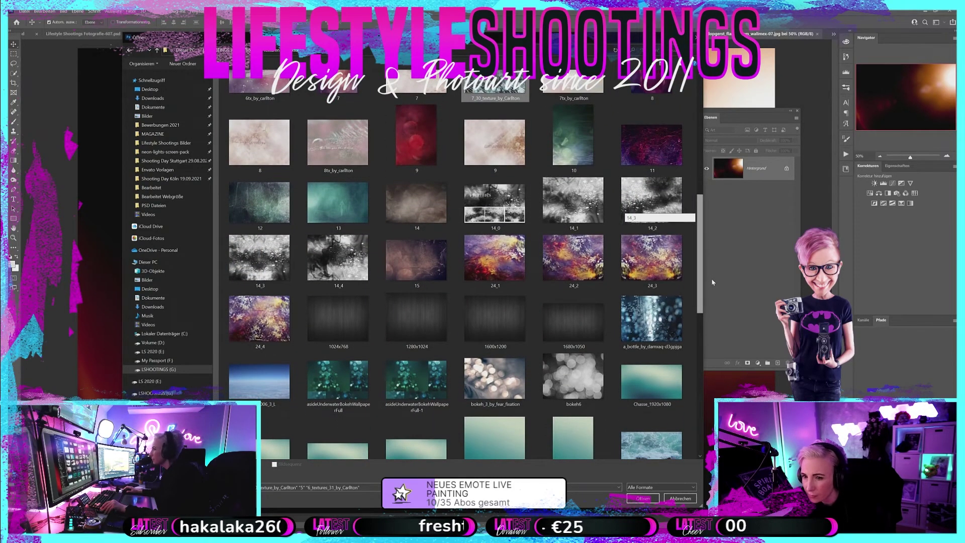
# - Add textures 14_4 and 14_2 to the chosen files
pyautogui.scroll(-1, 711, 282)
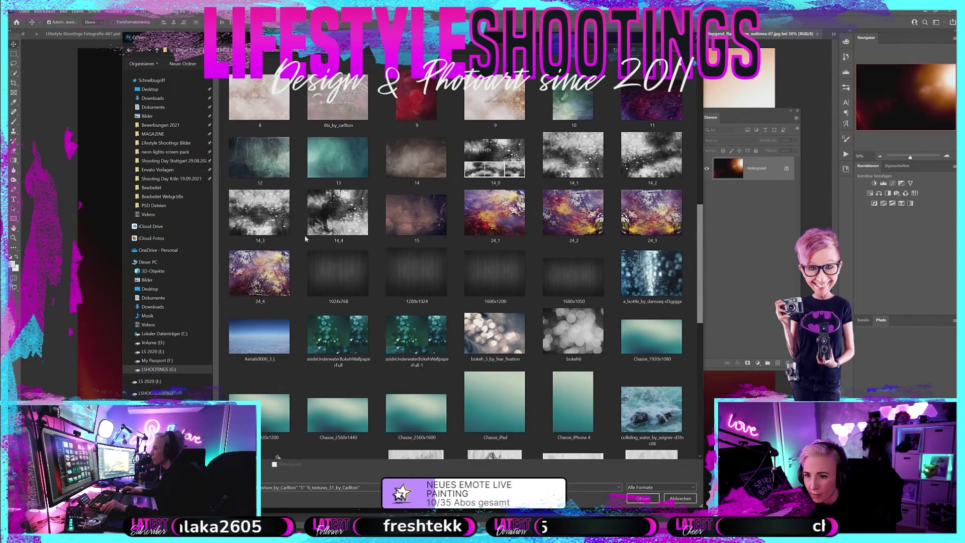
pyautogui.keyDown('ctrl'); pyautogui.click(330, 217); pyautogui.keyUp('ctrl')
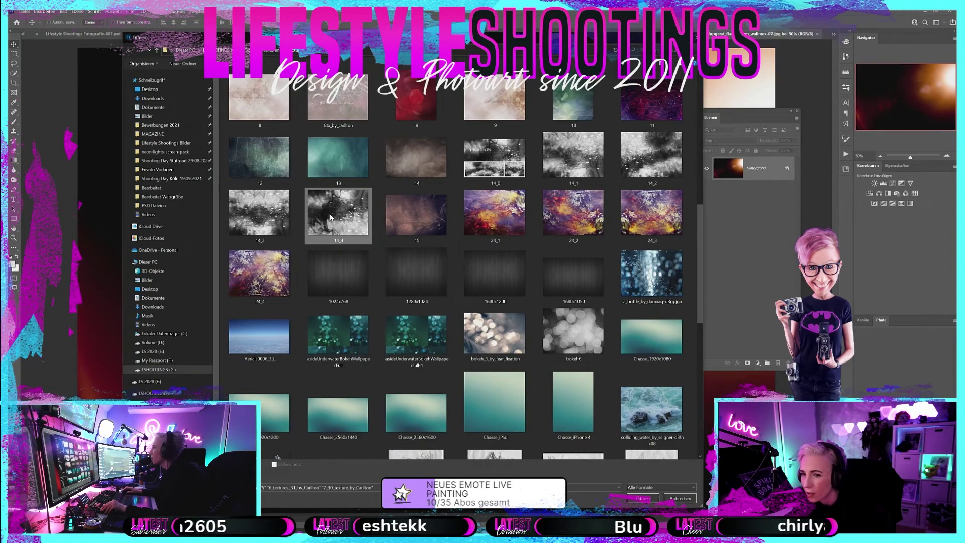
pyautogui.keyDown('ctrl'); pyautogui.click(651, 157); pyautogui.keyUp('ctrl')
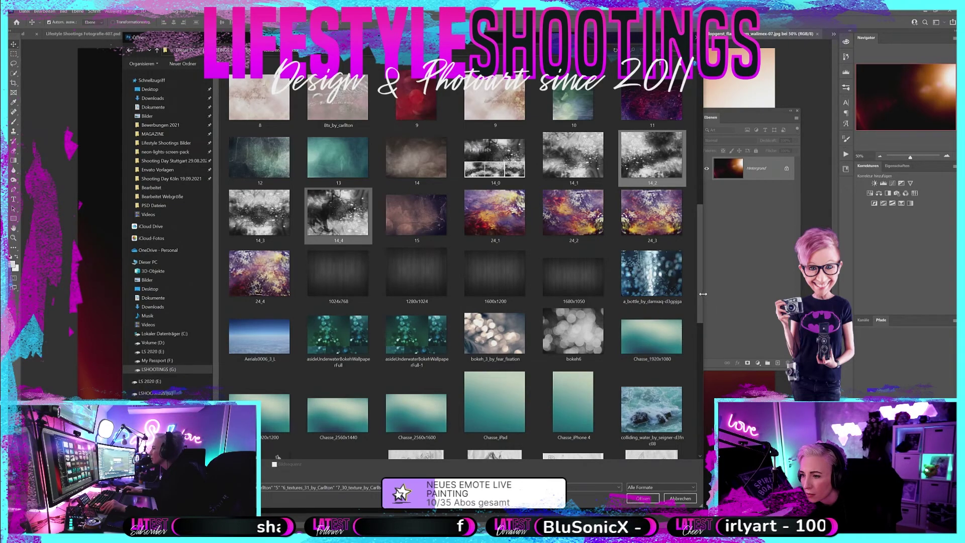
pyautogui.moveTo(700, 294); pyautogui.dragTo(707, 337)
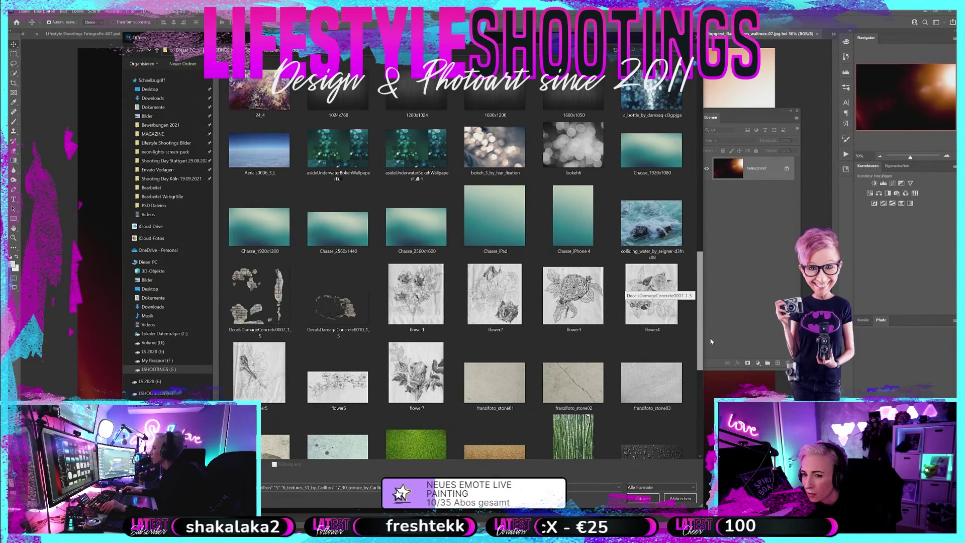
pyautogui.moveTo(710, 341); pyautogui.dragTo(722, 406)
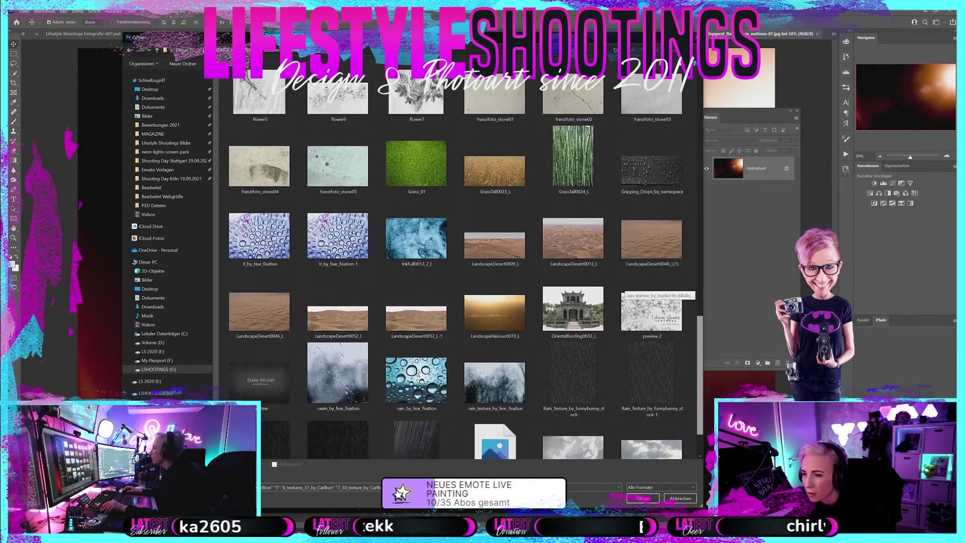
# - Add LandscapeDesert0052_L, LandscapeDesert0009_L and OrientalRoofing0033_L, then open all chosen files
pyautogui.scroll(-1, 633, 284)
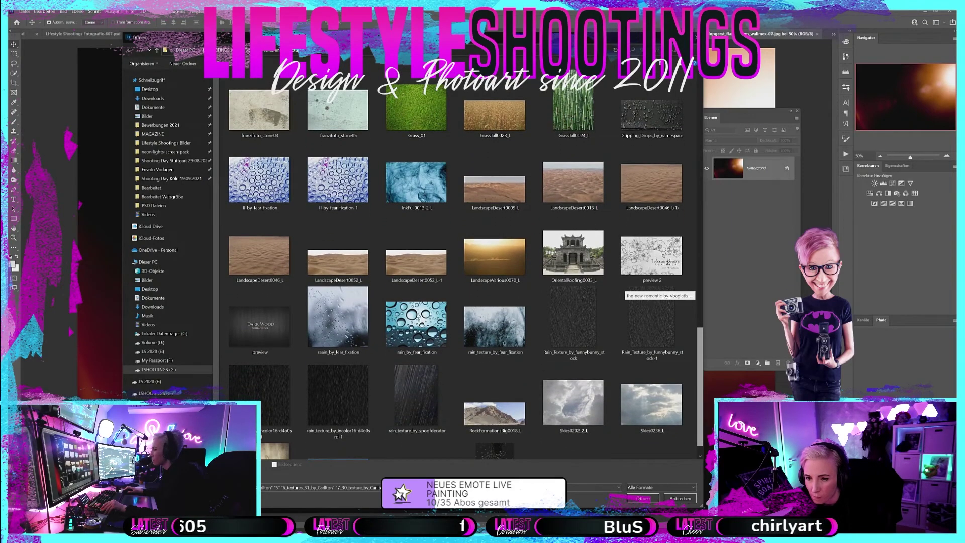
pyautogui.scroll(-1, 633, 284)
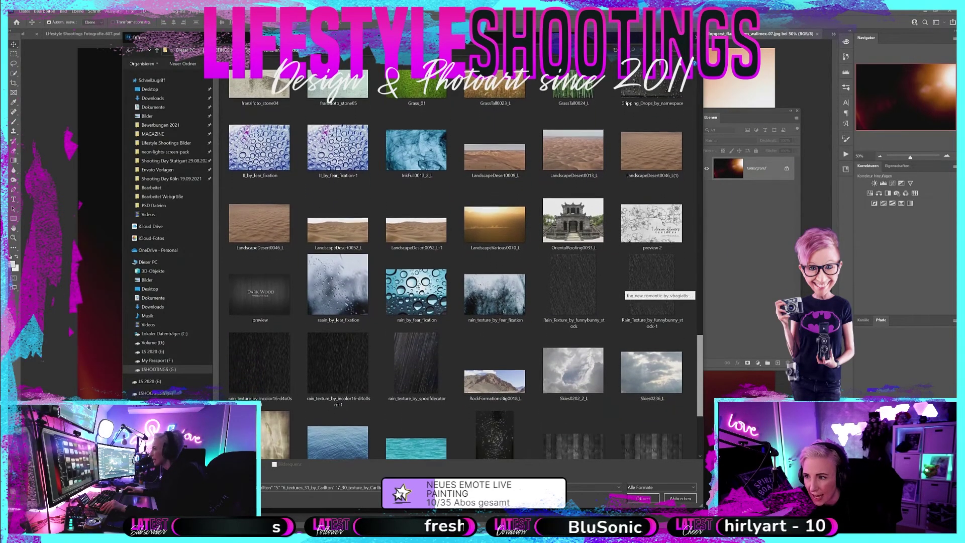
pyautogui.scroll(-1, 633, 283)
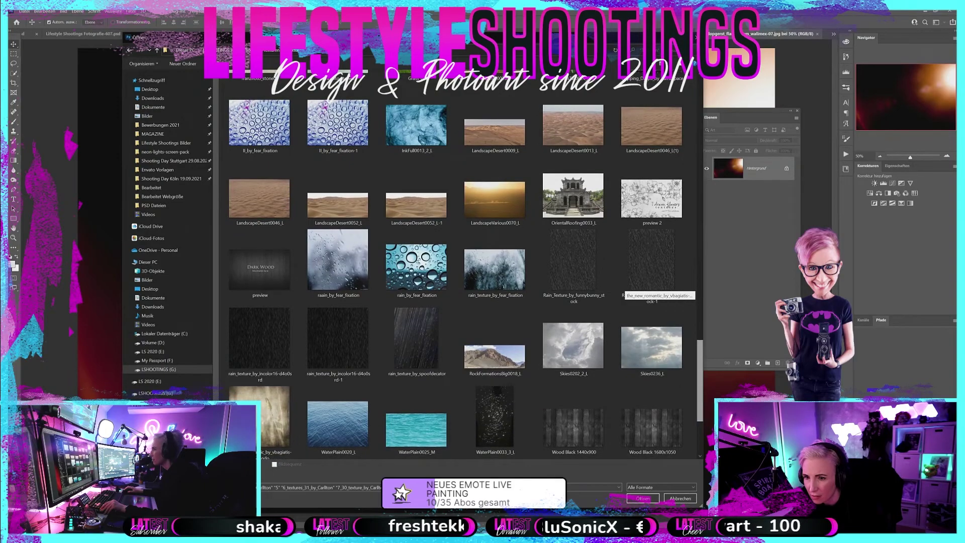
pyautogui.keyDown('ctrl'); pyautogui.click(342, 209); pyautogui.keyUp('ctrl')
pyautogui.keyDown('ctrl'); pyautogui.click(495, 128); pyautogui.keyUp('ctrl')
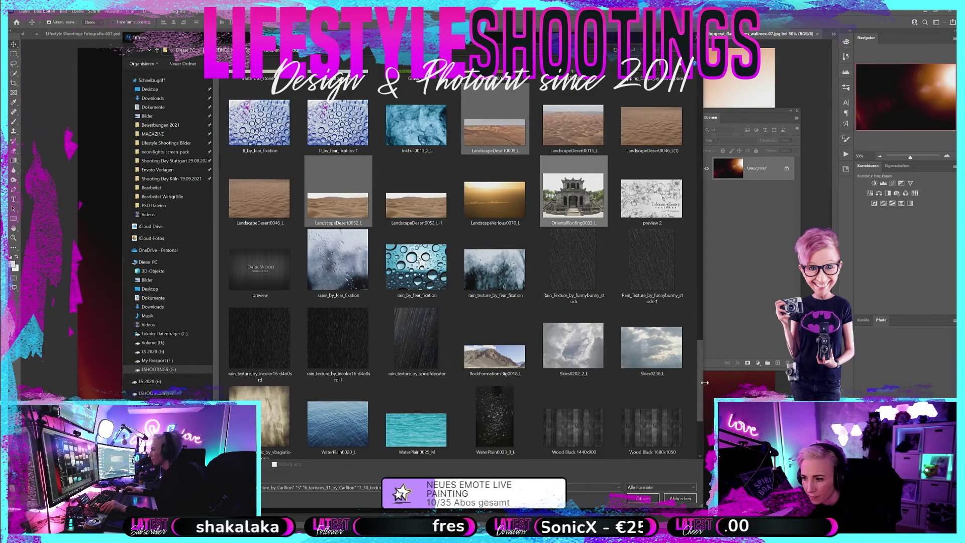
pyautogui.scroll(-1, 702, 382)
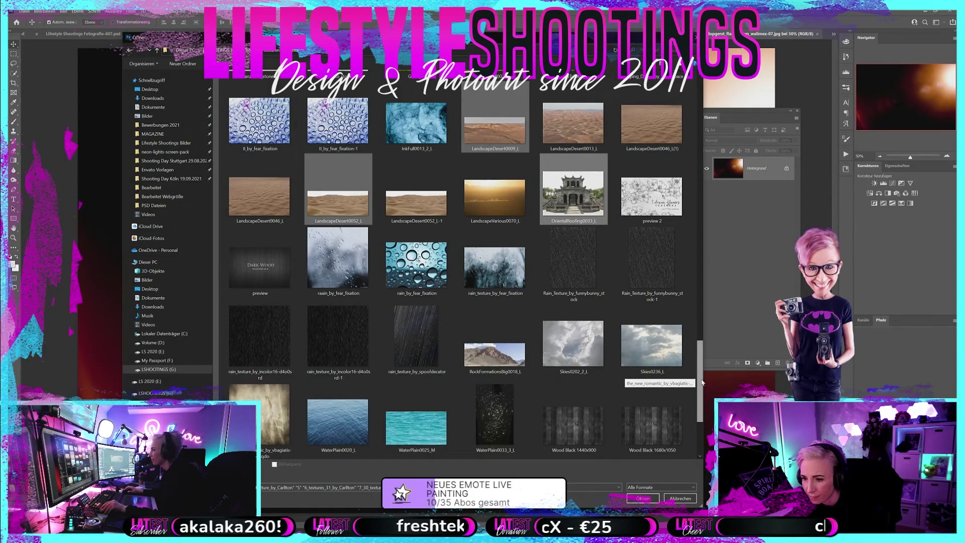
pyautogui.moveTo(701, 381); pyautogui.dragTo(708, 410)
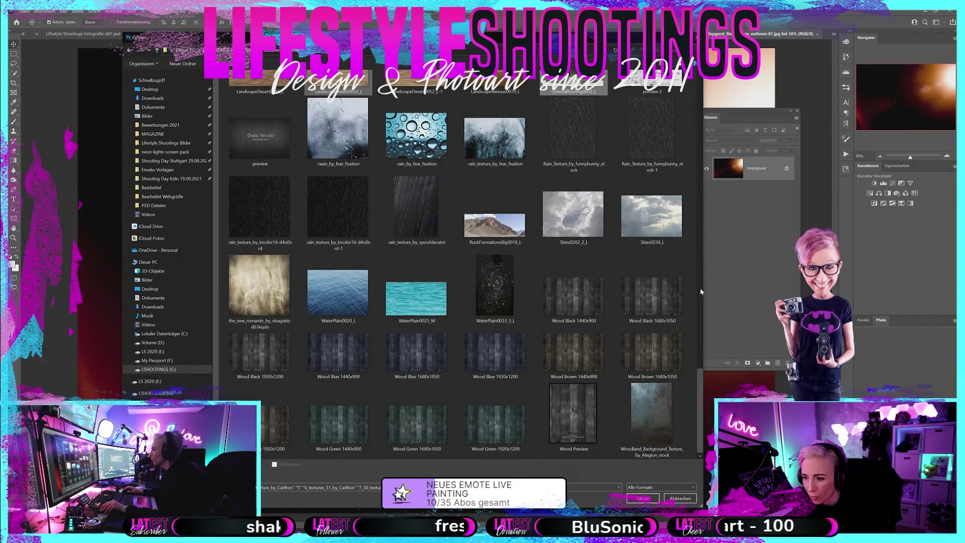
pyautogui.click(643, 498)
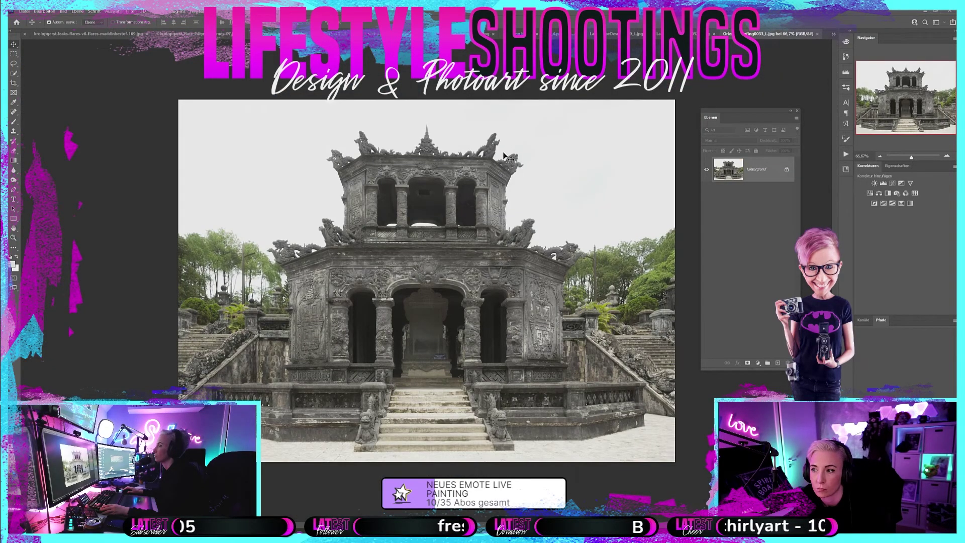
# - Open RainyDayTexture04 and RainyDayTexture05 from the Rainy Day folder
pyautogui.click(24, 10)
pyautogui.click(35, 25)
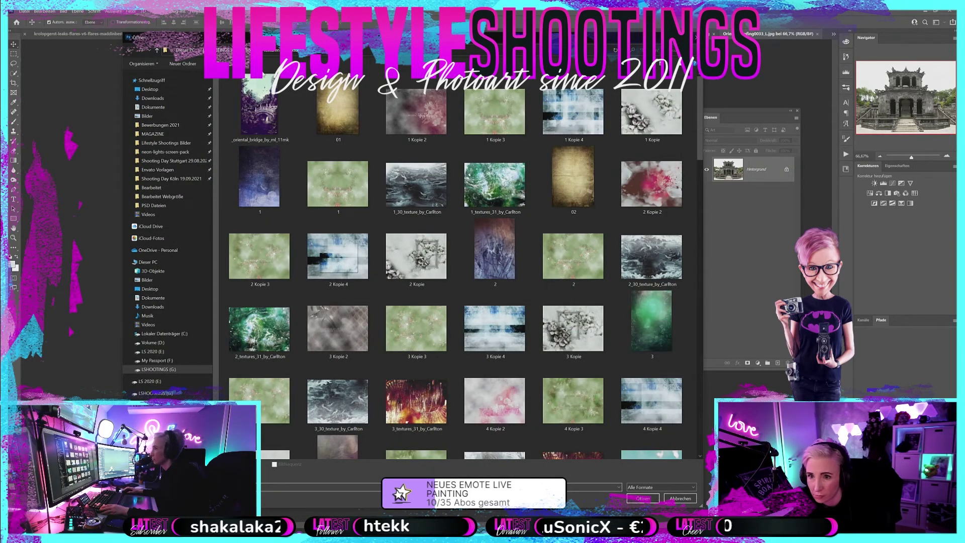
pyautogui.hotkey('alt', 'Up')
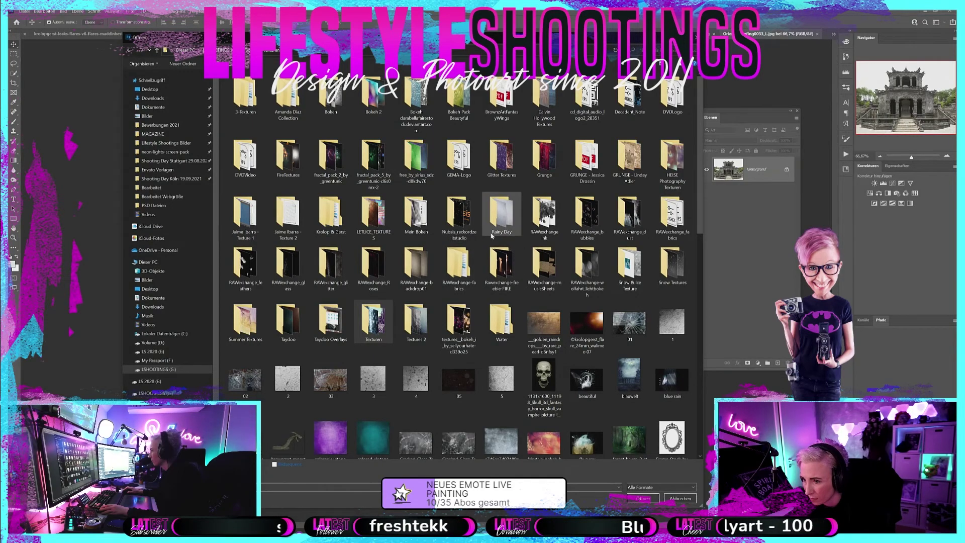
pyautogui.click(507, 215)
pyautogui.doubleClick(507, 215)
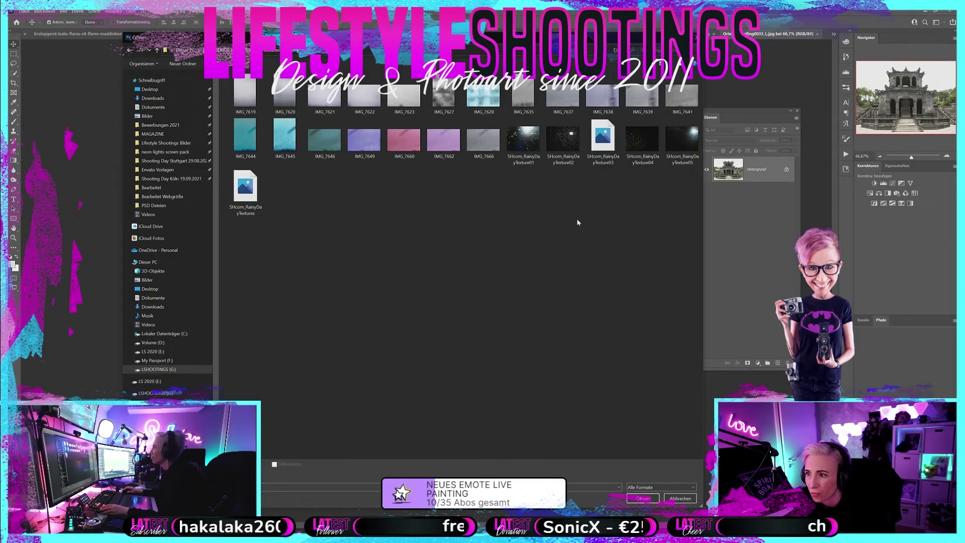
pyautogui.keyDown('shift'); pyautogui.click(642, 140); pyautogui.keyUp('shift')
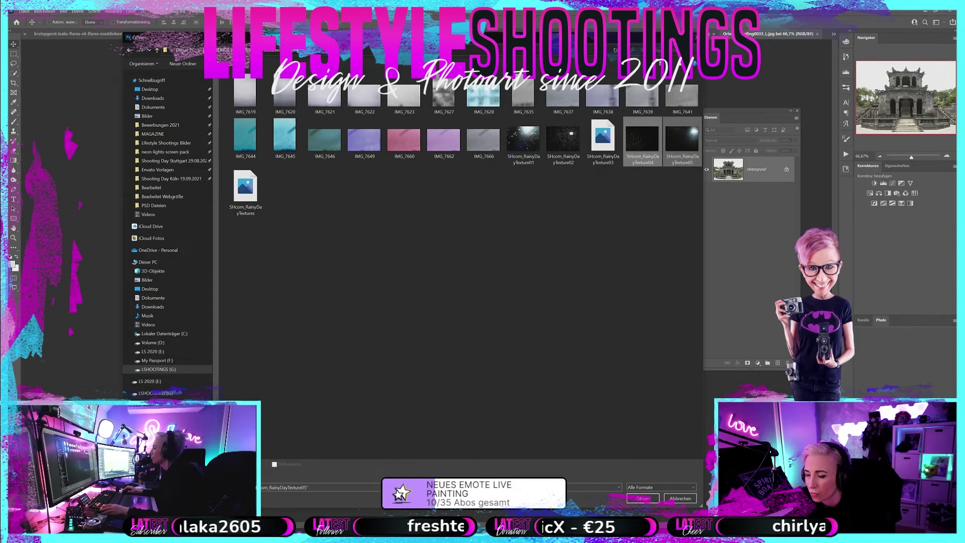
pyautogui.click(642, 499)
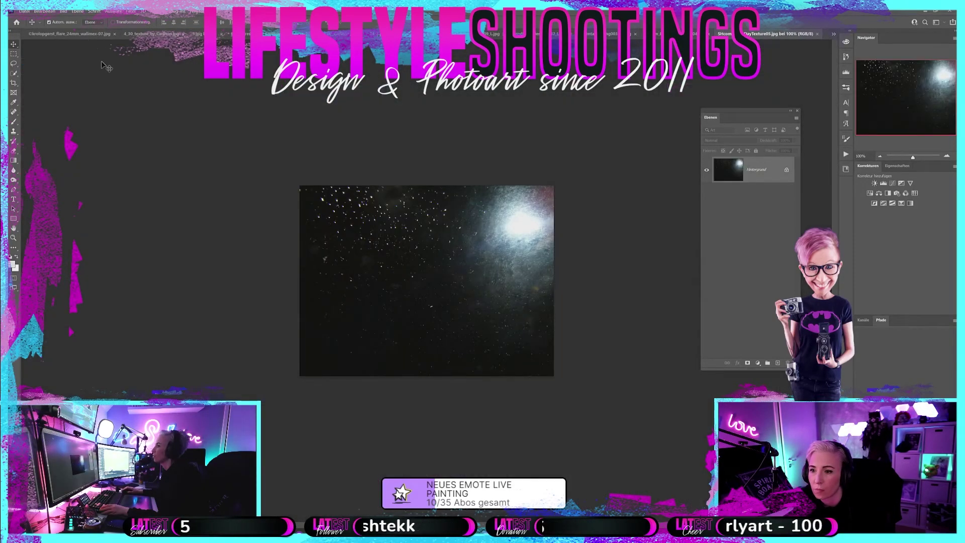
# - Compare the two rainy-day texture documents, then close both
pyautogui.click(693, 40)
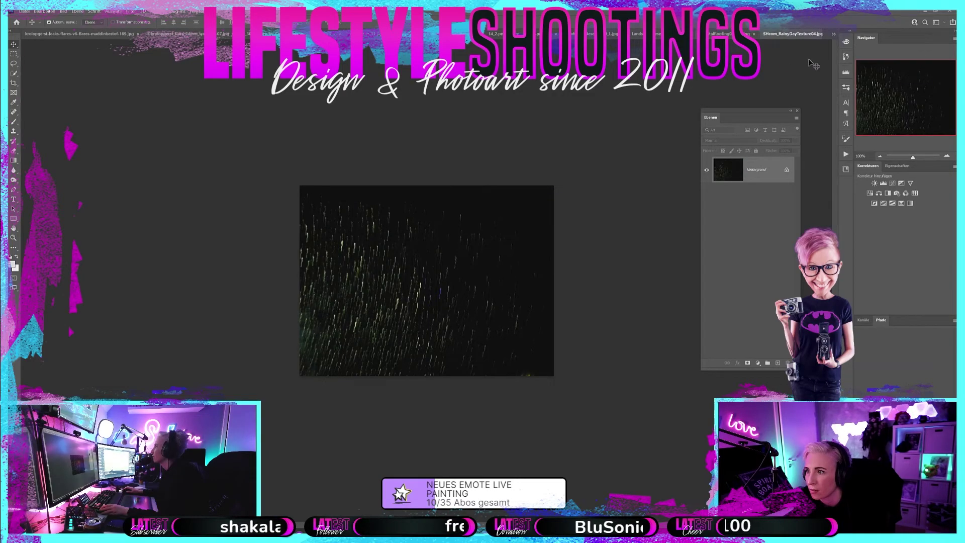
pyautogui.click(754, 34)
pyautogui.click(817, 36)
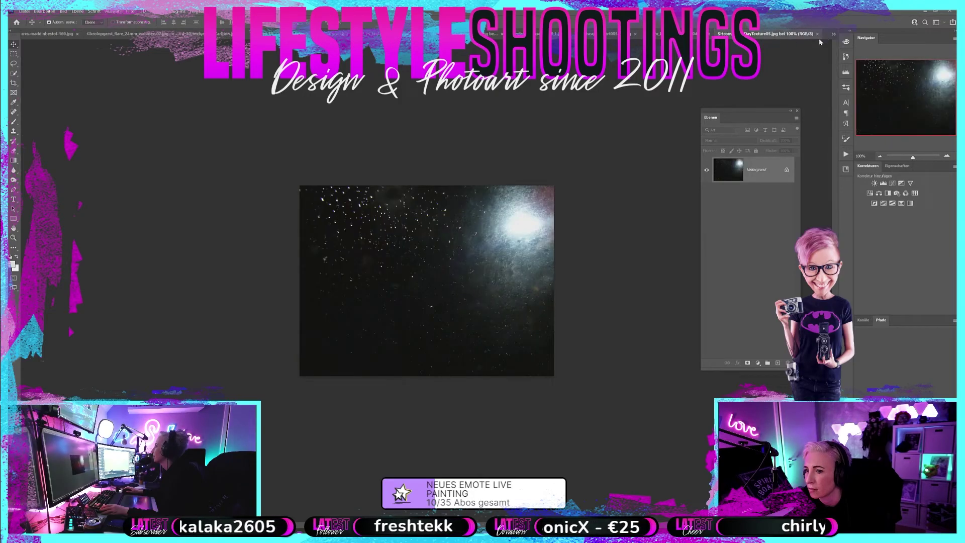
pyautogui.click(818, 34)
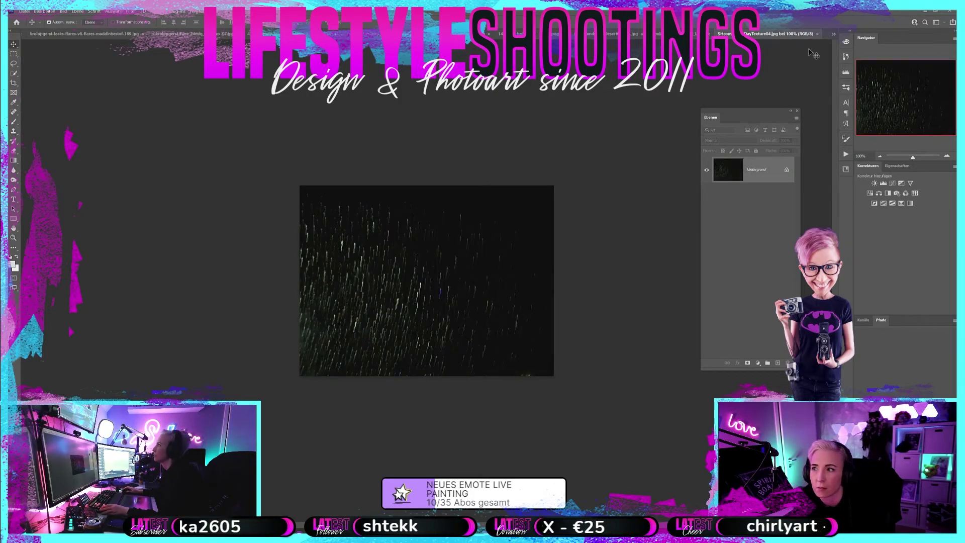
pyautogui.click(817, 34)
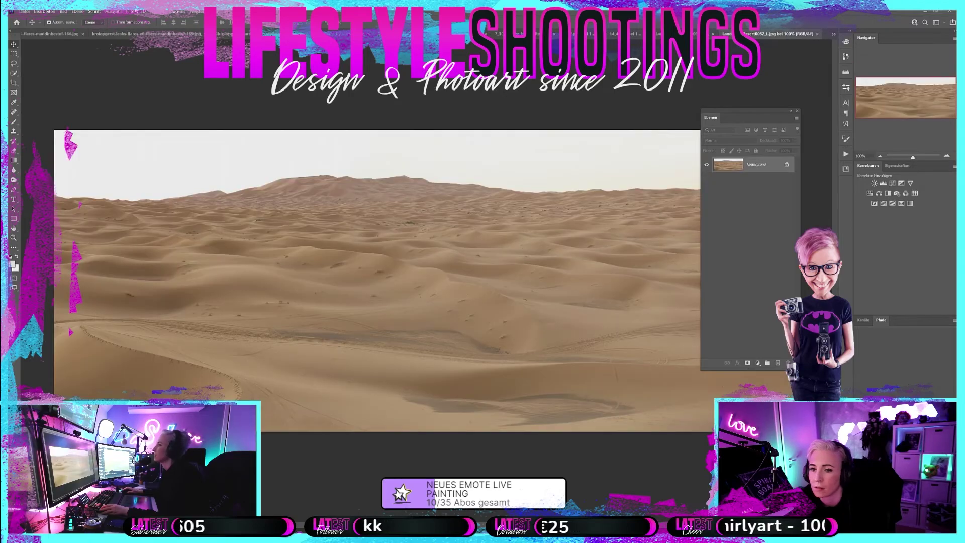
# - Open skulls and skulls_by_dennisjunior from the Texturen folder as new documents
pyautogui.click(24, 11)
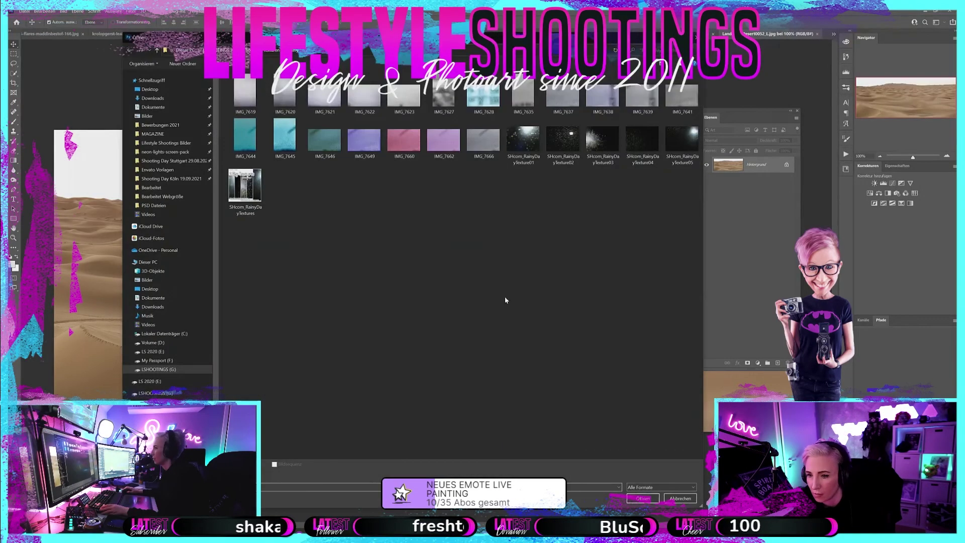
pyautogui.hotkey('alt', 'Up')
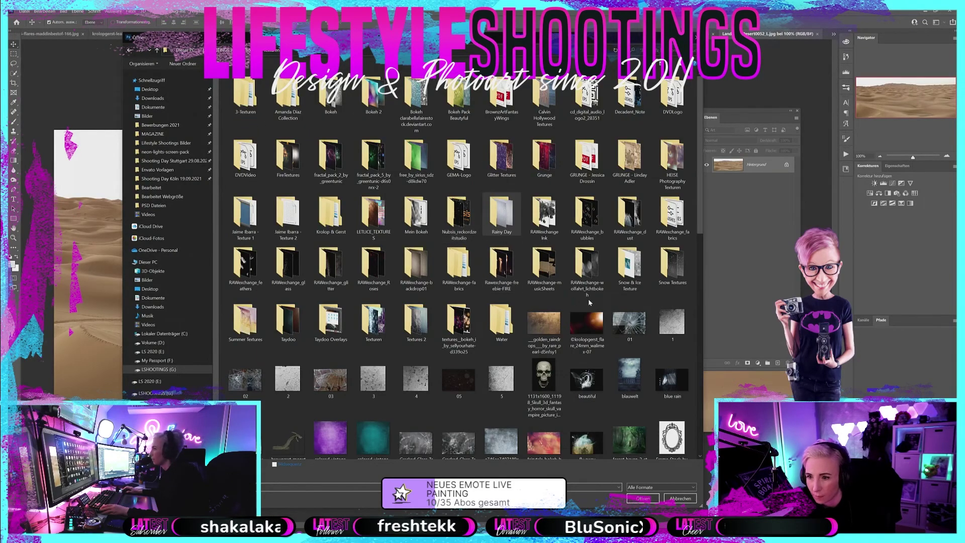
pyautogui.moveTo(544, 267)
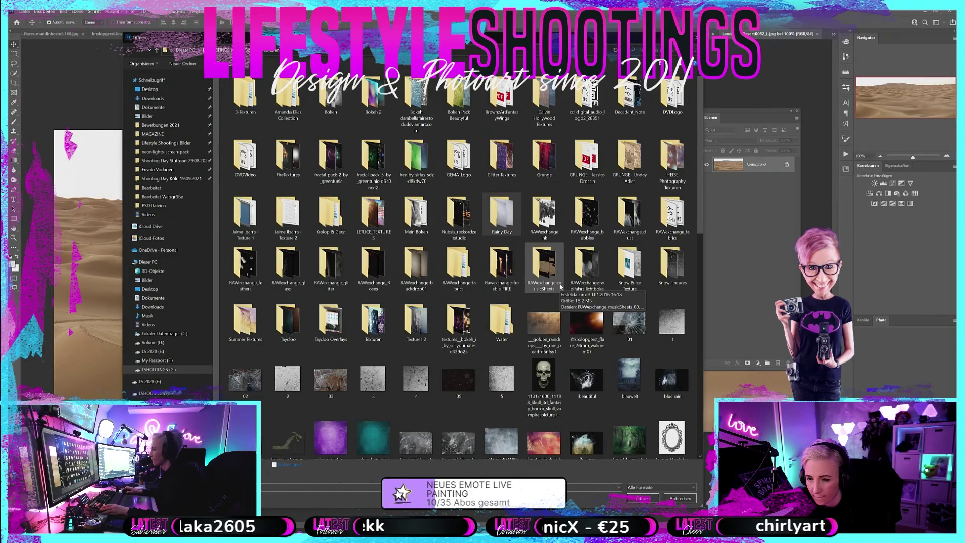
pyautogui.scroll(-5, 561, 285)
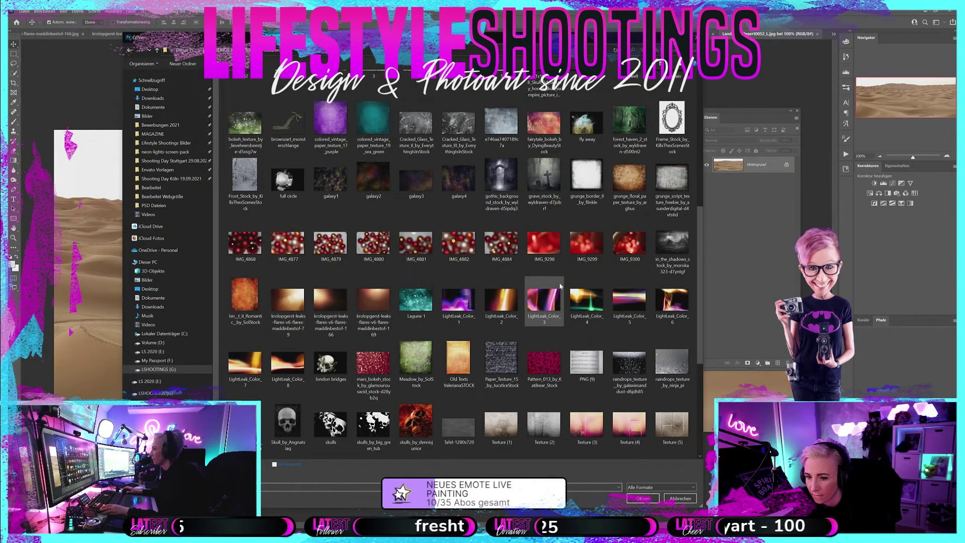
pyautogui.scroll(-3, 560, 286)
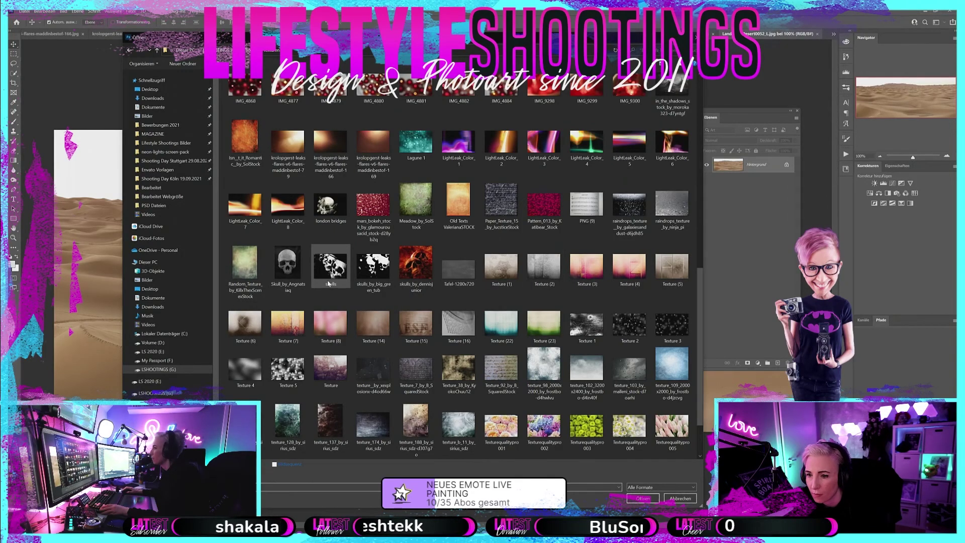
pyautogui.click(413, 270)
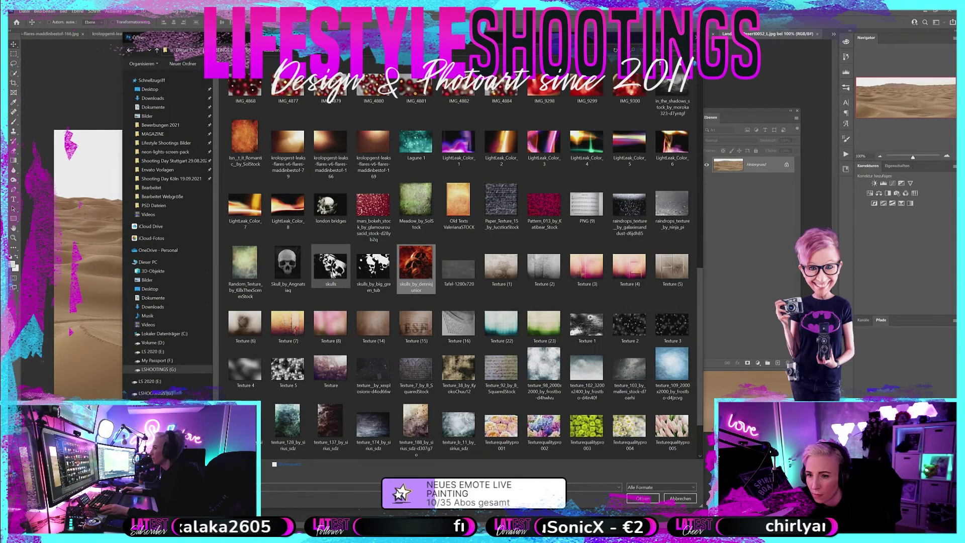
pyautogui.keyDown('ctrl'); pyautogui.click(333, 274); pyautogui.keyUp('ctrl')
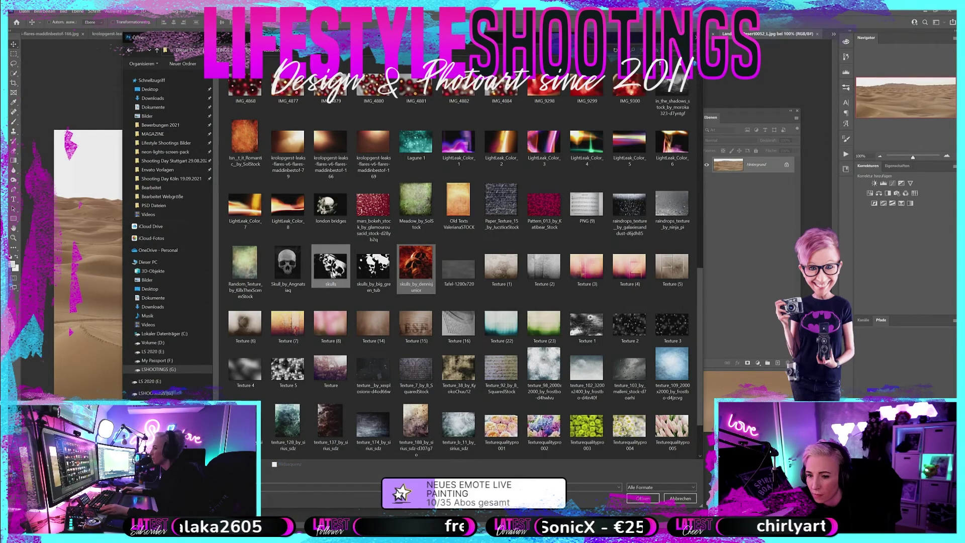
pyautogui.click(644, 498)
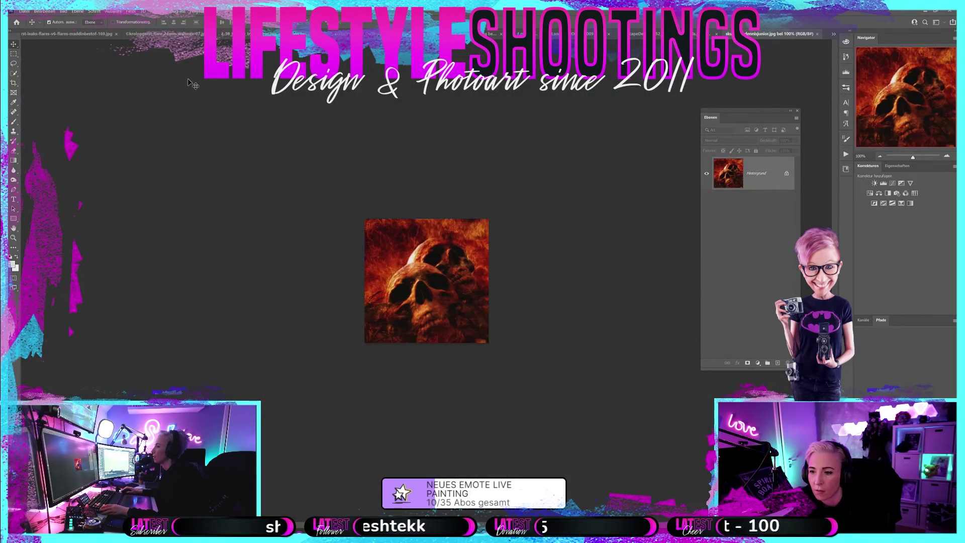
# - Browse the Texturen folder and its parent in the Open dialog, then cancel without opening anything
pyautogui.click(25, 11)
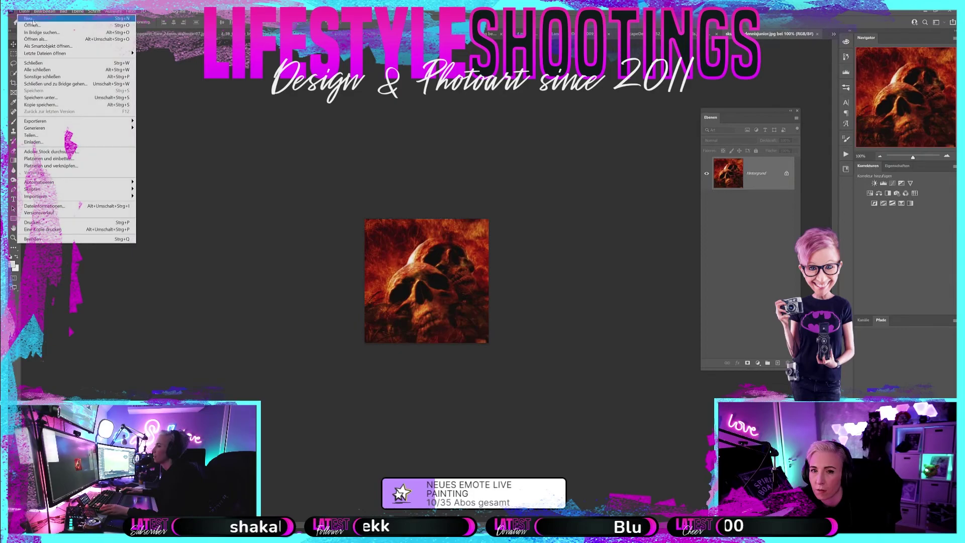
pyautogui.click(40, 26)
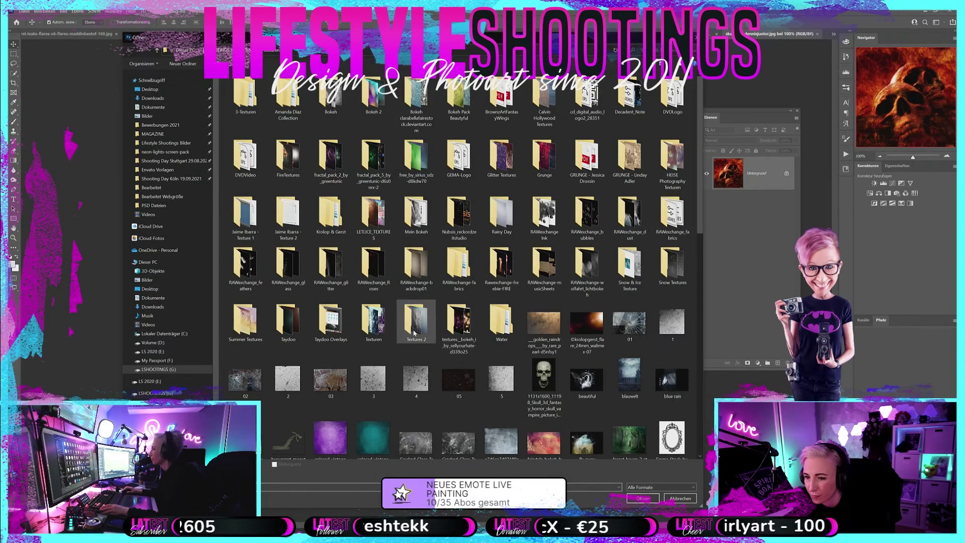
pyautogui.doubleClick(377, 329)
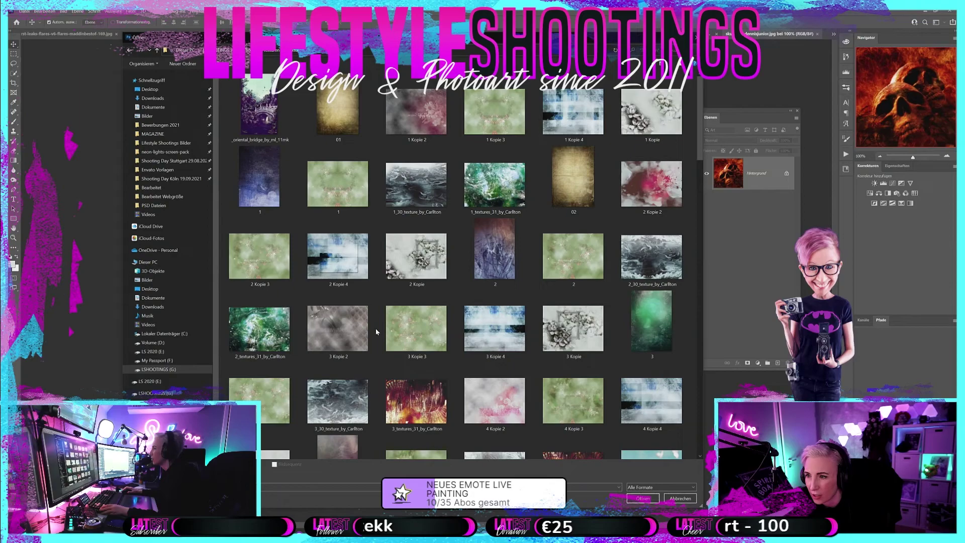
pyautogui.click(129, 51)
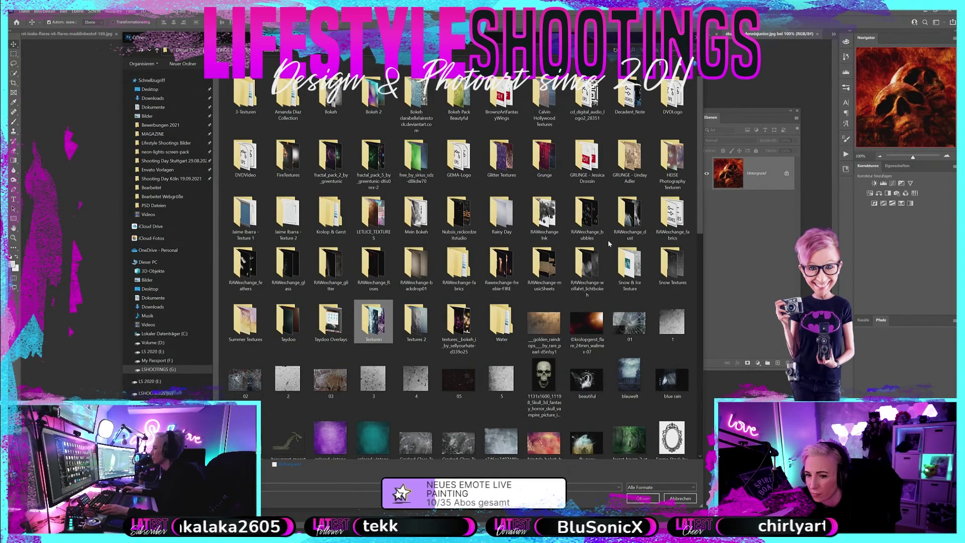
pyautogui.scroll(-3, 607, 244)
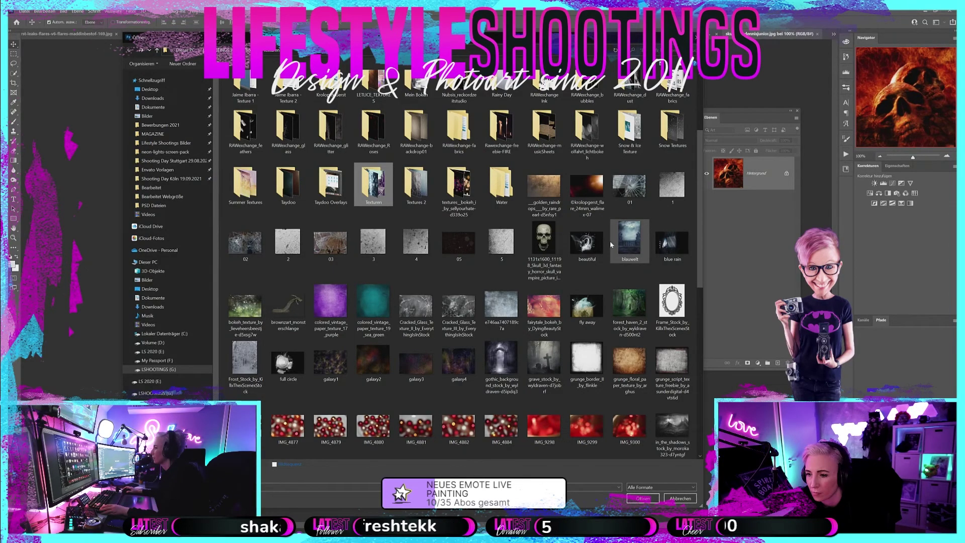
pyautogui.scroll(-4, 610, 245)
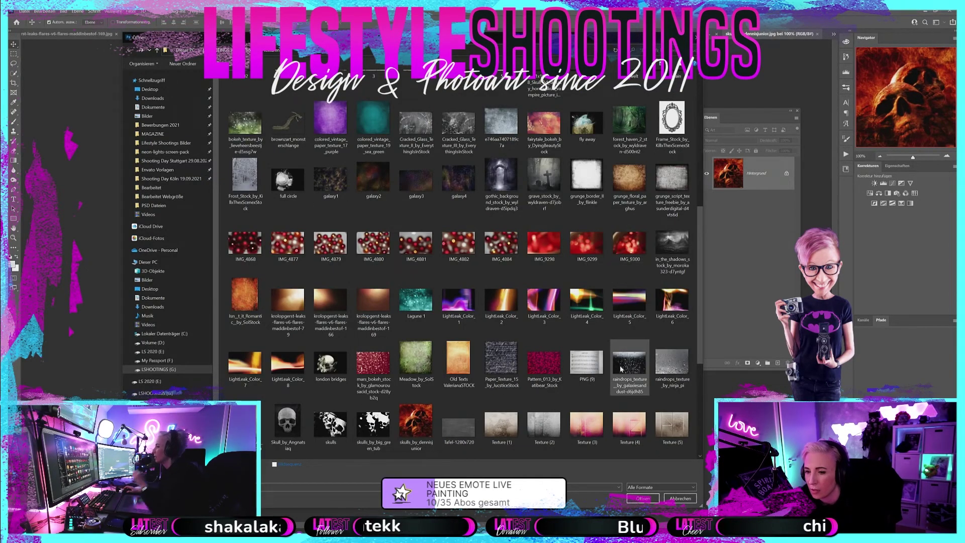
pyautogui.click(679, 498)
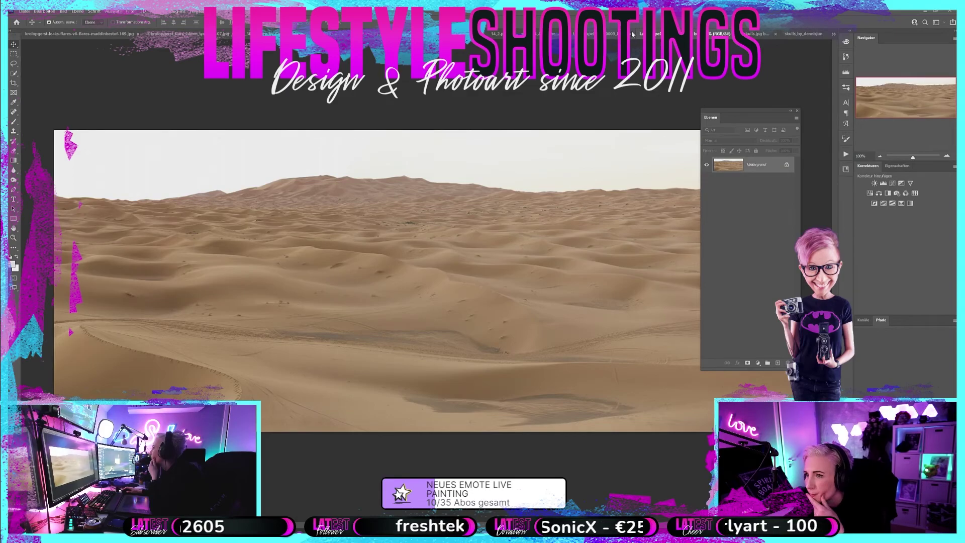
# - Close the brown flare image document and move on to the flare_24mm document
pyautogui.click(105, 34)
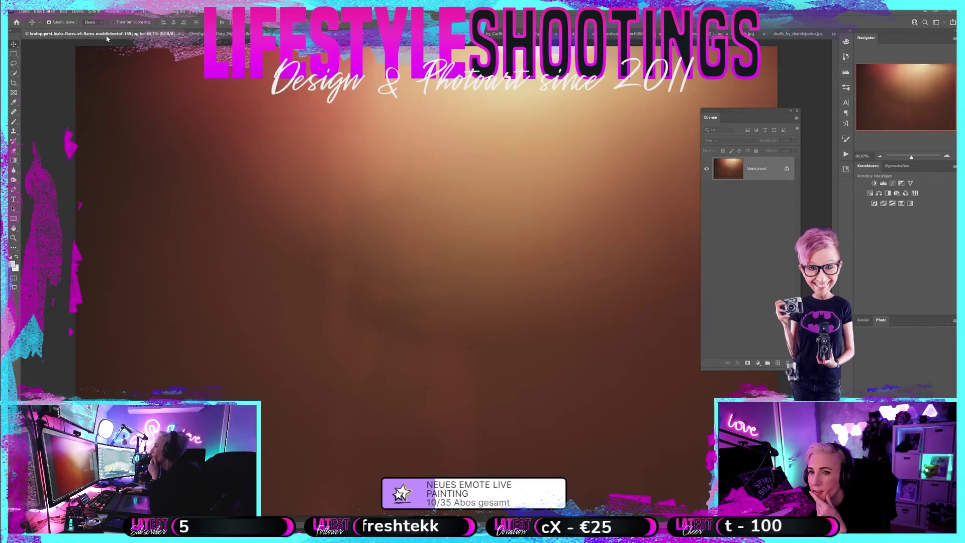
pyautogui.click(179, 35)
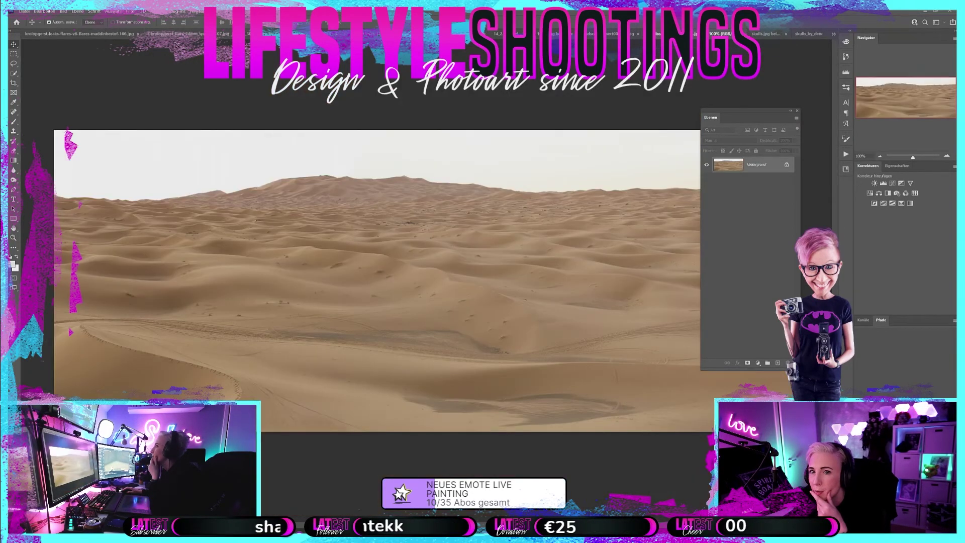
pyautogui.click(150, 34)
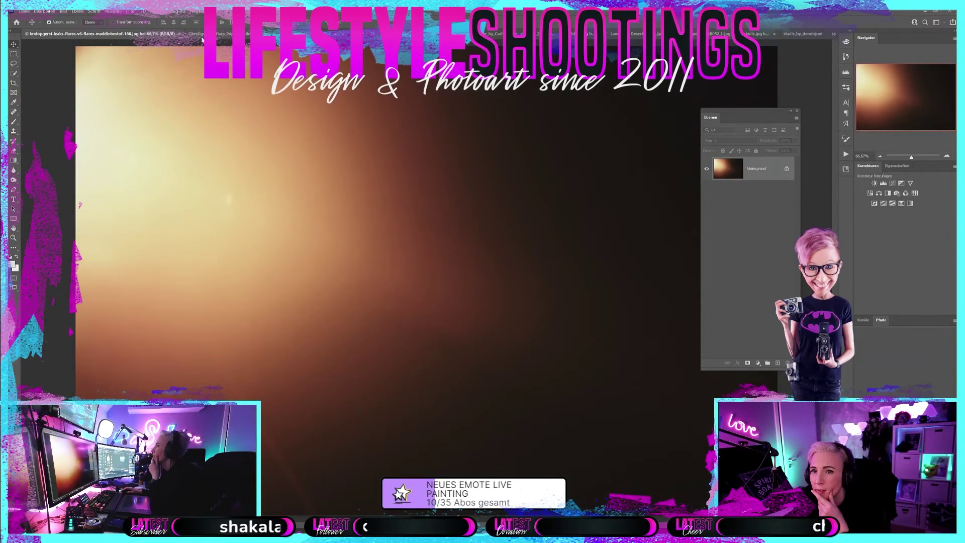
pyautogui.click(221, 34)
pyautogui.hotkey('ctrl', 'Tab')
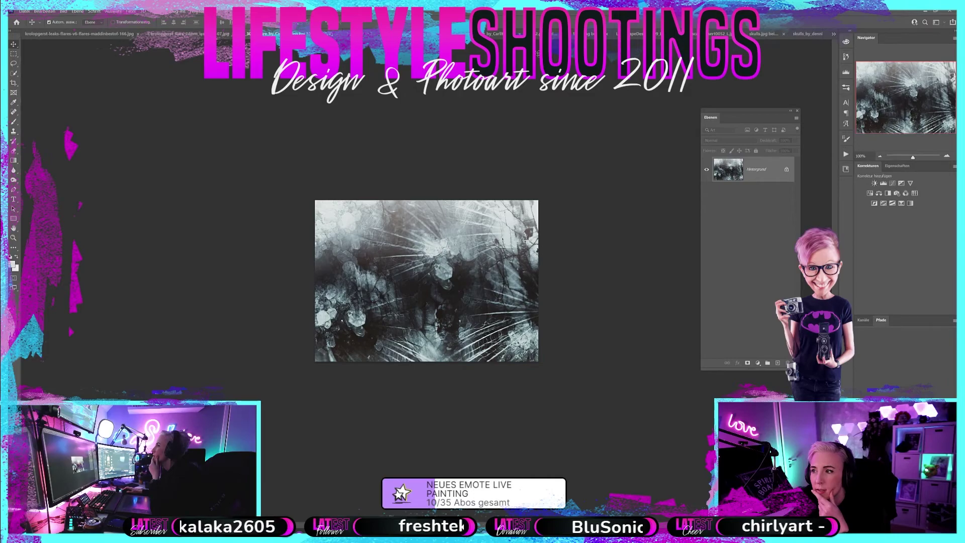
# - Show the Libraries panel, cycle past both skull documents to the desert dunes, and float the Layers panel
pyautogui.click(846, 171)
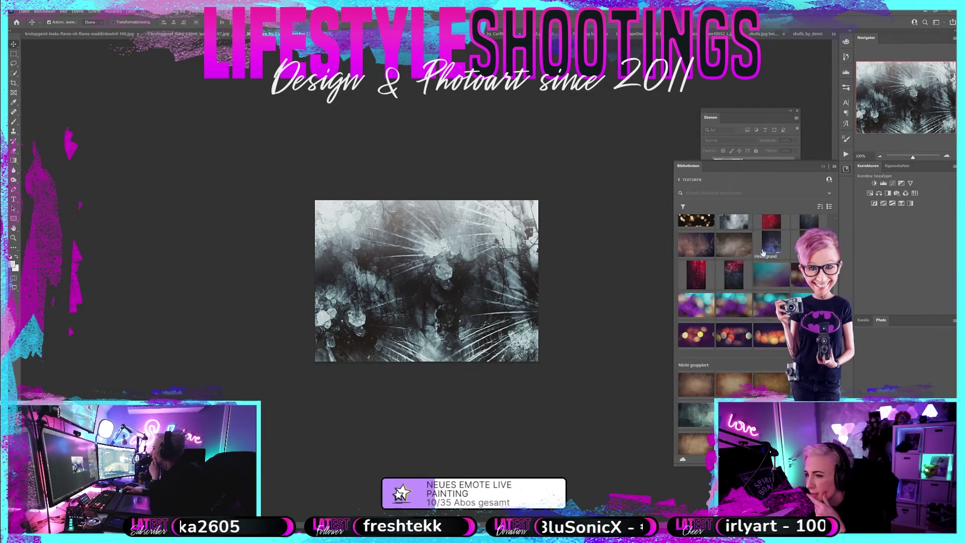
pyautogui.click(834, 34)
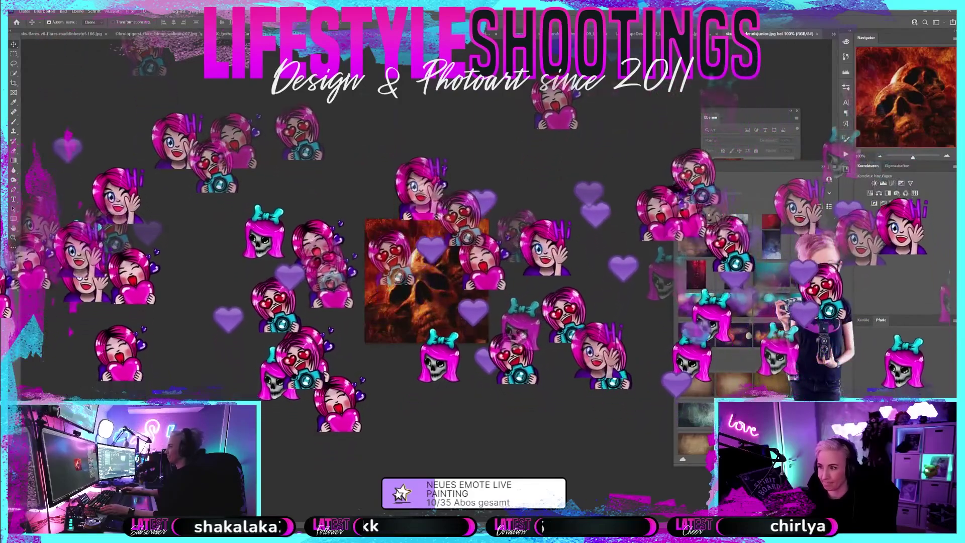
pyautogui.click(833, 34)
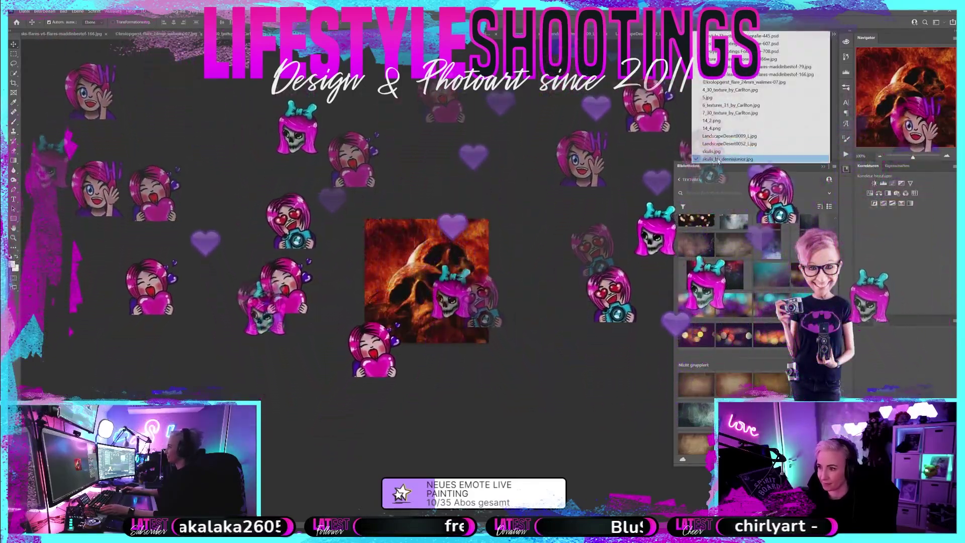
pyautogui.click(727, 159)
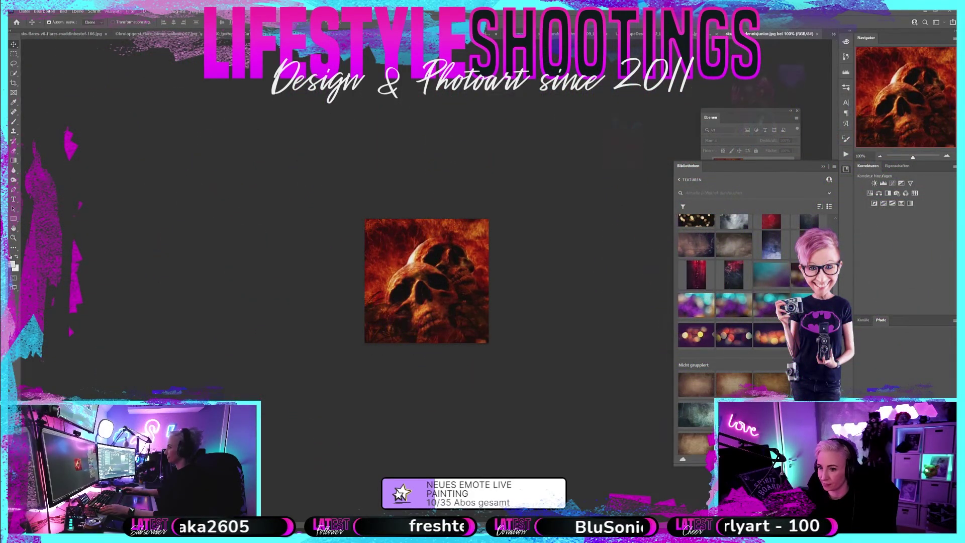
pyautogui.hotkey('ctrl', 'Tab')
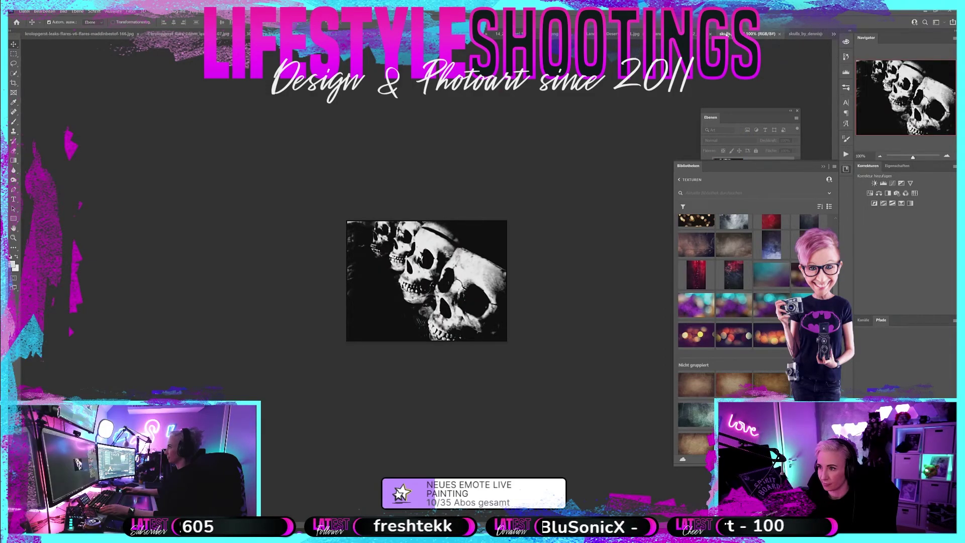
pyautogui.hotkey('ctrl', 'Tab')
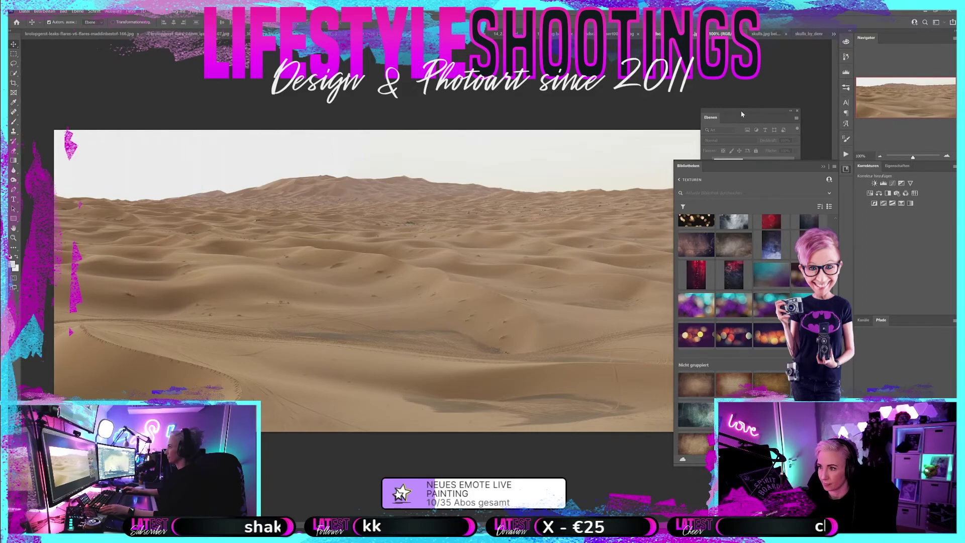
pyautogui.moveTo(743, 114); pyautogui.dragTo(465, 239)
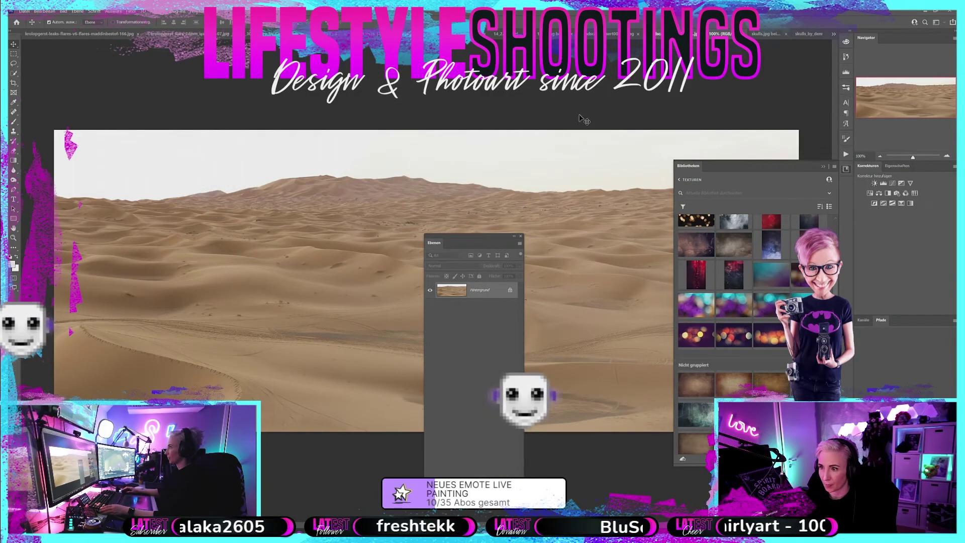
# - Add the desert landscape image to the Libraries panel and close its document
pyautogui.hotkey('ctrl', 'Tab')
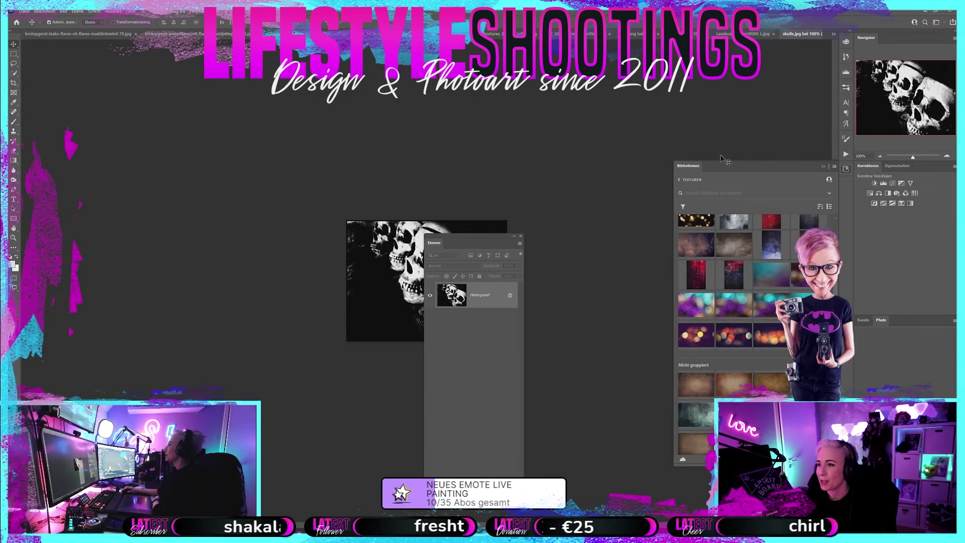
pyautogui.click(739, 34)
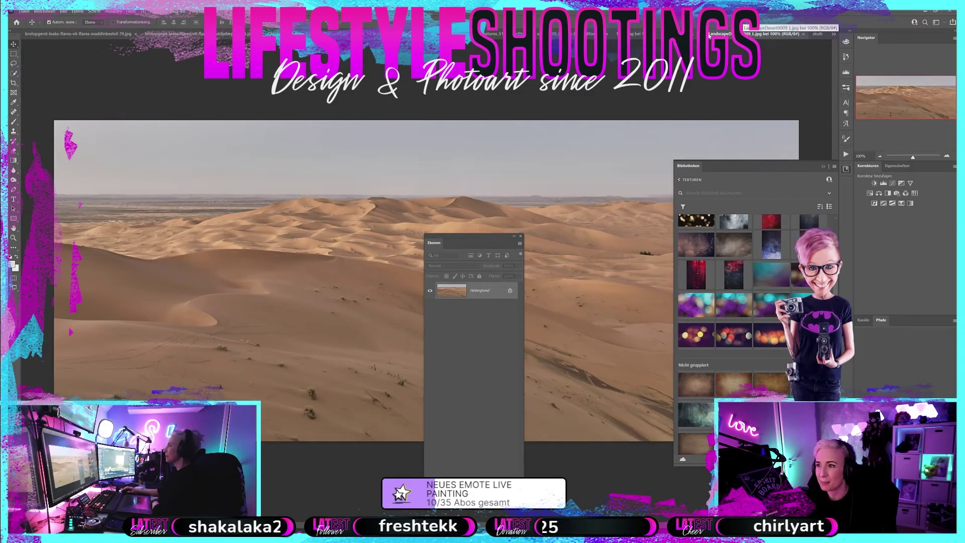
pyautogui.moveTo(482, 294)
pyautogui.mouseDown()
pyautogui.moveTo(624, 331)
pyautogui.moveTo(711, 48)
pyautogui.mouseUp()
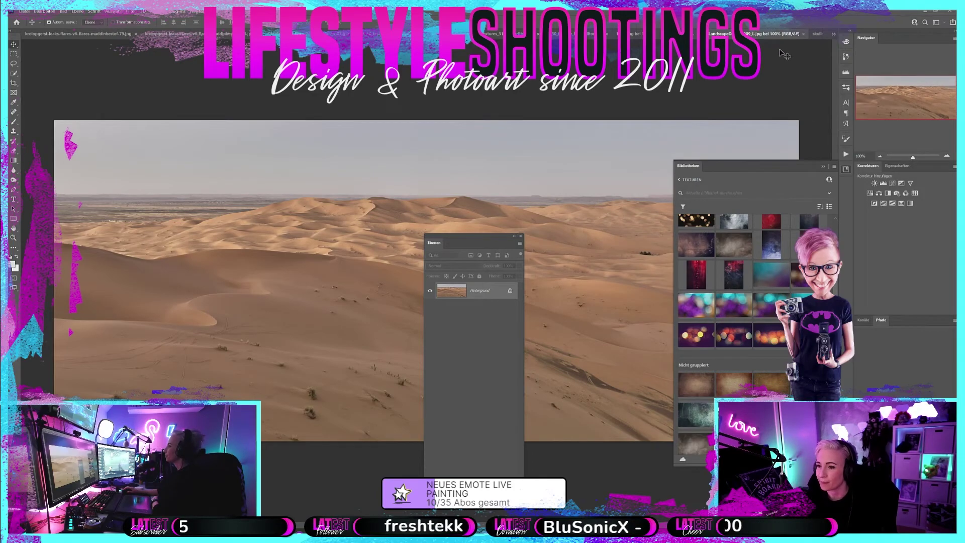
pyautogui.click(804, 34)
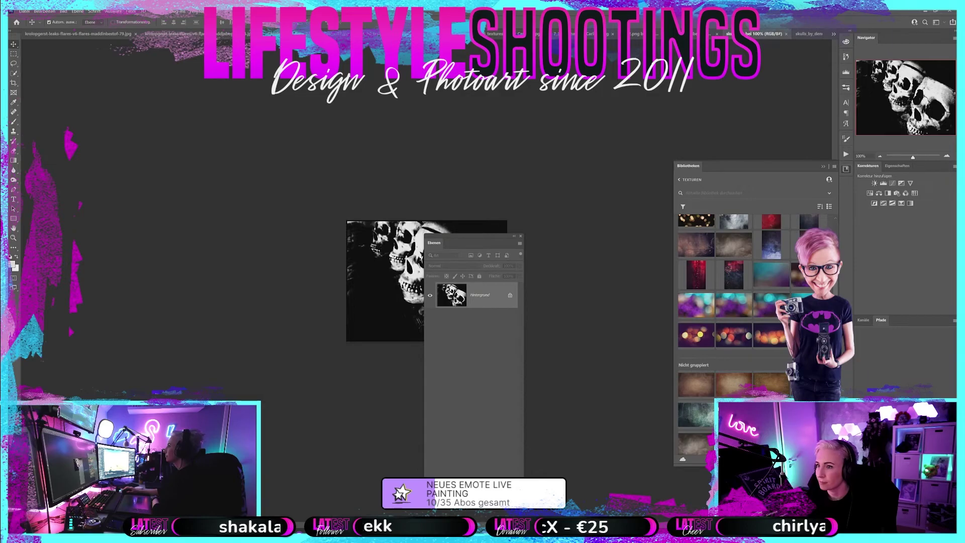
# - Add the black-and-white skulls image to the library, closing the 14_2.png and skulls.jpg documents
pyautogui.click(693, 35)
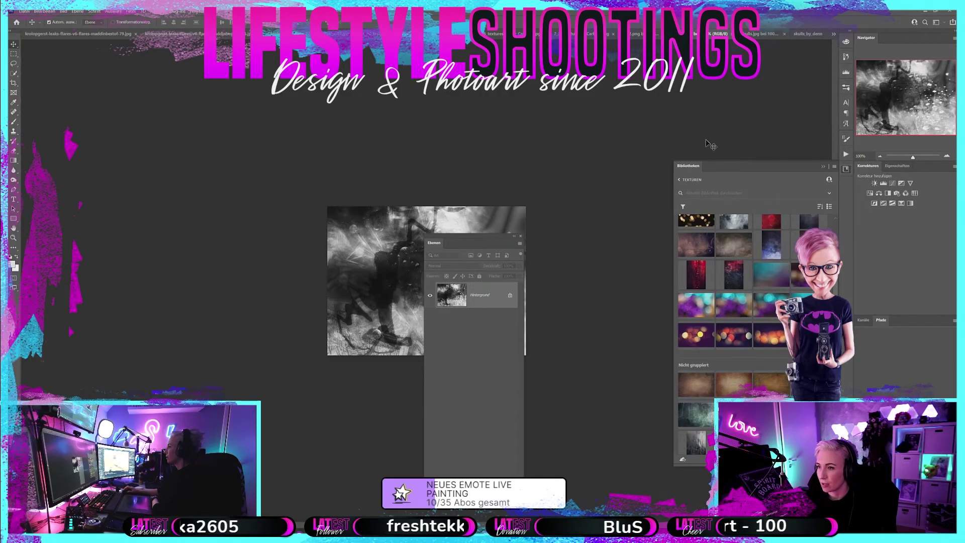
pyautogui.scroll(-3, 787, 375)
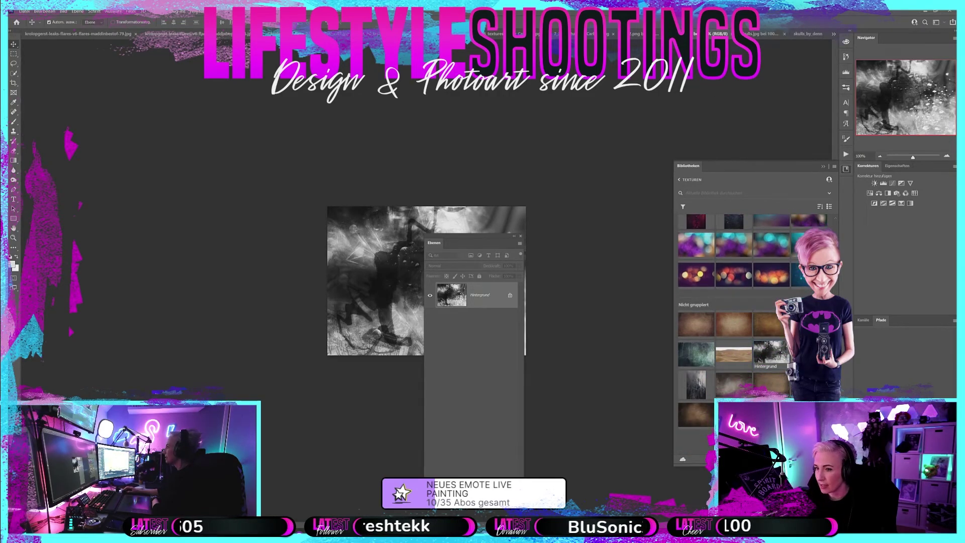
pyautogui.hotkey('ctrl', 'Tab')
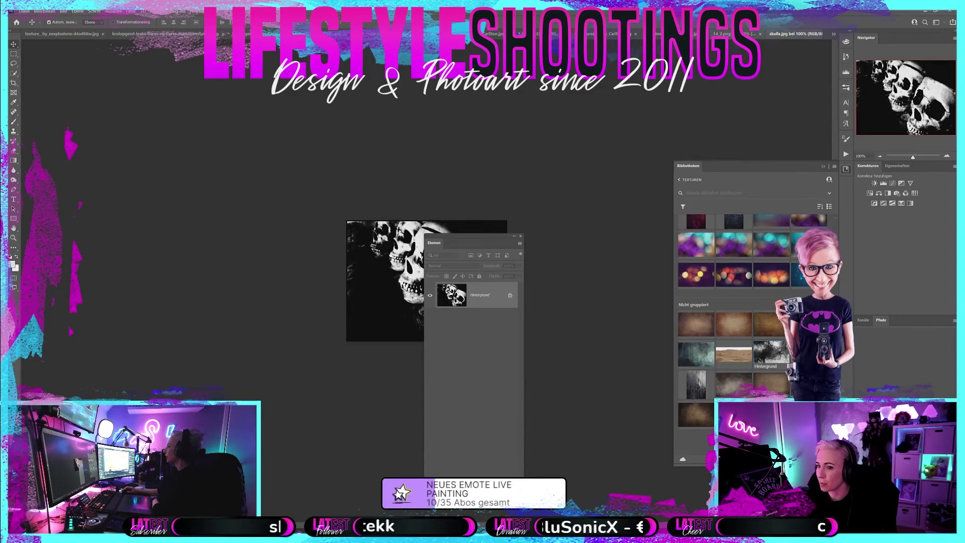
pyautogui.moveTo(492, 298); pyautogui.dragTo(733, 352)
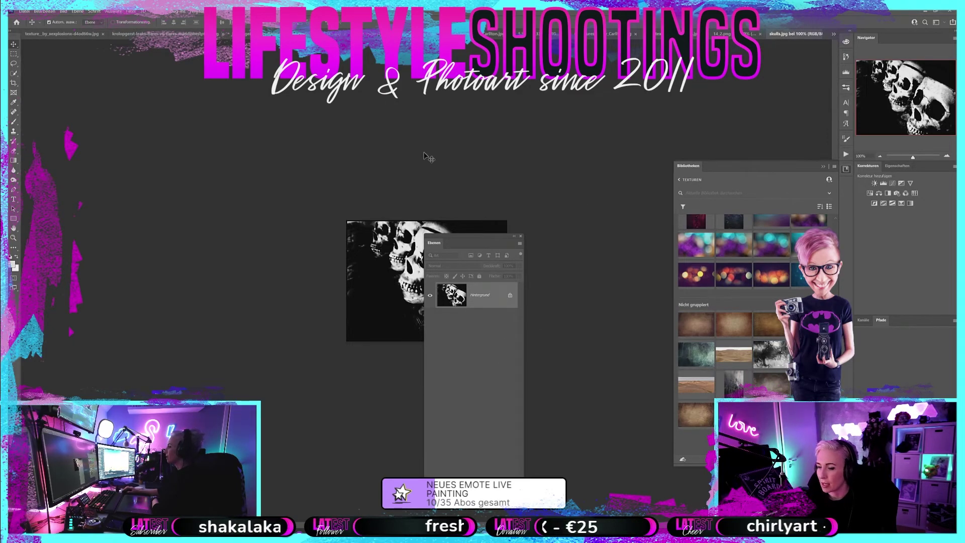
pyautogui.click(744, 34)
pyautogui.moveTo(506, 299); pyautogui.dragTo(777, 34)
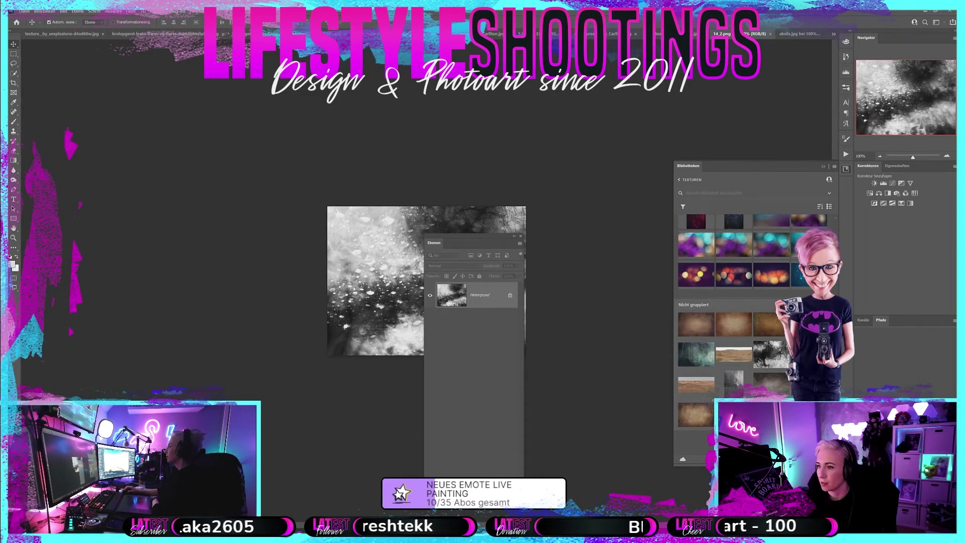
pyautogui.click(771, 34)
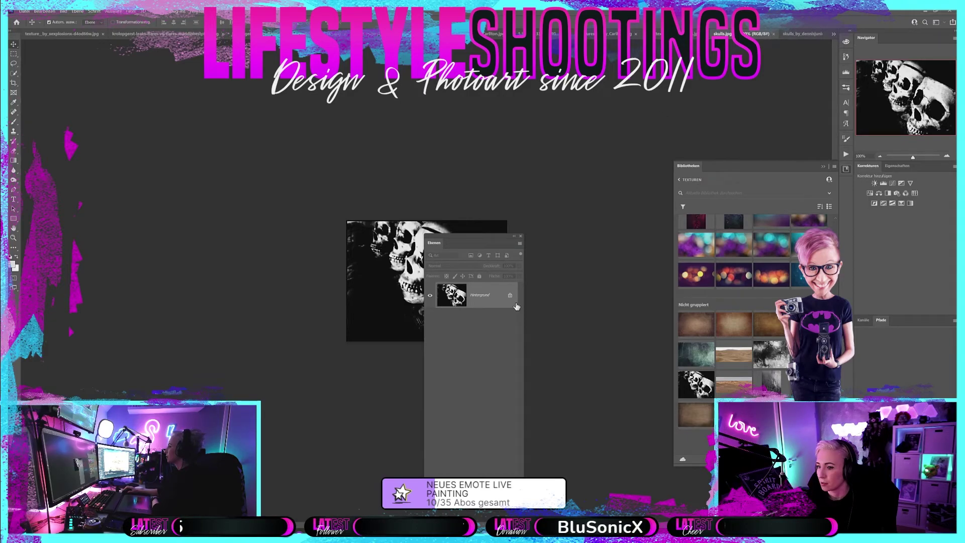
pyautogui.click(773, 34)
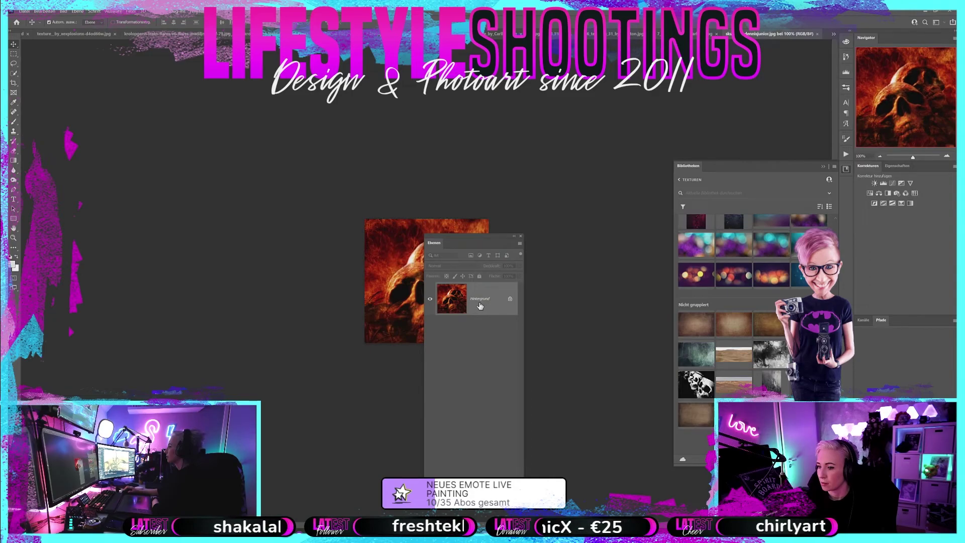
# - Add the fiery skull, grey texture, orange bokeh and orange flare images to the library
pyautogui.moveTo(485, 307); pyautogui.dragTo(704, 347)
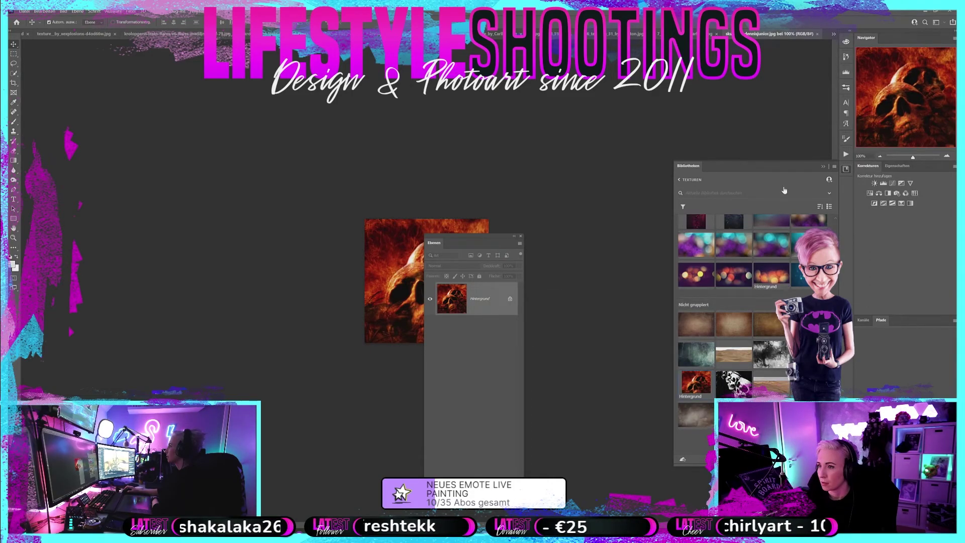
pyautogui.click(817, 35)
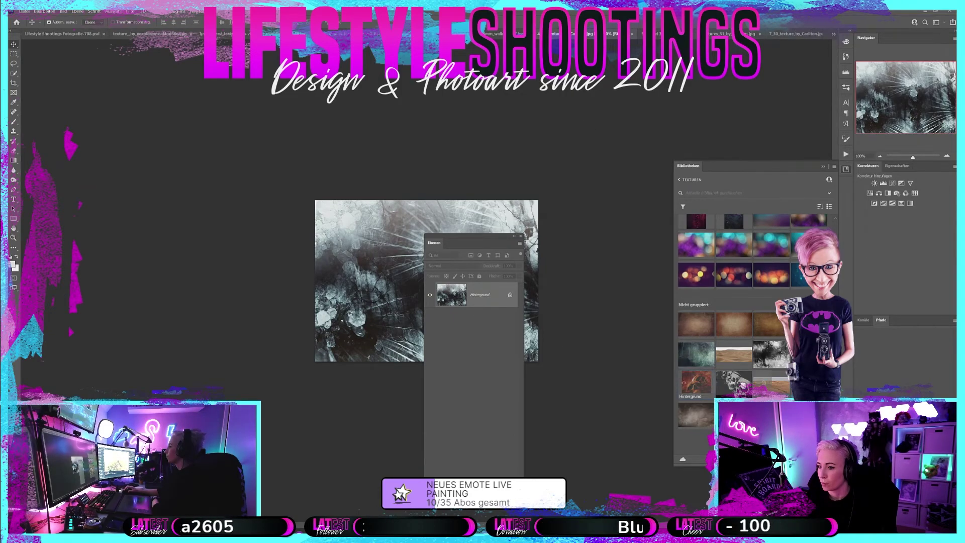
pyautogui.moveTo(481, 299); pyautogui.dragTo(724, 352)
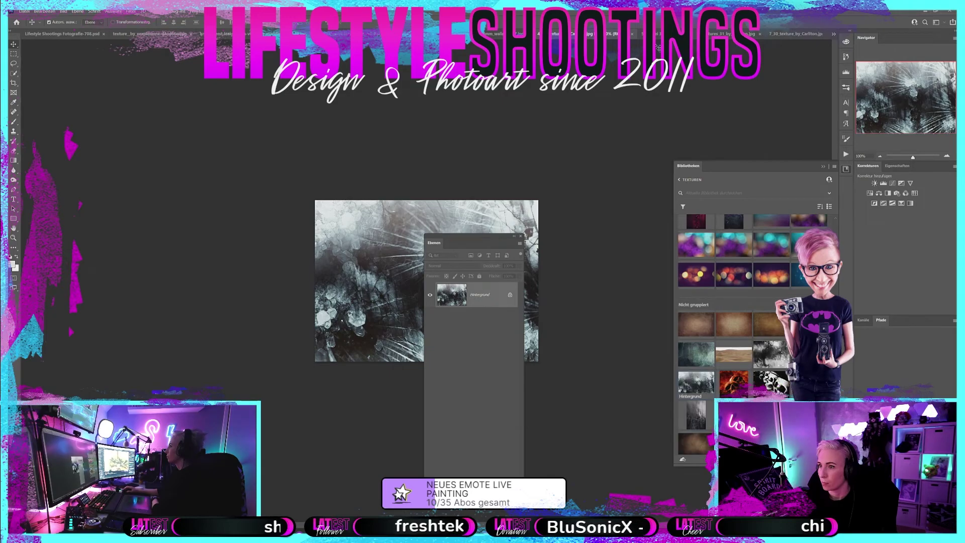
pyautogui.click(632, 34)
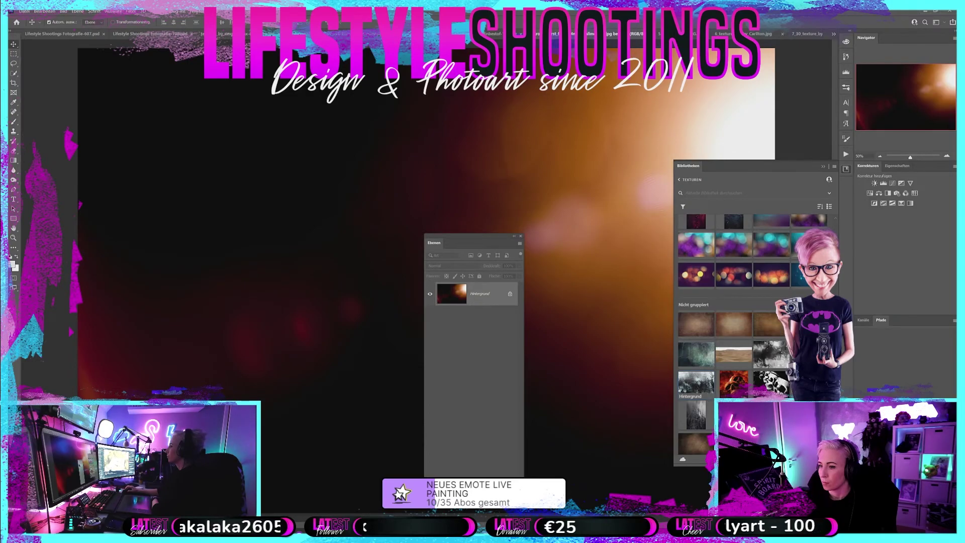
pyautogui.scroll(-1, 694, 202)
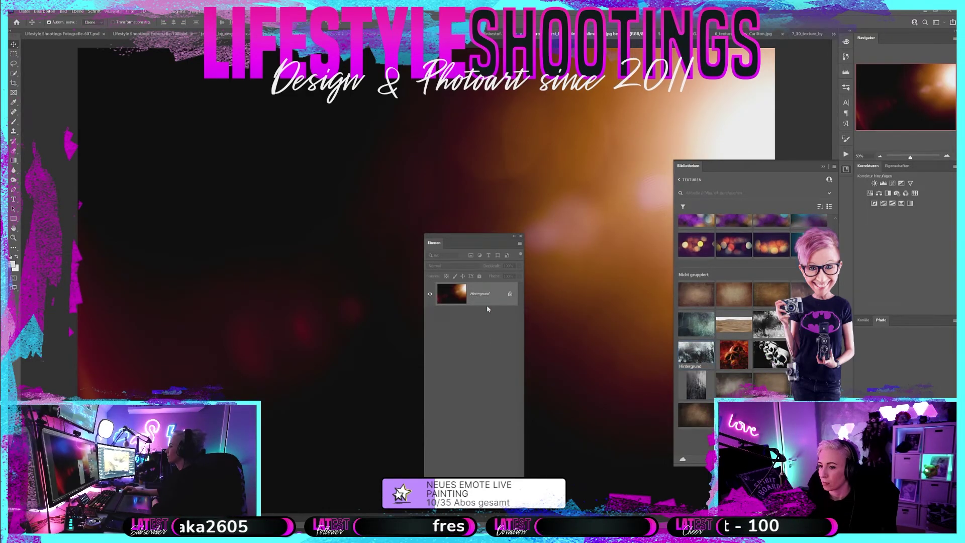
pyautogui.moveTo(487, 293); pyautogui.dragTo(733, 302)
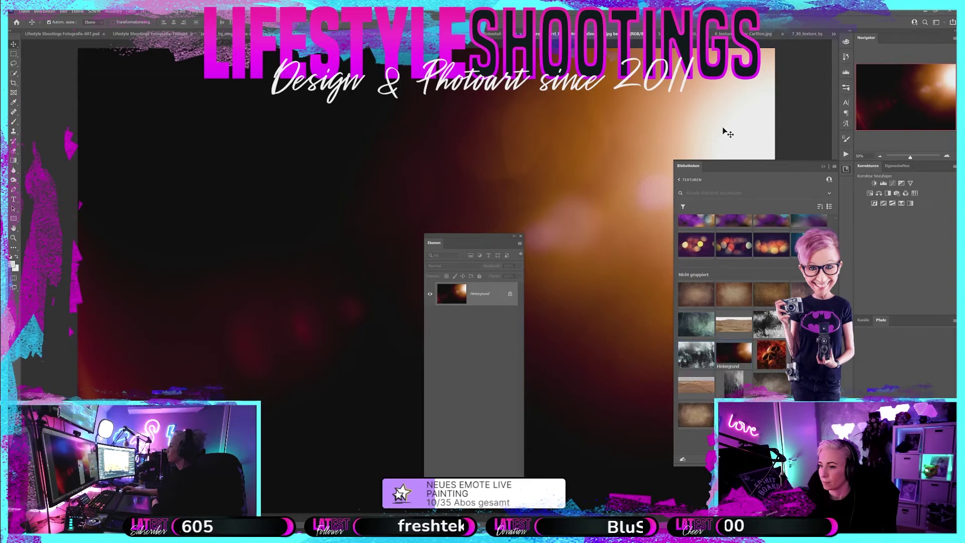
pyautogui.hotkey('ctrl', 'Tab')
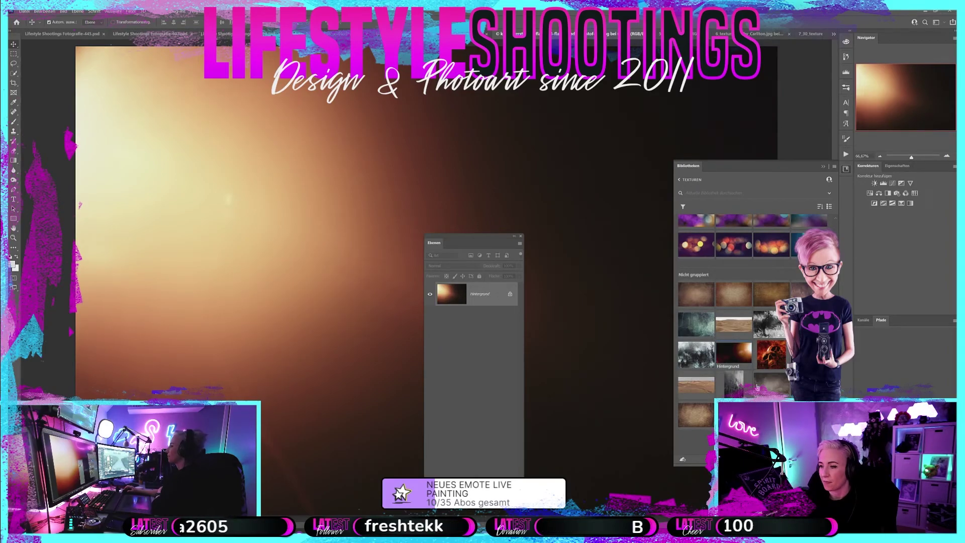
pyautogui.moveTo(451, 294); pyautogui.dragTo(757, 386)
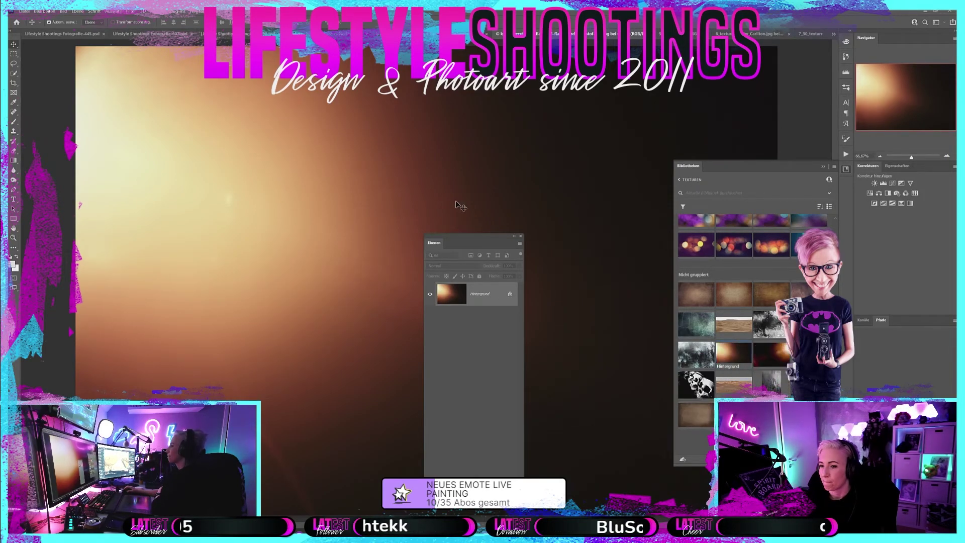
# - Add the grey Carlton and blue patterned textures to the library and close both documents
pyautogui.hotkey('ctrl', 'Tab')
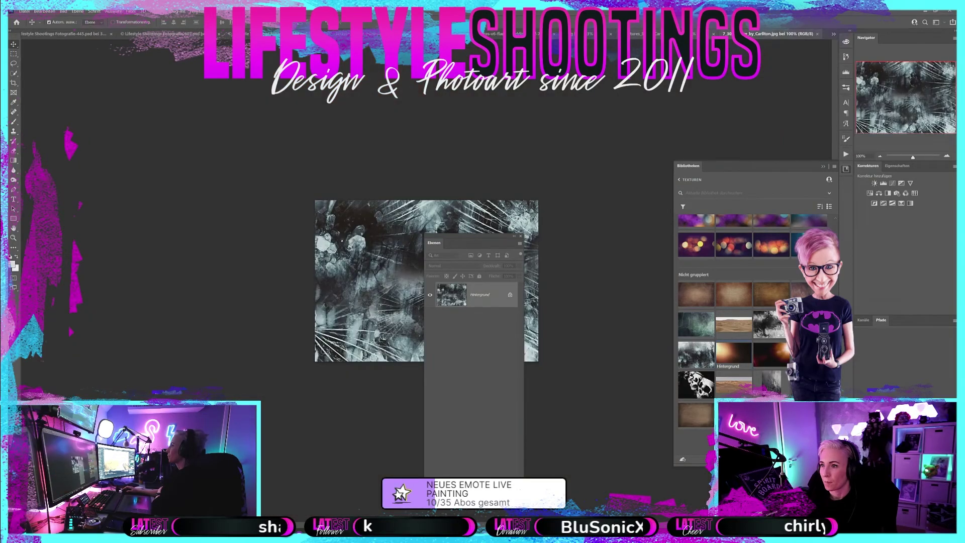
pyautogui.moveTo(451, 294); pyautogui.dragTo(769, 370)
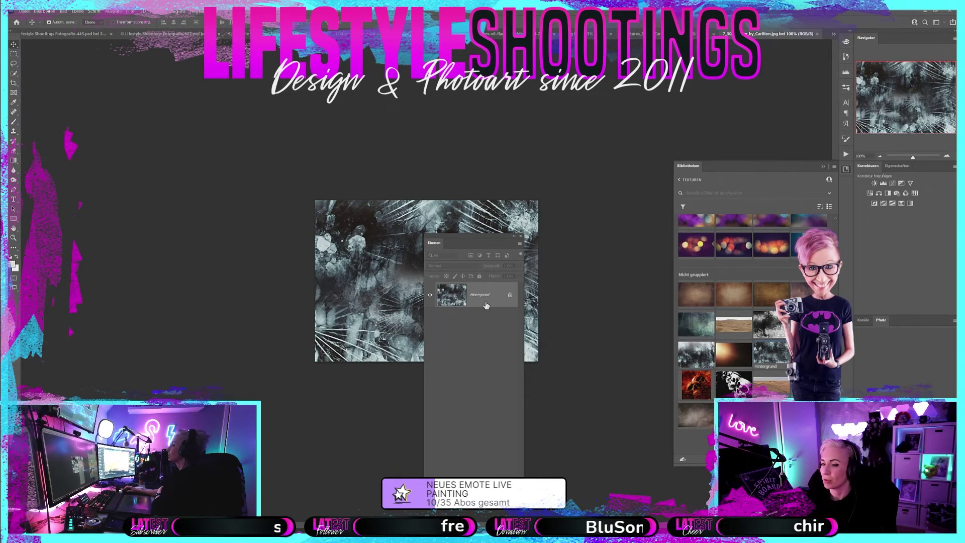
pyautogui.click(817, 35)
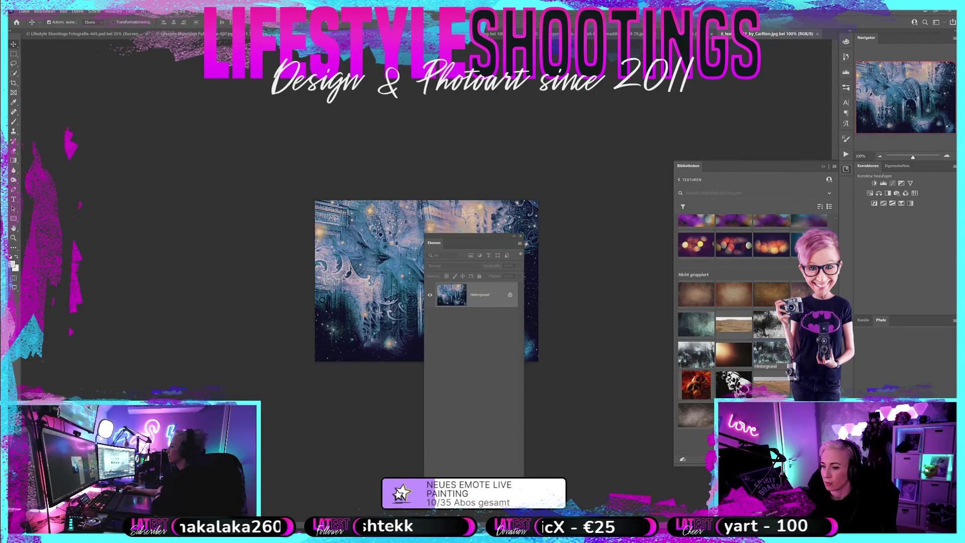
pyautogui.moveTo(451, 295); pyautogui.dragTo(733, 327)
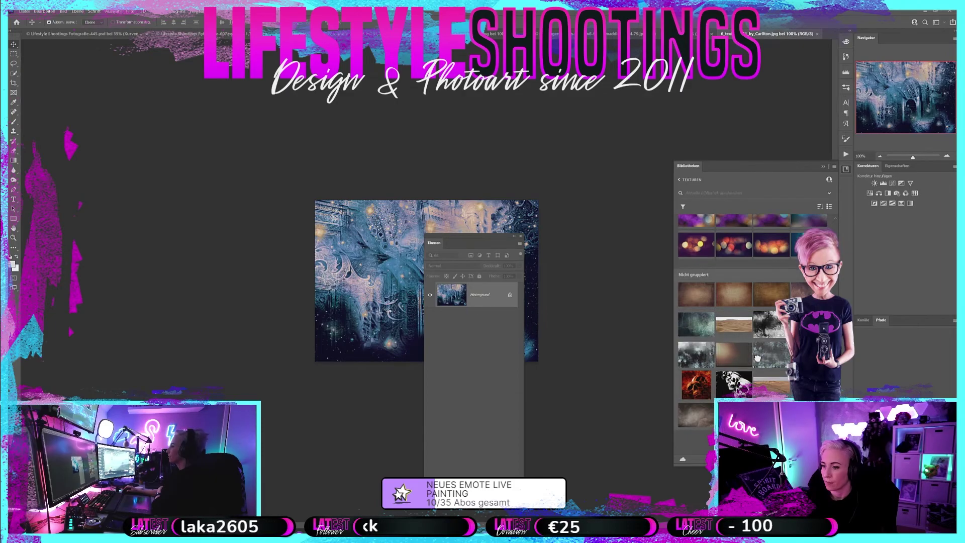
pyautogui.click(817, 34)
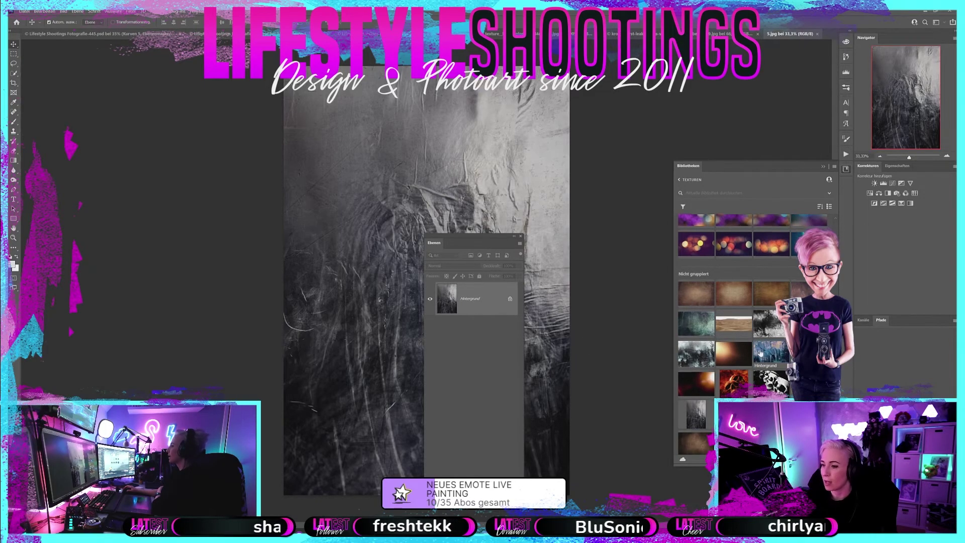
# - Close the 5.jpg and brown textures, add the dark scratched texture, and return to the warrior document
pyautogui.scroll(-2, 743, 347)
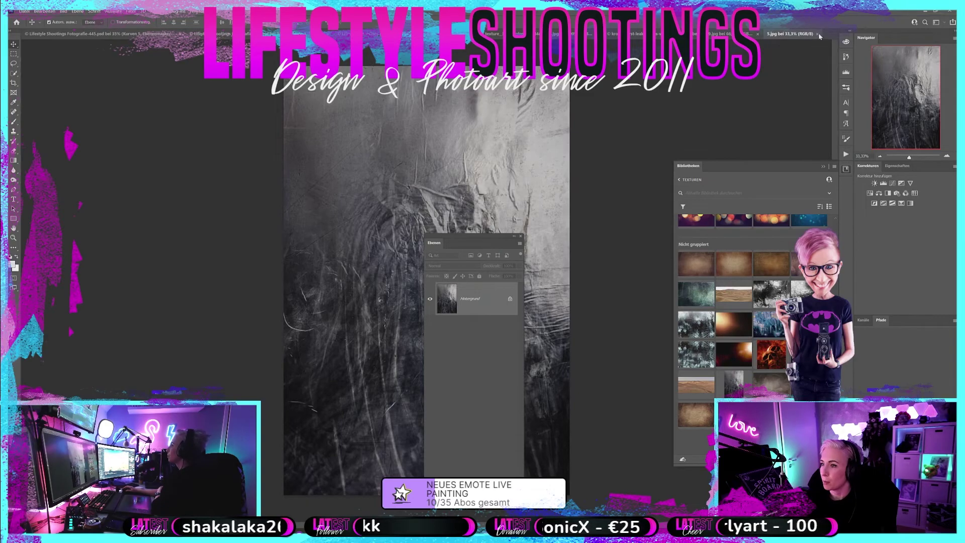
pyautogui.click(817, 34)
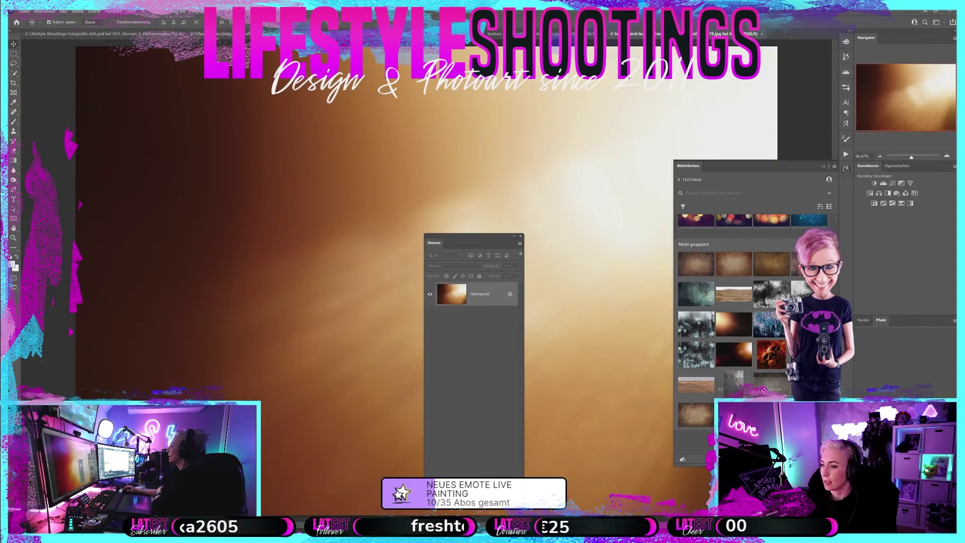
pyautogui.click(763, 35)
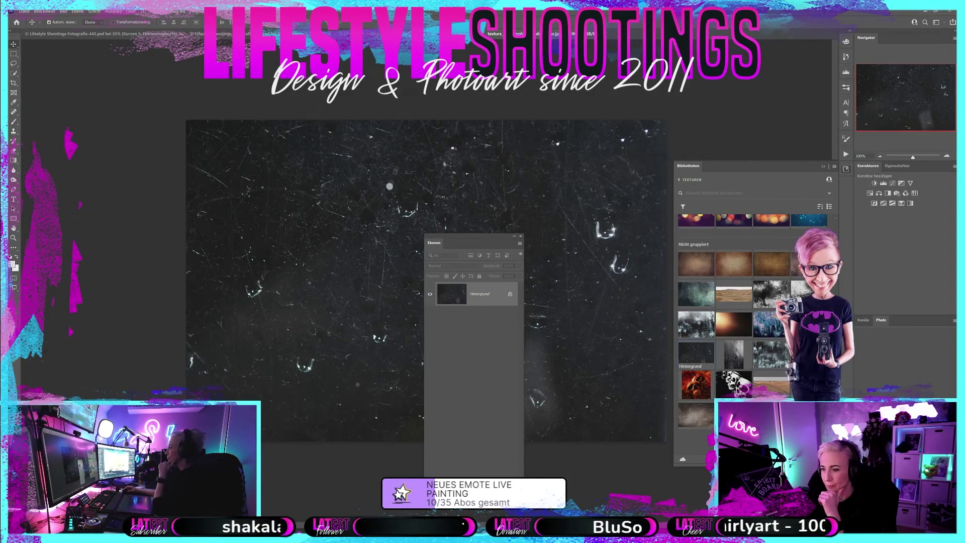
pyautogui.moveTo(481, 295); pyautogui.dragTo(728, 327)
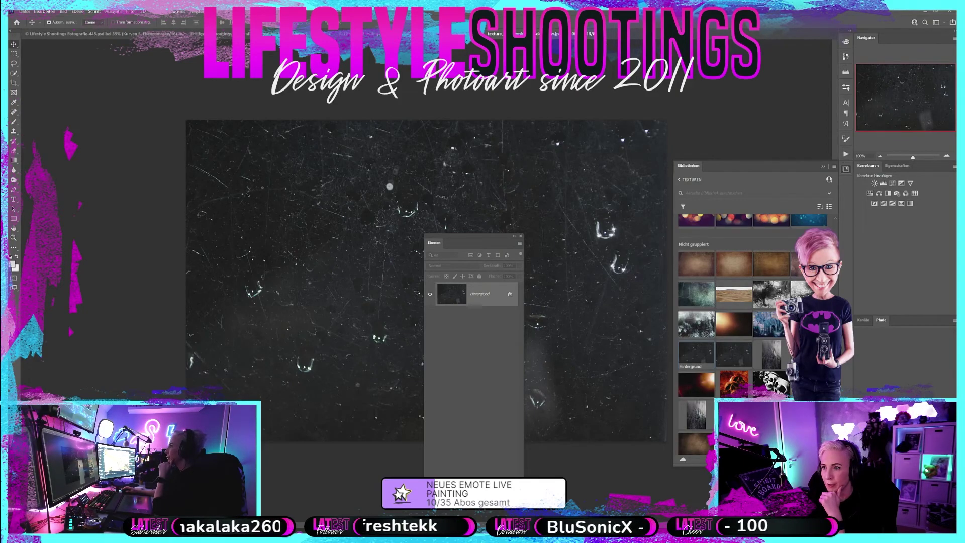
pyautogui.hotkey('ctrl', 'w')
pyautogui.hotkey('ctrl', 'Tab')
pyautogui.hotkey('ctrl', 'Tab')
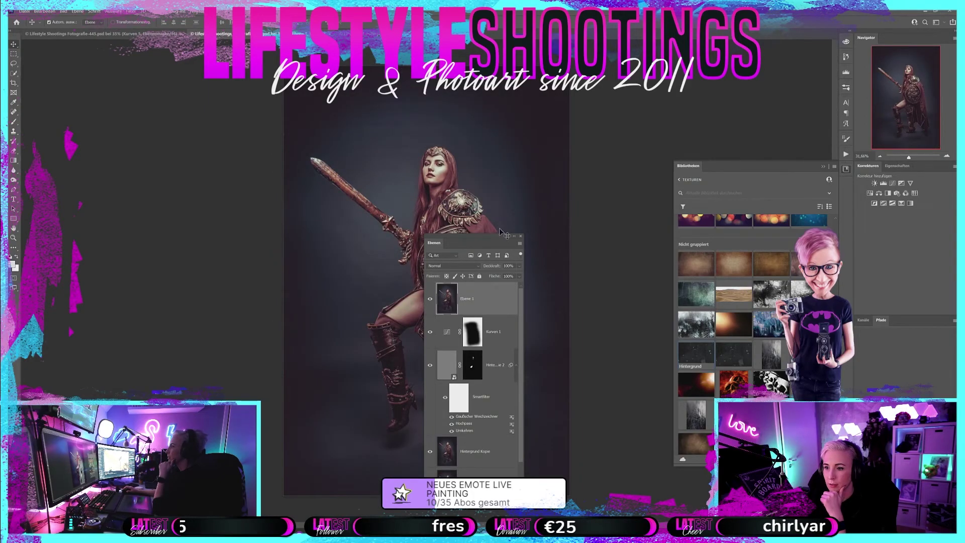
# - Move the floating Layers panel to the left and cycle tabs back to the caped sword warrior
pyautogui.moveTo(479, 236); pyautogui.dragTo(159, 136)
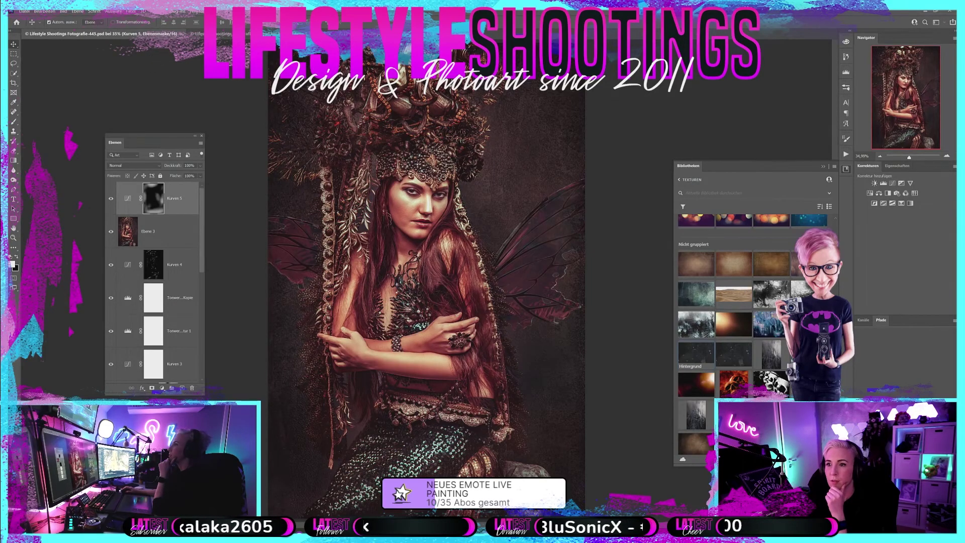
pyautogui.hotkey('ctrl', 'Tab')
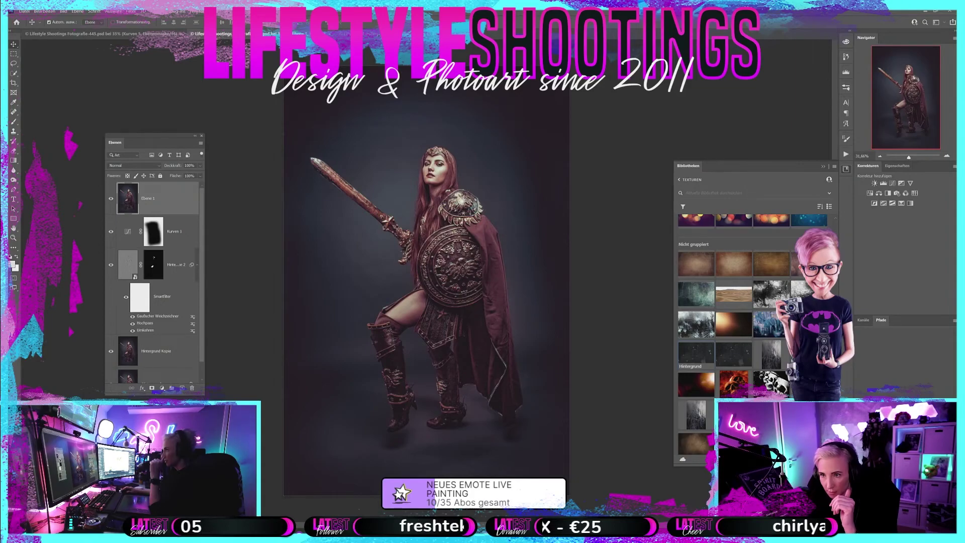
pyautogui.hotkey('ctrl', 'Tab')
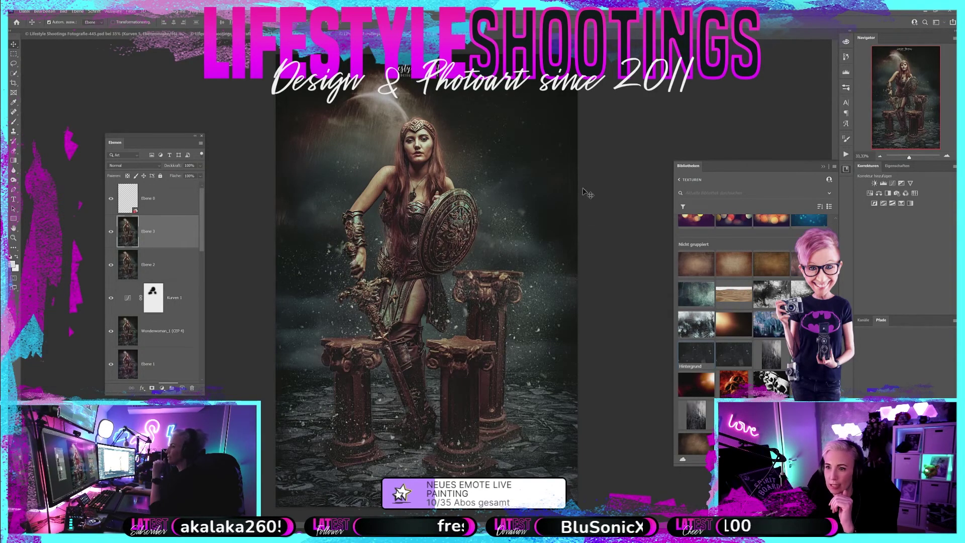
pyautogui.click(201, 34)
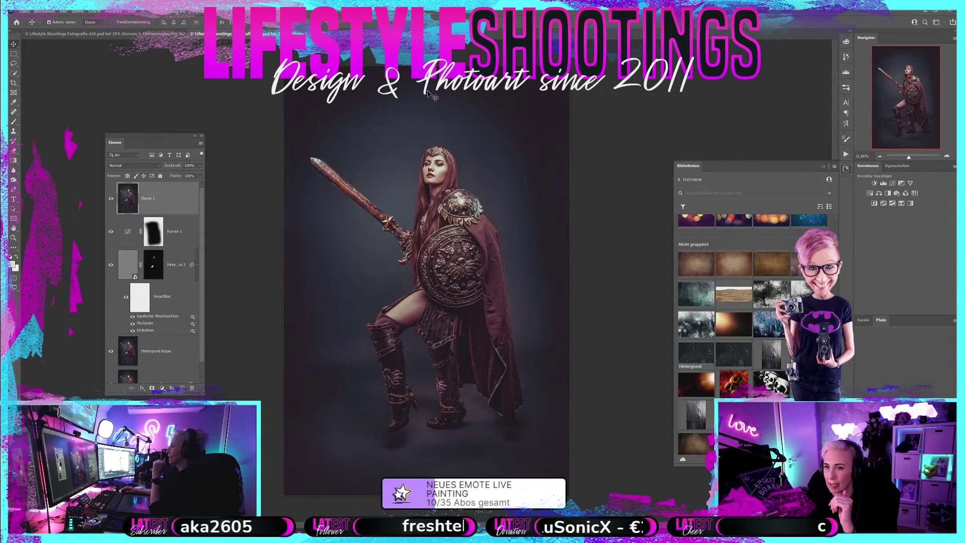
pyautogui.hotkey('ctrl', 'Tab')
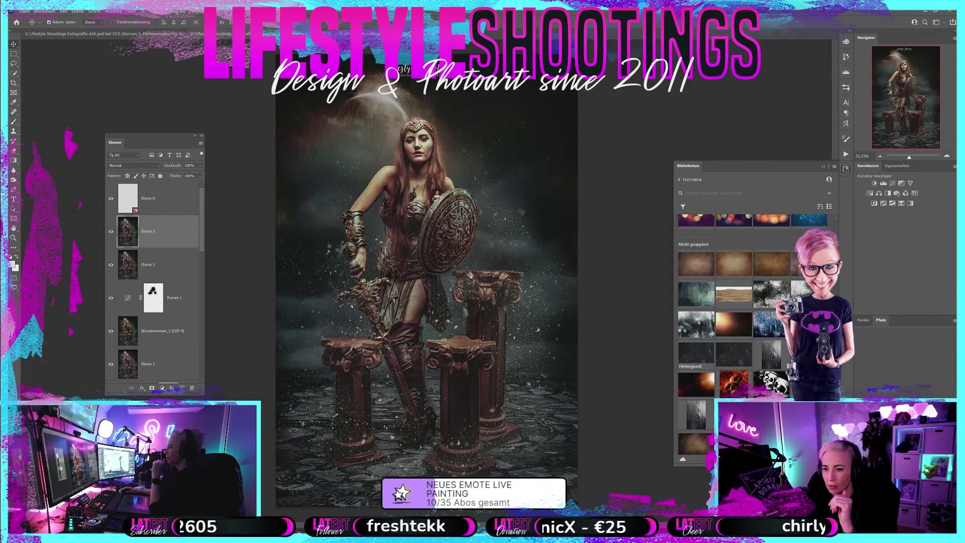
pyautogui.hotkey('ctrl', 'Tab')
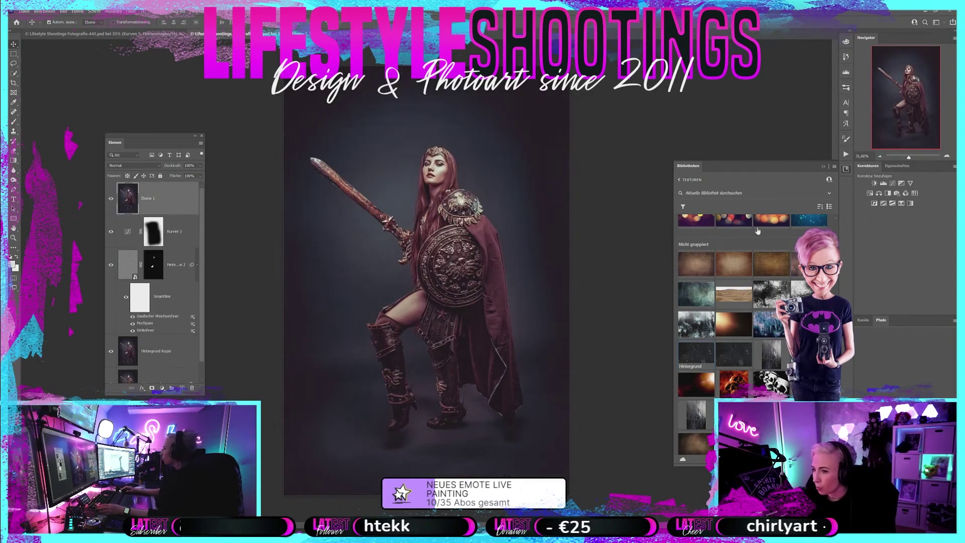
pyautogui.scroll(3, 760, 298)
# - Place the desert thumbnail from the library into the warrior composite
pyautogui.scroll(2, 763, 276)
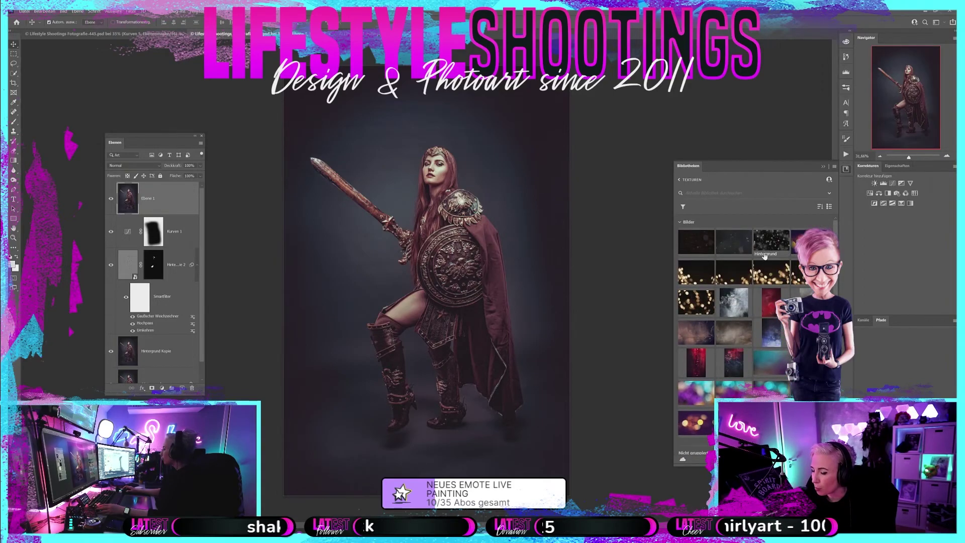
pyautogui.scroll(-2, 763, 258)
pyautogui.scroll(-2, 766, 261)
pyautogui.scroll(-2, 768, 264)
pyautogui.scroll(-2, 768, 264)
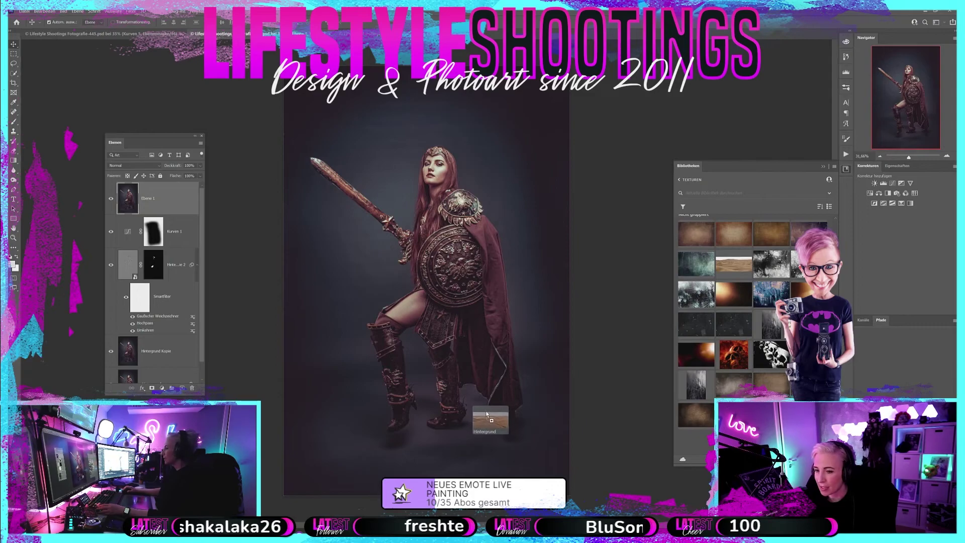
pyautogui.moveTo(733, 263); pyautogui.dragTo(486, 402)
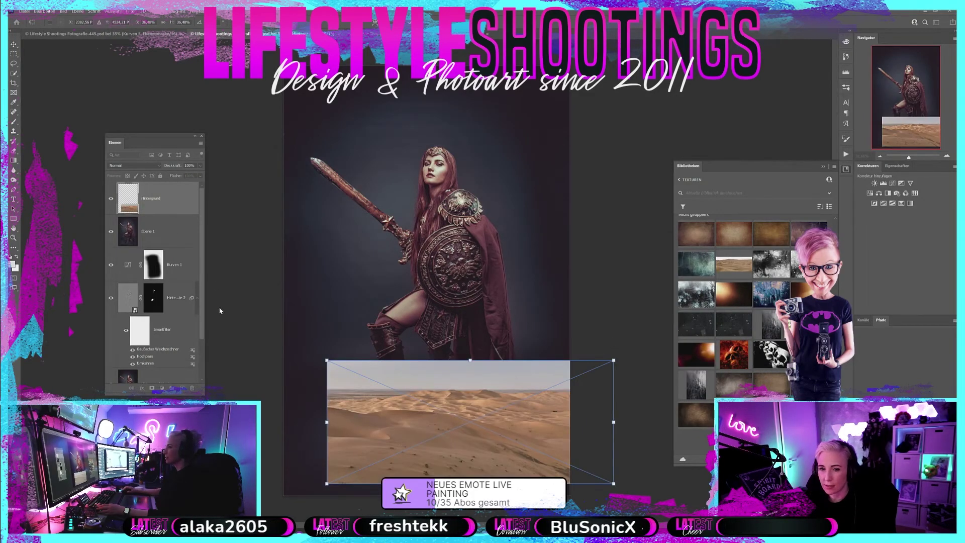
pyautogui.press('Return')
# - Move the desert layer toward the bottom and scale it up past the canvas edge
pyautogui.moveTo(475, 418)
pyautogui.mouseDown()
pyautogui.moveTo(424, 426)
pyautogui.moveTo(424, 437)
pyautogui.mouseUp()
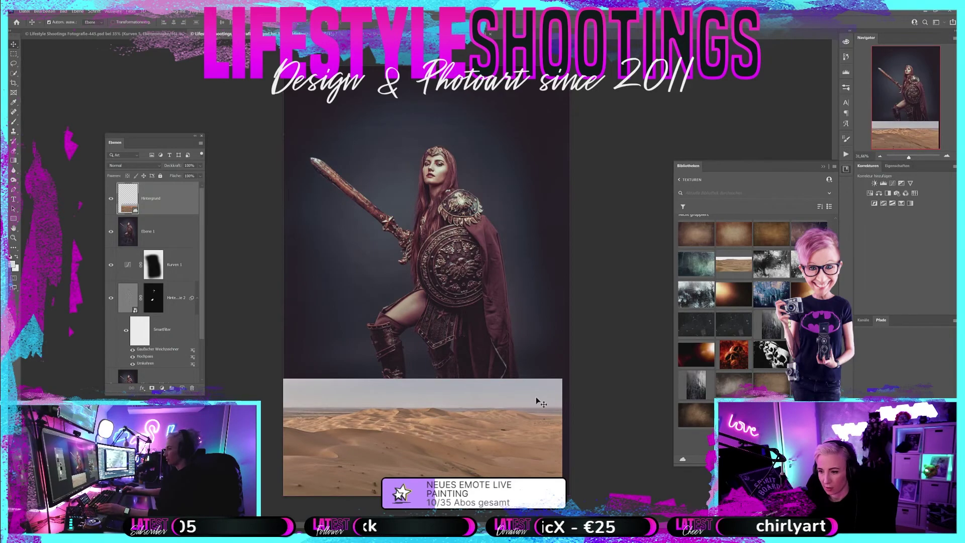
pyautogui.hotkey('ctrl', 't')
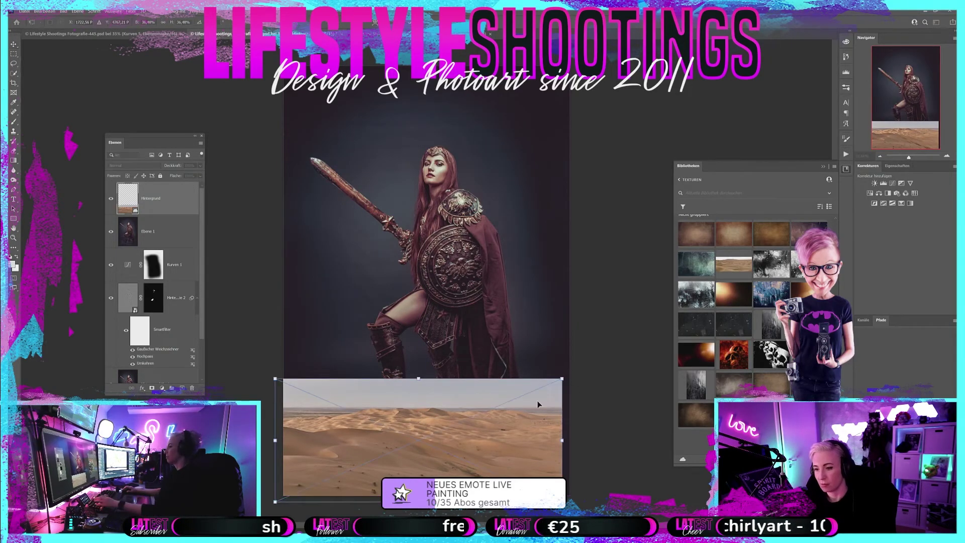
pyautogui.moveTo(565, 375); pyautogui.dragTo(681, 271)
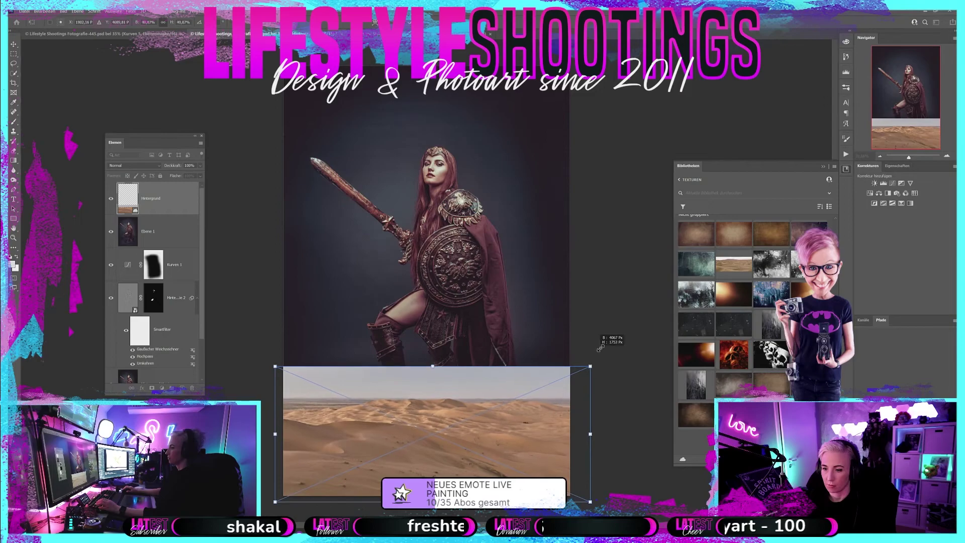
pyautogui.moveTo(454, 415); pyautogui.dragTo(446, 414)
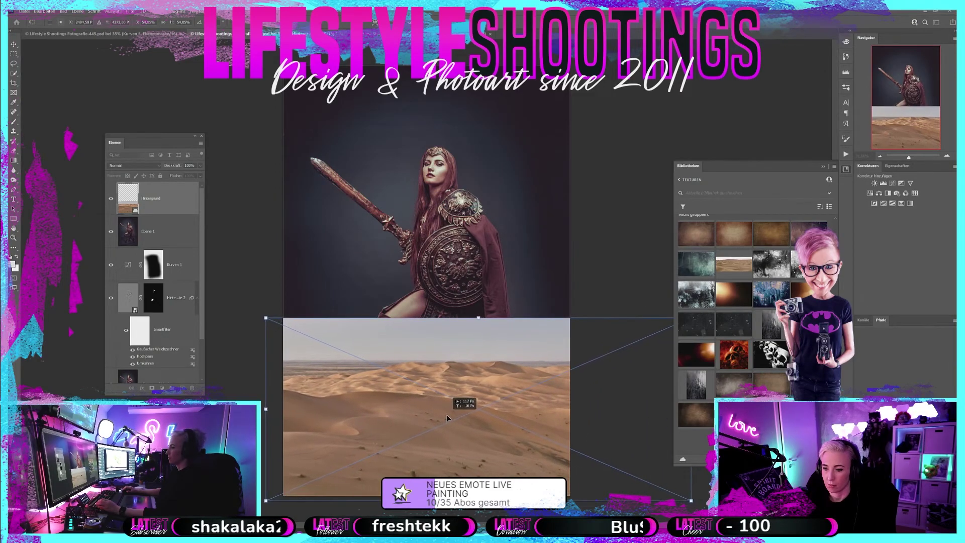
# - Set the desert layer to Weiches Licht blending and commit its transformation
pyautogui.click(150, 166)
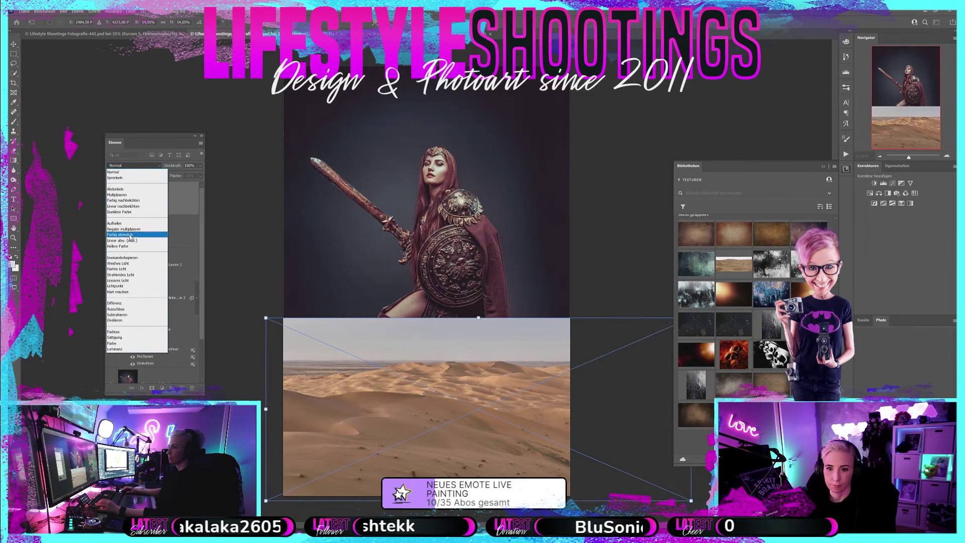
pyautogui.click(133, 265)
pyautogui.press('Return')
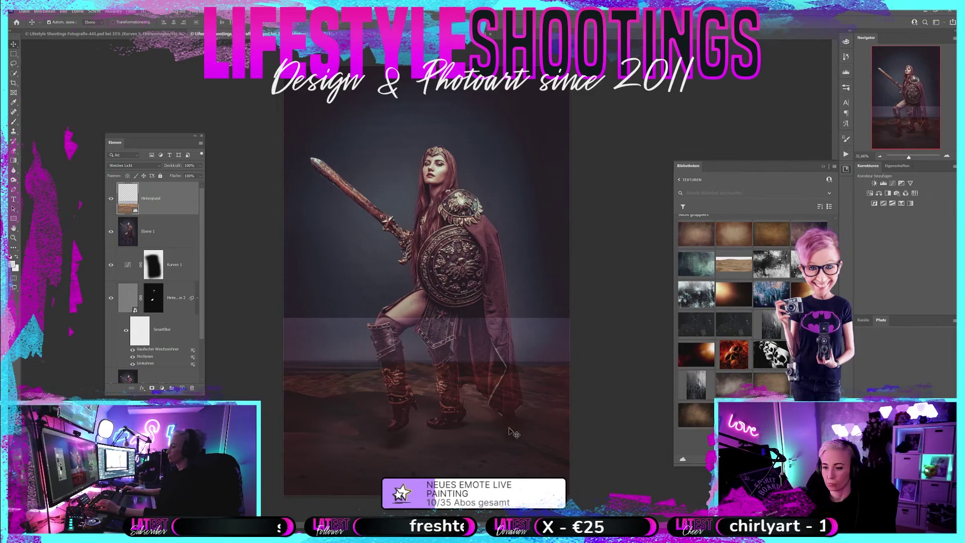
# - Reposition the desert layer to the lower centre at 57% and compare blend modes
pyautogui.hotkey('ctrl', 't')
pyautogui.moveTo(492, 421); pyautogui.dragTo(733, 218)
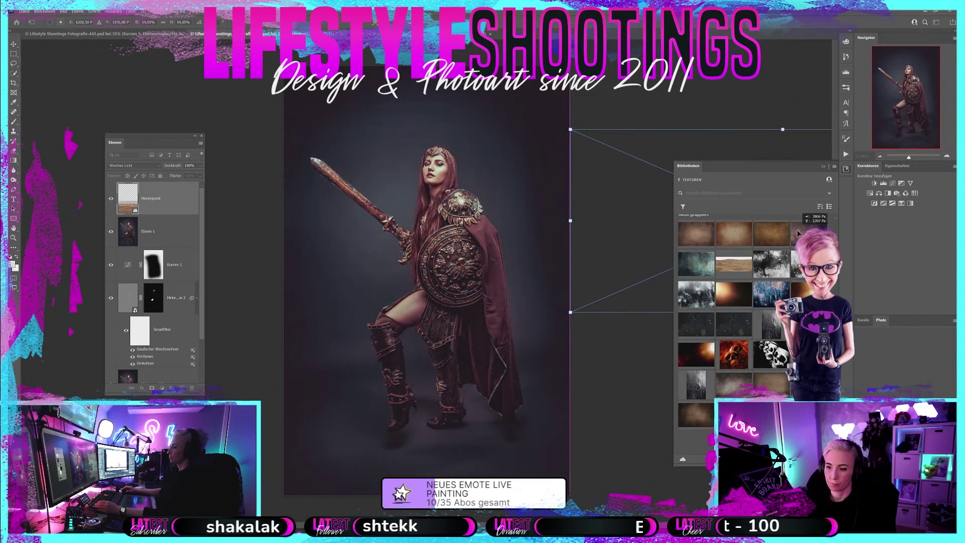
pyautogui.moveTo(733, 218)
pyautogui.mouseDown()
pyautogui.moveTo(463, 423)
pyautogui.moveTo(427, 422)
pyautogui.mouseUp()
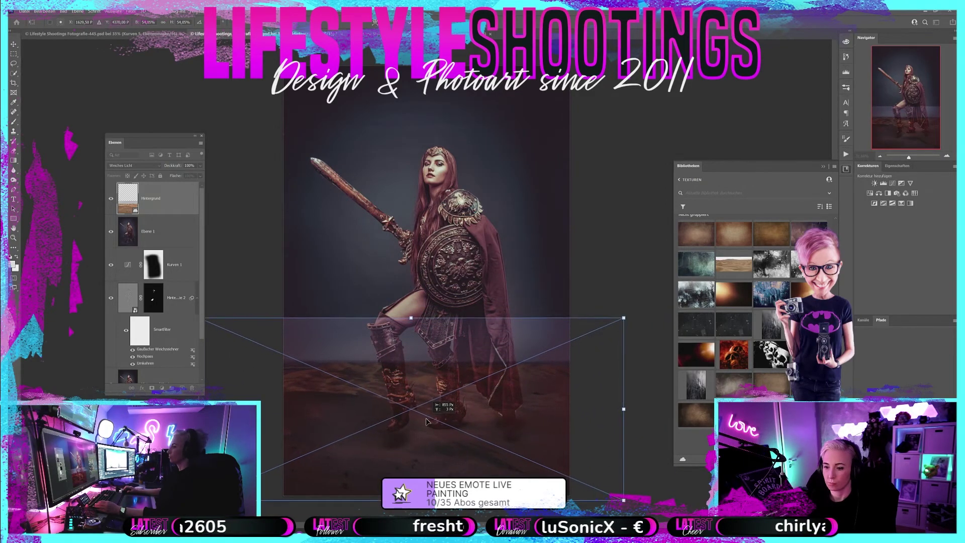
pyautogui.moveTo(624, 317); pyautogui.dragTo(648, 306)
pyautogui.press('Return')
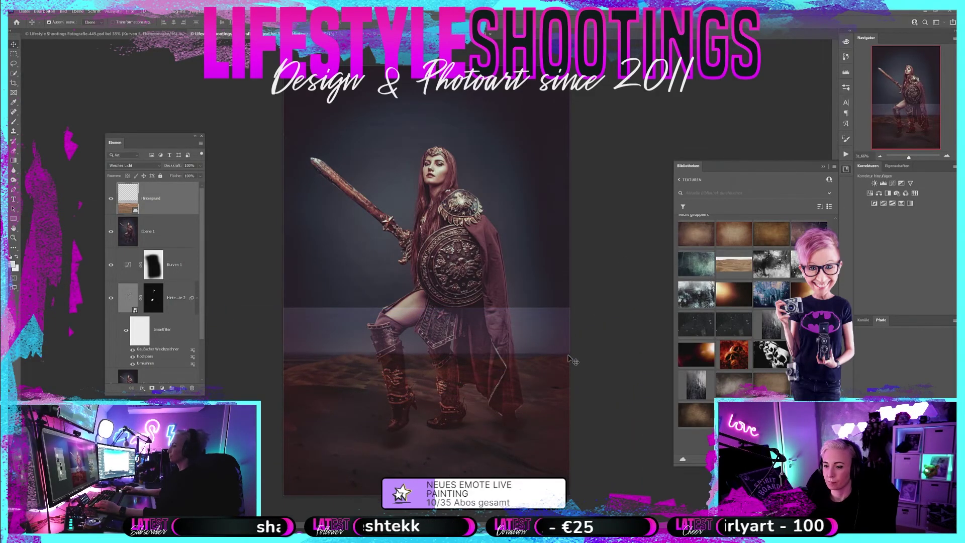
pyautogui.click(140, 166)
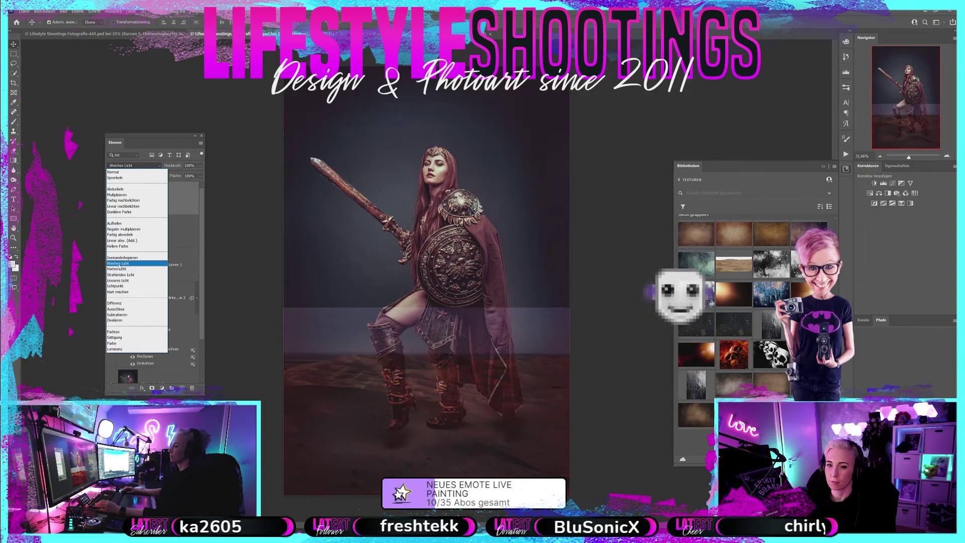
pyautogui.click(118, 263)
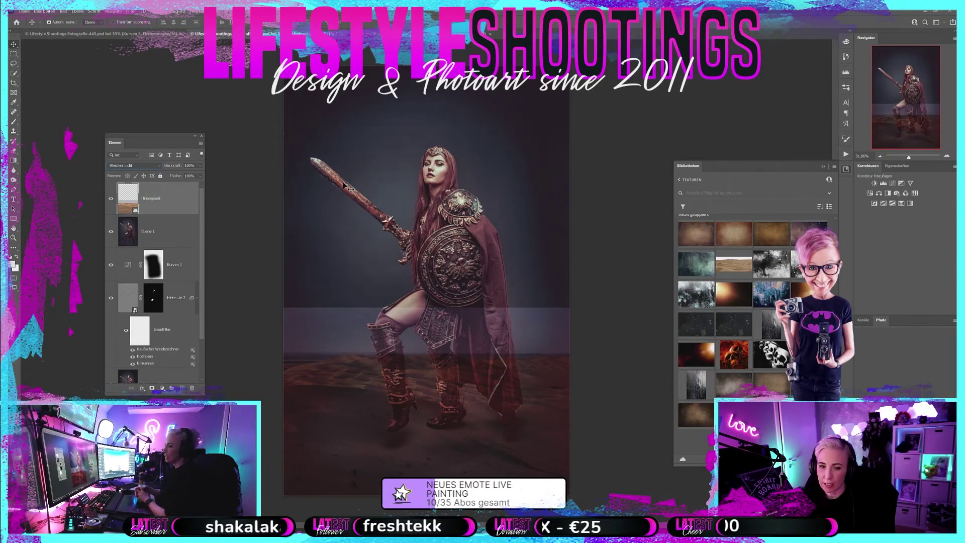
pyautogui.click(155, 168)
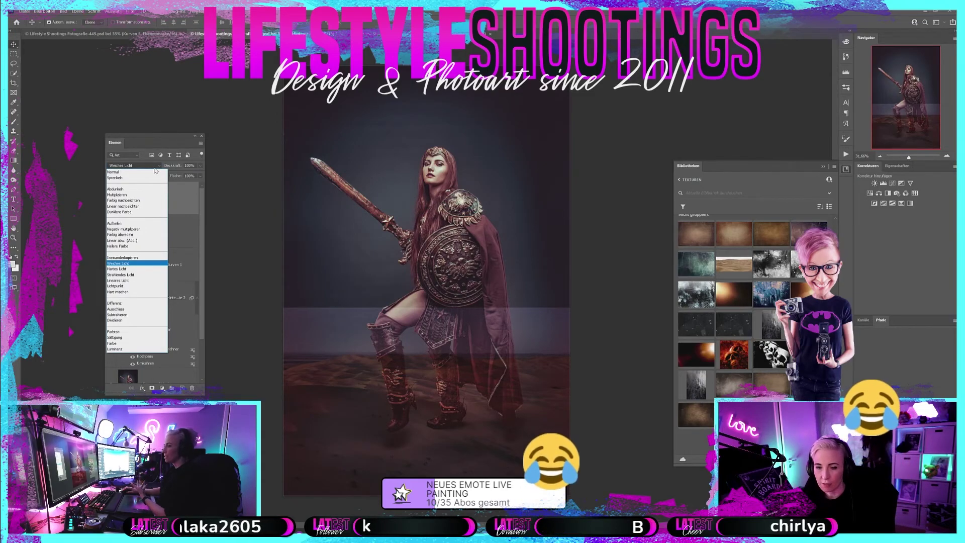
pyautogui.click(159, 158)
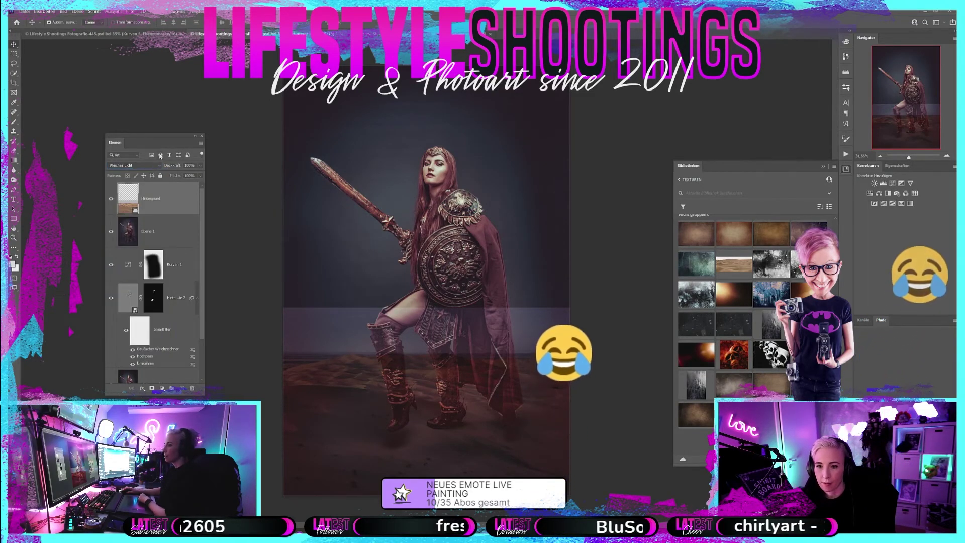
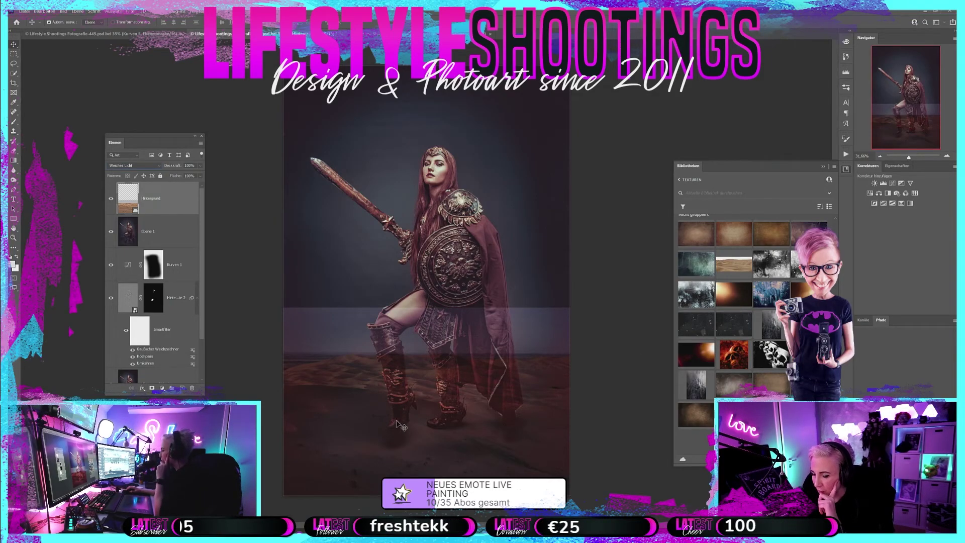
# - Open the Hintergründe library in Libraries and hide the desert Hintergrund overlay layer
pyautogui.moveTo(733, 358); pyautogui.dragTo(702, 367)
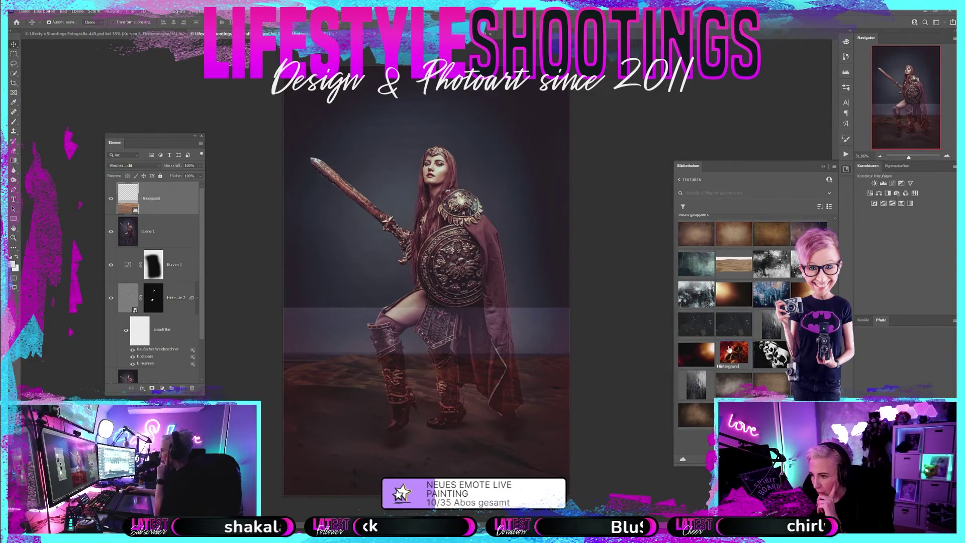
pyautogui.scroll(2, 765, 308)
pyautogui.scroll(3, 765, 309)
pyautogui.scroll(1, 766, 309)
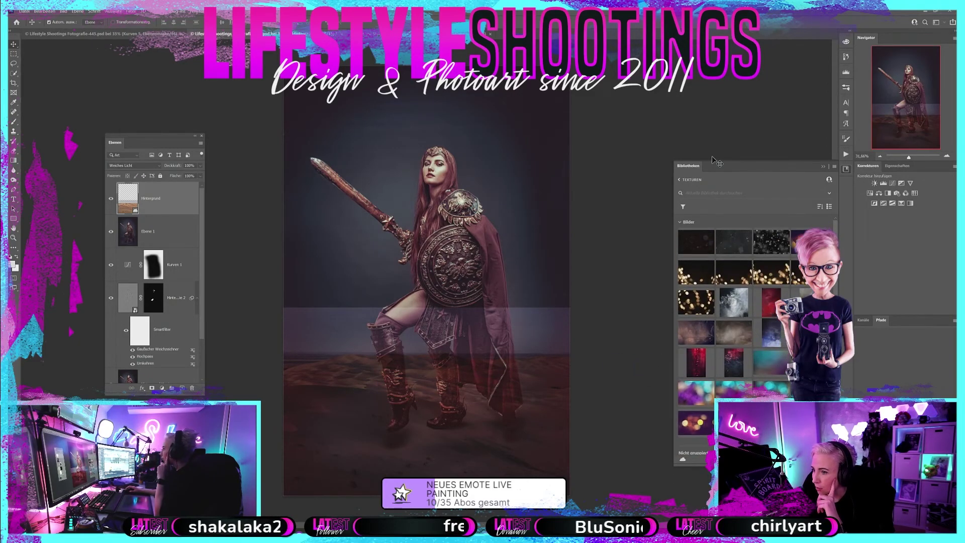
pyautogui.click(679, 180)
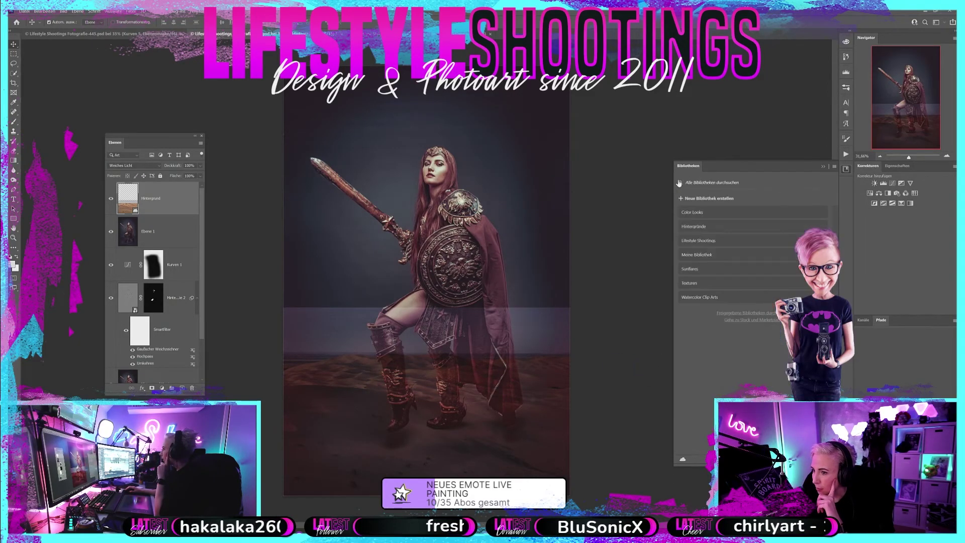
pyautogui.click(693, 227)
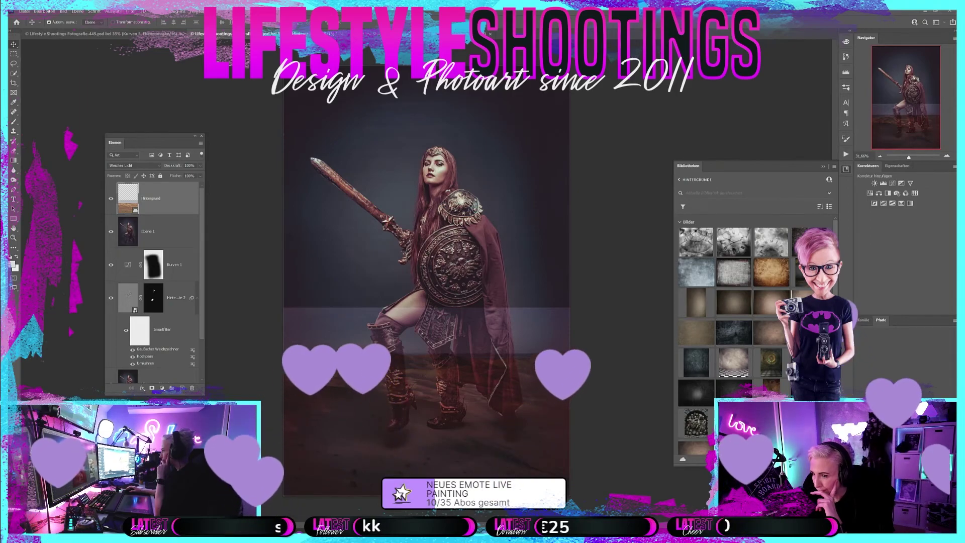
pyautogui.click(111, 198)
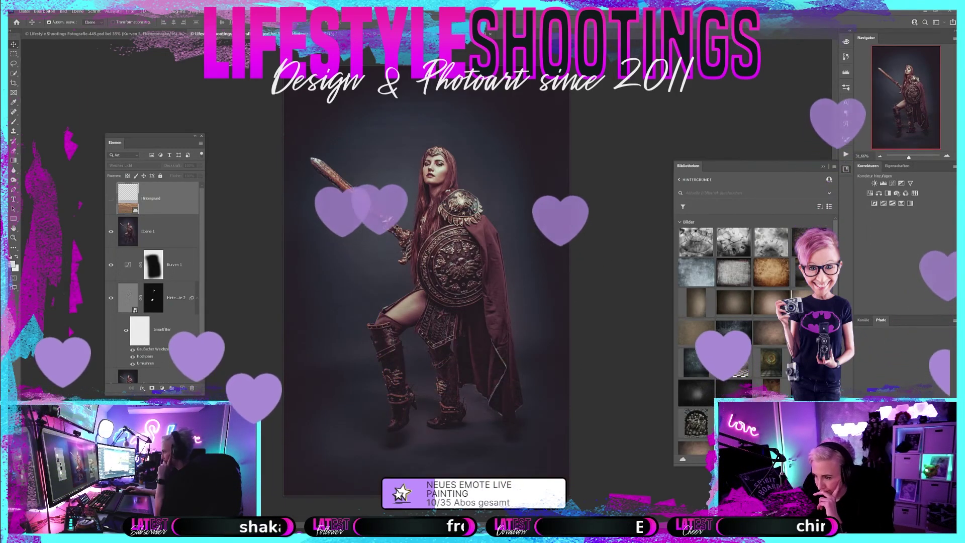
# - Place the stormy landscape from Libraries, enlarge it, and try Soft Light blending
pyautogui.moveTo(784, 292)
pyautogui.mouseDown()
pyautogui.moveTo(523, 285)
pyautogui.moveTo(445, 406)
pyautogui.mouseUp()
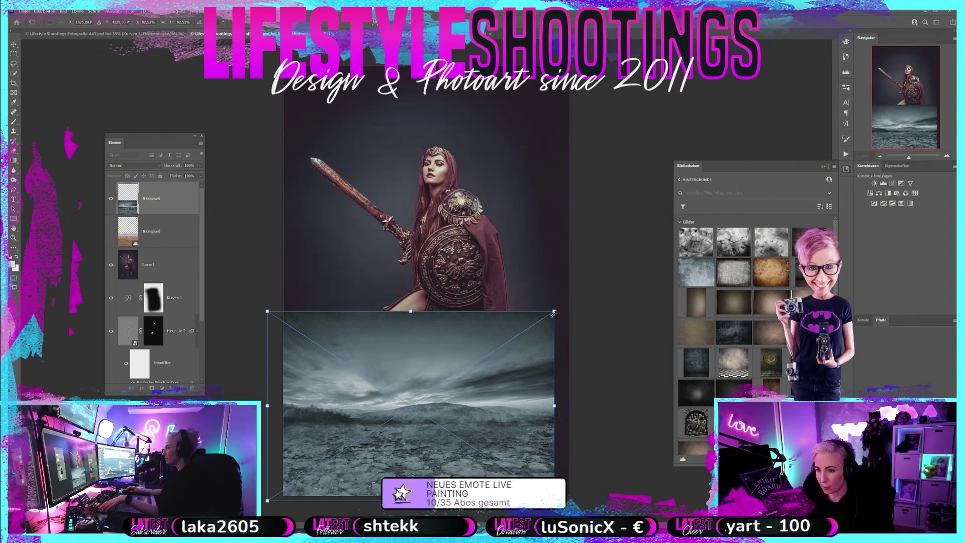
pyautogui.moveTo(554, 311)
pyautogui.mouseDown()
pyautogui.moveTo(662, 124)
pyautogui.moveTo(817, 131)
pyautogui.mouseUp()
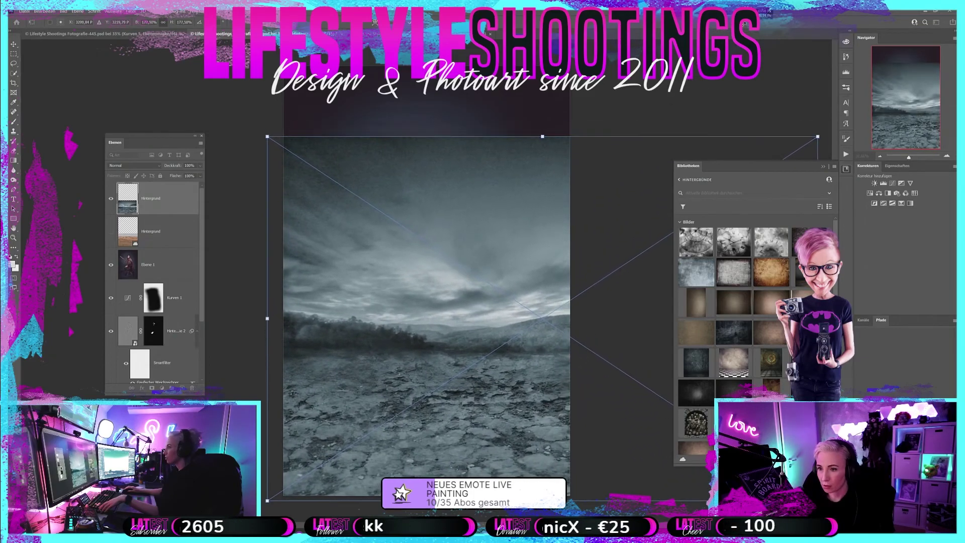
pyautogui.moveTo(541, 291)
pyautogui.mouseDown()
pyautogui.moveTo(441, 291)
pyautogui.moveTo(448, 295)
pyautogui.mouseUp()
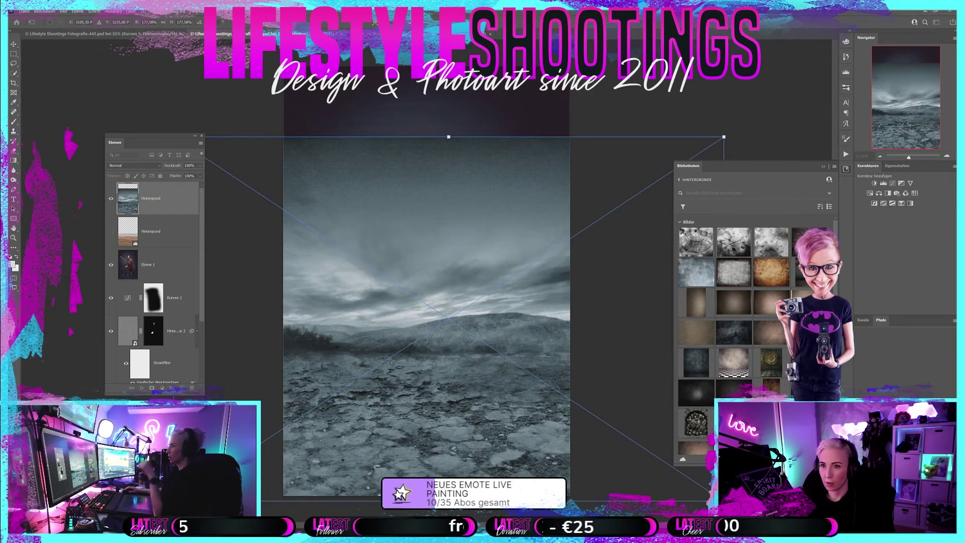
pyautogui.click(133, 165)
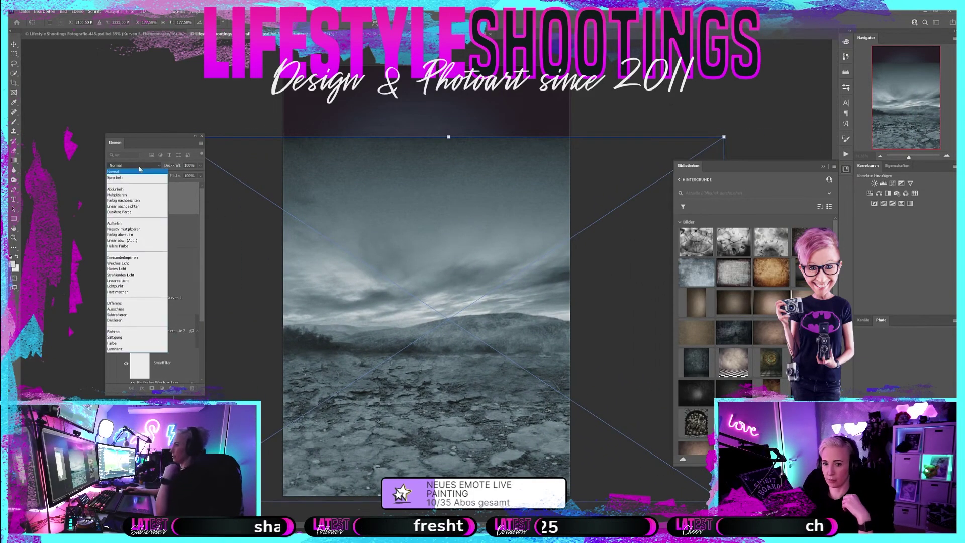
pyautogui.click(138, 262)
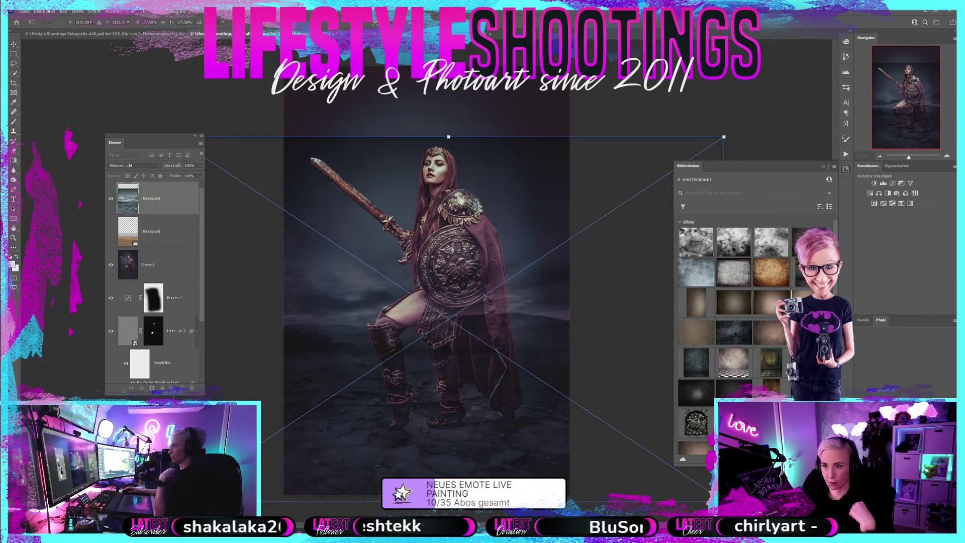
pyautogui.moveTo(522, 375); pyautogui.dragTo(485, 381)
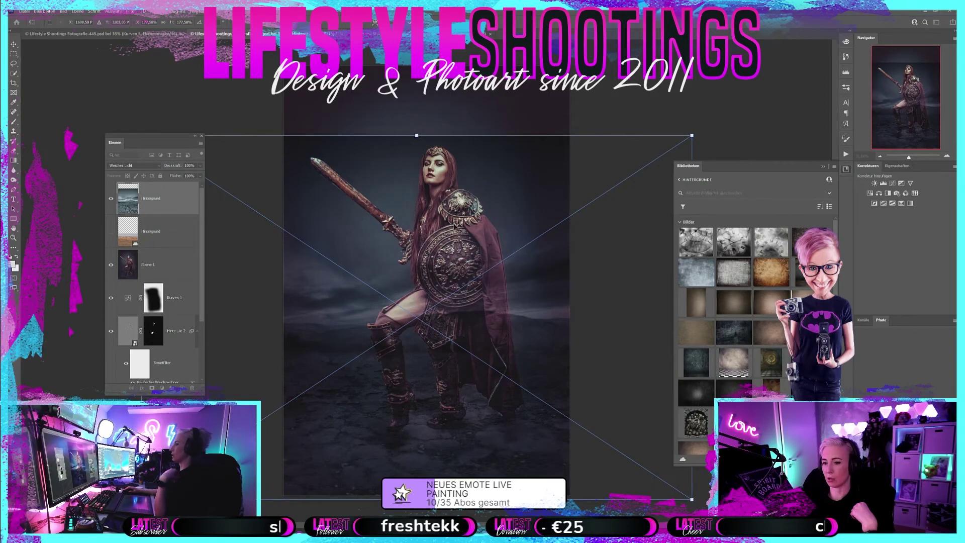
pyautogui.moveTo(341, 334); pyautogui.dragTo(335, 330)
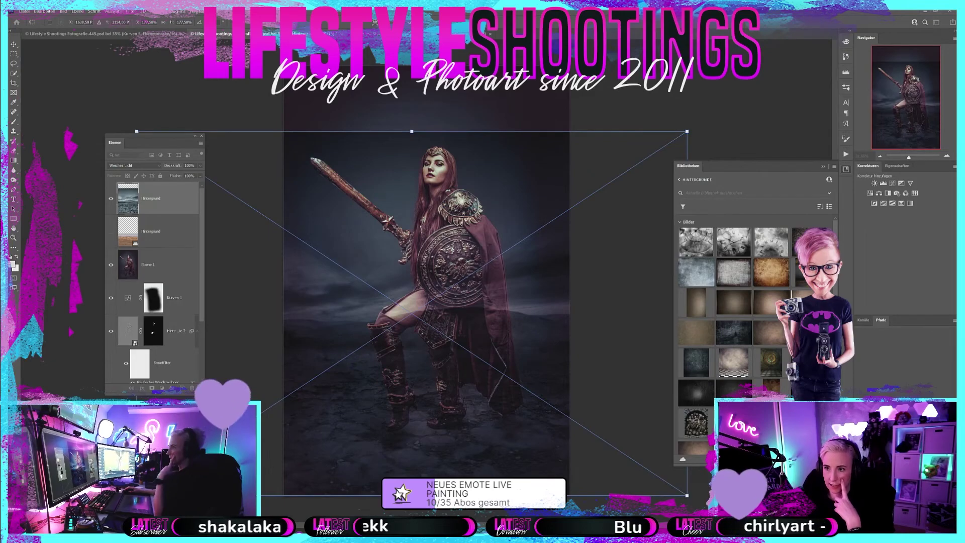
# - Return the landscape to Normal blending and slide it far right, revealing the warrior
pyautogui.click(142, 165)
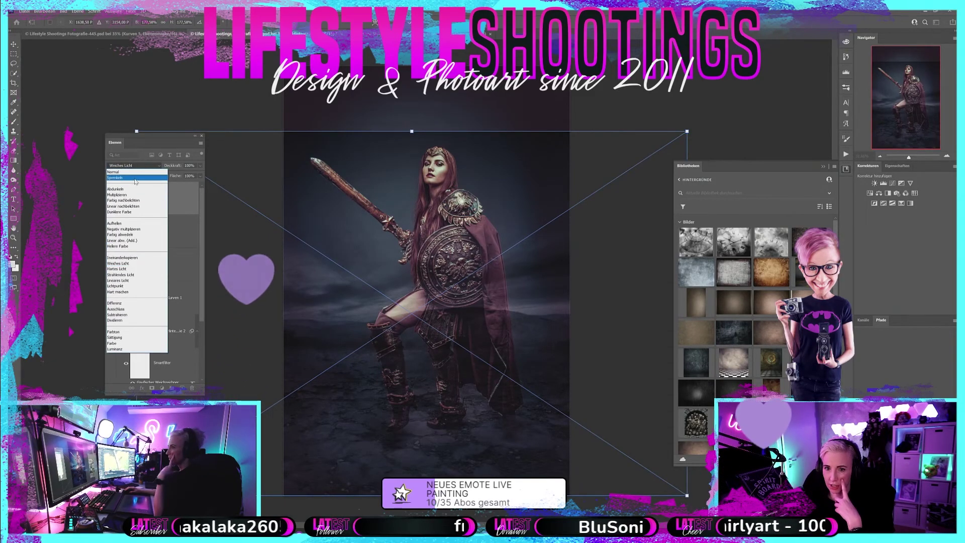
pyautogui.click(121, 168)
pyautogui.moveTo(436, 262)
pyautogui.mouseDown()
pyautogui.moveTo(545, 264)
pyautogui.moveTo(533, 268)
pyautogui.mouseUp()
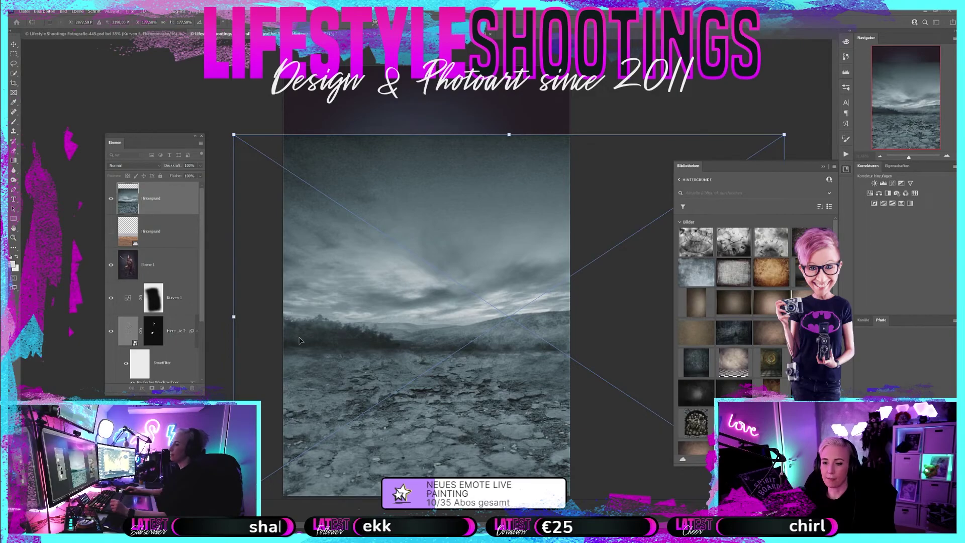
pyautogui.moveTo(388, 185); pyautogui.dragTo(682, 180)
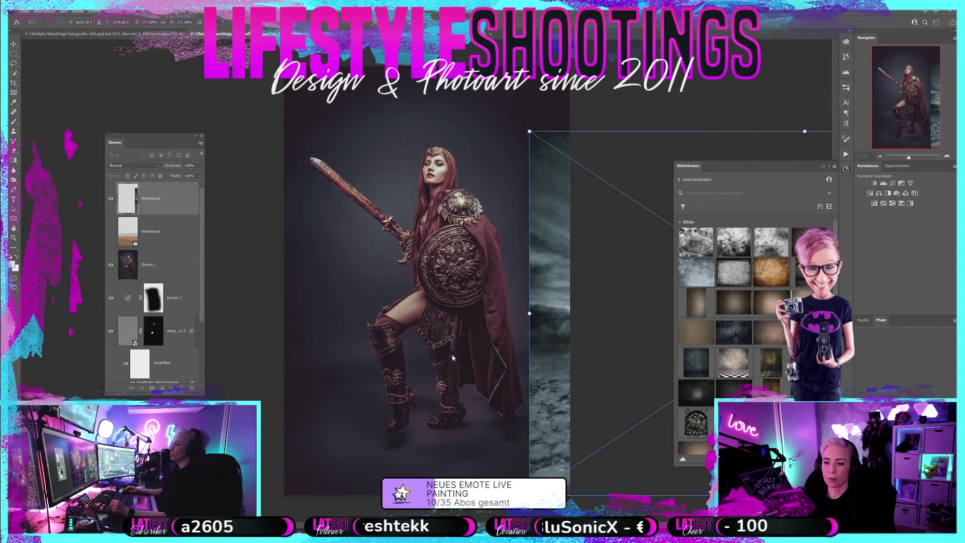
# - Bring the landscape back over the canvas and set it to Weiches Licht (Soft Light)
pyautogui.moveTo(391, 347); pyautogui.dragTo(433, 342)
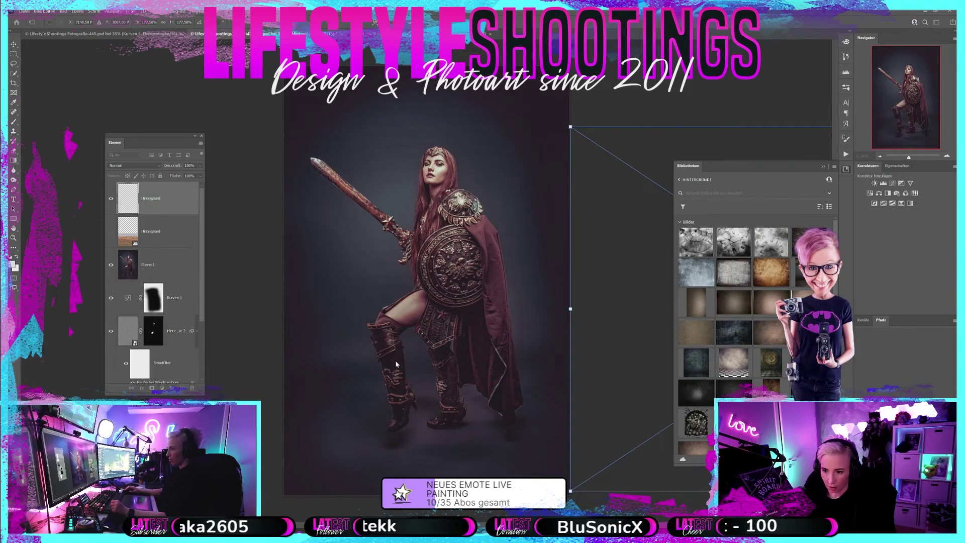
pyautogui.moveTo(592, 358)
pyautogui.mouseDown()
pyautogui.moveTo(550, 360)
pyautogui.moveTo(461, 392)
pyautogui.mouseUp()
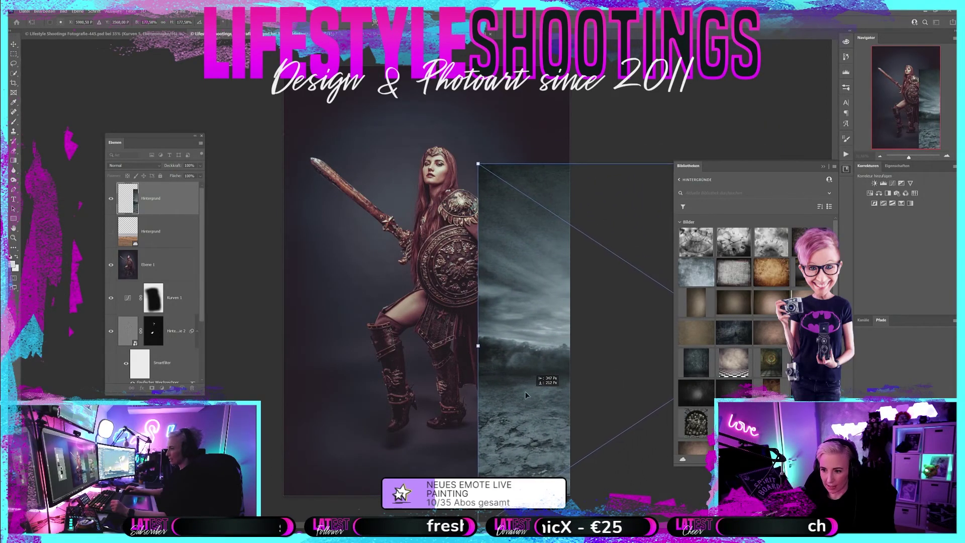
pyautogui.moveTo(461, 393)
pyautogui.mouseDown()
pyautogui.moveTo(495, 393)
pyautogui.moveTo(312, 389)
pyautogui.moveTo(574, 382)
pyautogui.moveTo(502, 279)
pyautogui.moveTo(265, 296)
pyautogui.mouseUp()
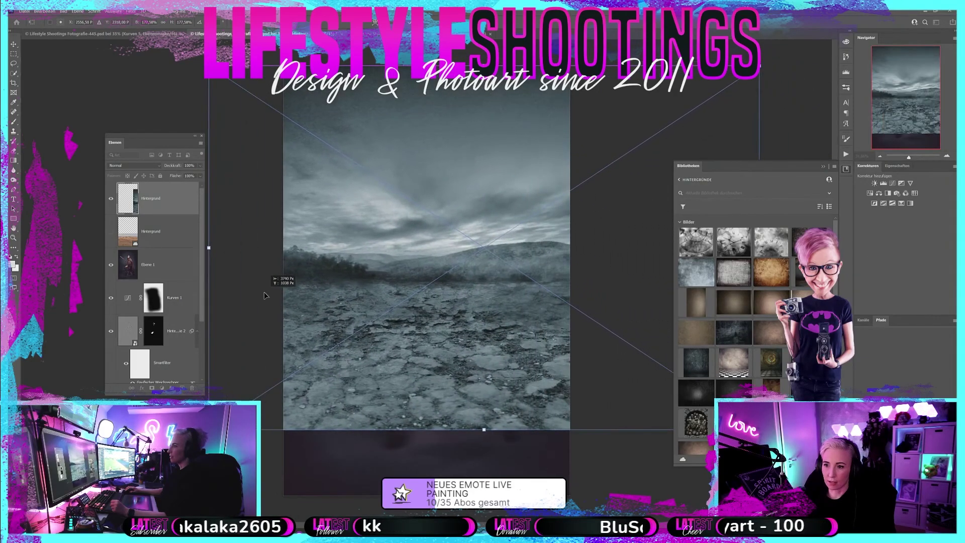
pyautogui.click(117, 166)
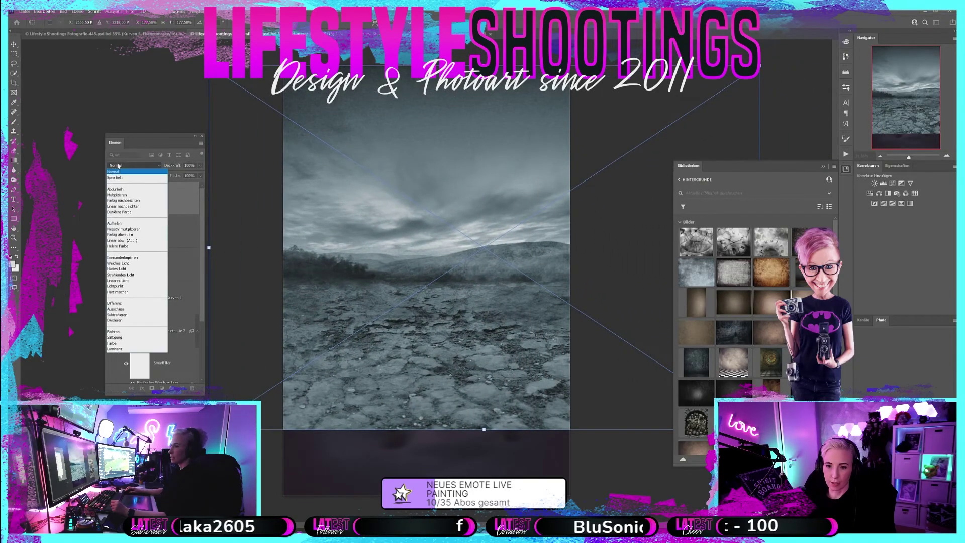
pyautogui.click(130, 263)
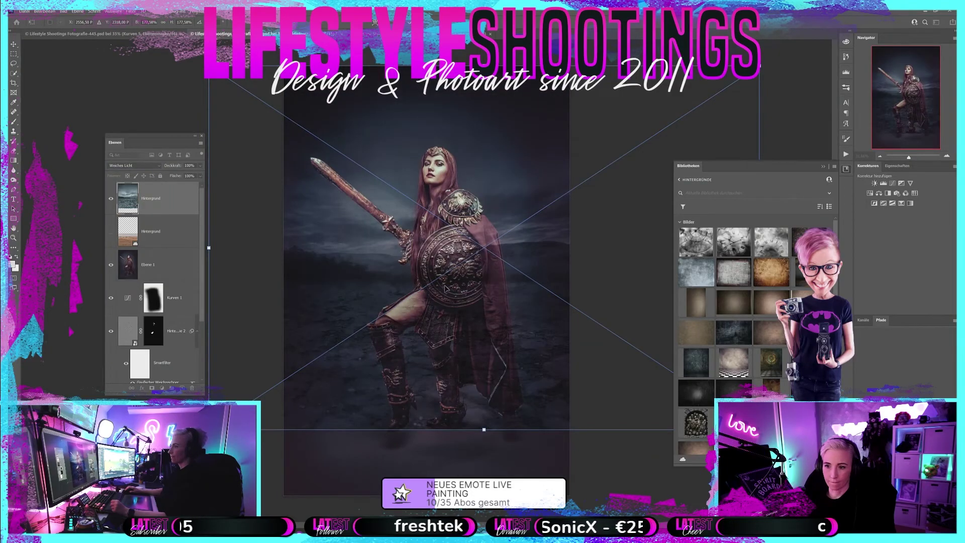
# - Fine-tune the soft-light landscape's position and commit the transform
pyautogui.moveTo(446, 288); pyautogui.dragTo(424, 290)
pyautogui.moveTo(479, 338); pyautogui.dragTo(462, 475)
pyautogui.moveTo(431, 398)
pyautogui.mouseDown()
pyautogui.moveTo(592, 361)
pyautogui.moveTo(403, 353)
pyautogui.mouseUp()
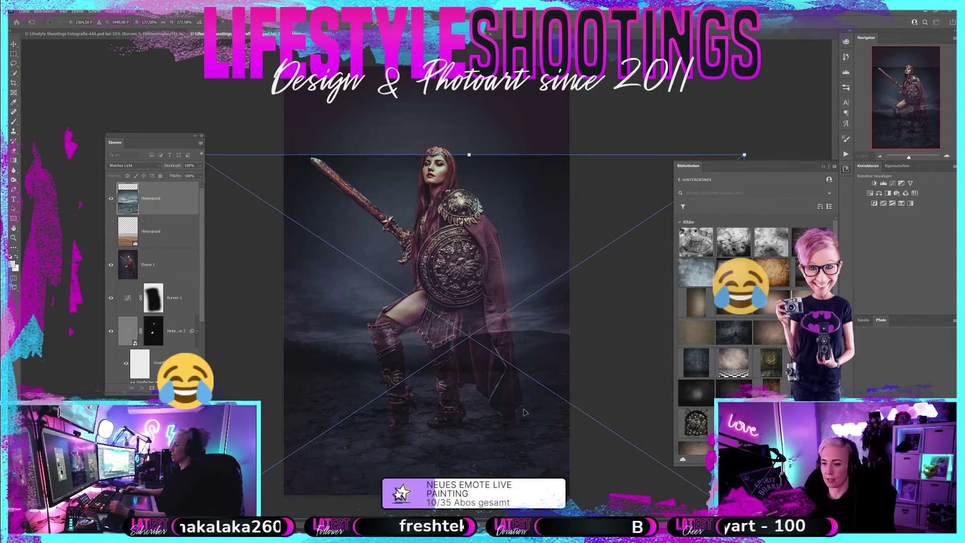
pyautogui.moveTo(523, 411)
pyautogui.mouseDown()
pyautogui.moveTo(521, 399)
pyautogui.moveTo(519, 428)
pyautogui.mouseUp()
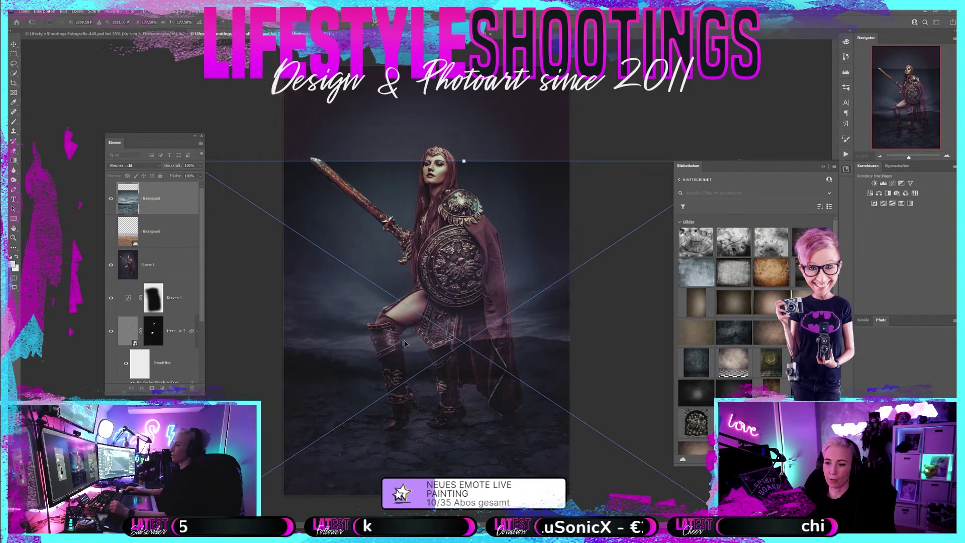
pyautogui.moveTo(459, 392); pyautogui.dragTo(456, 365)
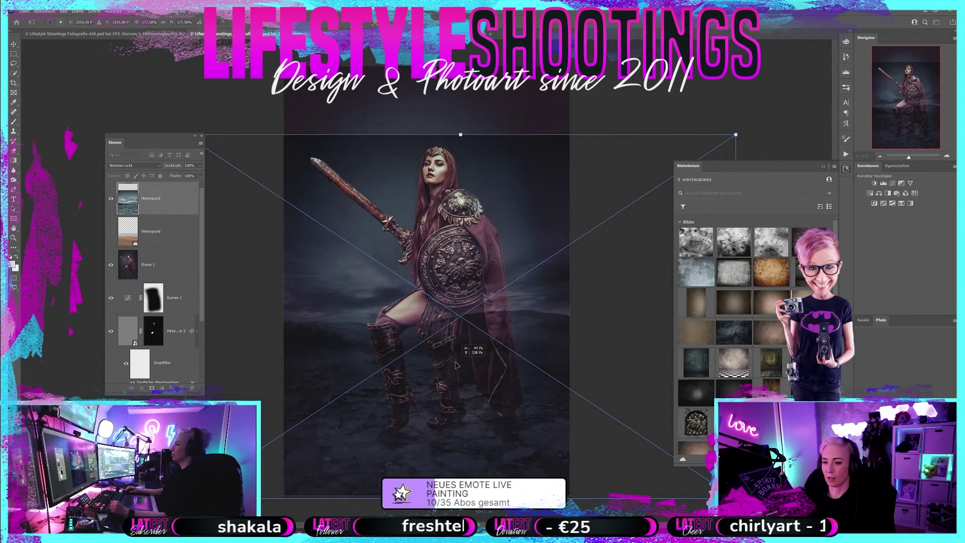
pyautogui.moveTo(455, 365)
pyautogui.mouseDown()
pyautogui.moveTo(454, 385)
pyautogui.moveTo(452, 362)
pyautogui.moveTo(314, 353)
pyautogui.mouseUp()
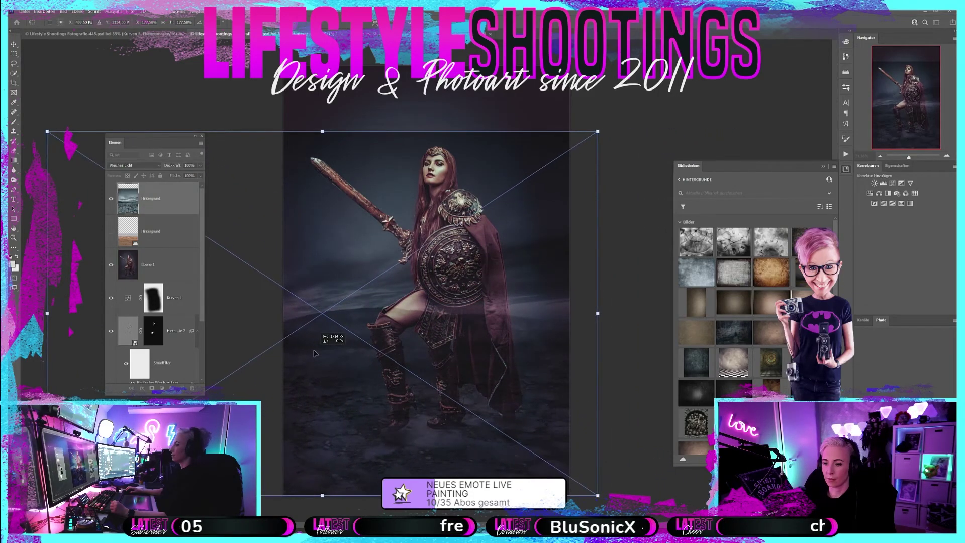
pyautogui.moveTo(314, 354); pyautogui.dragTo(487, 356)
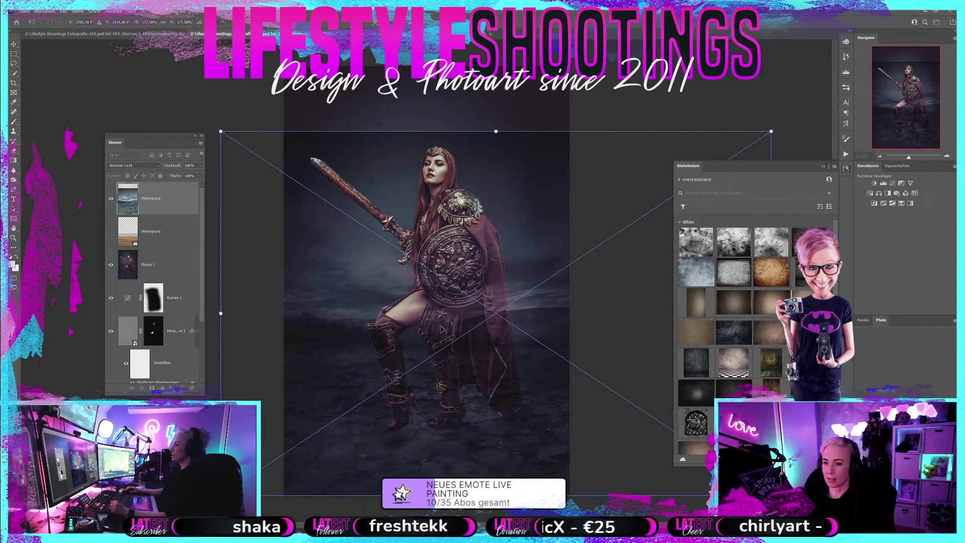
pyautogui.moveTo(440, 333); pyautogui.dragTo(421, 335)
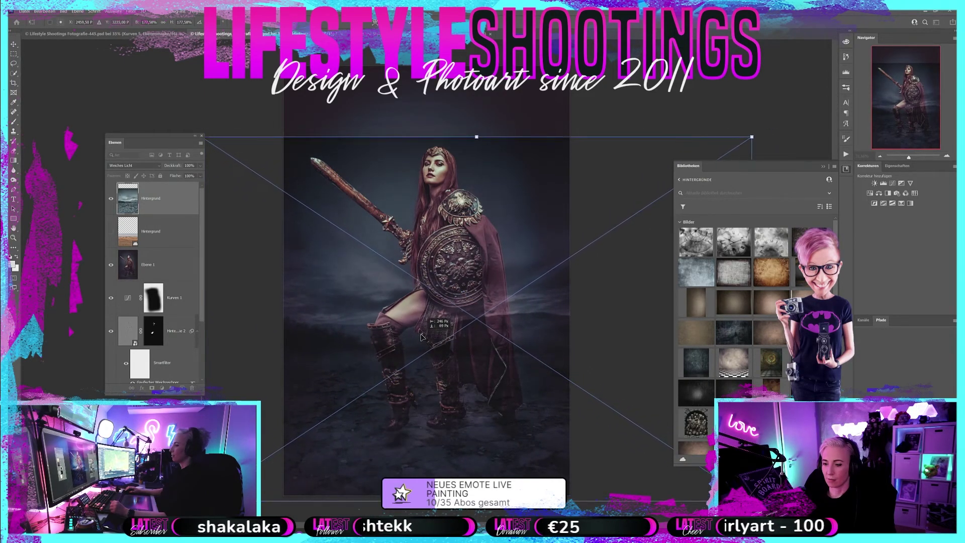
pyautogui.moveTo(421, 335); pyautogui.dragTo(429, 340)
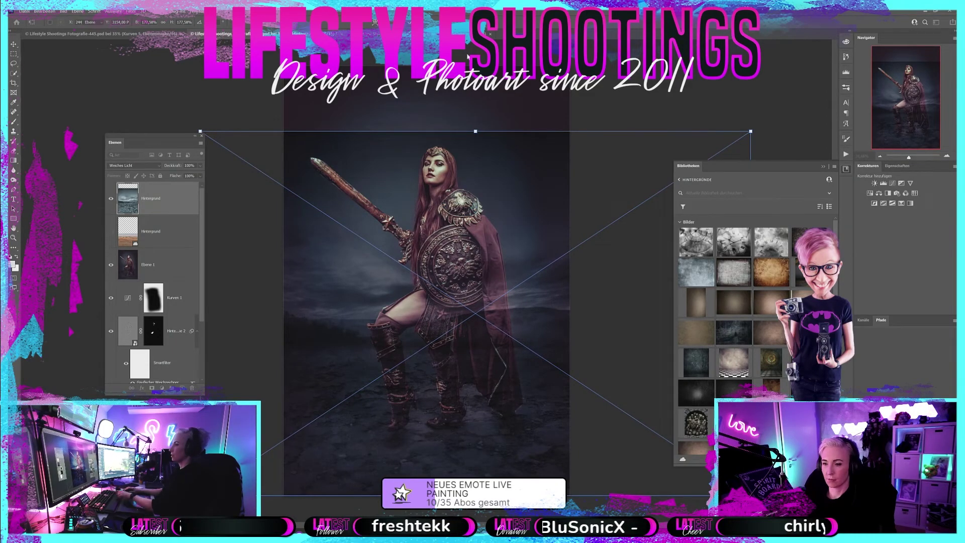
pyautogui.press('Return')
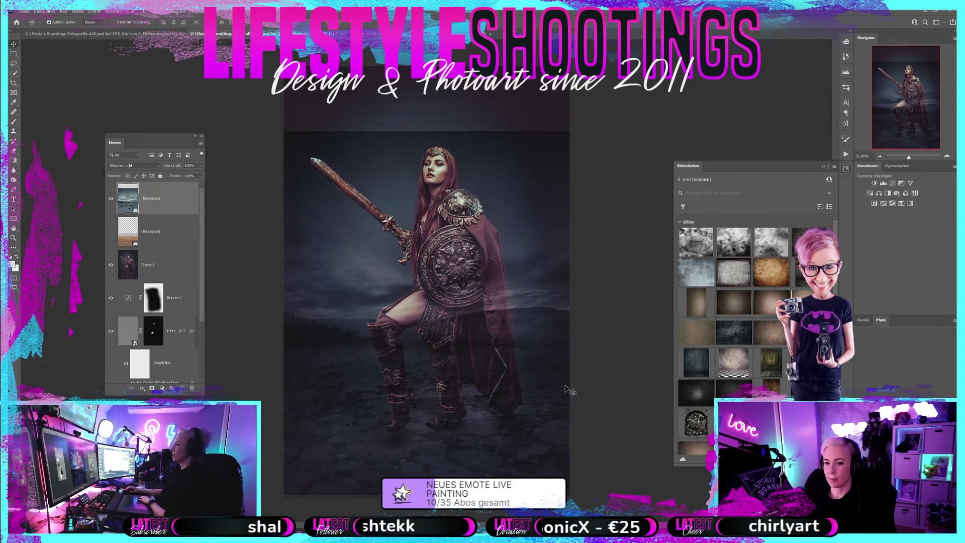
# - Toggle the brownish ground texture layer on and off to compare the image
pyautogui.click(111, 232)
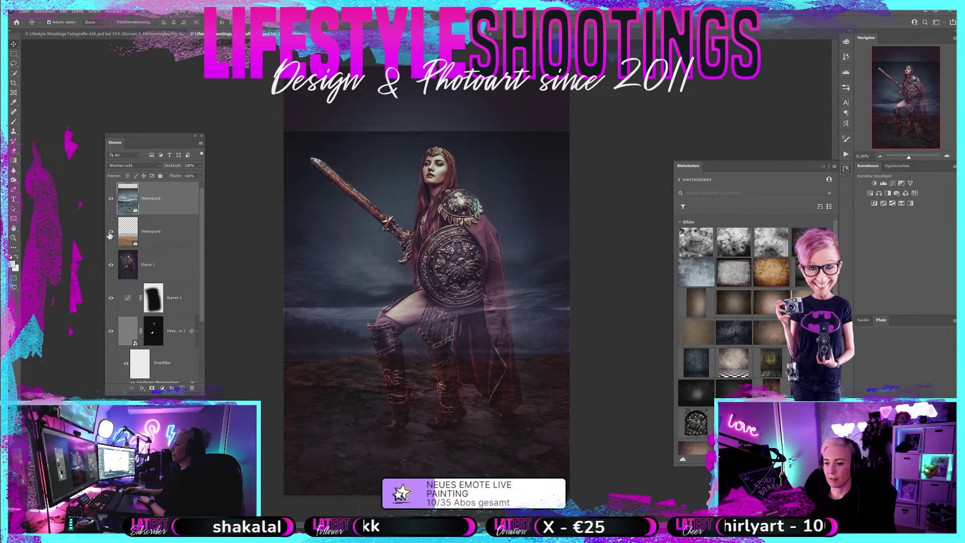
pyautogui.click(111, 232)
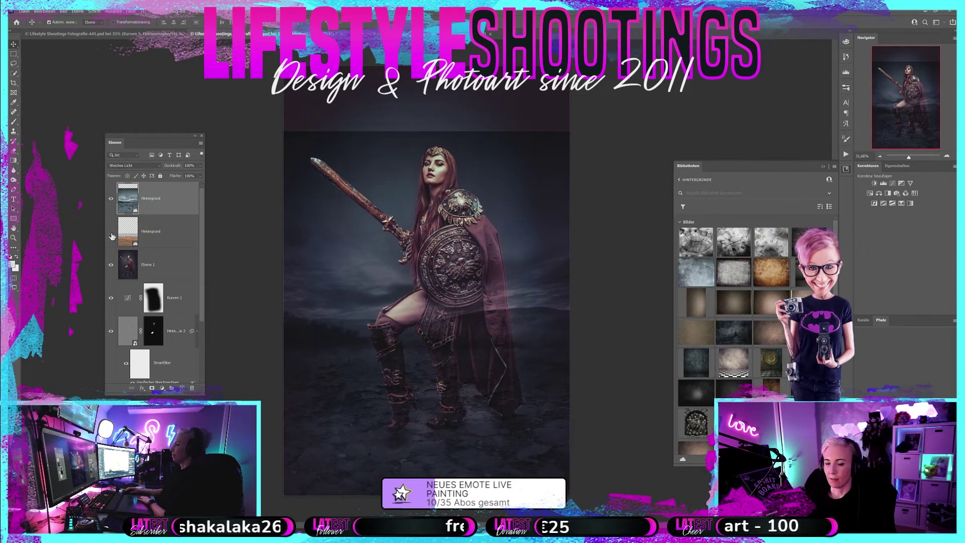
pyautogui.click(111, 232)
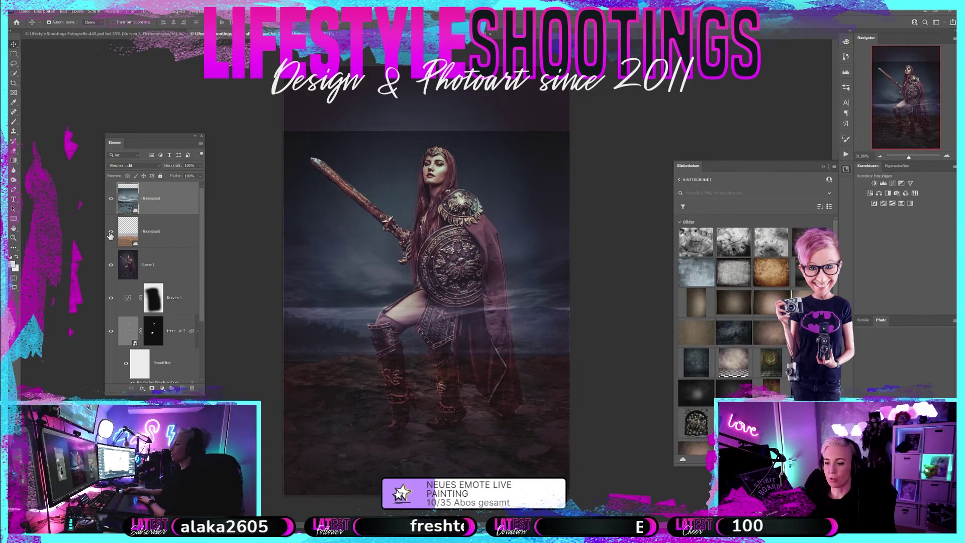
pyautogui.click(110, 232)
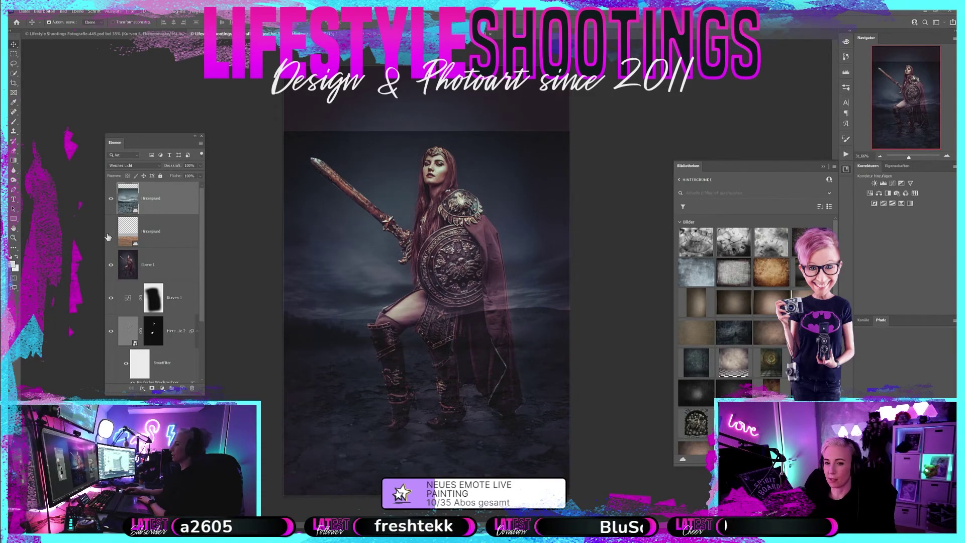
pyautogui.click(111, 233)
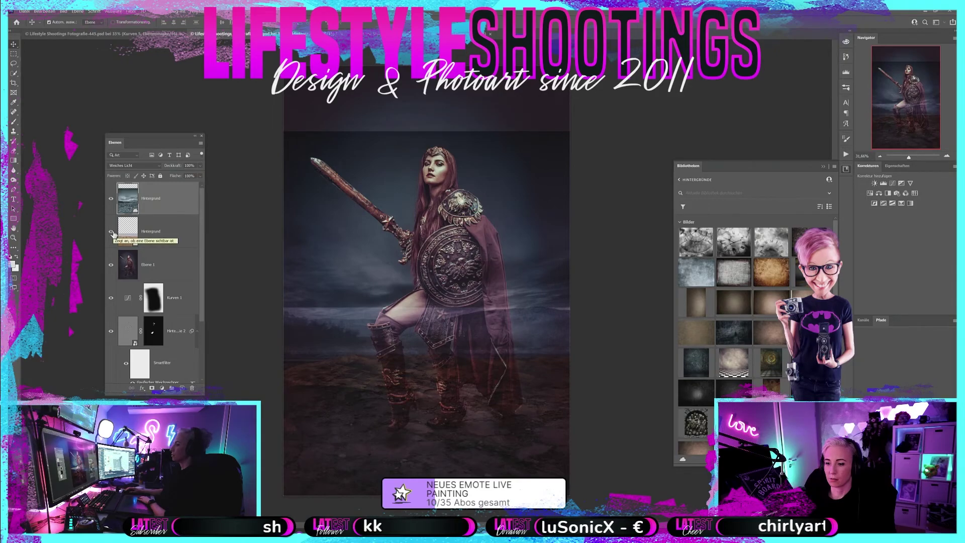
pyautogui.click(112, 233)
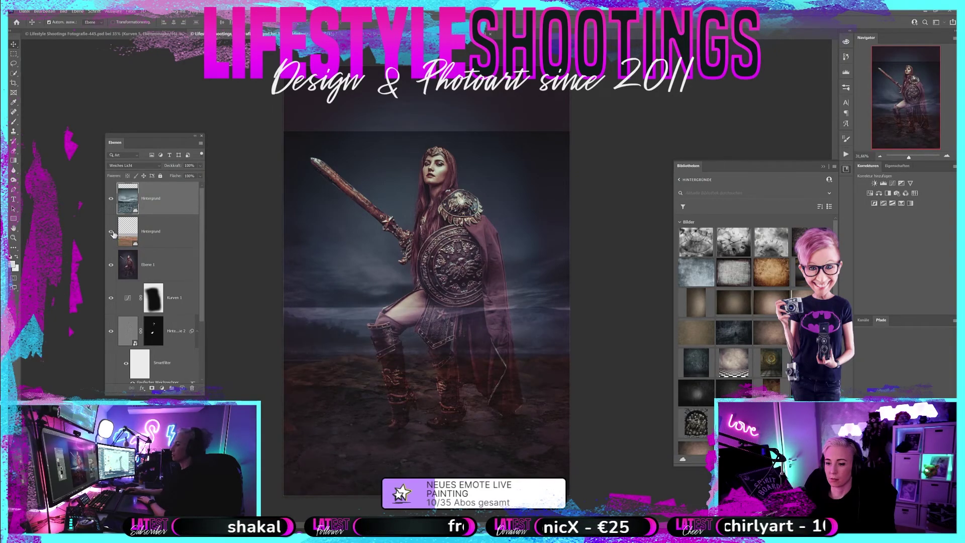
pyautogui.click(112, 232)
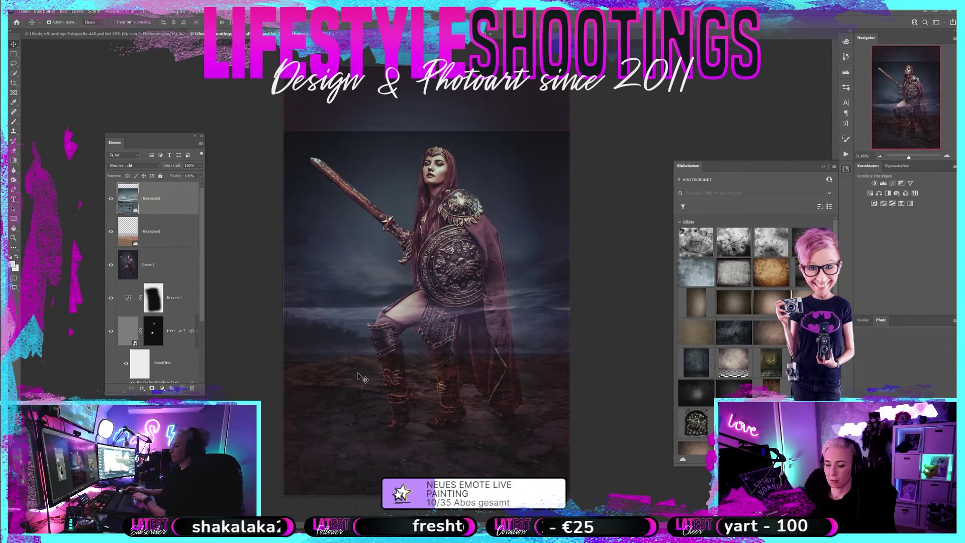
# - Move the ground texture down over the canvas bottom, enlarge it slightly, and commit
pyautogui.click(182, 231)
pyautogui.hotkey('ctrl', 't')
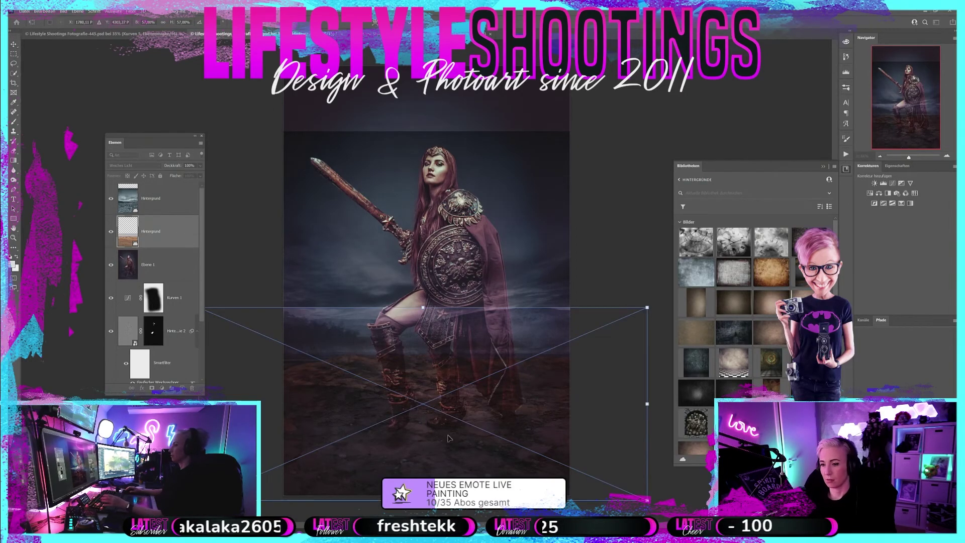
pyautogui.moveTo(467, 401); pyautogui.dragTo(470, 456)
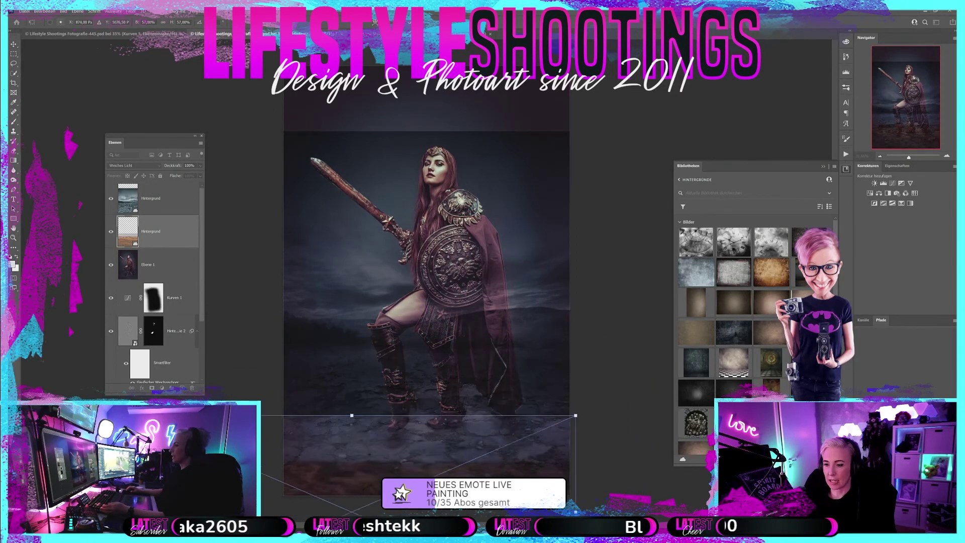
pyautogui.moveTo(469, 456)
pyautogui.mouseDown()
pyautogui.moveTo(428, 454)
pyautogui.moveTo(435, 439)
pyautogui.moveTo(507, 439)
pyautogui.moveTo(408, 436)
pyautogui.mouseUp()
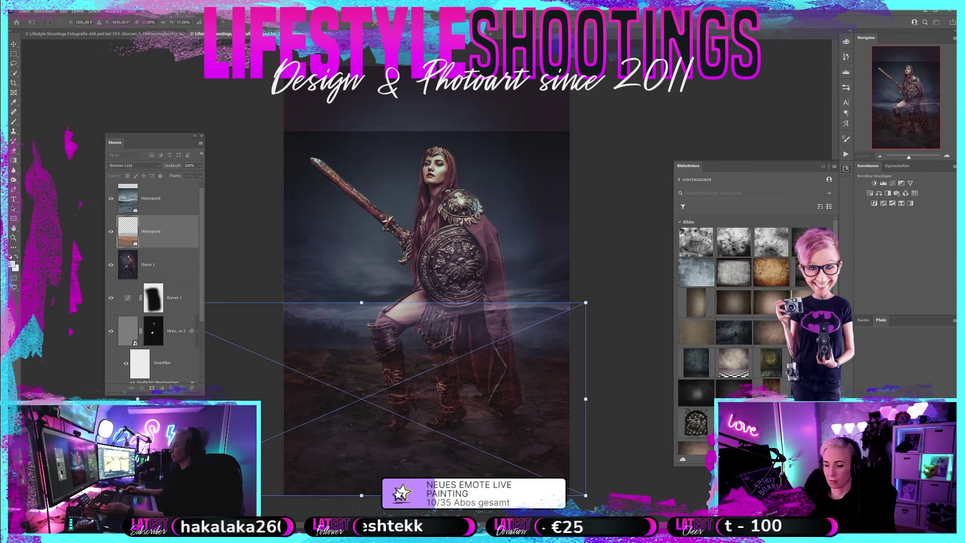
pyautogui.moveTo(585, 497); pyautogui.dragTo(590, 498)
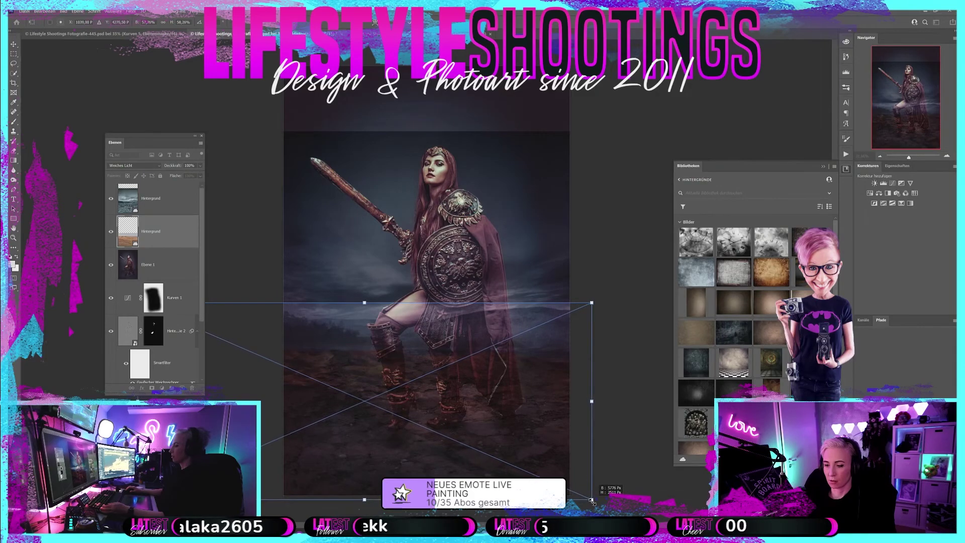
pyautogui.click(407, 28)
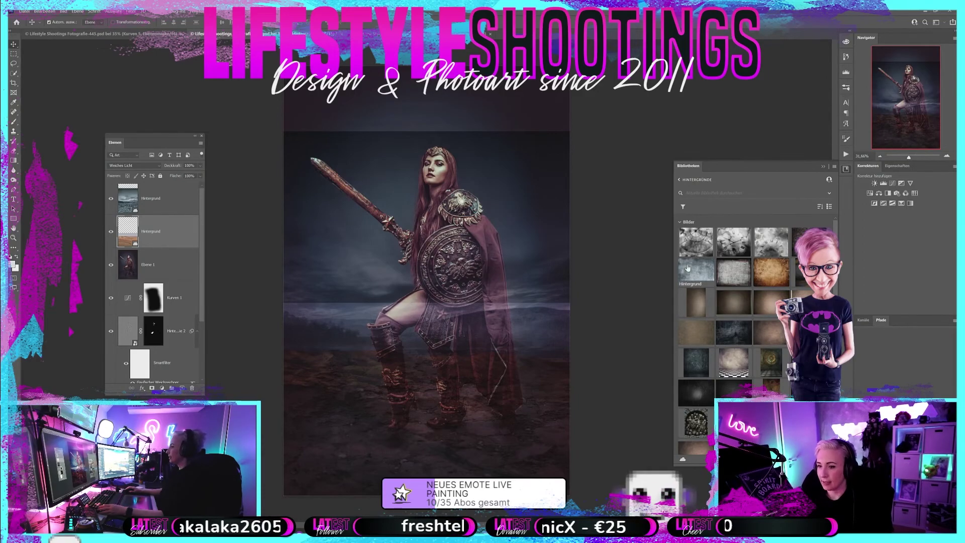
# - Hide the brownish ground texture layer, then browse and close the backgrounds library
pyautogui.click(166, 201)
pyautogui.click(110, 232)
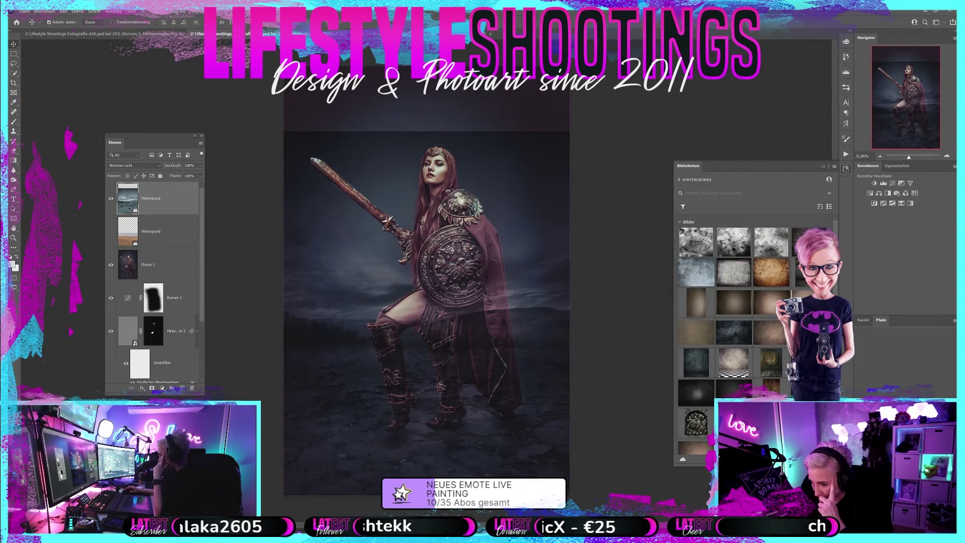
pyautogui.scroll(-1, 754, 332)
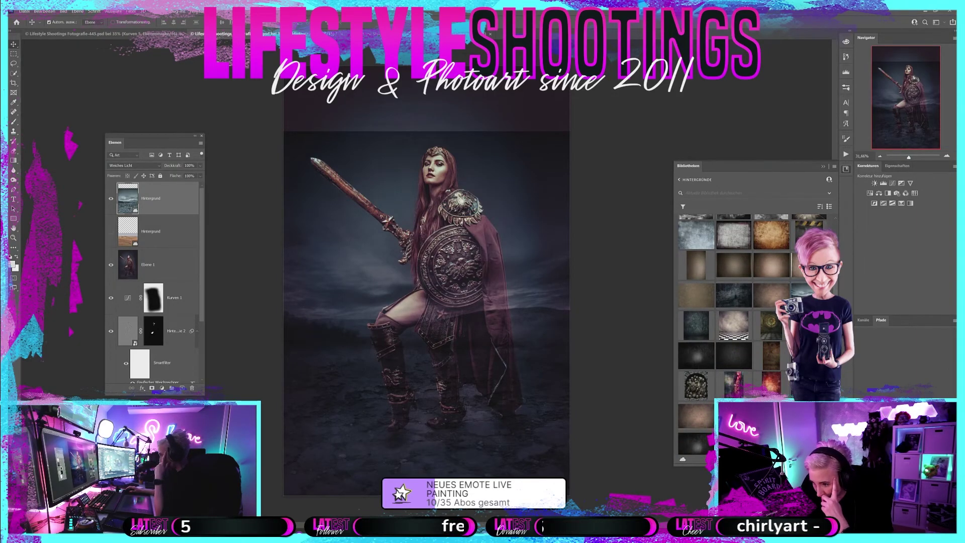
pyautogui.scroll(-1, 753, 329)
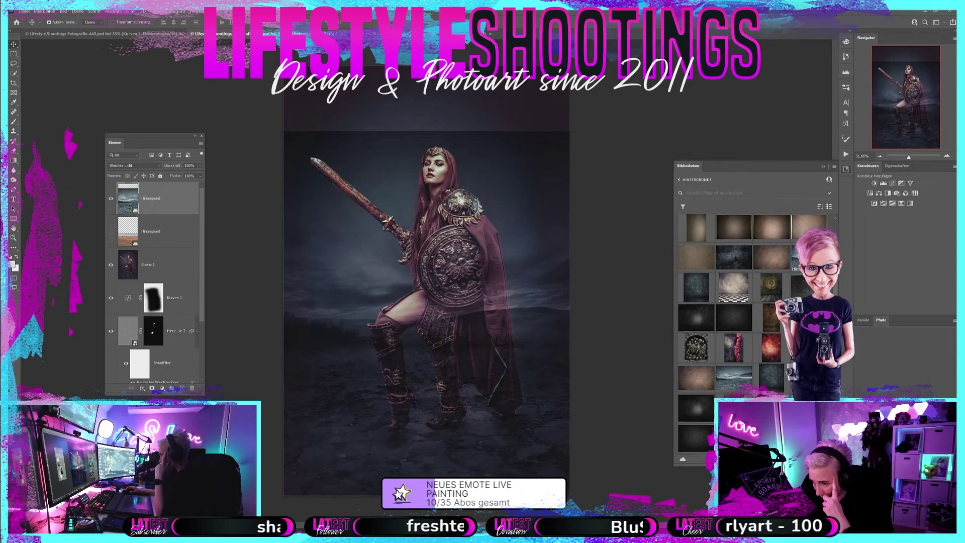
pyautogui.scroll(-2, 732, 302)
pyautogui.scroll(-1, 732, 270)
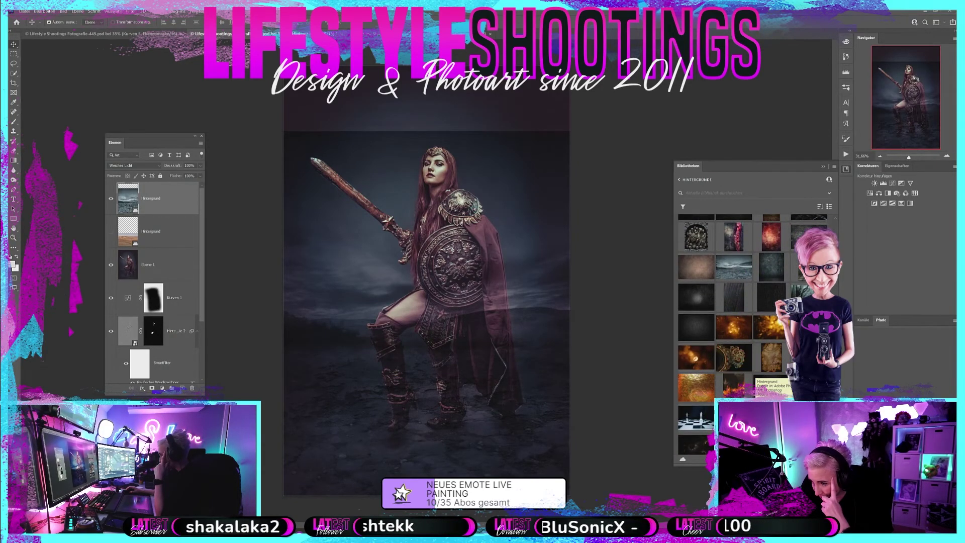
pyautogui.scroll(-1, 734, 386)
pyautogui.scroll(-1, 733, 332)
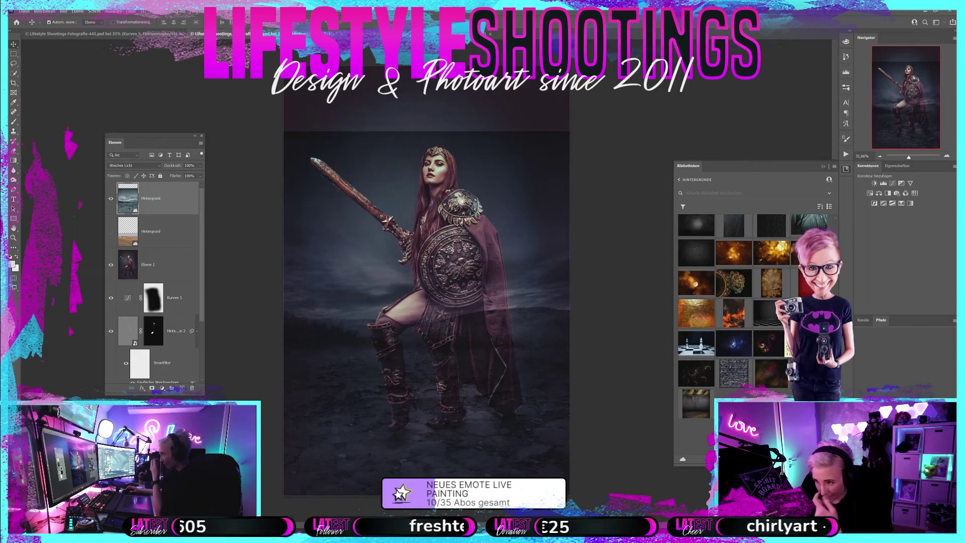
pyautogui.scroll(2, 733, 321)
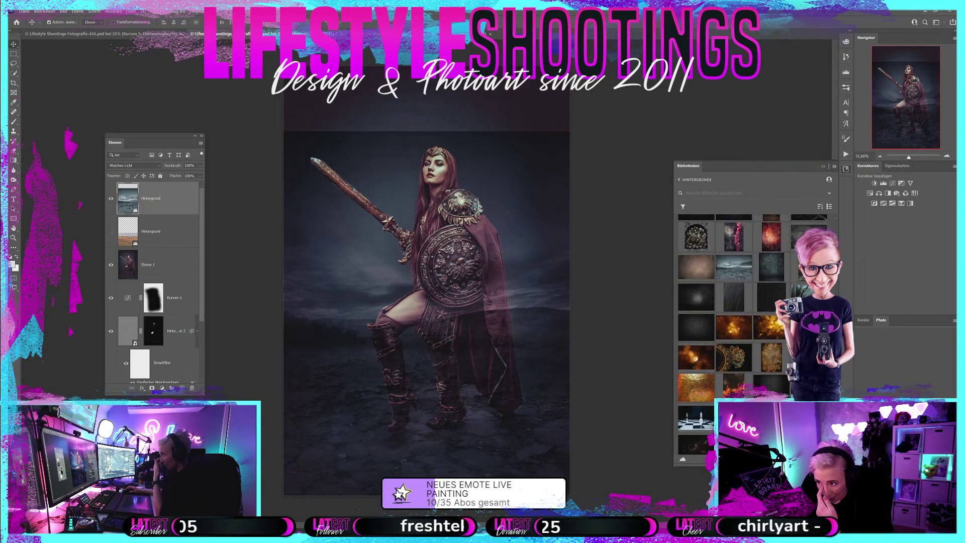
pyautogui.click(845, 169)
# - Switch to the columns composite and enlarge the Layers panel to view its stack
pyautogui.hotkey('ctrl', 'Tab')
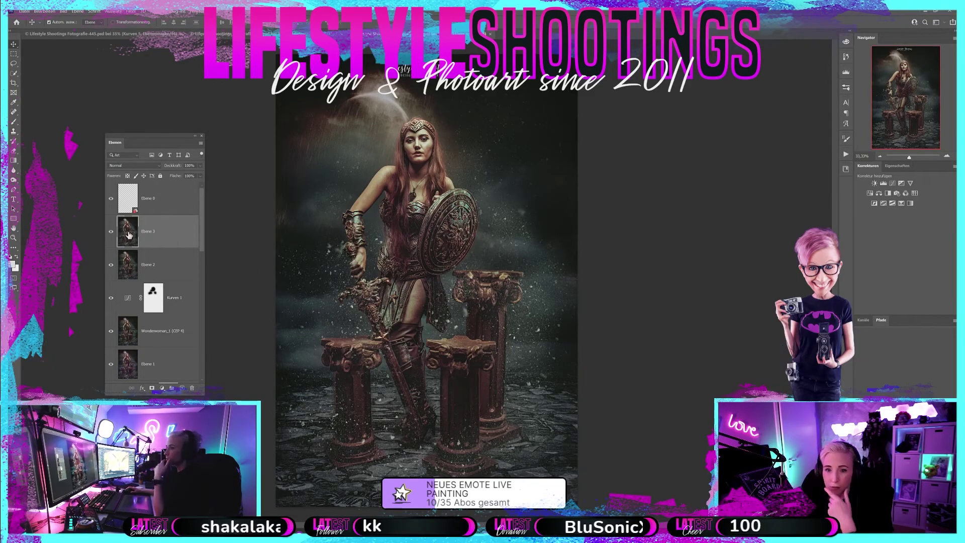
pyautogui.scroll(-1, 151, 251)
pyautogui.moveTo(153, 137); pyautogui.dragTo(719, 172)
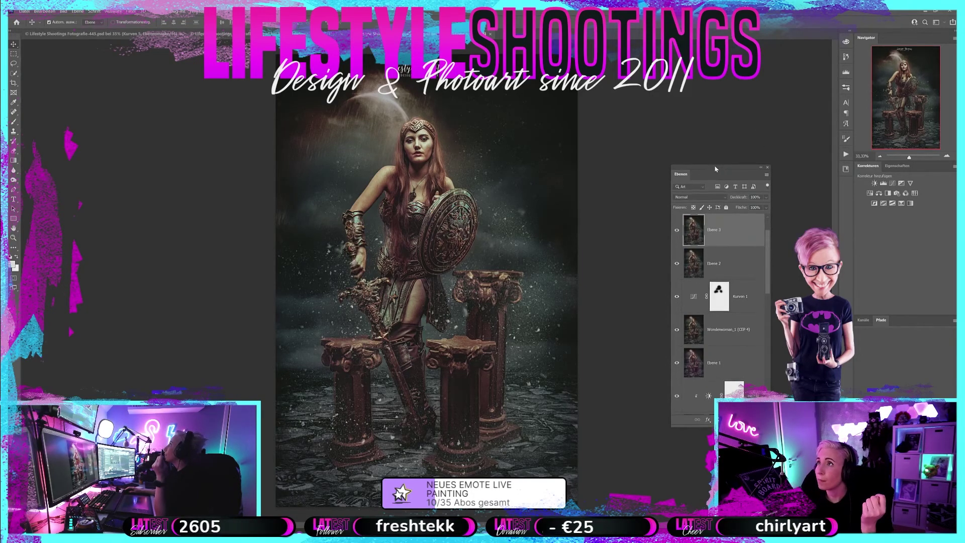
pyautogui.moveTo(715, 166); pyautogui.dragTo(710, 119)
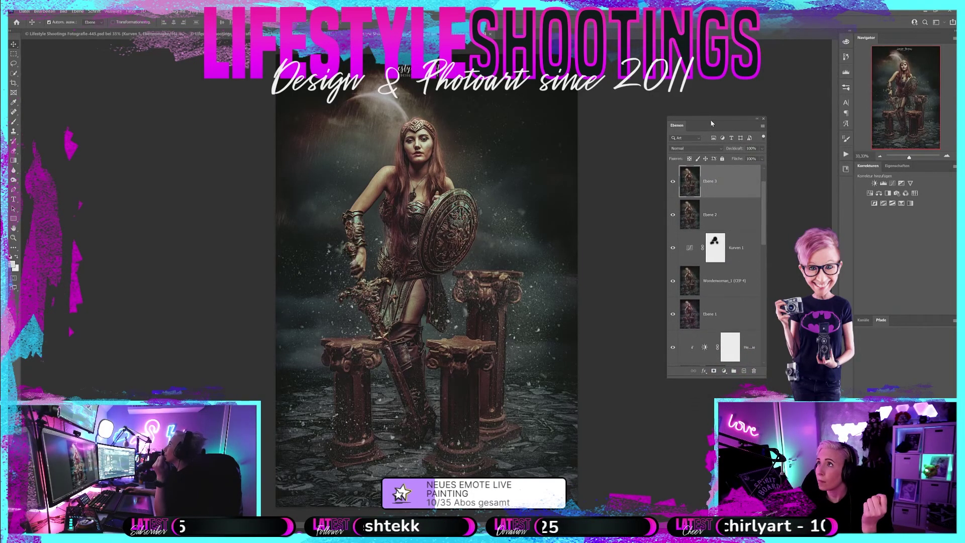
pyautogui.scroll(-2, 744, 260)
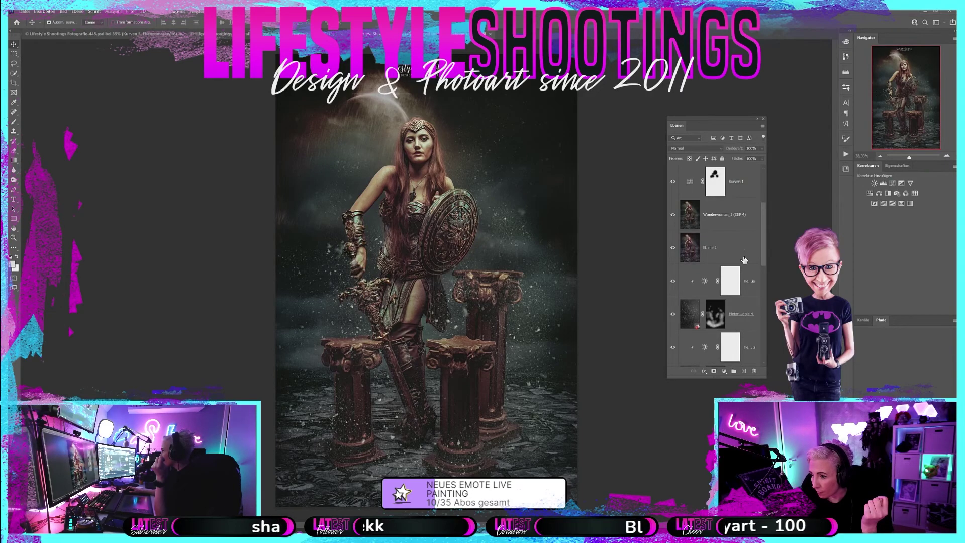
pyautogui.scroll(-2, 744, 260)
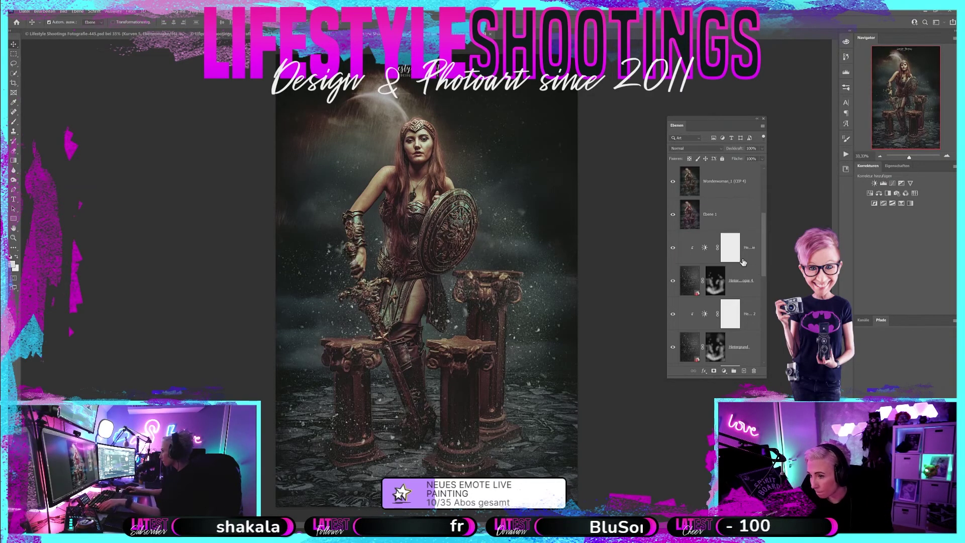
pyautogui.scroll(-2, 742, 265)
pyautogui.scroll(-2, 742, 266)
pyautogui.scroll(-1, 742, 267)
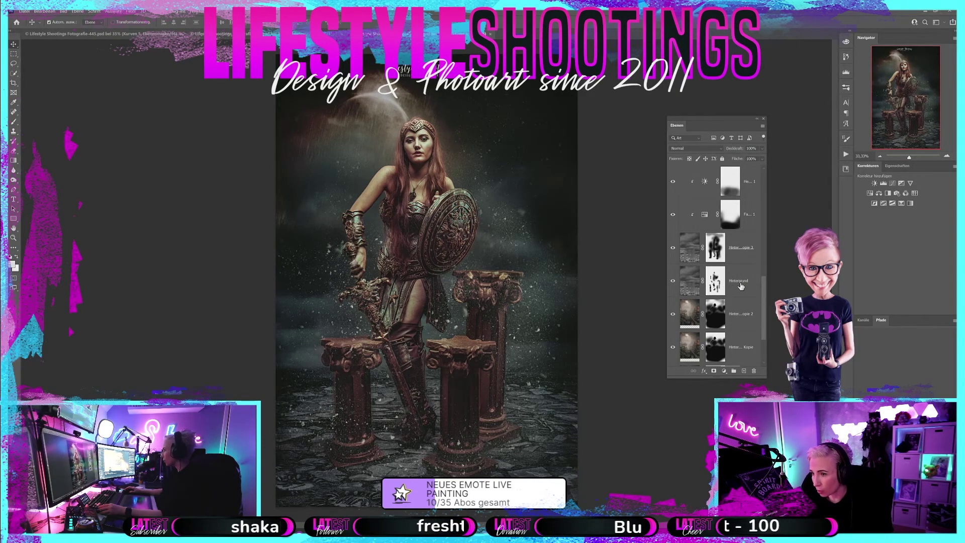
pyautogui.scroll(-2, 745, 289)
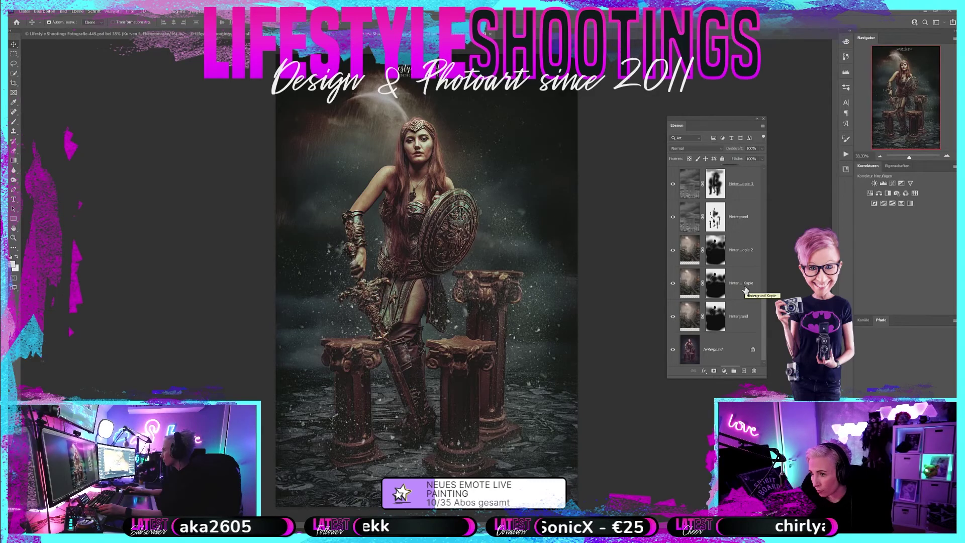
# - Scroll the layer stack and select the masked Hintergrund Kopie 2 layer
pyautogui.scroll(2, 745, 290)
pyautogui.scroll(1, 745, 290)
pyautogui.scroll(1, 745, 290)
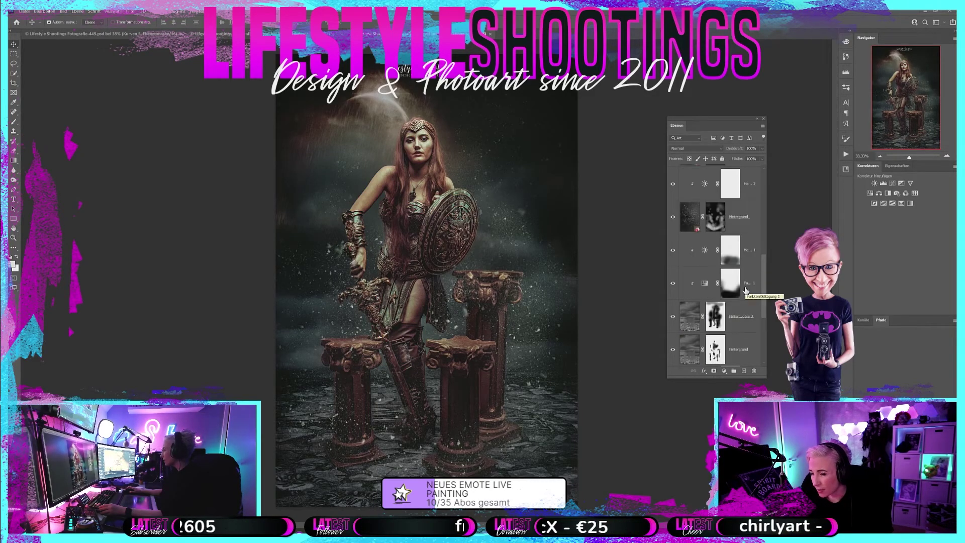
pyautogui.scroll(-1, 745, 290)
pyautogui.scroll(-1, 744, 294)
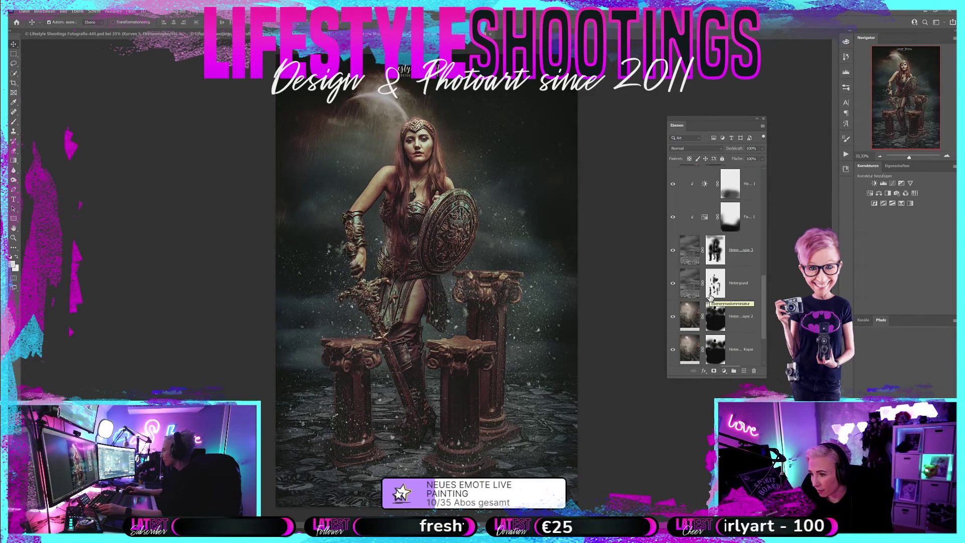
pyautogui.scroll(-1, 720, 296)
pyautogui.scroll(-1, 708, 276)
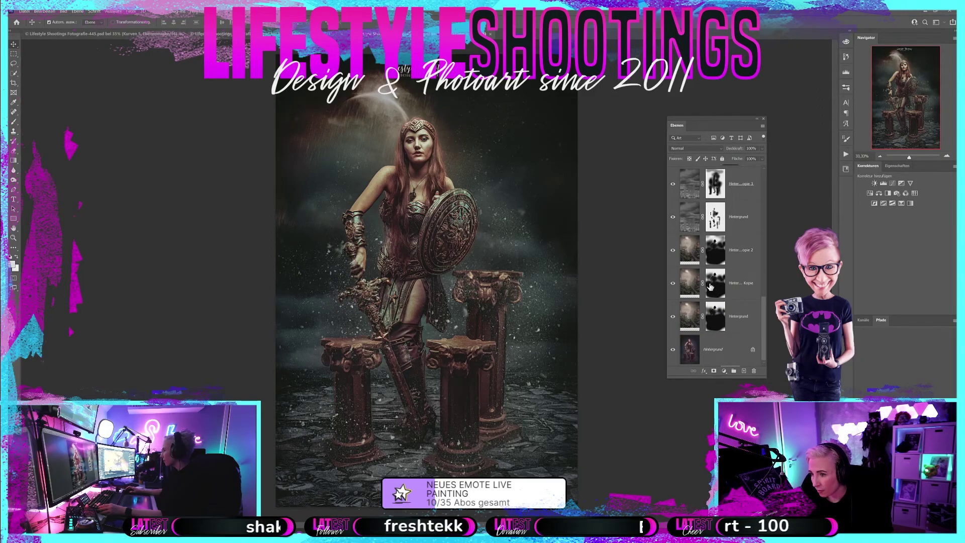
pyautogui.click(692, 251)
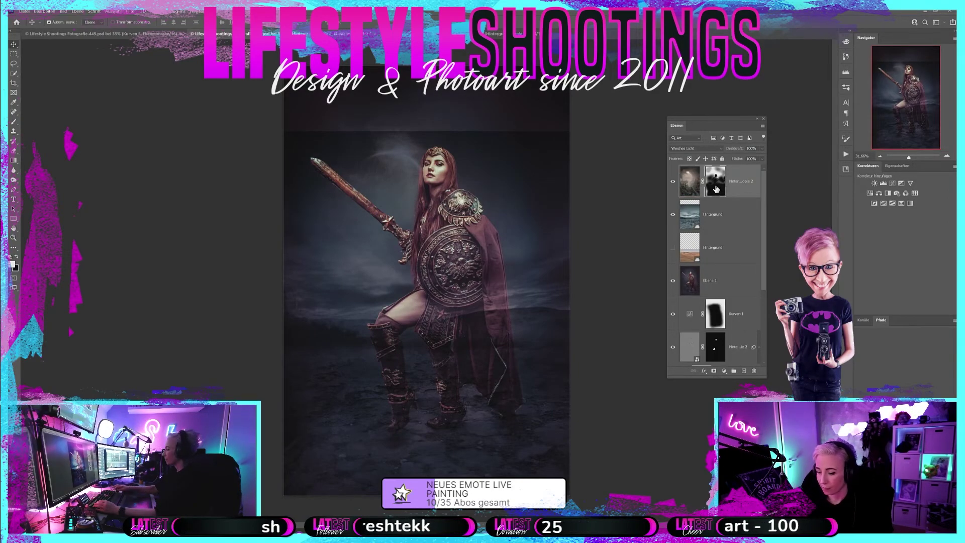
# - Remove the copied layer's mask, reposition the ruins image, and set it to Normal blending
pyautogui.press('Delete')
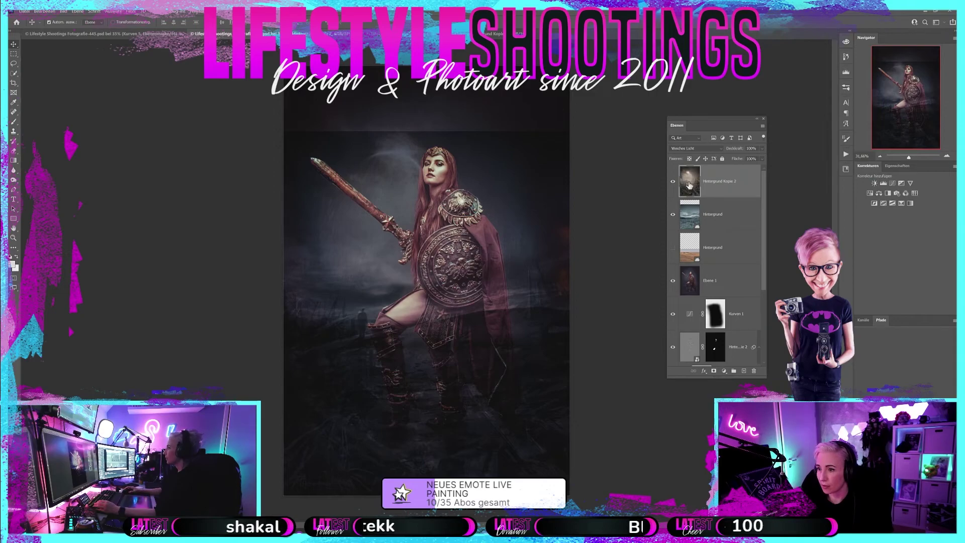
pyautogui.hotkey('ctrl', 't')
pyautogui.moveTo(494, 252)
pyautogui.mouseDown()
pyautogui.moveTo(486, 221)
pyautogui.moveTo(507, 224)
pyautogui.mouseUp()
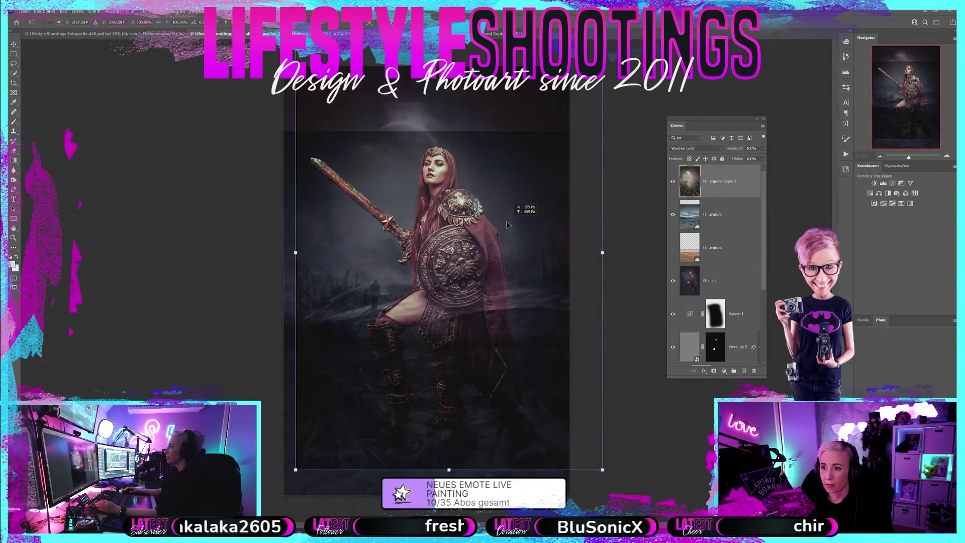
pyautogui.moveTo(507, 224); pyautogui.dragTo(465, 219)
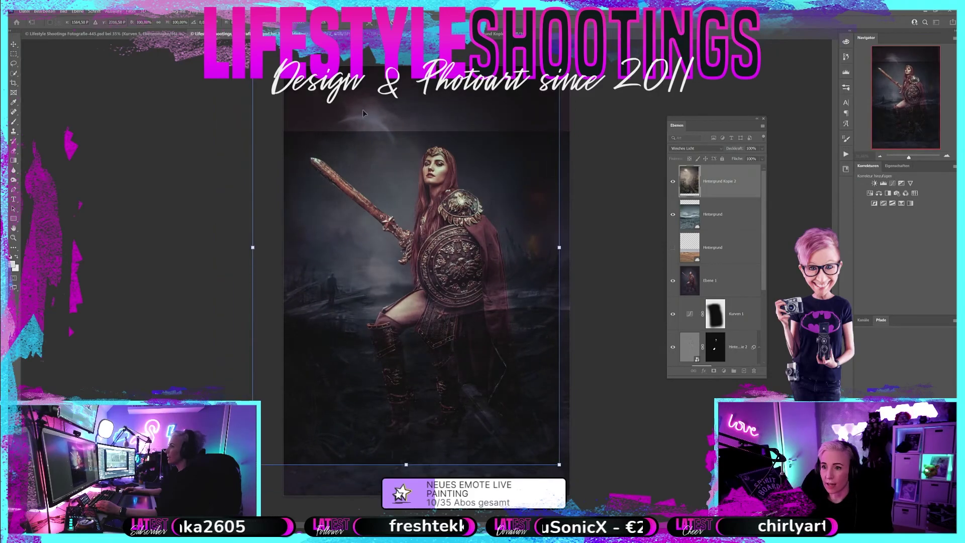
pyautogui.moveTo(467, 273)
pyautogui.mouseDown()
pyautogui.moveTo(481, 256)
pyautogui.moveTo(491, 350)
pyautogui.mouseUp()
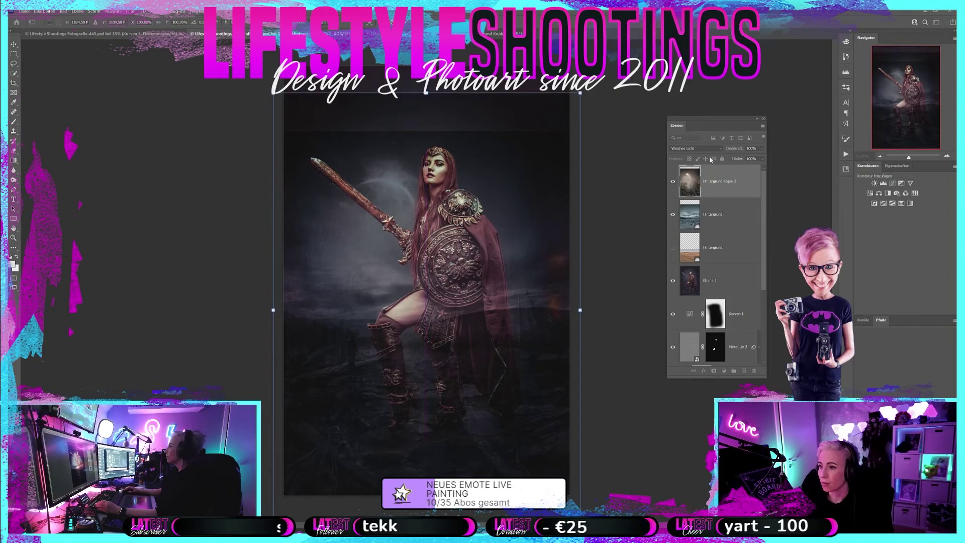
pyautogui.click(696, 148)
pyautogui.click(674, 154)
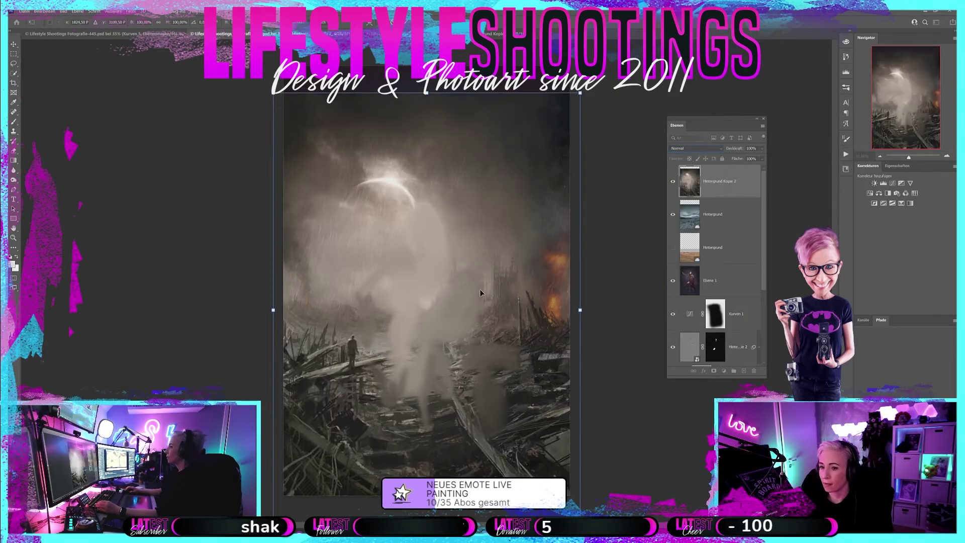
# - Centre the ruins image, stretch it slightly taller, and commit the transform
pyautogui.moveTo(480, 288); pyautogui.dragTo(486, 243)
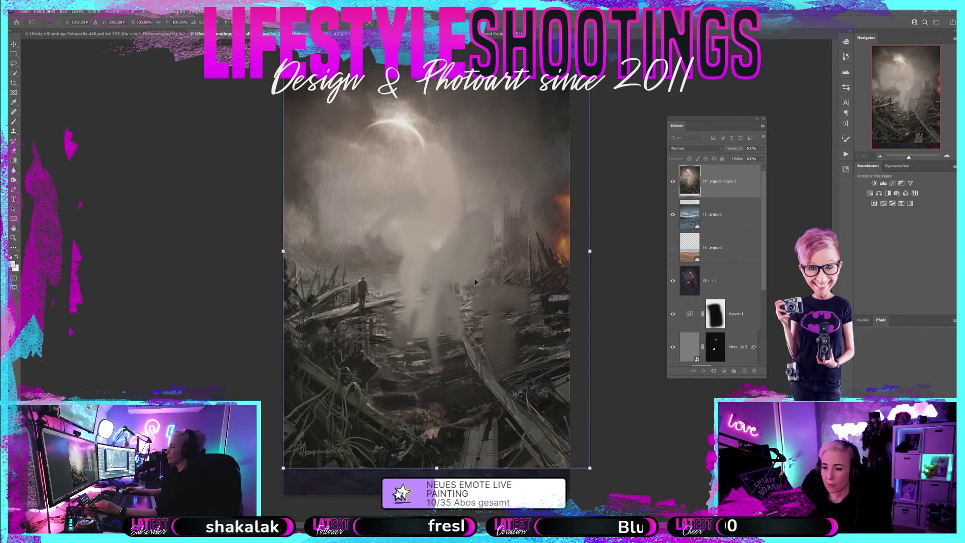
pyautogui.moveTo(484, 327)
pyautogui.mouseDown()
pyautogui.moveTo(474, 374)
pyautogui.moveTo(478, 362)
pyautogui.mouseUp()
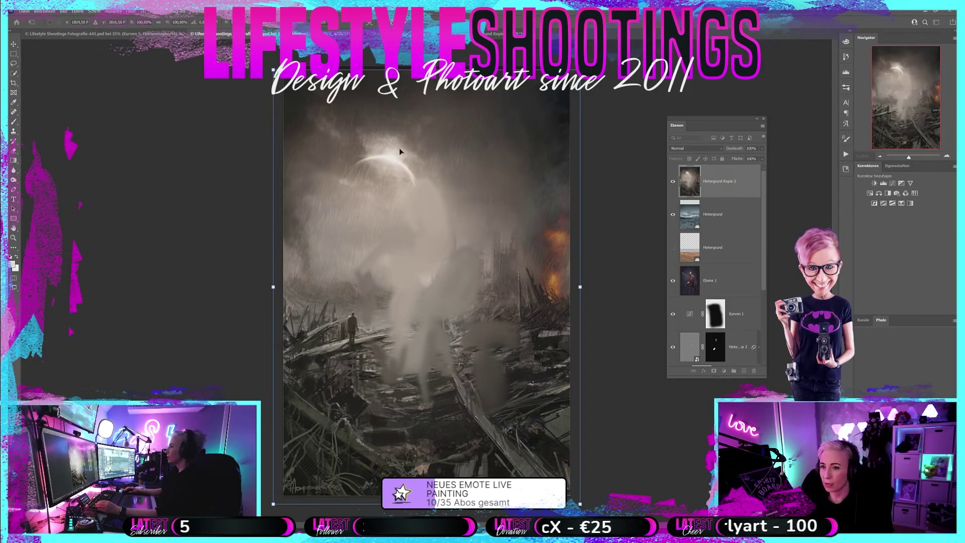
pyautogui.moveTo(458, 250); pyautogui.dragTo(461, 239)
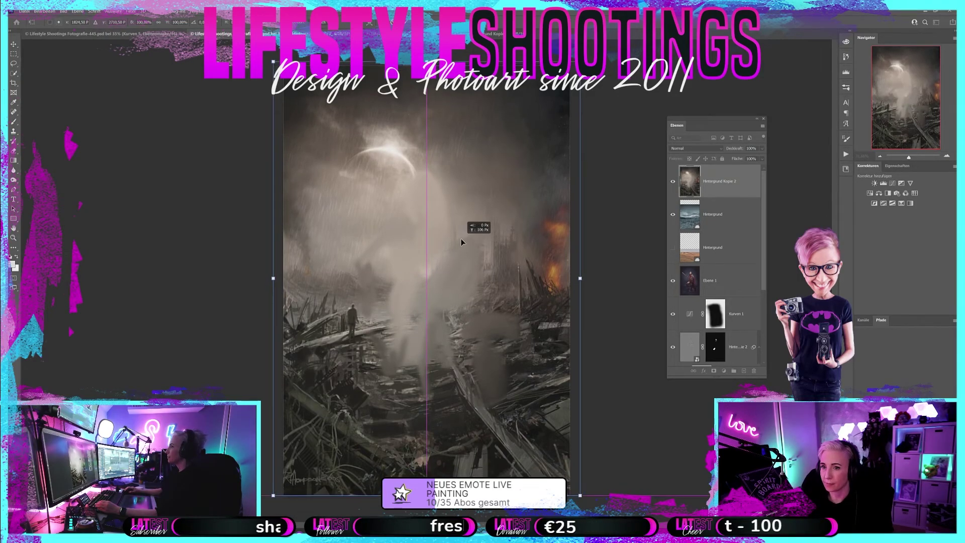
pyautogui.moveTo(461, 239); pyautogui.dragTo(461, 239)
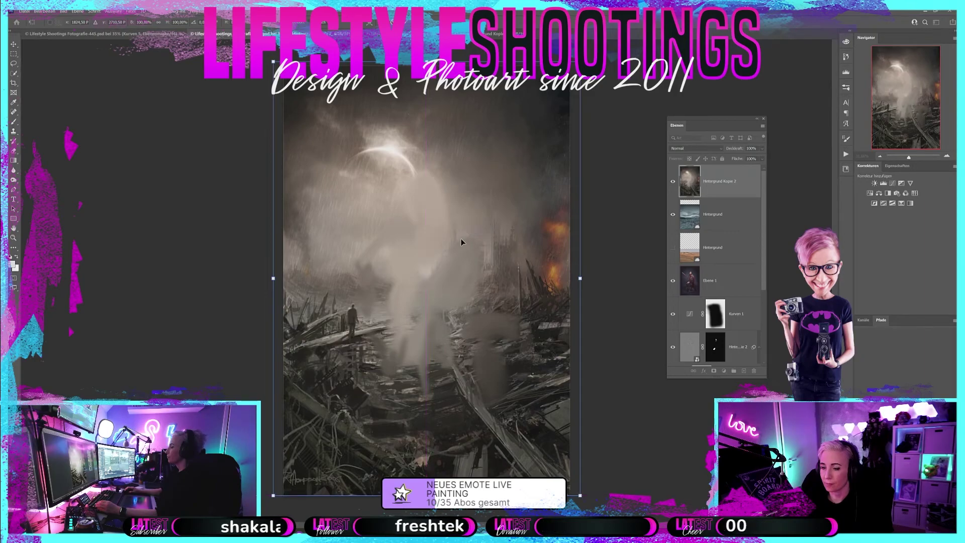
pyautogui.moveTo(427, 62); pyautogui.dragTo(427, 50)
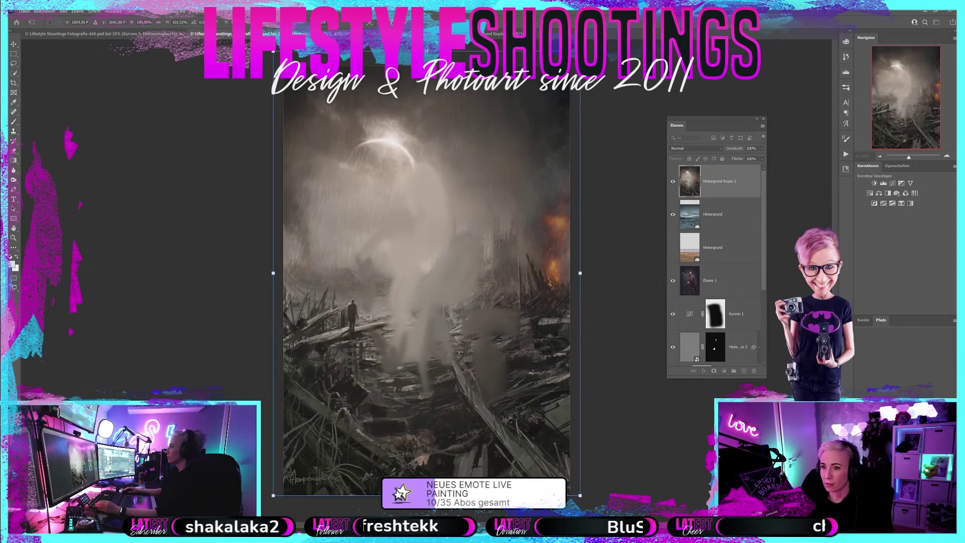
pyautogui.moveTo(446, 402); pyautogui.dragTo(440, 408)
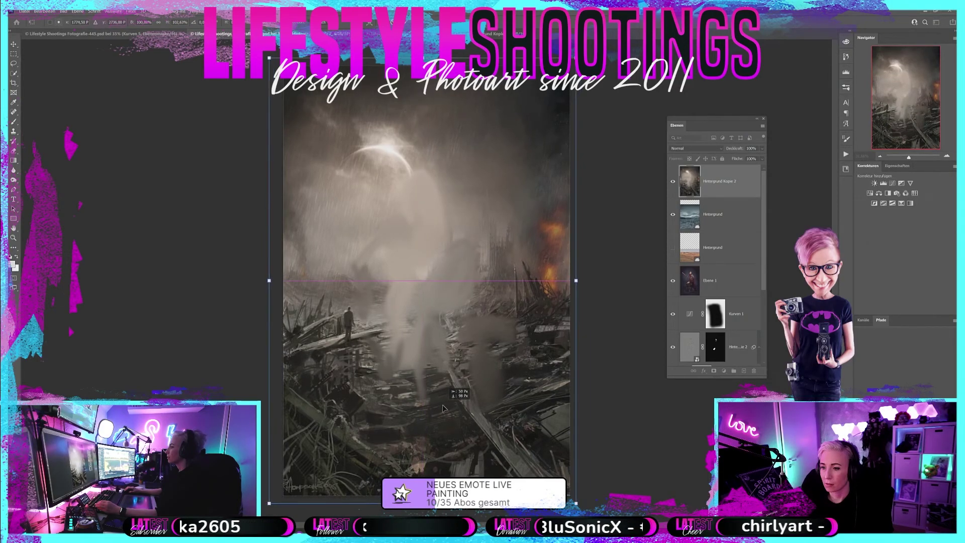
pyautogui.press('Return')
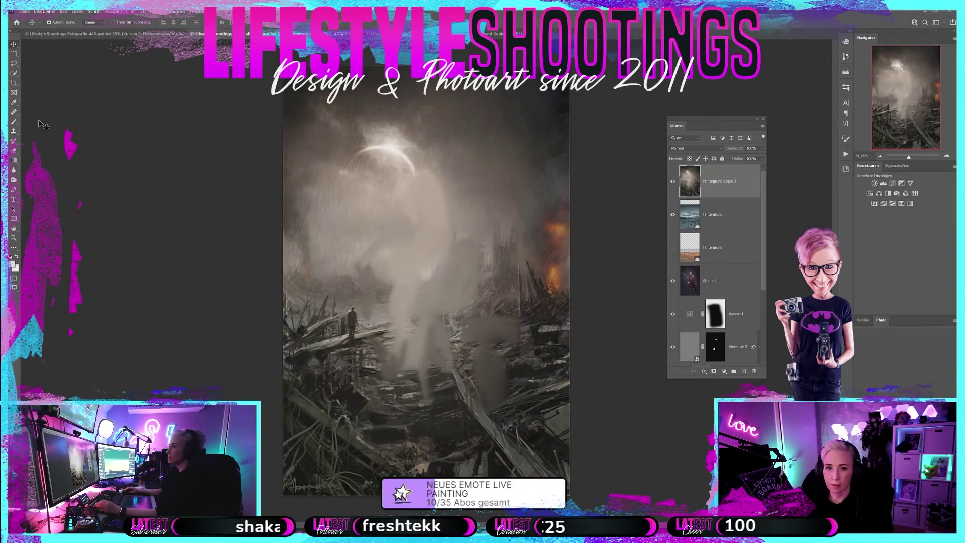
# - Clone darker smoke texture over the central mist with a 500 px Clone Stamp, undoing one stroke
pyautogui.click(14, 131)
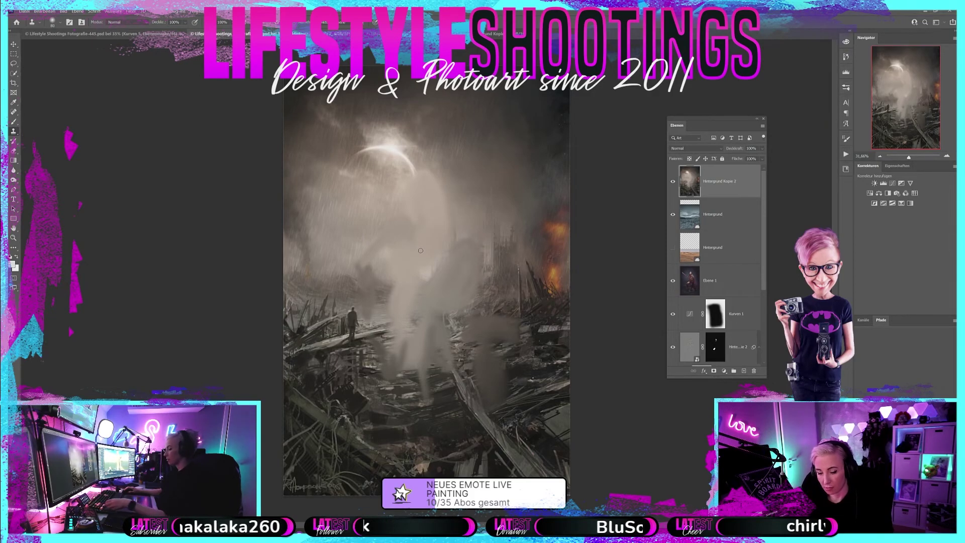
pyautogui.press(']')
pyautogui.press(']')
pyautogui.press(']')
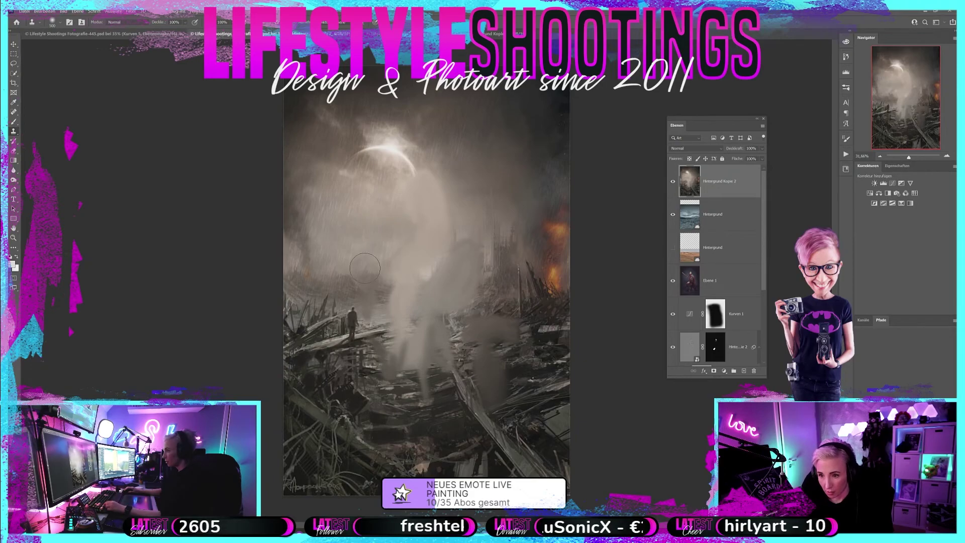
pyautogui.keyDown('alt'); pyautogui.click(376, 234); pyautogui.keyUp('alt')
pyautogui.moveTo(407, 242); pyautogui.dragTo(398, 266)
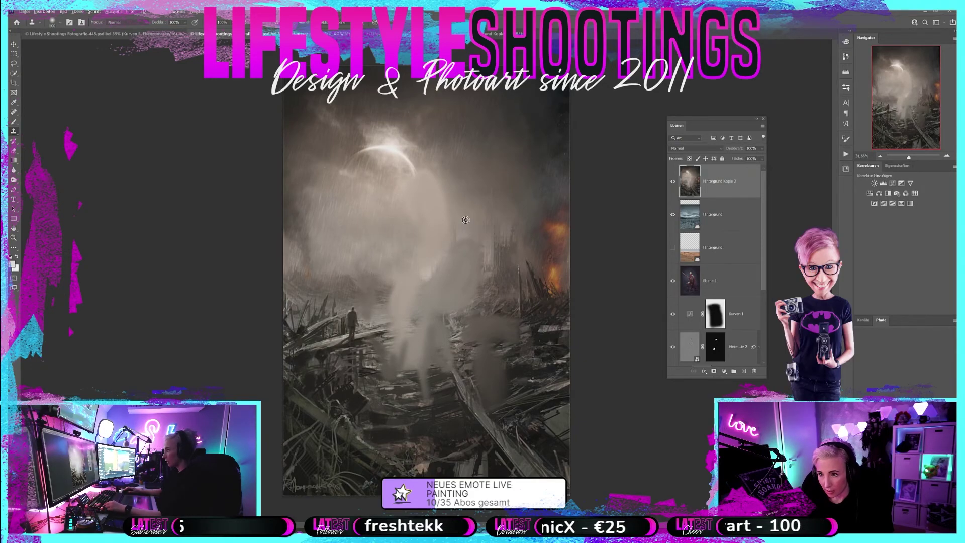
pyautogui.moveTo(449, 236); pyautogui.dragTo(441, 241)
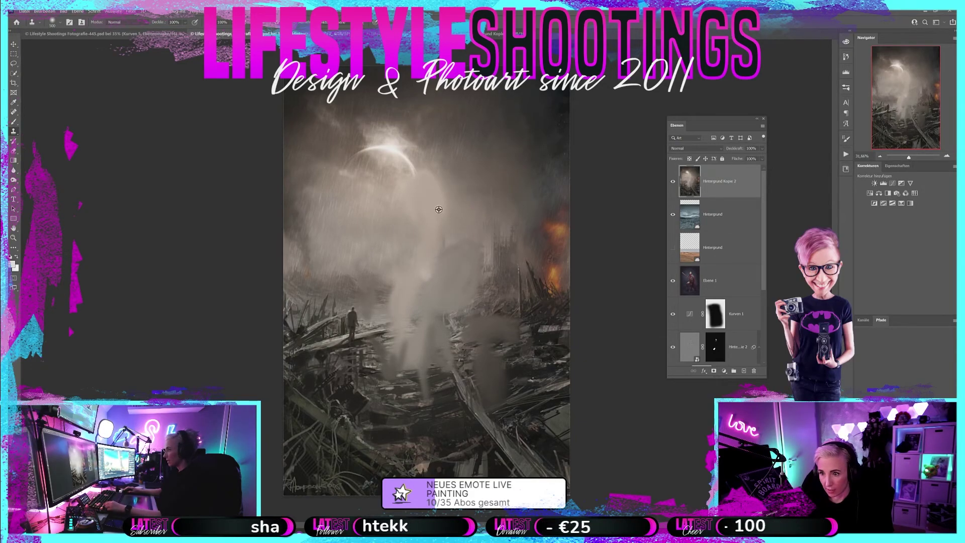
pyautogui.moveTo(442, 179)
pyautogui.mouseDown()
pyautogui.moveTo(431, 216)
pyautogui.moveTo(427, 176)
pyautogui.mouseUp()
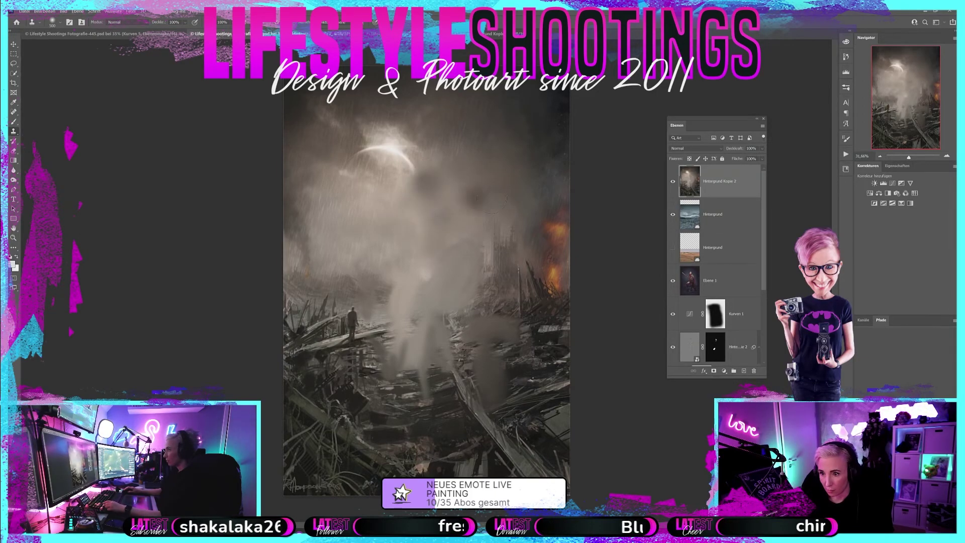
pyautogui.moveTo(464, 251); pyautogui.dragTo(448, 261)
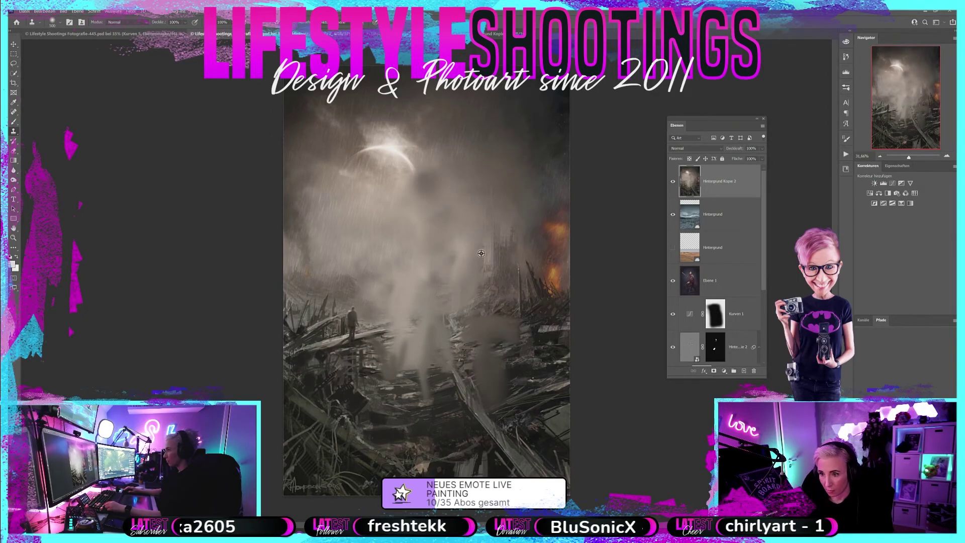
pyautogui.moveTo(417, 294); pyautogui.dragTo(410, 329)
pyautogui.hotkey('ctrl', 'z')
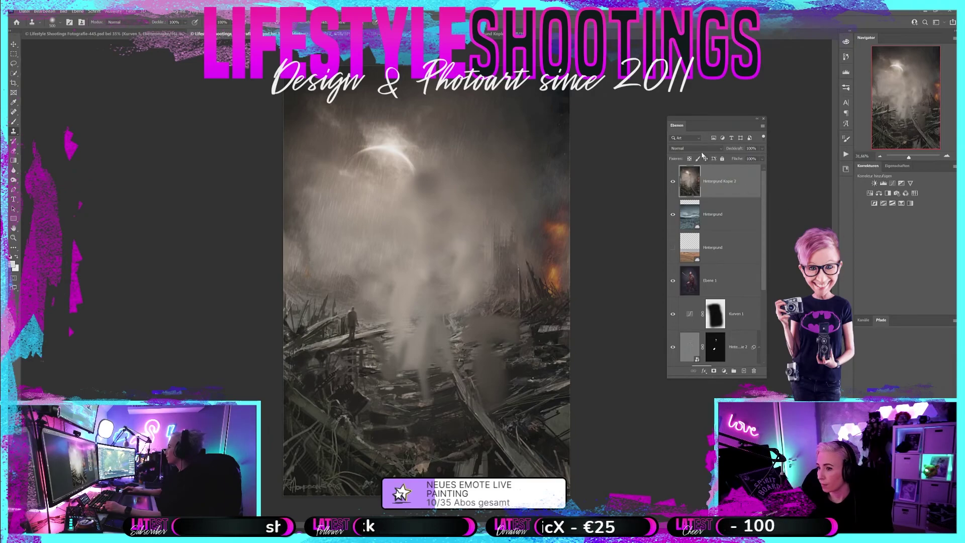
pyautogui.click(701, 149)
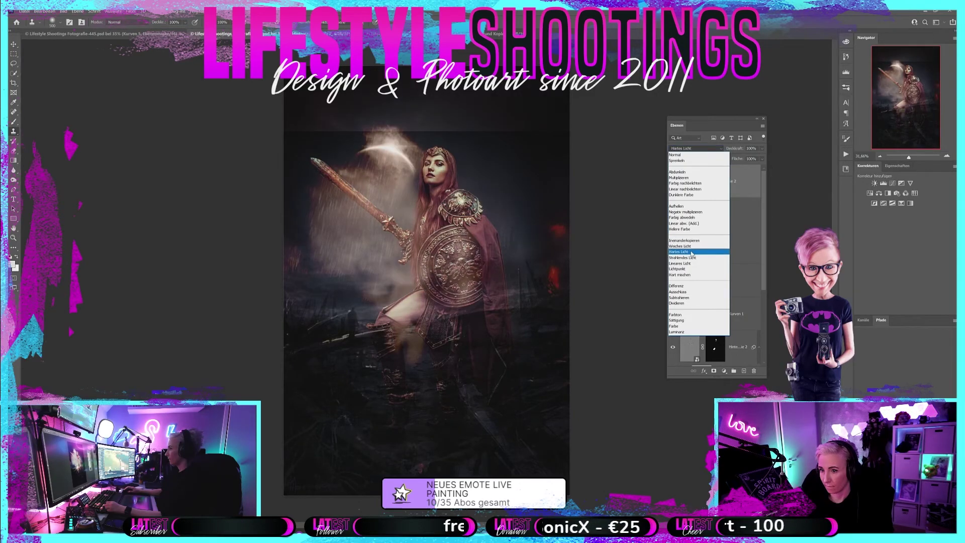
# - Set the ruins layer to Hartes Licht and toggle the fog and Hintergrund layers to compare
pyautogui.click(692, 252)
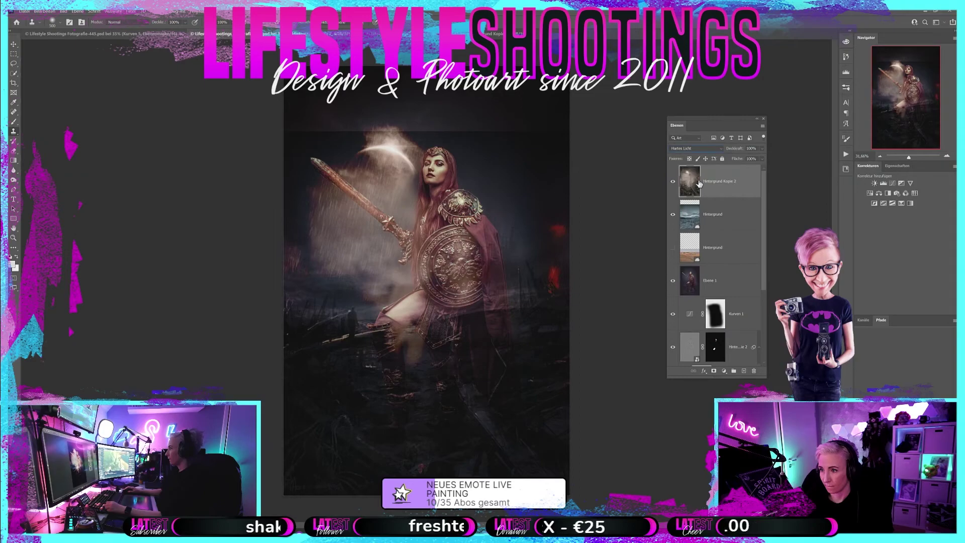
pyautogui.click(672, 184)
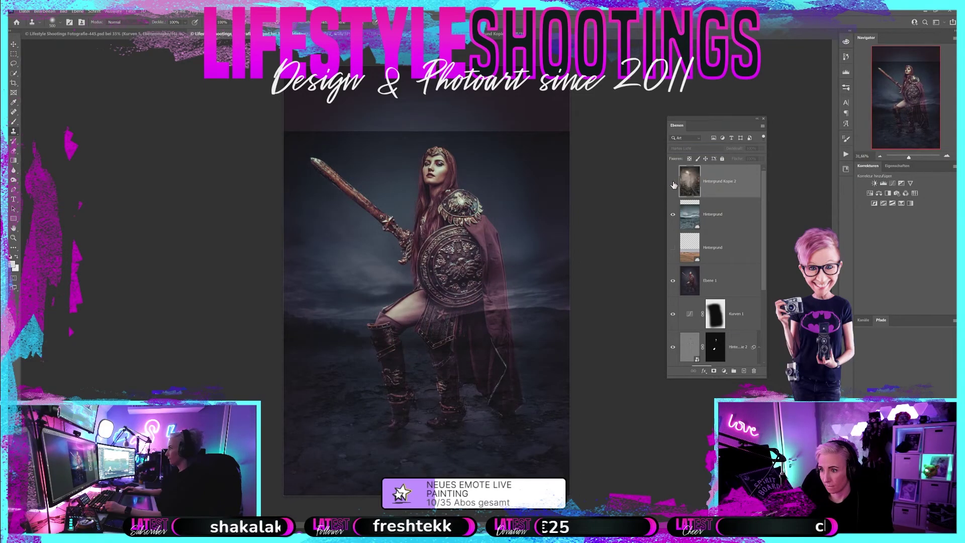
pyautogui.click(673, 182)
pyautogui.click(673, 214)
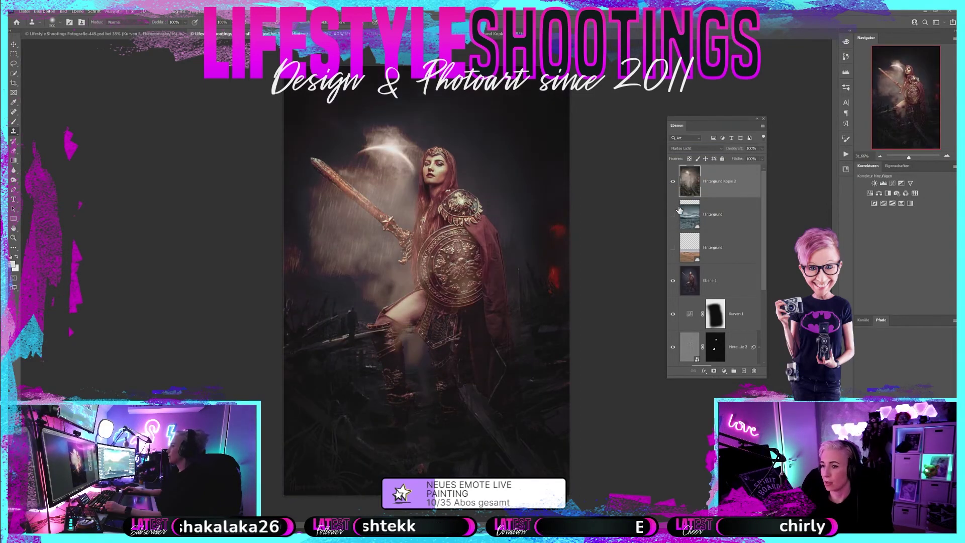
pyautogui.click(671, 183)
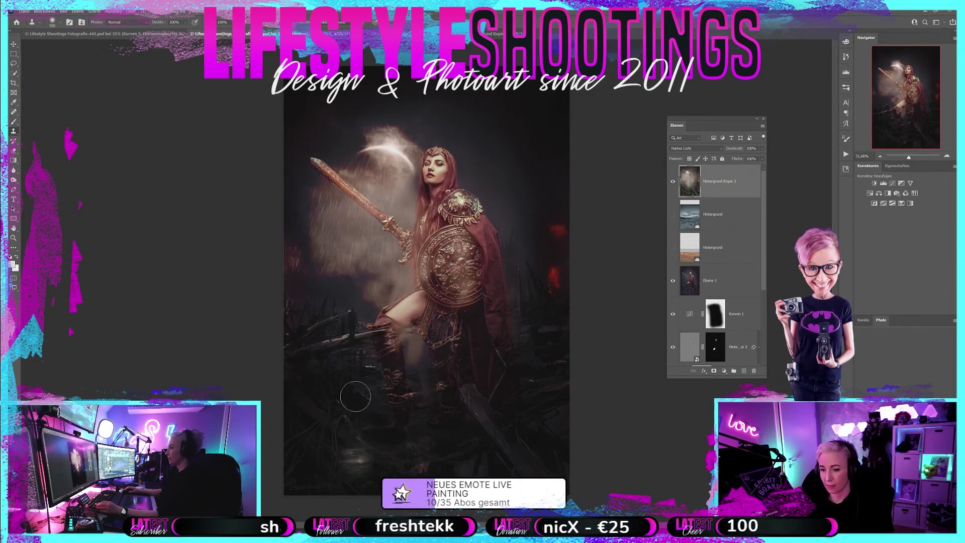
# - Shift the smoke and light-arc overlay up and slightly right, then commit
pyautogui.hotkey('ctrl', 't')
pyautogui.moveTo(468, 301); pyautogui.dragTo(467, 281)
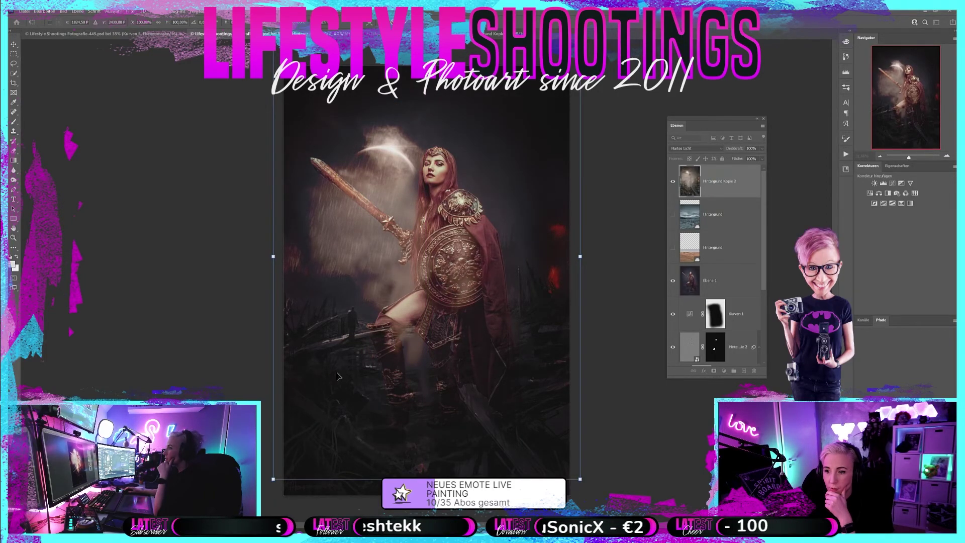
pyautogui.moveTo(393, 306)
pyautogui.mouseDown()
pyautogui.moveTo(393, 279)
pyautogui.moveTo(415, 257)
pyautogui.mouseUp()
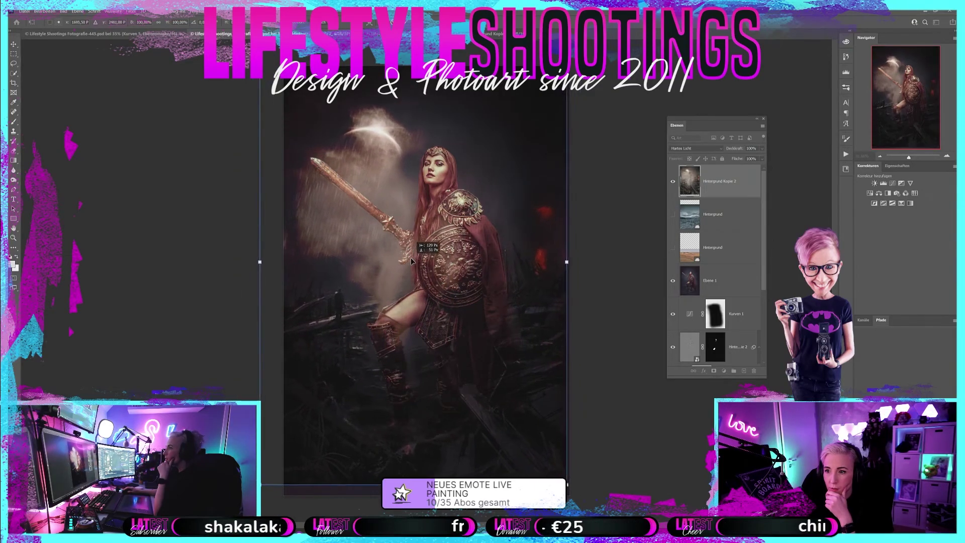
pyautogui.moveTo(415, 257); pyautogui.dragTo(432, 261)
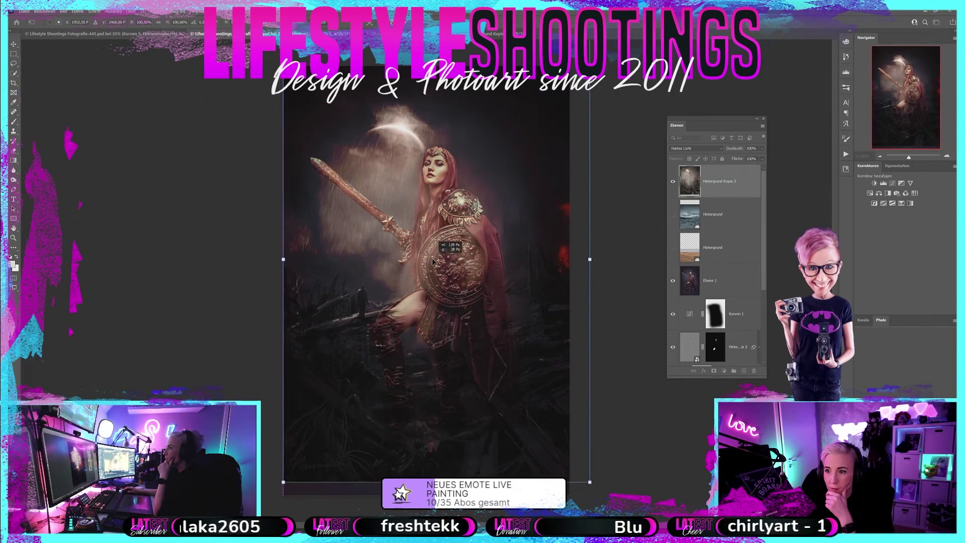
pyautogui.press('Return')
# - Compare the two Hintergrund landscape layers and delete the second one
pyautogui.click(673, 214)
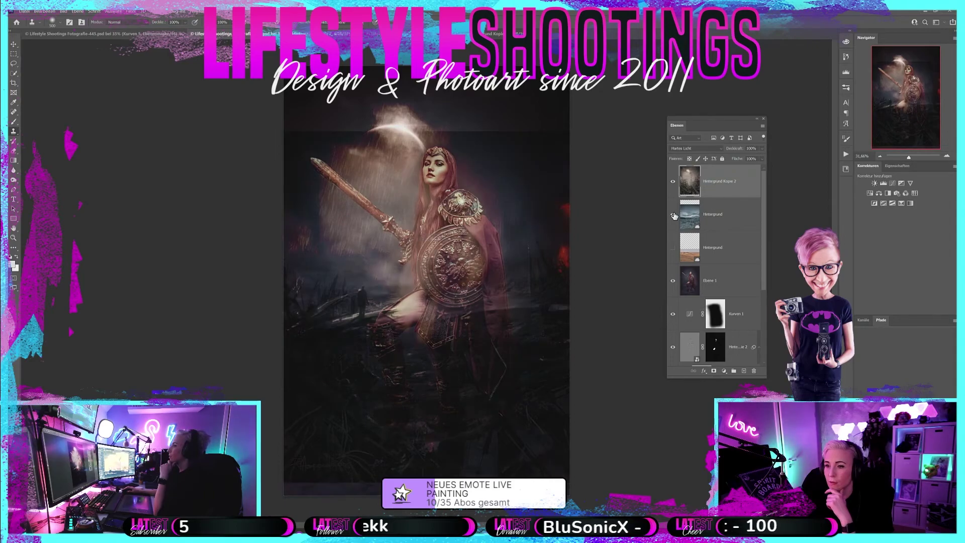
pyautogui.click(673, 215)
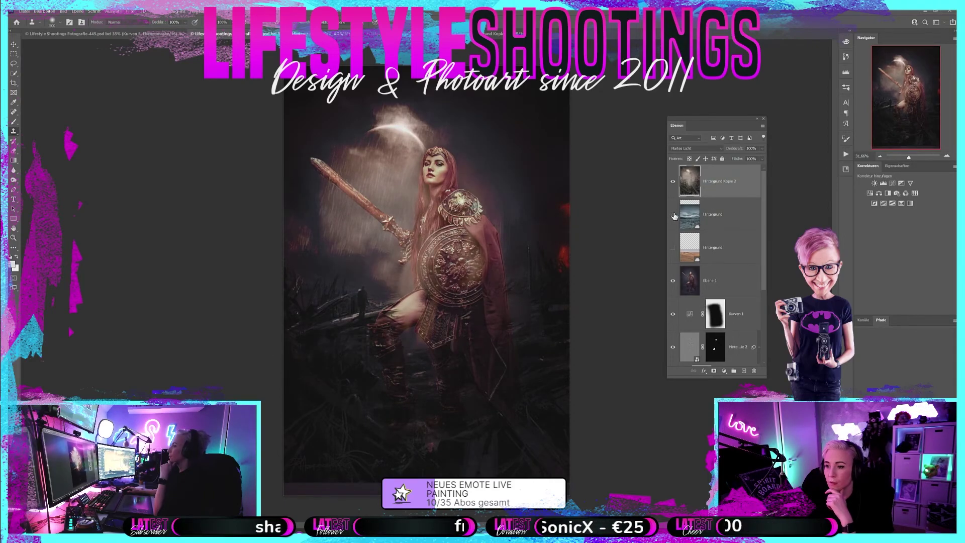
pyautogui.click(673, 247)
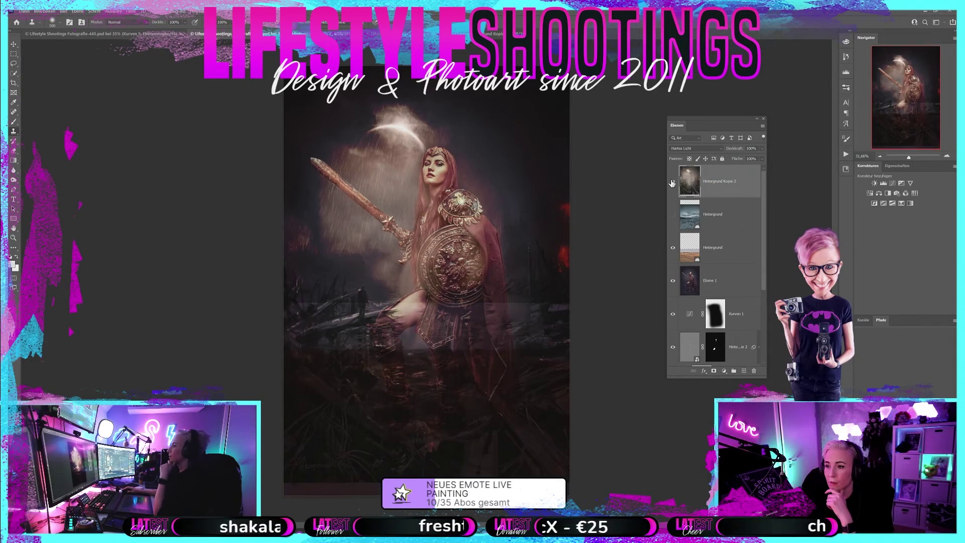
pyautogui.click(672, 181)
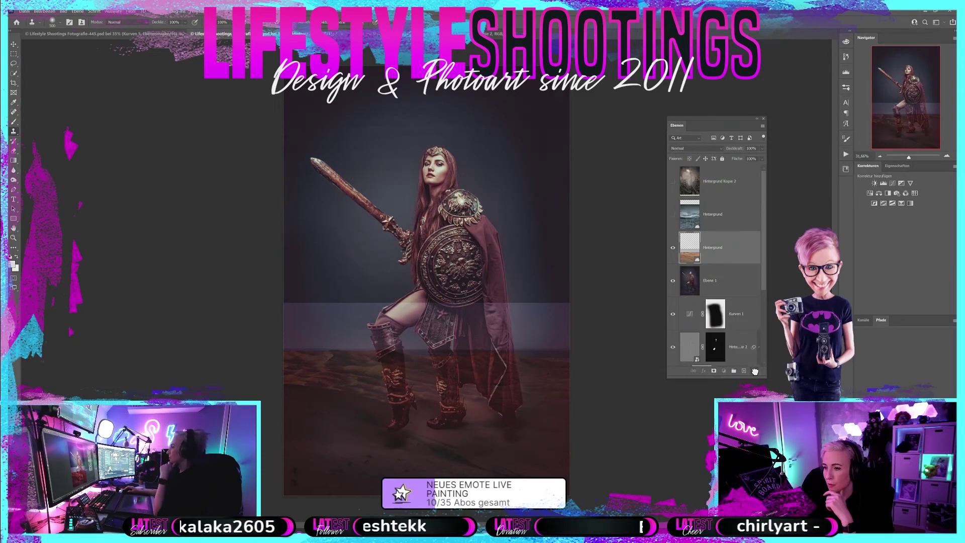
pyautogui.moveTo(716, 256); pyautogui.dragTo(753, 370)
# - Restore Hintergrund and Hintergrund Kopie 2 visibility, comparing with the dark landscape hidden
pyautogui.click(680, 213)
pyautogui.click(673, 214)
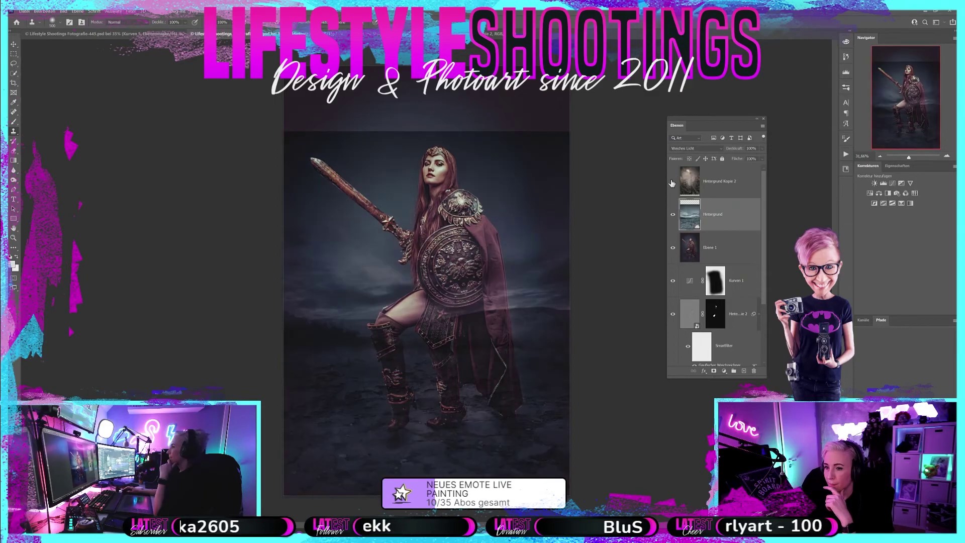
pyautogui.click(672, 182)
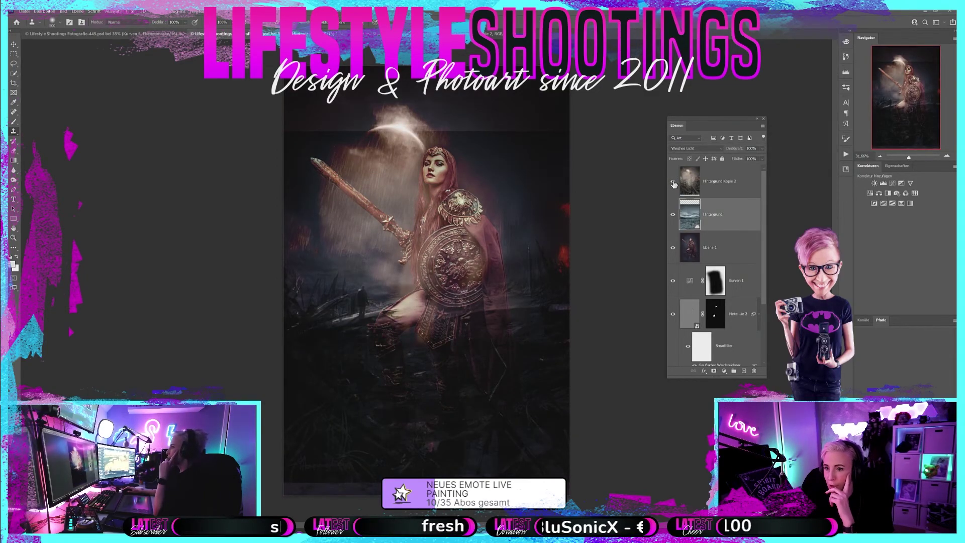
pyautogui.click(673, 214)
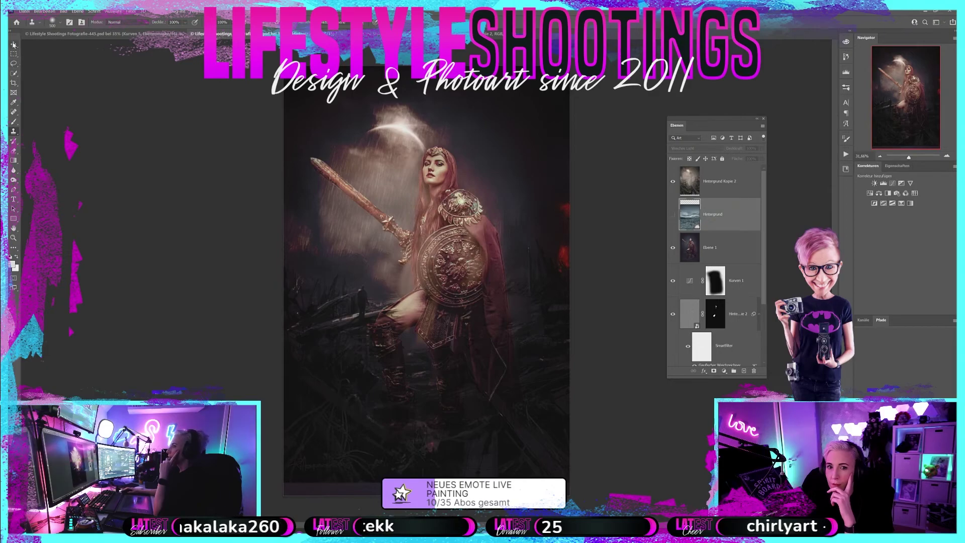
pyautogui.press('v')
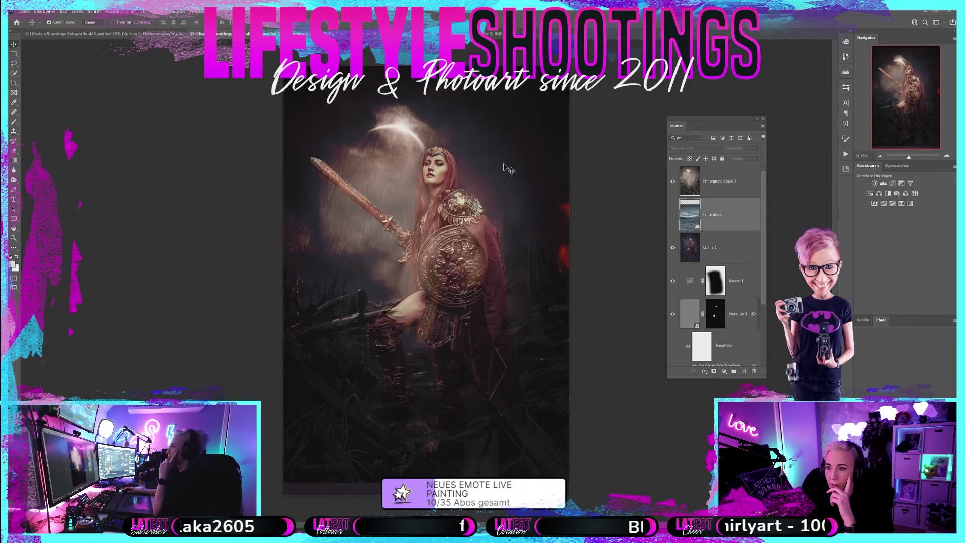
pyautogui.click(672, 184)
pyautogui.click(672, 214)
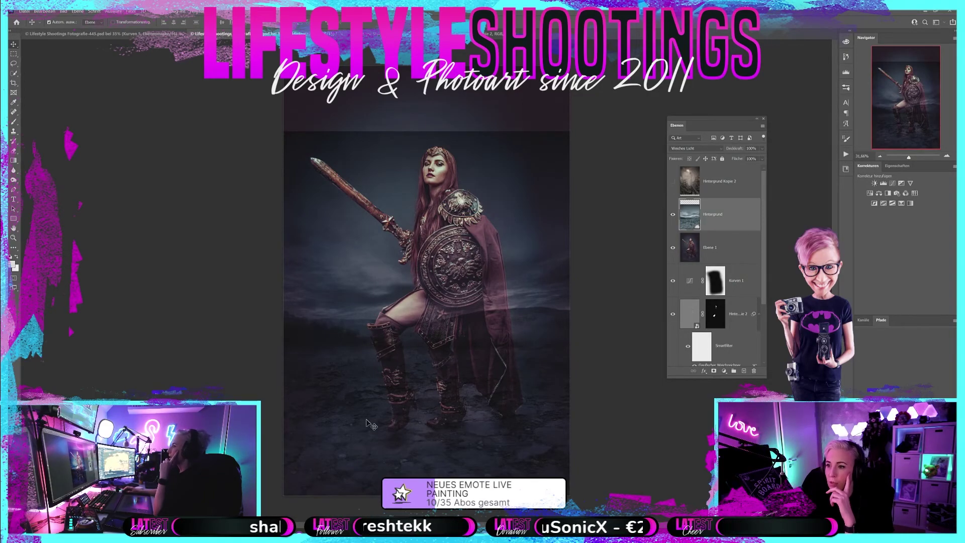
# - Show Hintergrund Kopie 2, toggle the rainy overlay to compare, then switch to the pillars document
pyautogui.click(708, 182)
pyautogui.click(673, 182)
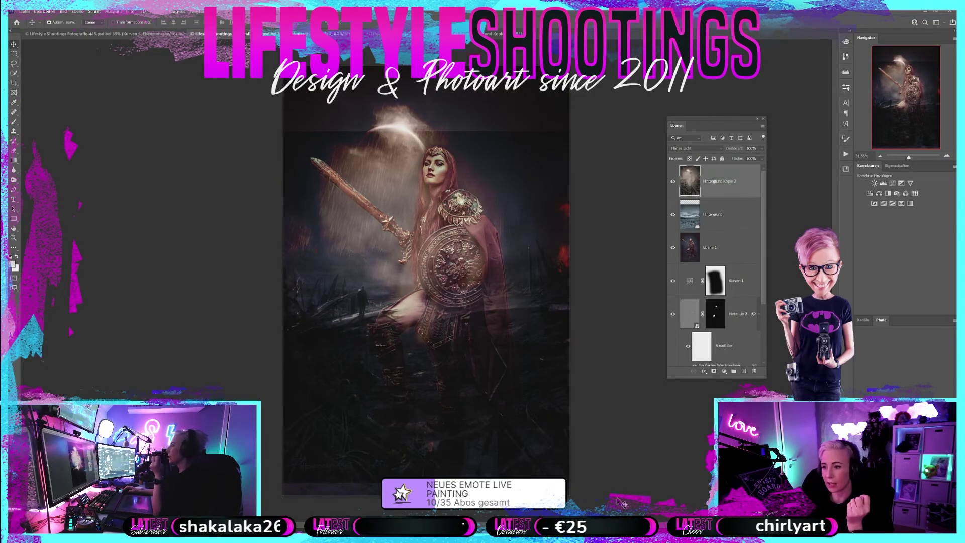
pyautogui.click(672, 183)
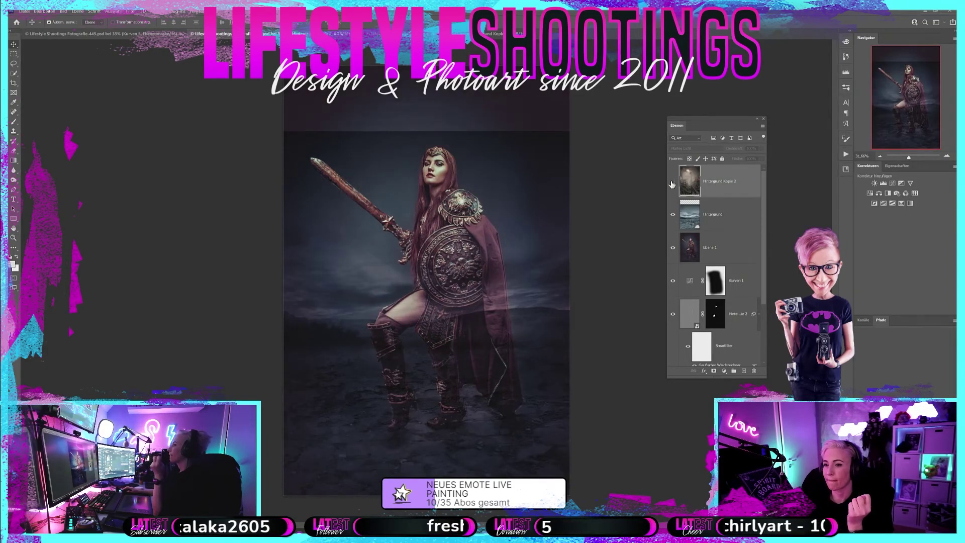
pyautogui.click(671, 184)
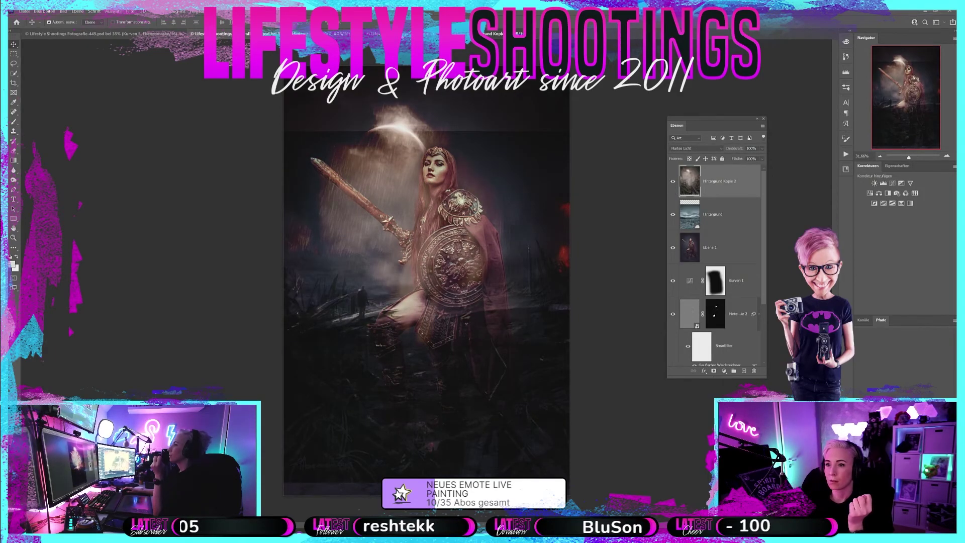
pyautogui.hotkey('ctrl', 'Tab')
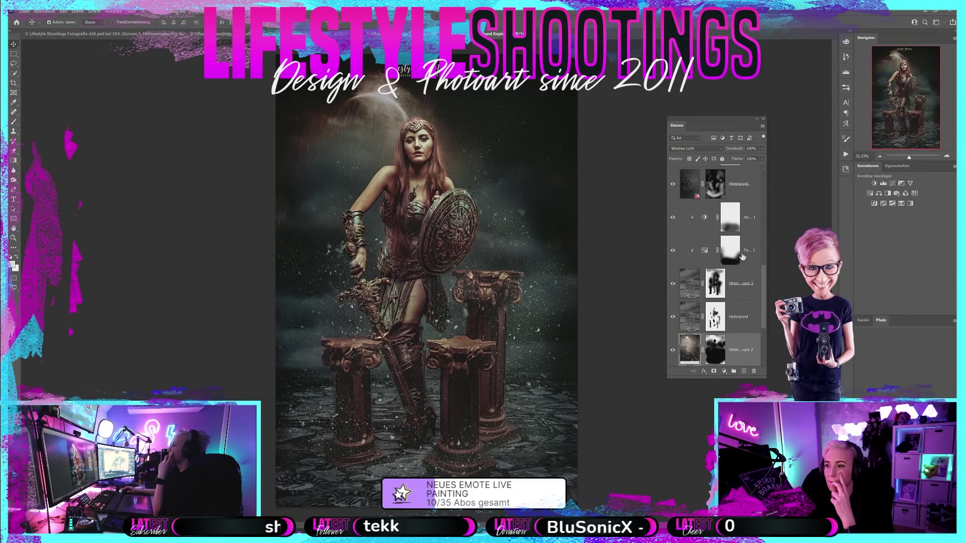
# - Scroll the pillars document's layers, then return to the sword-warrior document
pyautogui.scroll(-2, 743, 275)
pyautogui.scroll(-1, 737, 320)
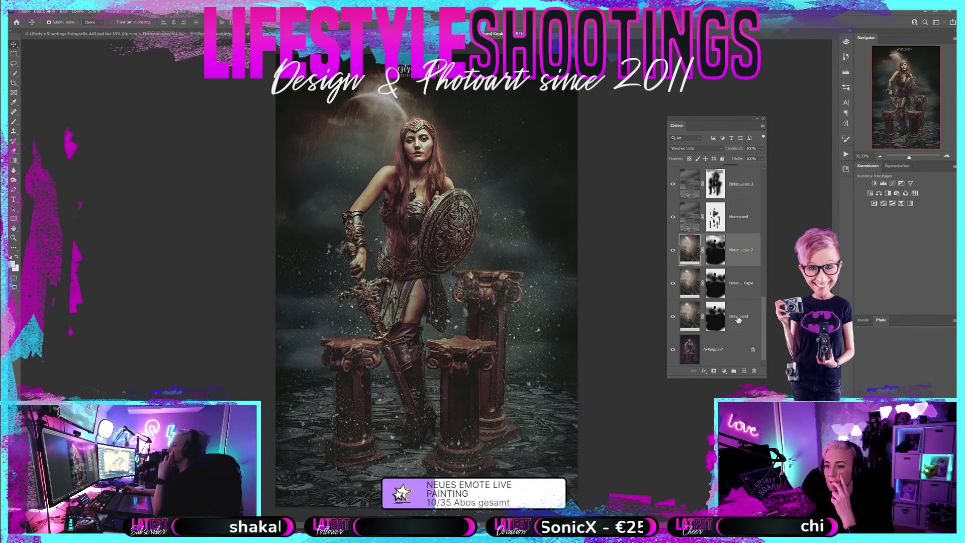
pyautogui.scroll(1, 737, 319)
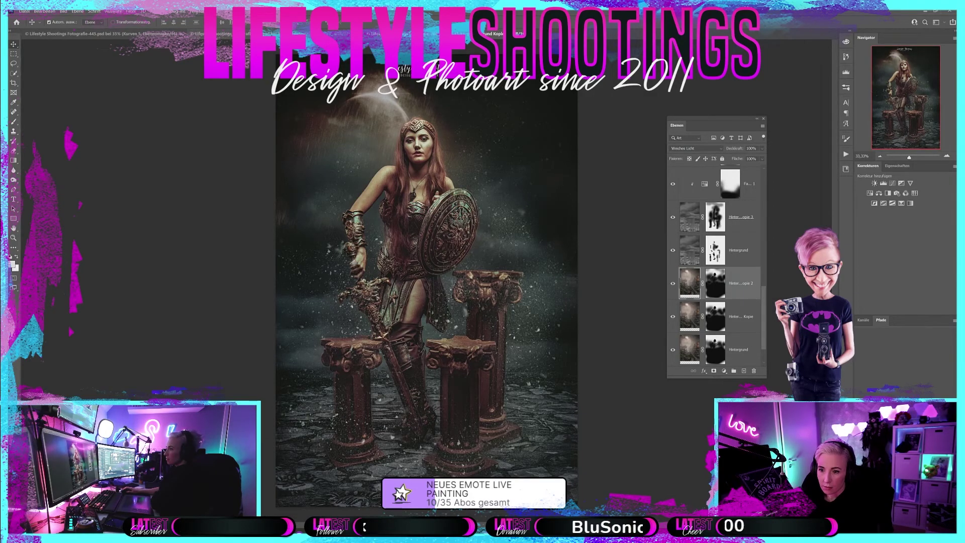
pyautogui.hotkey('ctrl', 'Tab')
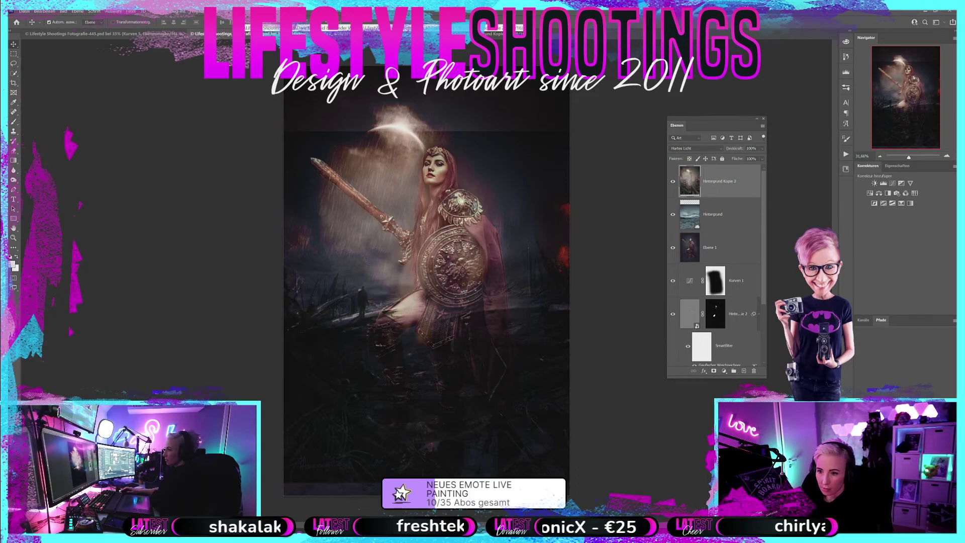
# - Hide the Hintergrund Kopie 2 overlay and add a white layer mask to the Hintergrund layer
pyautogui.click(672, 181)
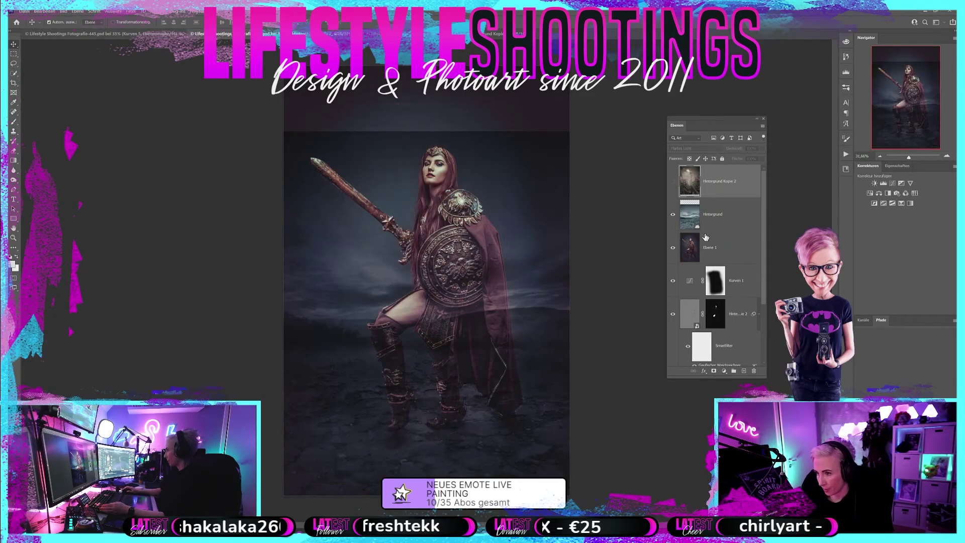
pyautogui.click(725, 224)
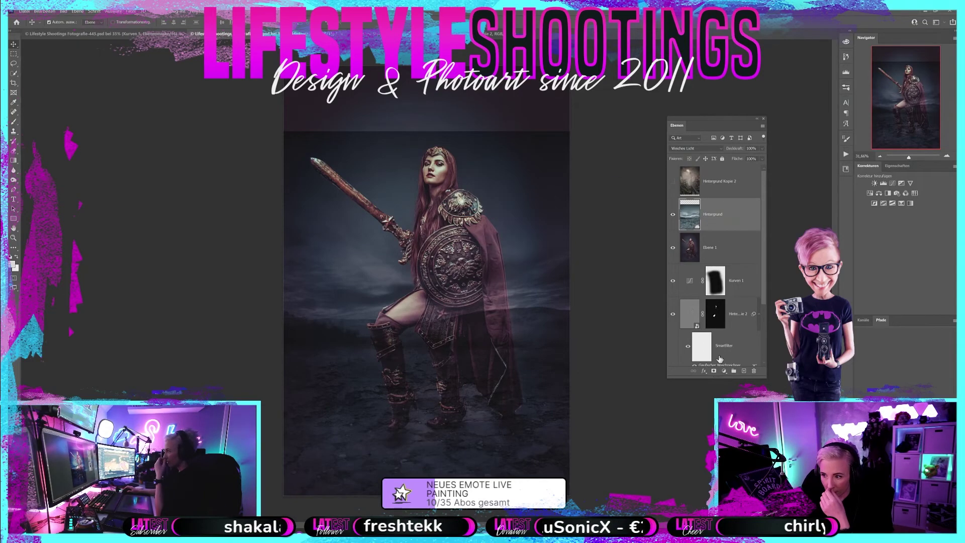
pyautogui.click(713, 372)
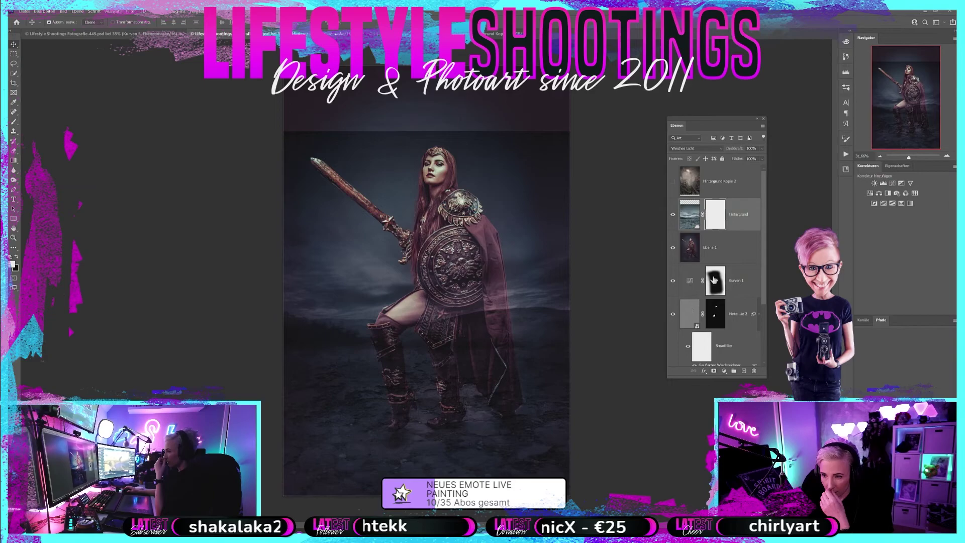
pyautogui.click(13, 121)
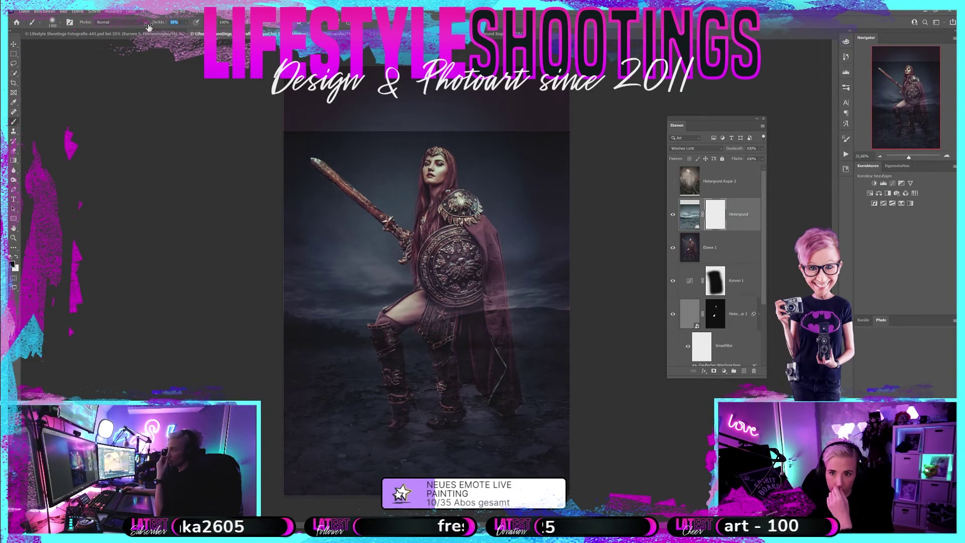
# - Paint the top of the Hintergrund mask black with a 31% opacity, size-1100 brush
pyautogui.moveTo(146, 26); pyautogui.dragTo(145, 28)
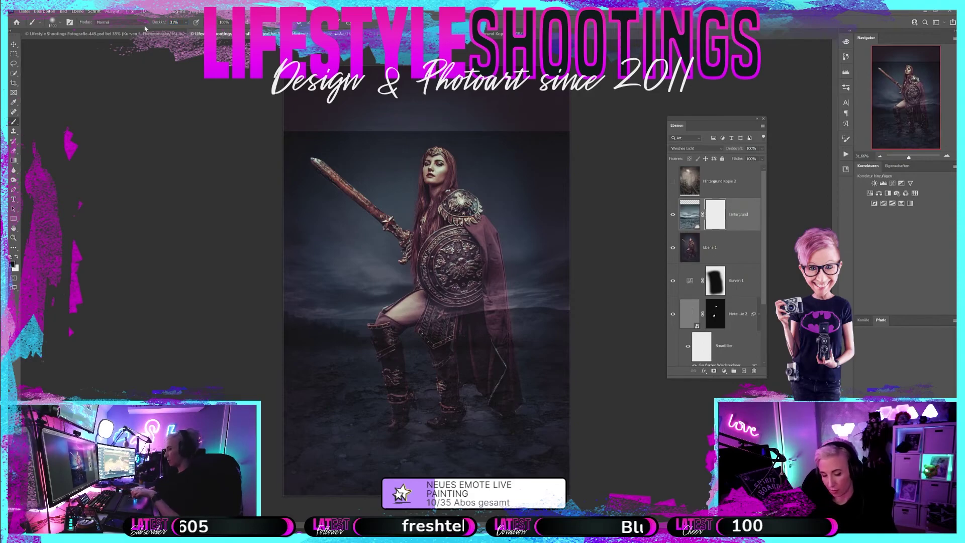
pyautogui.press('[')
pyautogui.press('[')
pyautogui.press('[')
pyautogui.moveTo(327, 125)
pyautogui.mouseDown()
pyautogui.moveTo(288, 139)
pyautogui.moveTo(591, 147)
pyautogui.mouseUp()
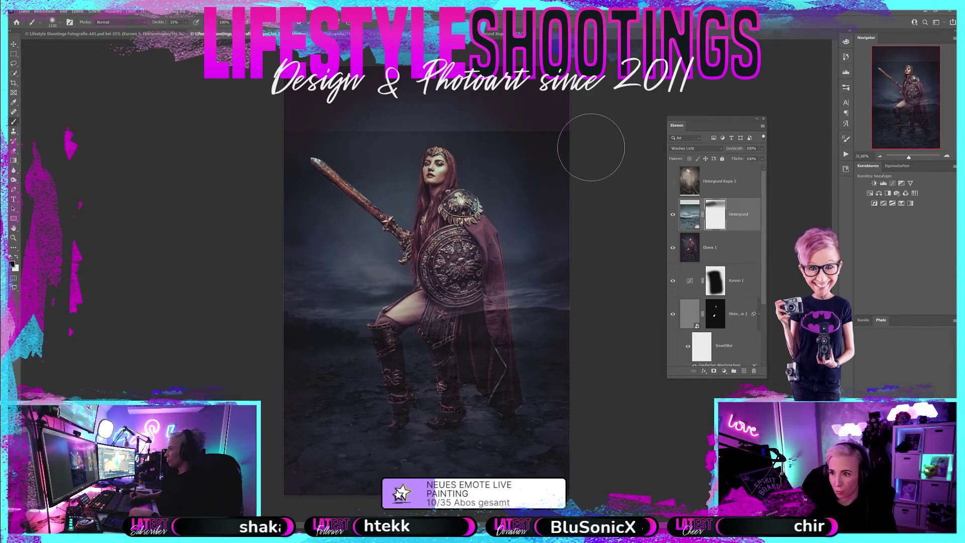
pyautogui.moveTo(522, 175)
pyautogui.mouseDown()
pyautogui.moveTo(269, 120)
pyautogui.moveTo(565, 126)
pyautogui.moveTo(308, 162)
pyautogui.moveTo(382, 182)
pyautogui.moveTo(530, 159)
pyautogui.moveTo(583, 133)
pyautogui.moveTo(540, 113)
pyautogui.moveTo(236, 114)
pyautogui.moveTo(794, 122)
pyautogui.moveTo(312, 119)
pyautogui.moveTo(420, 96)
pyautogui.mouseUp()
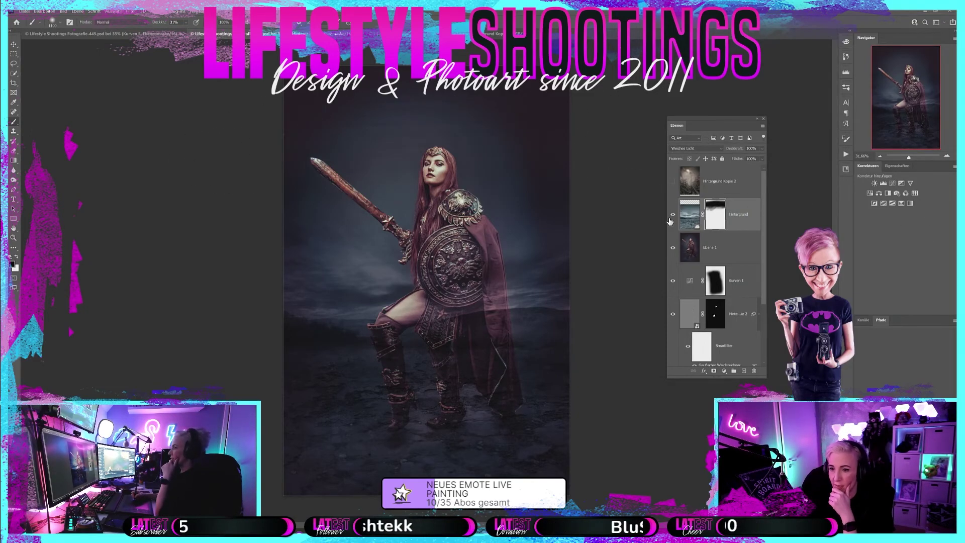
pyautogui.click(687, 217)
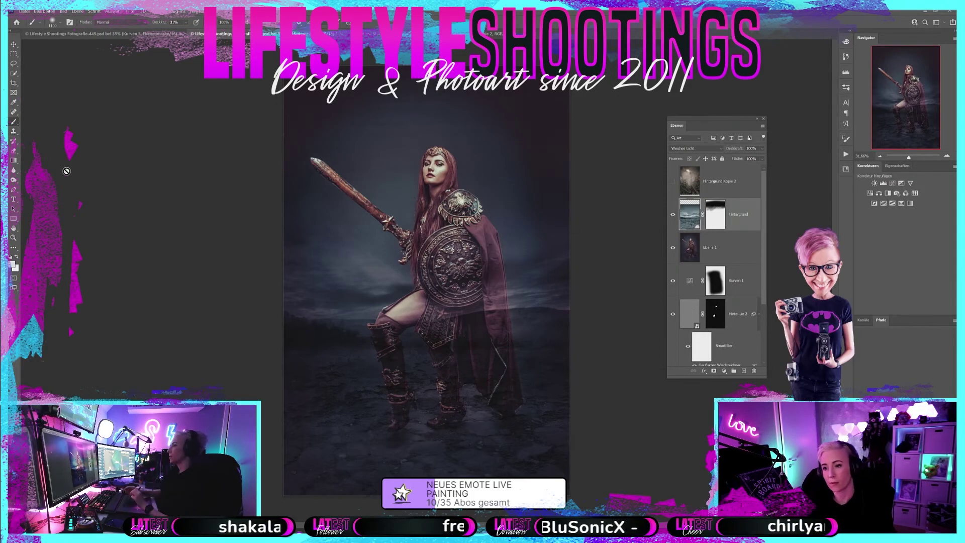
pyautogui.rightClick(14, 122)
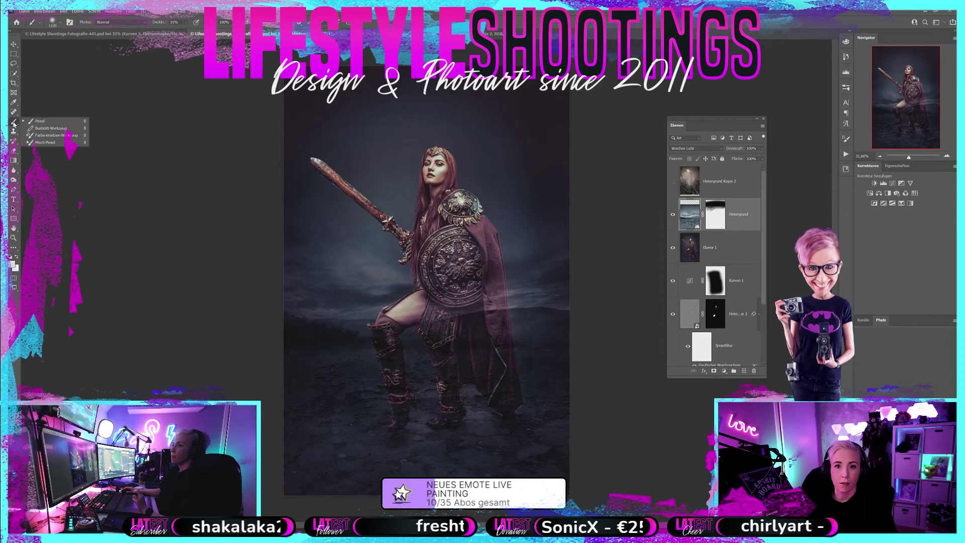
# - Switch to the Mixer Brush (Nass 50%), zoom to 90% on the legs, and move the Layers panel aside
pyautogui.click(46, 145)
pyautogui.click(913, 157)
pyautogui.moveTo(919, 96); pyautogui.dragTo(879, 103)
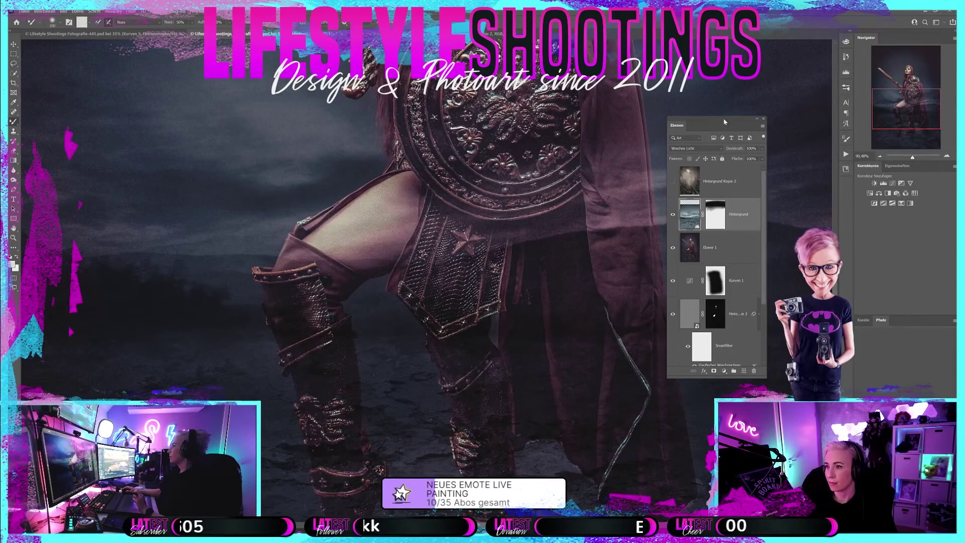
pyautogui.moveTo(724, 121)
pyautogui.mouseDown()
pyautogui.moveTo(142, 125)
pyautogui.moveTo(161, 128)
pyautogui.mouseUp()
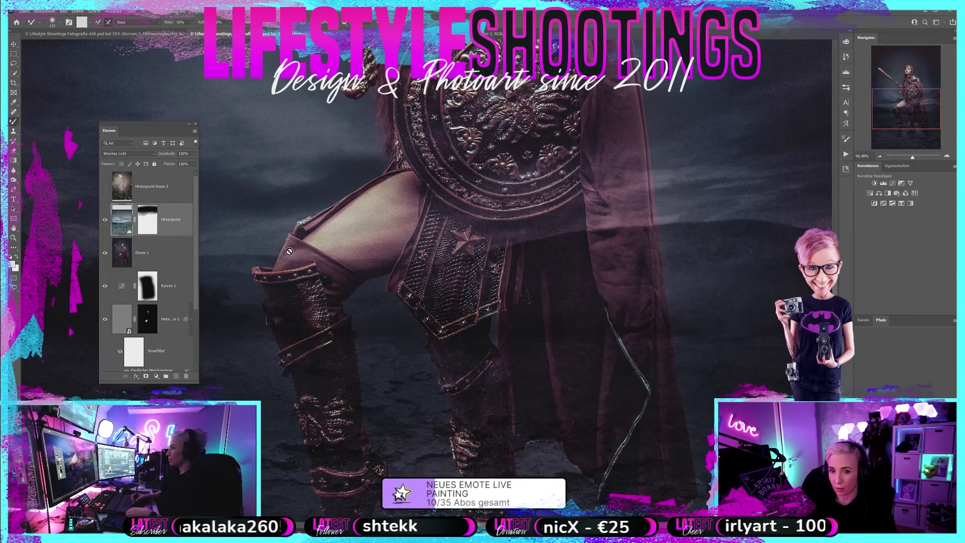
pyautogui.click(342, 246)
pyautogui.click(502, 218)
pyautogui.press(']')
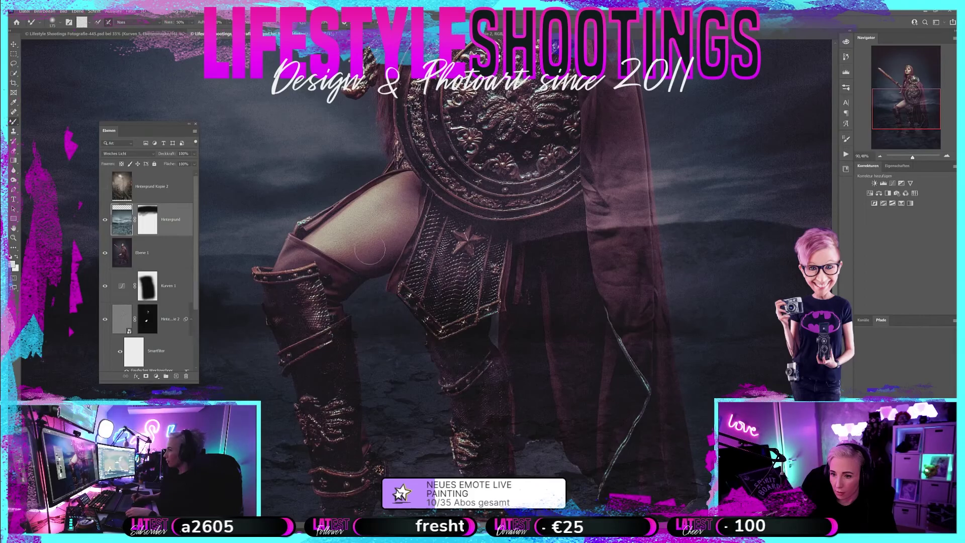
# - Blend the thigh-to-knee area and the cloak beside the shield with wet Mixer Brush strokes
pyautogui.moveTo(396, 187)
pyautogui.mouseDown()
pyautogui.moveTo(450, 350)
pyautogui.moveTo(484, 285)
pyautogui.mouseUp()
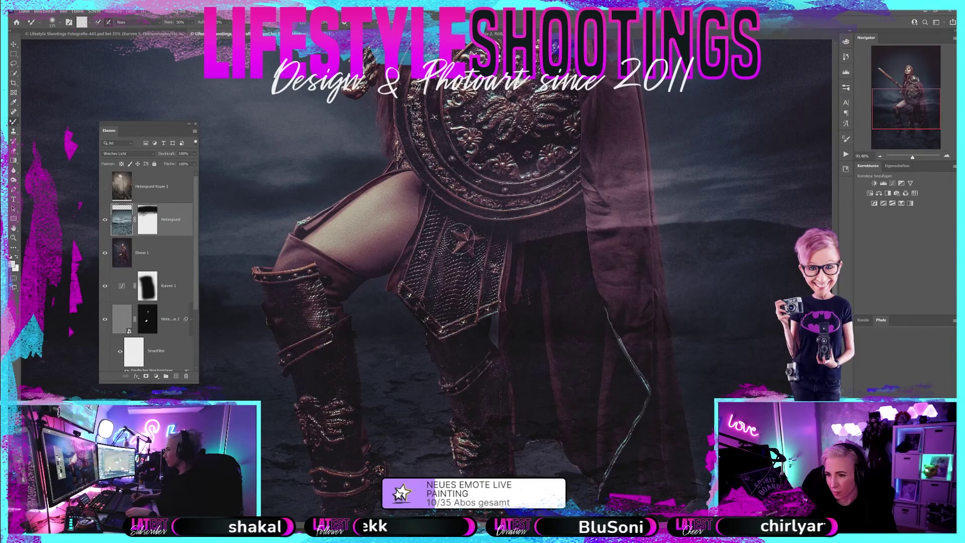
pyautogui.press(']')
pyautogui.press(']')
pyautogui.press(']')
pyautogui.moveTo(442, 157); pyautogui.dragTo(594, 161)
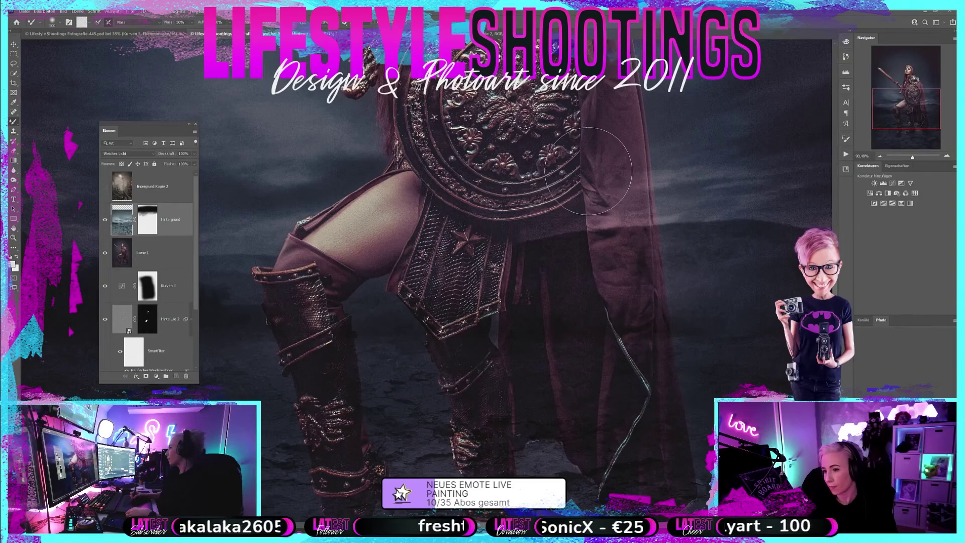
pyautogui.press('[')
pyautogui.press('[')
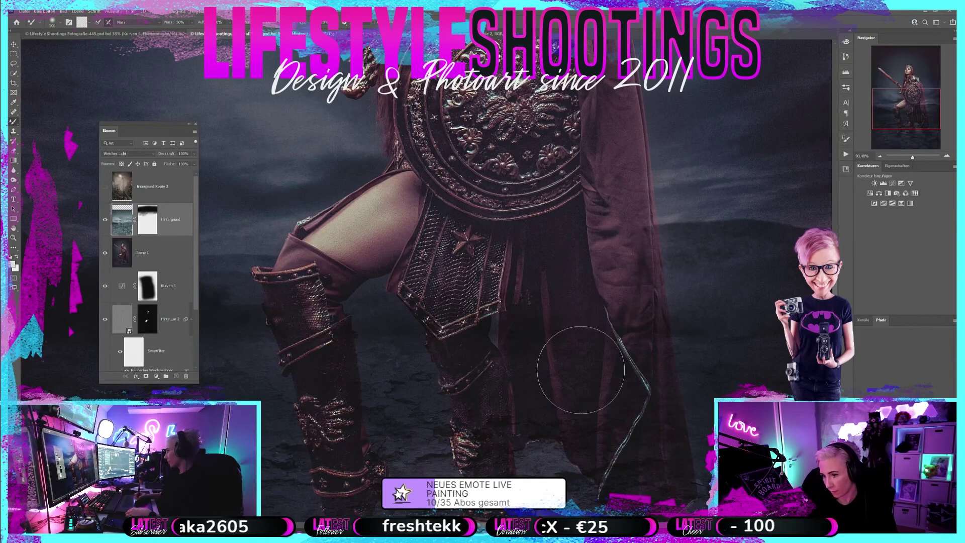
pyautogui.press('[')
pyautogui.press('[')
pyautogui.press('[')
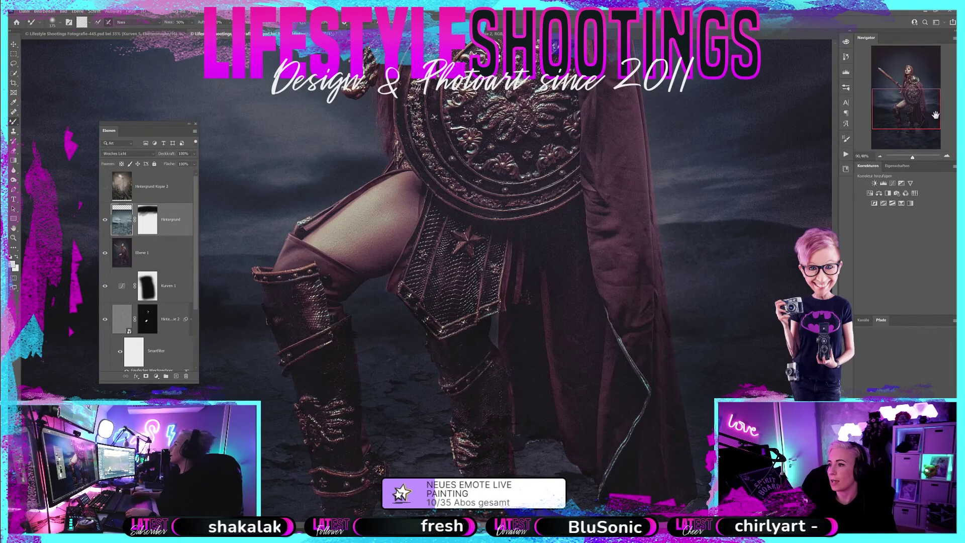
pyautogui.moveTo(924, 115)
pyautogui.mouseDown()
pyautogui.moveTo(924, 126)
pyautogui.moveTo(924, 118)
pyautogui.mouseUp()
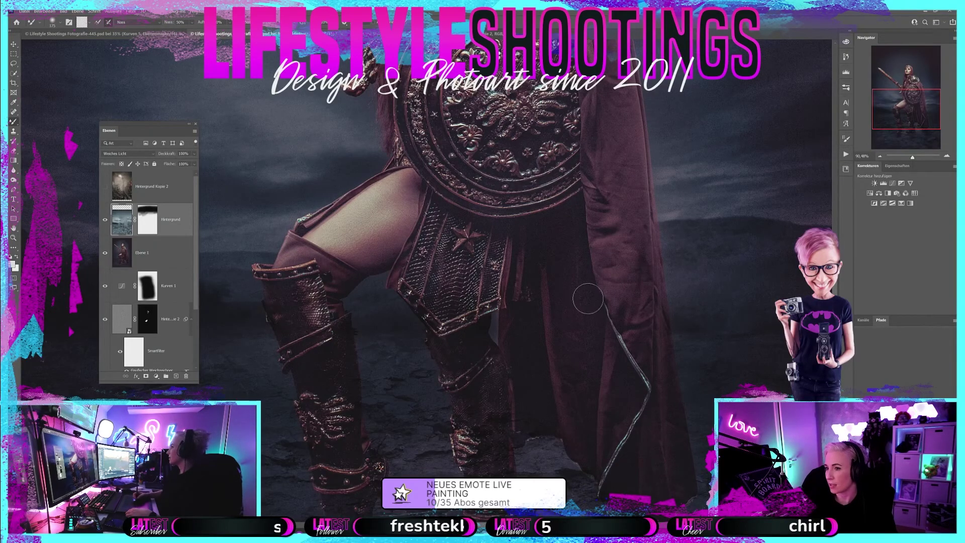
pyautogui.moveTo(930, 90); pyautogui.dragTo(930, 70)
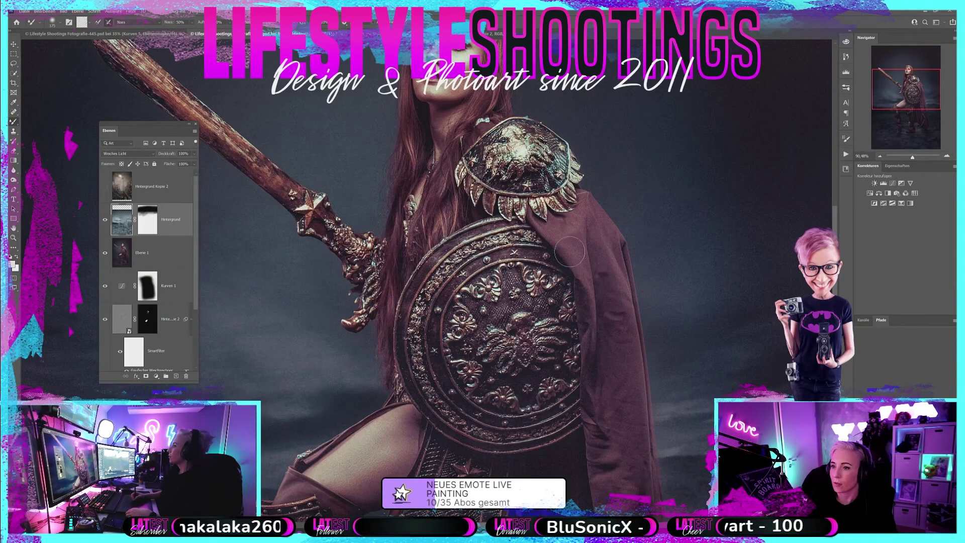
pyautogui.moveTo(248, 130); pyautogui.dragTo(248, 296)
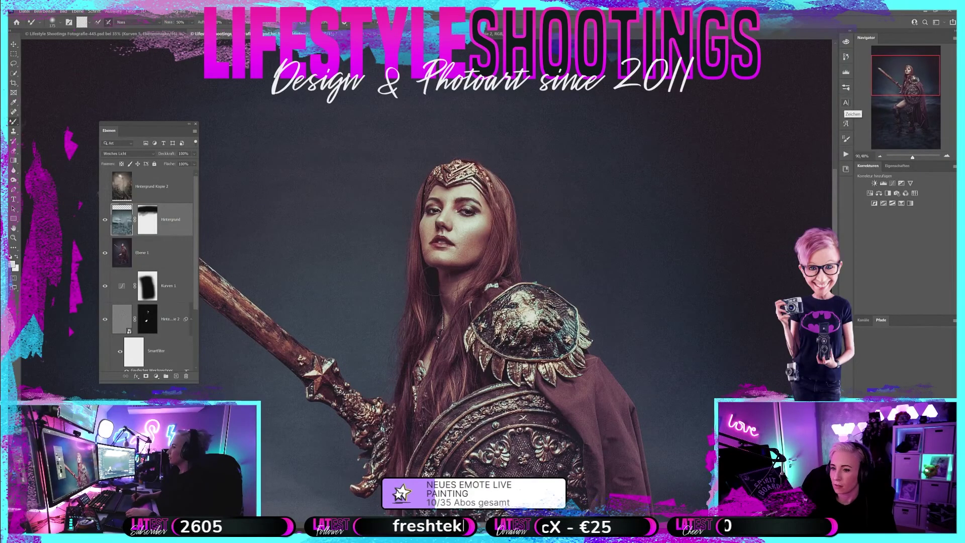
pyautogui.moveTo(899, 87); pyautogui.dragTo(895, 138)
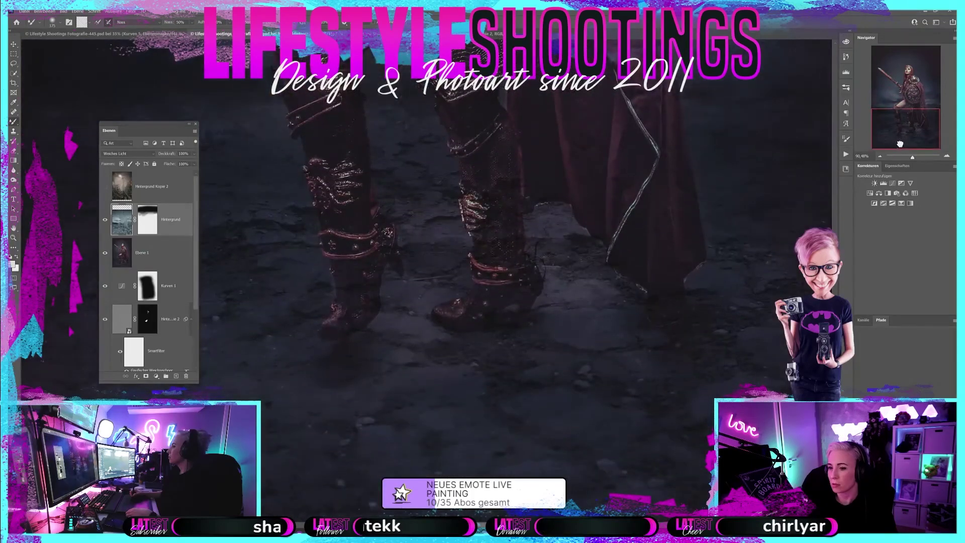
pyautogui.press('[')
pyautogui.press('[')
pyautogui.press('[')
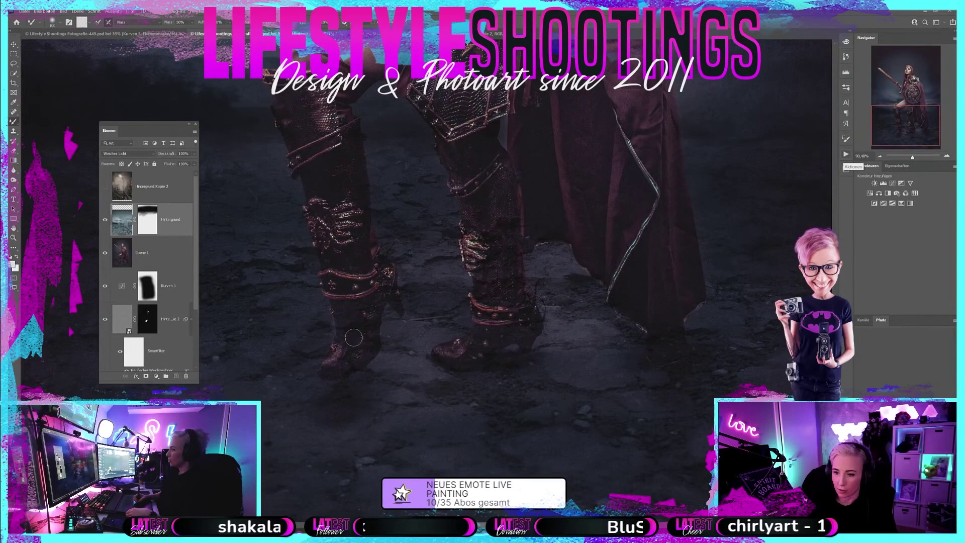
pyautogui.press(']')
pyautogui.press(']')
pyautogui.press(']')
pyautogui.press('[')
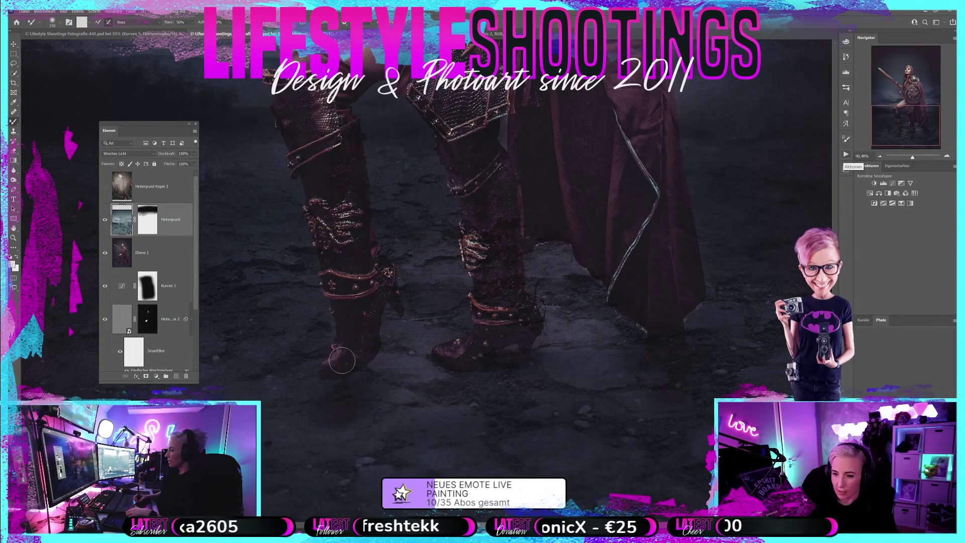
pyautogui.press('[')
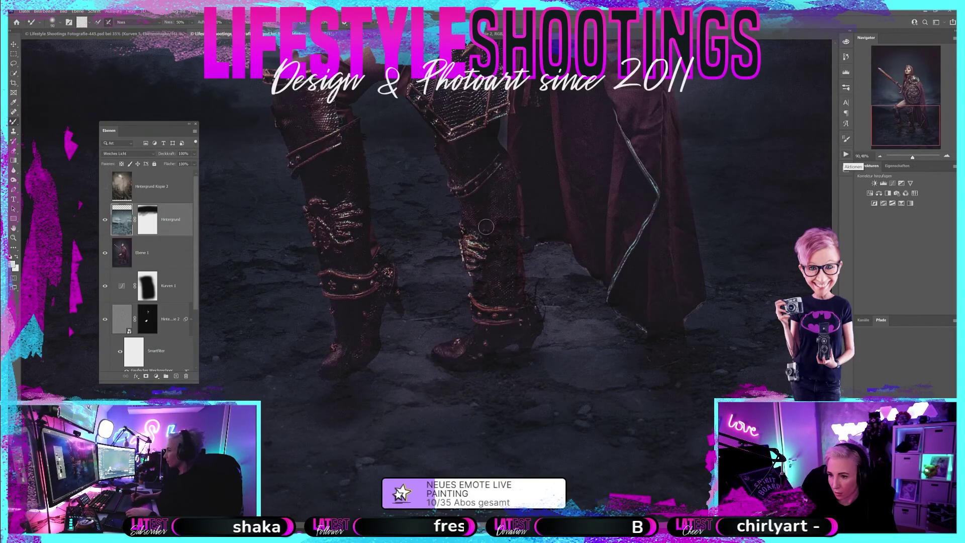
pyautogui.press(']')
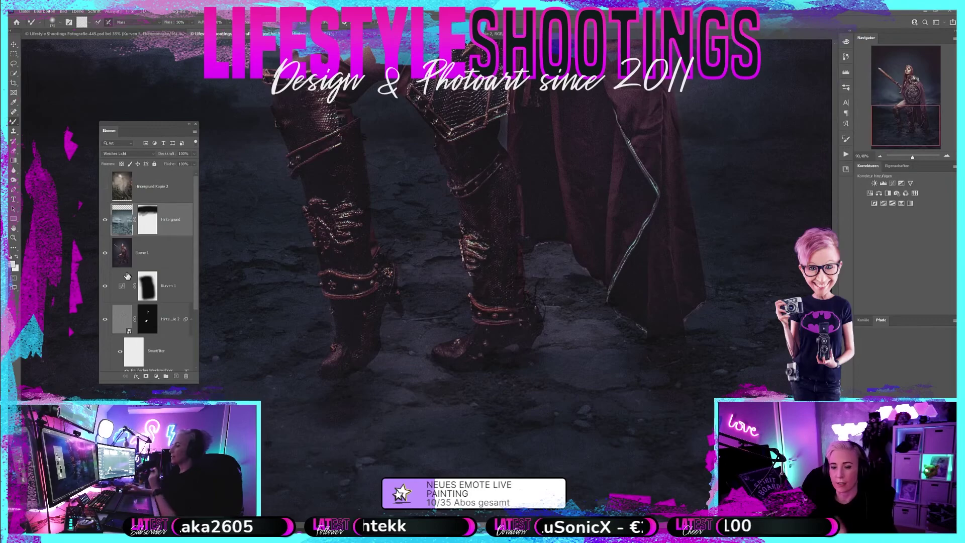
pyautogui.click(106, 220)
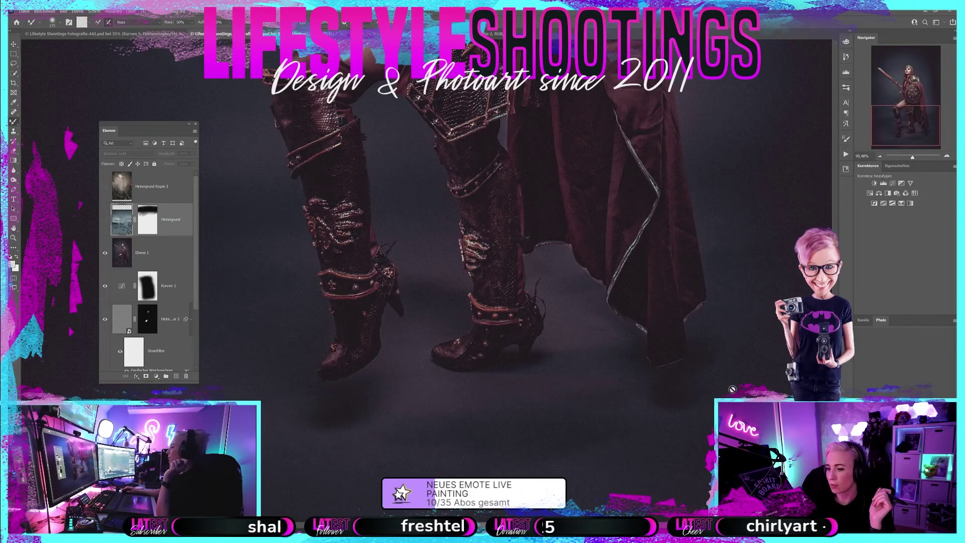
pyautogui.click(105, 220)
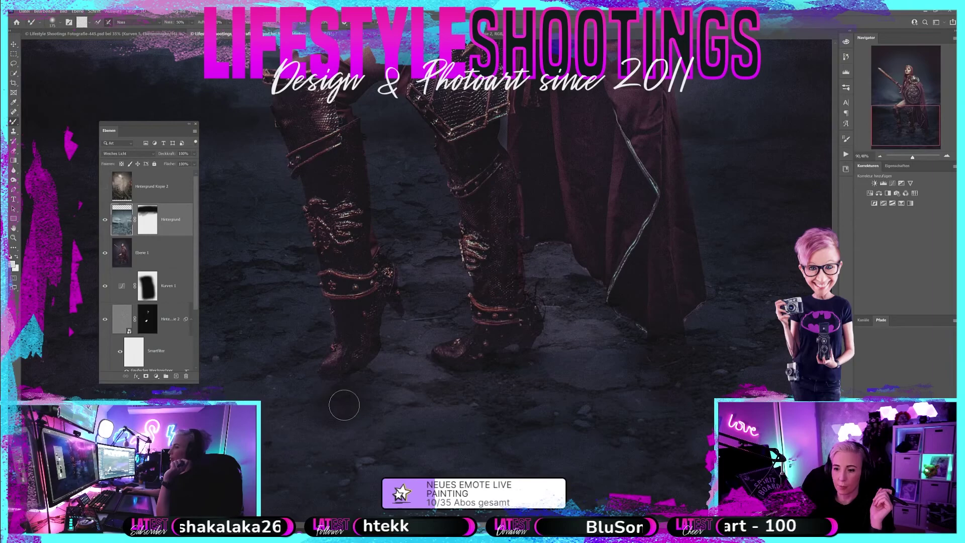
pyautogui.press('v')
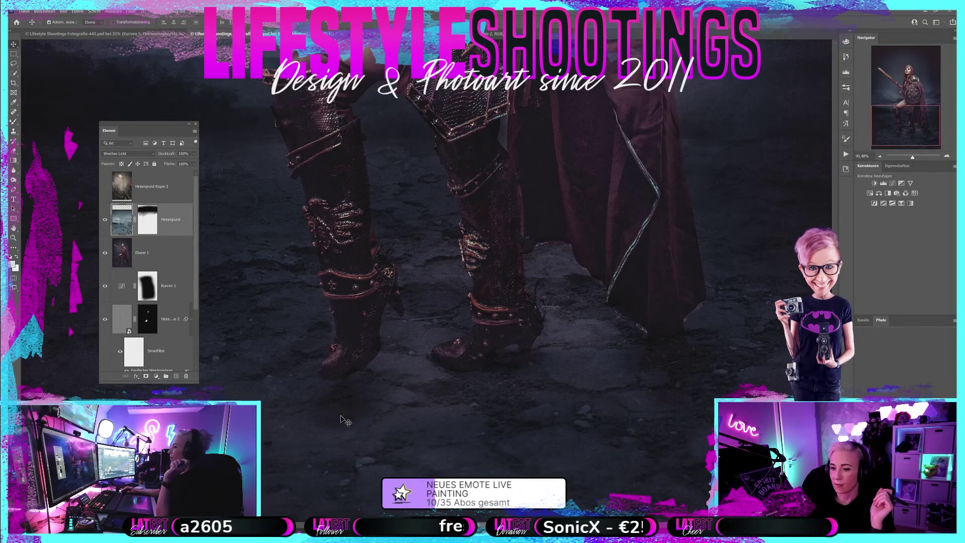
pyautogui.click(105, 222)
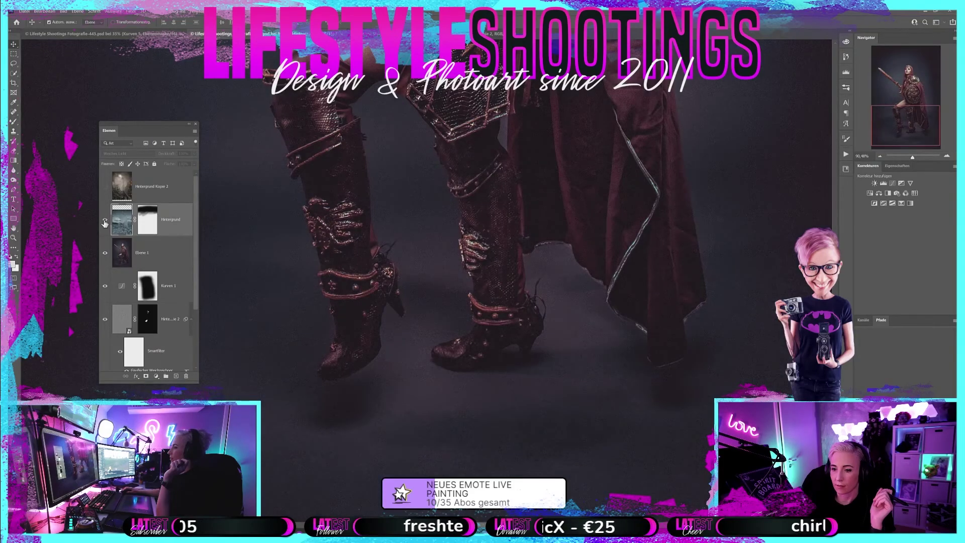
pyautogui.click(105, 221)
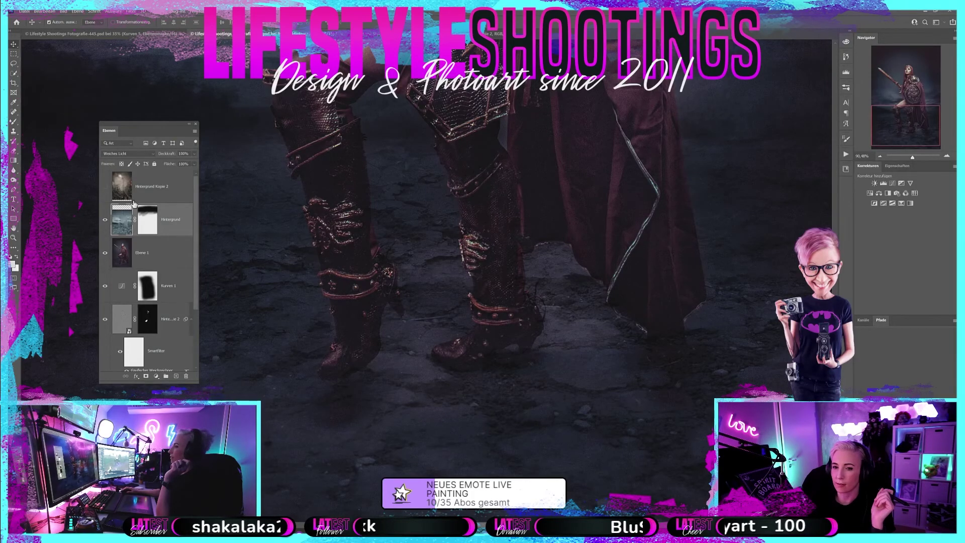
pyautogui.click(104, 221)
pyautogui.click(104, 221)
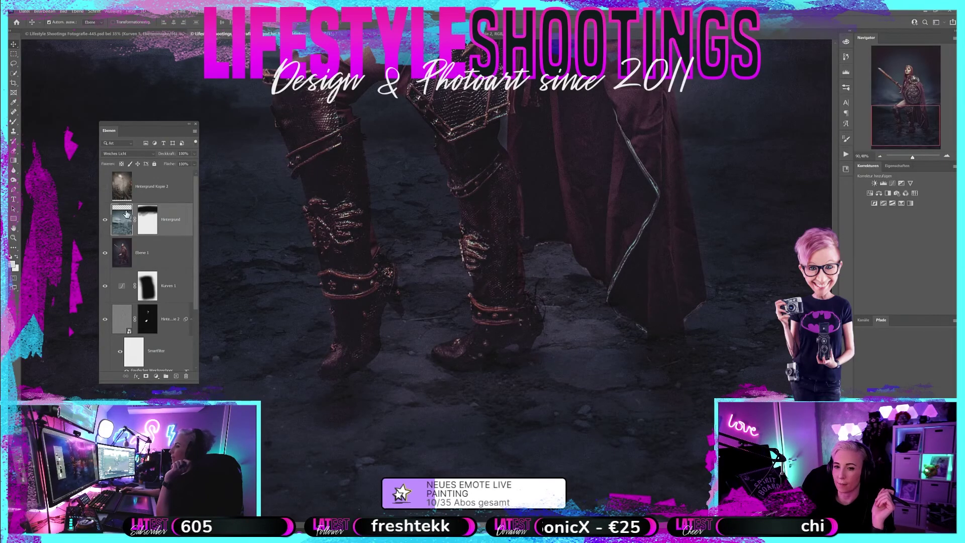
pyautogui.click(105, 221)
pyautogui.click(105, 221)
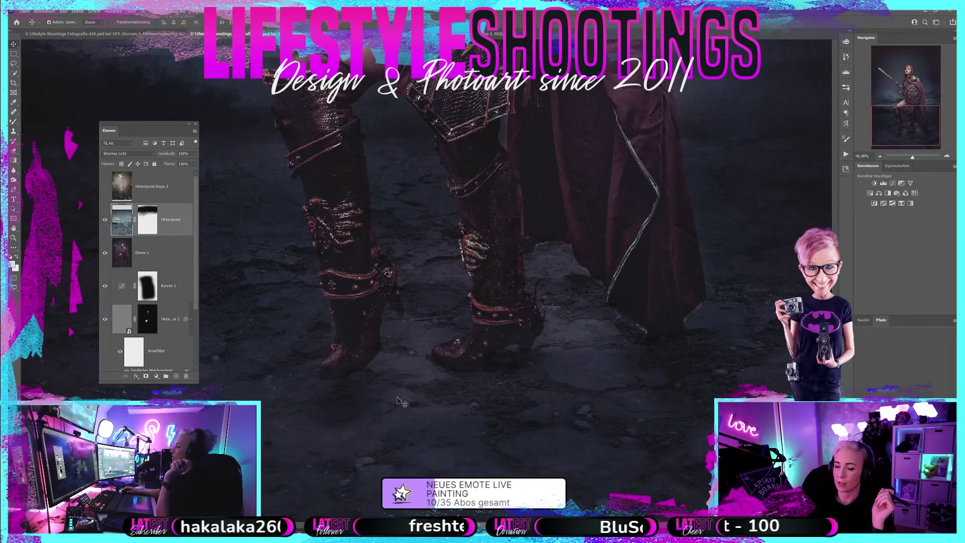
pyautogui.click(104, 224)
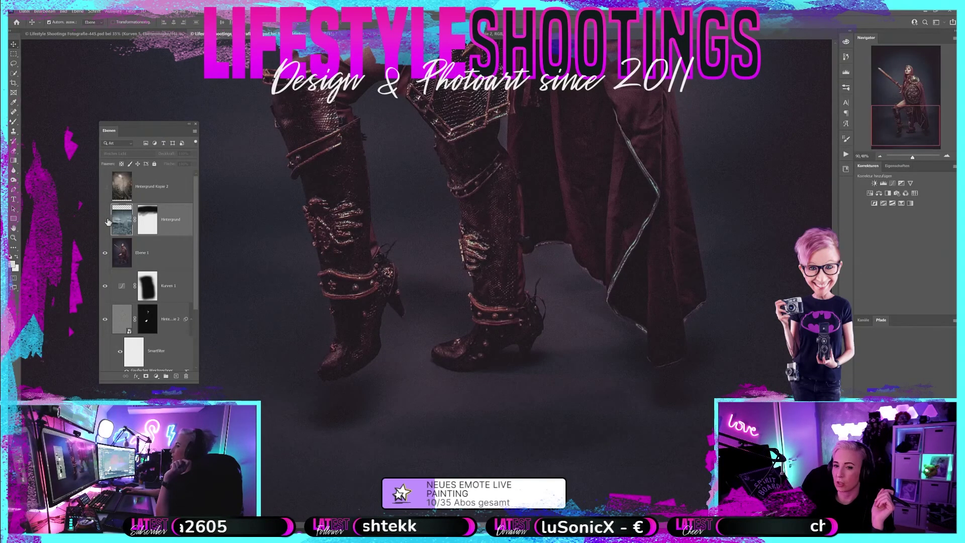
pyautogui.click(105, 222)
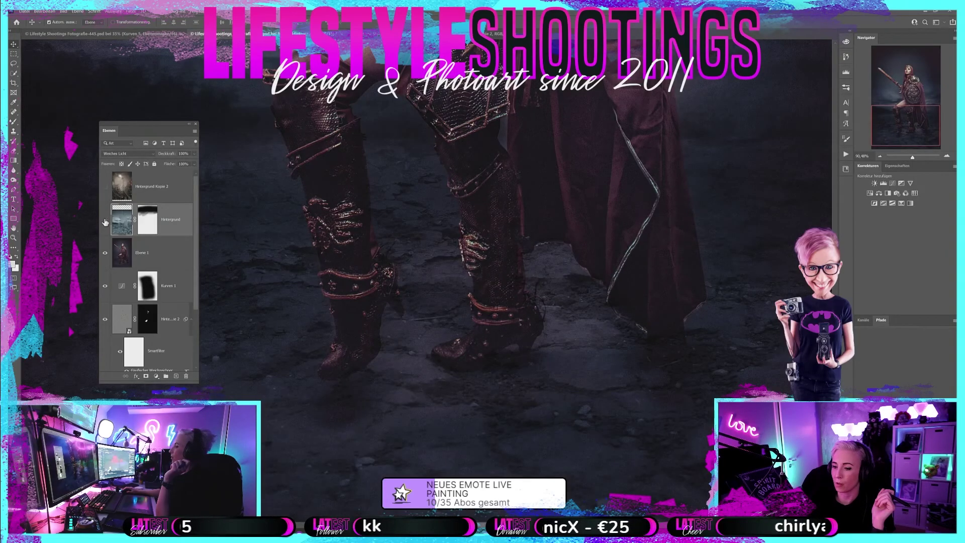
pyautogui.click(105, 221)
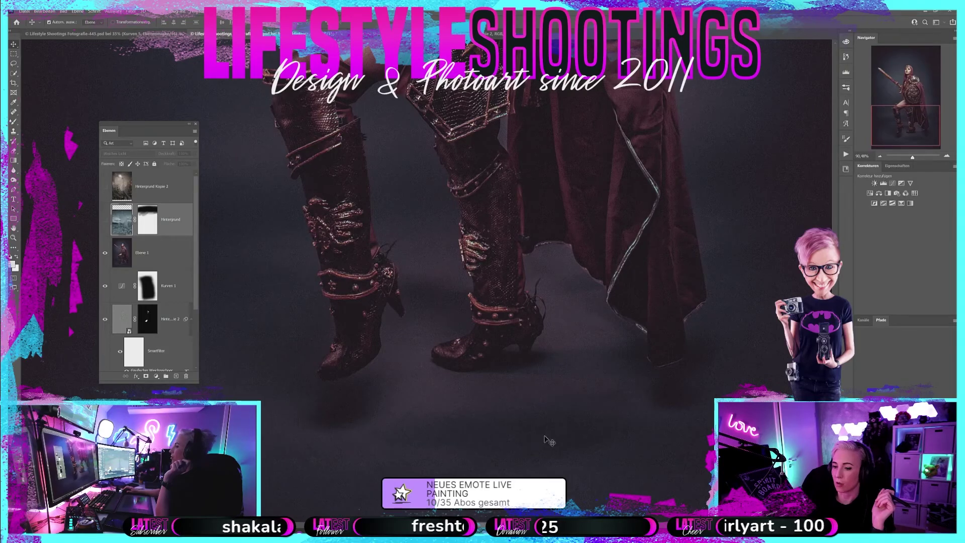
pyautogui.click(104, 220)
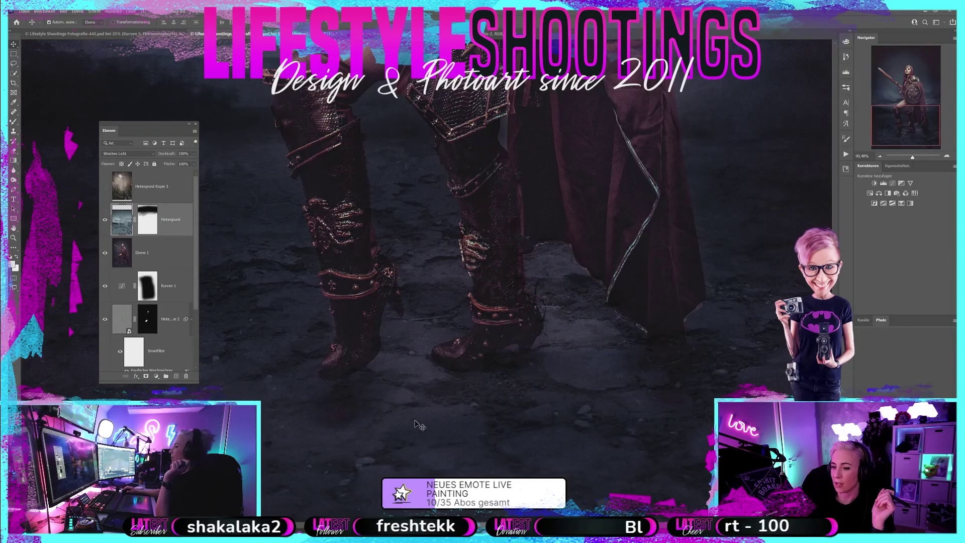
pyautogui.click(105, 220)
pyautogui.click(104, 220)
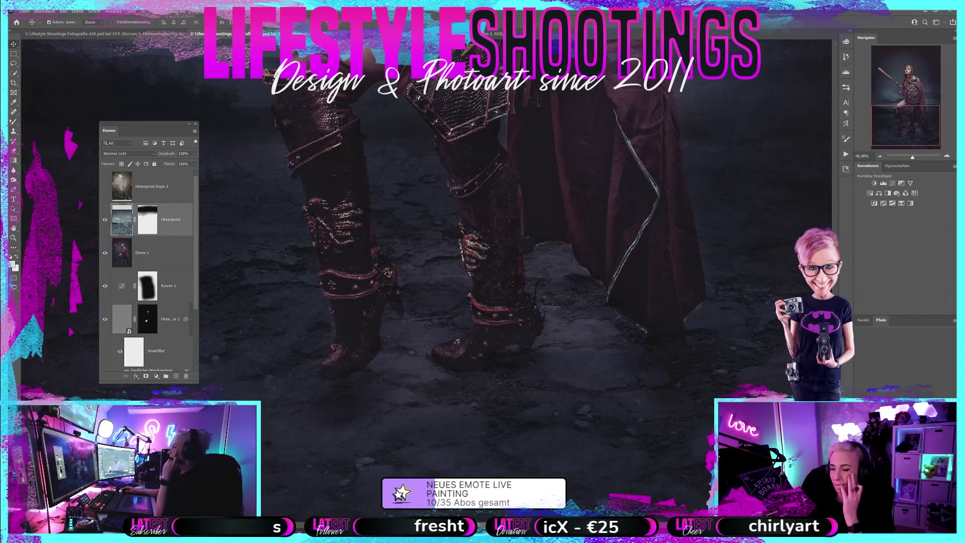
pyautogui.moveTo(911, 157); pyautogui.dragTo(910, 159)
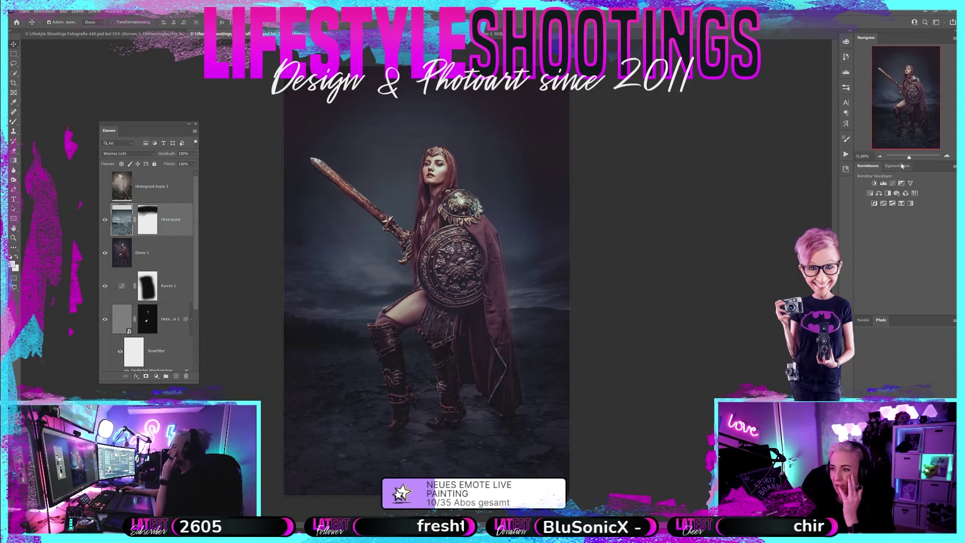
# - Toggle the Hintergrund landscape layer off and on to compare the blend
pyautogui.click(101, 223)
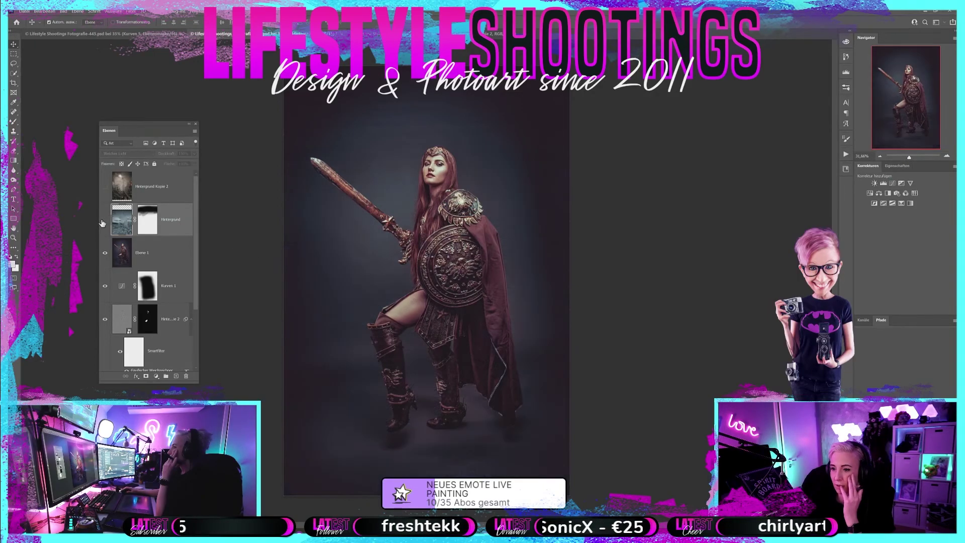
pyautogui.click(103, 223)
pyautogui.click(103, 222)
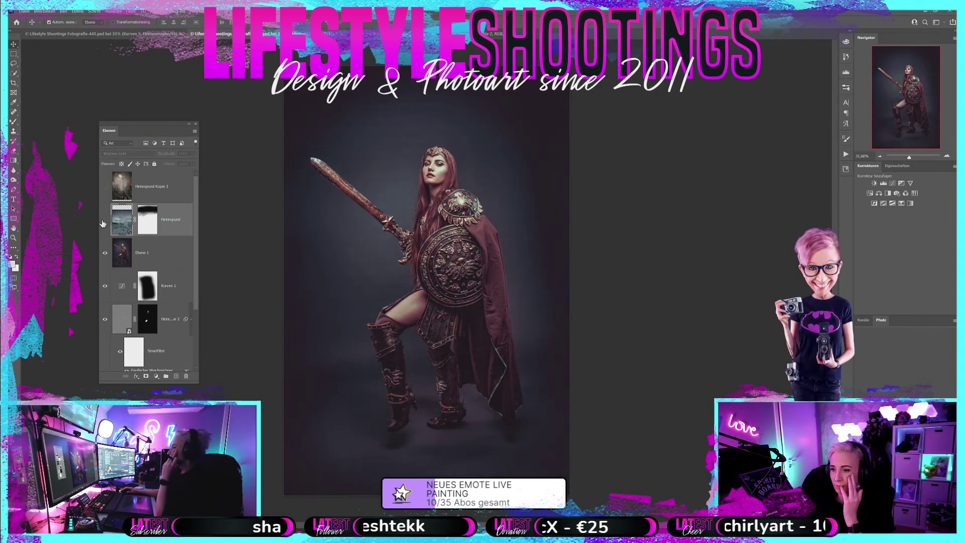
pyautogui.click(103, 223)
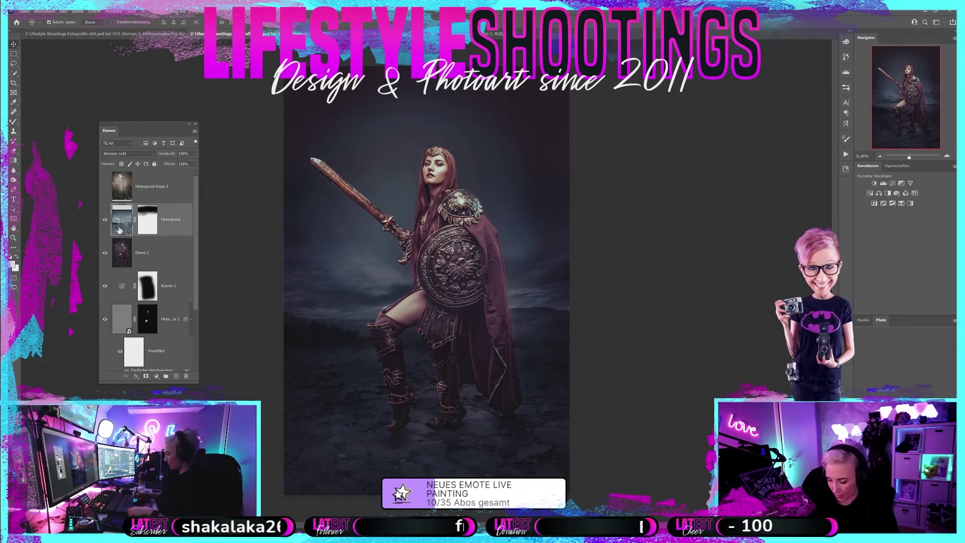
# - Pick the Spot Healing Brush at size 175 and make Hintergrund Kopie 2 active
pyautogui.press('j')
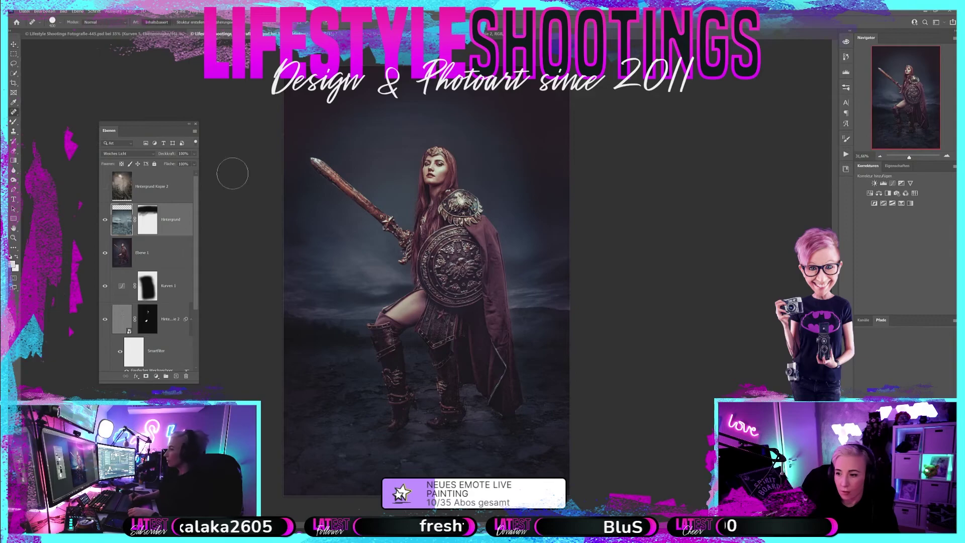
pyautogui.press('[')
pyautogui.press('[')
pyautogui.press('[')
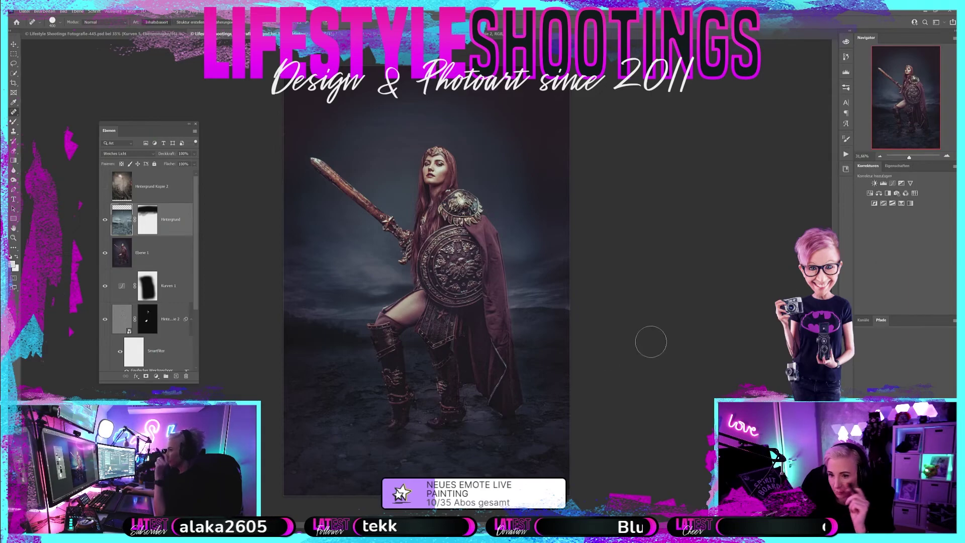
pyautogui.click(177, 190)
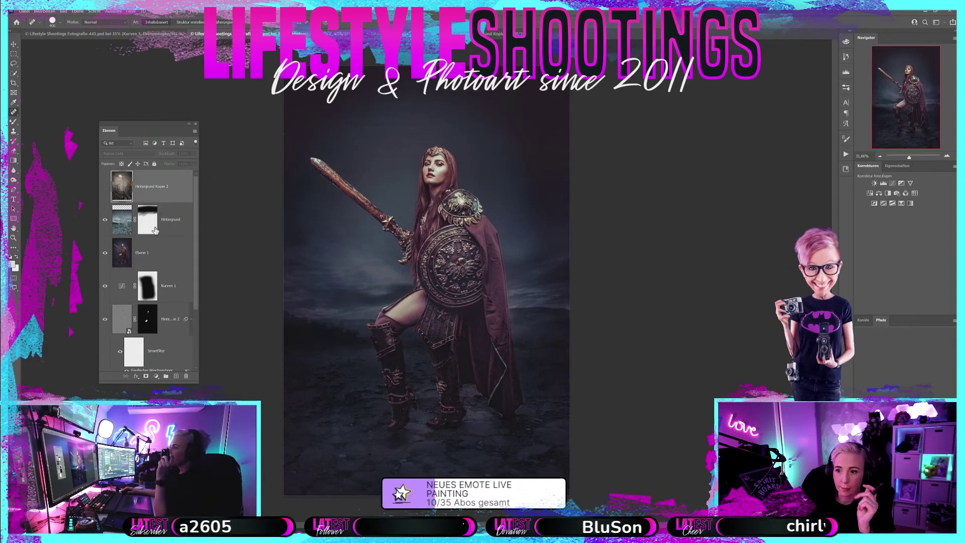
# - Show Hintergrund Kopie 2, add a white mask, and paint out its lower area with a 1500 brush
pyautogui.click(104, 188)
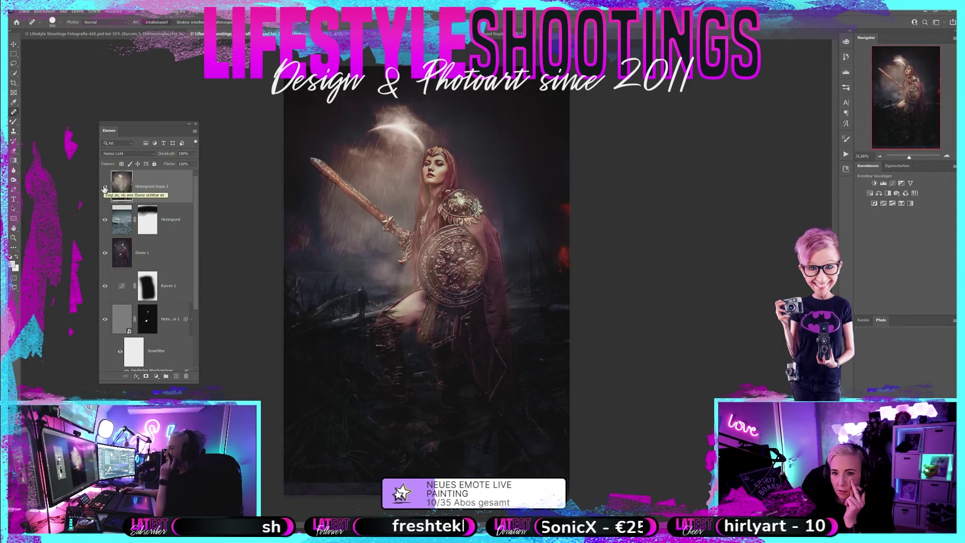
pyautogui.click(145, 376)
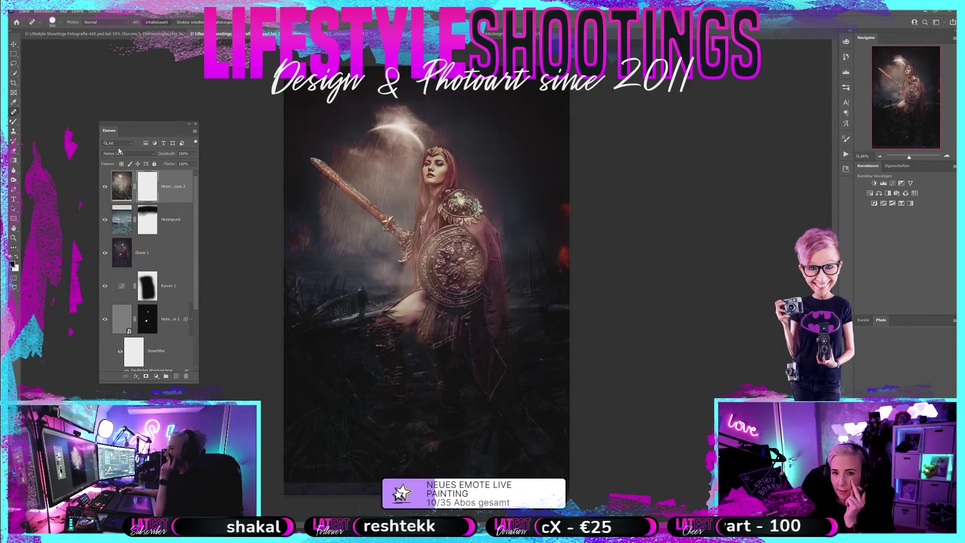
pyautogui.click(14, 122)
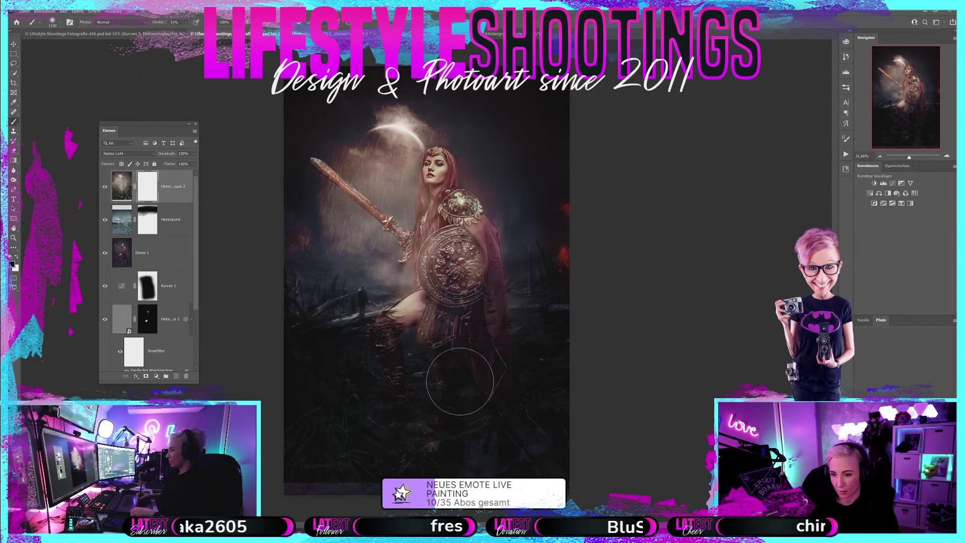
pyautogui.press(']')
pyautogui.press(']')
pyautogui.press(']')
pyautogui.press(']')
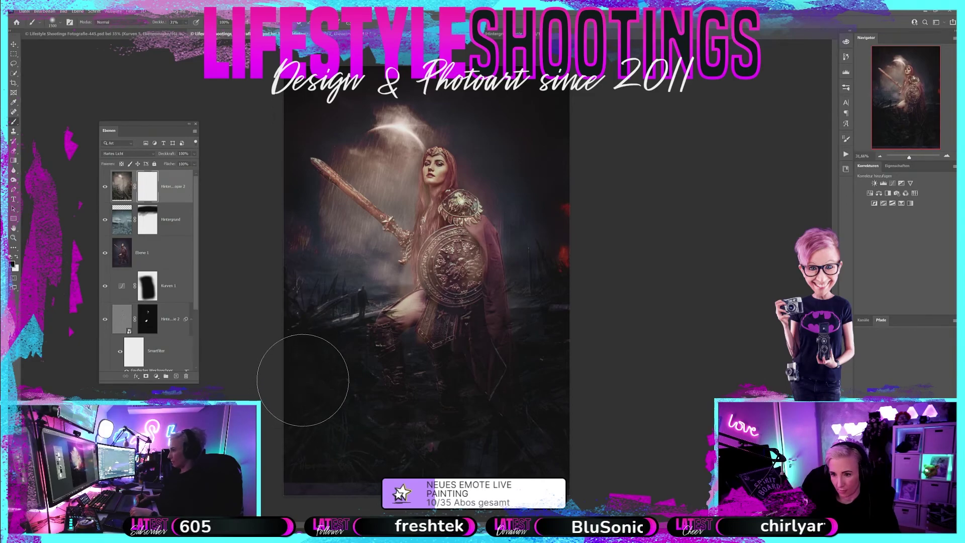
pyautogui.moveTo(334, 310)
pyautogui.mouseDown()
pyautogui.moveTo(512, 337)
pyautogui.moveTo(374, 374)
pyautogui.moveTo(449, 364)
pyautogui.moveTo(585, 315)
pyautogui.moveTo(335, 383)
pyautogui.moveTo(385, 455)
pyautogui.moveTo(374, 480)
pyautogui.moveTo(384, 385)
pyautogui.moveTo(400, 354)
pyautogui.moveTo(253, 386)
pyautogui.moveTo(311, 443)
pyautogui.moveTo(278, 424)
pyautogui.moveTo(409, 399)
pyautogui.moveTo(463, 409)
pyautogui.mouseUp()
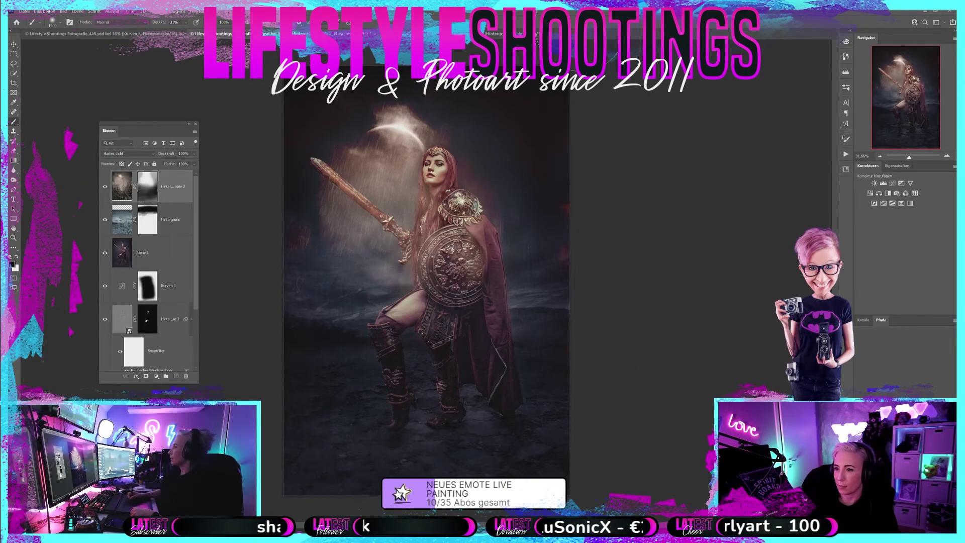
pyautogui.press('[')
pyautogui.press('[')
pyautogui.press('[')
pyautogui.press('[')
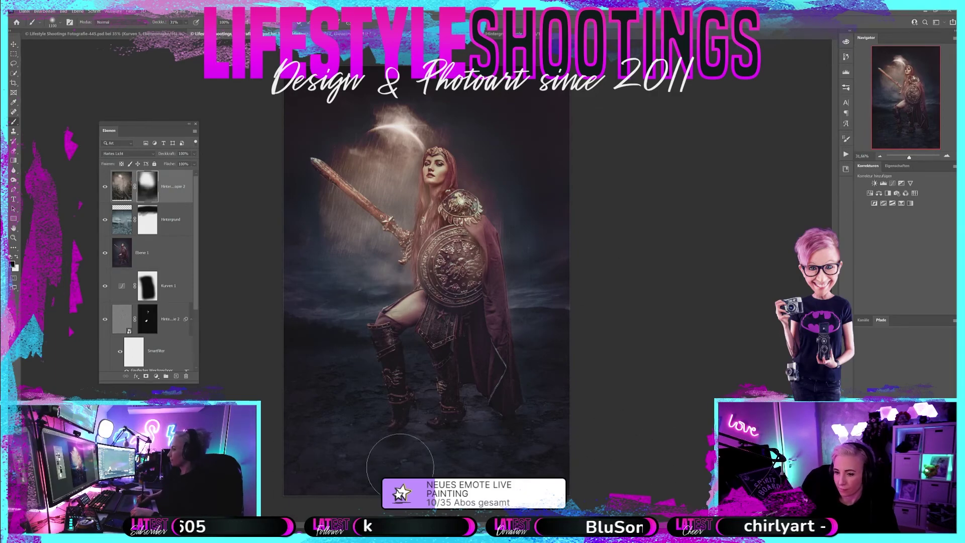
# - Compare the overlay off and on, reset the brush to 1100, and view the mask alone
pyautogui.click(105, 186)
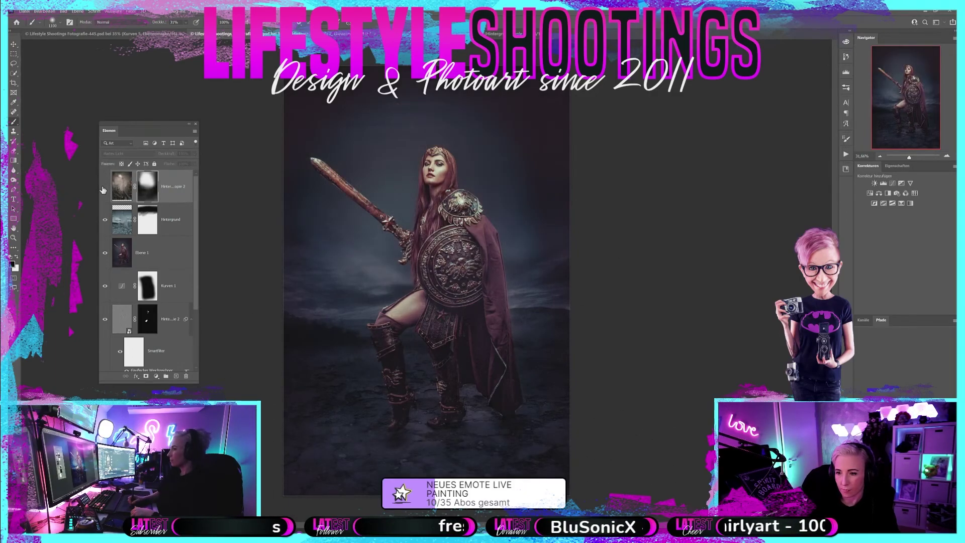
pyautogui.click(105, 187)
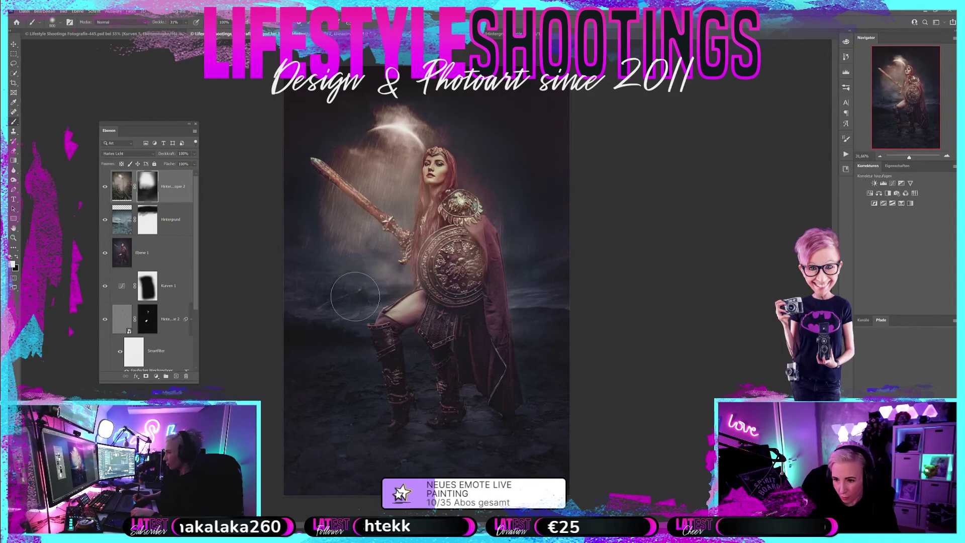
pyautogui.press('[')
pyautogui.press('[')
pyautogui.press('[')
pyautogui.press('[')
pyautogui.press('[')
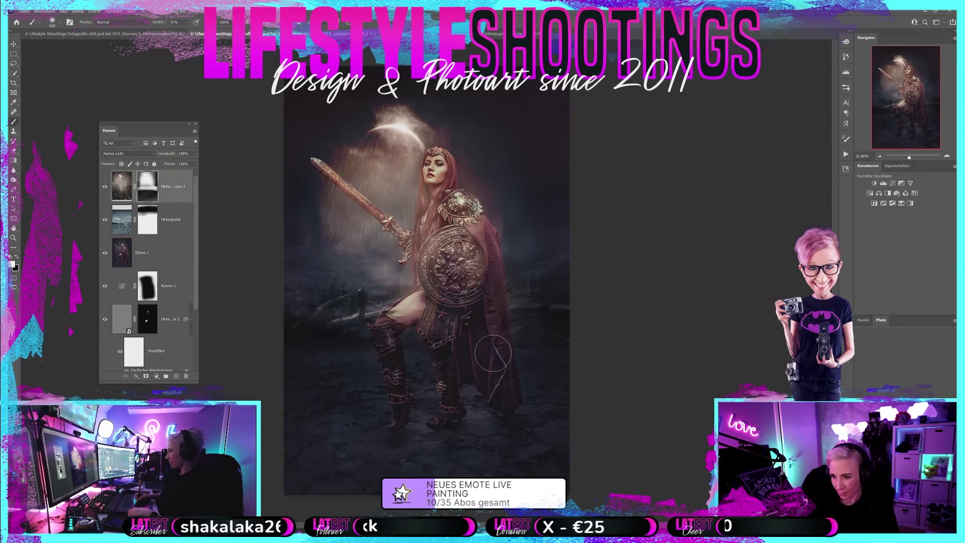
pyautogui.press(']')
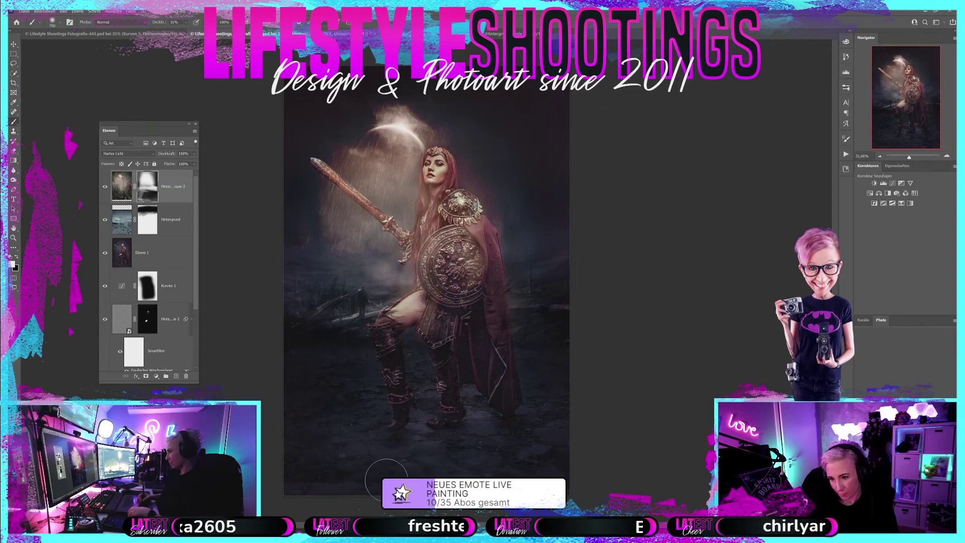
pyautogui.press(']')
pyautogui.press(']')
pyautogui.press(']')
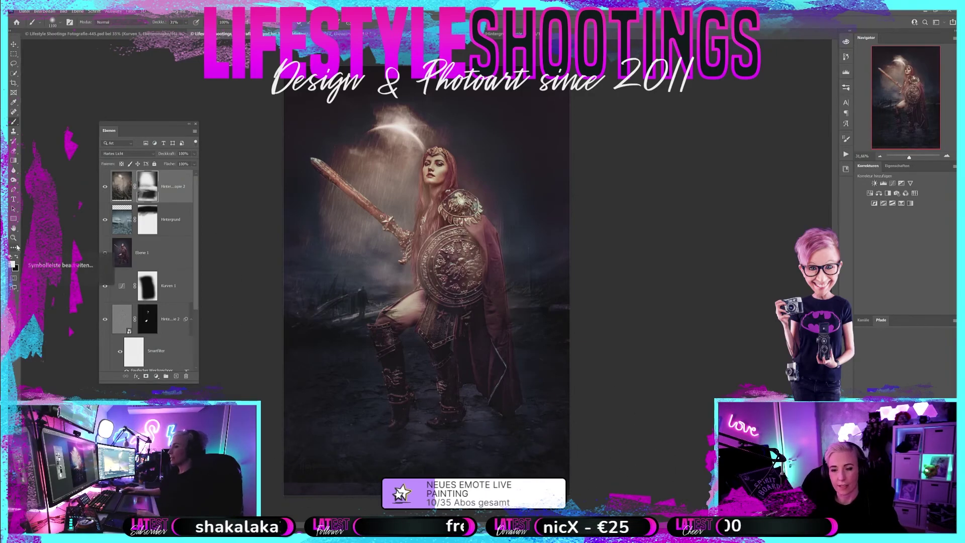
pyautogui.keyDown('alt'); pyautogui.click(150, 193); pyautogui.keyUp('alt')
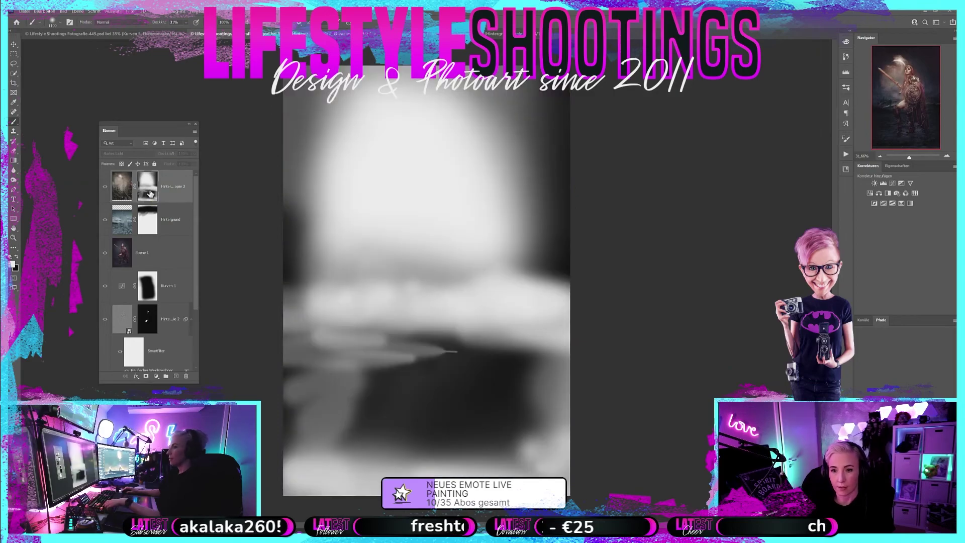
# - Cover the signature at the bottom of the overlay layer with cloned grass
pyautogui.keyDown('alt'); pyautogui.click(150, 194); pyautogui.keyUp('alt')
pyautogui.click(141, 155)
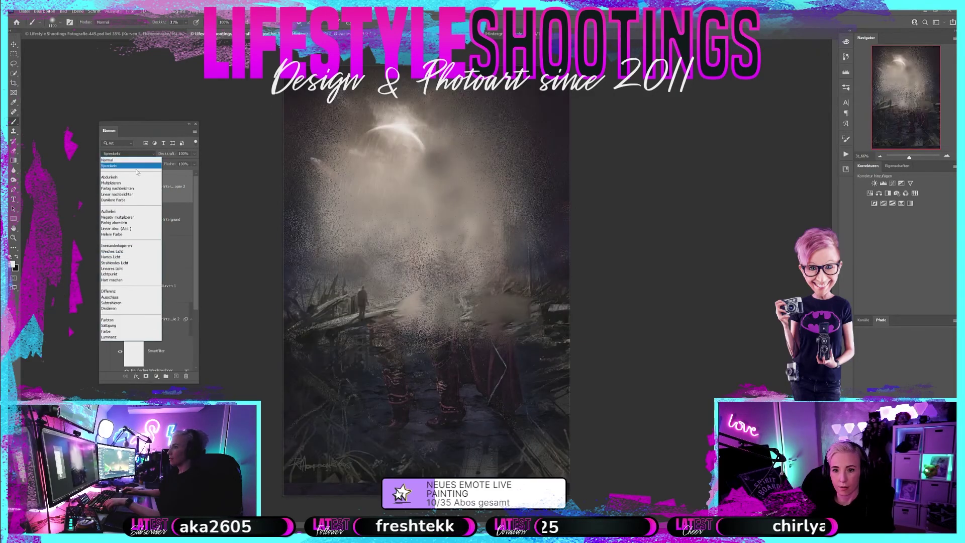
pyautogui.click(131, 184)
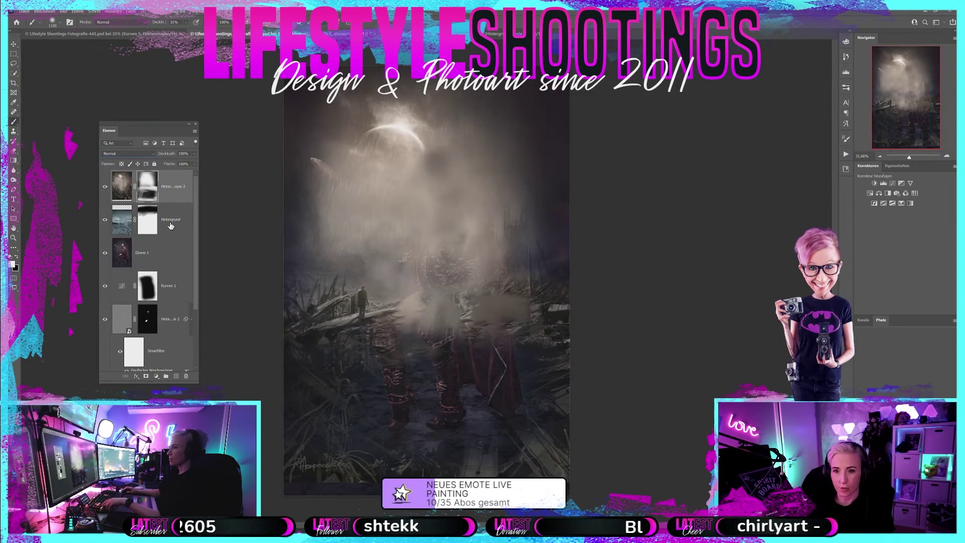
pyautogui.click(125, 191)
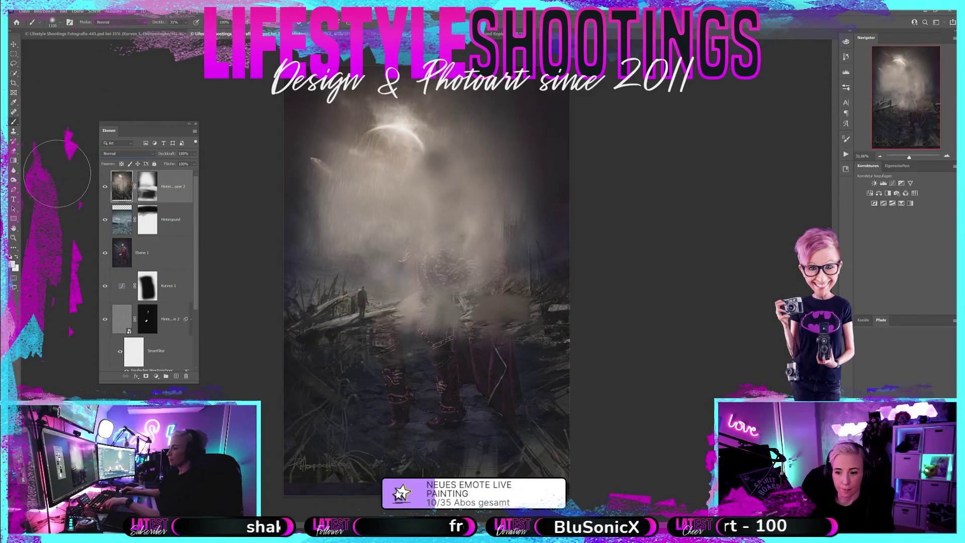
pyautogui.click(13, 131)
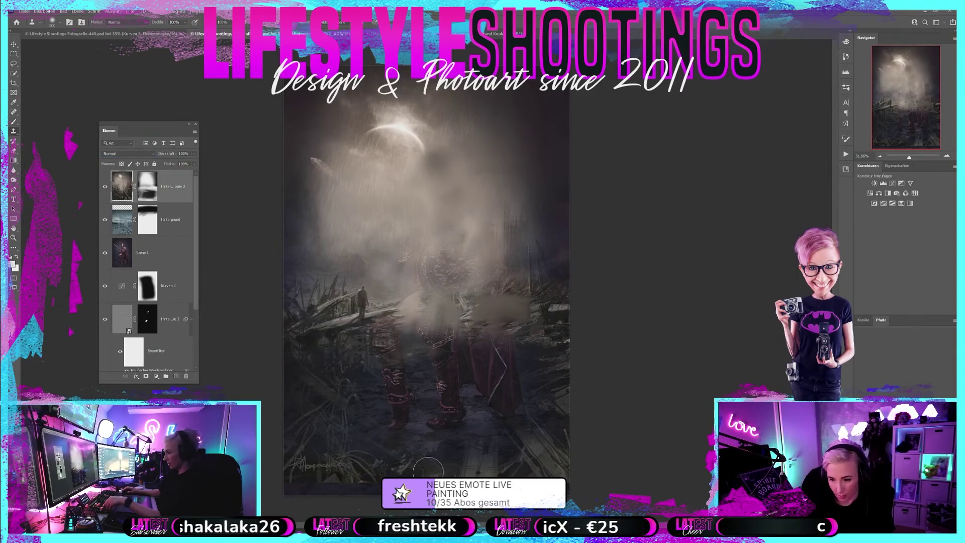
pyautogui.moveTo(409, 462); pyautogui.dragTo(313, 465)
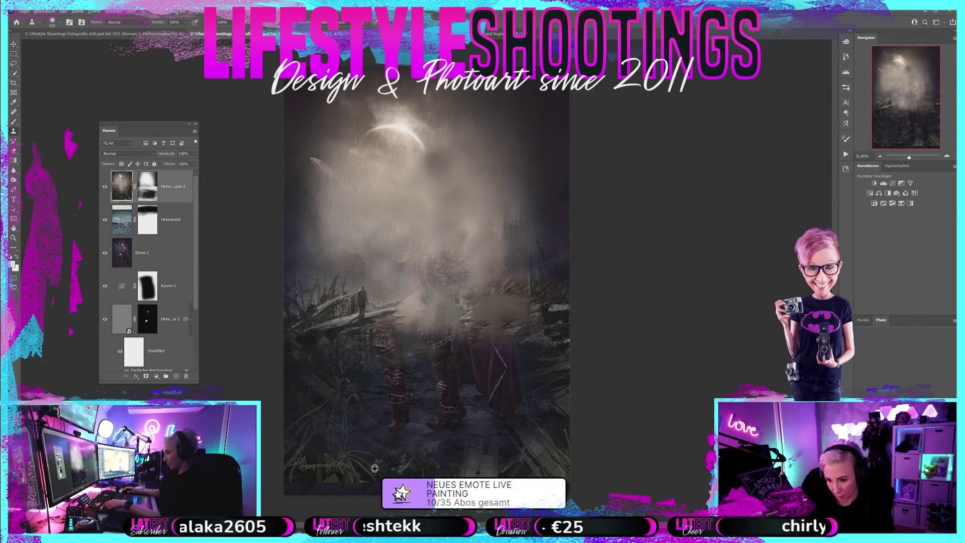
pyautogui.keyDown('alt'); pyautogui.click(306, 464); pyautogui.keyUp('alt')
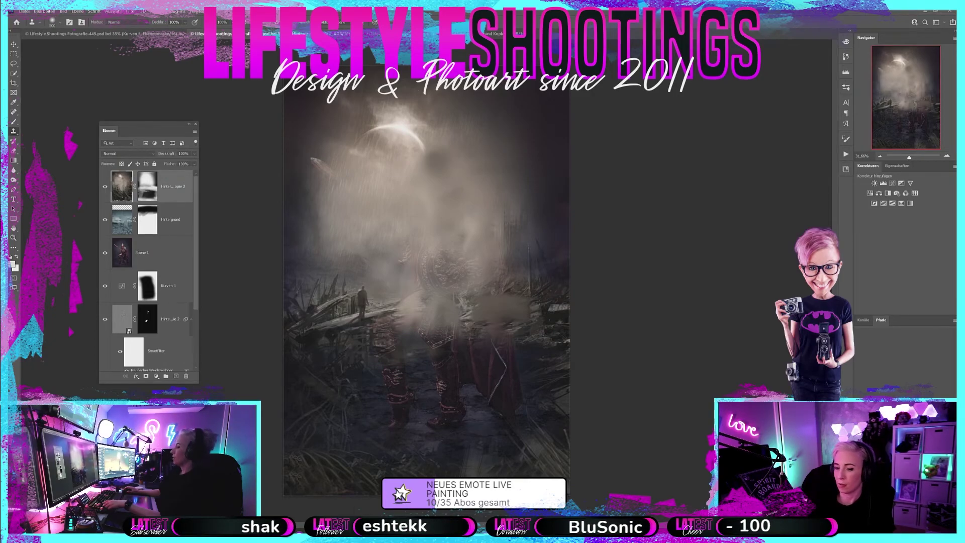
# - Set the overlay layer's blend mode to Weiches Licht
pyautogui.click(126, 153)
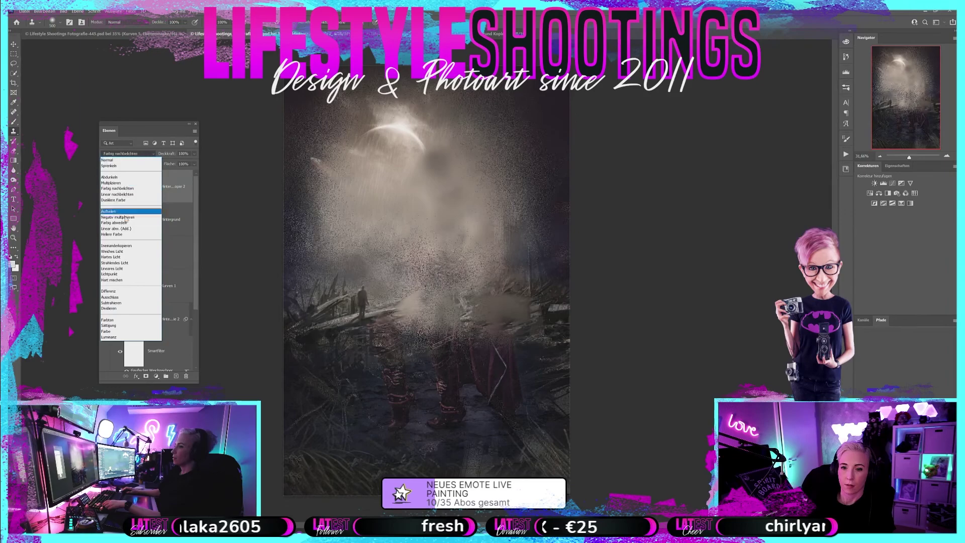
pyautogui.press('Up')
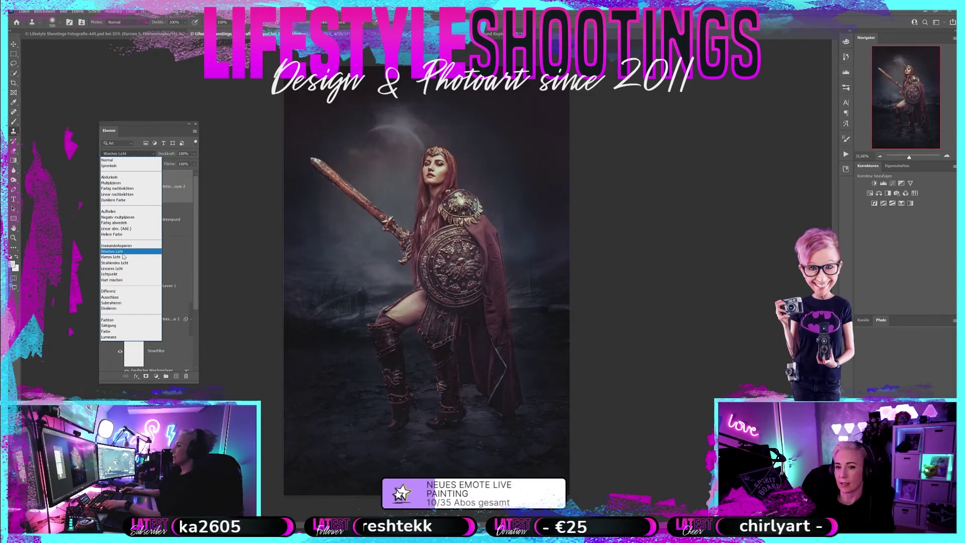
pyautogui.click(112, 251)
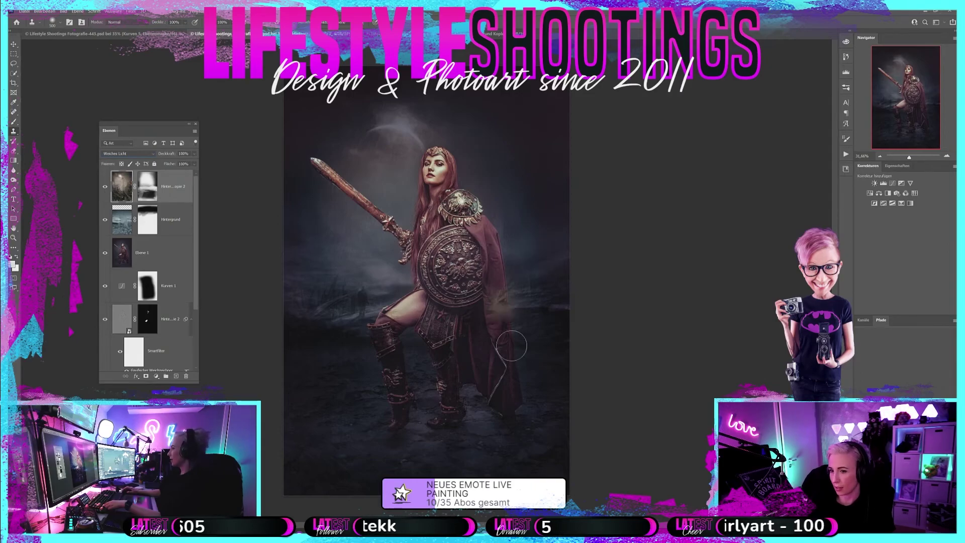
# - Compare the composite with the overlay off and on, then undo the last clone-stamp edit
pyautogui.click(105, 186)
pyautogui.click(105, 187)
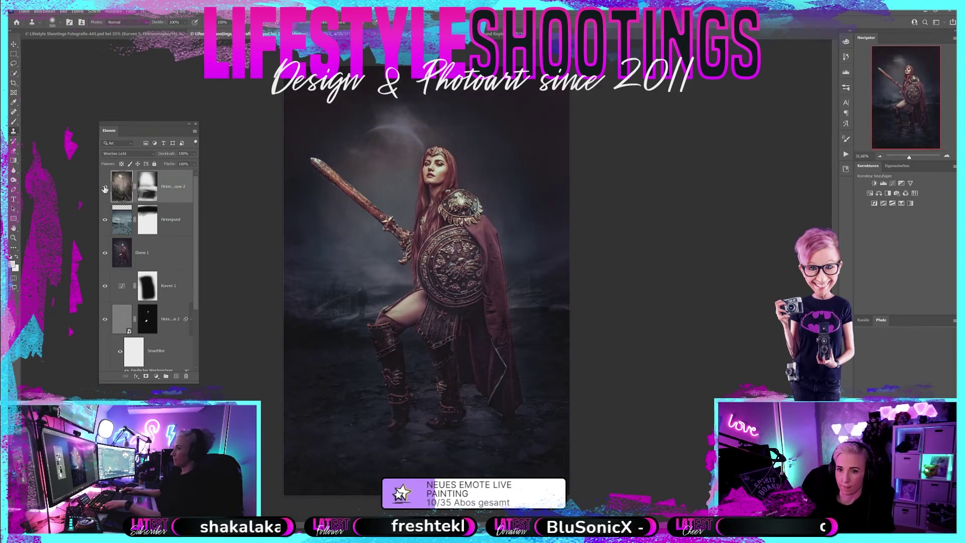
pyautogui.click(105, 187)
pyautogui.click(105, 186)
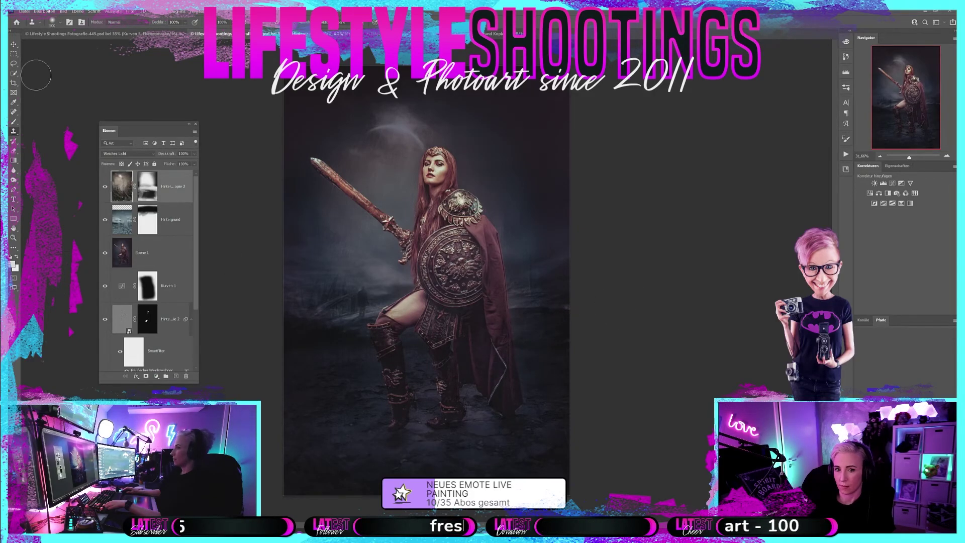
pyautogui.click(14, 121)
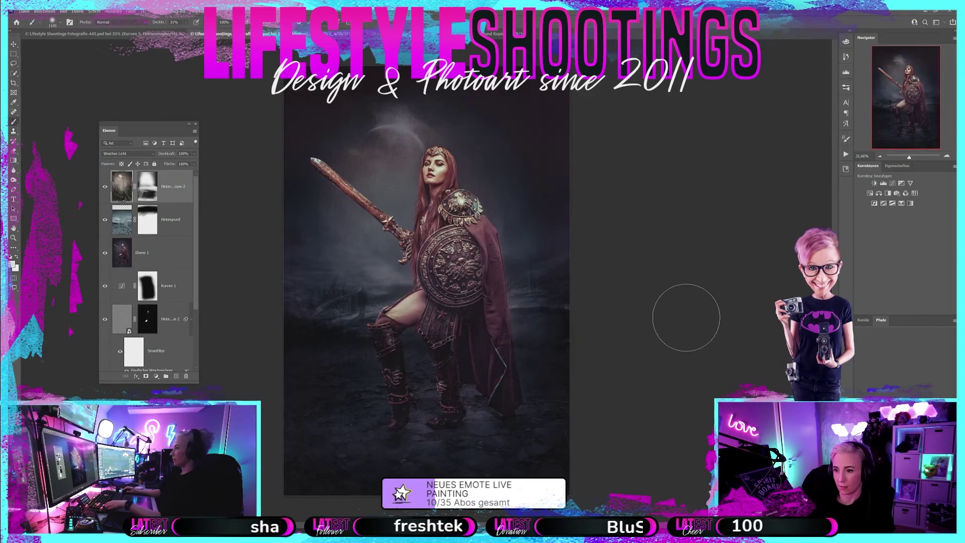
pyautogui.click(44, 11)
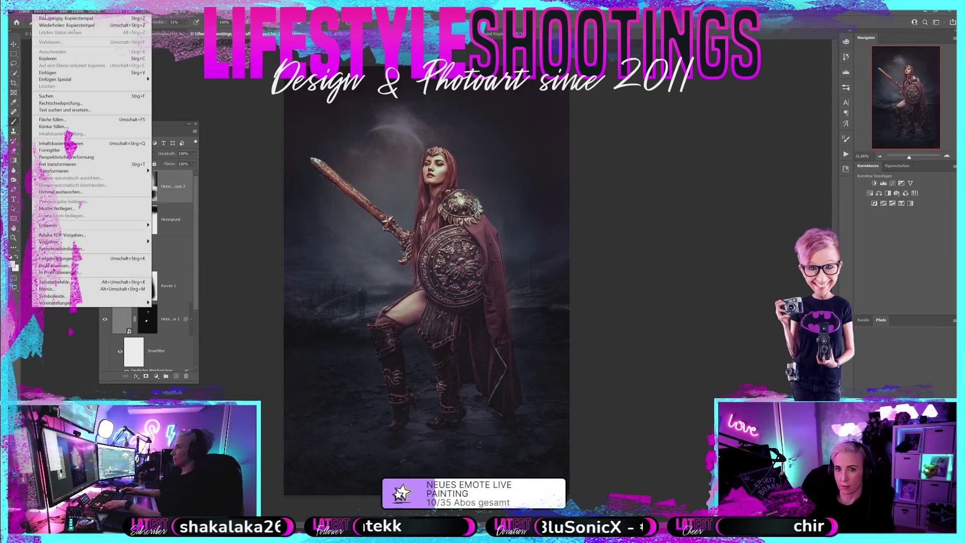
pyautogui.click(52, 19)
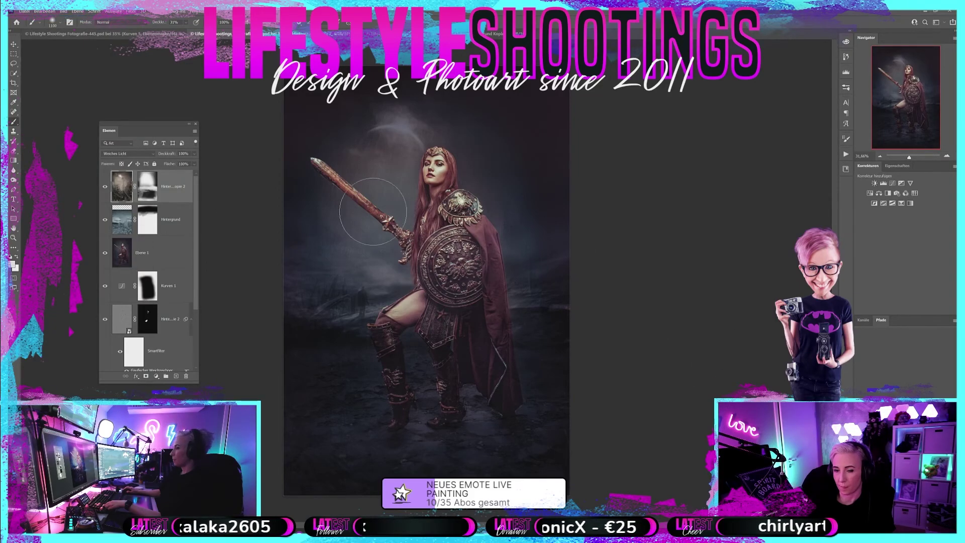
# - Toggle the overlay and Hintergrund layers off and on to compare the result
pyautogui.click(105, 187)
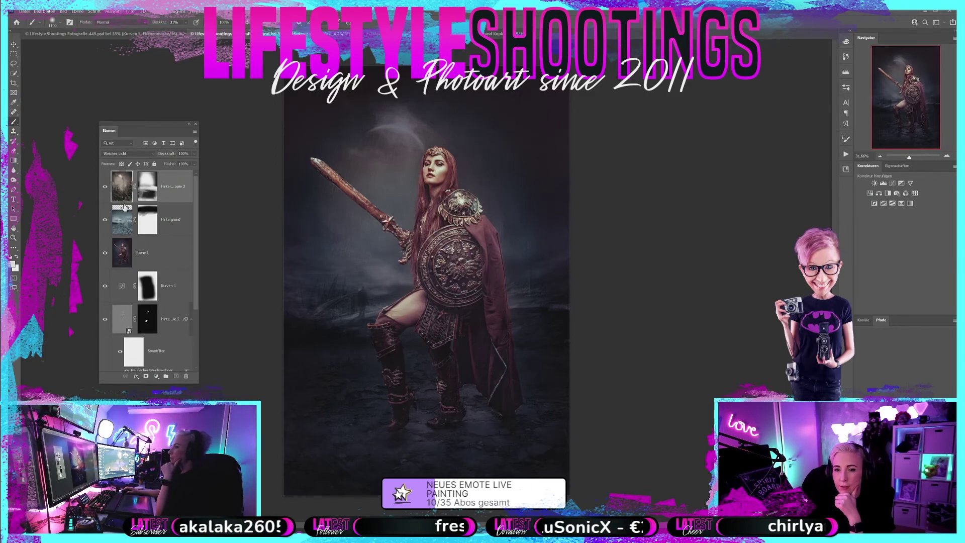
pyautogui.click(105, 220)
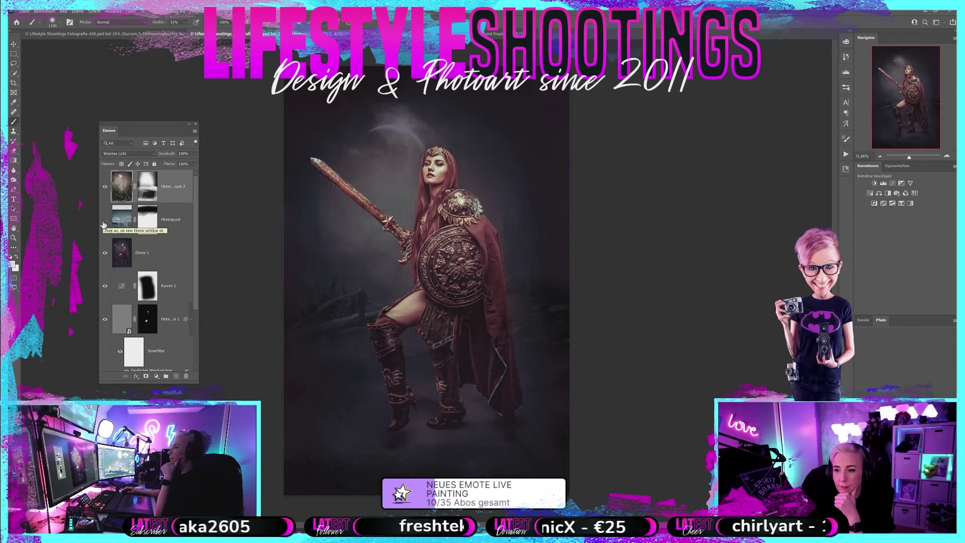
pyautogui.click(104, 224)
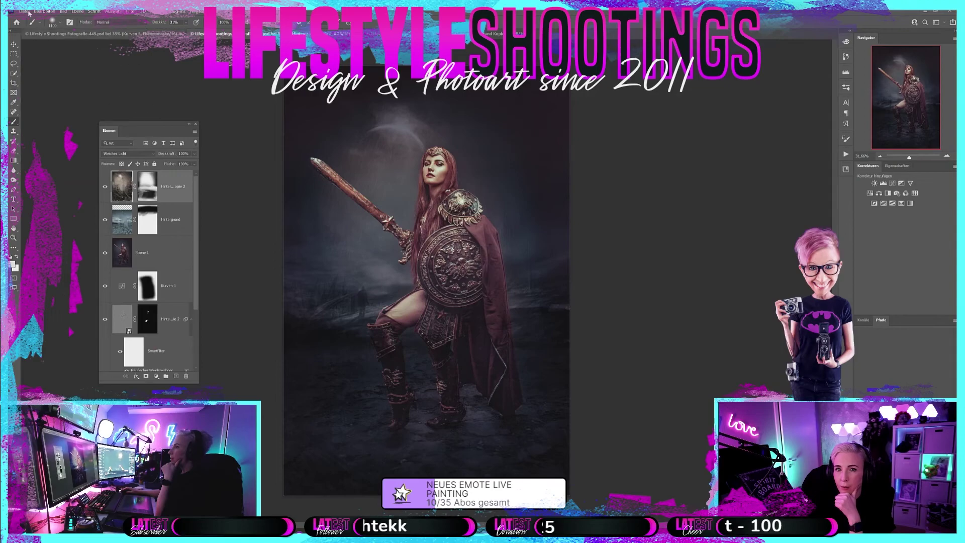
# - In Camera Raw, raise contrast, highlights, Struktur, clarity and Dunst entfernen on the ruins layer
pyautogui.click(131, 11)
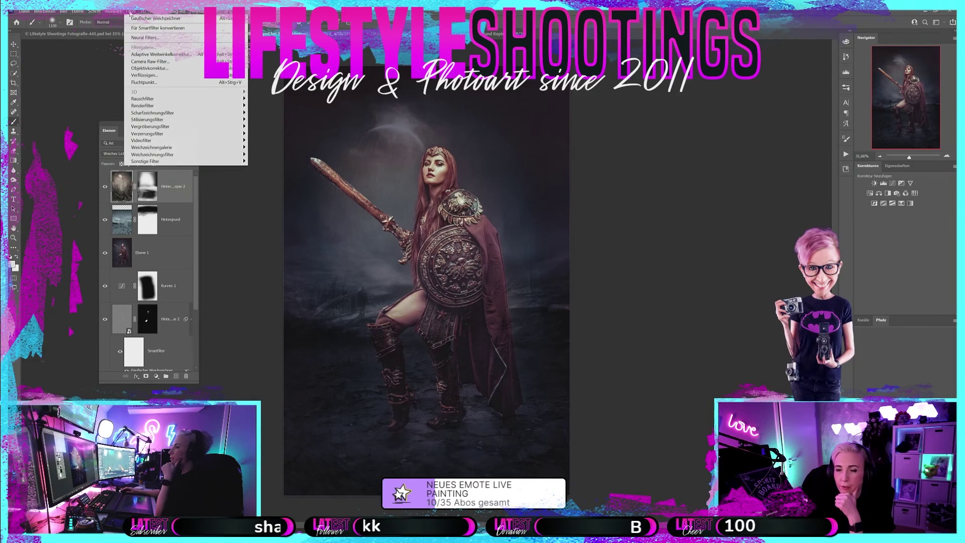
pyautogui.click(149, 63)
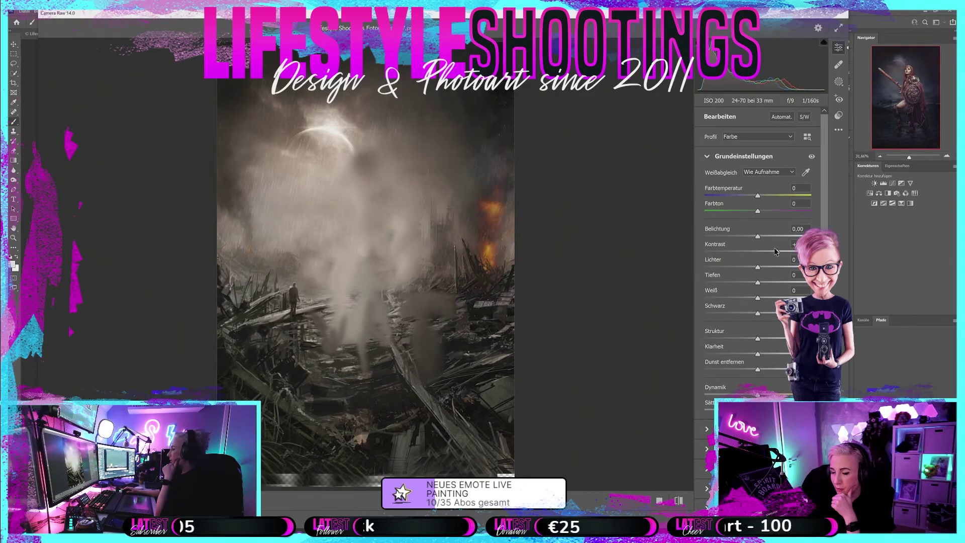
pyautogui.click(768, 251)
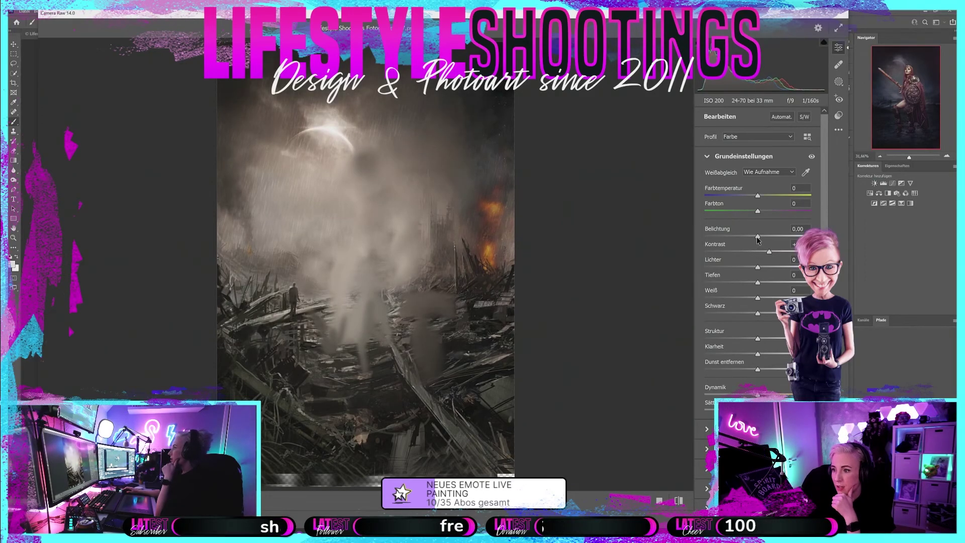
pyautogui.click(772, 267)
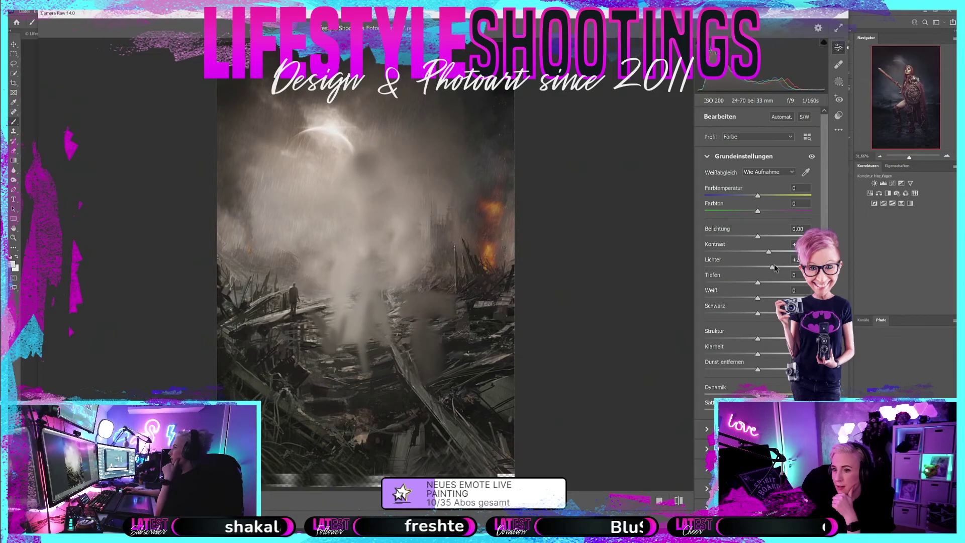
pyautogui.moveTo(774, 266); pyautogui.dragTo(743, 285)
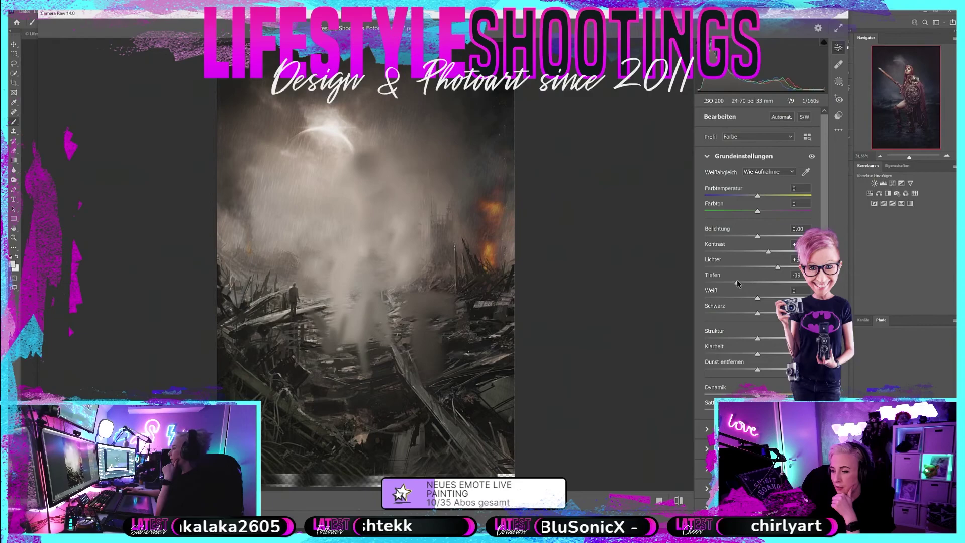
pyautogui.click(773, 338)
pyautogui.moveTo(781, 339); pyautogui.dragTo(777, 340)
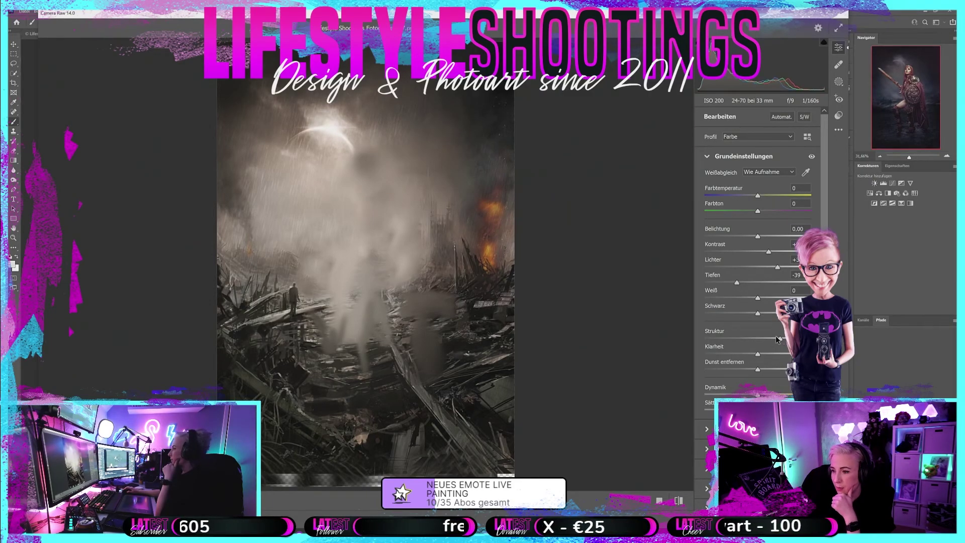
pyautogui.click(771, 354)
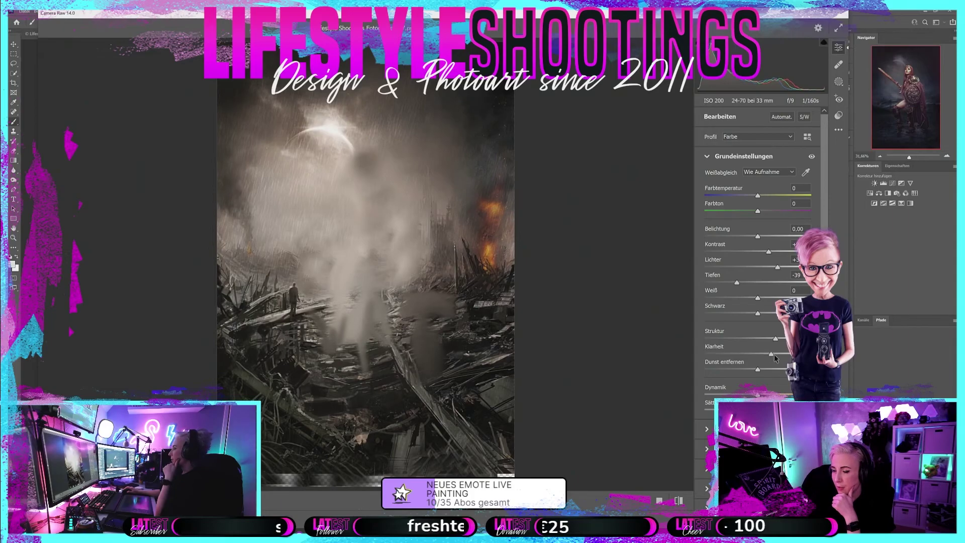
pyautogui.click(770, 370)
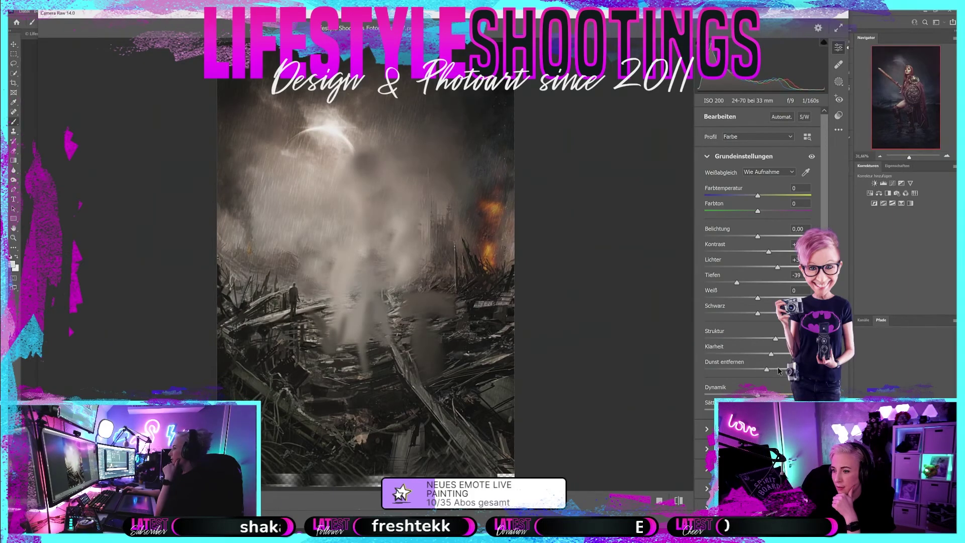
pyautogui.moveTo(772, 370)
pyautogui.mouseDown()
pyautogui.moveTo(779, 372)
pyautogui.moveTo(770, 370)
pyautogui.mouseUp()
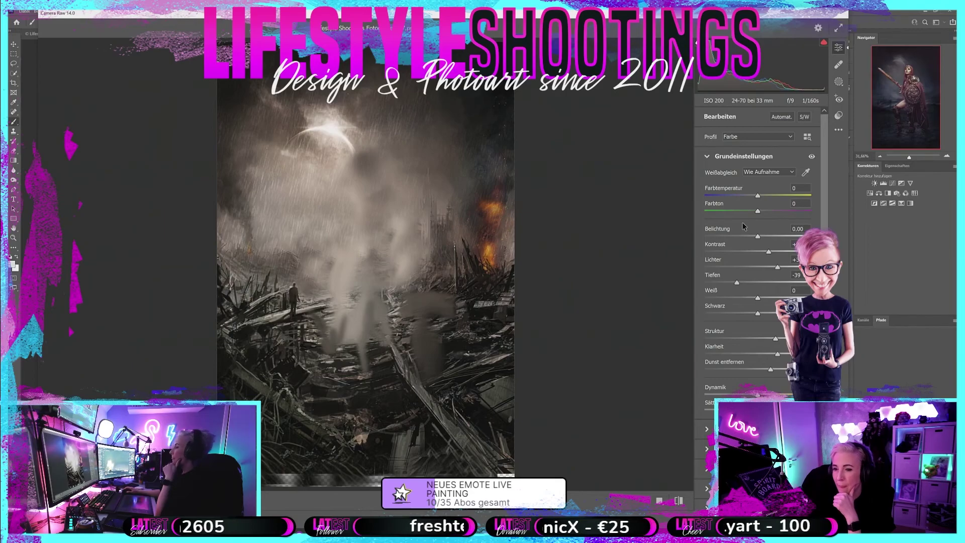
# - Warm the Farbtemperatur to +20 and apply the Camera Raw filter
pyautogui.moveTo(757, 196); pyautogui.dragTo(766, 195)
pyautogui.click(768, 195)
pyautogui.moveTo(779, 198)
pyautogui.mouseDown()
pyautogui.moveTo(738, 196)
pyautogui.moveTo(767, 197)
pyautogui.mouseUp()
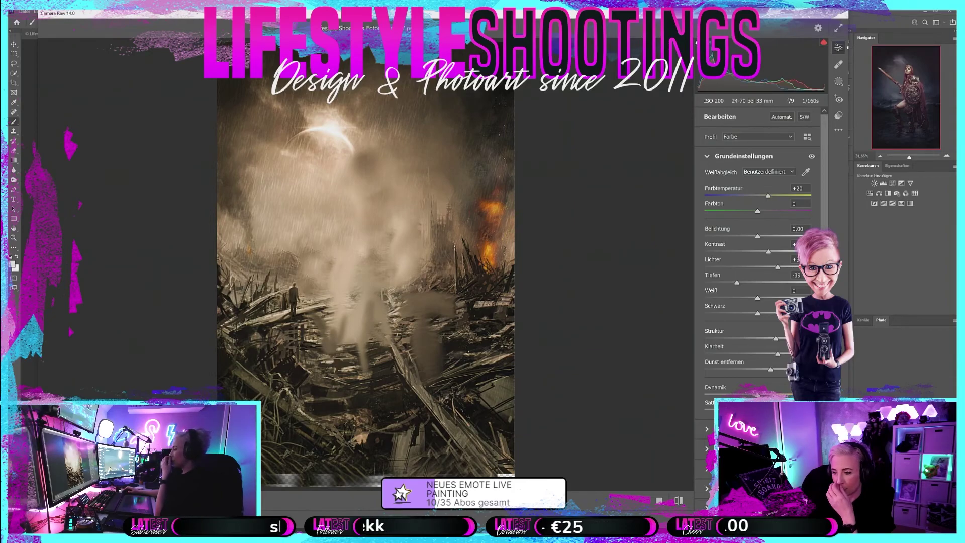
pyautogui.press('Return')
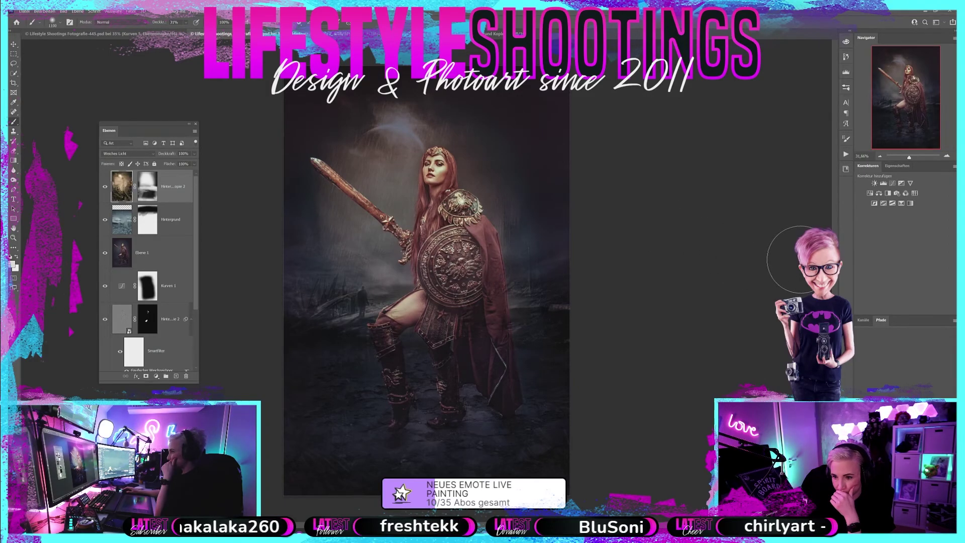
pyautogui.click(122, 220)
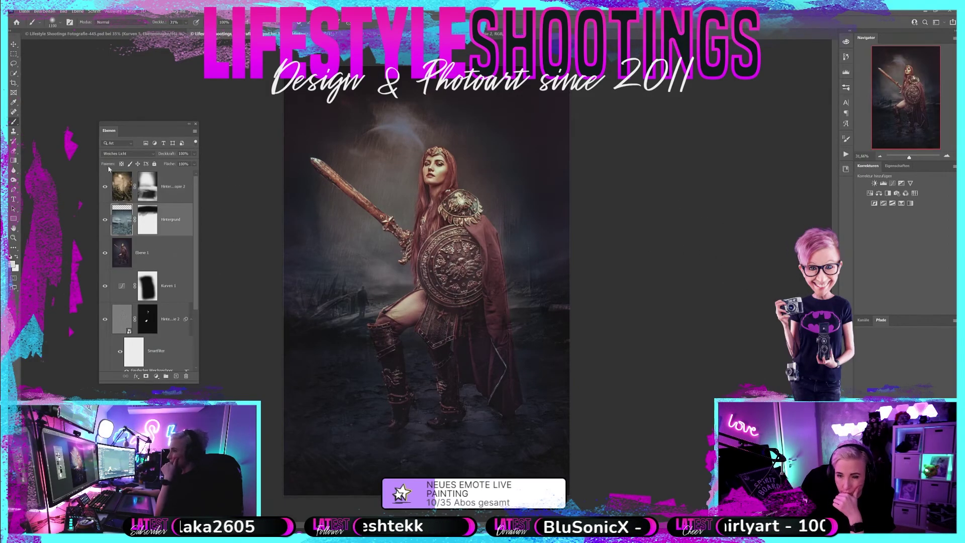
# - Open Camera Raw on the Hintergrund landscape and set Farbtemperatur +27 and Farbton +8
pyautogui.click(131, 11)
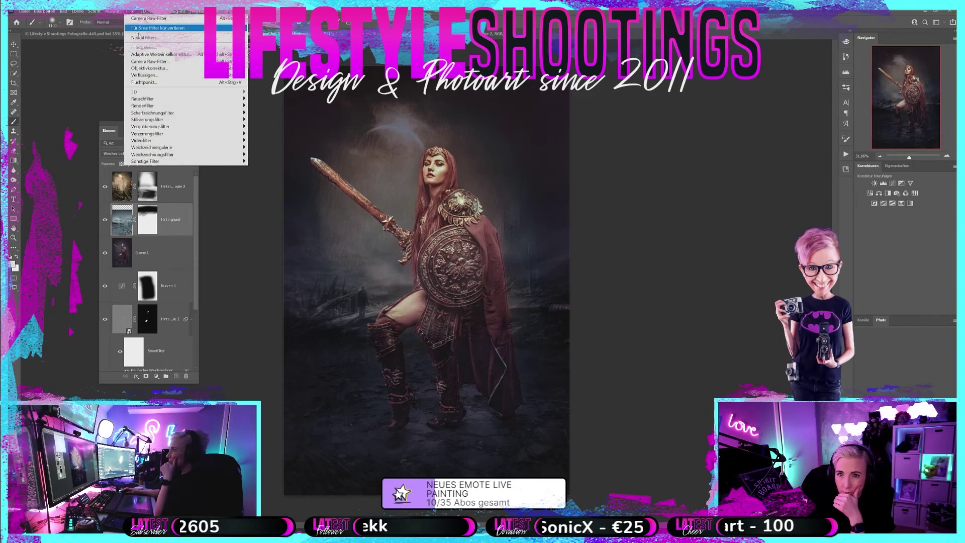
pyautogui.click(151, 61)
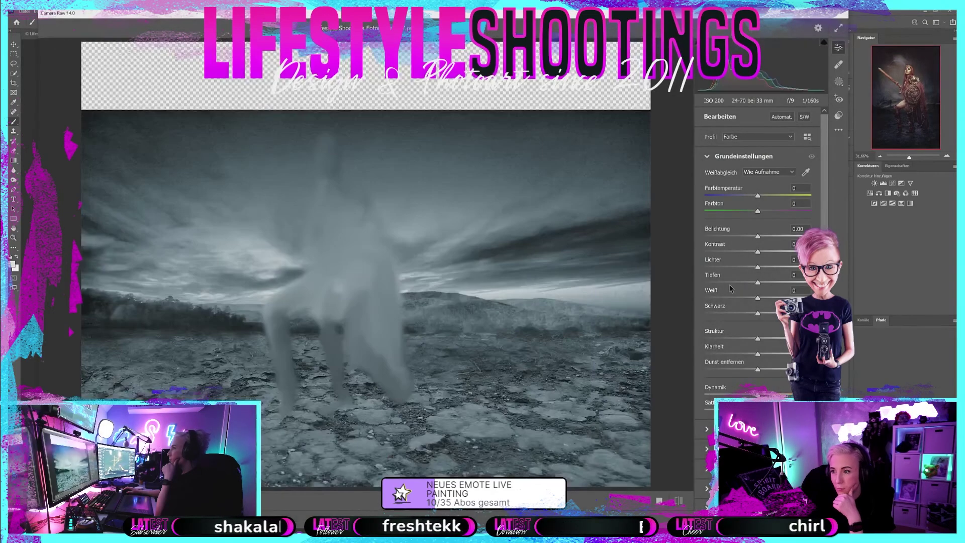
pyautogui.click(766, 196)
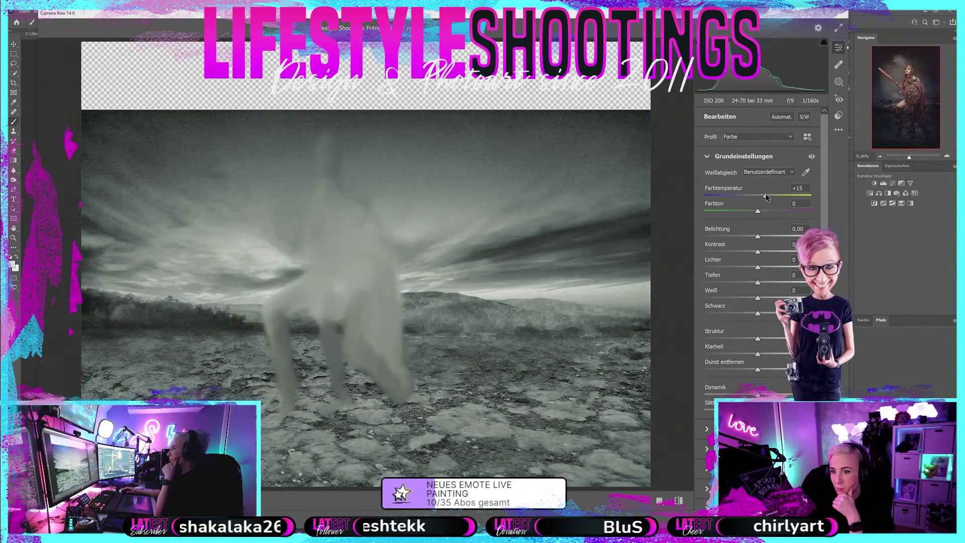
pyautogui.click(767, 196)
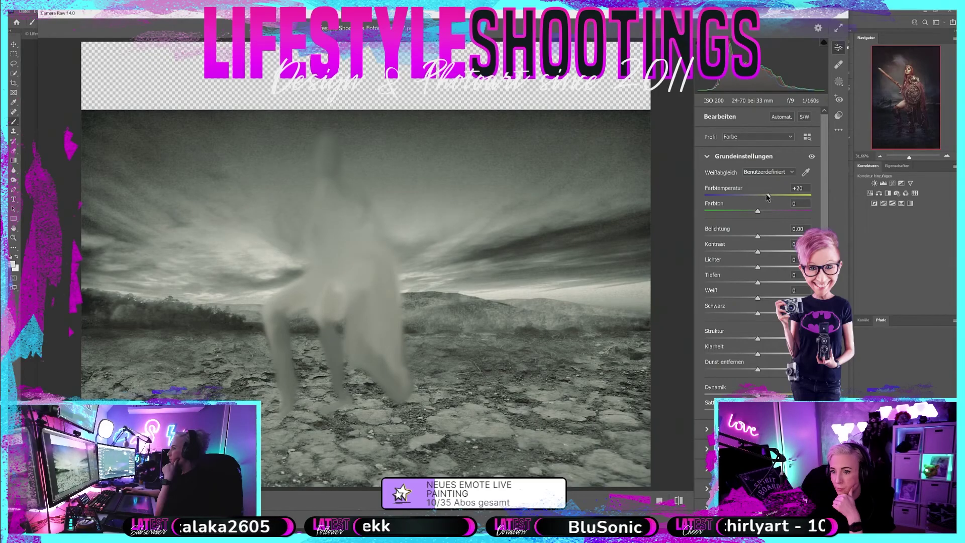
pyautogui.moveTo(770, 195); pyautogui.dragTo(778, 195)
pyautogui.click(773, 196)
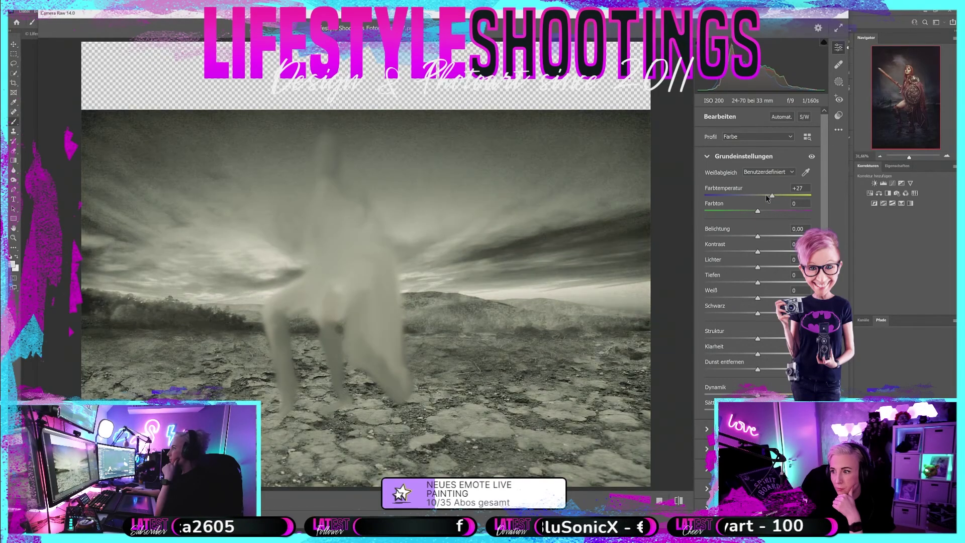
pyautogui.click(774, 210)
pyautogui.moveTo(766, 212); pyautogui.dragTo(759, 211)
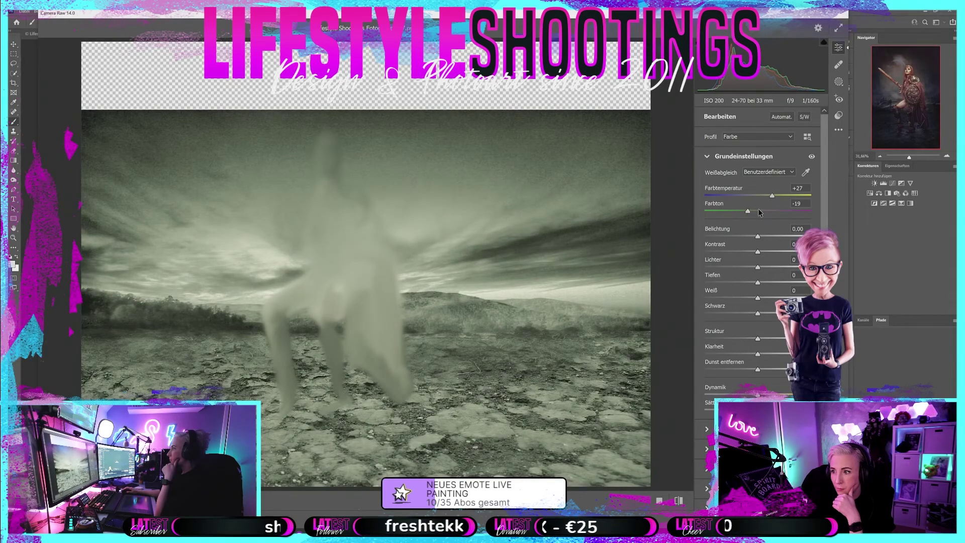
# - Raise Struktur and set Kontrast to +22, then apply the Camera Raw filter
pyautogui.moveTo(781, 339); pyautogui.dragTo(766, 339)
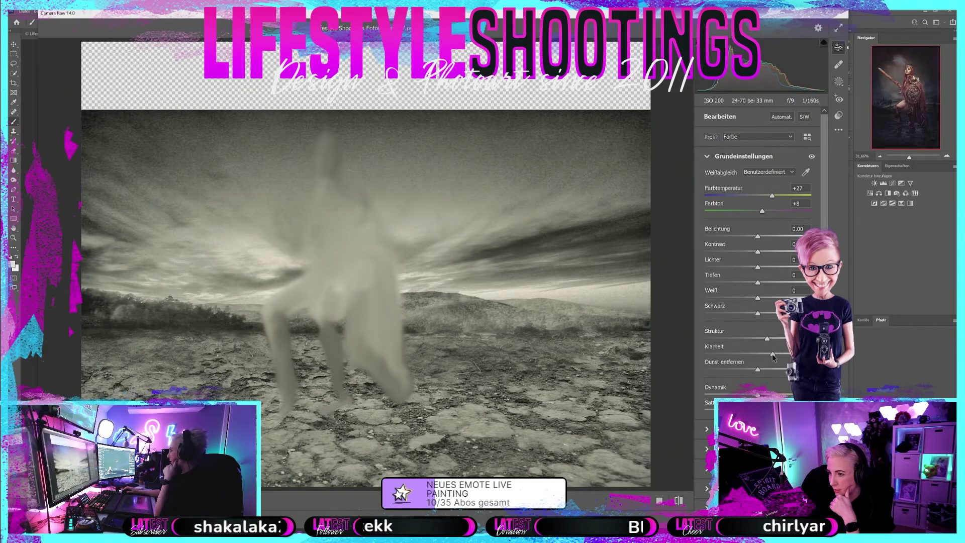
pyautogui.moveTo(757, 251); pyautogui.dragTo(769, 251)
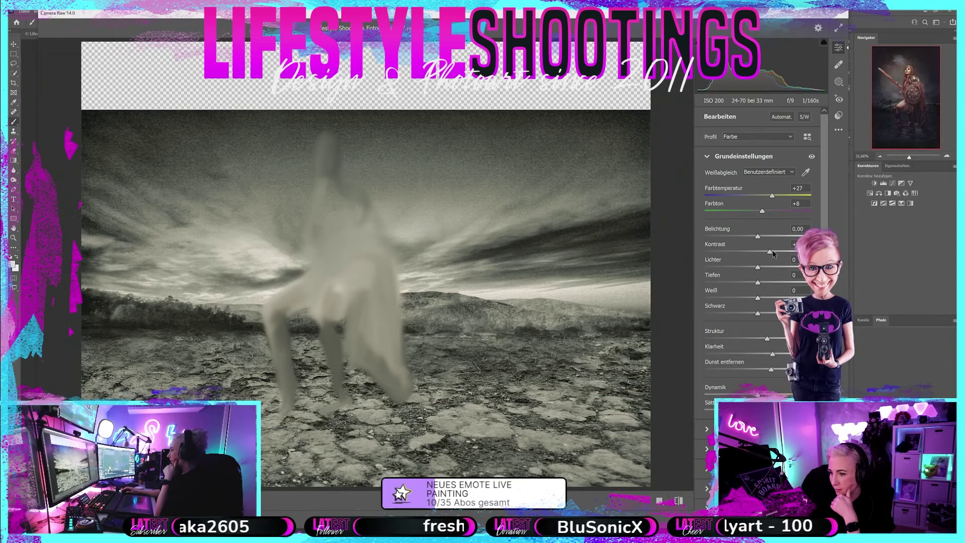
pyautogui.scroll(-1, 772, 254)
pyautogui.scroll(-1, 772, 254)
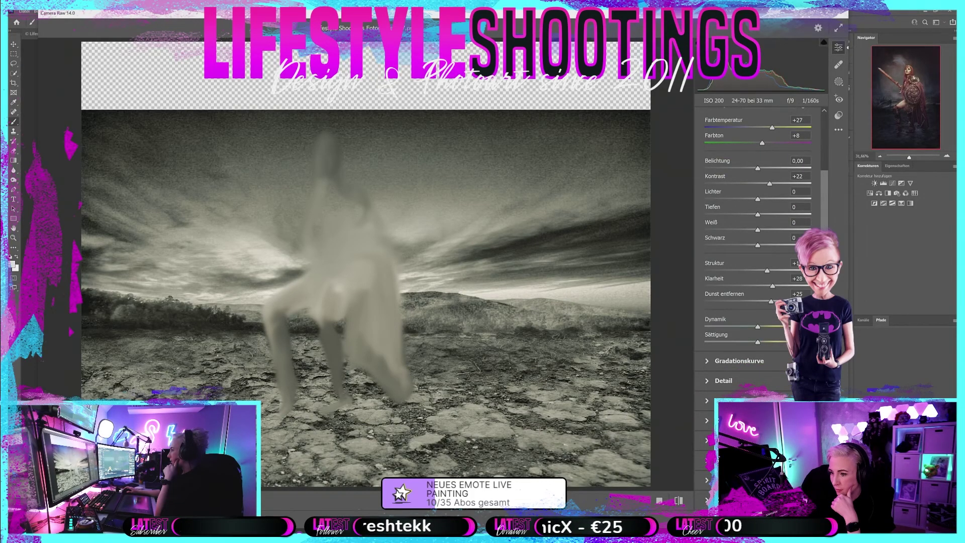
pyautogui.click(708, 423)
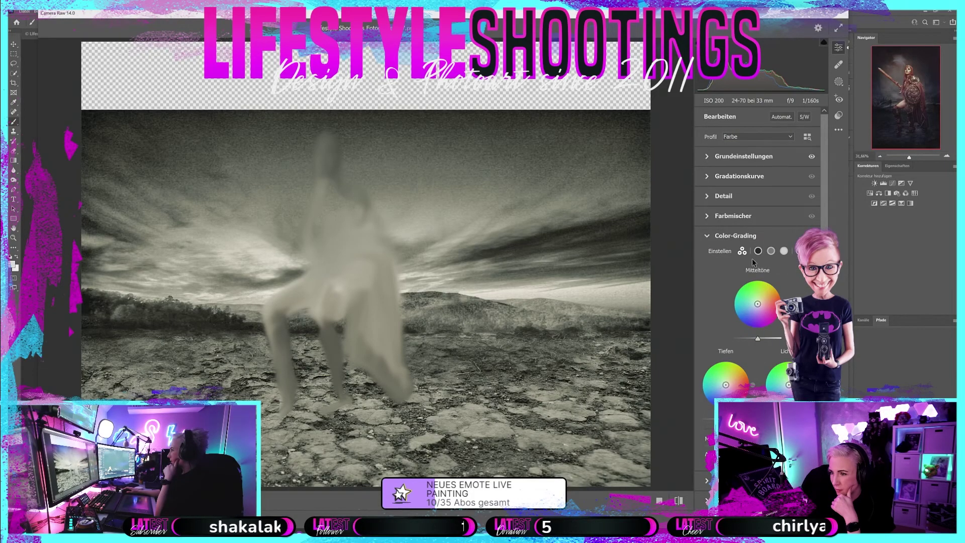
pyautogui.click(708, 217)
pyautogui.moveTo(733, 215)
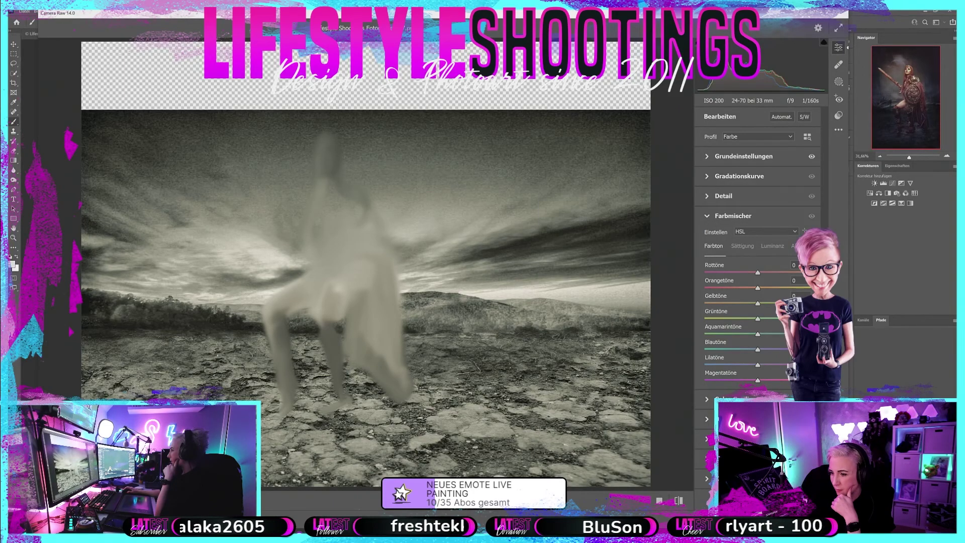
pyautogui.press('Return')
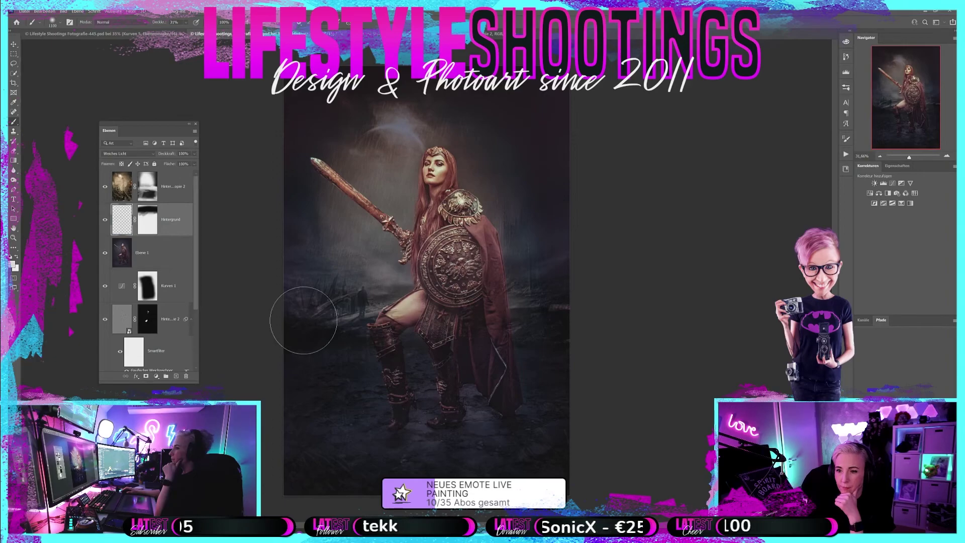
# - Toggle the top overlay and Hintergrund layers off and on to compare the composite
pyautogui.click(105, 187)
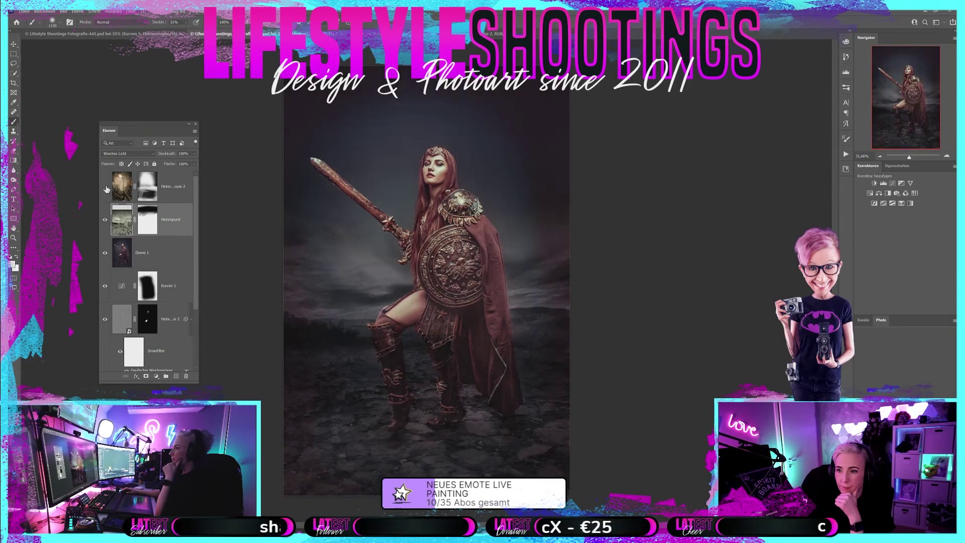
pyautogui.click(105, 222)
pyautogui.click(105, 221)
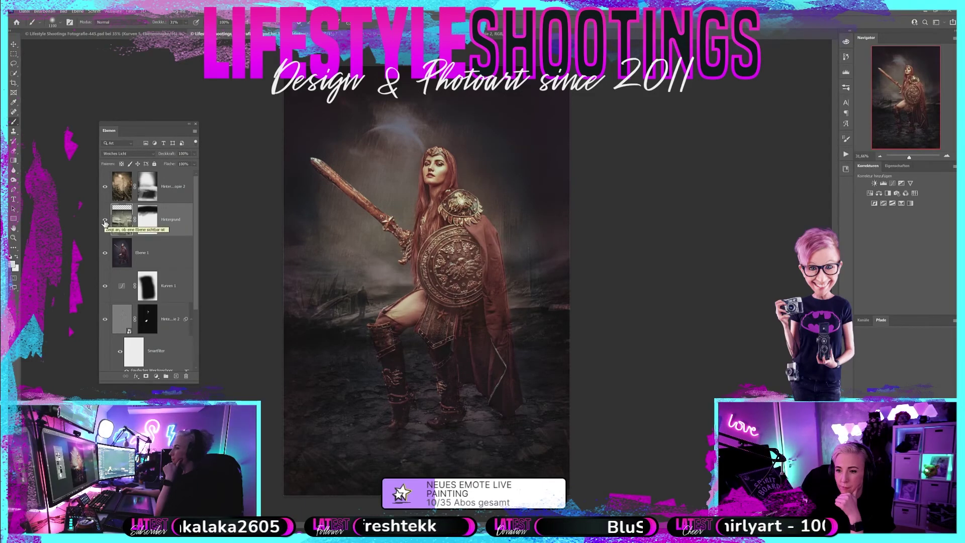
pyautogui.click(105, 221)
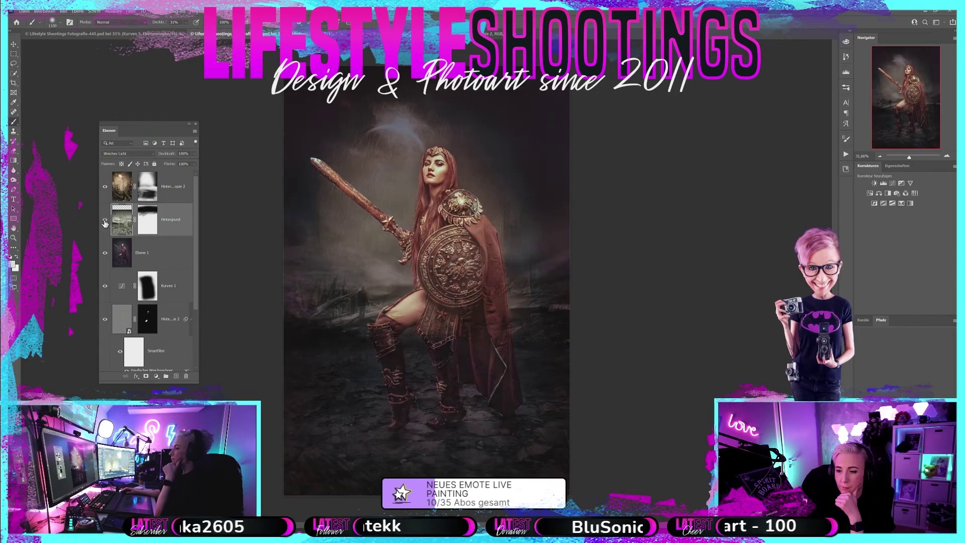
pyautogui.click(104, 221)
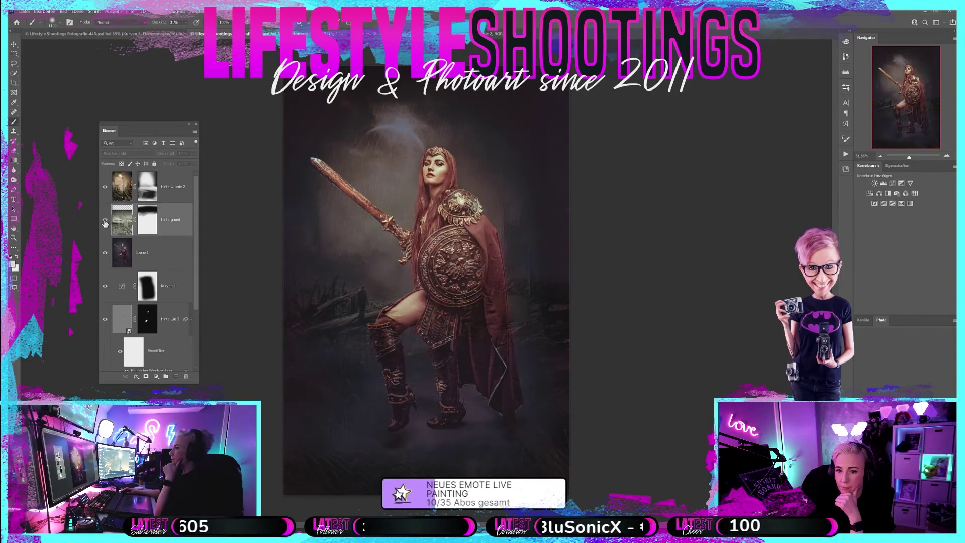
pyautogui.click(105, 221)
pyautogui.click(105, 186)
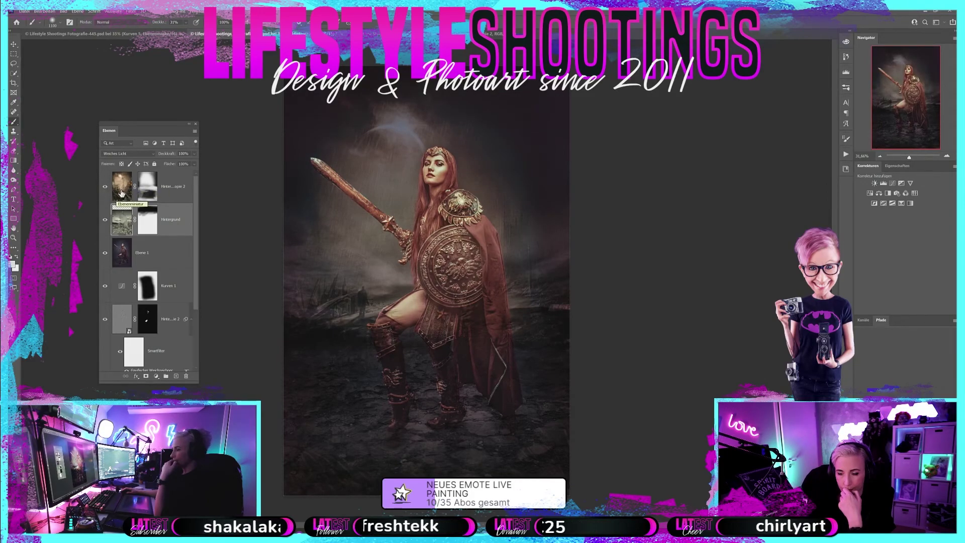
pyautogui.click(121, 192)
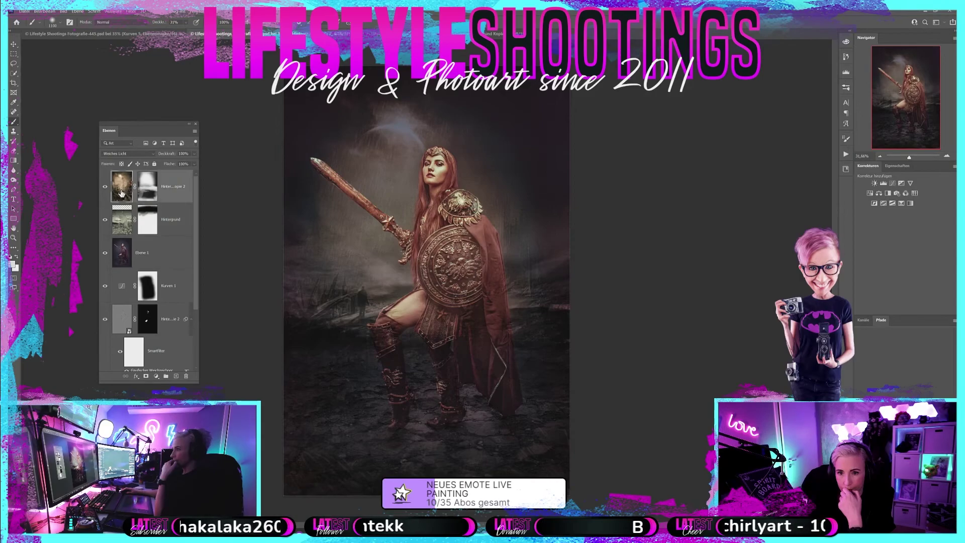
pyautogui.click(105, 187)
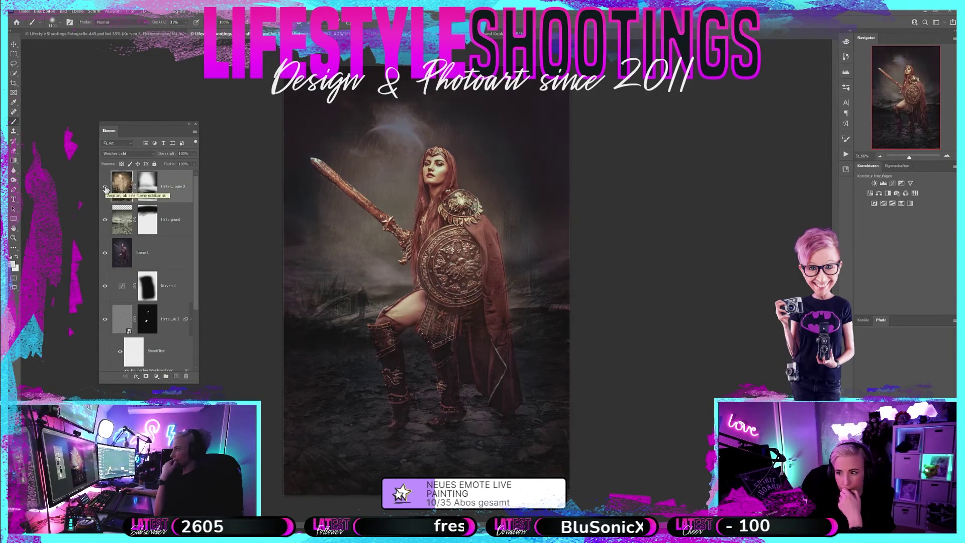
pyautogui.click(105, 187)
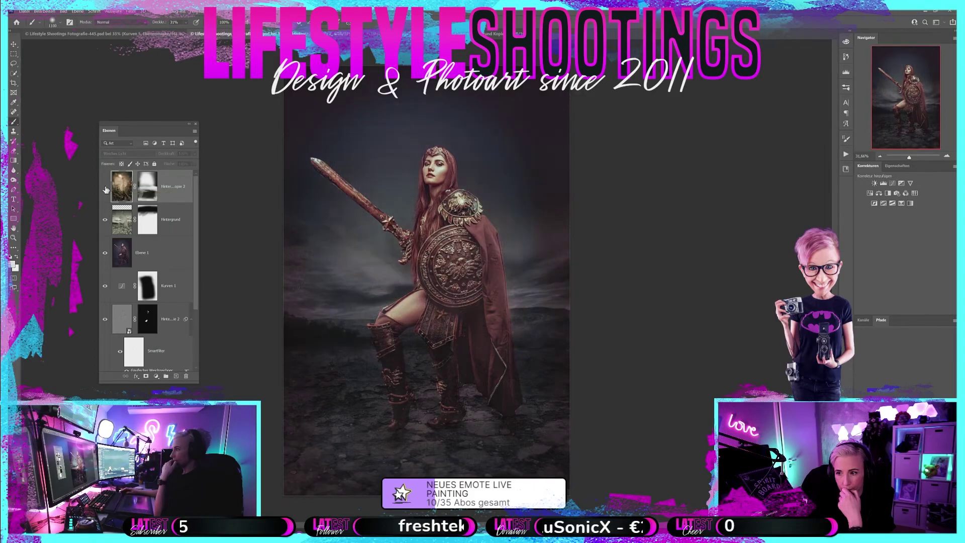
pyautogui.click(105, 186)
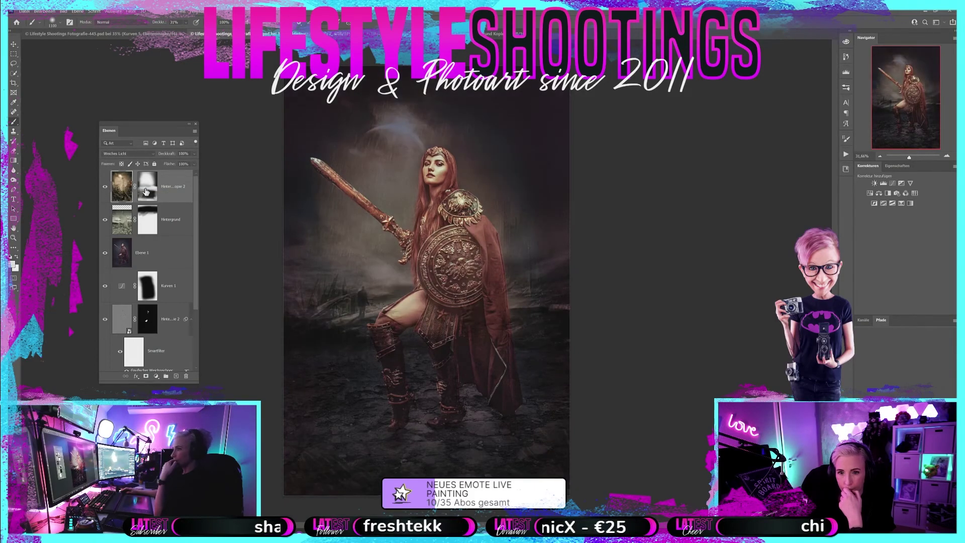
# - Set black as the foreground colour, shrink the brush to 700, and compare layers again
pyautogui.click(16, 256)
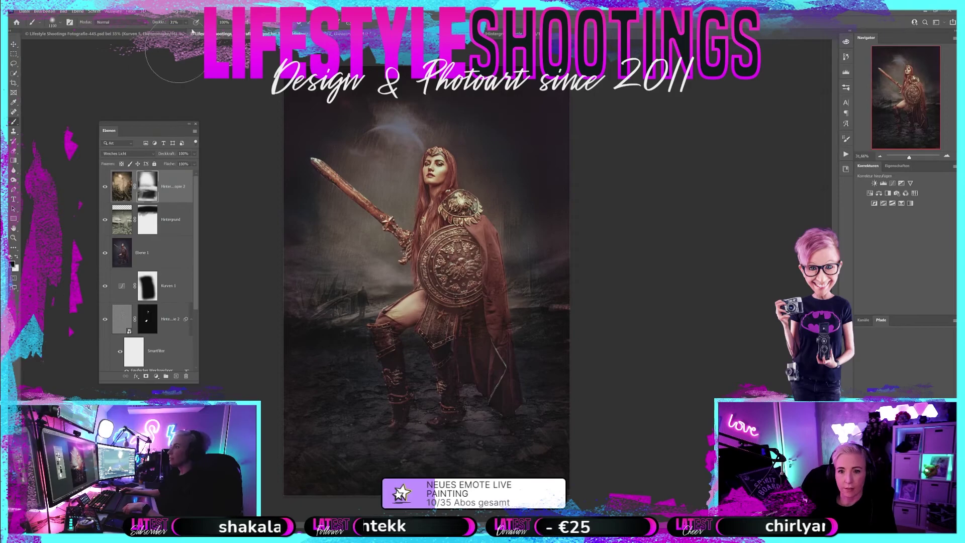
pyautogui.press('[')
pyautogui.press('[')
pyautogui.press('[')
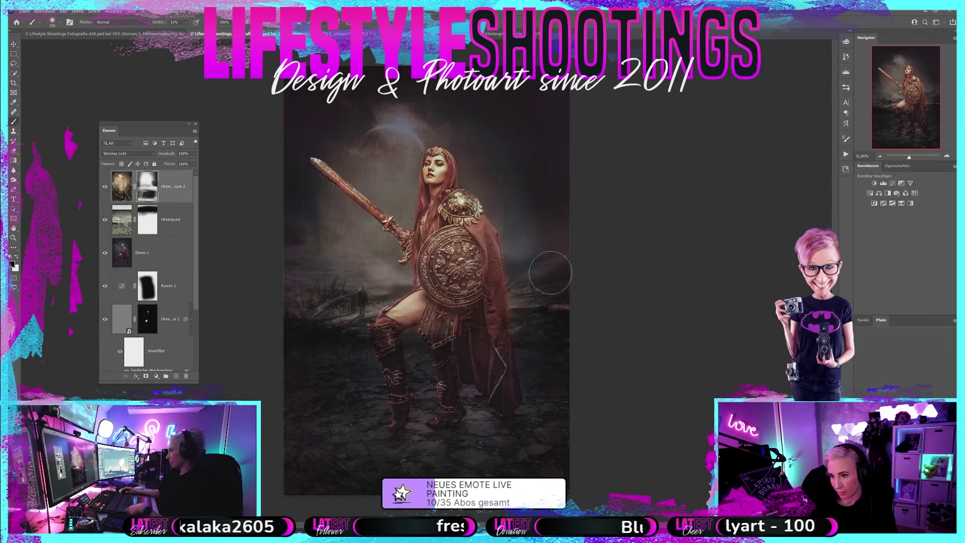
pyautogui.click(105, 186)
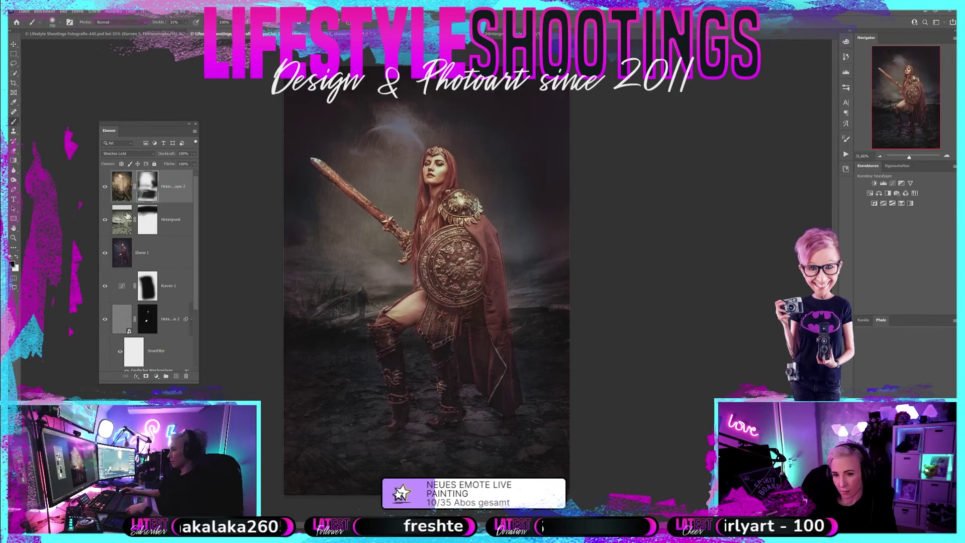
pyautogui.click(105, 187)
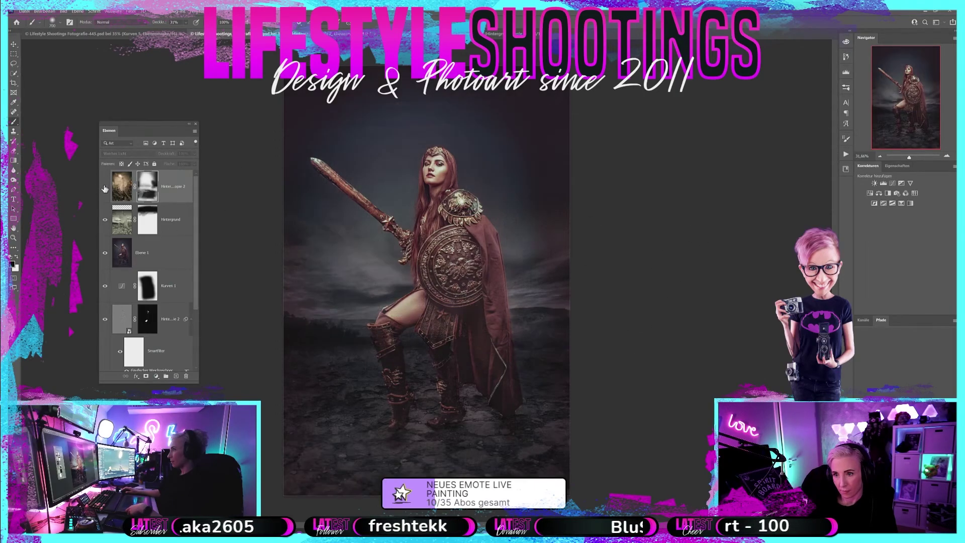
pyautogui.click(105, 186)
pyautogui.click(105, 221)
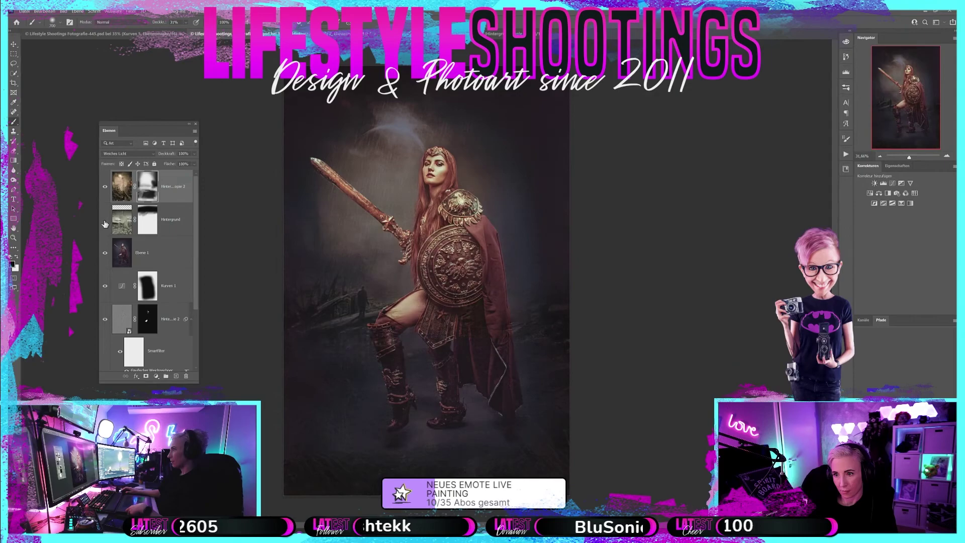
pyautogui.click(105, 221)
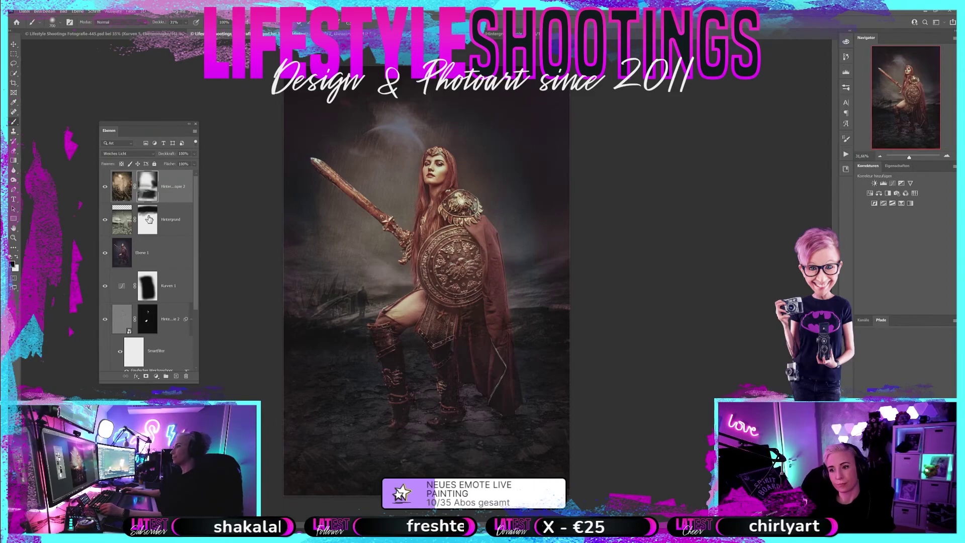
# - Merge the top texture layer and Hintergrund into a single layer
pyautogui.click(121, 226)
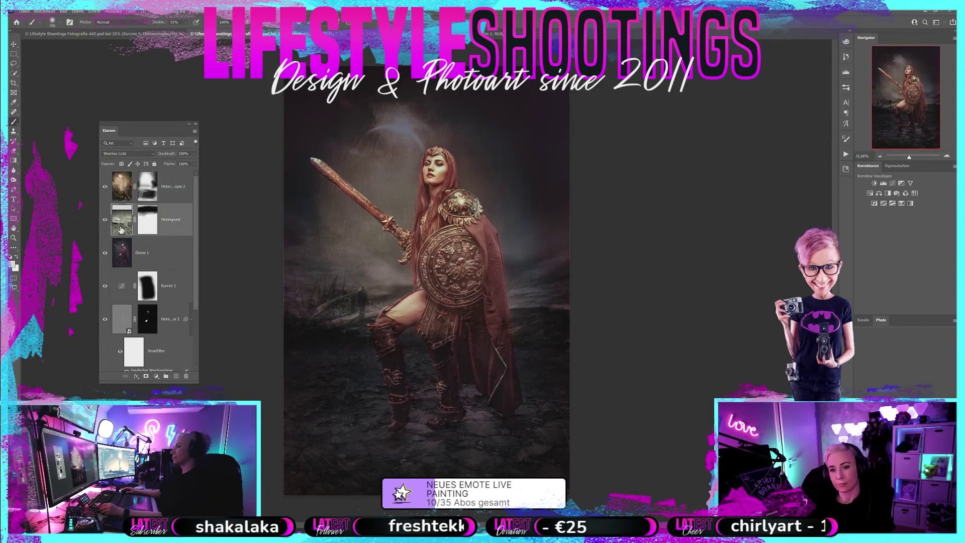
pyautogui.click(123, 191)
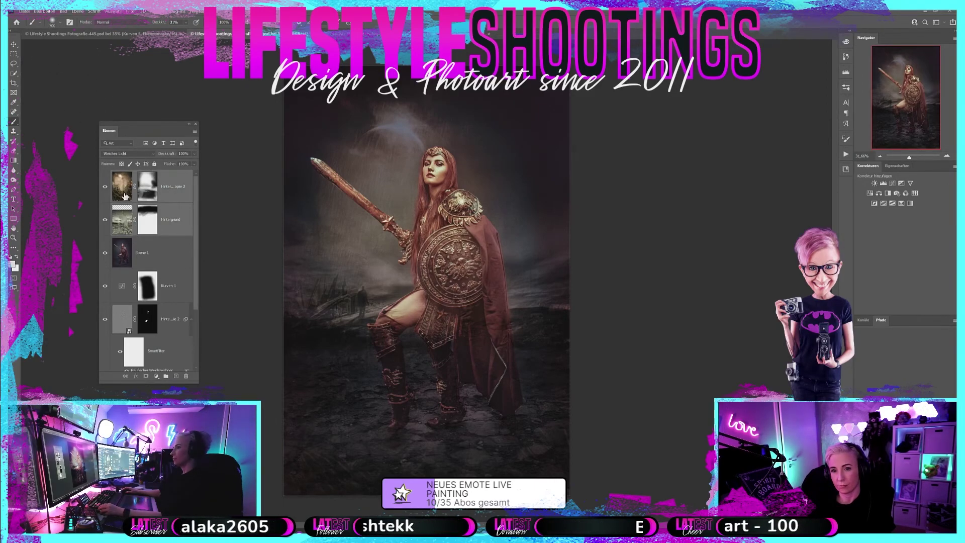
pyautogui.rightClick(178, 196)
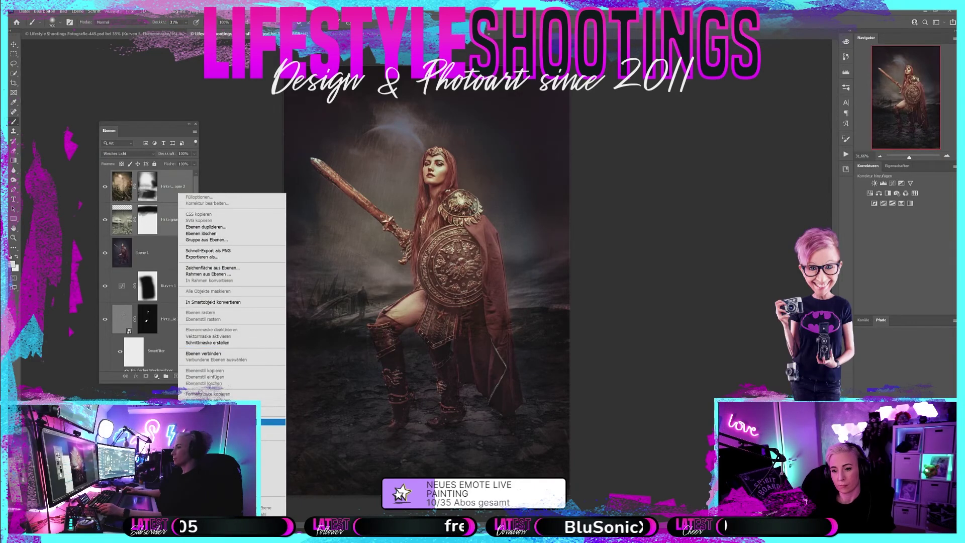
pyautogui.click(239, 421)
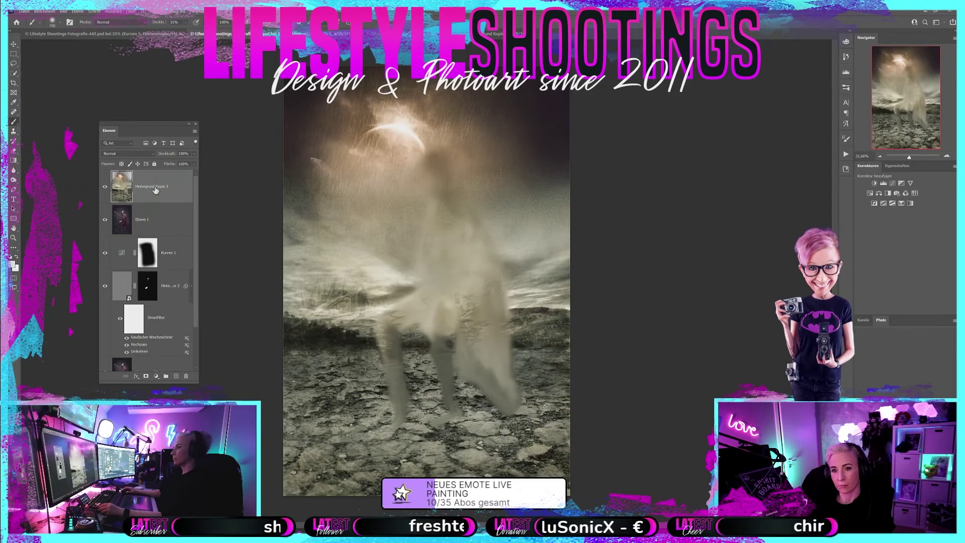
# - Set the merged texture layer to Weiches Licht and toggle its visibility to compare
pyautogui.click(129, 154)
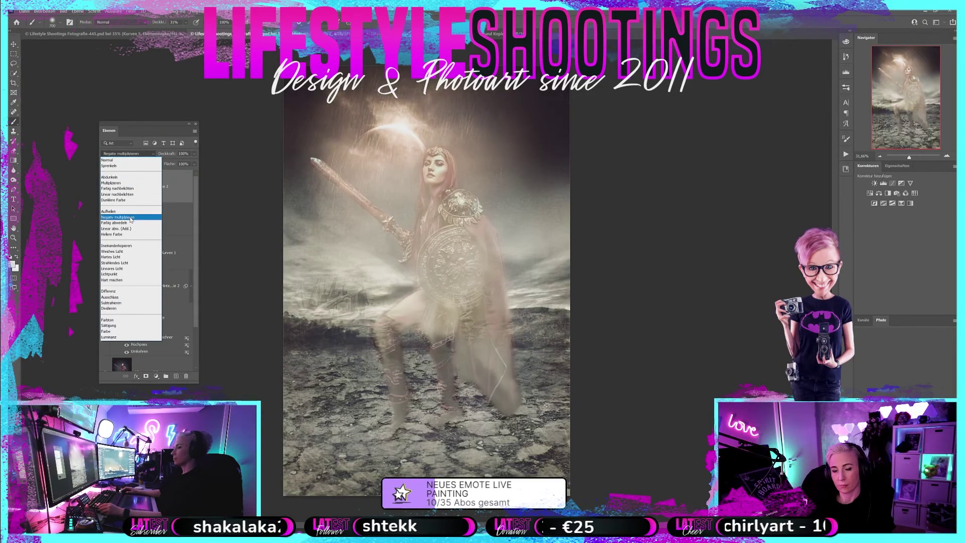
pyautogui.click(129, 251)
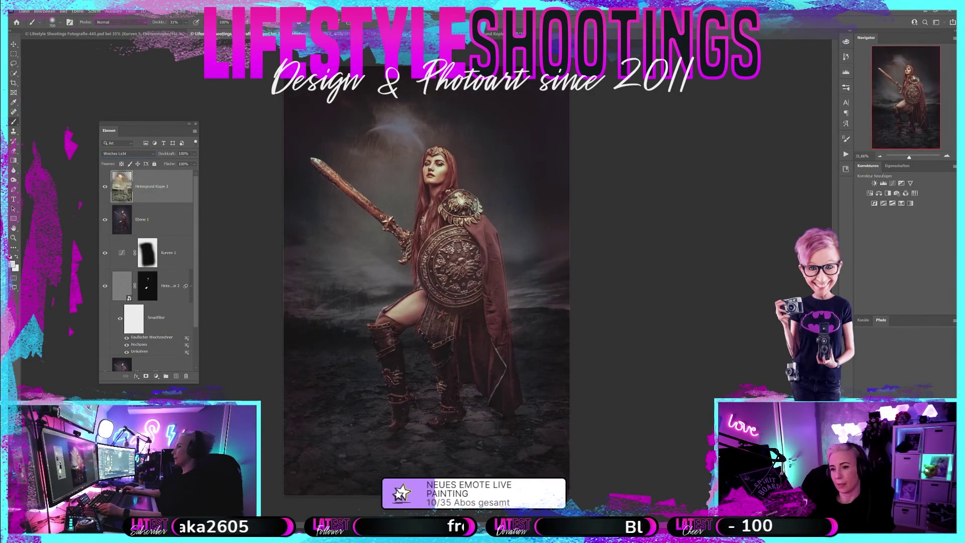
pyautogui.click(105, 186)
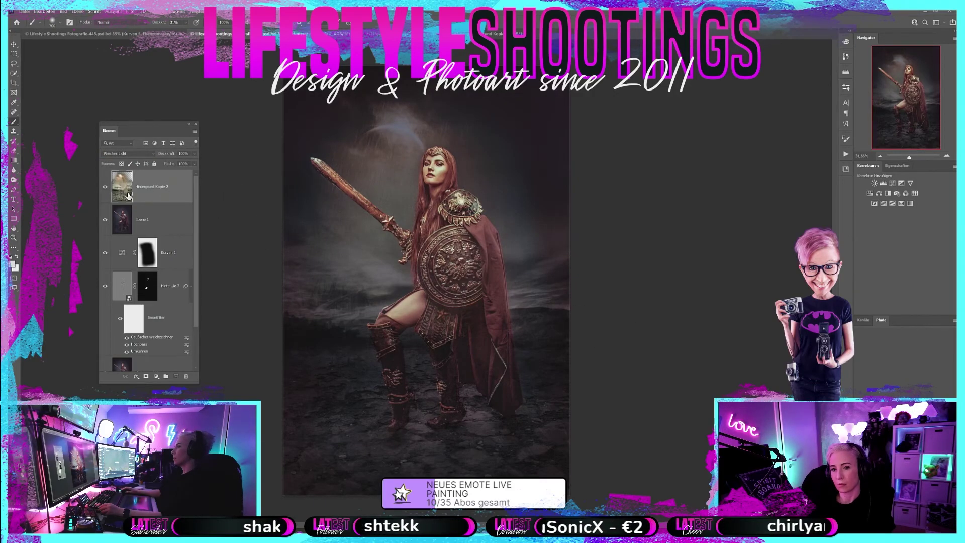
pyautogui.click(104, 187)
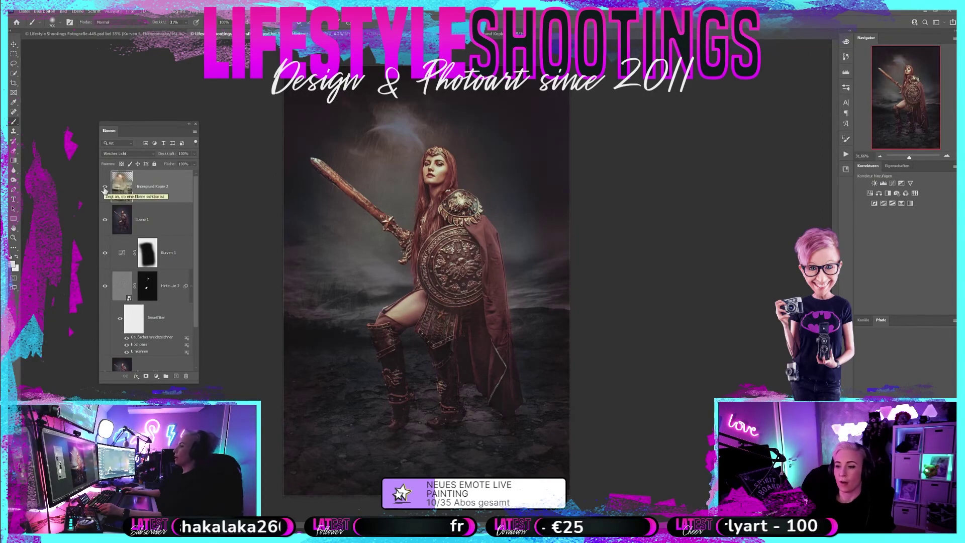
pyautogui.click(105, 188)
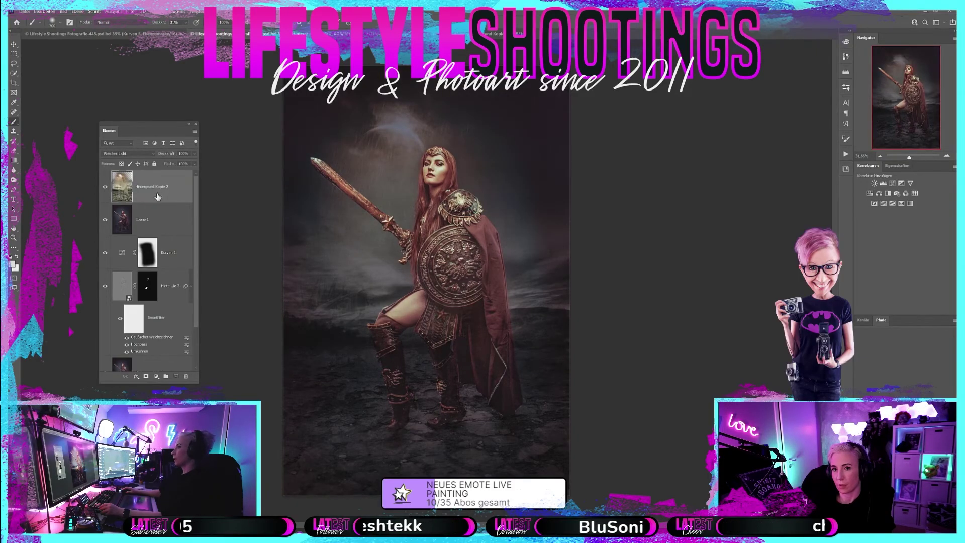
# - Step through Edit Undo/Redo to compare, then undo back to the unmerged texture layers
pyautogui.click(44, 11)
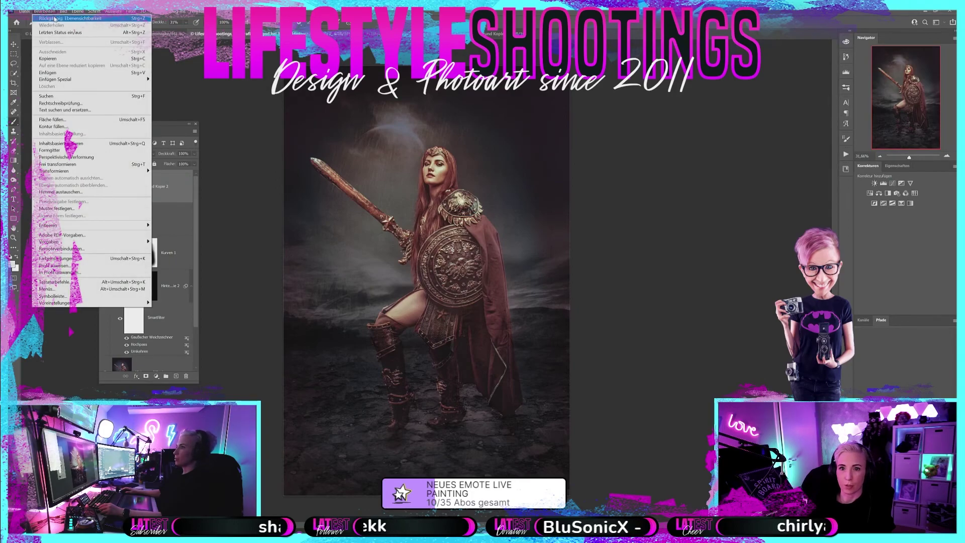
pyautogui.click(54, 19)
pyautogui.click(44, 11)
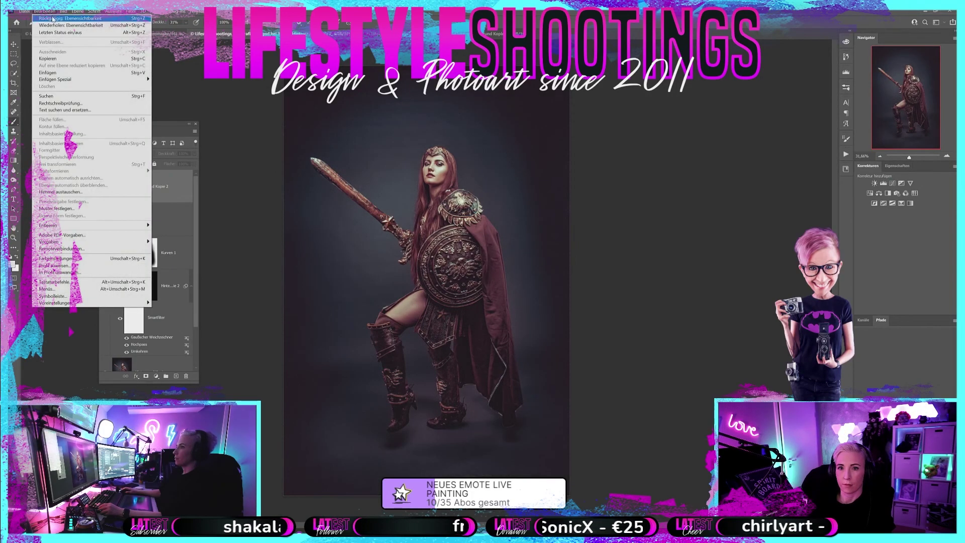
pyautogui.click(53, 19)
pyautogui.click(44, 11)
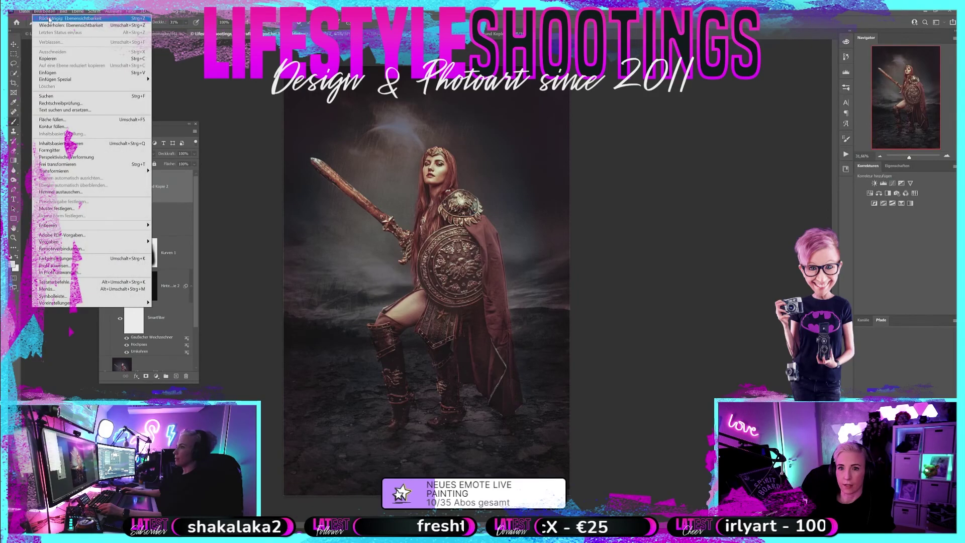
pyautogui.click(44, 11)
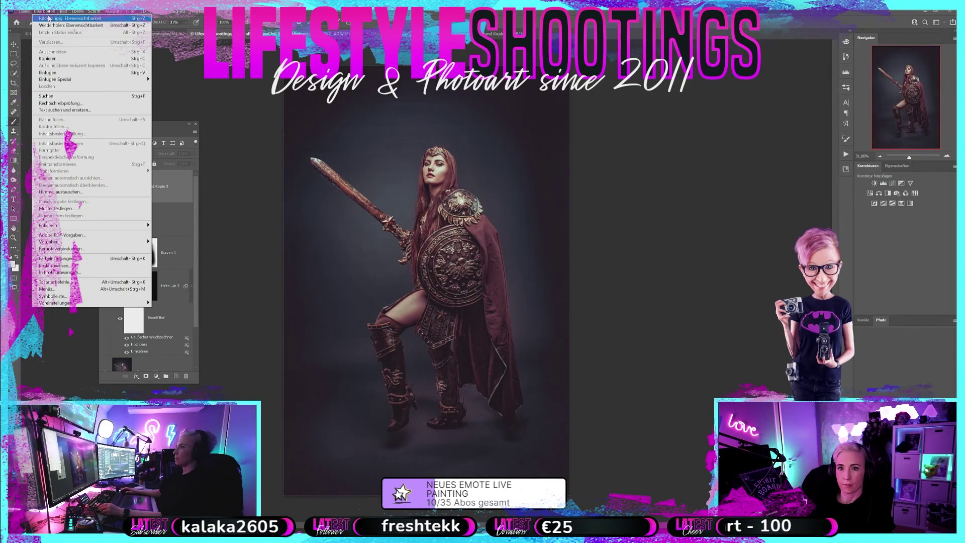
pyautogui.click(44, 10)
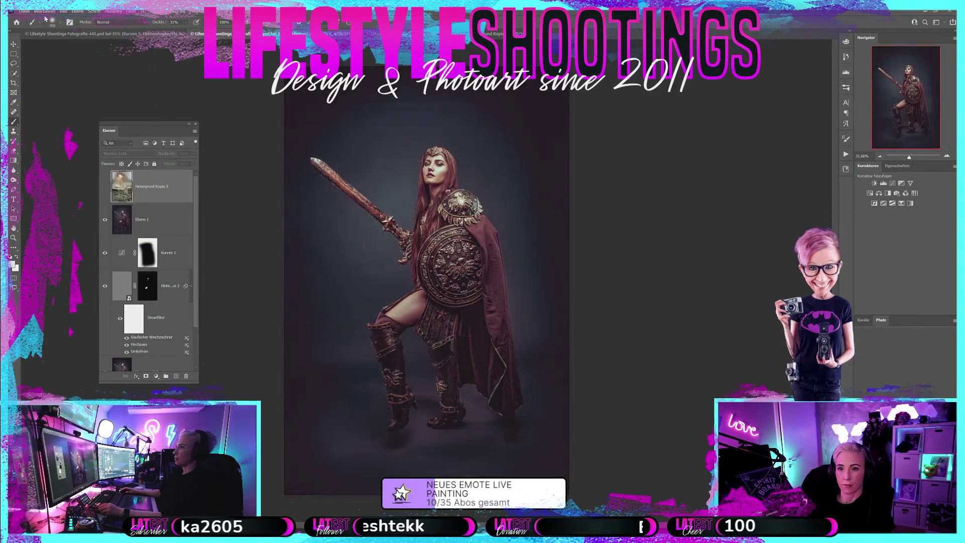
pyautogui.click(44, 11)
pyautogui.click(48, 20)
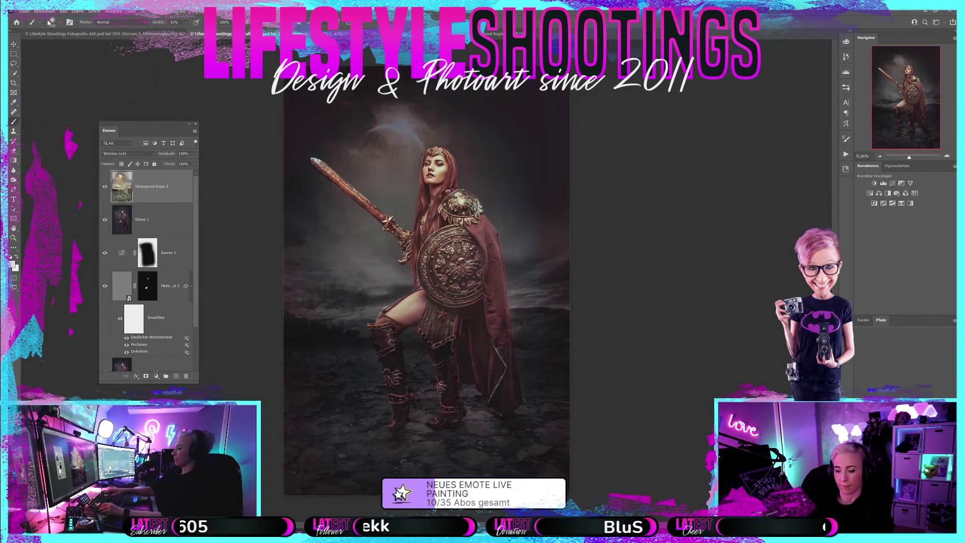
pyautogui.hotkey('ctrl', 'z')
pyautogui.hotkey('ctrl', 'z')
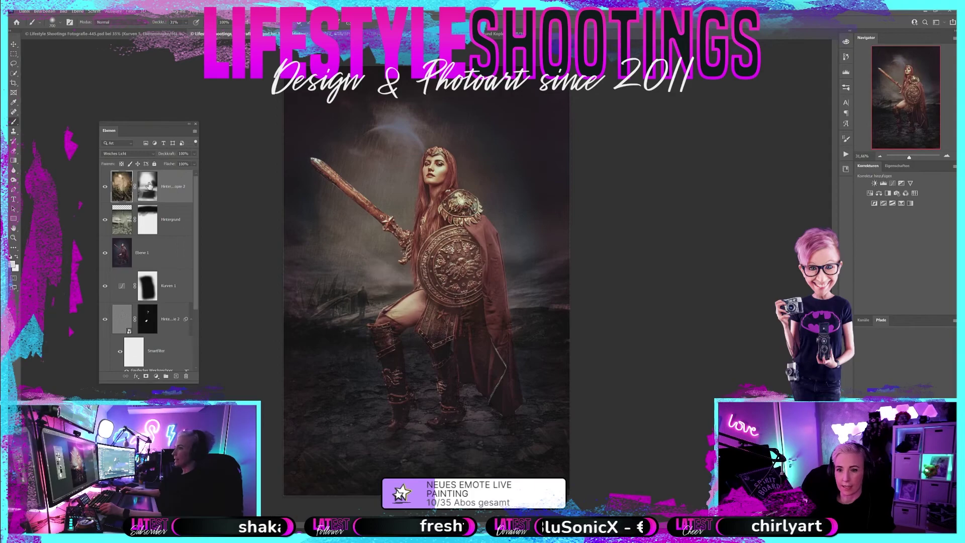
# - Set both the top texture and the Hintergrund texture layers to Weiches Licht
pyautogui.click(106, 186)
pyautogui.click(106, 186)
pyautogui.click(130, 153)
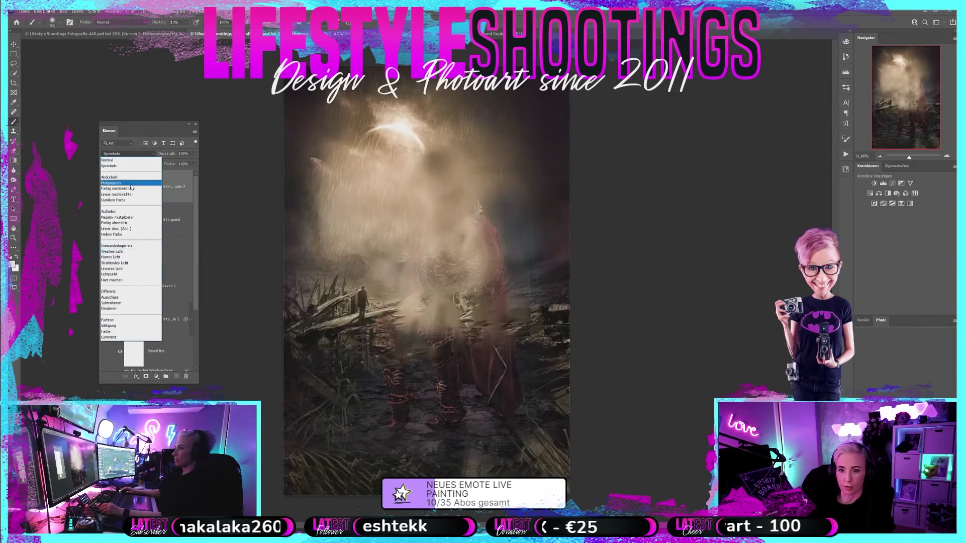
pyautogui.click(123, 253)
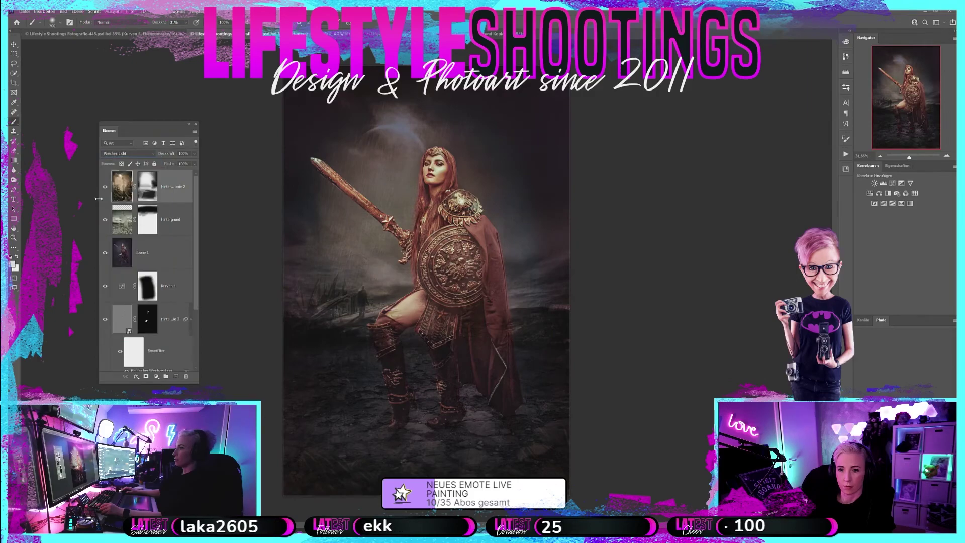
pyautogui.click(105, 187)
pyautogui.click(130, 154)
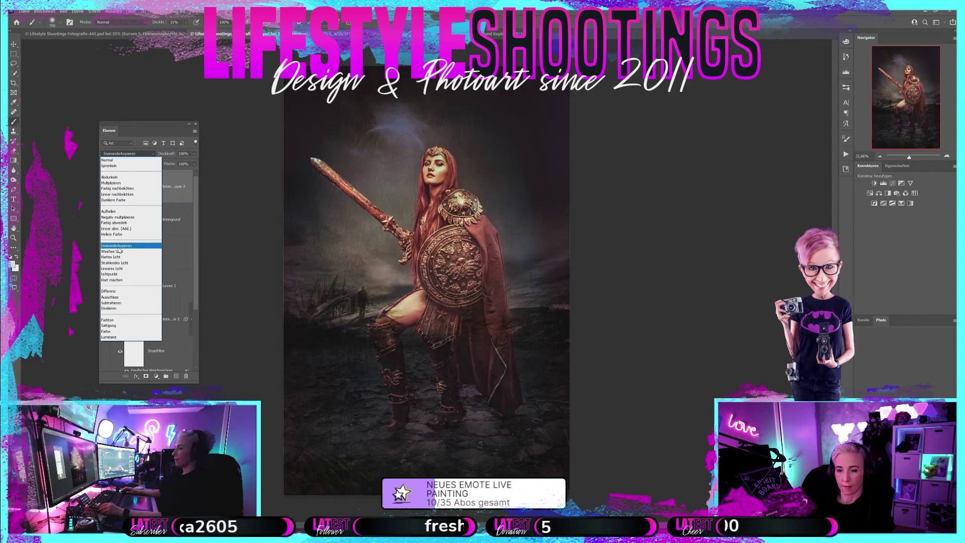
pyautogui.click(113, 251)
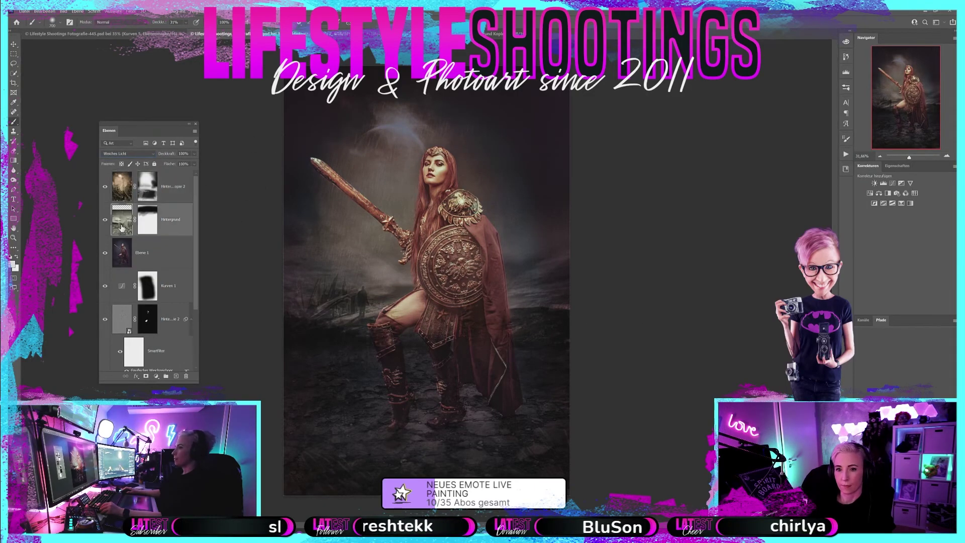
# - Compare the top texture on and off, target its mask, and set brush opacity to 44%
pyautogui.click(105, 186)
pyautogui.click(105, 187)
pyautogui.click(105, 186)
pyautogui.click(105, 187)
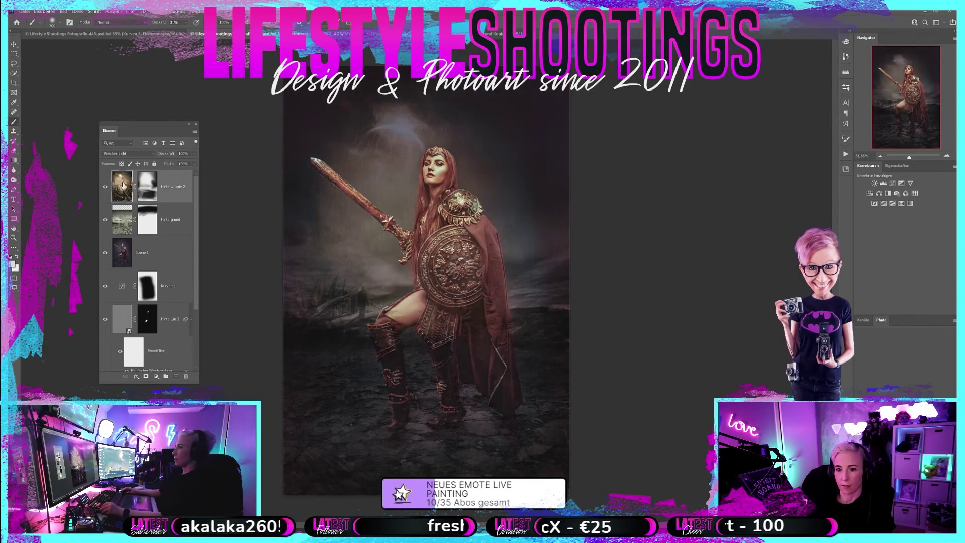
pyautogui.click(150, 191)
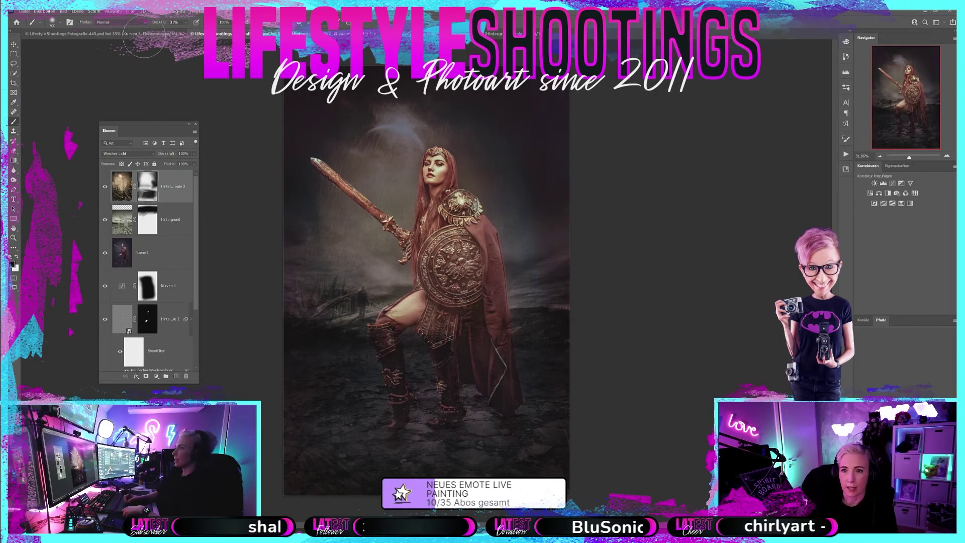
pyautogui.moveTo(159, 23); pyautogui.dragTo(164, 25)
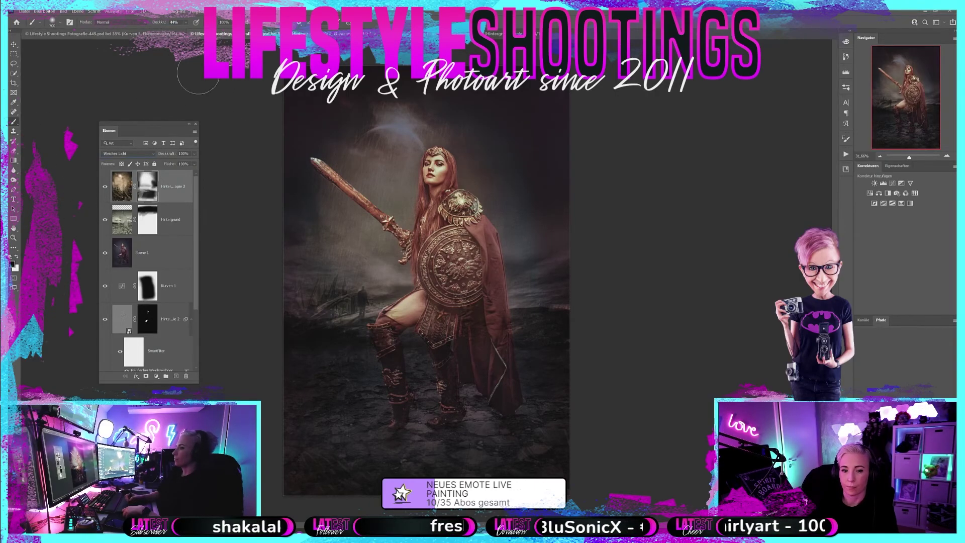
pyautogui.click(911, 156)
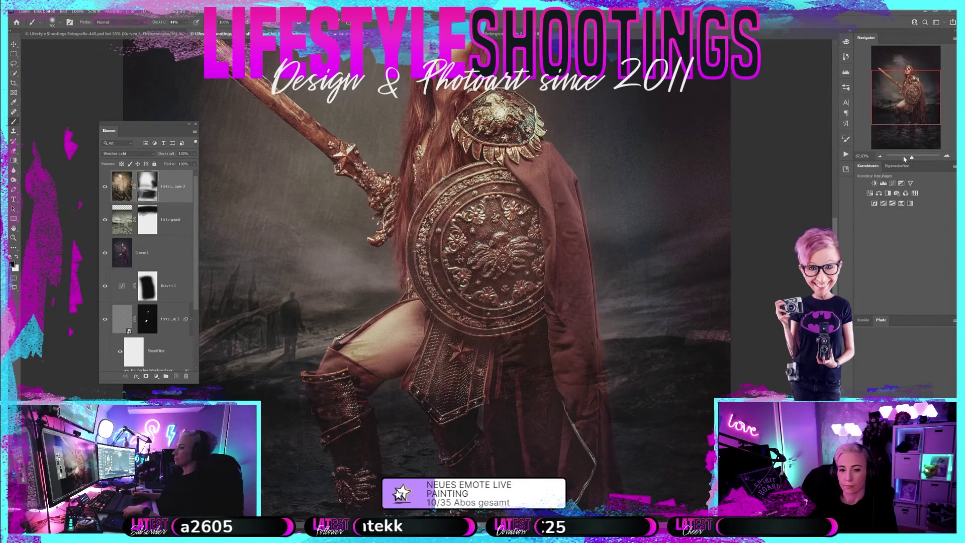
# - Paint the top mask at 56% opacity, 300 px brush, over the face, neck and chest
pyautogui.moveTo(897, 99)
pyautogui.mouseDown()
pyautogui.moveTo(905, 88)
pyautogui.moveTo(872, 119)
pyautogui.mouseUp()
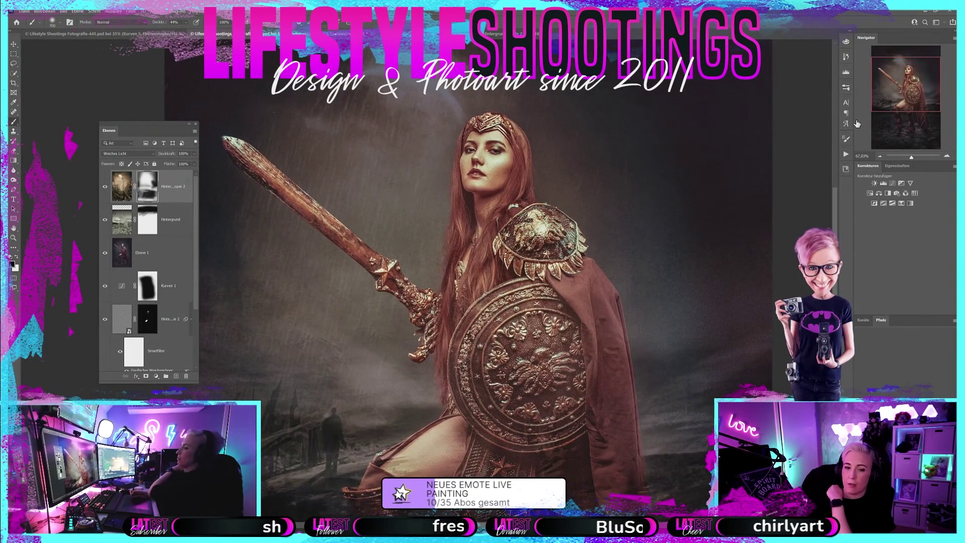
pyautogui.press('[')
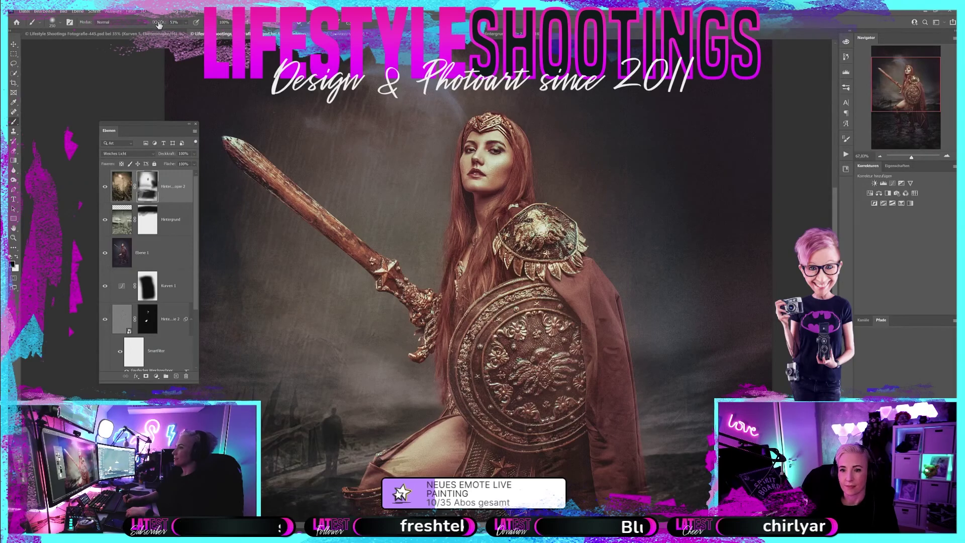
pyautogui.moveTo(158, 26); pyautogui.dragTo(164, 25)
pyautogui.press(']')
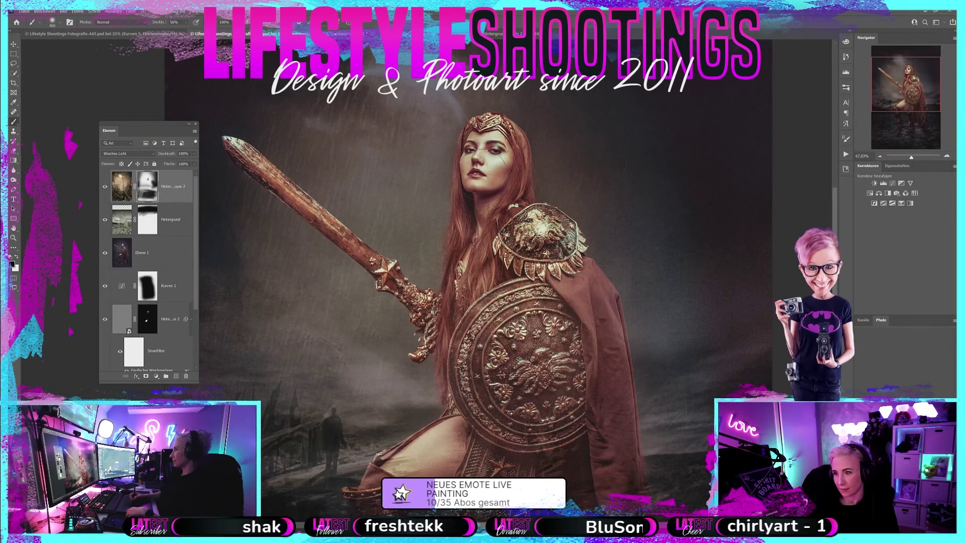
pyautogui.moveTo(494, 196); pyautogui.dragTo(573, 352)
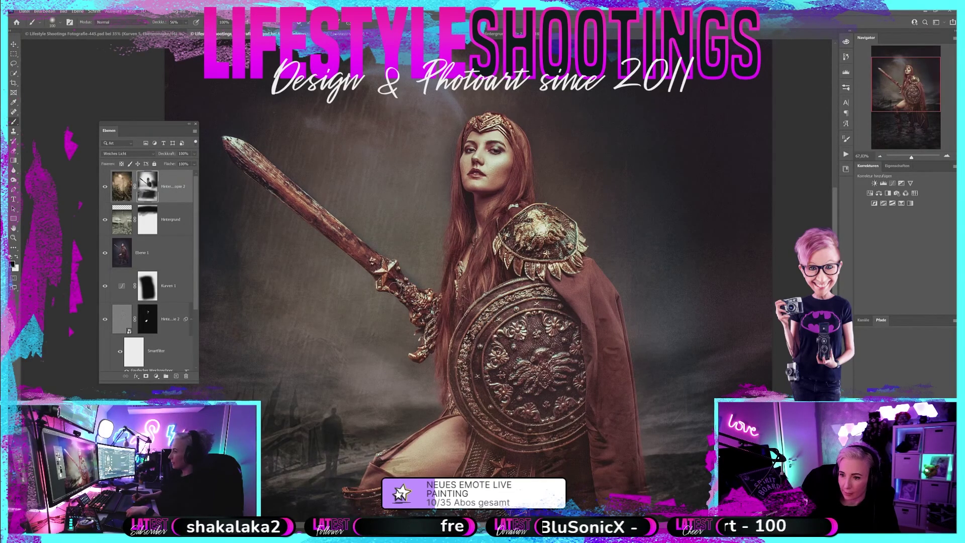
# - Switch to black, set the brush to 250 px at 66% opacity, and move to the legs
pyautogui.click(17, 259)
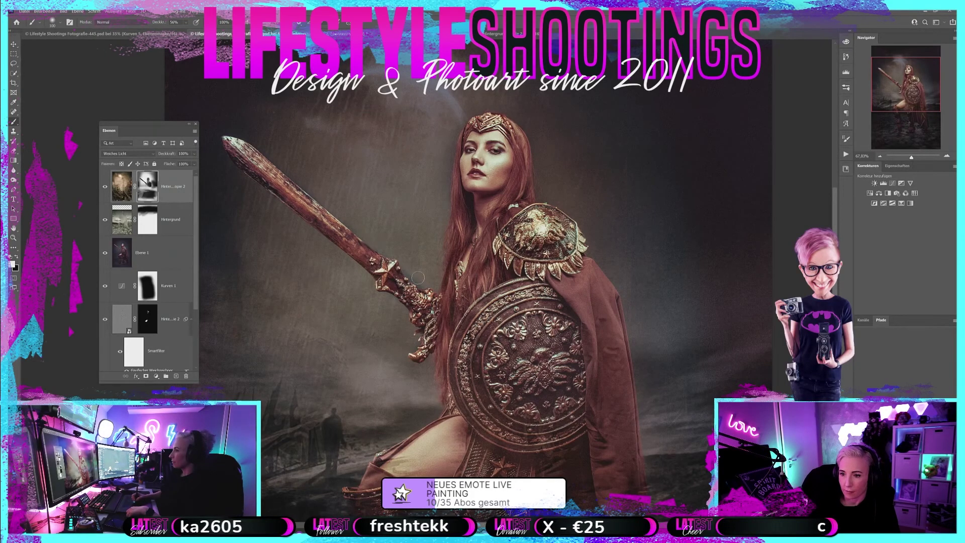
pyautogui.press('x')
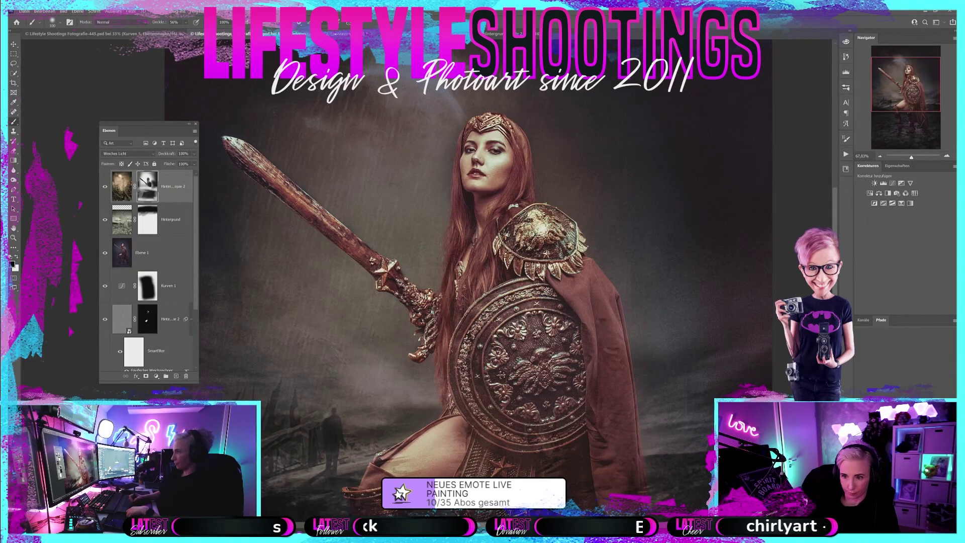
pyautogui.press('[')
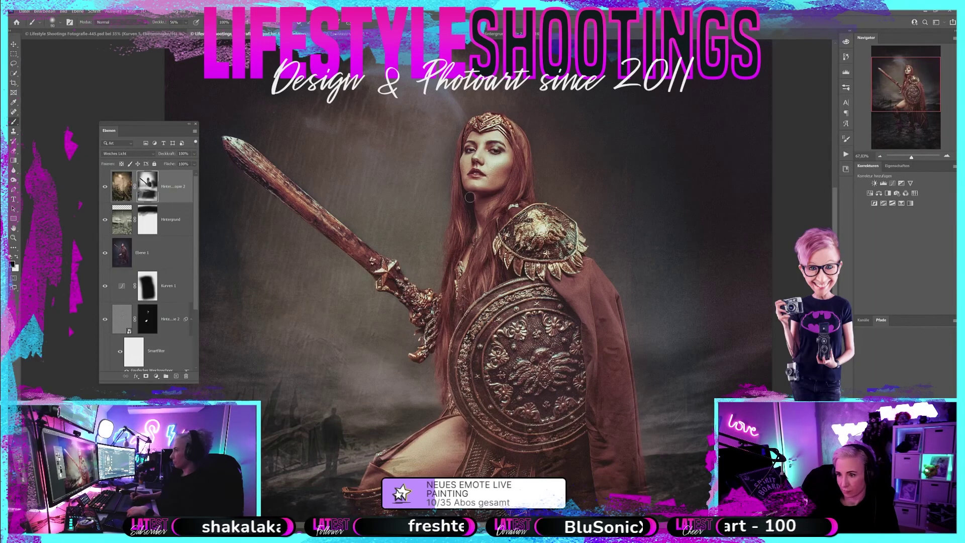
pyautogui.press(']')
pyautogui.press(']')
pyautogui.press(']')
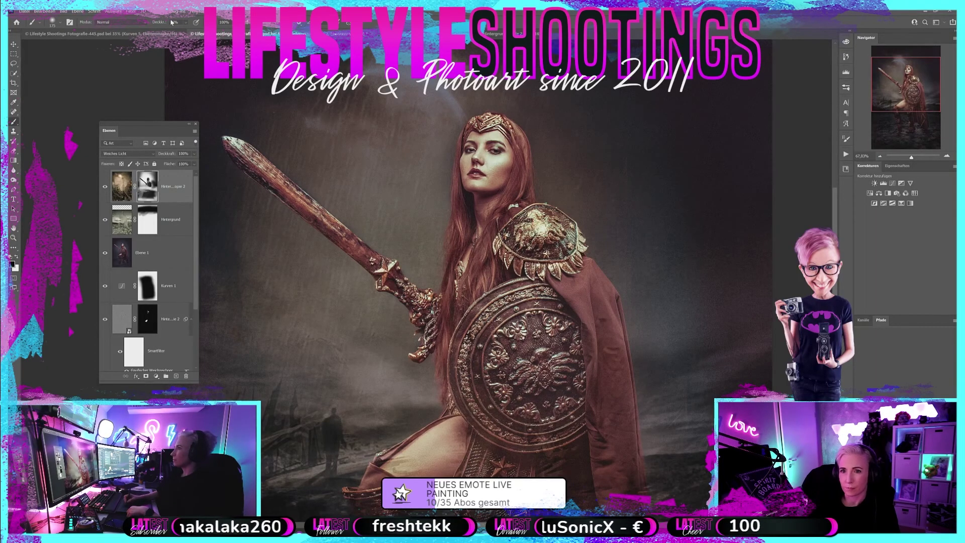
pyautogui.moveTo(162, 24); pyautogui.dragTo(164, 24)
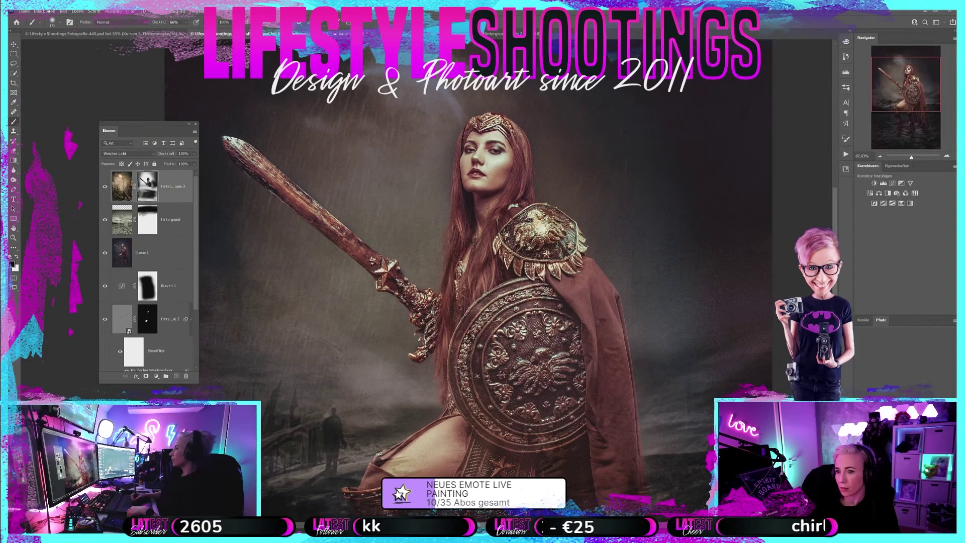
pyautogui.press(']')
pyautogui.press(']')
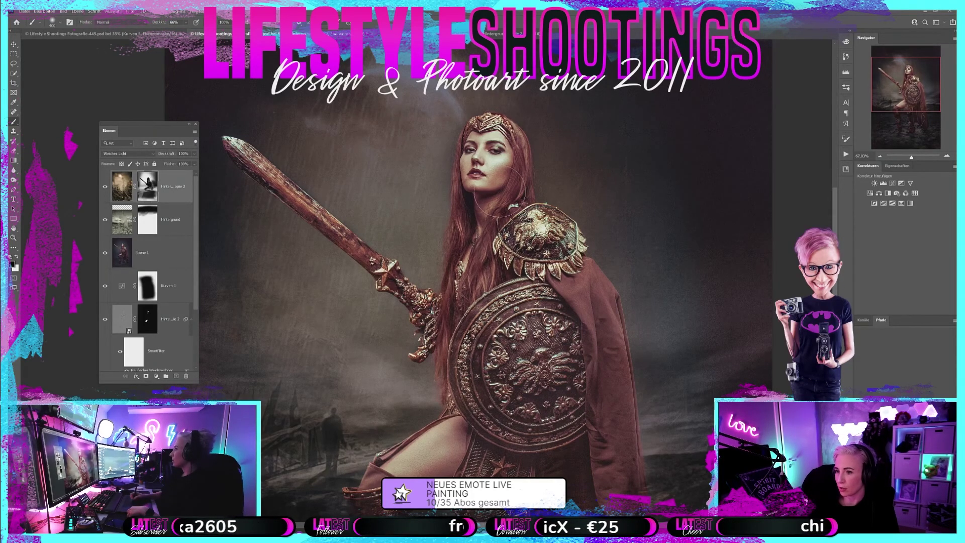
pyautogui.moveTo(621, 346); pyautogui.dragTo(605, 104)
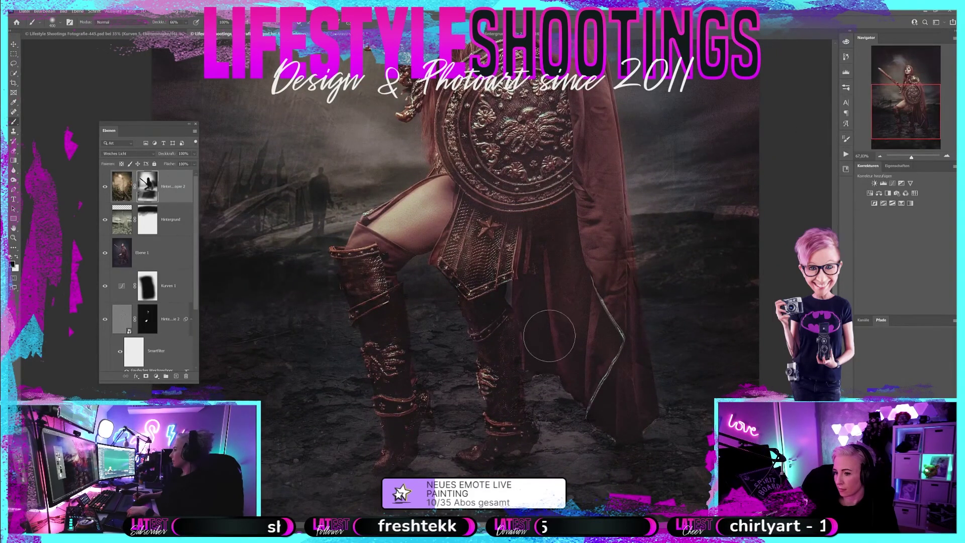
# - Refine the top overlay mask along the cloak, ankles and boots with brush sizes up to 400
pyautogui.press('[')
pyautogui.press('[')
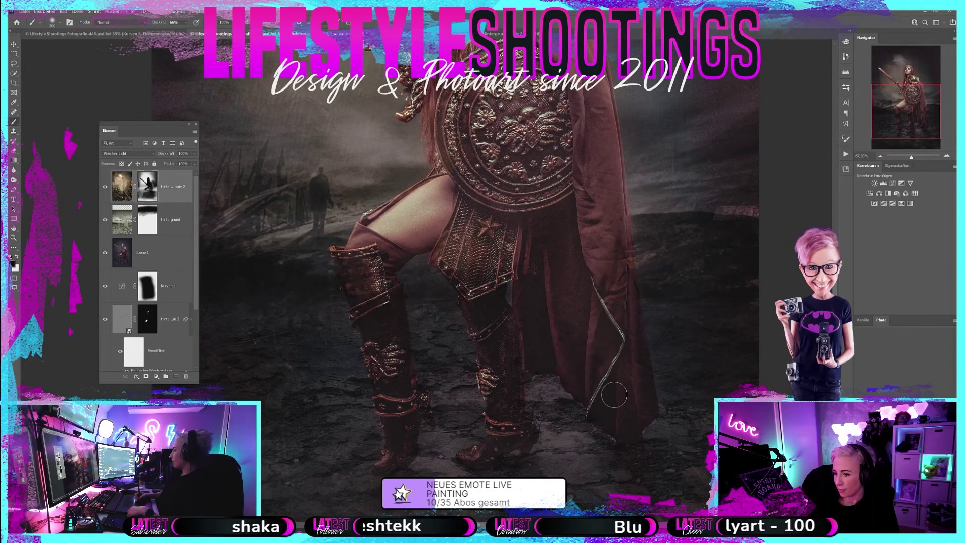
pyautogui.press(']')
pyautogui.press(']')
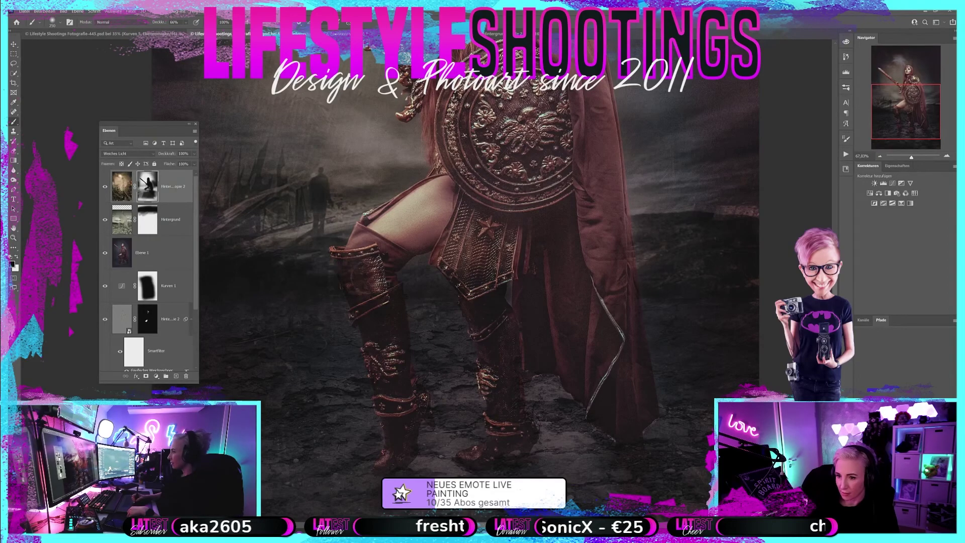
pyautogui.press('[')
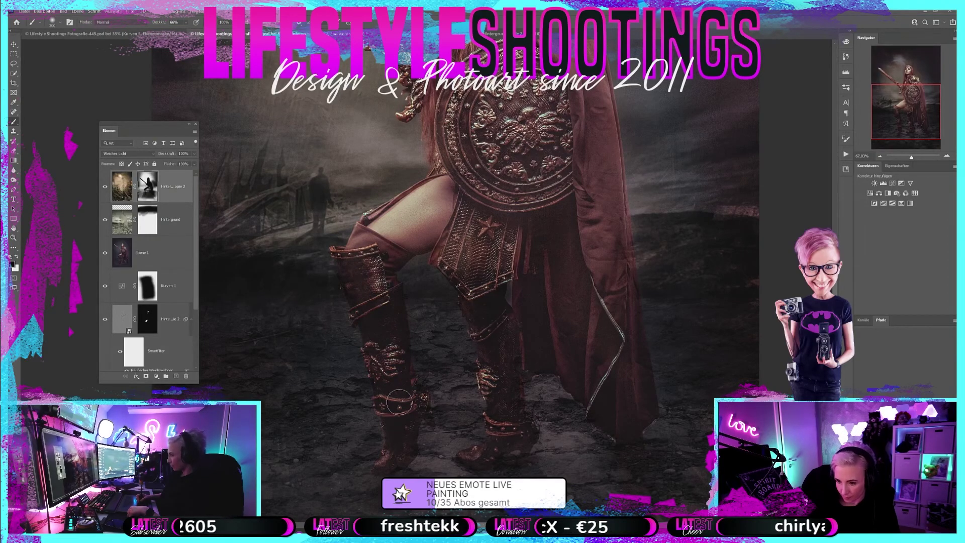
pyautogui.click(104, 187)
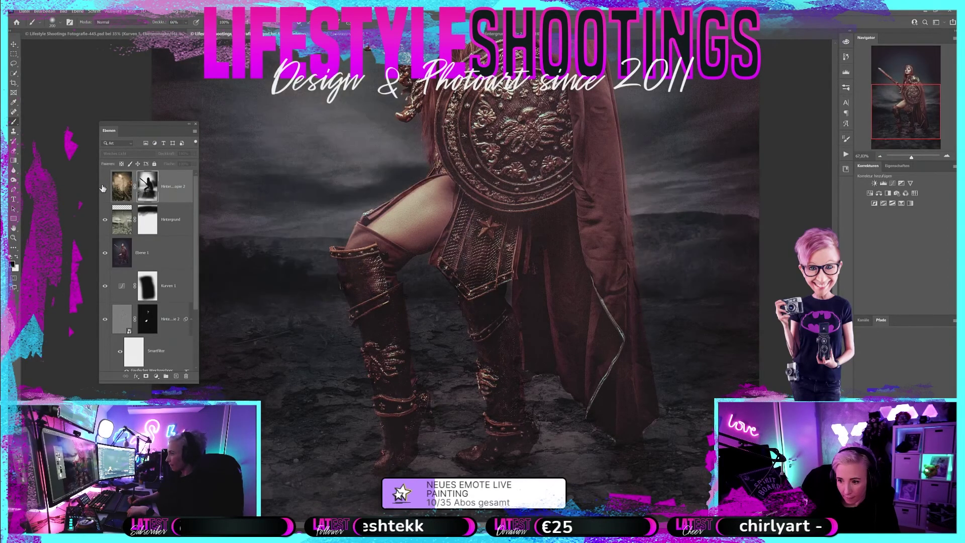
pyautogui.click(104, 187)
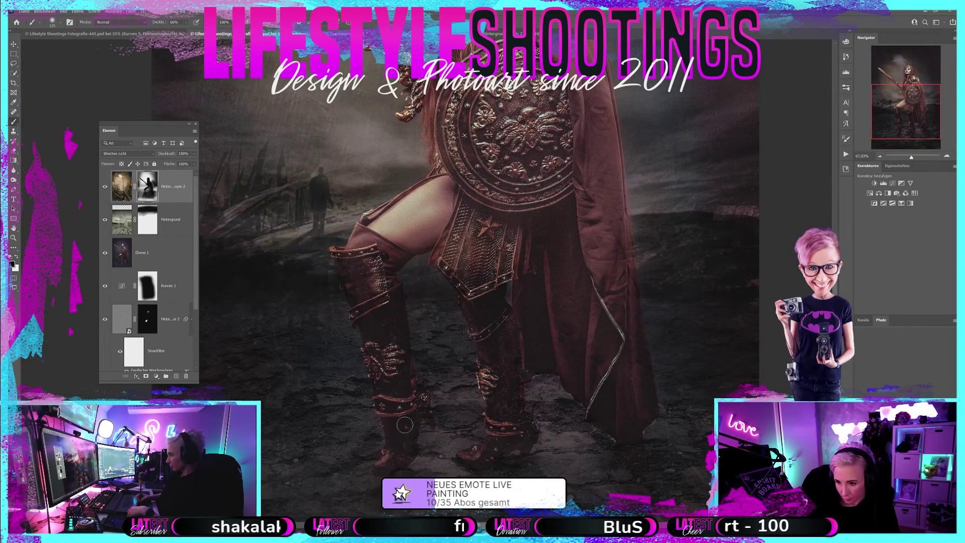
pyautogui.press(']')
pyautogui.press(']')
pyautogui.press(']')
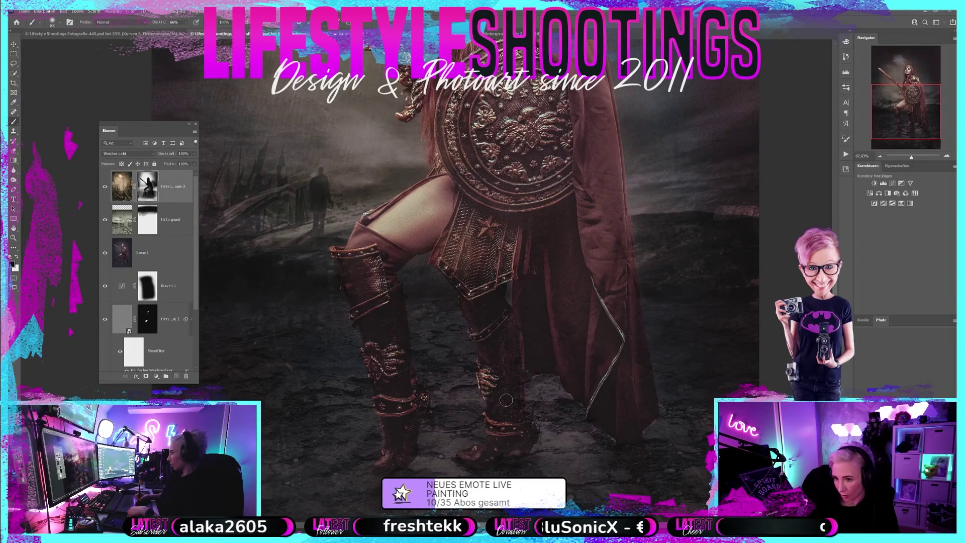
pyautogui.press(']')
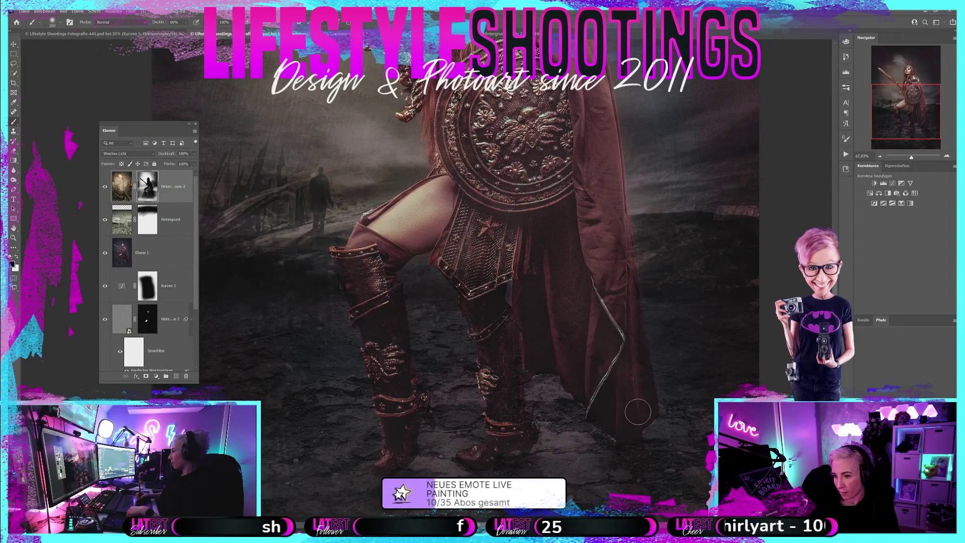
pyautogui.press(']')
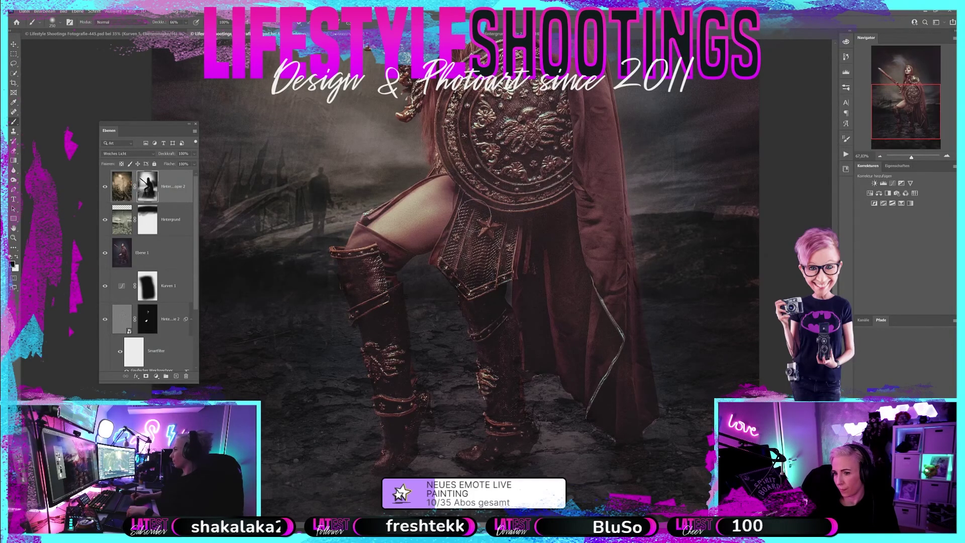
# - Zoom out to the whole image and toggle the misty top overlay to compare
pyautogui.click(906, 88)
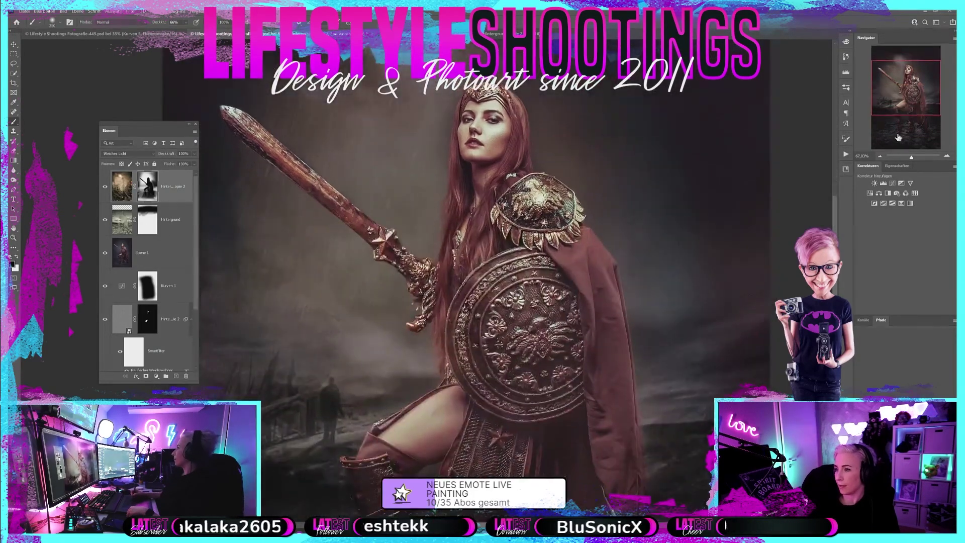
pyautogui.moveTo(910, 157); pyautogui.dragTo(909, 158)
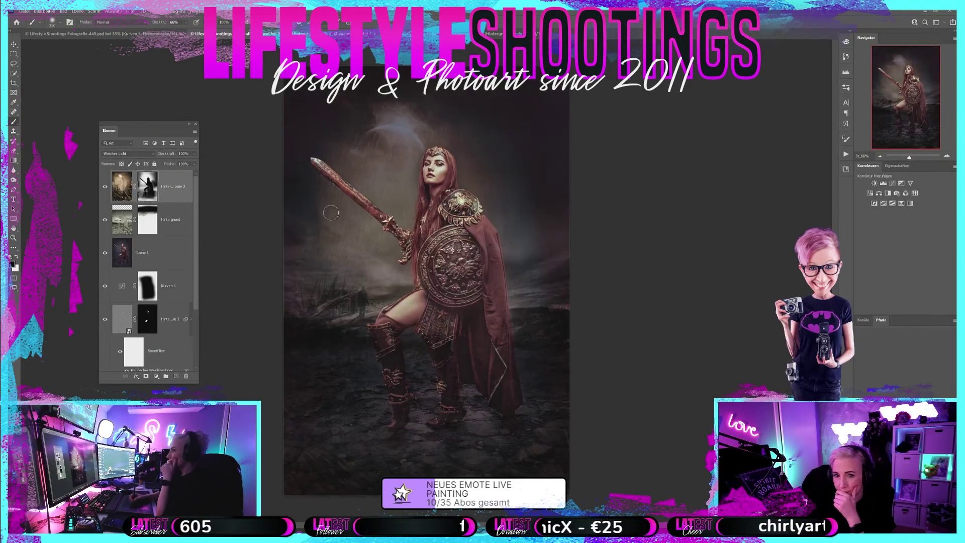
pyautogui.click(105, 187)
pyautogui.click(105, 187)
pyautogui.click(105, 187)
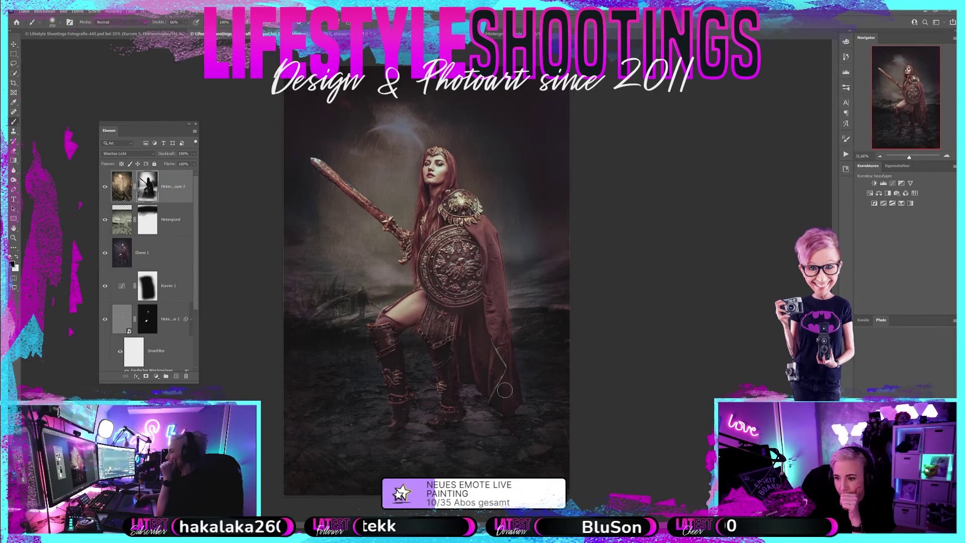
pyautogui.click(104, 188)
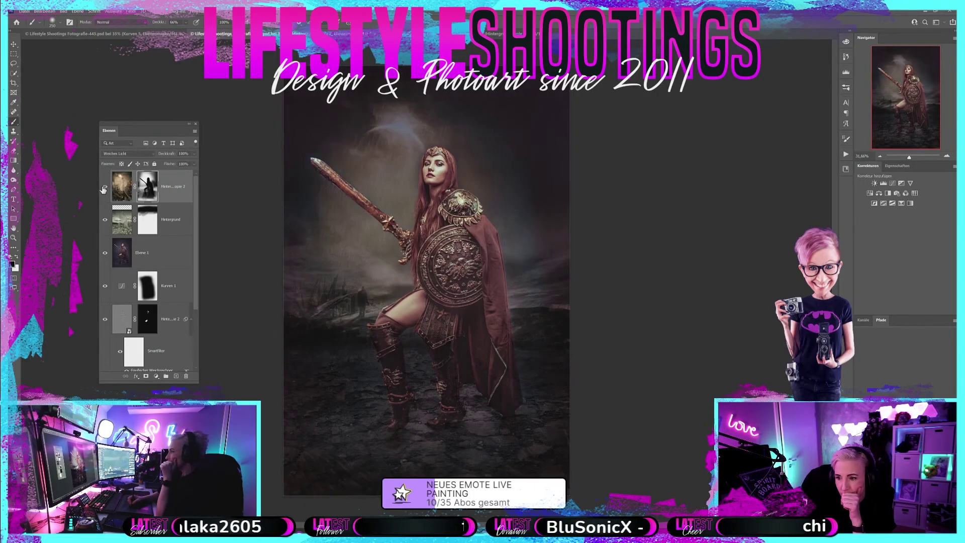
# - Compare without the Hintergrund landscape, then add a Kurven 2 curves adjustment above it
pyautogui.click(105, 220)
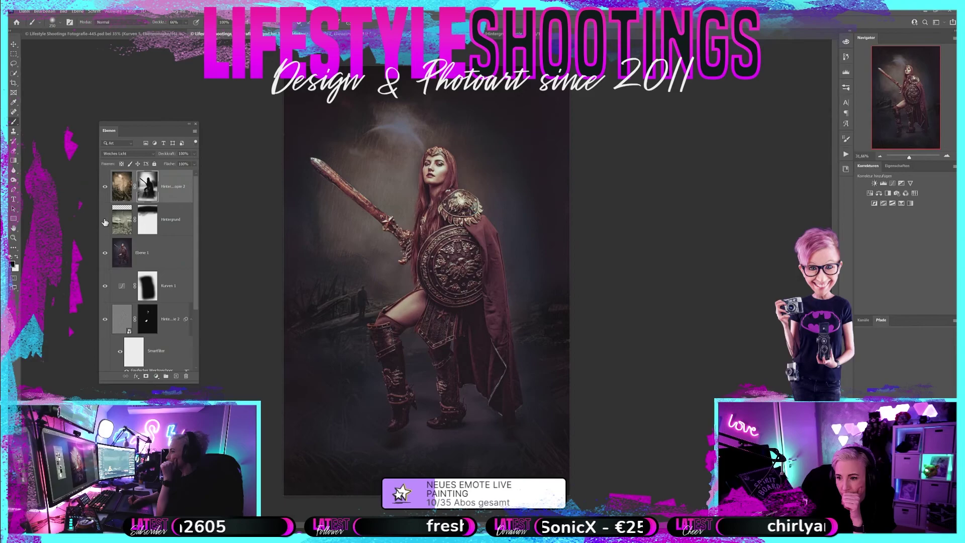
pyautogui.click(105, 220)
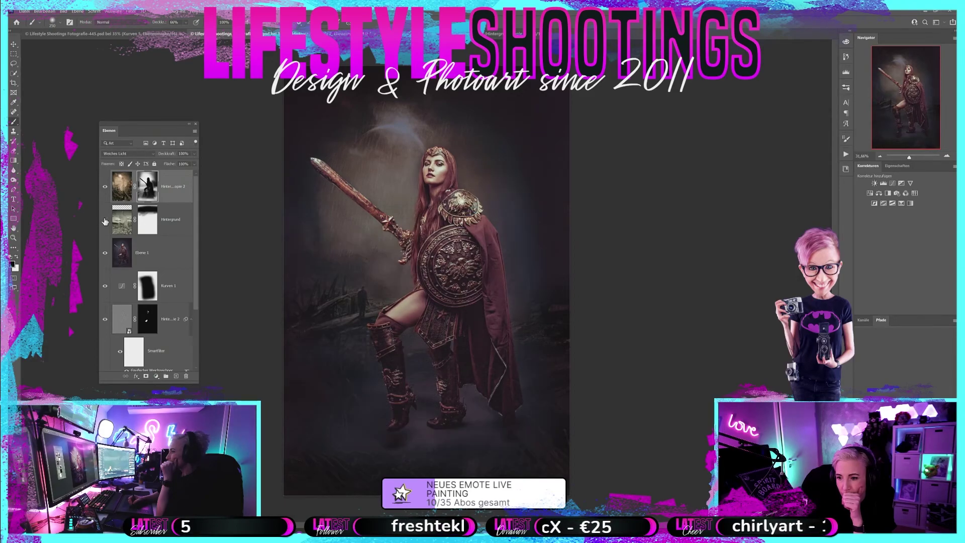
pyautogui.click(105, 220)
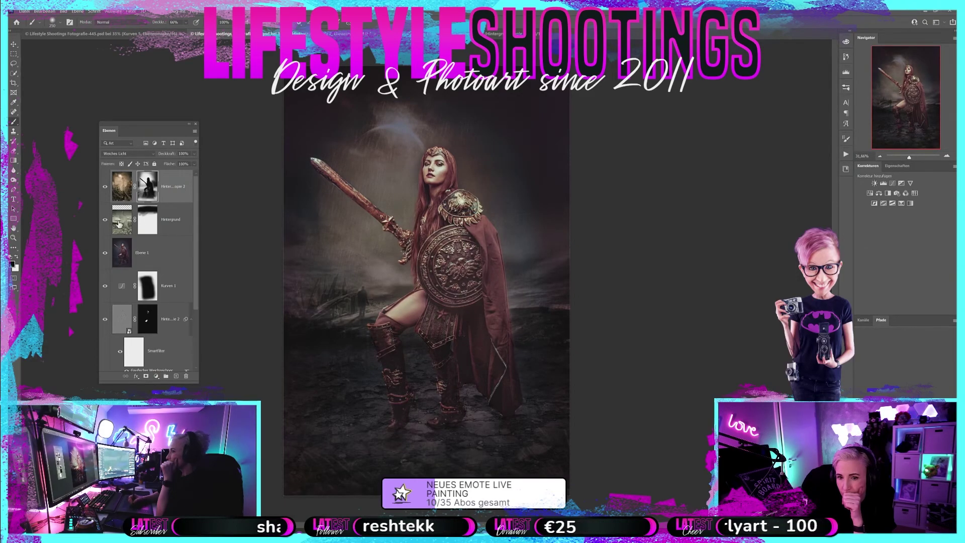
pyautogui.click(118, 225)
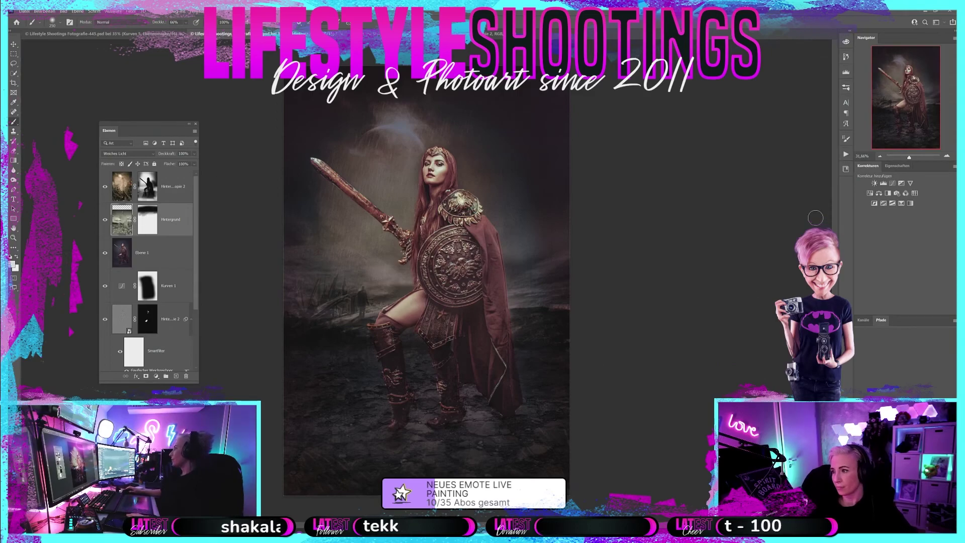
pyautogui.click(893, 184)
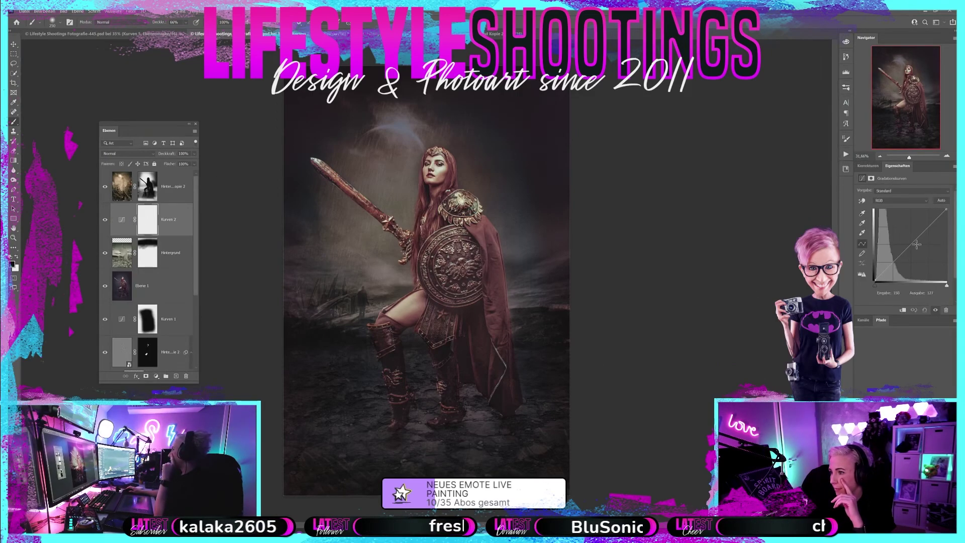
# - Raise the Kurven 2 curve, clip it to Hintergrund, invert its mask, and set brush opacity 26%
pyautogui.moveTo(910, 244); pyautogui.dragTo(903, 240)
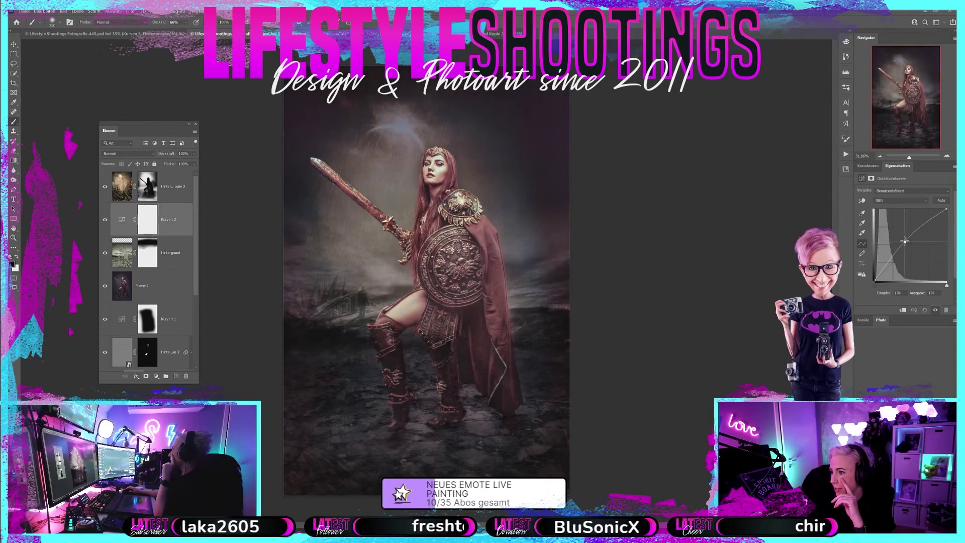
pyautogui.click(903, 311)
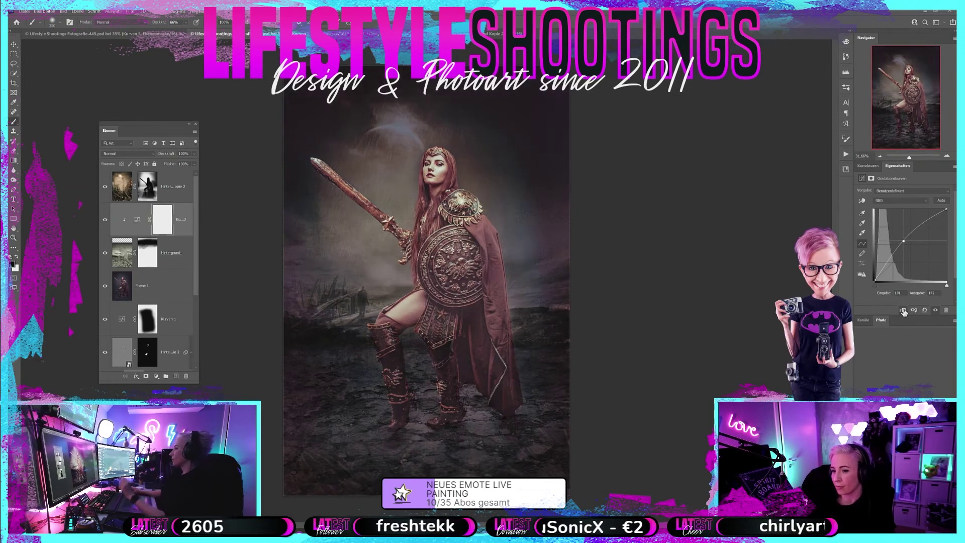
pyautogui.click(168, 223)
pyautogui.hotkey('ctrl', 'i')
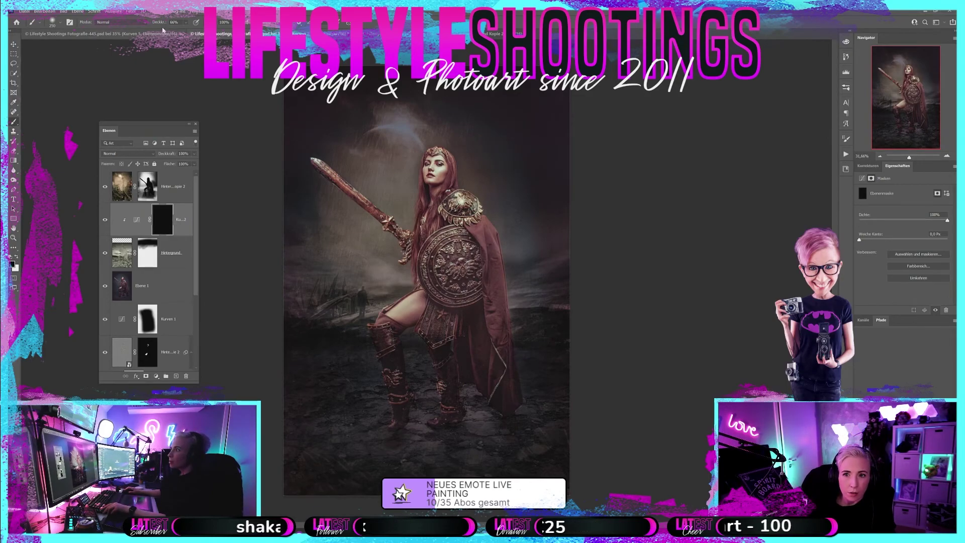
pyautogui.moveTo(158, 25); pyautogui.dragTo(149, 25)
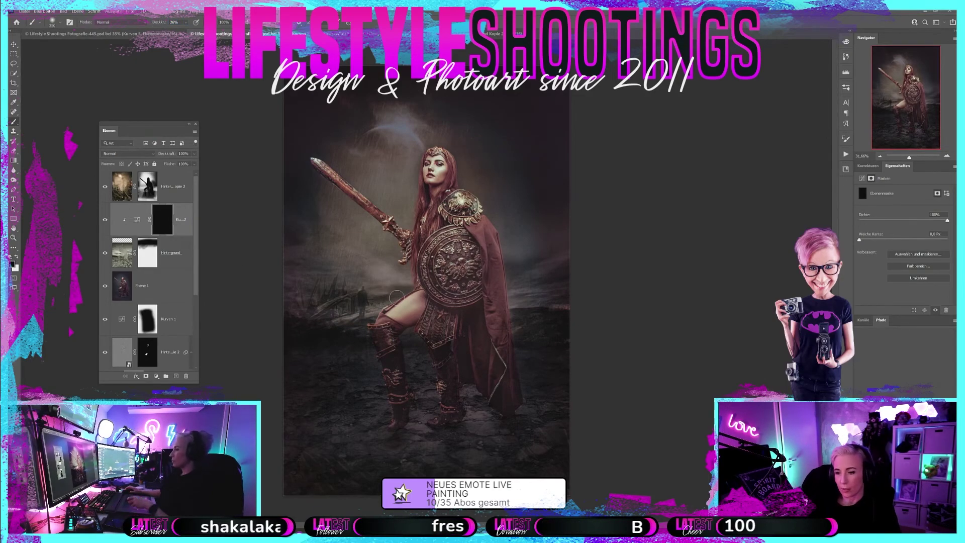
# - Paint the curves adjustment into the lower ground around the feet with 400-1000 px brushes
pyautogui.press(']')
pyautogui.press(']')
pyautogui.press(']')
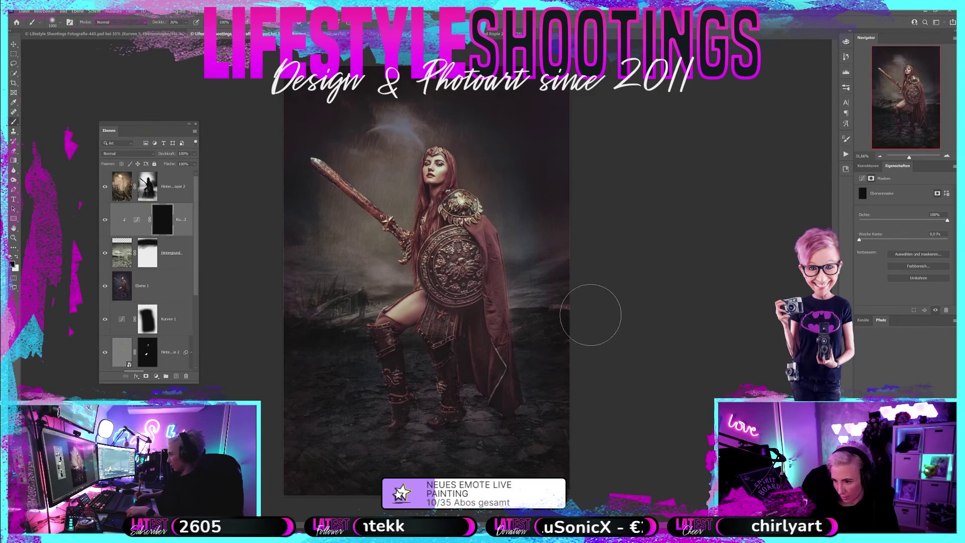
pyautogui.press('[')
pyautogui.press('[')
pyautogui.press('[')
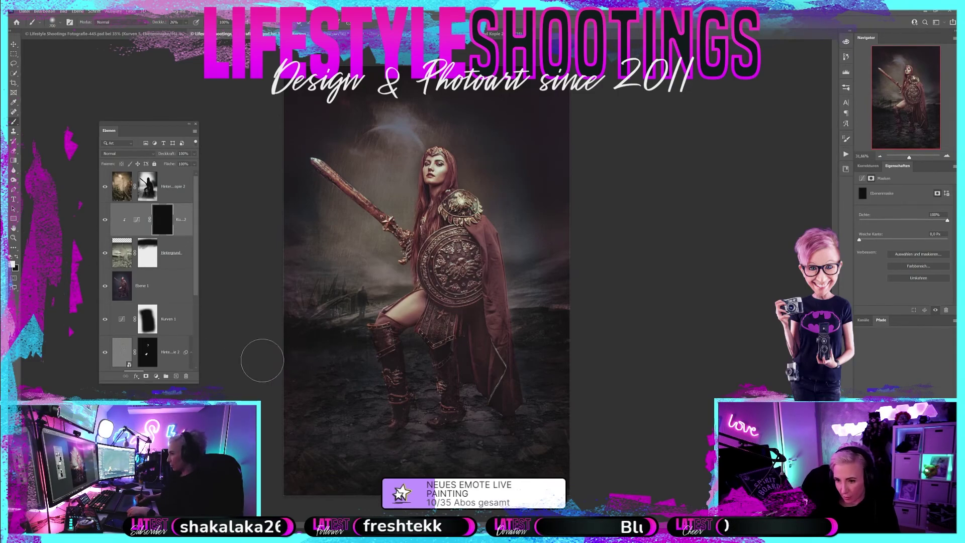
pyautogui.press(']')
pyautogui.press(']')
pyautogui.press(']')
pyautogui.moveTo(296, 505); pyautogui.dragTo(546, 462)
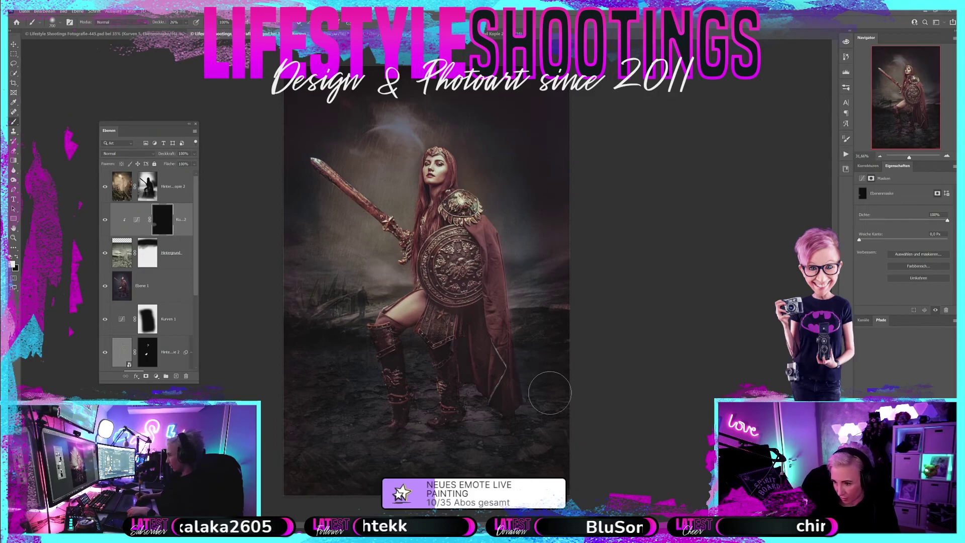
pyautogui.press('[')
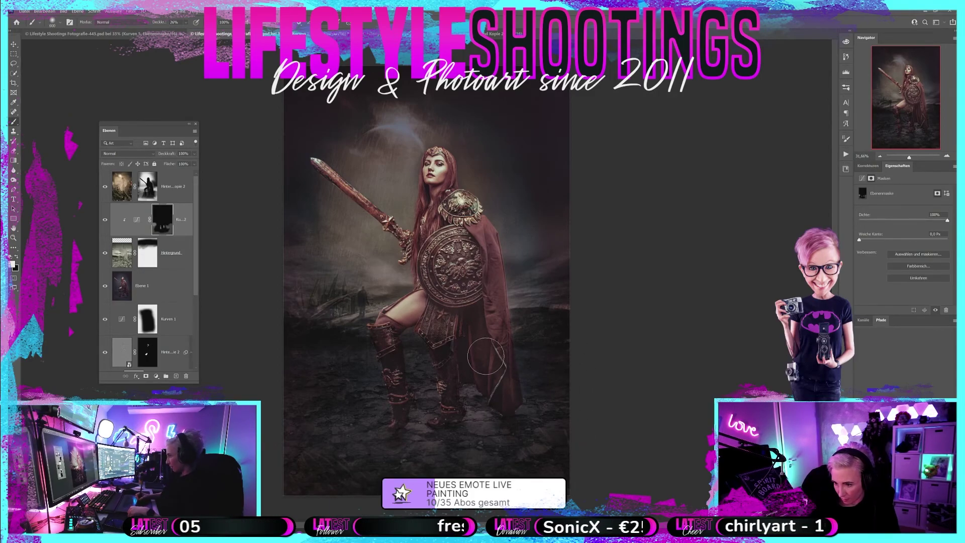
pyautogui.press(']')
pyautogui.press(']')
pyautogui.press(']')
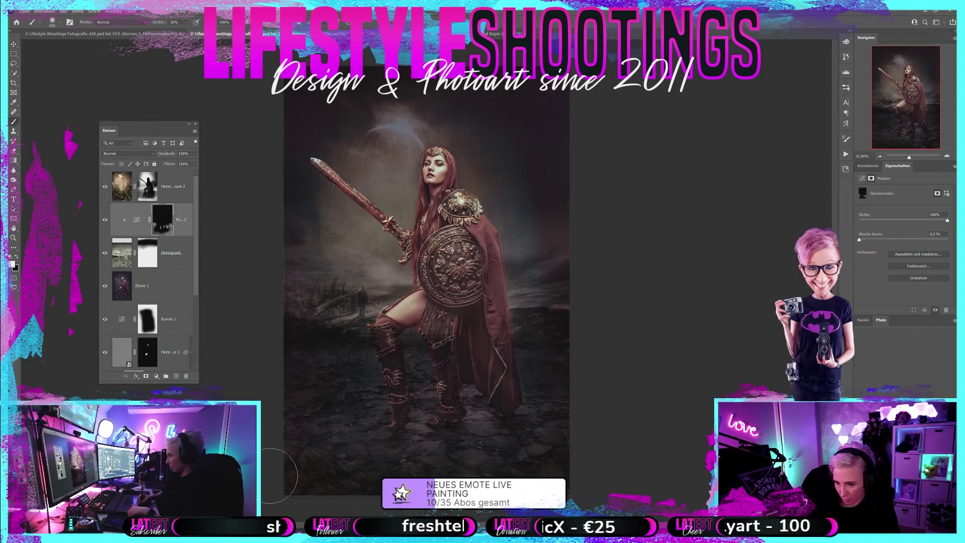
pyautogui.moveTo(284, 359); pyautogui.dragTo(343, 406)
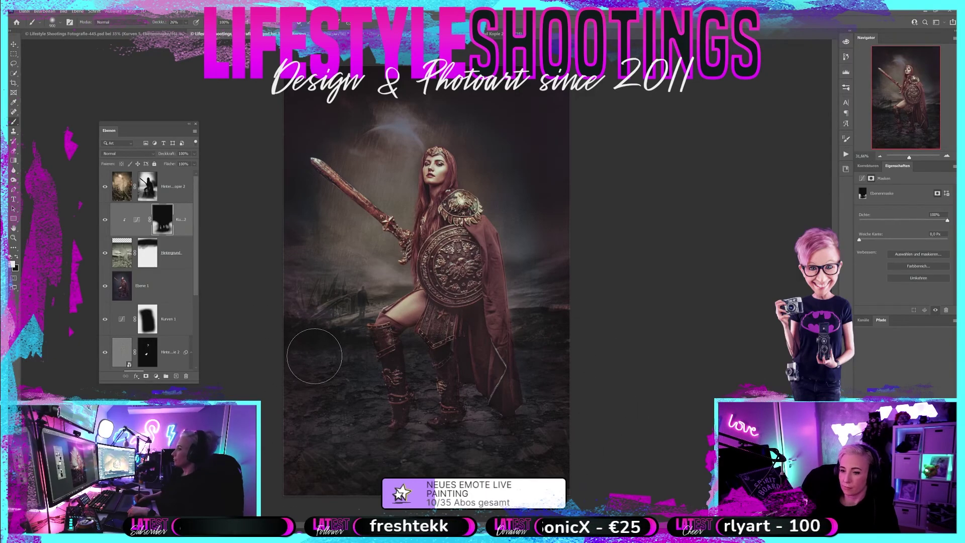
pyautogui.press('[')
pyautogui.press('[')
pyautogui.press('[')
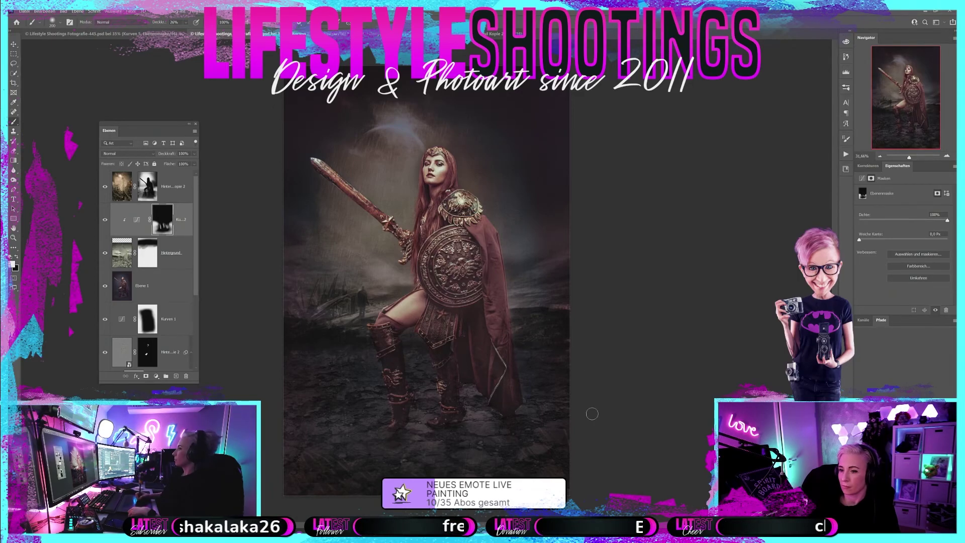
pyautogui.click(104, 220)
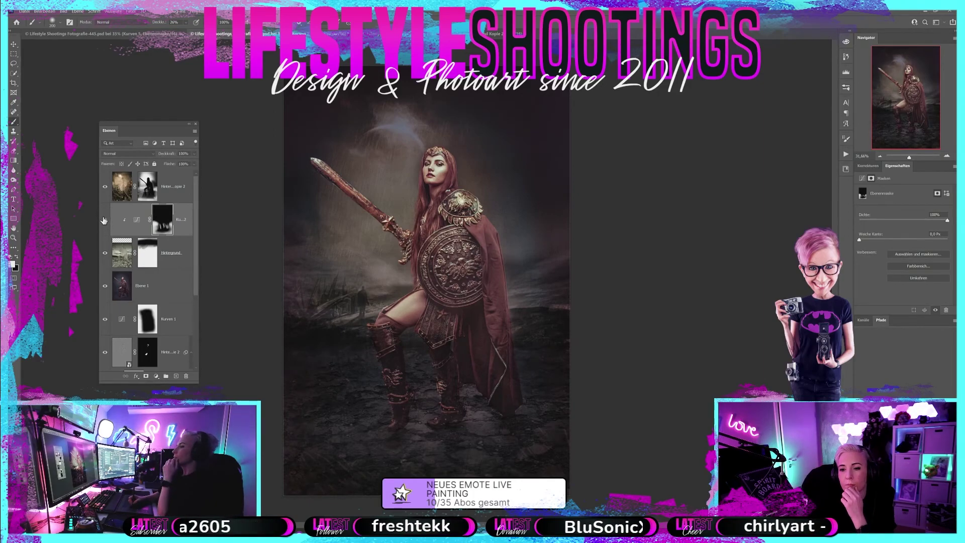
# - Paint black on the Hintergrund layer mask to hide the texture over the warrior's hip
pyautogui.click(106, 254)
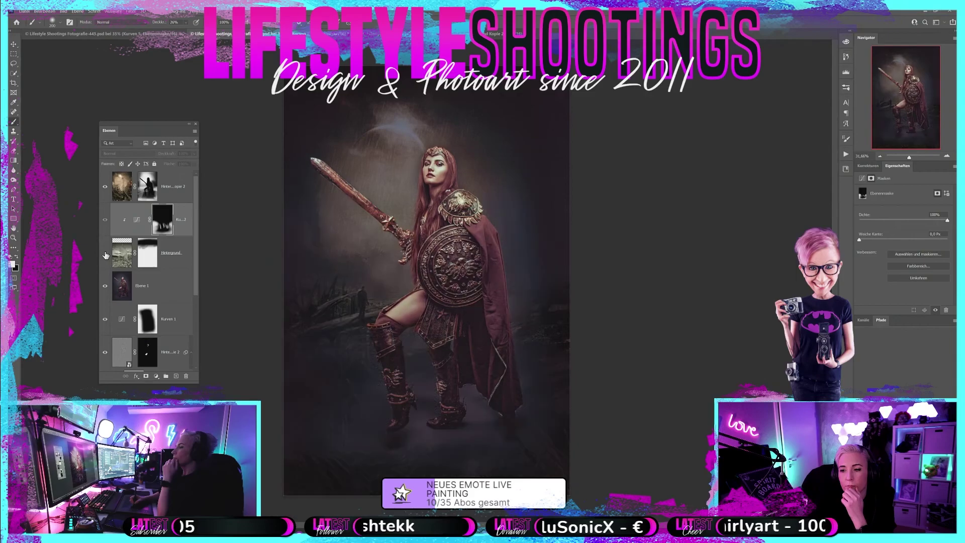
pyautogui.click(105, 254)
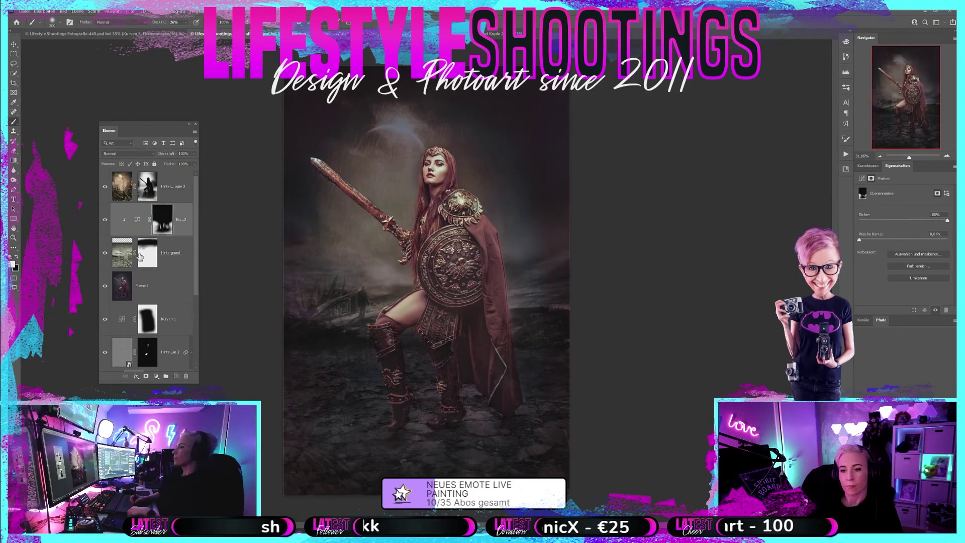
pyautogui.click(144, 259)
pyautogui.click(17, 257)
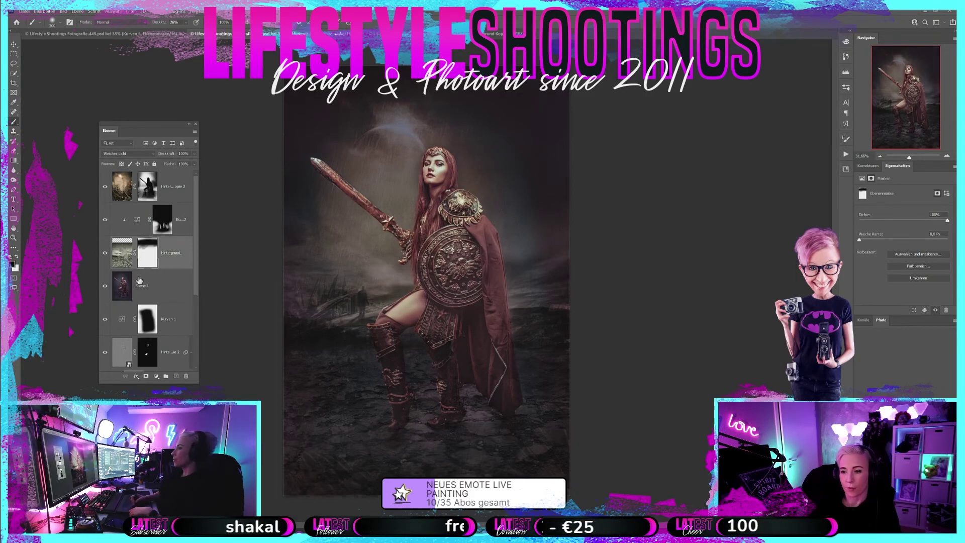
pyautogui.press(']')
pyautogui.press(']')
pyautogui.press(']')
pyautogui.moveTo(439, 330); pyautogui.dragTo(439, 304)
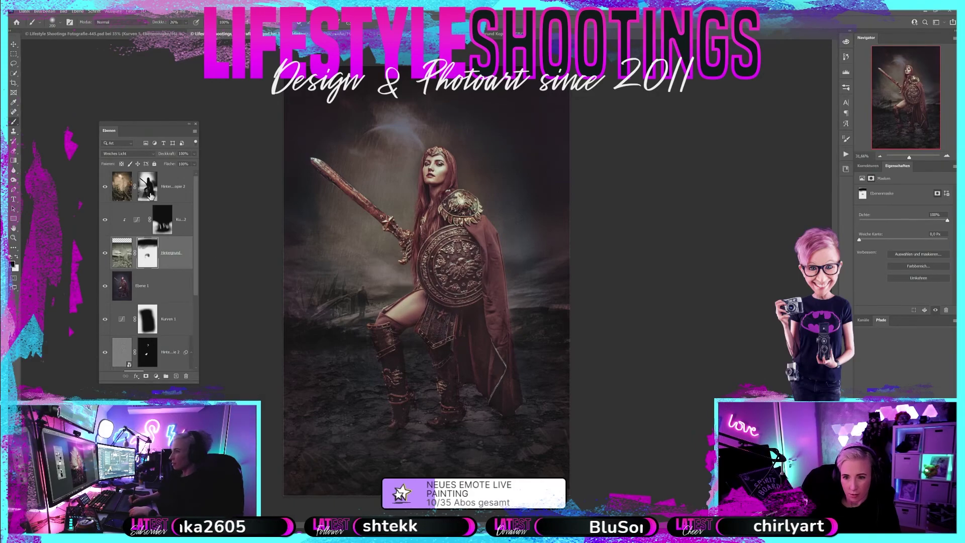
# - Toggle the top texture and Hintergrund layers to compare, reselecting the Hintergrund mask
pyautogui.click(147, 186)
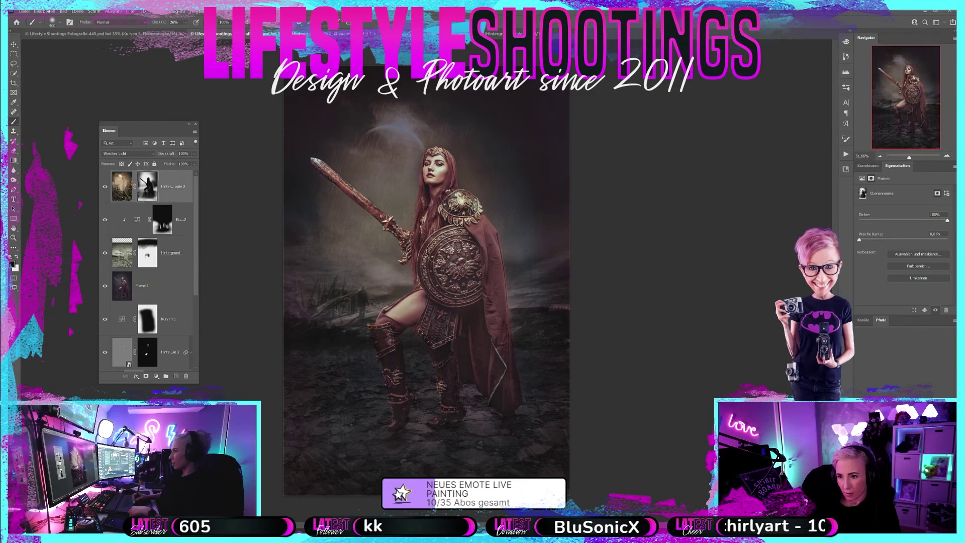
pyautogui.click(104, 252)
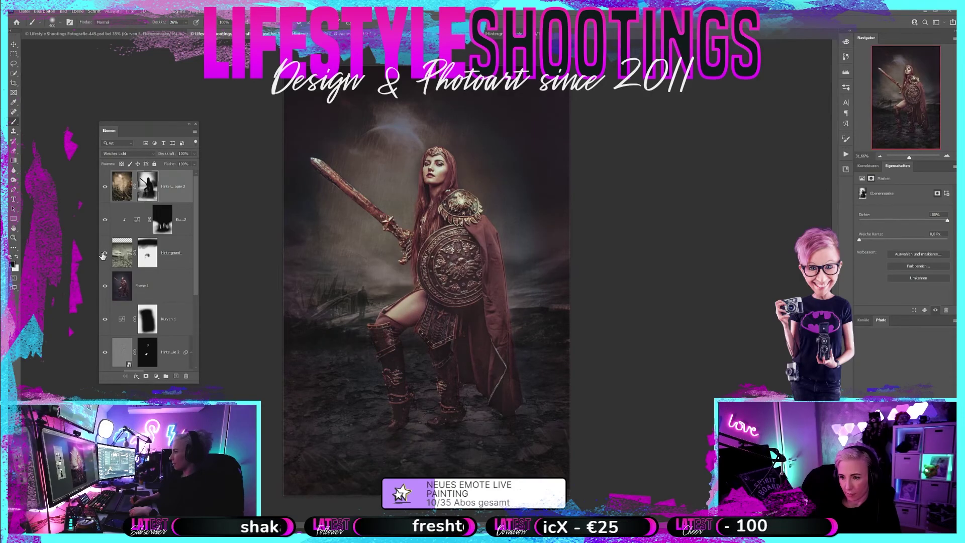
pyautogui.click(104, 254)
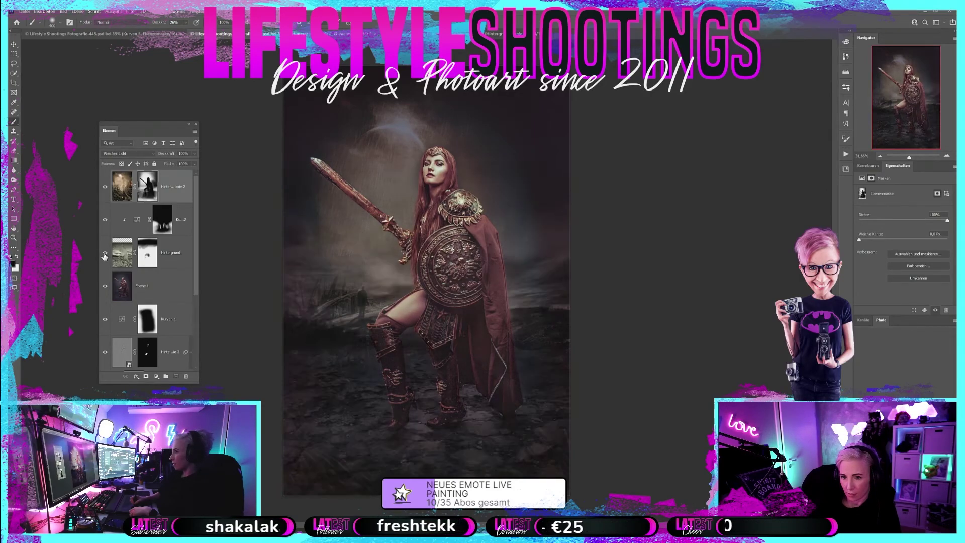
pyautogui.click(146, 257)
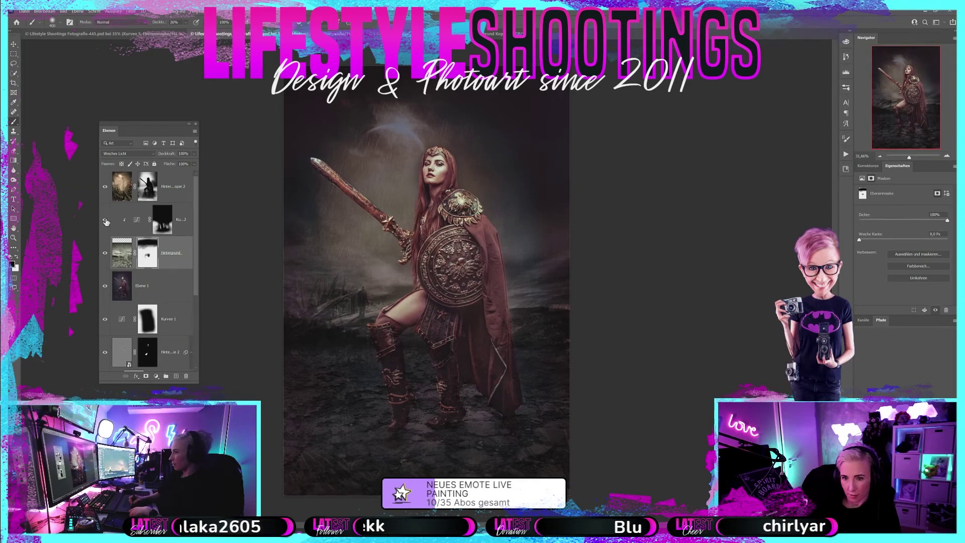
pyautogui.click(105, 187)
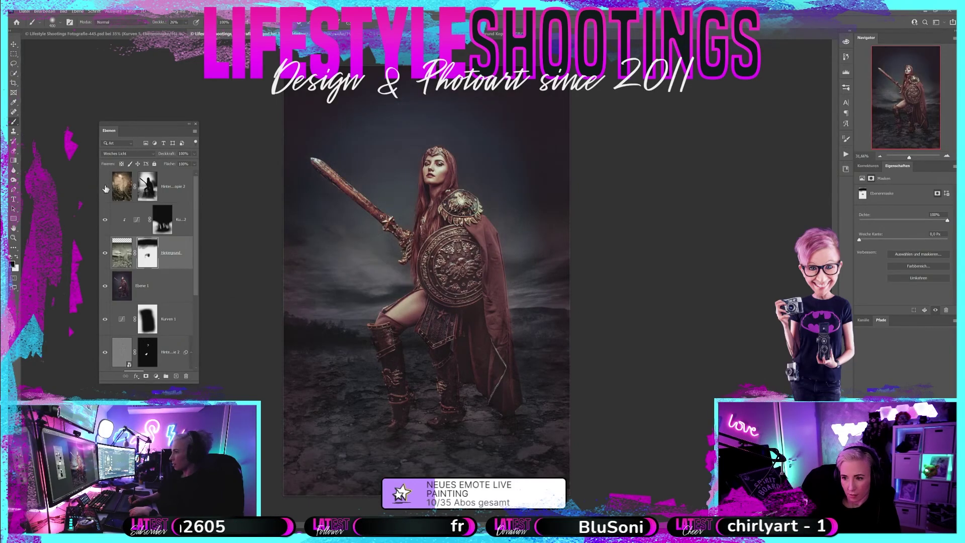
pyautogui.click(106, 187)
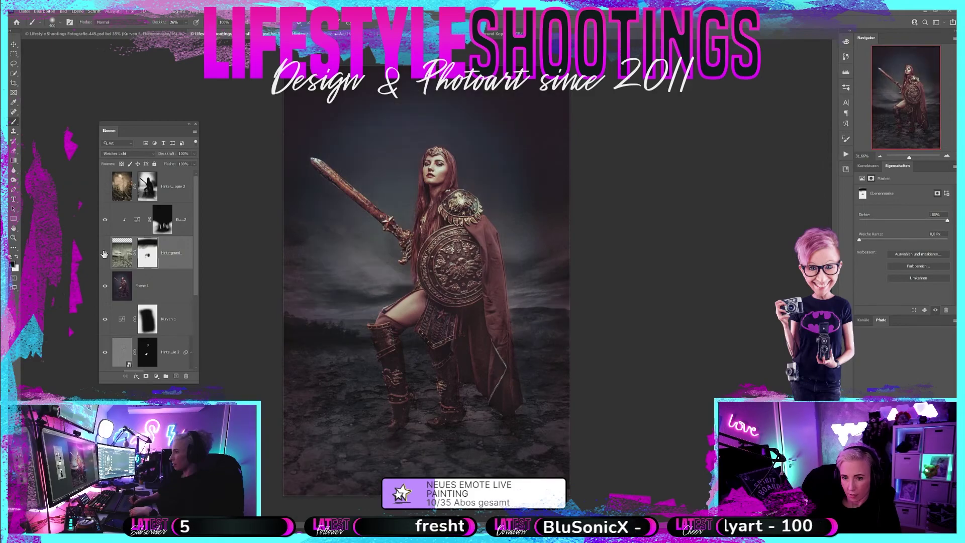
pyautogui.click(105, 253)
pyautogui.click(105, 255)
pyautogui.click(123, 255)
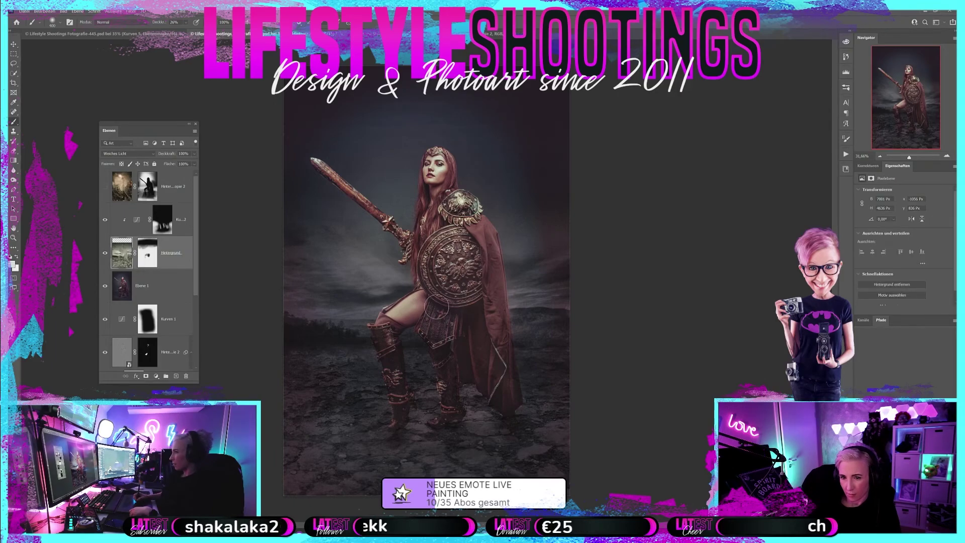
pyautogui.click(147, 256)
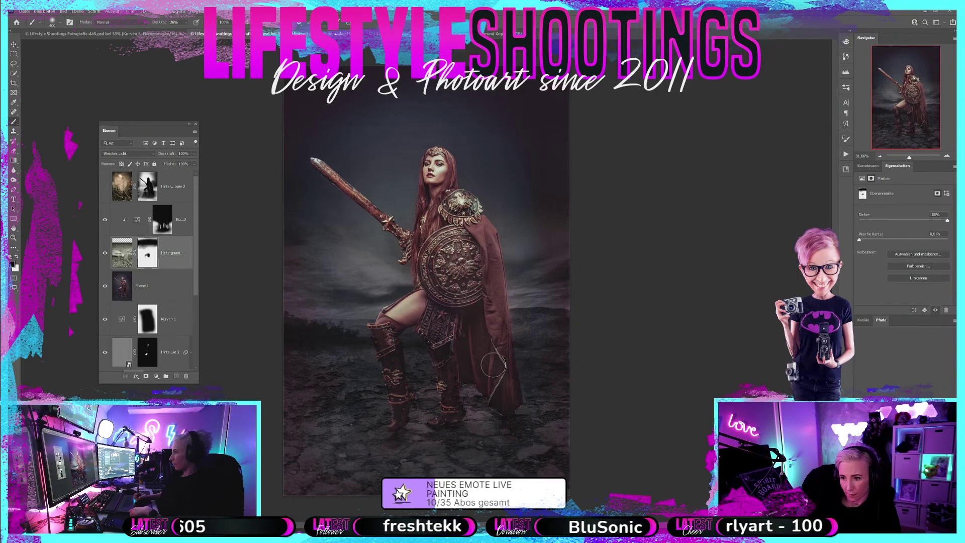
# - Toggle the misty top texture overlay on and off to compare, then select that layer
pyautogui.click(104, 187)
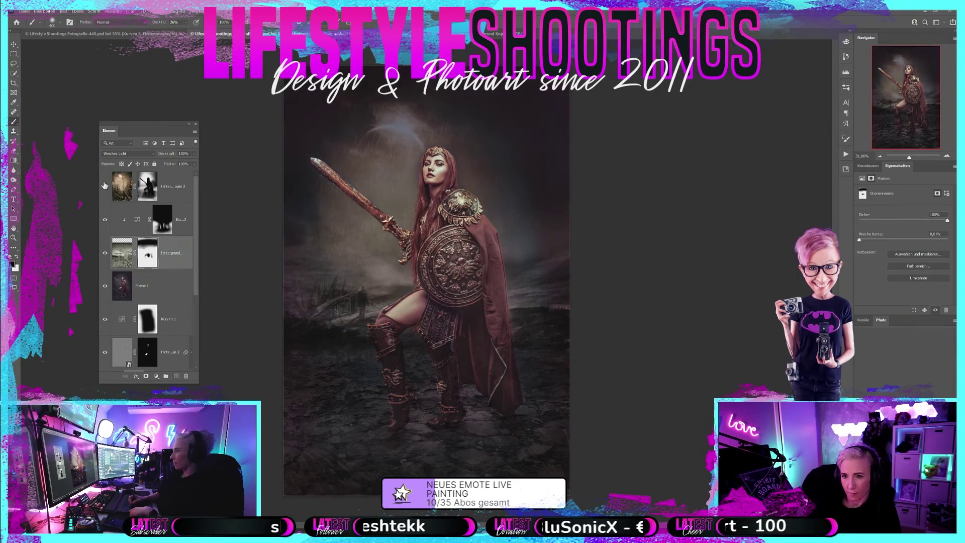
pyautogui.click(103, 185)
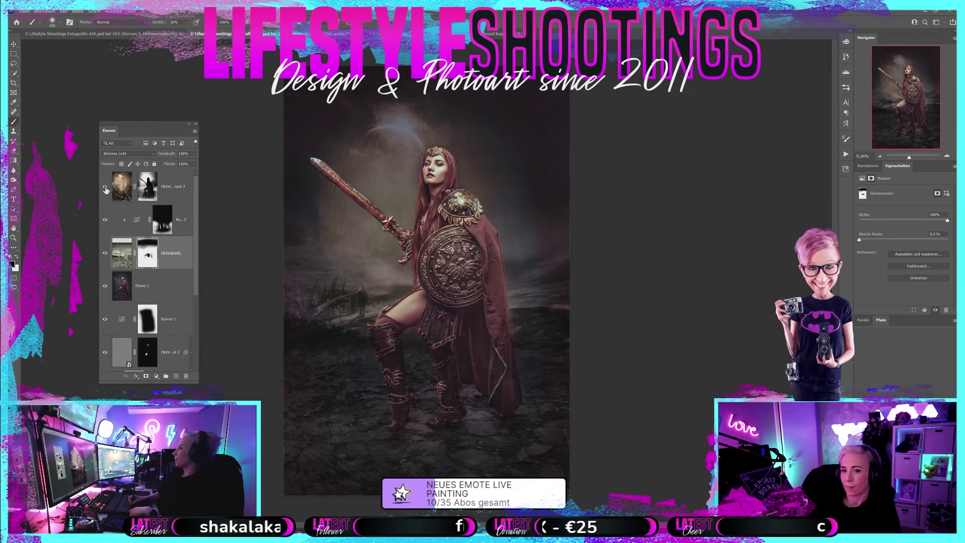
pyautogui.click(106, 186)
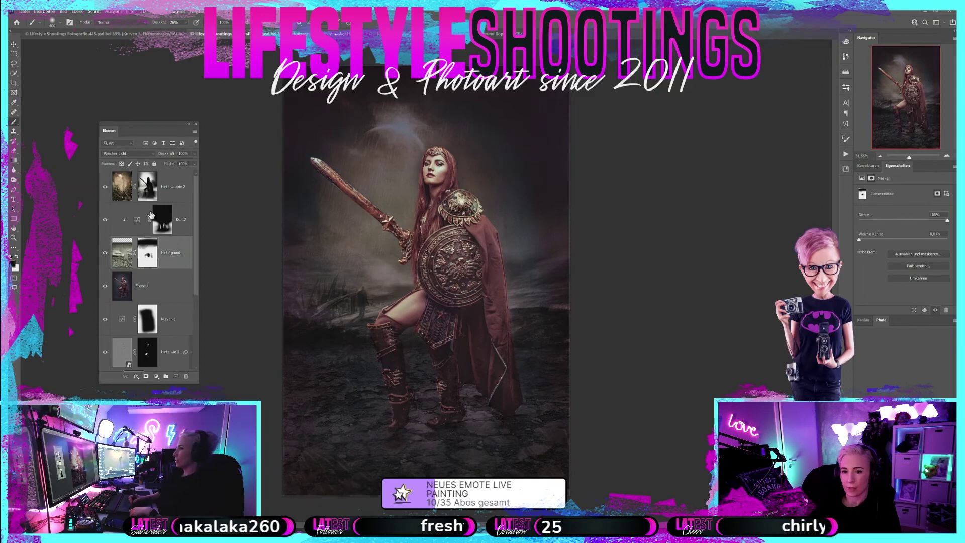
pyautogui.click(125, 189)
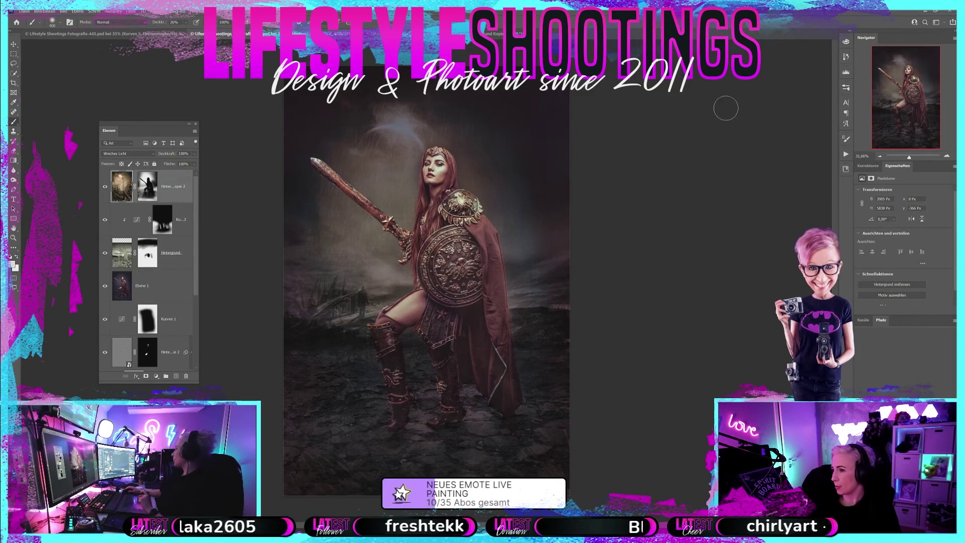
pyautogui.click(868, 166)
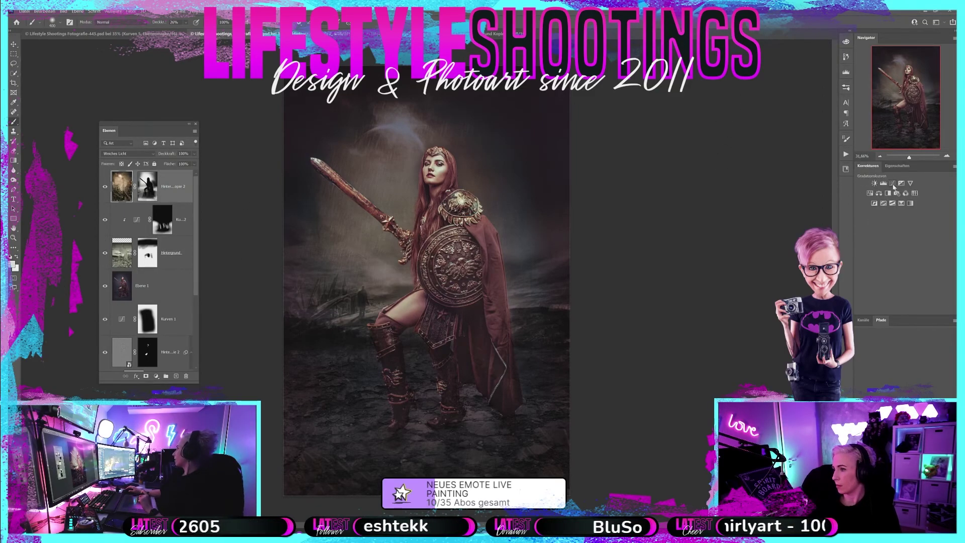
# - Add a brightening Kurven 3 curve, invert its mask, and paint the brightening across the image top
pyautogui.click(892, 183)
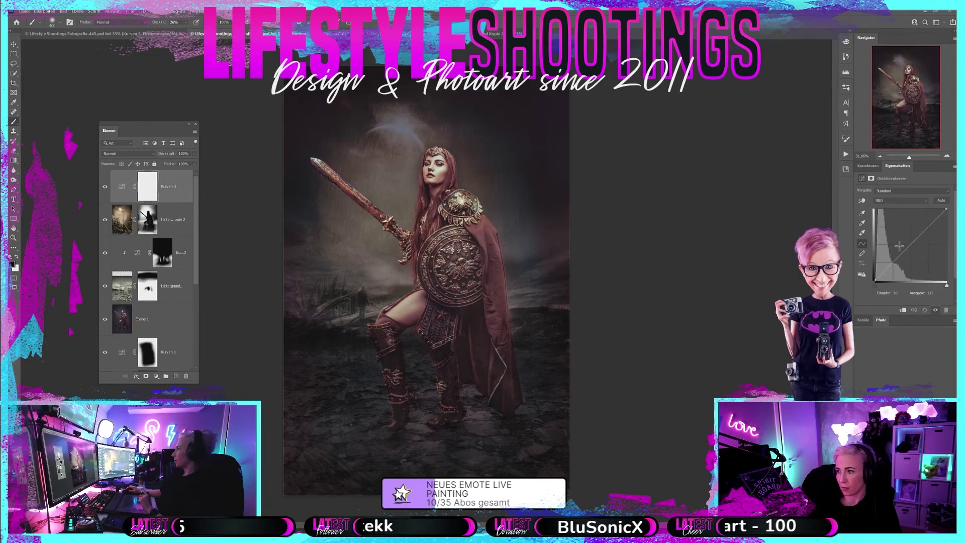
pyautogui.moveTo(914, 242); pyautogui.dragTo(907, 238)
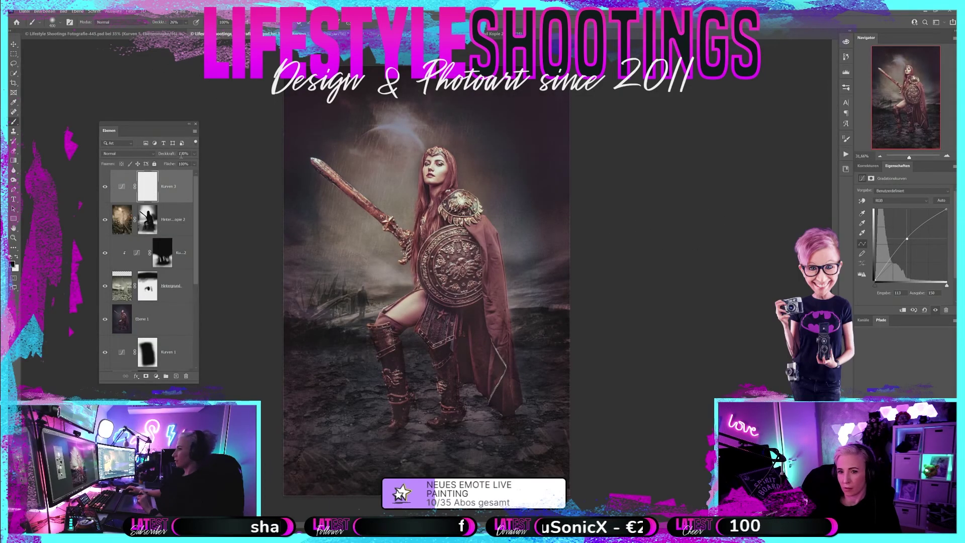
pyautogui.click(153, 188)
pyautogui.hotkey('ctrl', 'i')
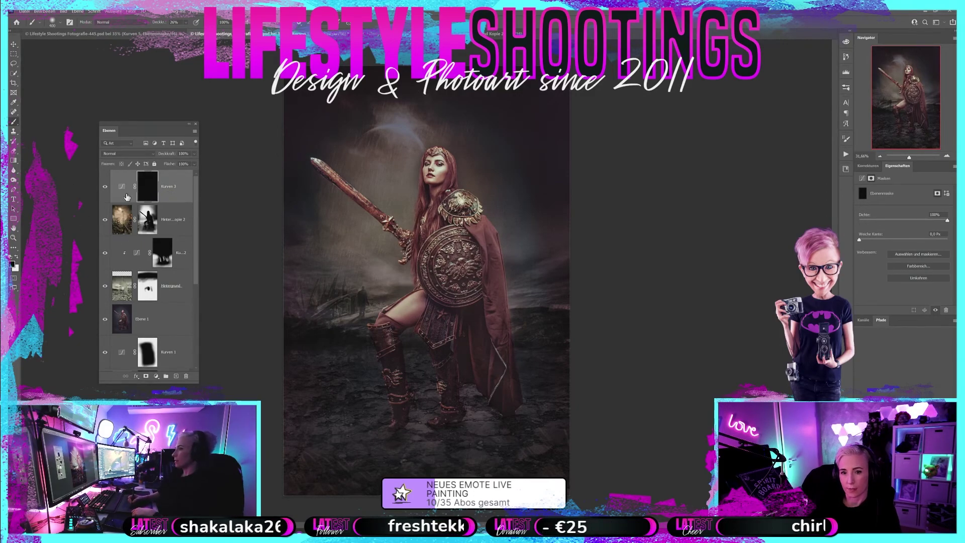
pyautogui.press(']')
pyautogui.press(']')
pyautogui.press(']')
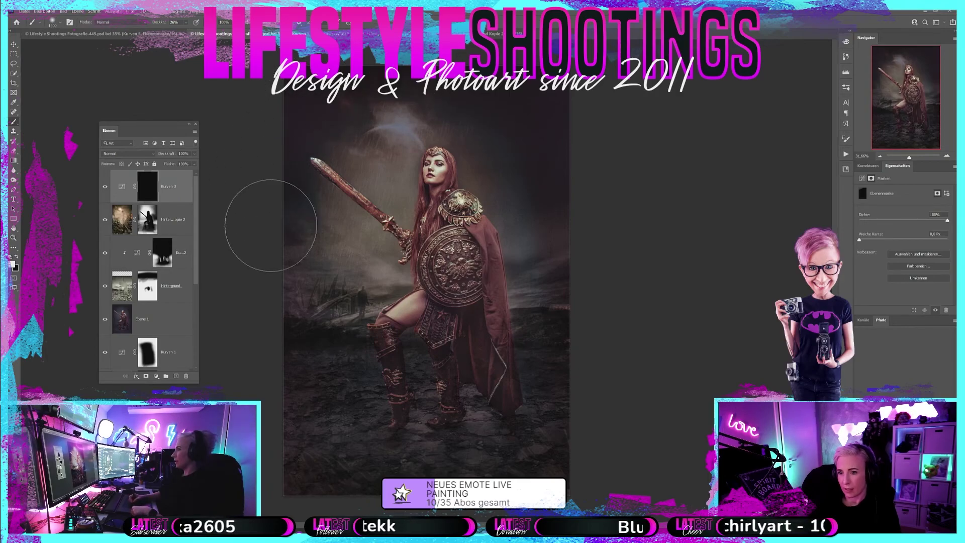
pyautogui.moveTo(603, 143); pyautogui.dragTo(289, 118)
pyautogui.press('[')
pyautogui.press('[')
pyautogui.press('[')
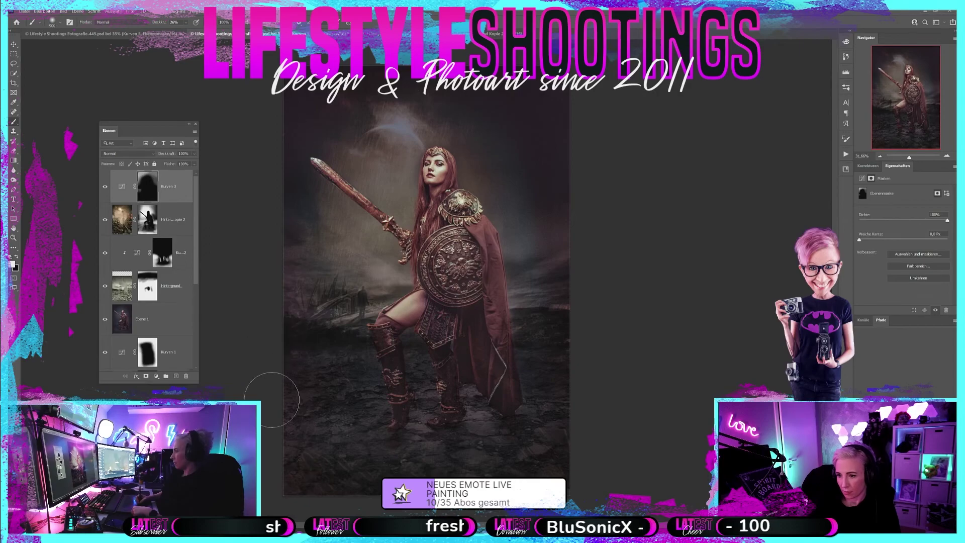
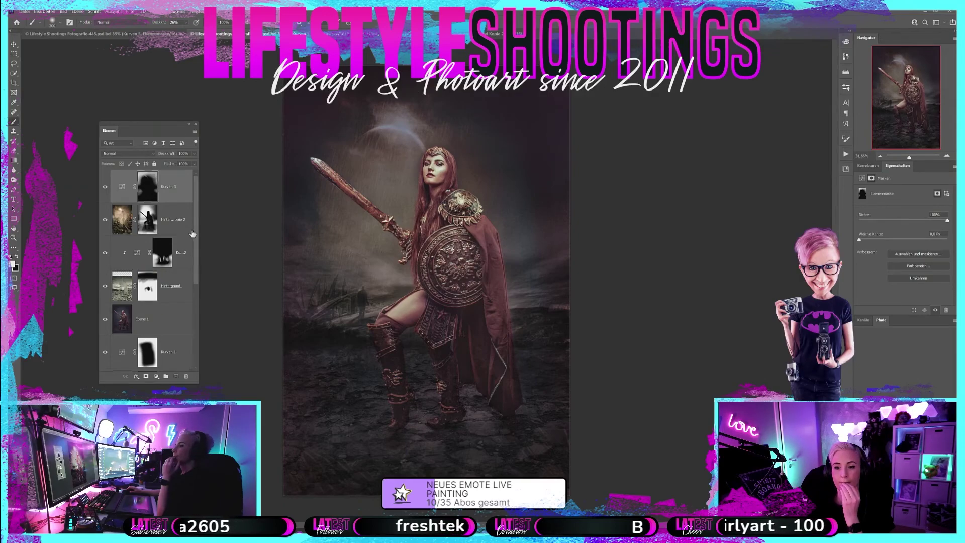
# - Brighten the clipped Curves midtones slightly, then select the layers from the soft-light background up to Kurven 3
pyautogui.click(136, 256)
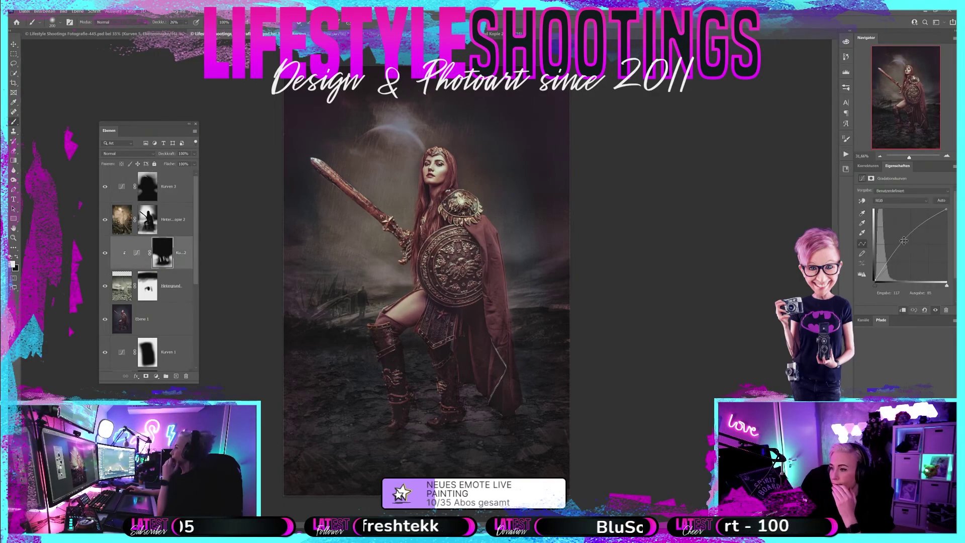
pyautogui.moveTo(902, 242); pyautogui.dragTo(899, 242)
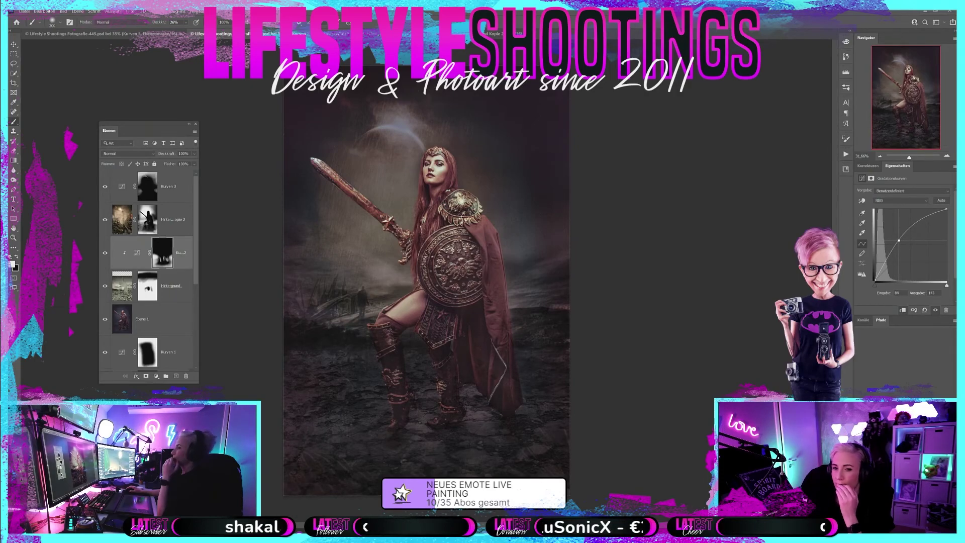
pyautogui.click(163, 292)
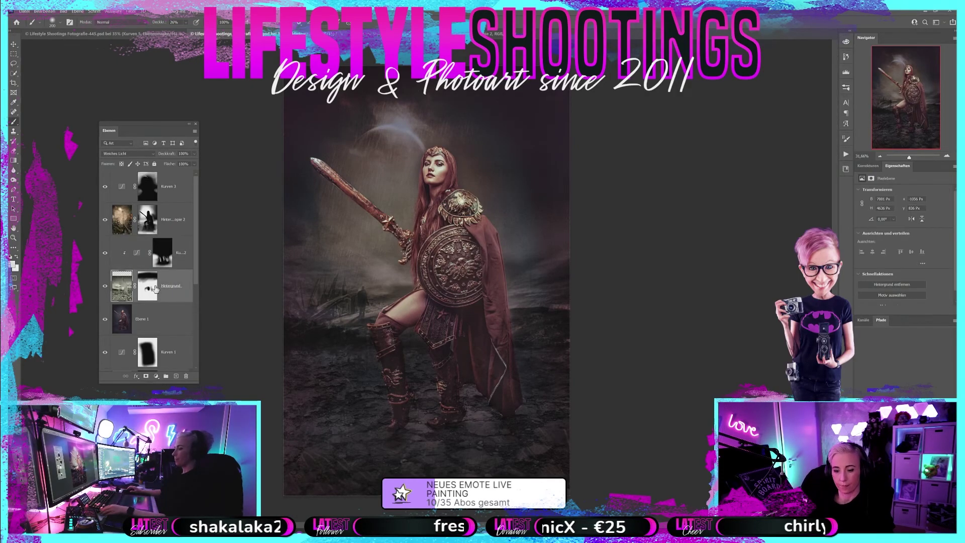
pyautogui.click(182, 251)
pyautogui.click(179, 221)
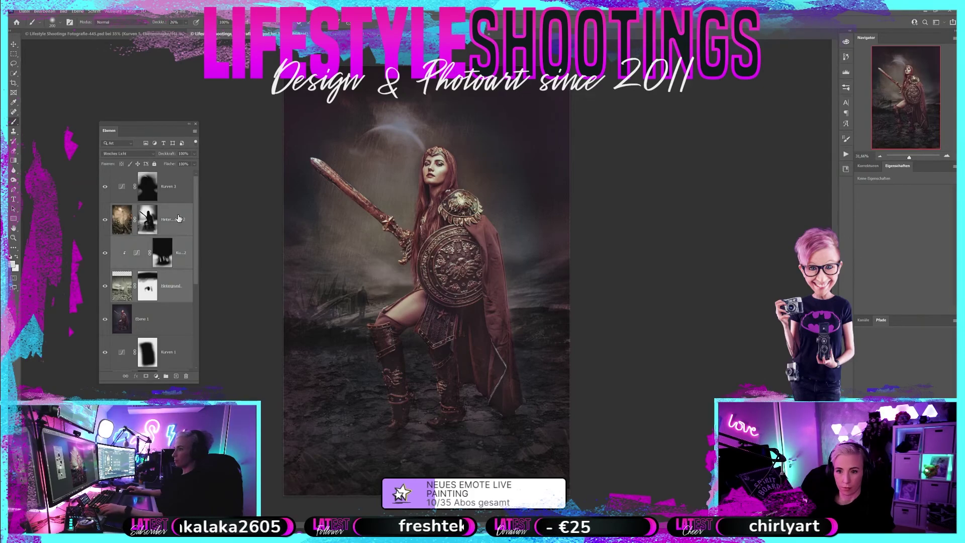
pyautogui.click(179, 191)
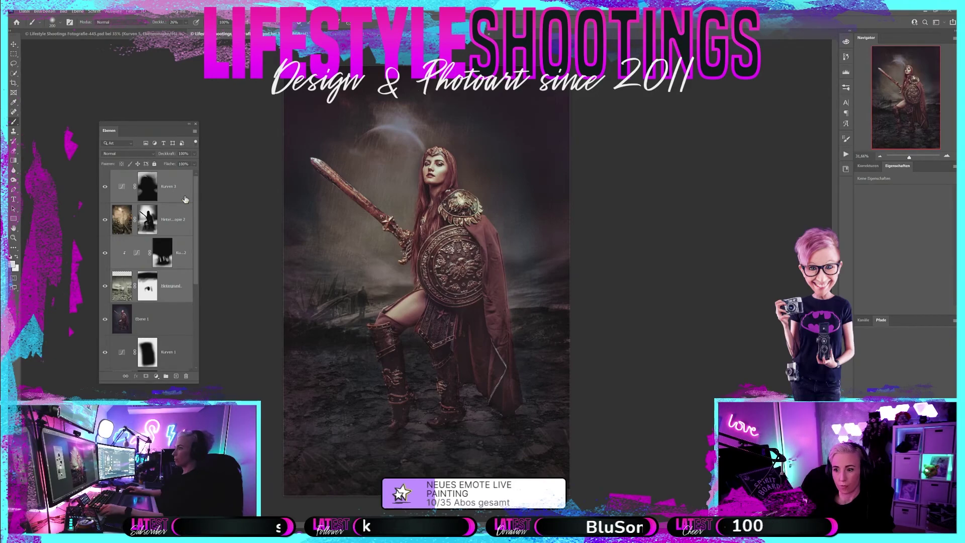
pyautogui.rightClick(184, 197)
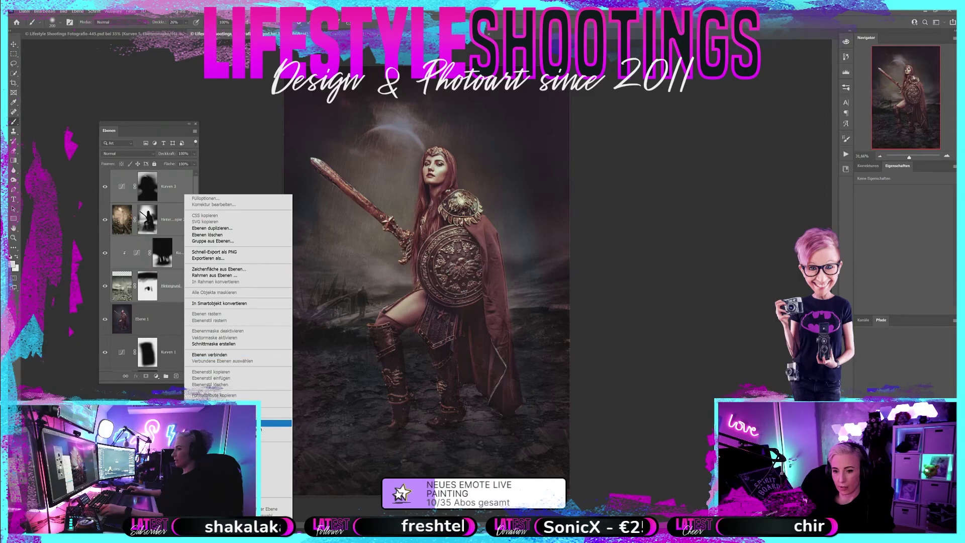
# - Merge the selected layers into one Soft Light layer, compare it on and off, then undo
pyautogui.click(276, 423)
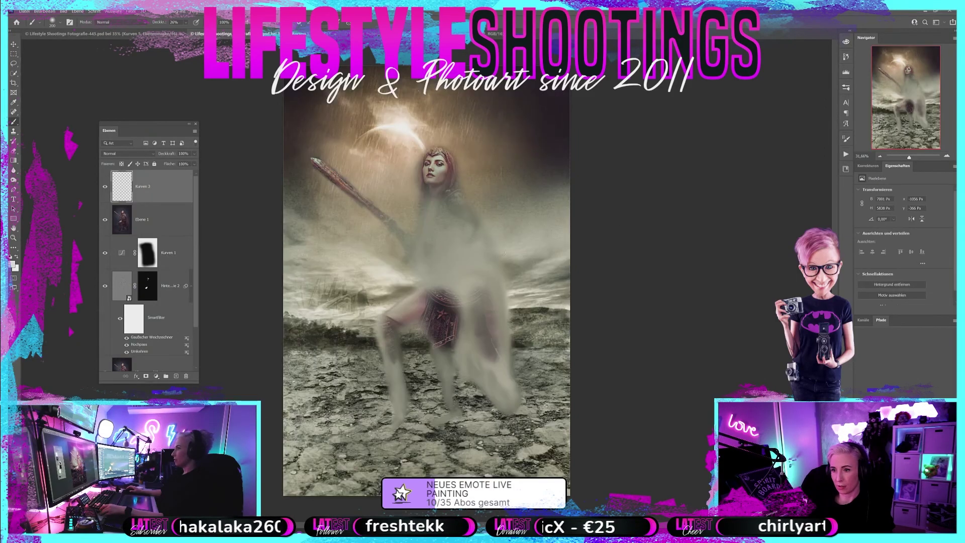
pyautogui.click(119, 155)
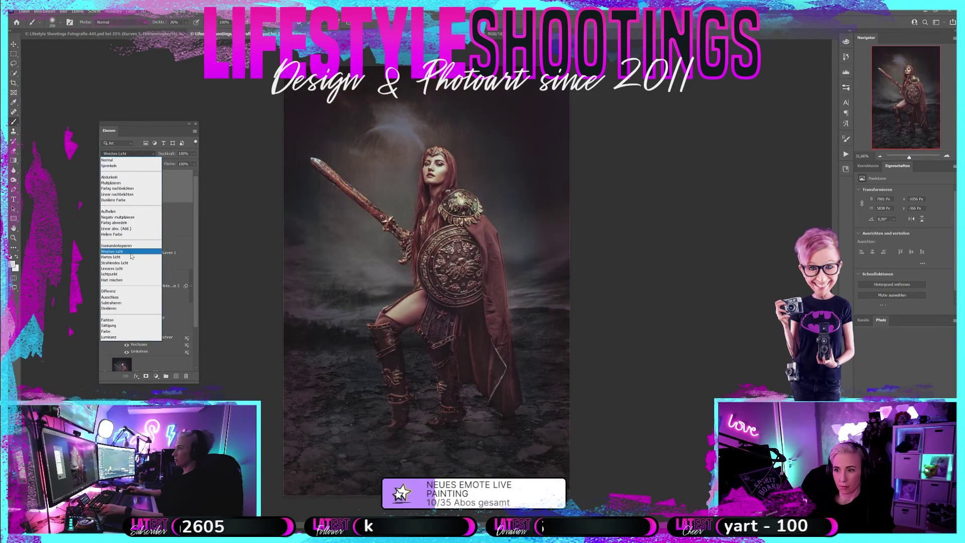
pyautogui.click(131, 256)
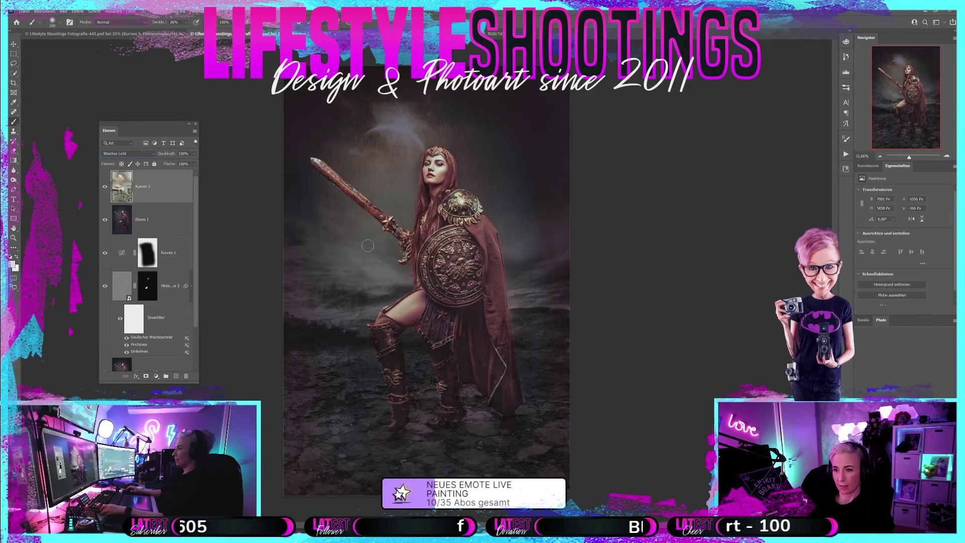
pyautogui.click(105, 186)
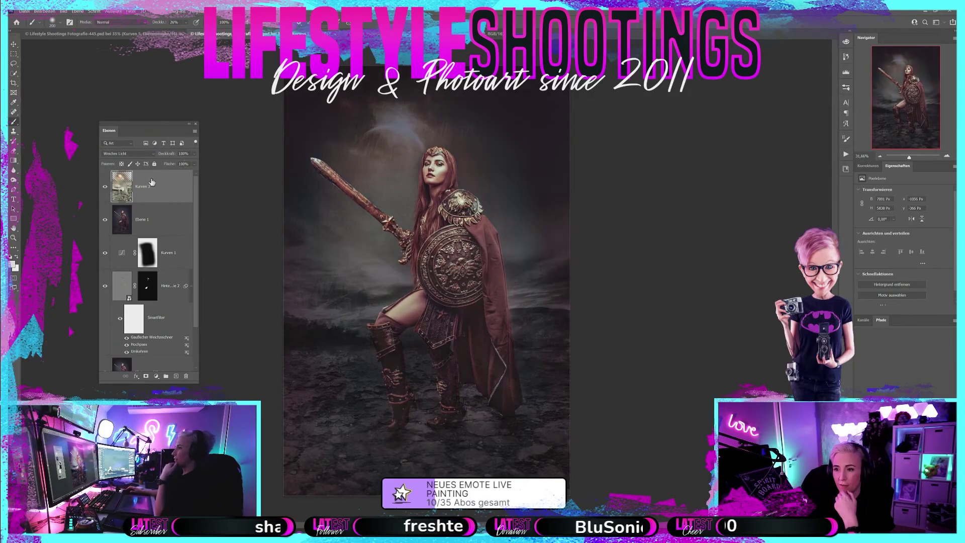
pyautogui.click(105, 187)
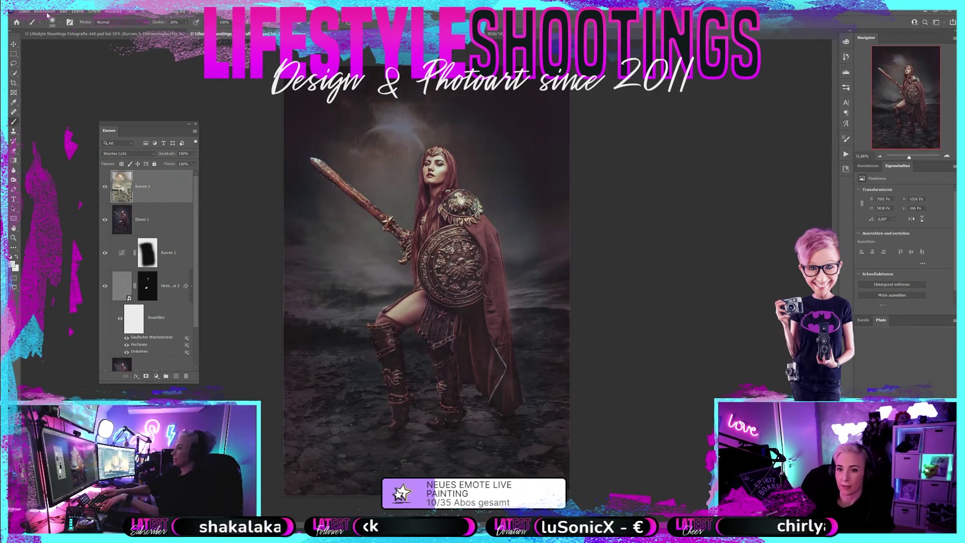
pyautogui.hotkey('ctrl', 'z')
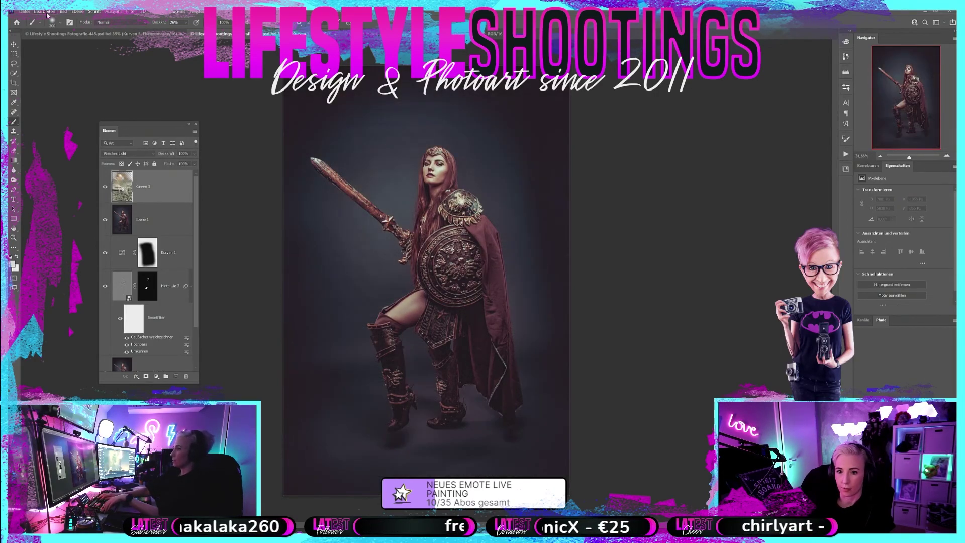
# - Undo the merge so all the separate layers are restored
pyautogui.hotkey('ctrl', 'shift', 'z')
pyautogui.click(44, 11)
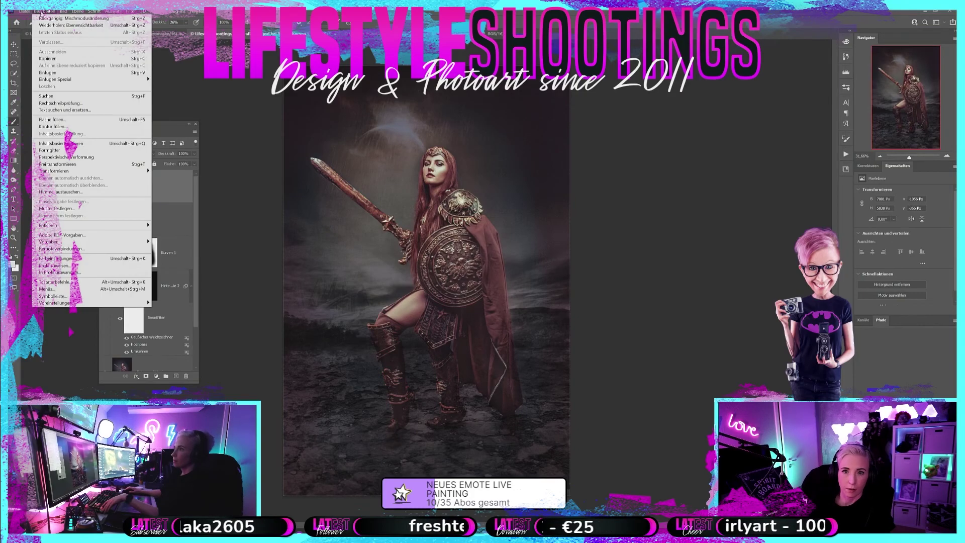
pyautogui.click(48, 18)
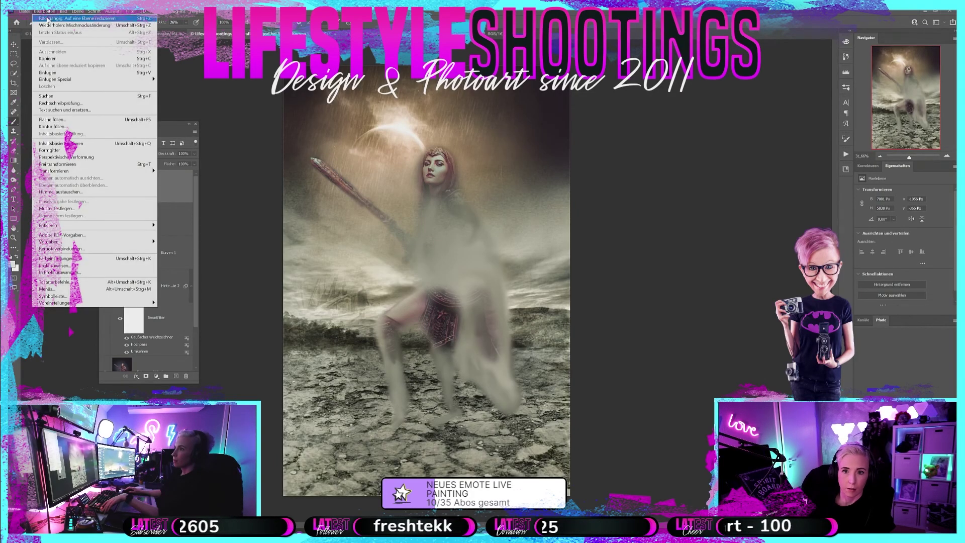
pyautogui.click(48, 20)
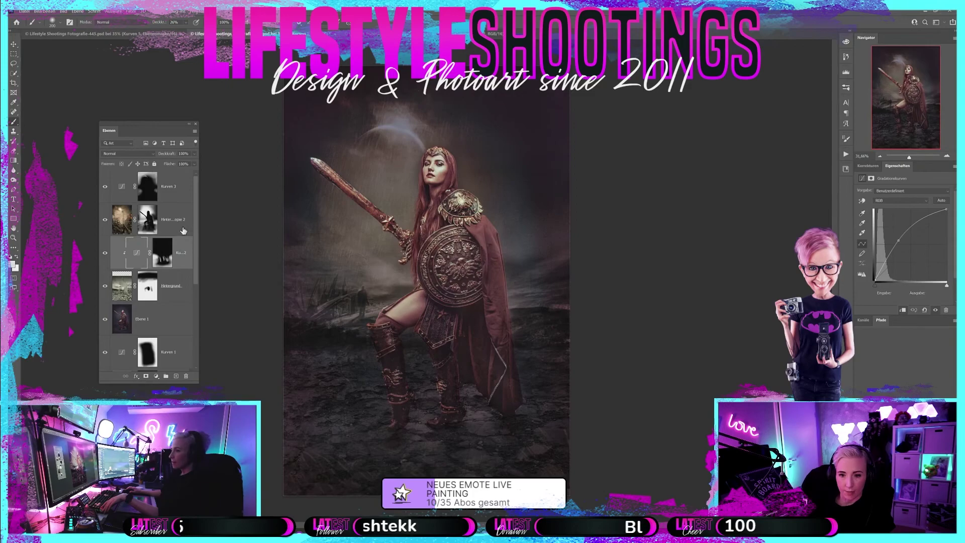
# - Duplicate Hintergrund Kopie 2 and move the copy to the top of the layer stack
pyautogui.click(177, 224)
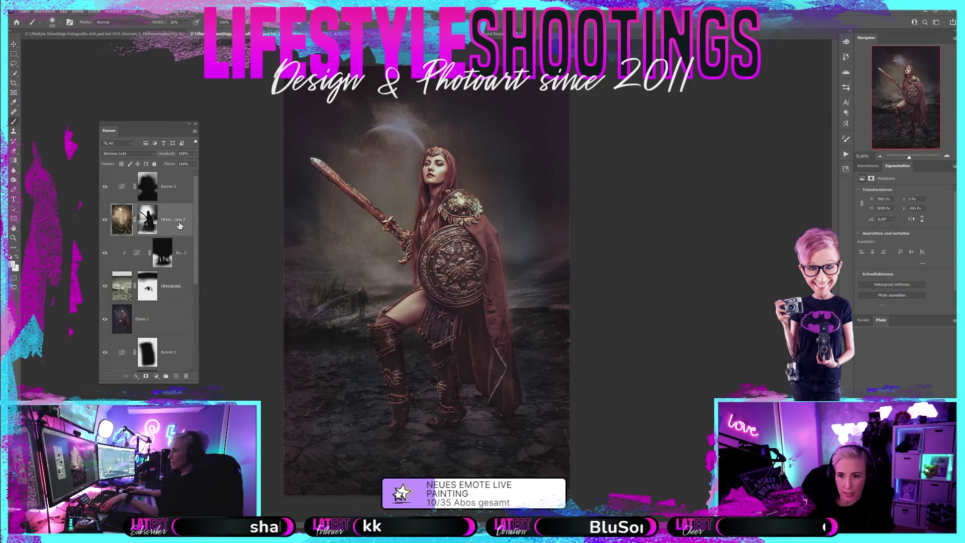
pyautogui.hotkey('ctrl', 'j')
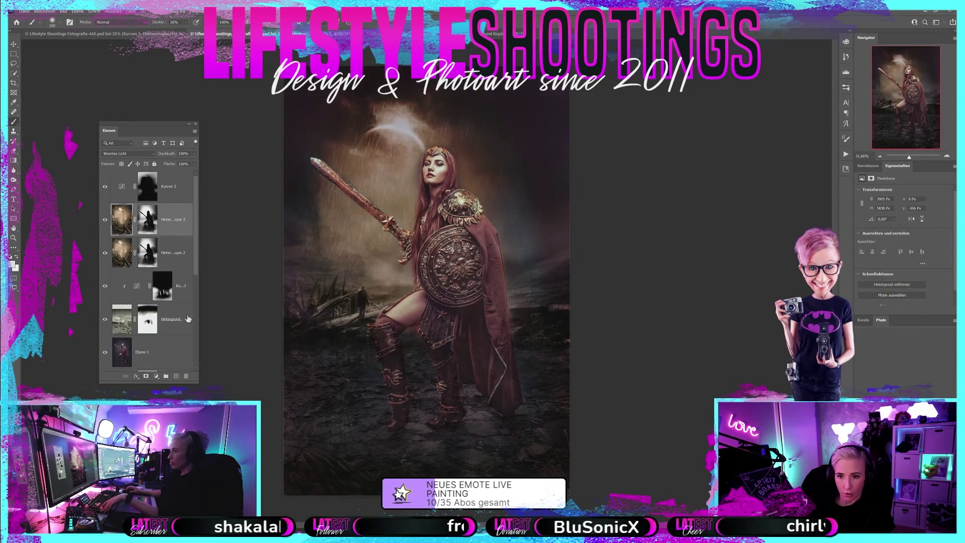
pyautogui.moveTo(176, 224); pyautogui.dragTo(177, 177)
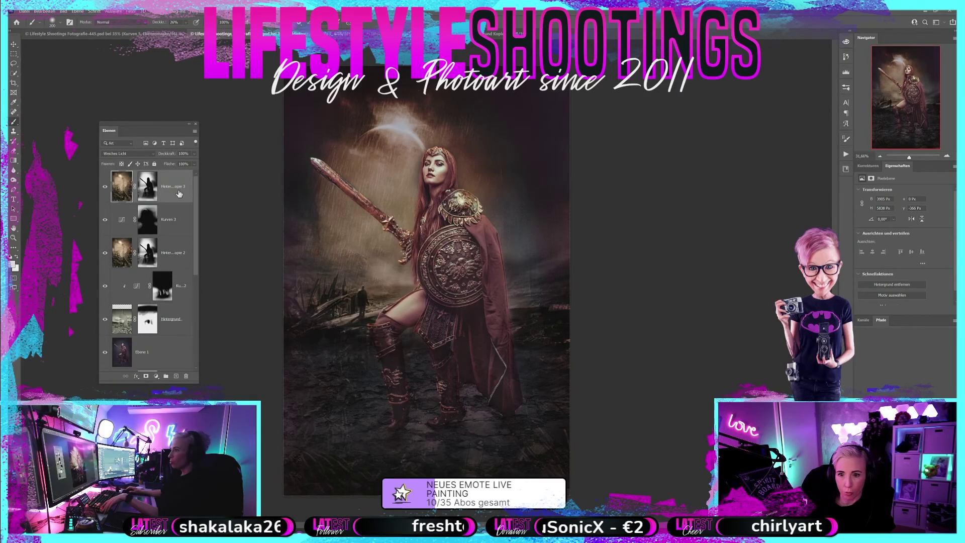
# - Select Kurven 3 and the layers below it down to the background layer
pyautogui.click(170, 229)
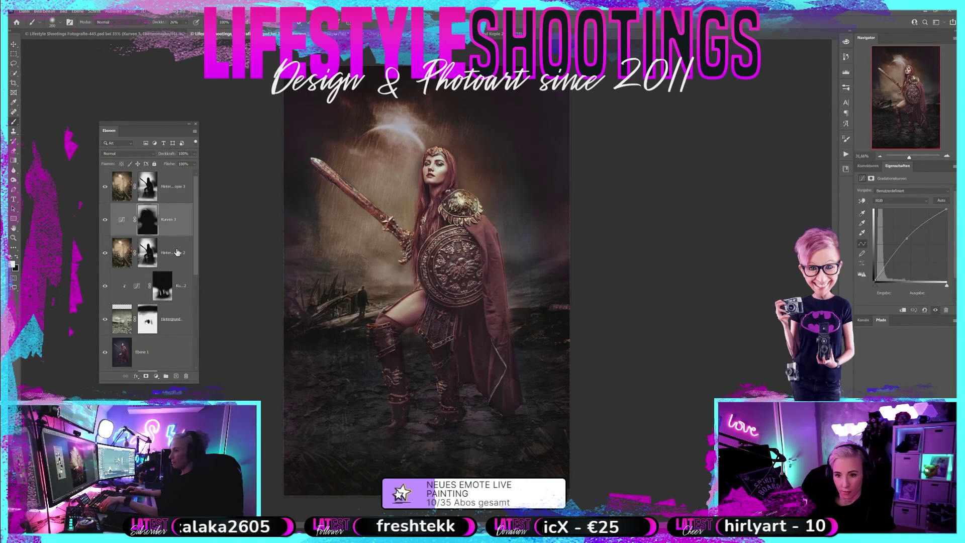
pyautogui.keyDown('shift'); pyautogui.click(179, 259); pyautogui.keyUp('shift')
pyautogui.keyDown('shift'); pyautogui.click(181, 297); pyautogui.keyUp('shift')
pyautogui.keyDown('shift'); pyautogui.click(179, 326); pyautogui.keyUp('shift')
pyautogui.rightClick(177, 328)
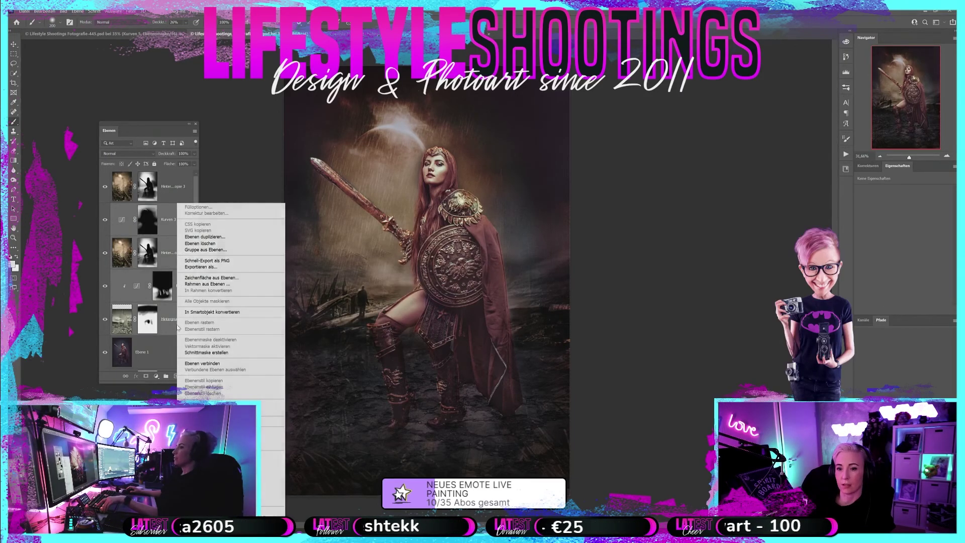
# - Merge the selected layers into one Kurven 3 layer blended in Soft Light (Weiches Licht)
pyautogui.click(201, 413)
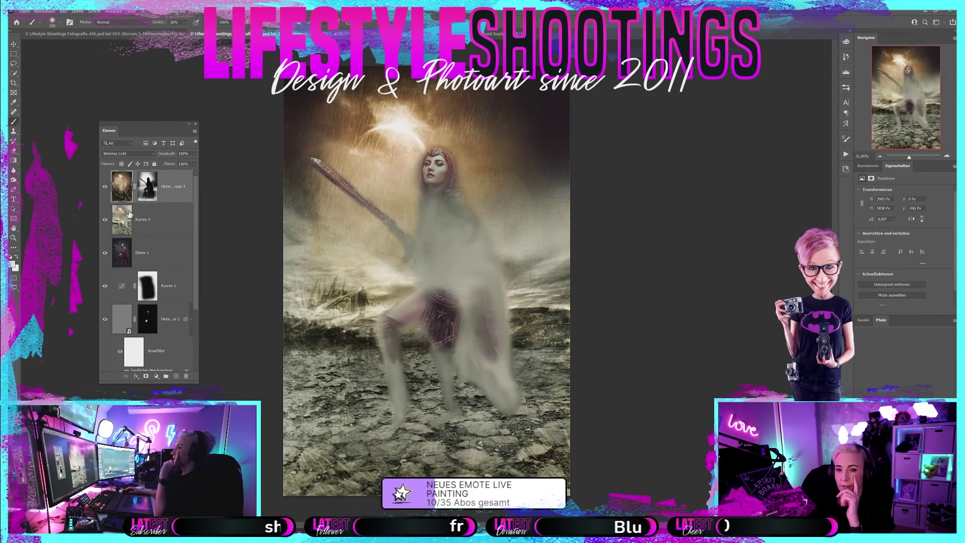
pyautogui.click(130, 154)
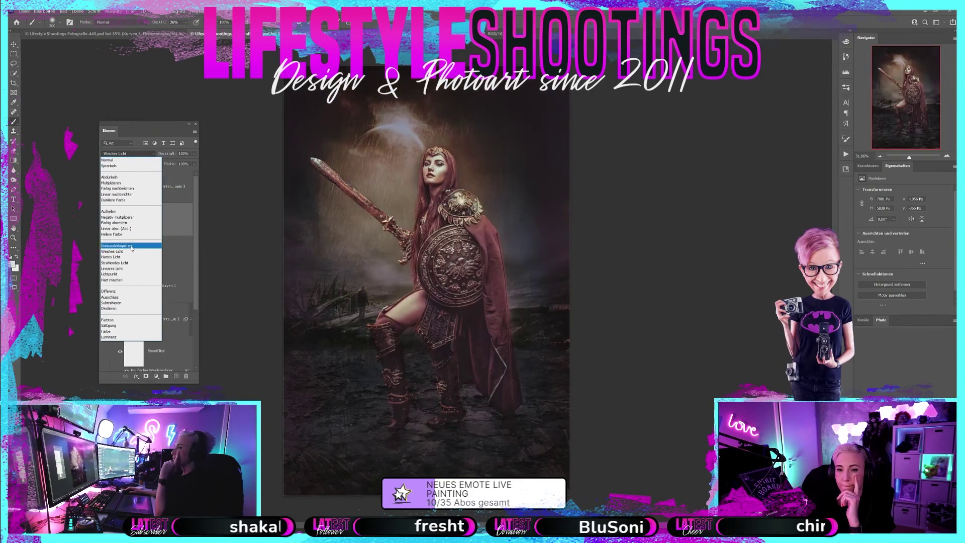
pyautogui.click(130, 251)
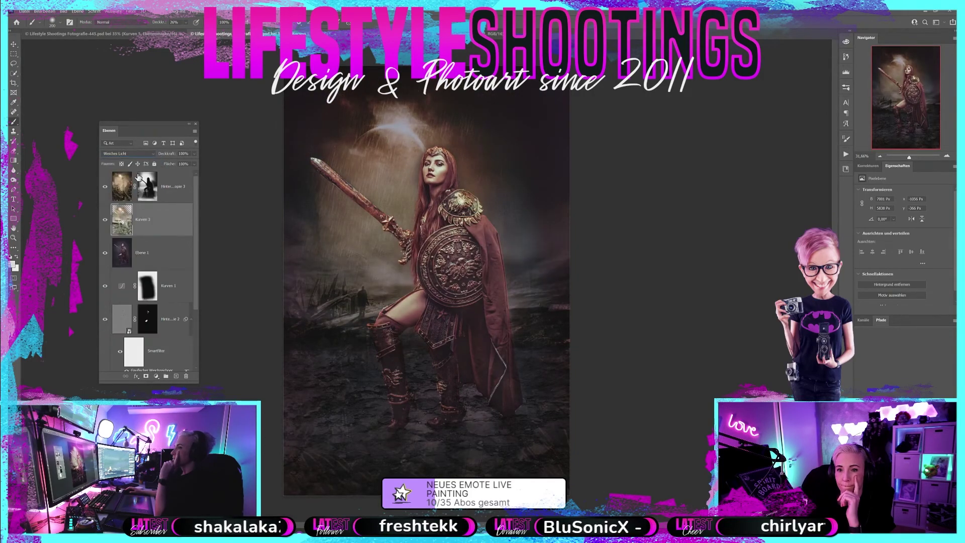
# - Compare the composite with and without the top warm background-copy overlay
pyautogui.click(180, 194)
pyautogui.click(106, 187)
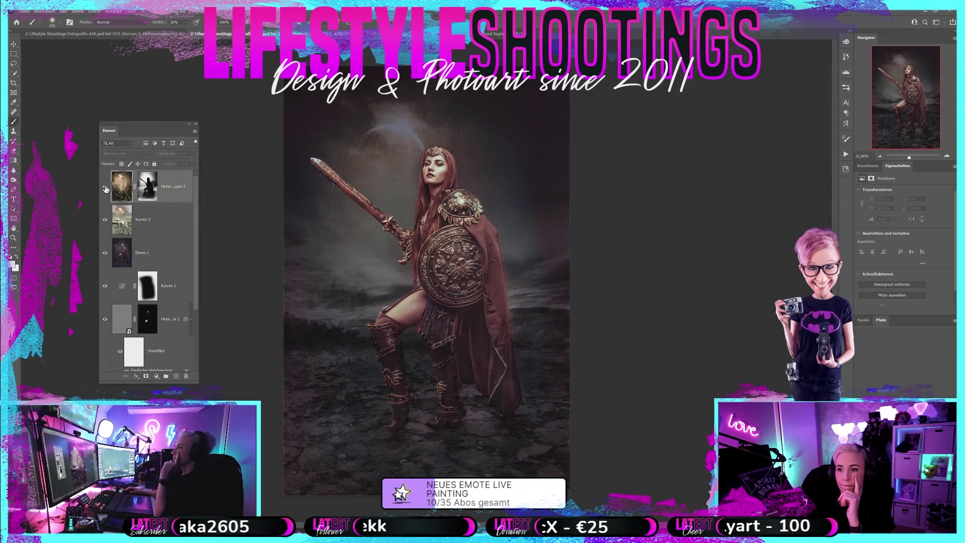
pyautogui.click(105, 187)
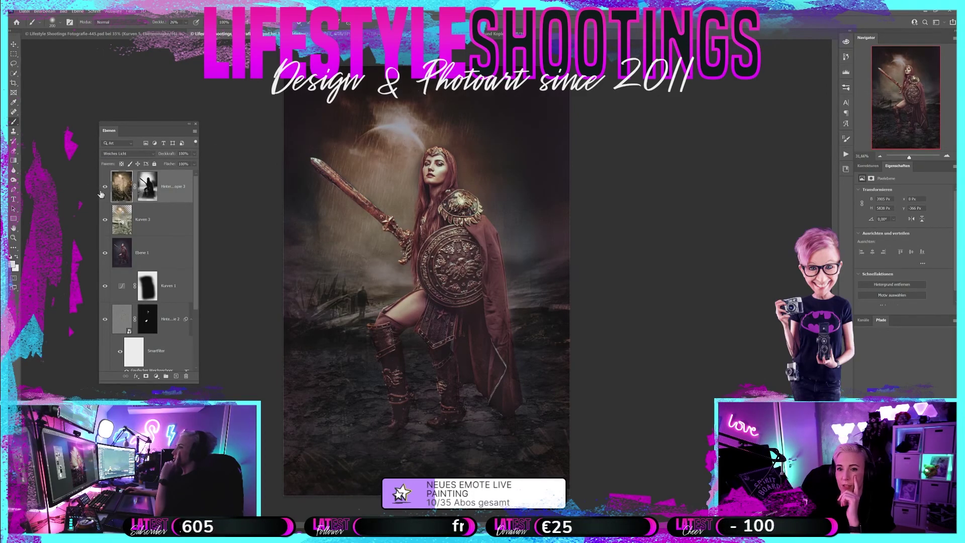
pyautogui.click(106, 187)
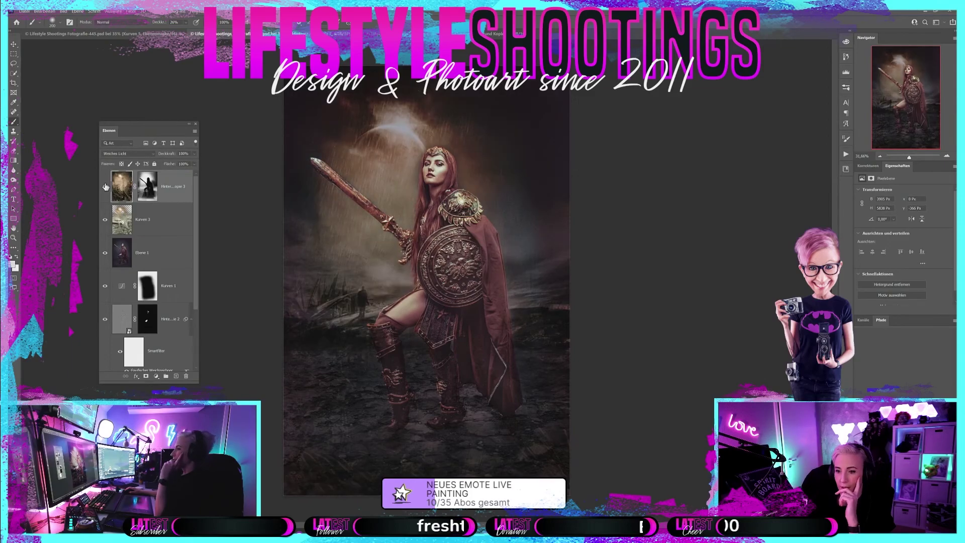
pyautogui.click(105, 187)
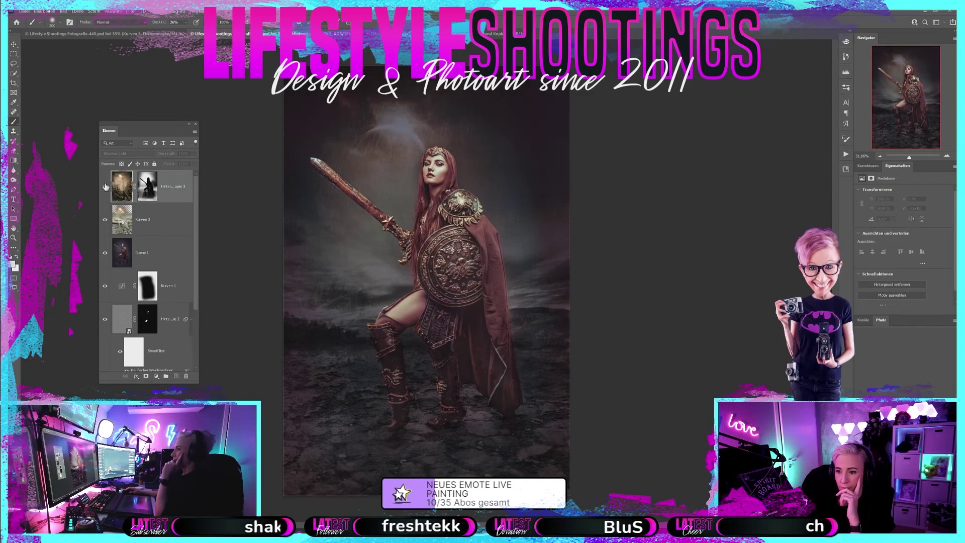
pyautogui.click(106, 187)
pyautogui.click(105, 187)
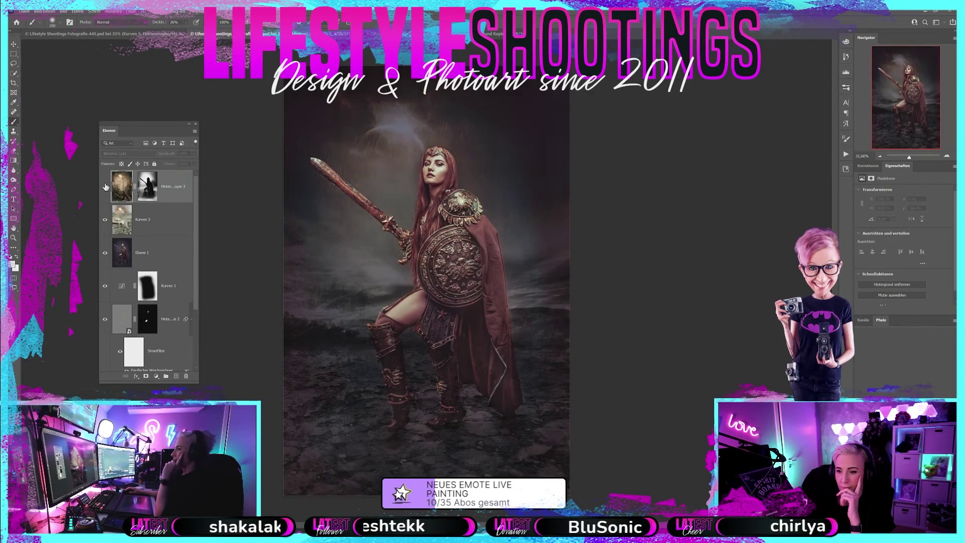
pyautogui.click(105, 187)
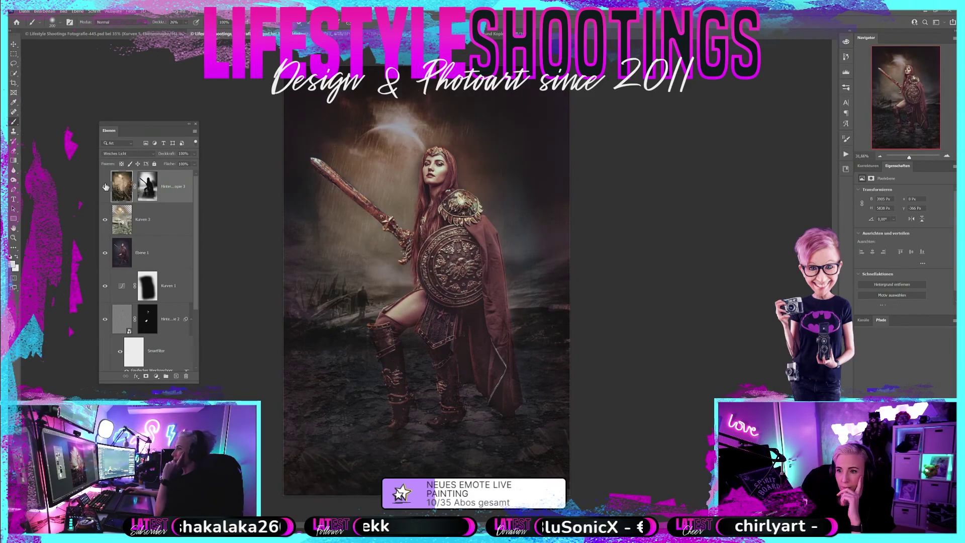
pyautogui.click(105, 187)
pyautogui.click(105, 187)
pyautogui.click(150, 192)
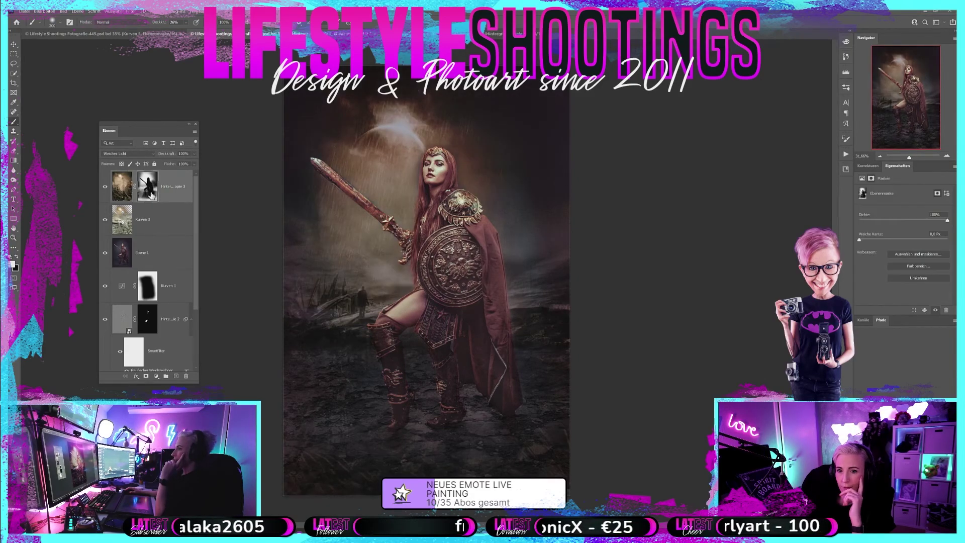
# - Replace the overlay's mask with an all-black hide-all mask and enlarge the brush to 1000
pyautogui.press('Delete')
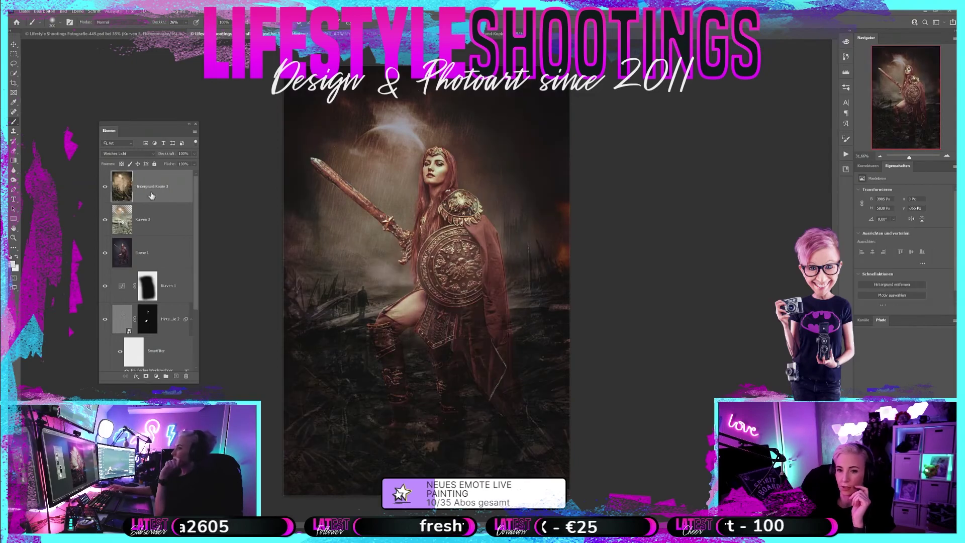
pyautogui.click(105, 186)
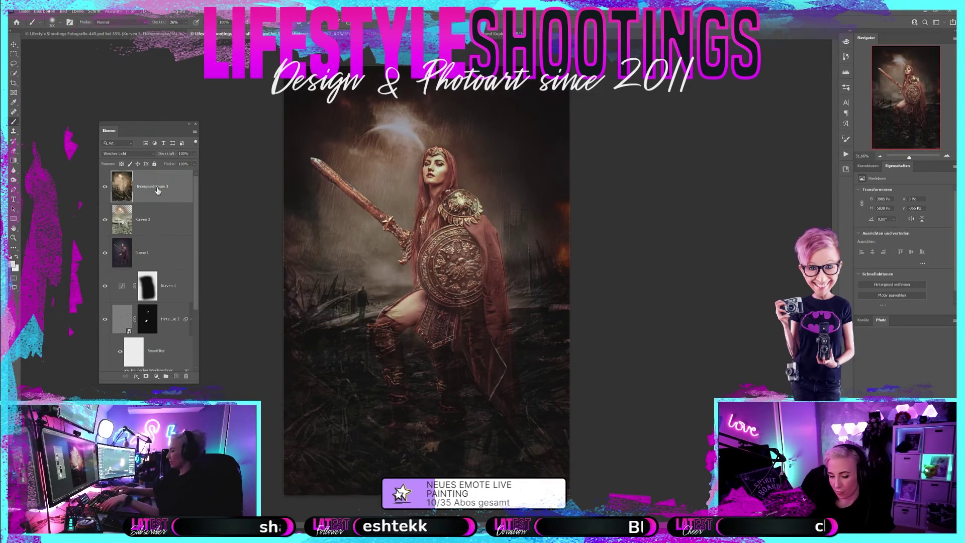
pyautogui.keyDown('alt'); pyautogui.click(145, 376); pyautogui.keyUp('alt')
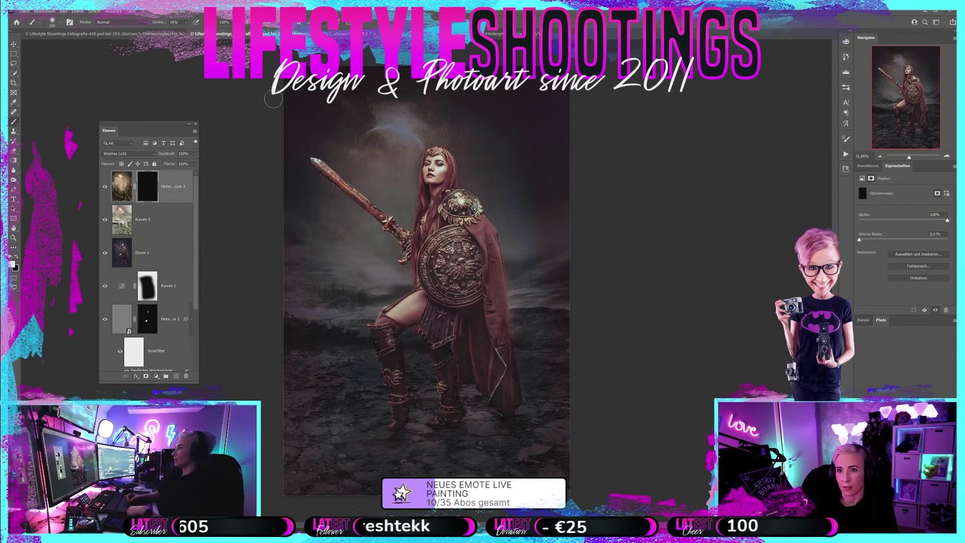
pyautogui.press(']')
pyautogui.press(']')
pyautogui.press(']')
pyautogui.press(']')
# - Paint the warm overlay back in around the head glow and left of the sword, masking beside the cape
pyautogui.moveTo(377, 144); pyautogui.dragTo(422, 120)
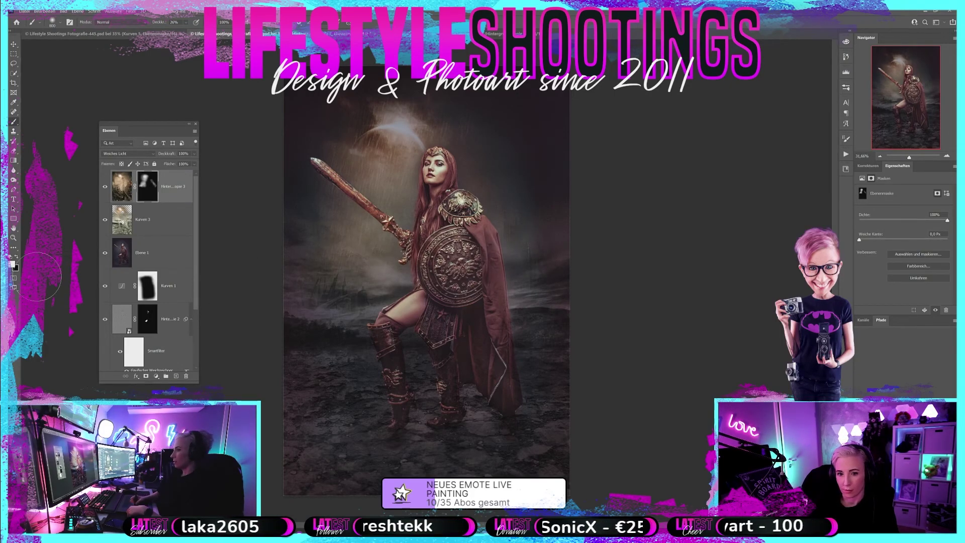
pyautogui.click(18, 259)
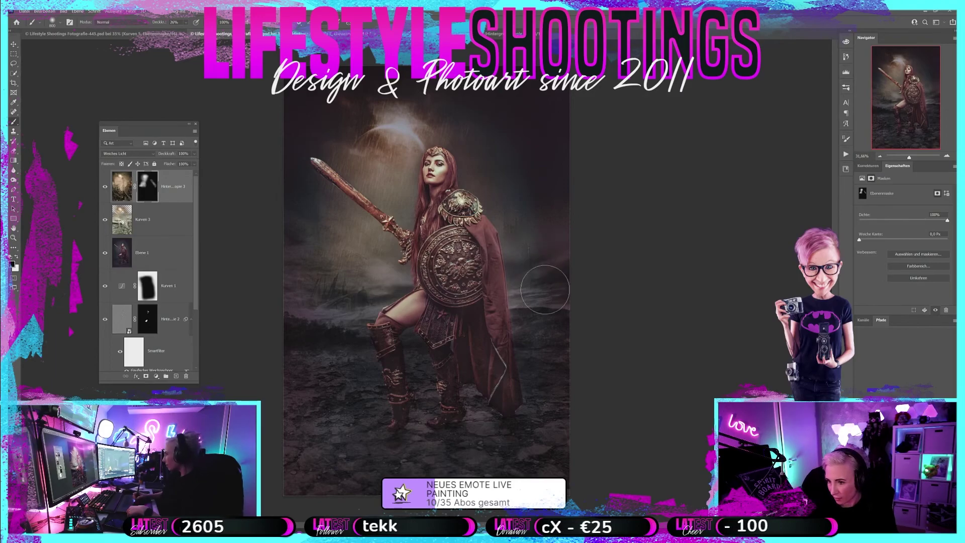
pyautogui.moveTo(525, 246); pyautogui.dragTo(535, 315)
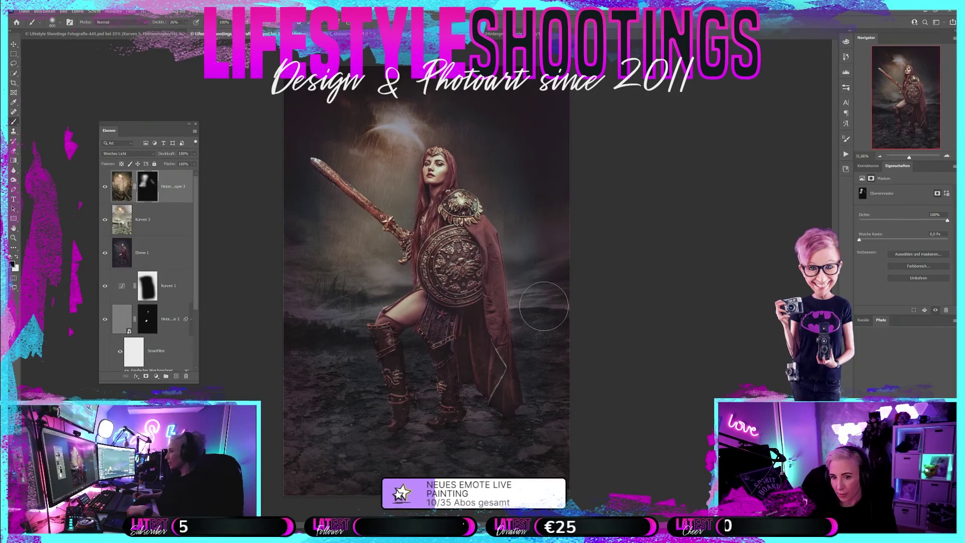
pyautogui.click(18, 258)
pyautogui.moveTo(299, 282)
pyautogui.mouseDown()
pyautogui.moveTo(330, 216)
pyautogui.moveTo(392, 162)
pyautogui.mouseUp()
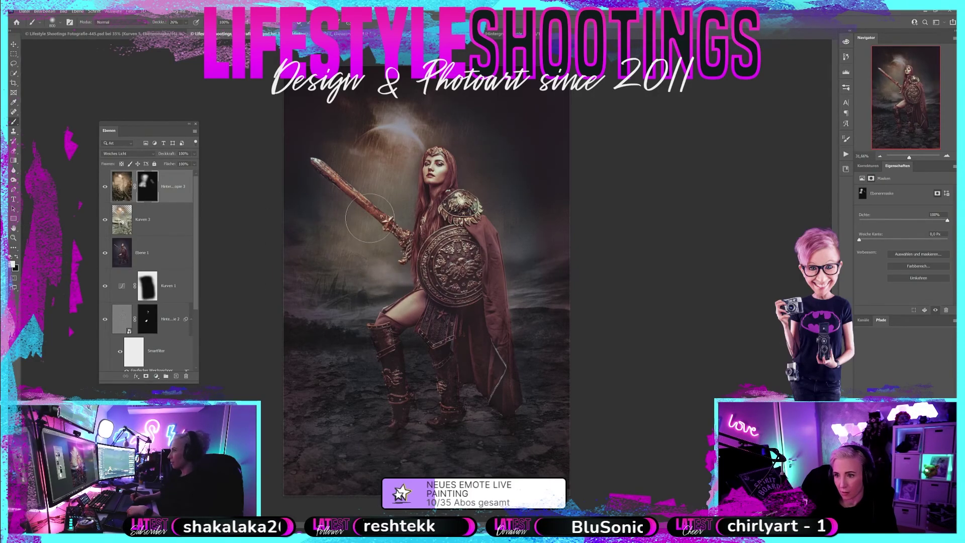
pyautogui.moveTo(382, 120)
pyautogui.mouseDown()
pyautogui.moveTo(502, 185)
pyautogui.moveTo(491, 140)
pyautogui.moveTo(508, 122)
pyautogui.moveTo(536, 189)
pyautogui.moveTo(376, 123)
pyautogui.mouseUp()
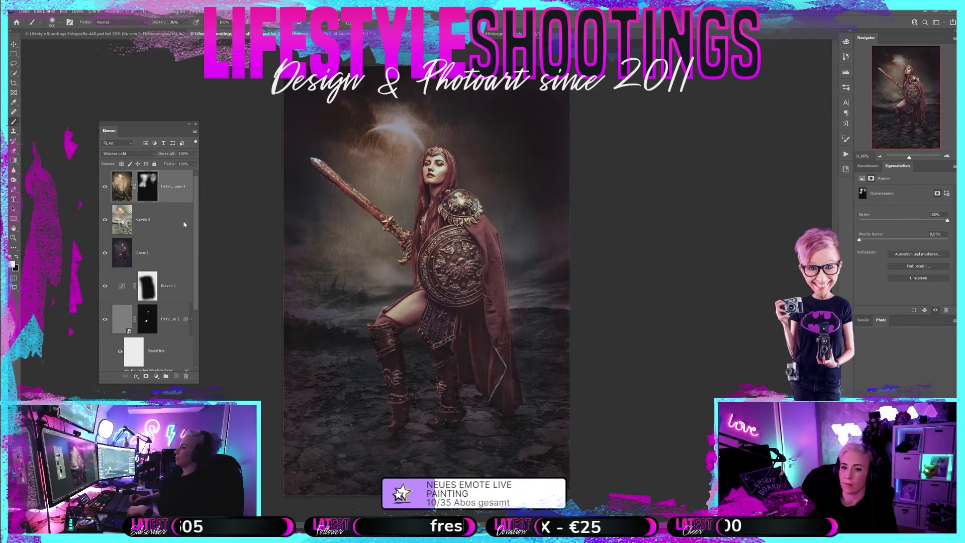
pyautogui.click(104, 187)
# - Compare the masked overlay on and off, set the brush to 1100, and select Kurven 3
pyautogui.click(105, 187)
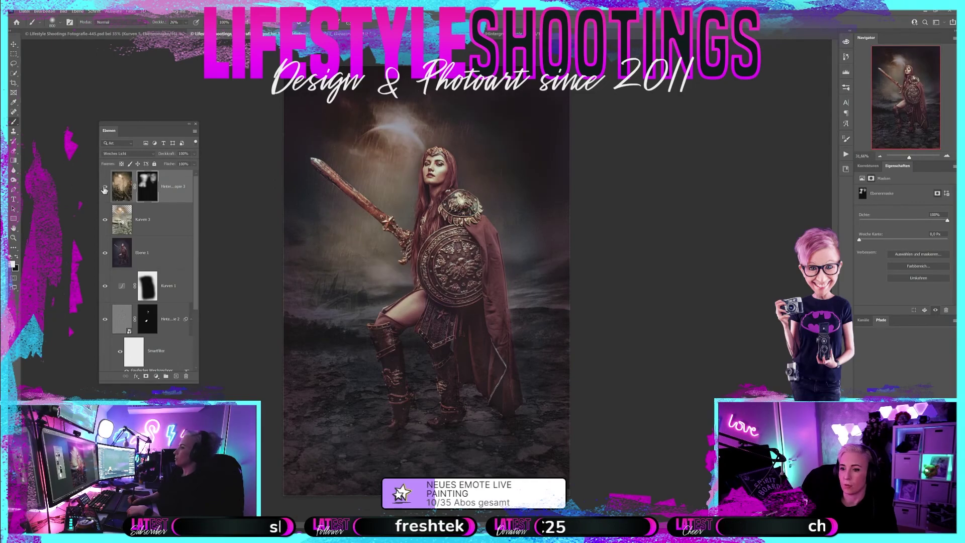
pyautogui.click(105, 188)
pyautogui.click(105, 188)
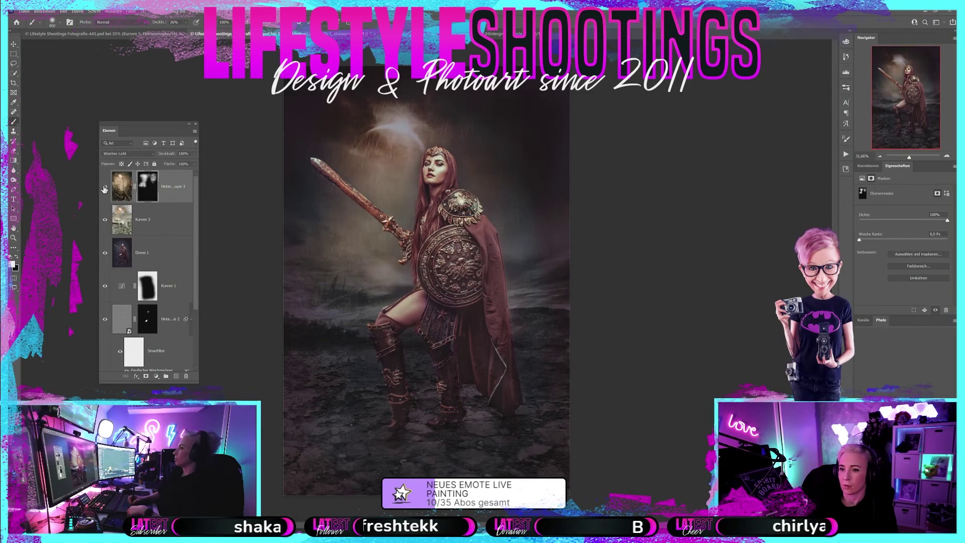
pyautogui.click(105, 188)
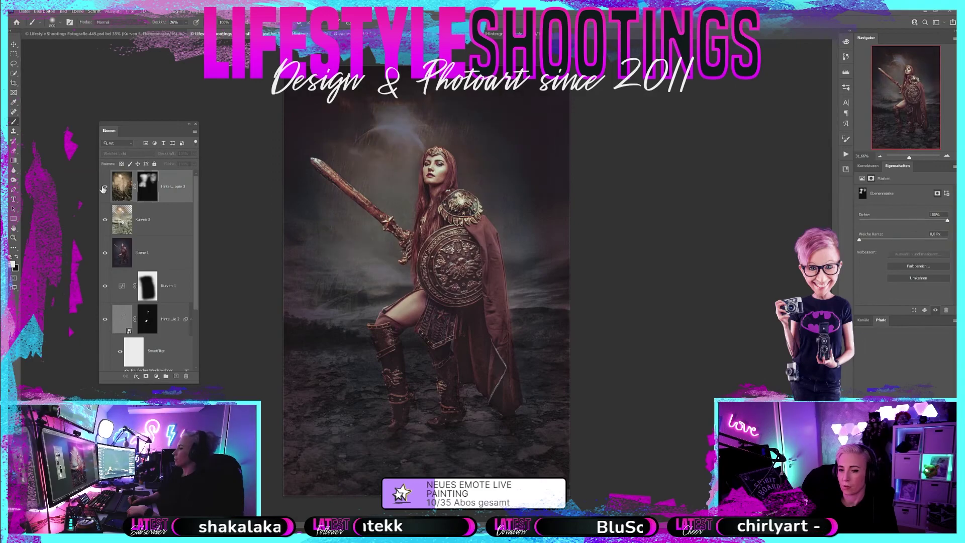
pyautogui.click(105, 188)
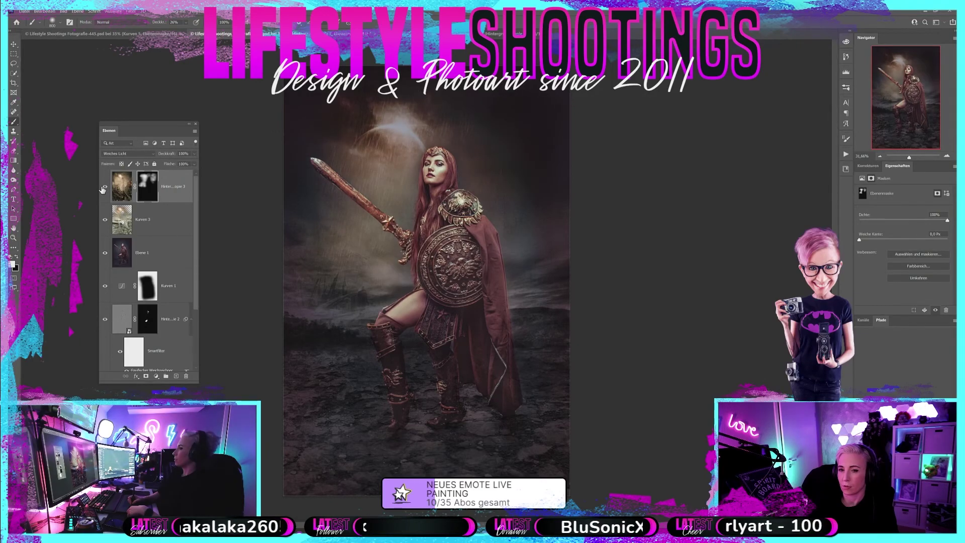
pyautogui.press(']')
pyautogui.press(']')
pyautogui.press(']')
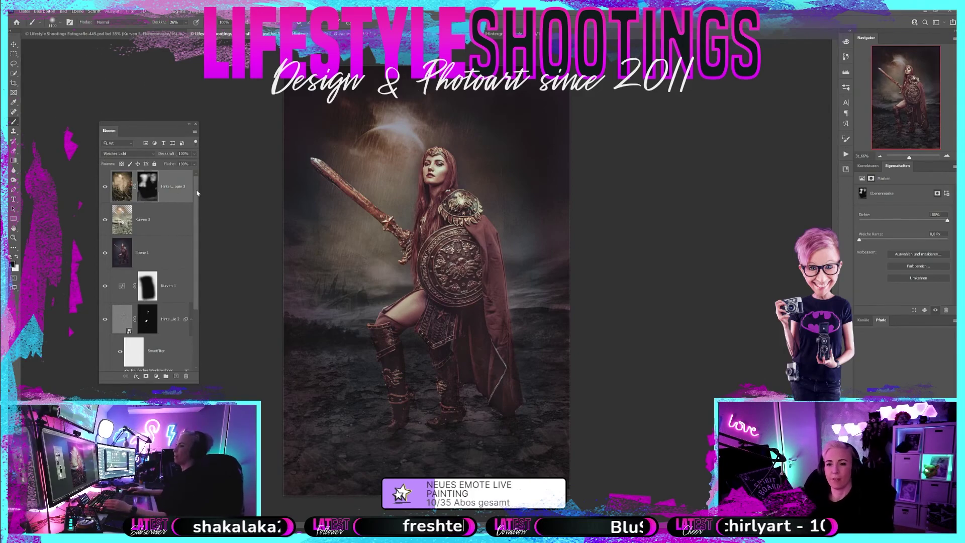
pyautogui.click(165, 221)
pyautogui.click(104, 187)
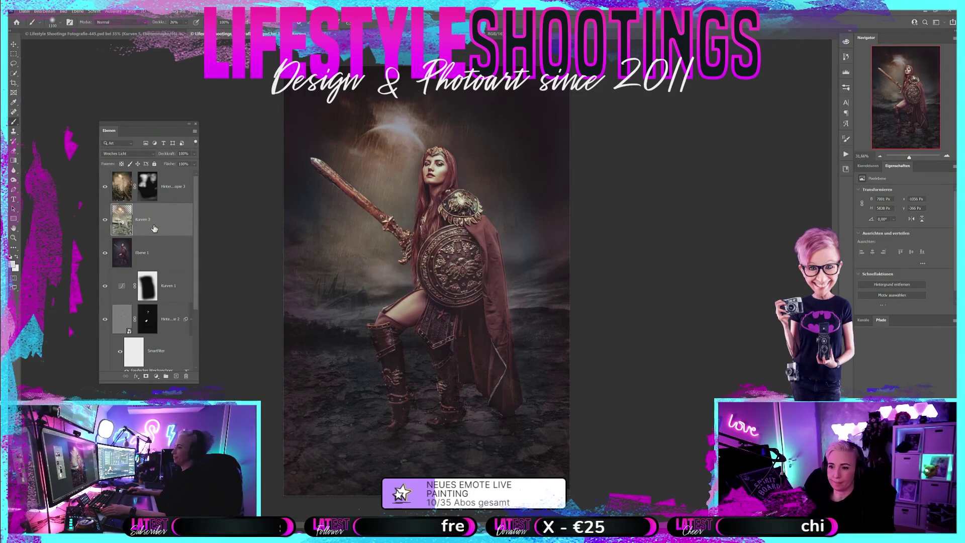
pyautogui.click(868, 166)
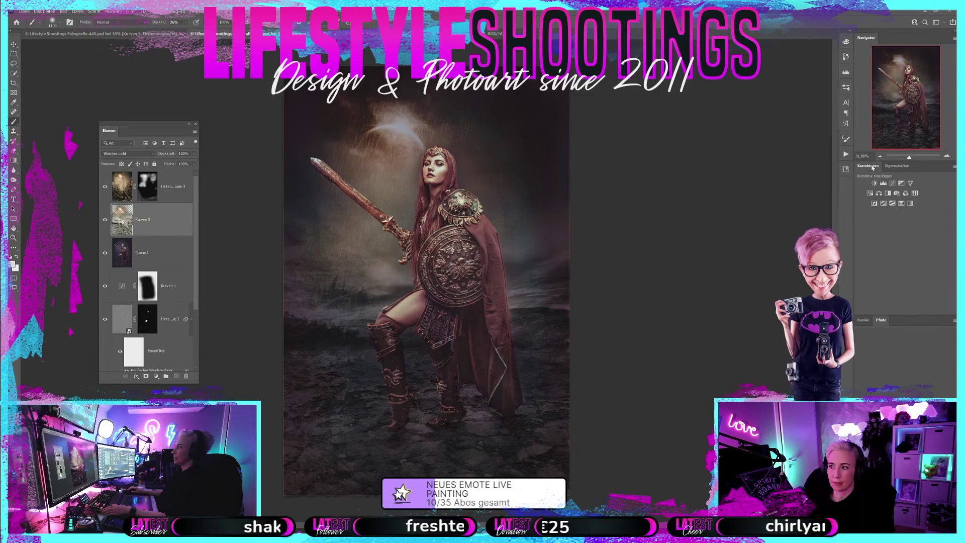
# - Add a Hue/Saturation layer clipped to Kurven 3, colorized at saturation 54 with a warm brown-red hue
pyautogui.click(870, 194)
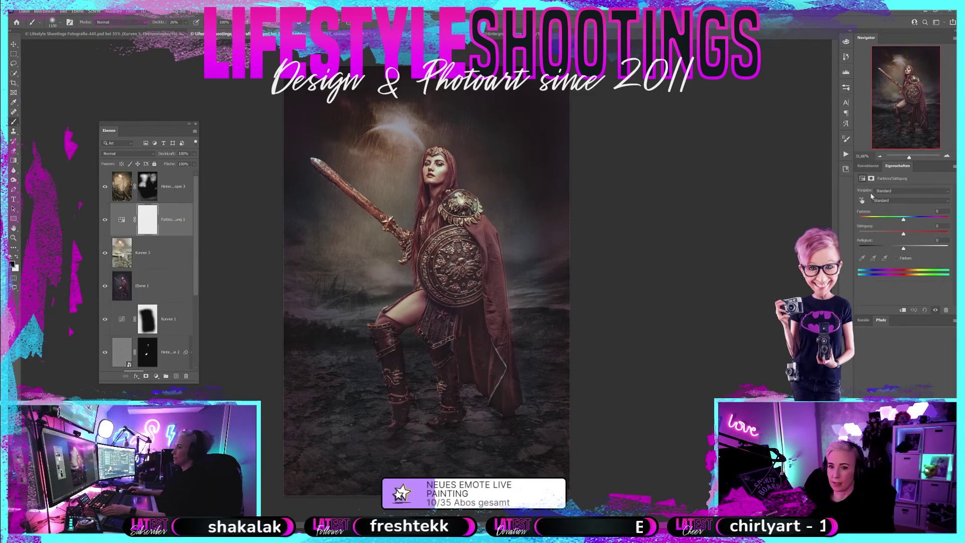
pyautogui.hotkey('ctrl', 'alt', 'g')
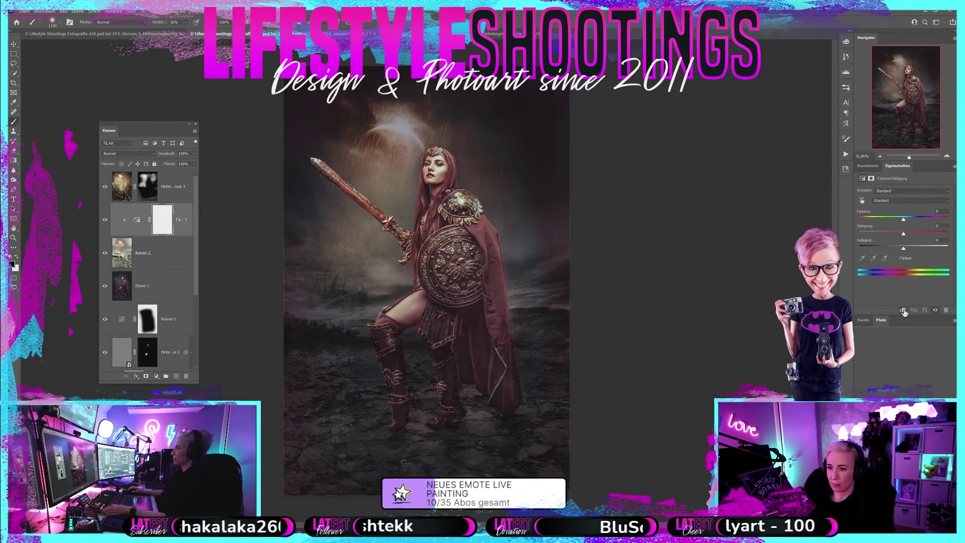
pyautogui.moveTo(910, 232); pyautogui.dragTo(910, 234)
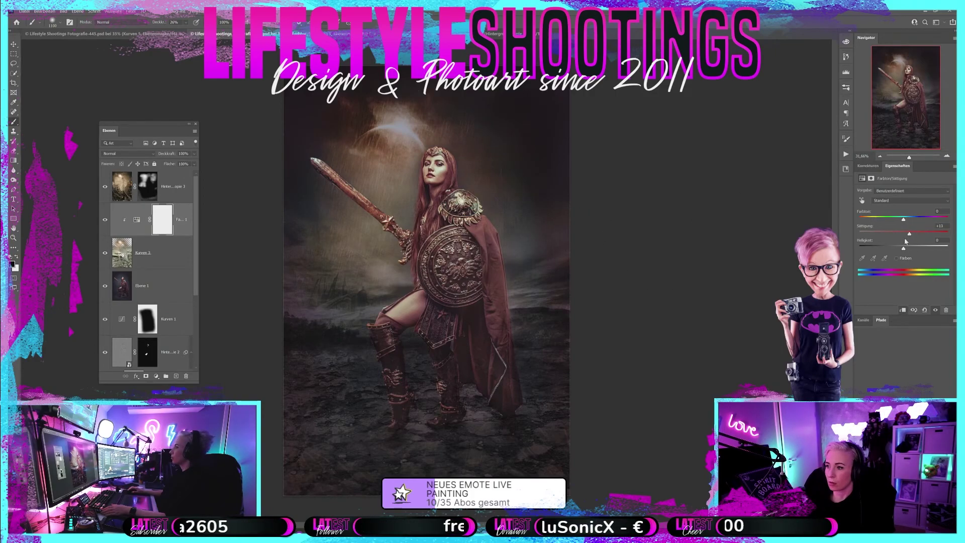
pyautogui.click(897, 259)
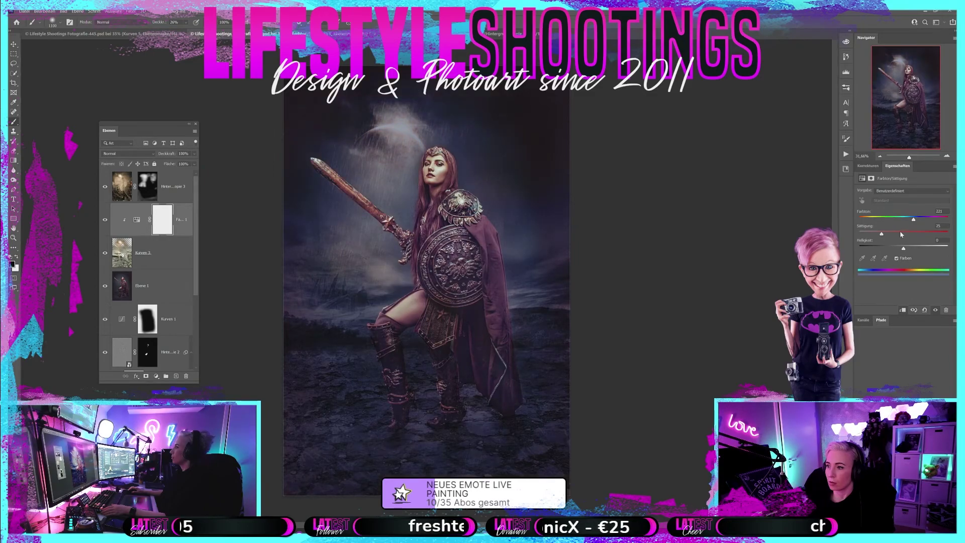
pyautogui.moveTo(907, 235); pyautogui.dragTo(907, 234)
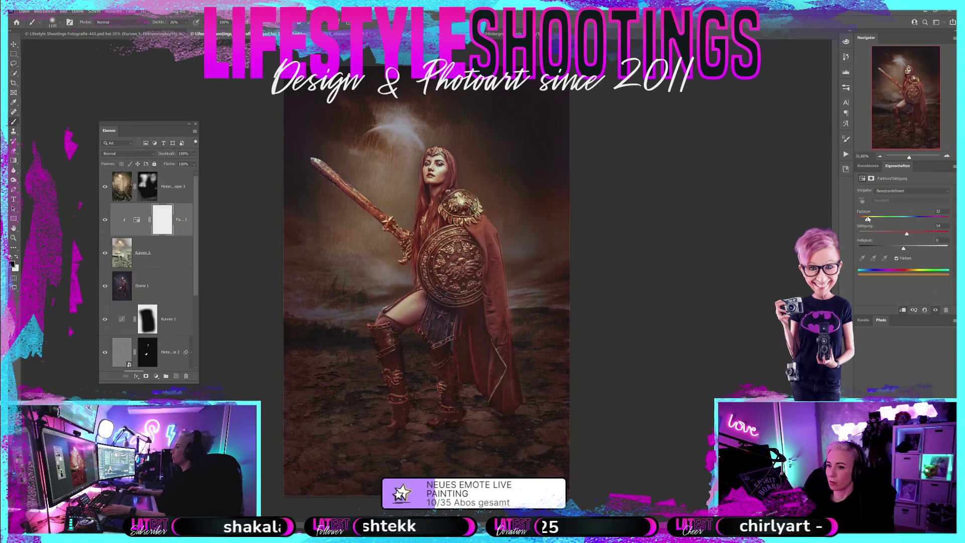
pyautogui.moveTo(868, 219)
pyautogui.mouseDown()
pyautogui.moveTo(944, 222)
pyautogui.moveTo(936, 221)
pyautogui.mouseUp()
pyautogui.moveTo(872, 219); pyautogui.dragTo(868, 219)
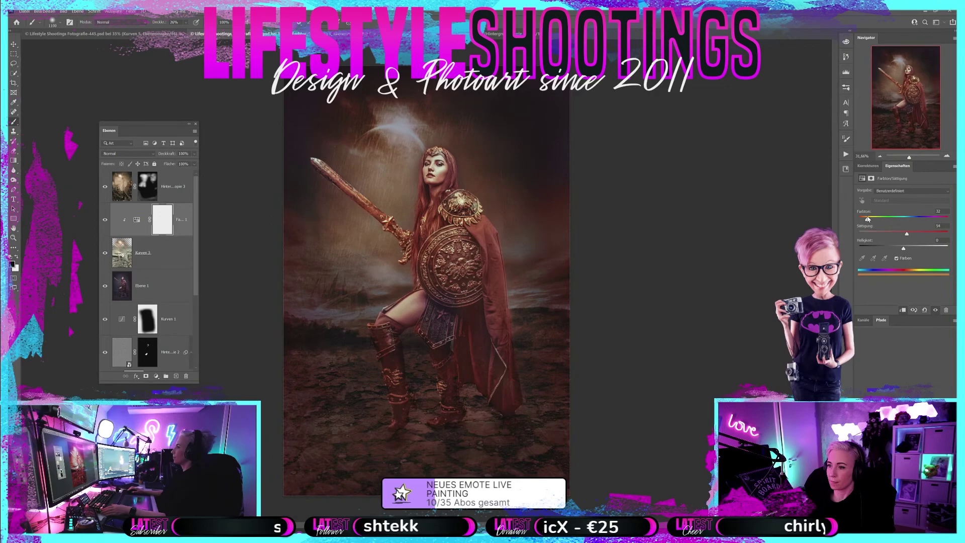
pyautogui.moveTo(865, 220); pyautogui.dragTo(872, 219)
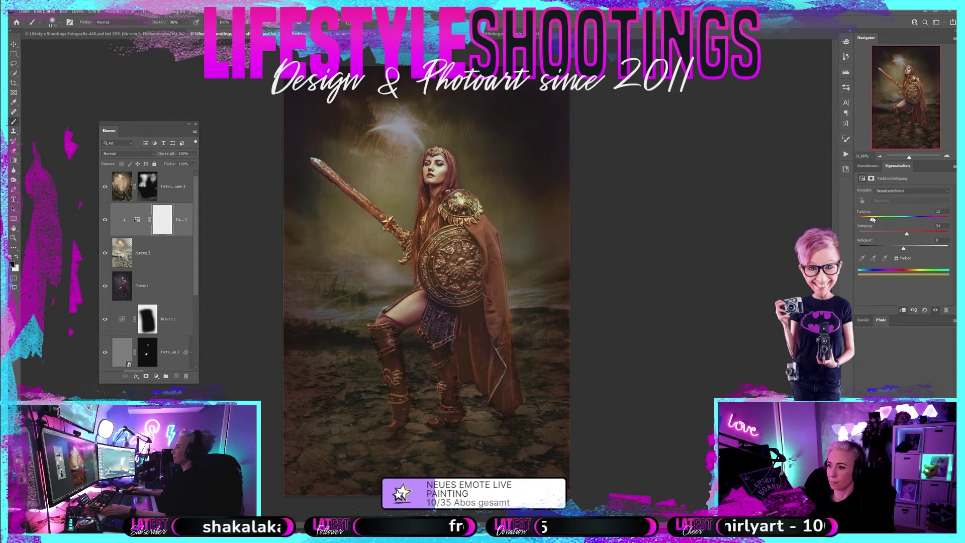
# - Turn off Colorize and try hue shifts through purple-blue, brown and teal, settling slightly purple
pyautogui.click(896, 258)
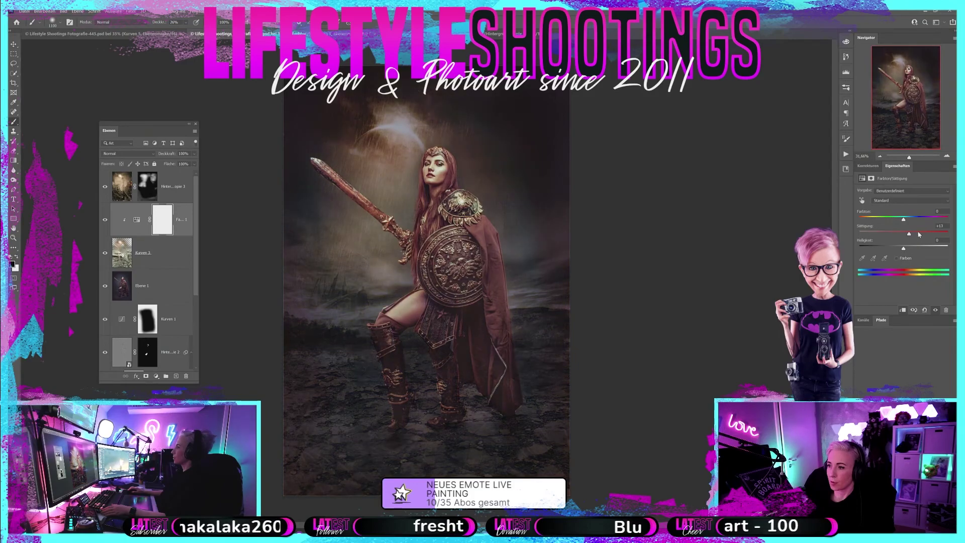
pyautogui.moveTo(860, 219); pyautogui.dragTo(891, 220)
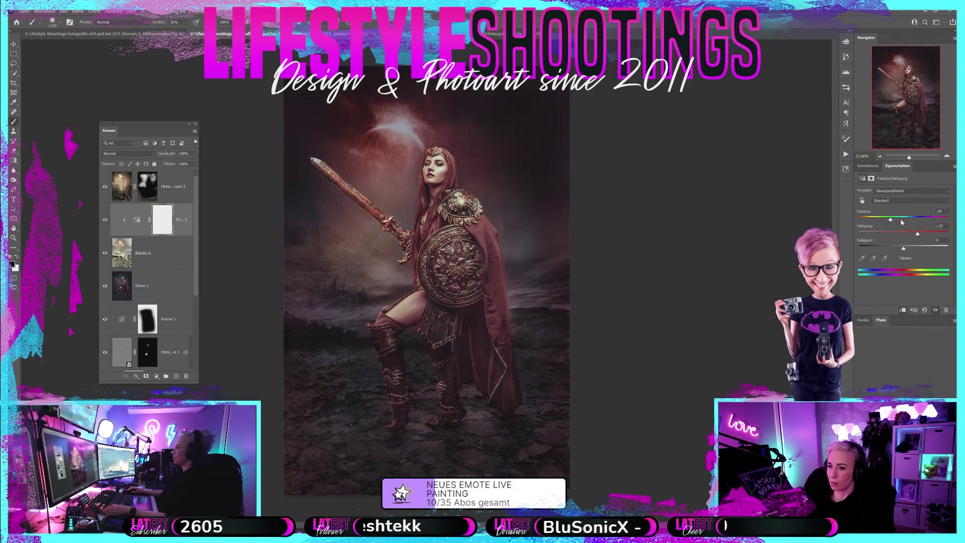
pyautogui.moveTo(890, 220); pyautogui.dragTo(930, 220)
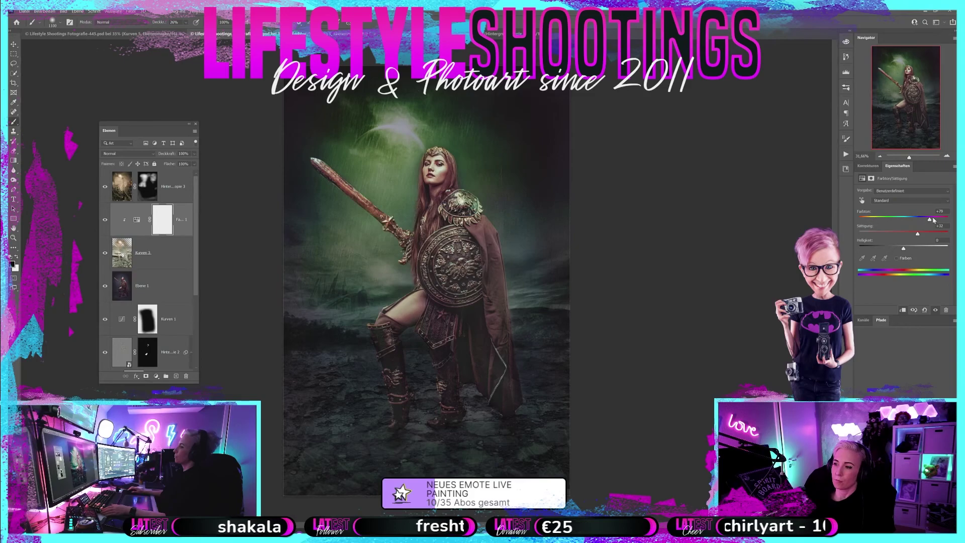
pyautogui.moveTo(936, 220)
pyautogui.mouseDown()
pyautogui.moveTo(947, 220)
pyautogui.moveTo(870, 219)
pyautogui.mouseUp()
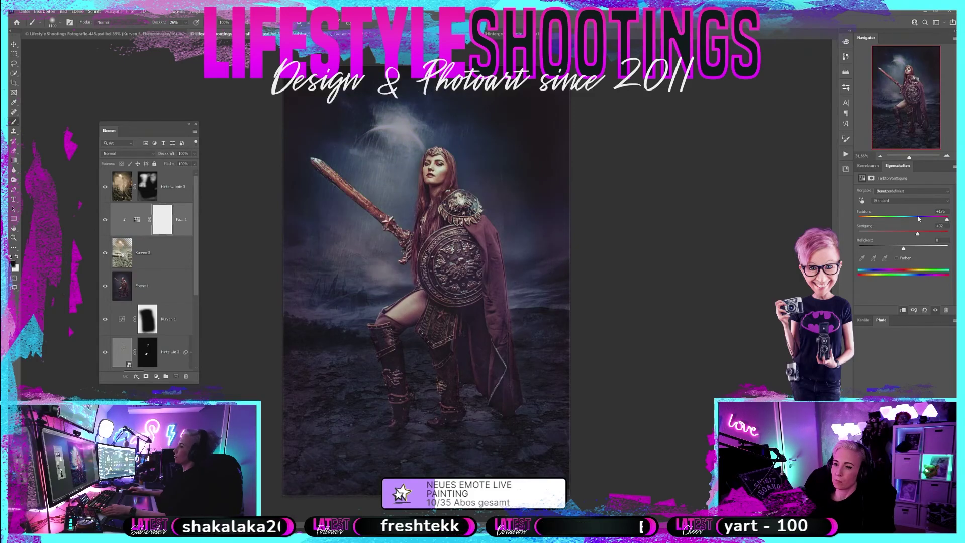
pyautogui.moveTo(871, 219); pyautogui.dragTo(887, 220)
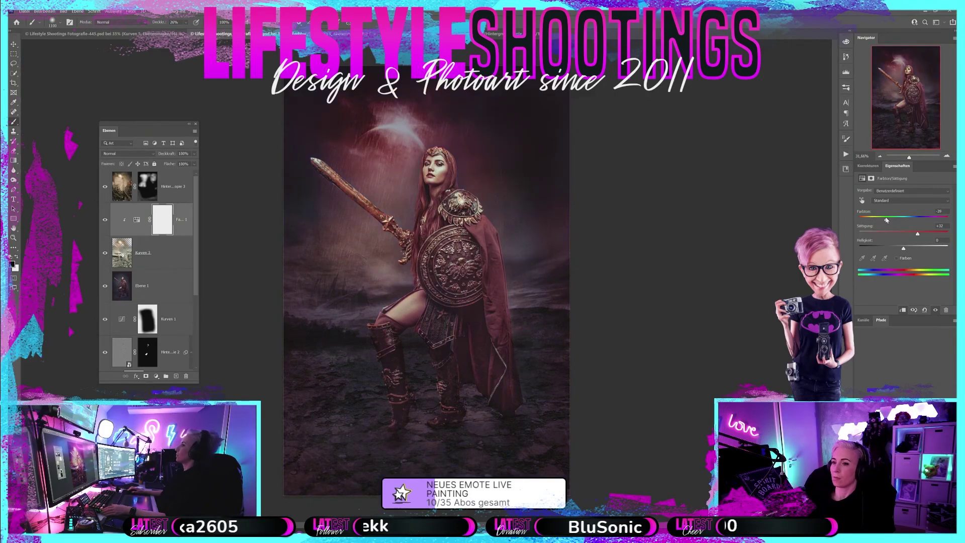
pyautogui.moveTo(885, 220); pyautogui.dragTo(880, 219)
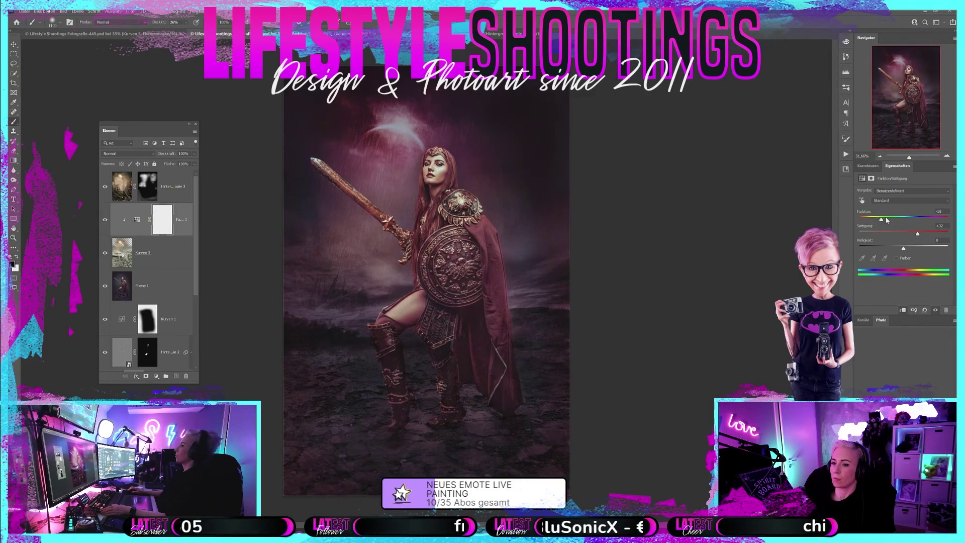
# - Lower the Hue/Saturation saturation to -36, then switch to the pillar-warrior document
pyautogui.moveTo(903, 233); pyautogui.dragTo(873, 233)
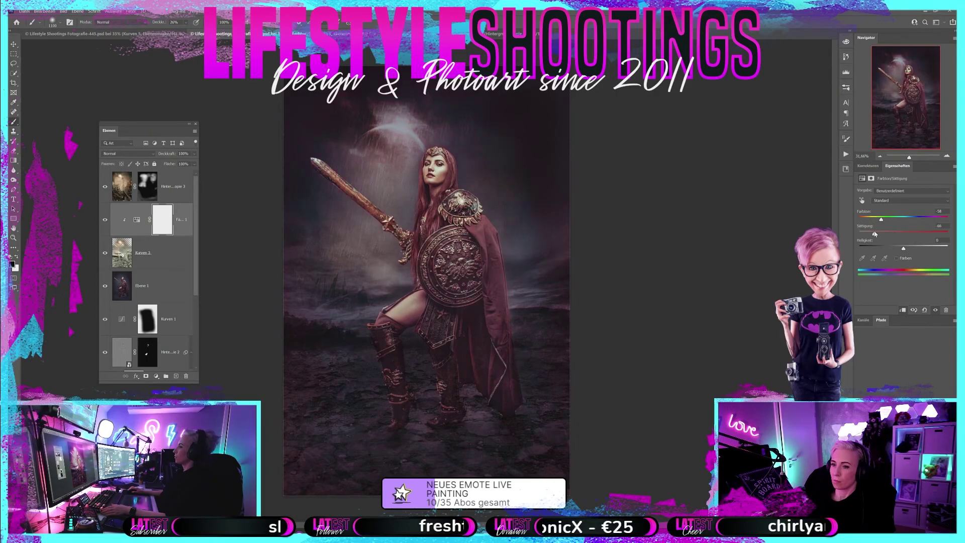
pyautogui.click(892, 234)
pyautogui.moveTo(890, 234); pyautogui.dragTo(887, 234)
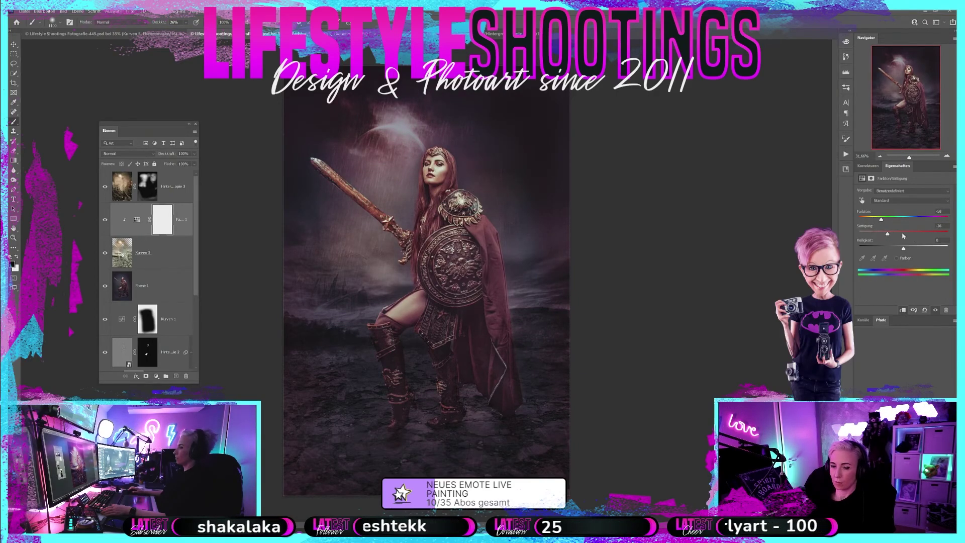
pyautogui.hotkey('ctrl', 'Tab')
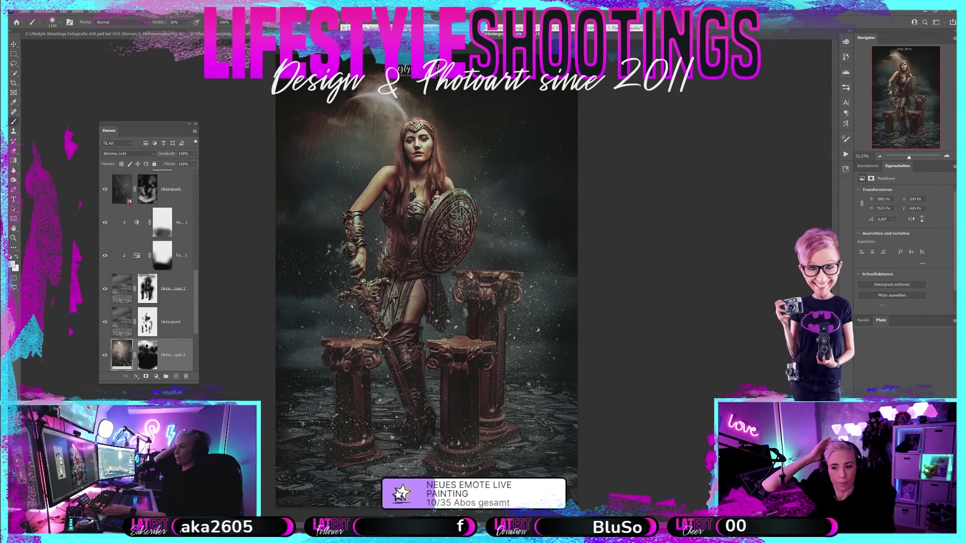
# - Flip between the sword-warrior and pillar-warrior documents, ending on the sword-warrior composite
pyautogui.hotkey('ctrl', 'Tab')
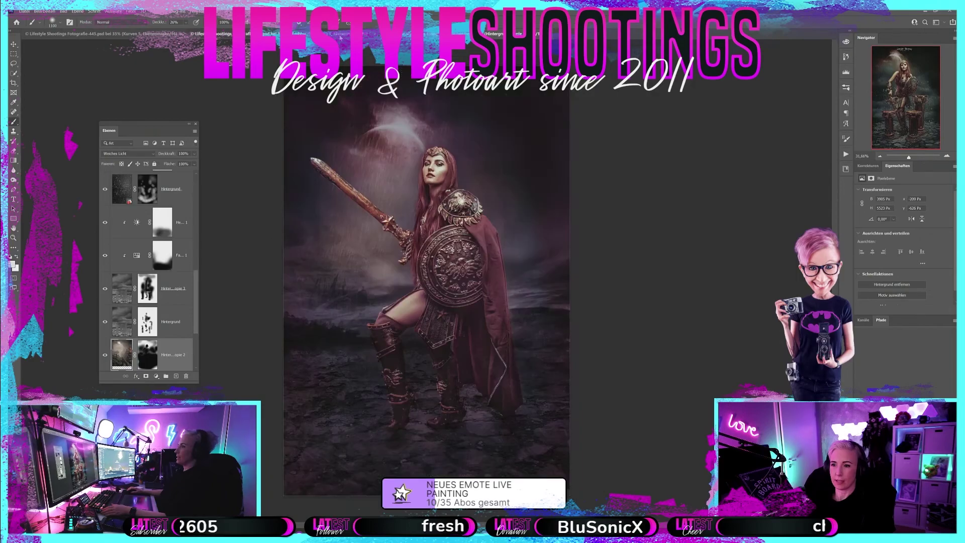
pyautogui.hotkey('ctrl', 'Tab')
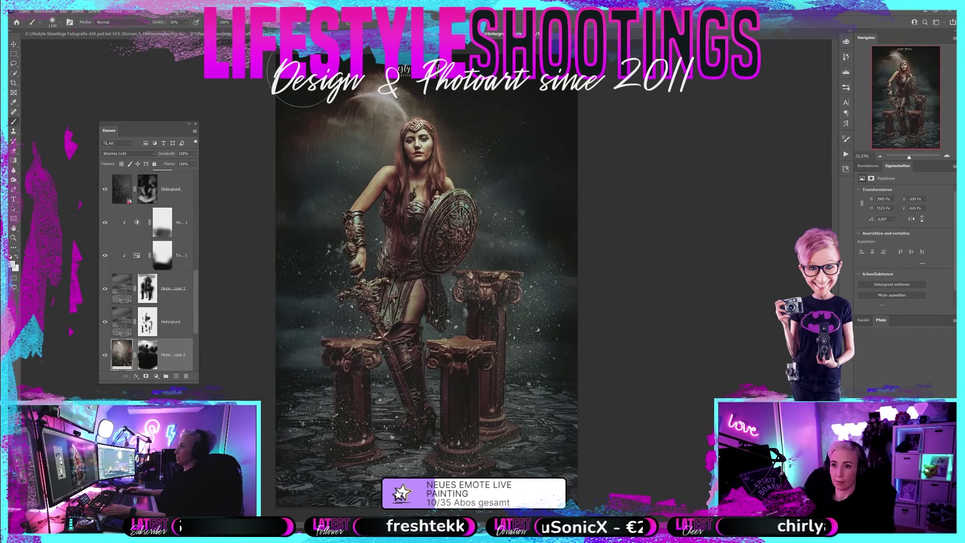
pyautogui.hotkey('ctrl', 'Tab')
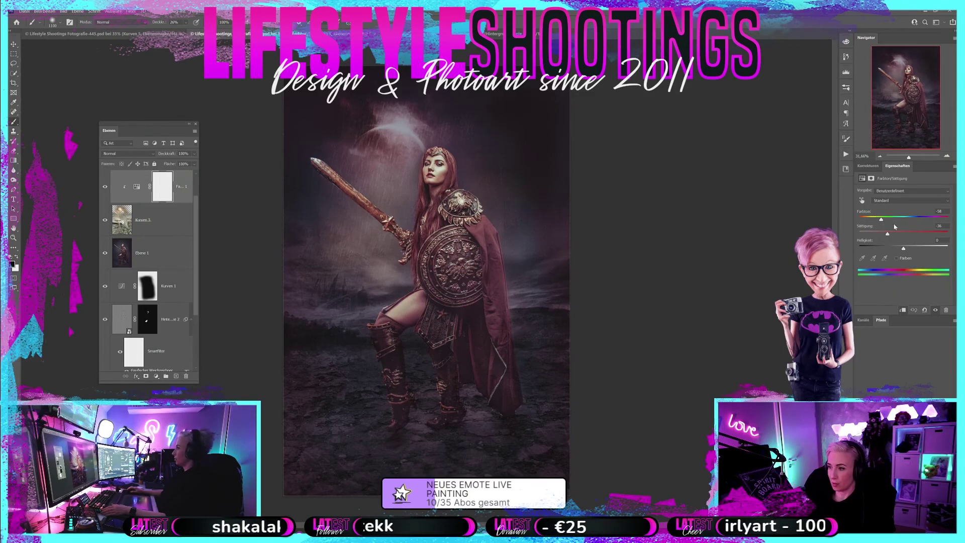
# - Try greenish and colourised purple-blue tints with the Hue/Saturation Farbton slider
pyautogui.moveTo(896, 222); pyautogui.dragTo(904, 219)
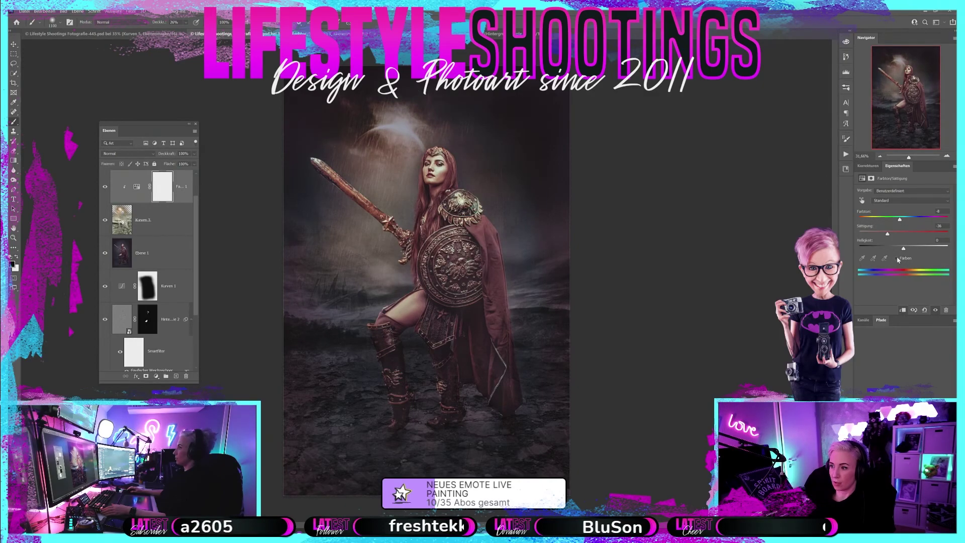
pyautogui.click(896, 258)
pyautogui.moveTo(908, 220); pyautogui.dragTo(889, 219)
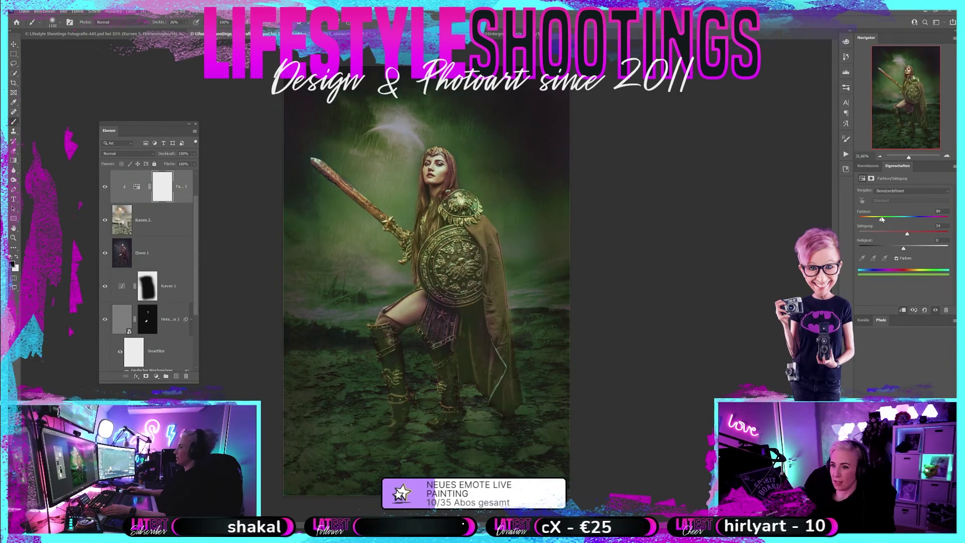
pyautogui.moveTo(882, 219); pyautogui.dragTo(891, 220)
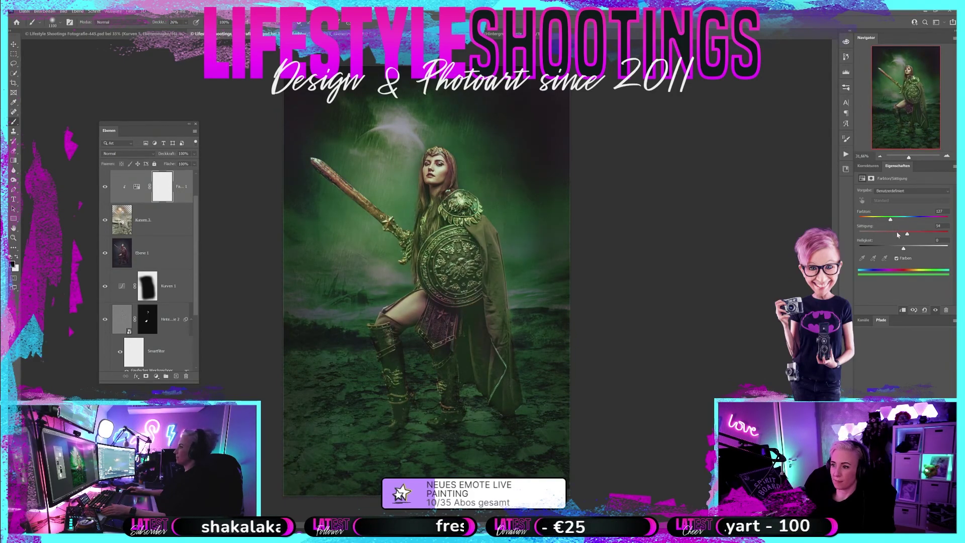
# - Turn Färben off, settle Farbton near +11, and hide the sky light burst layer to compare
pyautogui.click(895, 258)
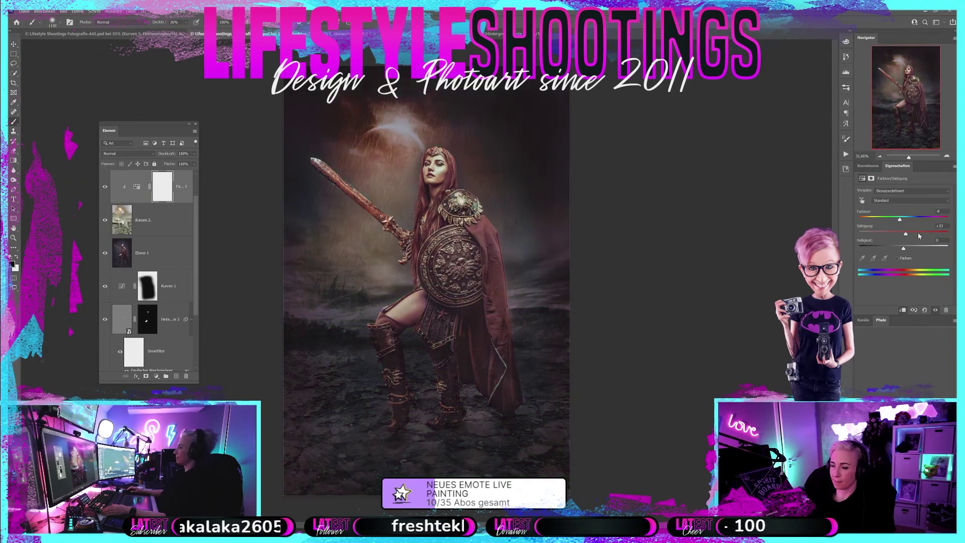
pyautogui.moveTo(900, 220)
pyautogui.mouseDown()
pyautogui.moveTo(889, 218)
pyautogui.moveTo(910, 221)
pyautogui.mouseUp()
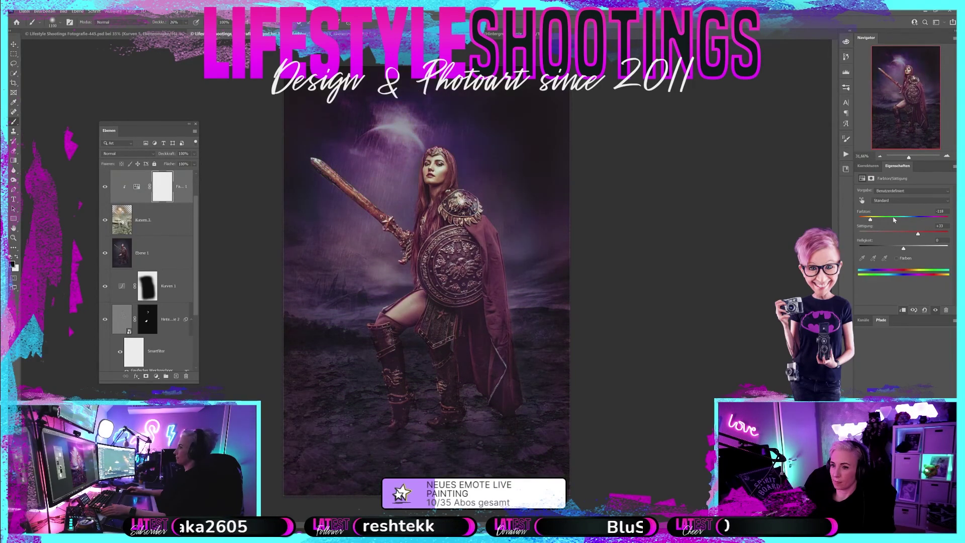
pyautogui.moveTo(911, 221); pyautogui.dragTo(916, 222)
pyautogui.click(908, 219)
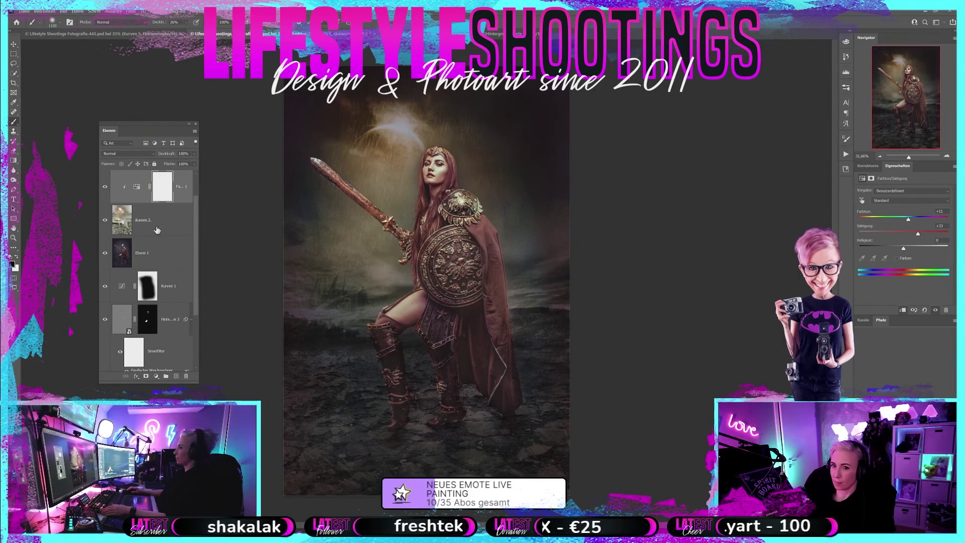
pyautogui.scroll(1, 158, 227)
pyautogui.click(105, 188)
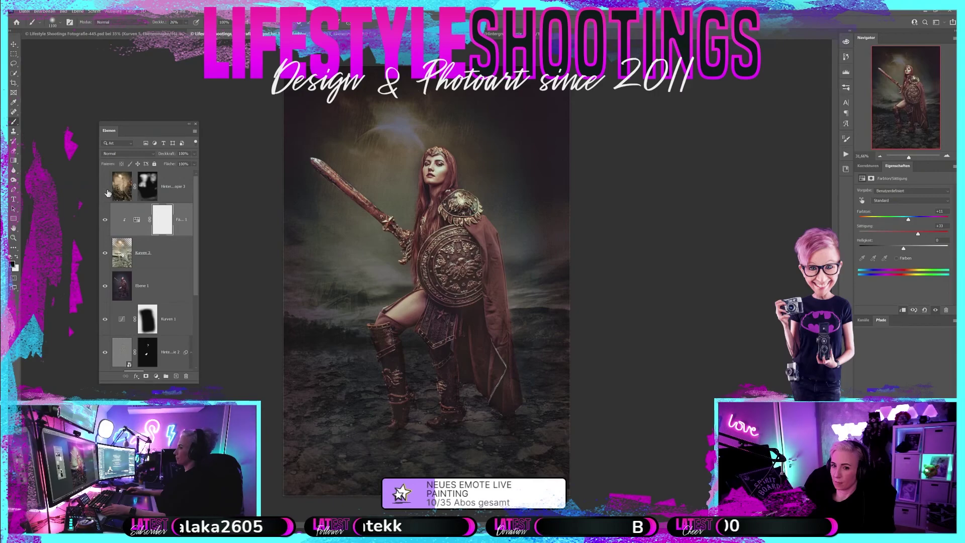
# - Compare Farbton 1 and Hinter…Kopie 3 on and off, then lower Sättigung and shift Farbton
pyautogui.click(106, 220)
pyautogui.click(106, 221)
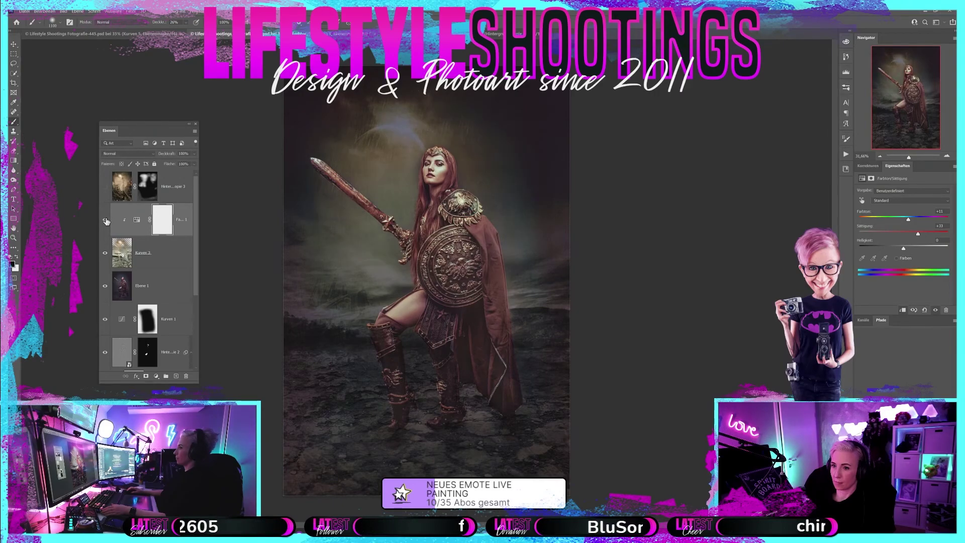
pyautogui.click(105, 188)
pyautogui.click(106, 189)
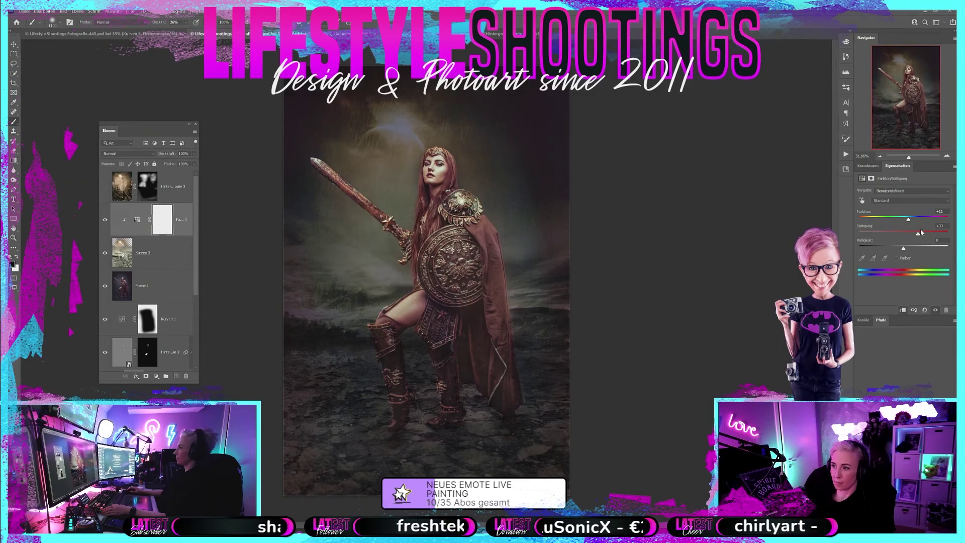
pyautogui.moveTo(927, 234); pyautogui.dragTo(922, 233)
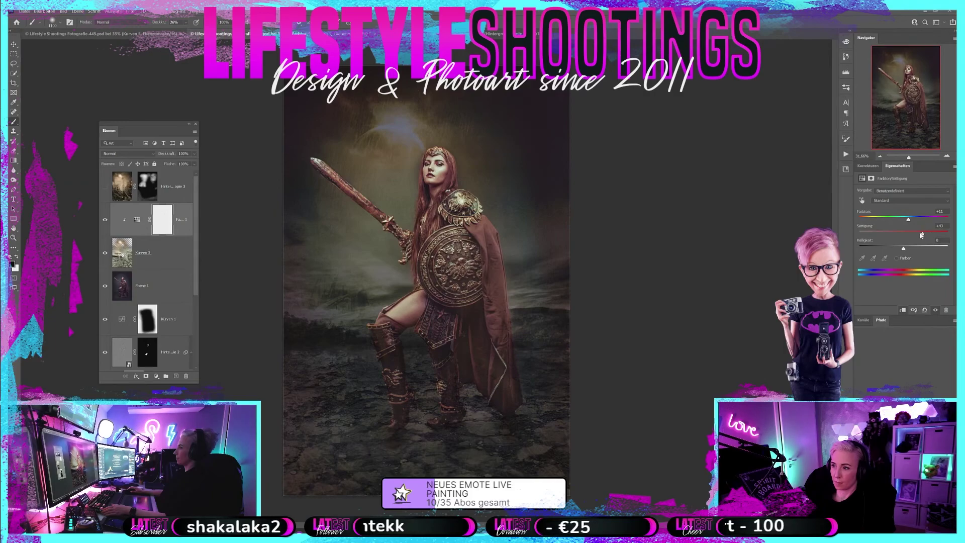
pyautogui.moveTo(908, 219)
pyautogui.mouseDown()
pyautogui.moveTo(861, 219)
pyautogui.moveTo(901, 220)
pyautogui.mouseUp()
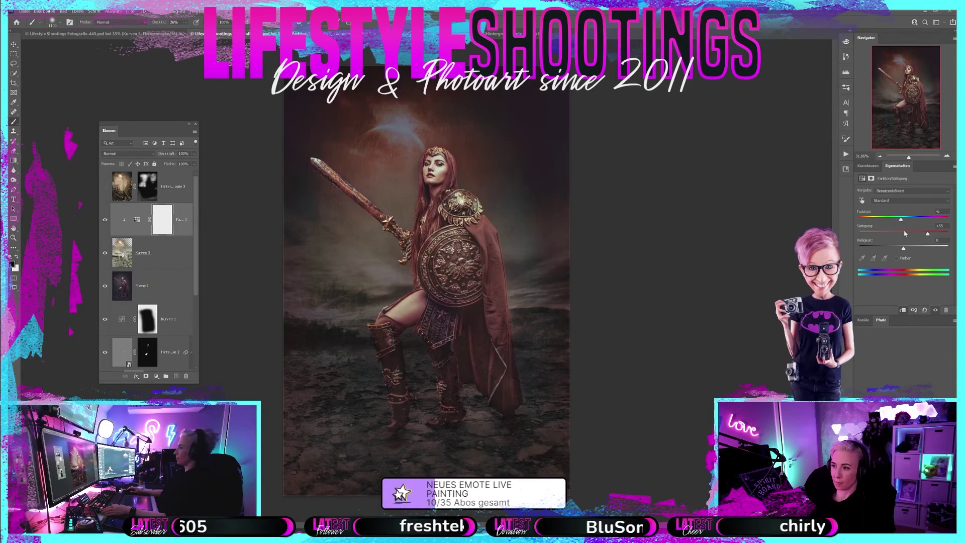
# - Show the sky light burst layer Hinter…Kopie 3 again and select it
pyautogui.click(105, 189)
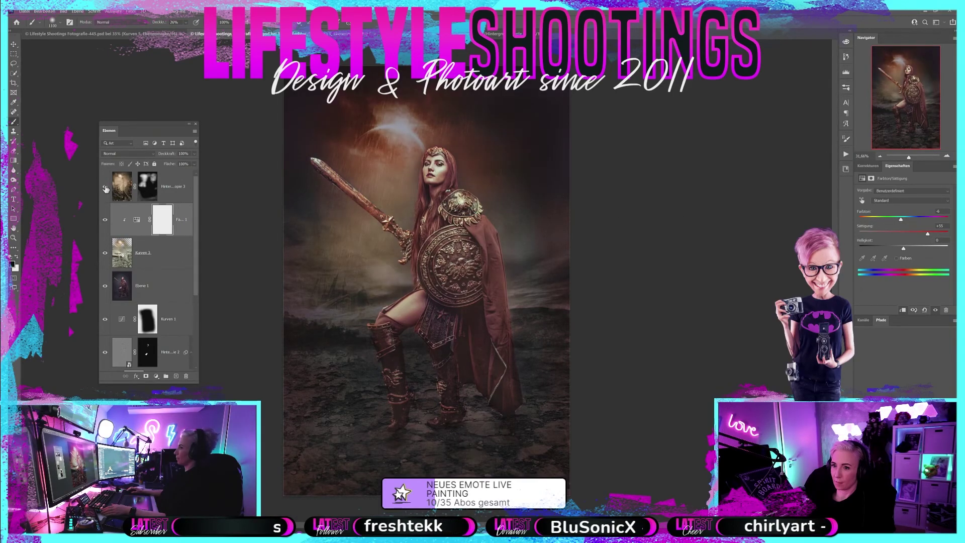
pyautogui.click(171, 186)
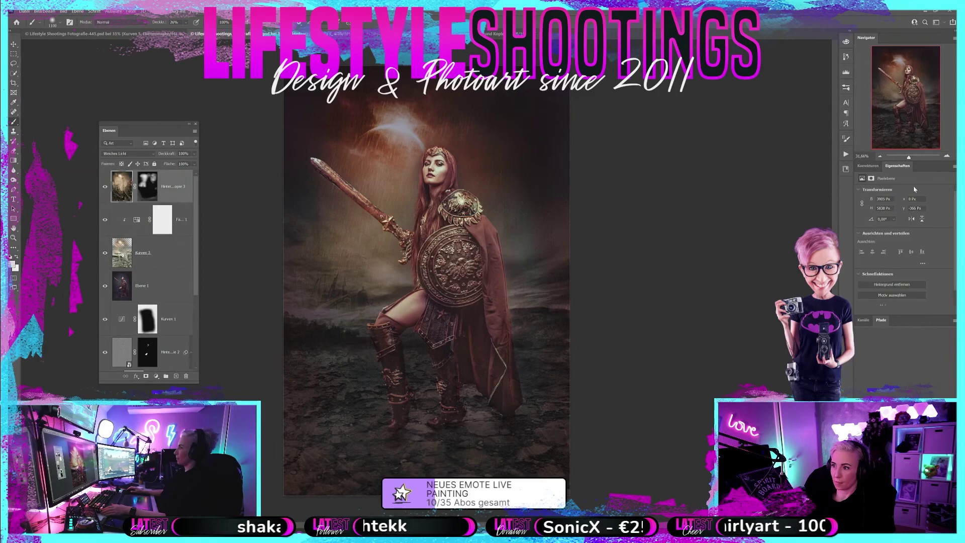
pyautogui.click(867, 165)
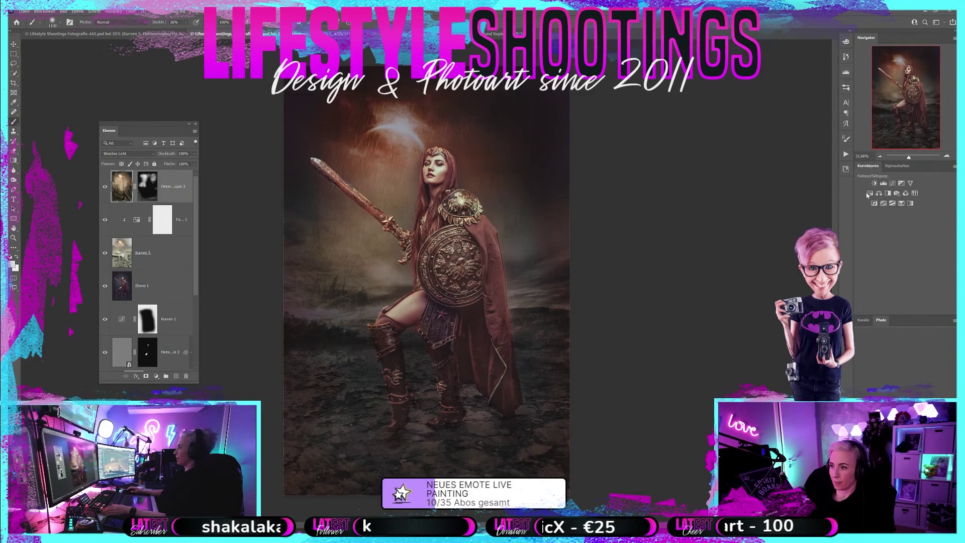
# - Add a Hue/Saturation layer clipped to Hinter…Kopie 3 with Farbton -26, then compare it
pyautogui.click(869, 192)
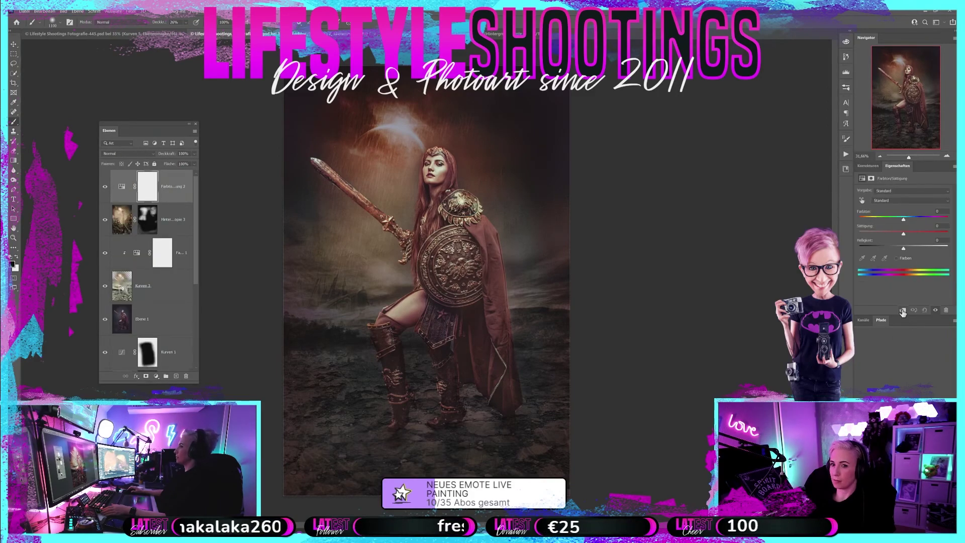
pyautogui.click(902, 310)
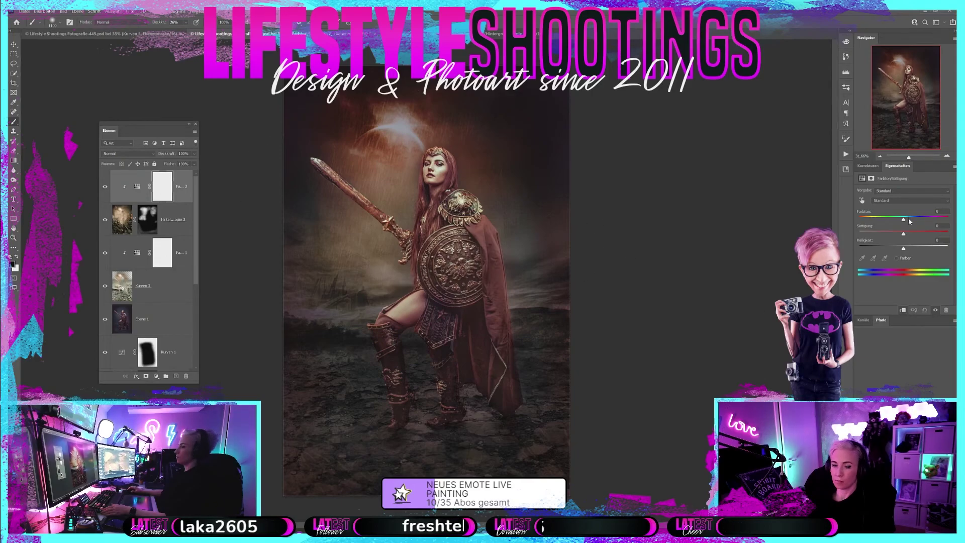
pyautogui.moveTo(902, 220)
pyautogui.mouseDown()
pyautogui.moveTo(873, 219)
pyautogui.moveTo(857, 233)
pyautogui.mouseUp()
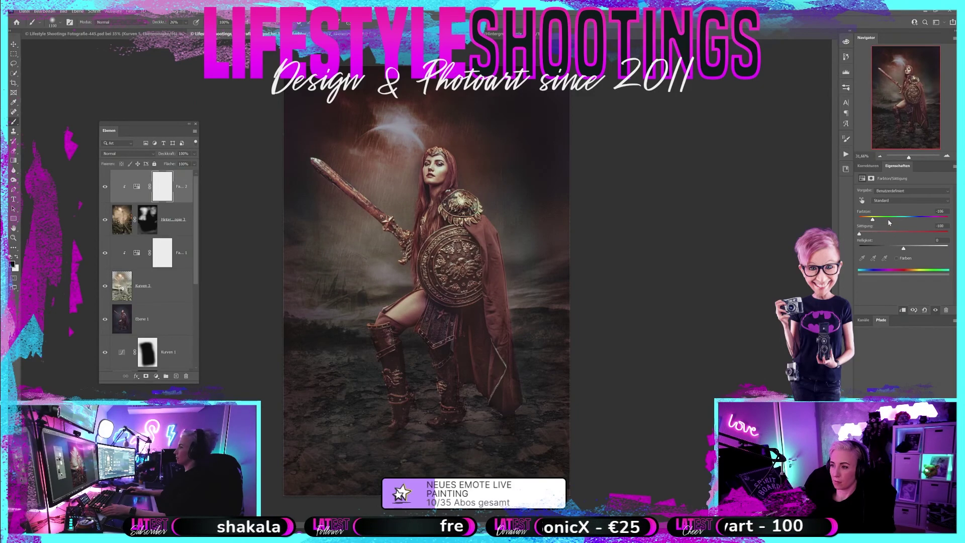
pyautogui.click(105, 187)
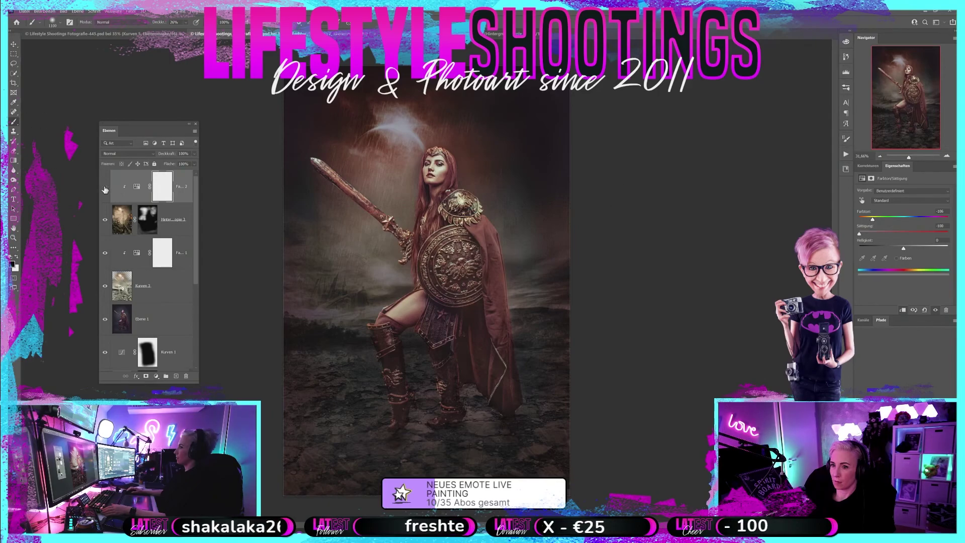
pyautogui.click(105, 186)
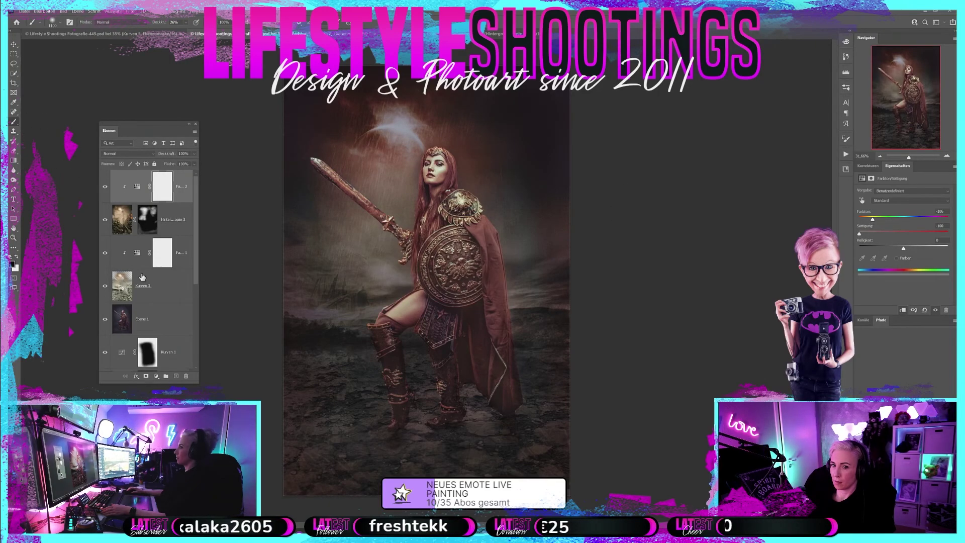
pyautogui.click(134, 256)
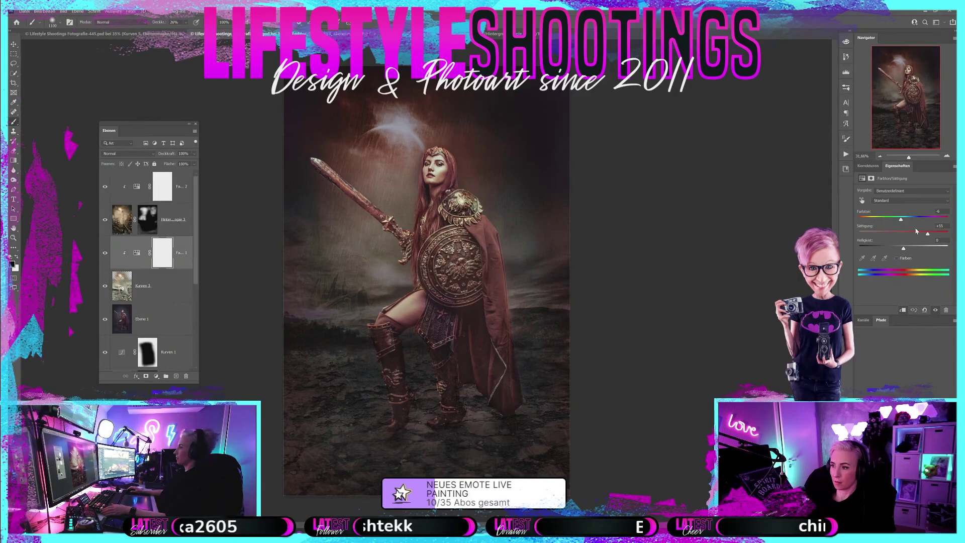
# - Turn off colourising on the first Hue/Saturation, shift its hue brownish, and strongly desaturate it
pyautogui.click(896, 259)
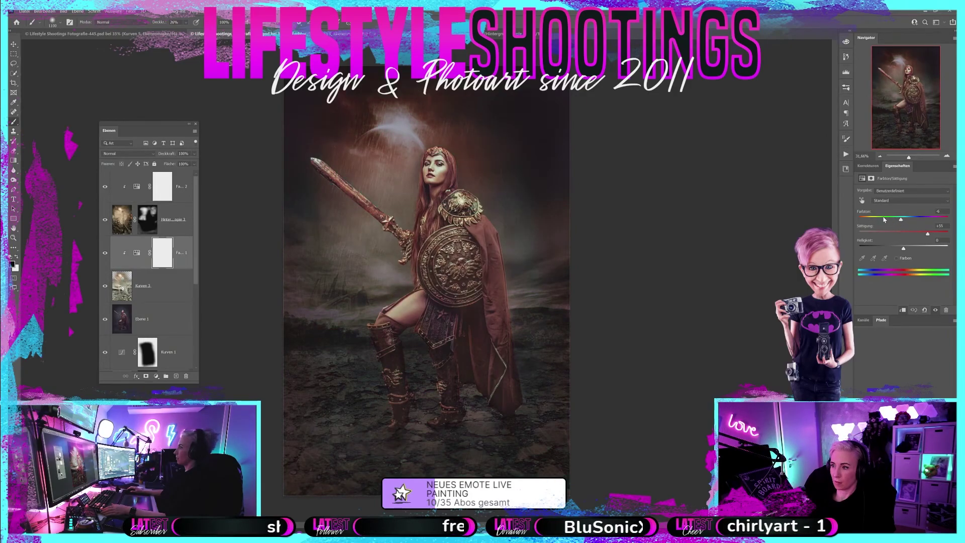
pyautogui.moveTo(884, 219); pyautogui.dragTo(896, 219)
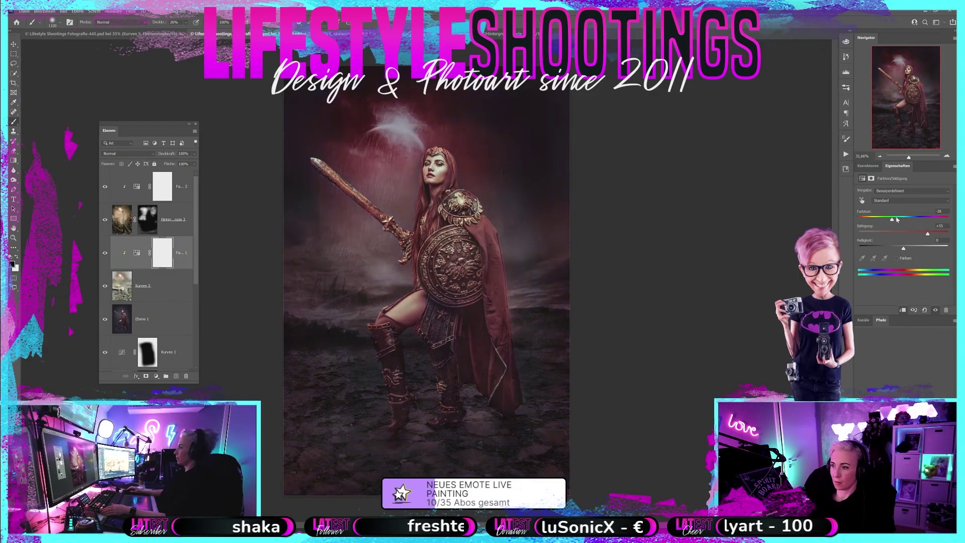
pyautogui.moveTo(901, 219); pyautogui.dragTo(898, 219)
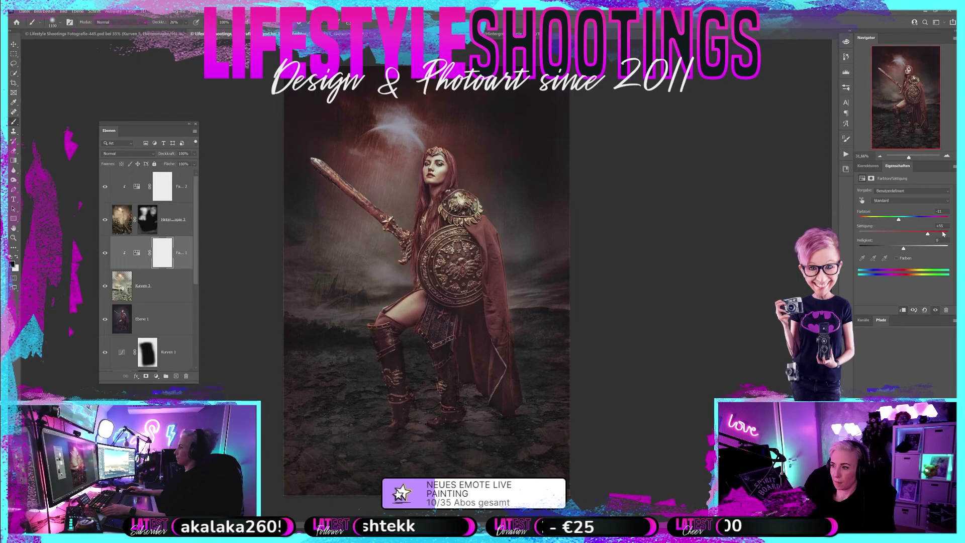
pyautogui.moveTo(943, 234)
pyautogui.mouseDown()
pyautogui.moveTo(900, 233)
pyautogui.moveTo(919, 235)
pyautogui.mouseUp()
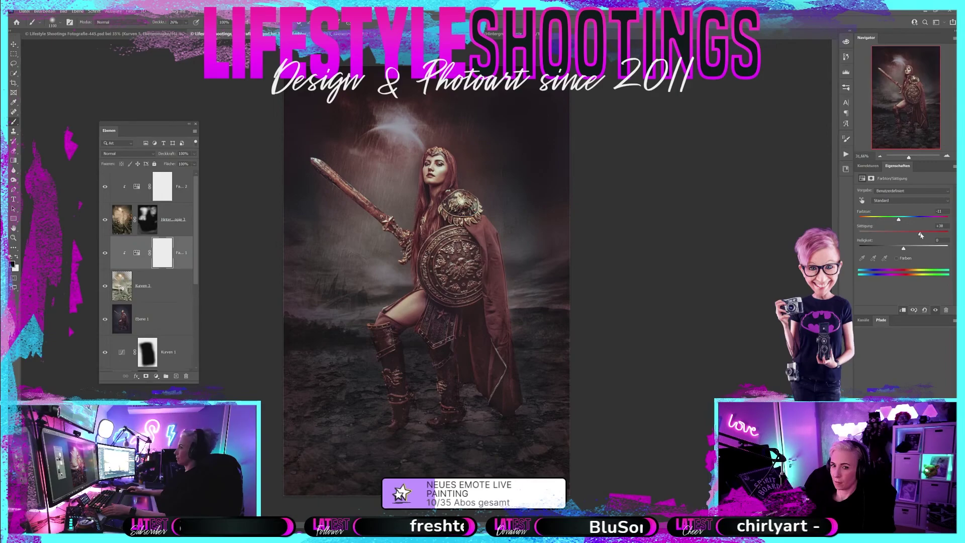
# - On the light-burst Hue/Saturation, raise saturation, enable Colorize, and set hue to 18
pyautogui.click(172, 225)
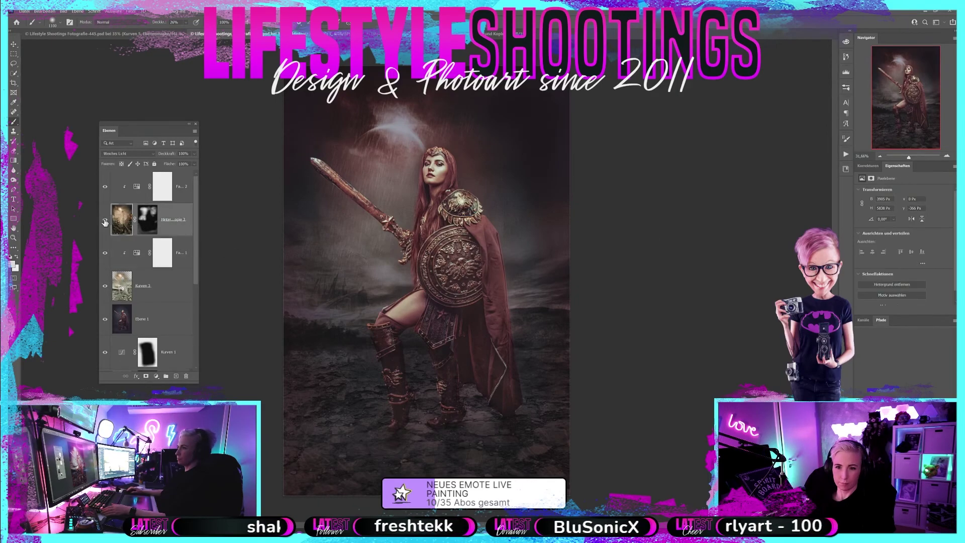
pyautogui.click(136, 188)
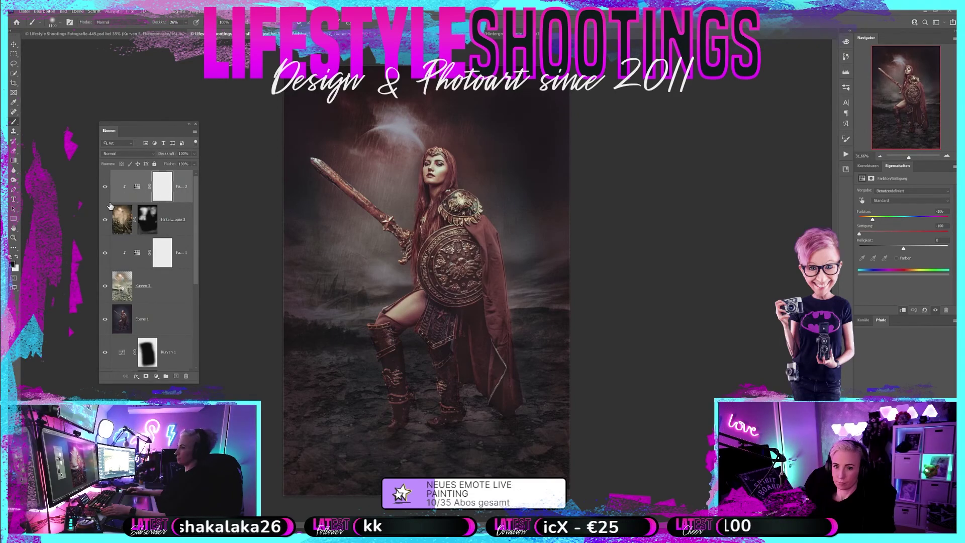
pyautogui.click(105, 186)
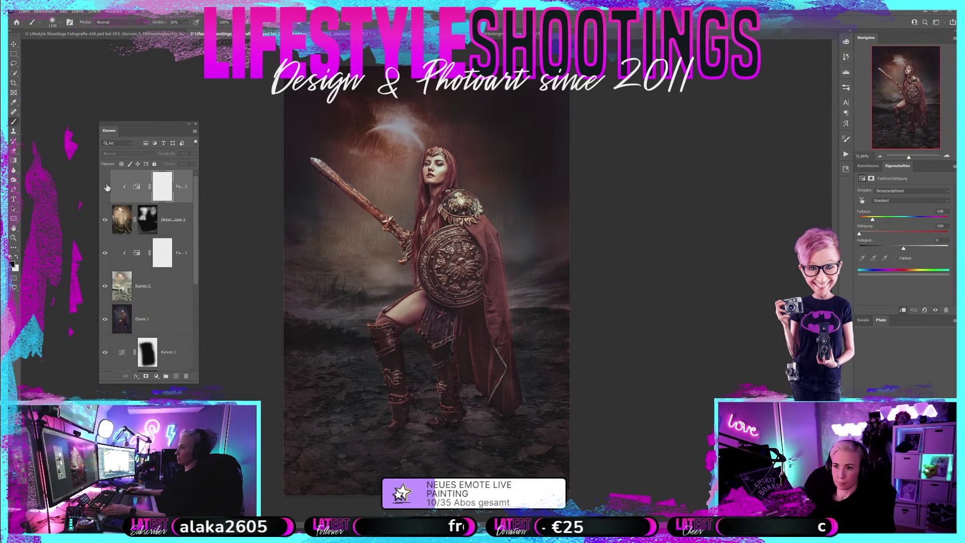
pyautogui.click(105, 187)
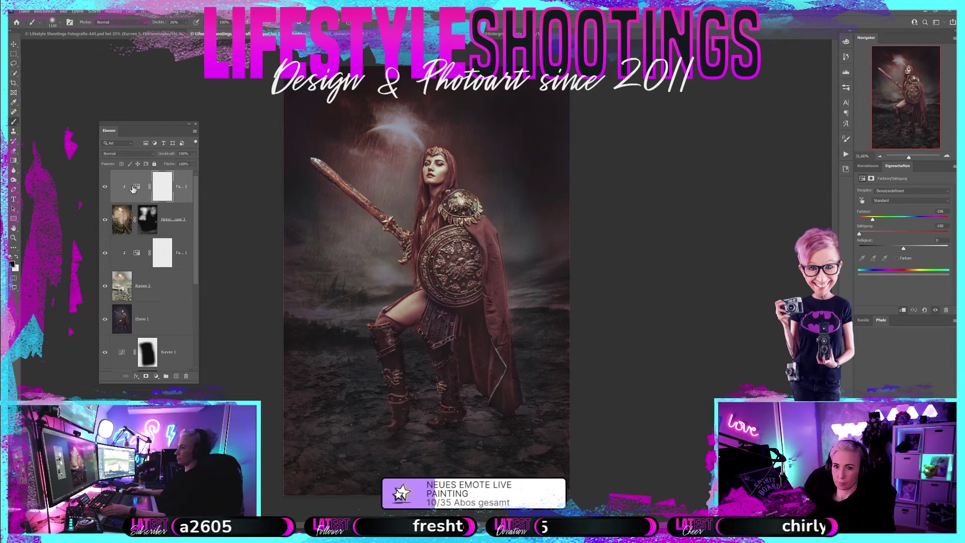
pyautogui.moveTo(858, 233); pyautogui.dragTo(907, 234)
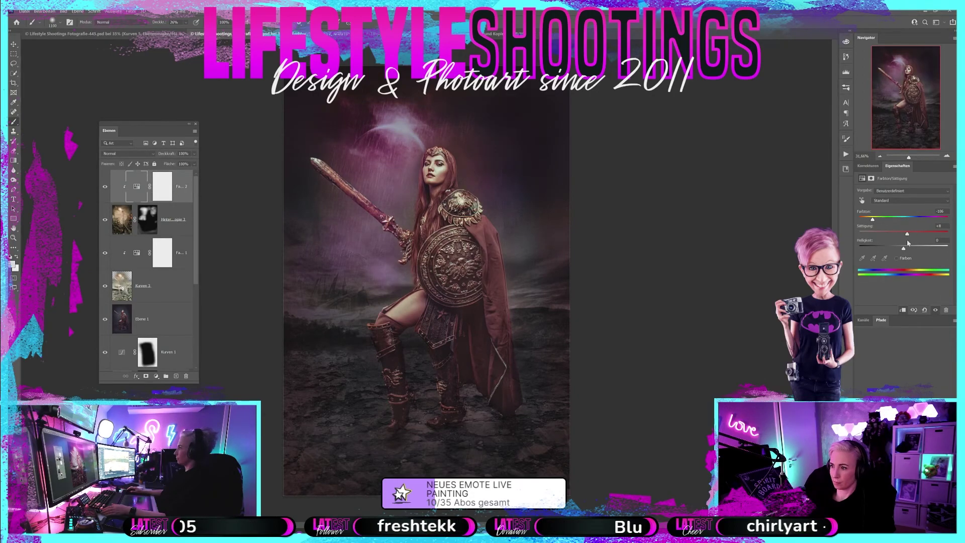
pyautogui.click(896, 258)
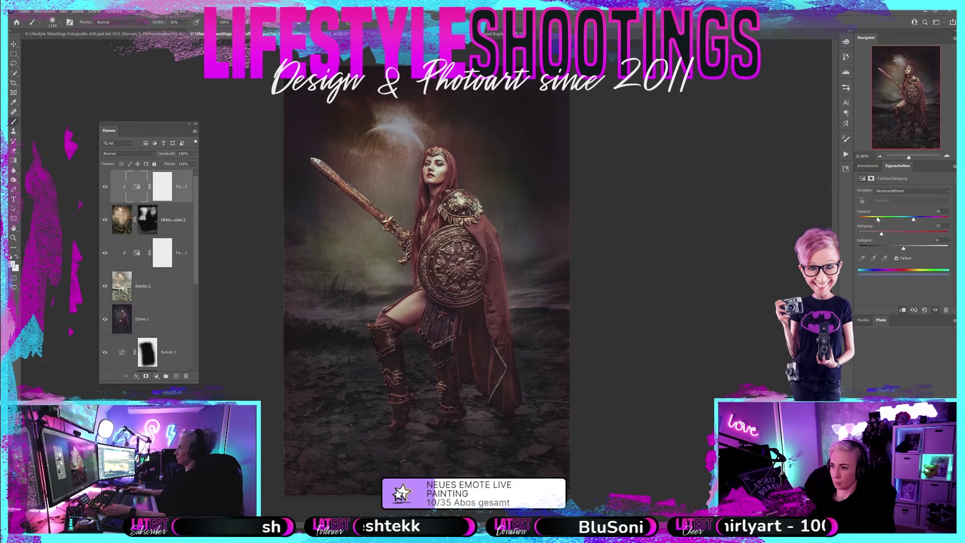
pyautogui.moveTo(913, 219)
pyautogui.mouseDown()
pyautogui.moveTo(862, 219)
pyautogui.moveTo(932, 219)
pyautogui.moveTo(908, 233)
pyautogui.moveTo(908, 219)
pyautogui.moveTo(869, 218)
pyautogui.mouseUp()
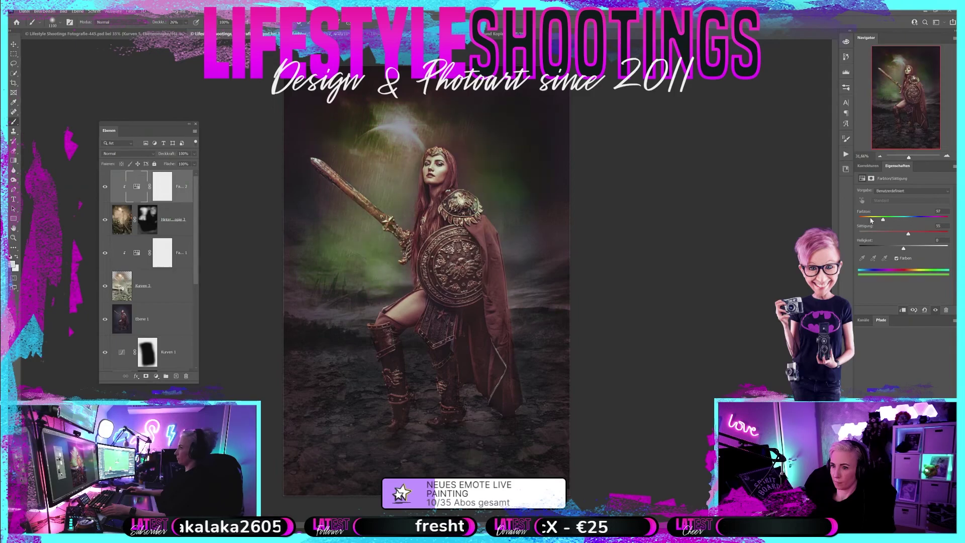
pyautogui.moveTo(869, 217); pyautogui.dragTo(869, 219)
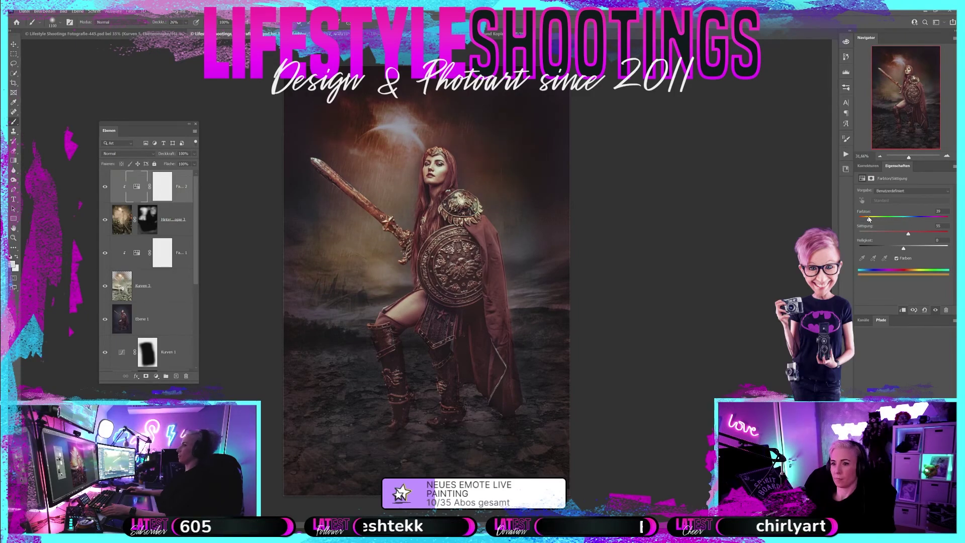
pyautogui.moveTo(870, 219); pyautogui.dragTo(864, 220)
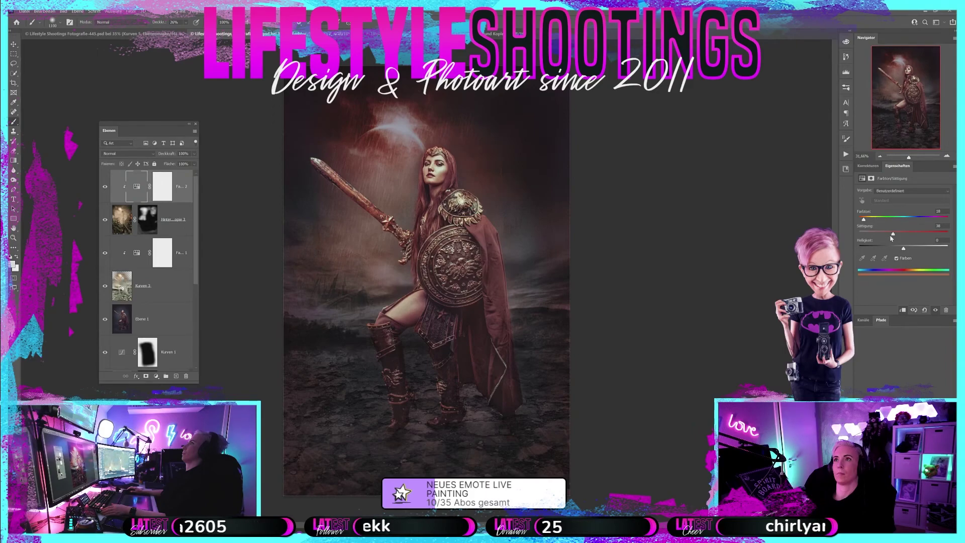
# - Compare with the pillar-warrior document, then return to the sword warrior composite's Filter menu
pyautogui.hotkey('ctrl', 'Tab')
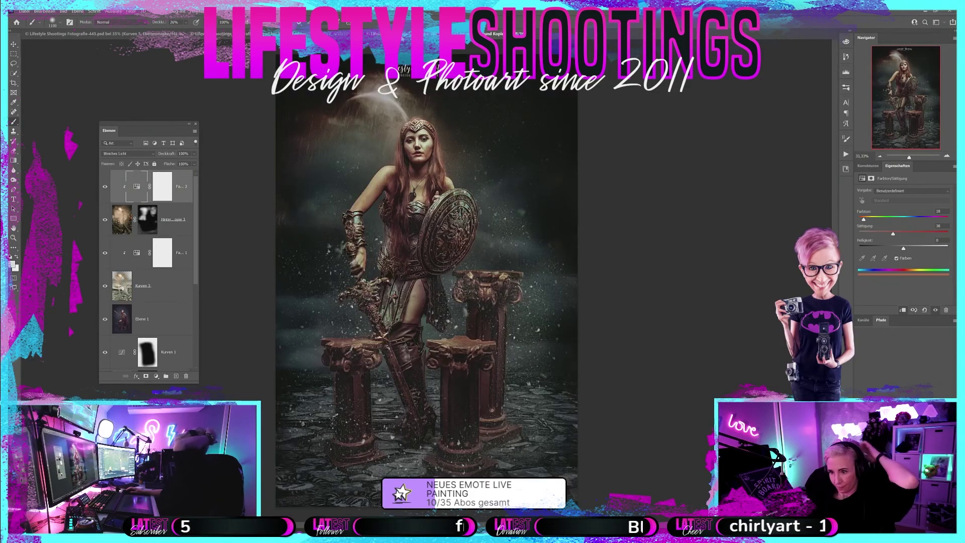
pyautogui.hotkey('ctrl', 'Tab')
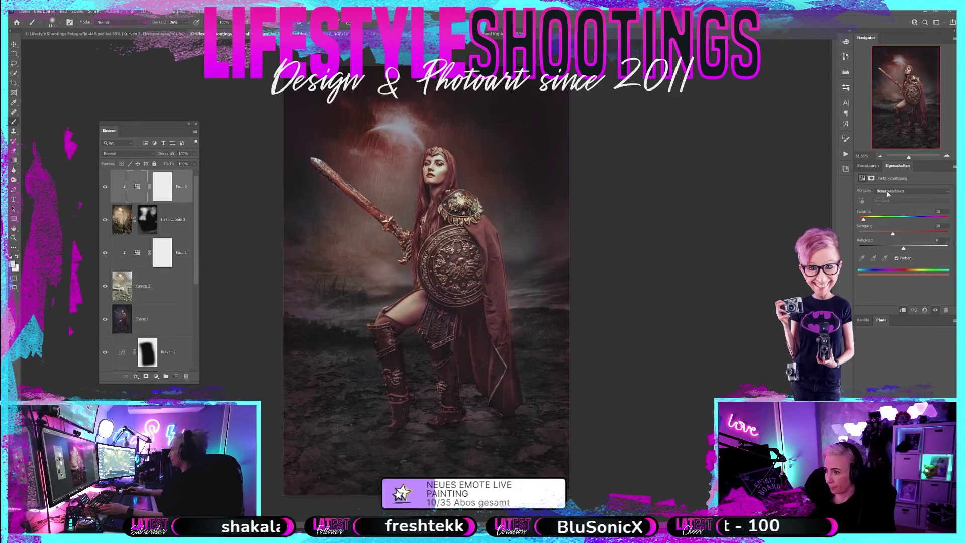
pyautogui.hotkey('ctrl', 'Tab')
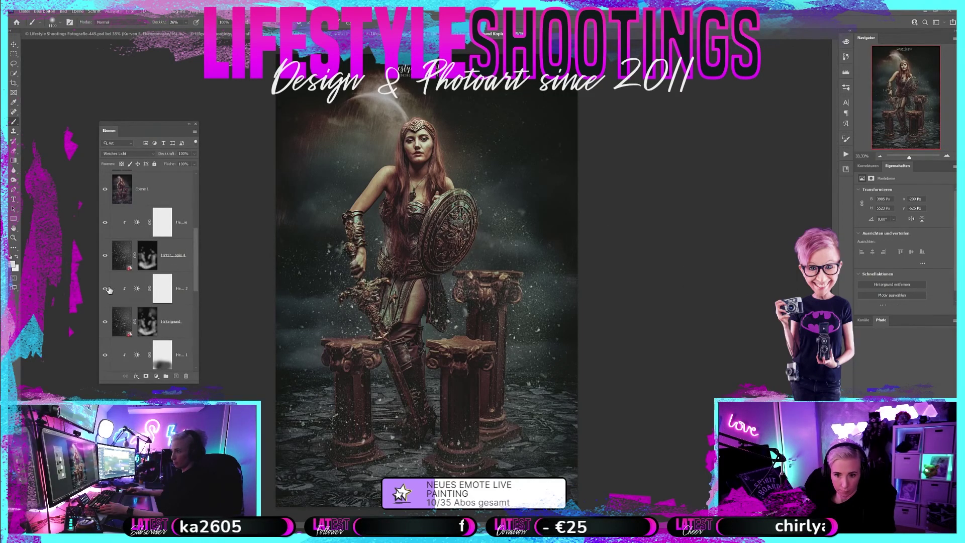
pyautogui.scroll(2, 131, 291)
pyautogui.scroll(2, 138, 289)
pyautogui.scroll(1, 138, 289)
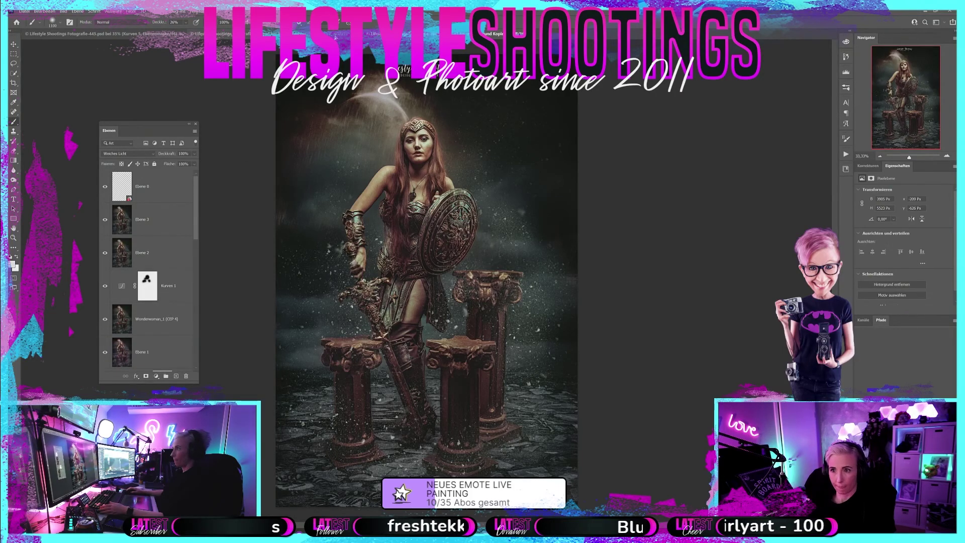
pyautogui.click(224, 33)
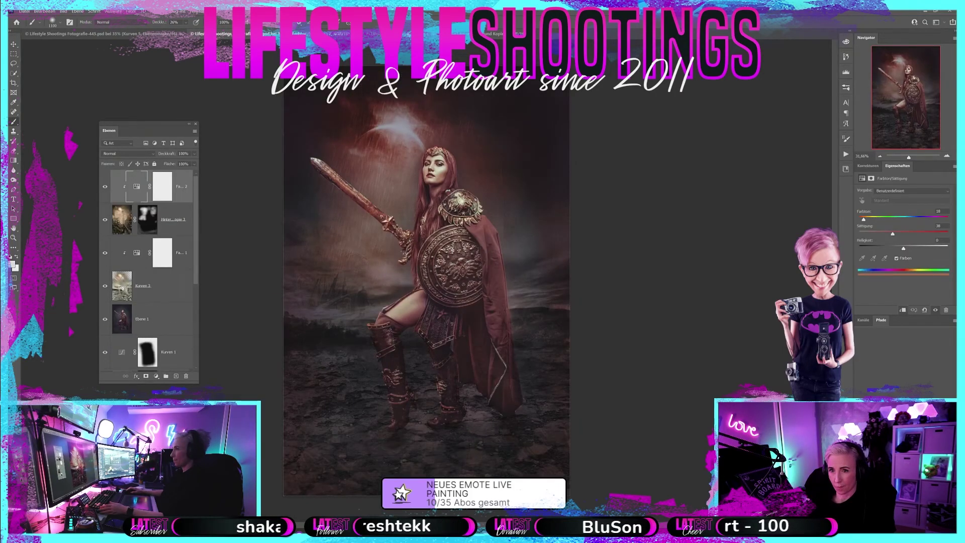
pyautogui.click(131, 11)
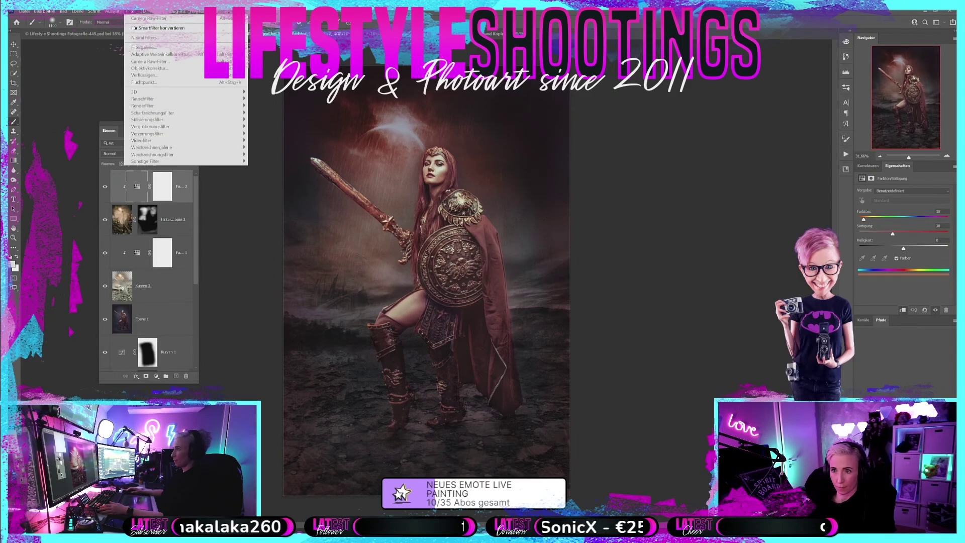
# - Browse the Filter menu without applying a filter, then save the composite
pyautogui.press('Escape')
pyautogui.click(122, 219)
pyautogui.click(132, 11)
pyautogui.moveTo(150, 134)
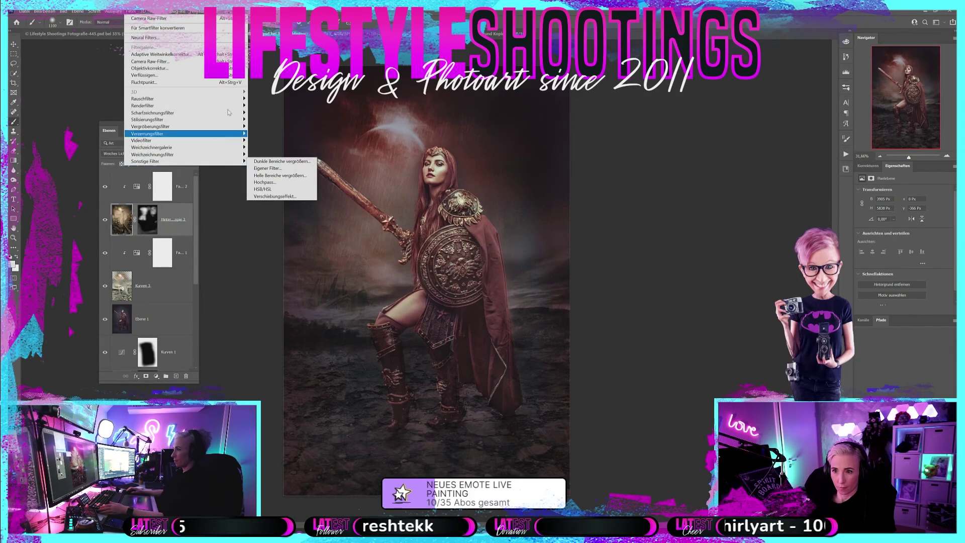
pyautogui.click(143, 183)
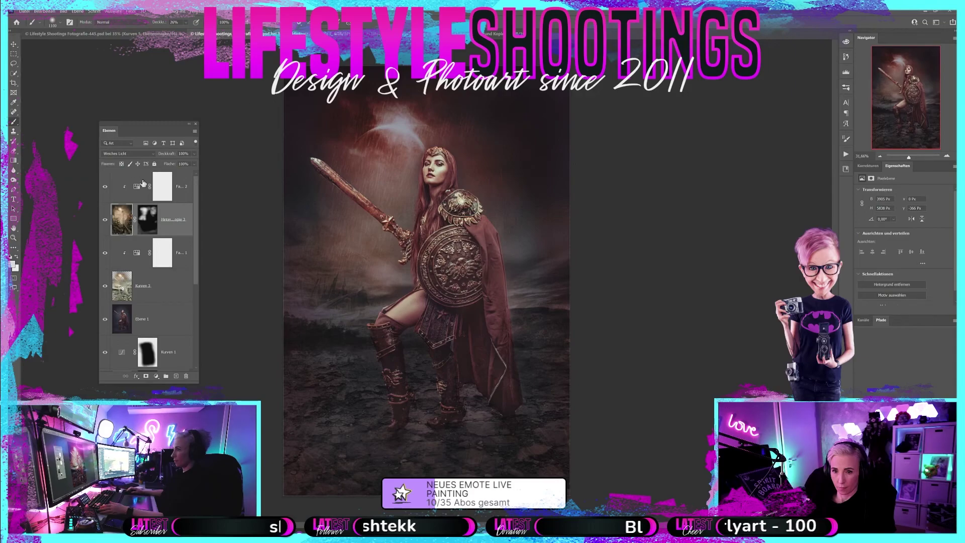
pyautogui.click(182, 189)
pyautogui.click(25, 11)
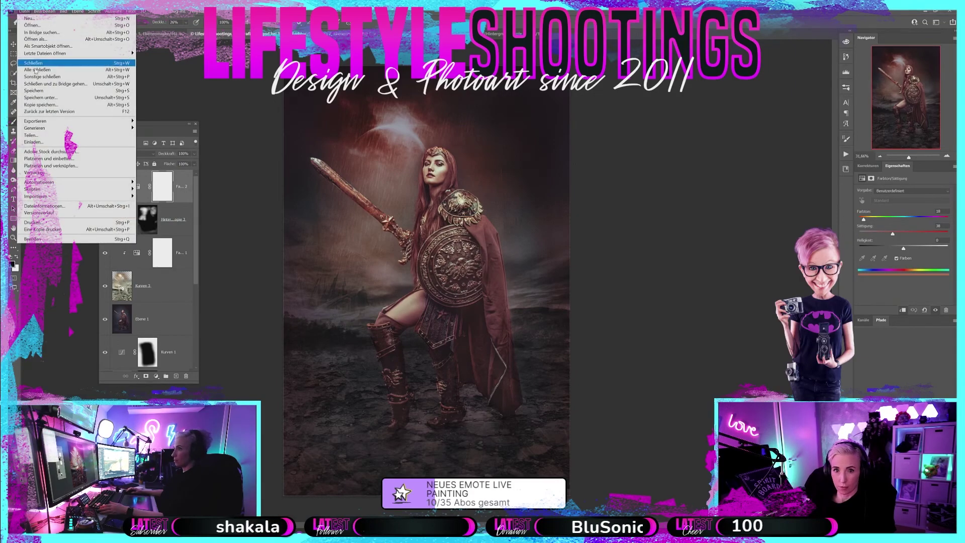
pyautogui.click(42, 91)
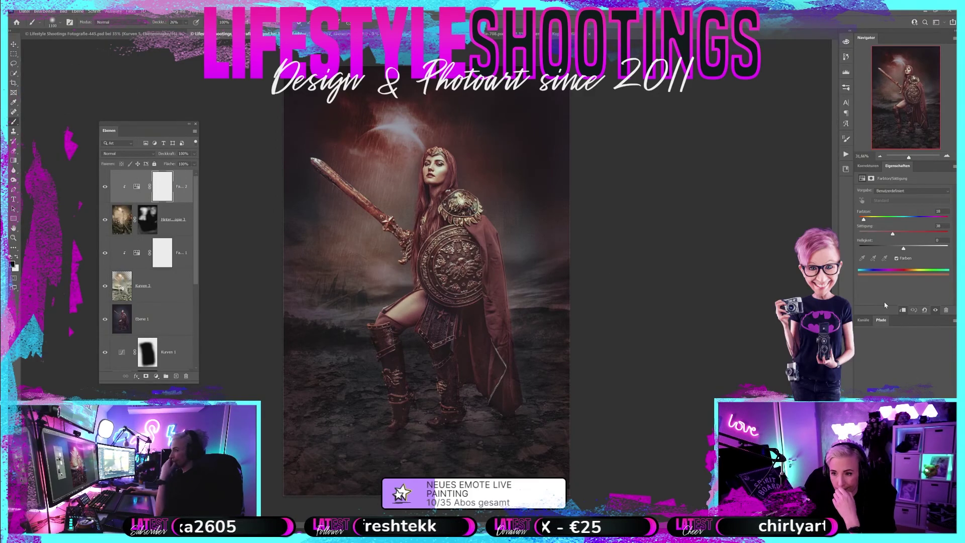
# - Compare against the pillar-warrior document, then add a Curves adjustment layer
pyautogui.click(872, 166)
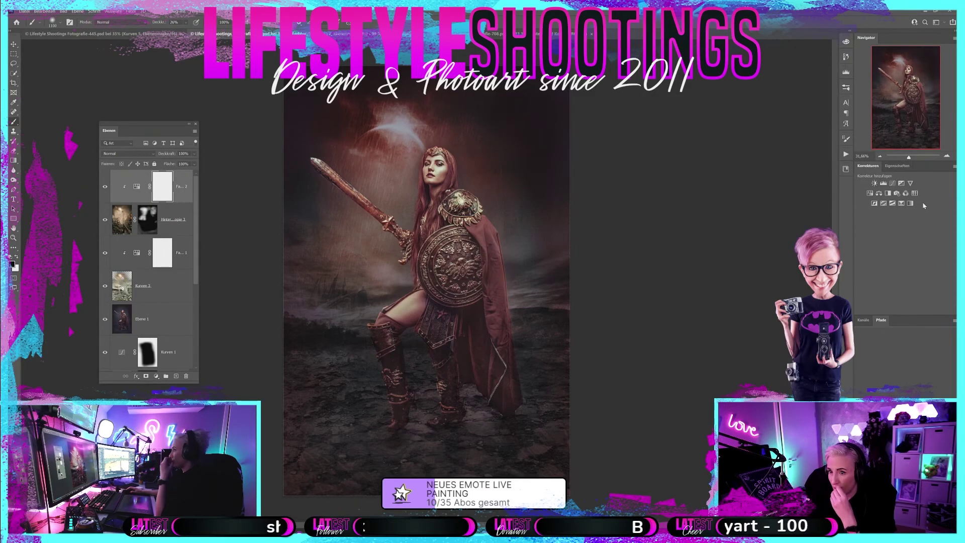
pyautogui.click(490, 34)
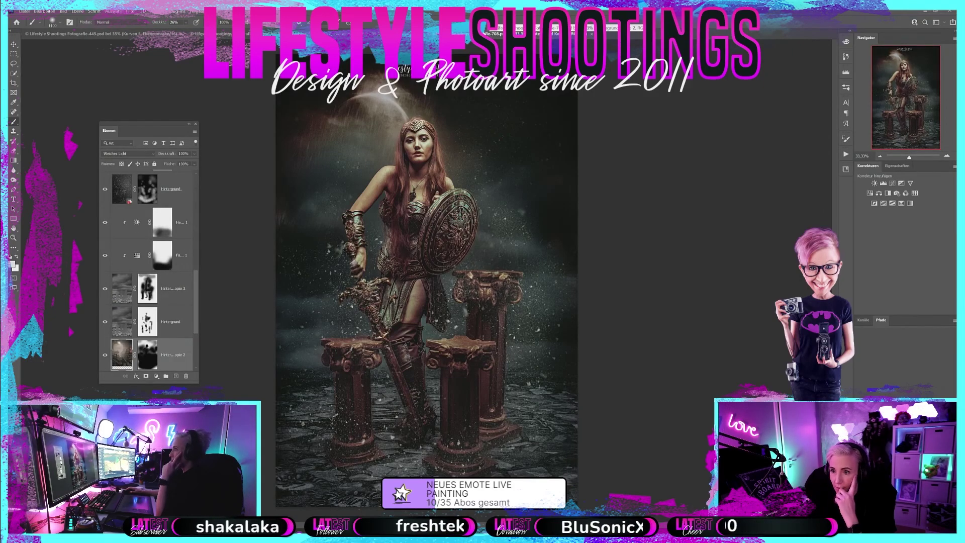
pyautogui.hotkey('ctrl', 'Tab')
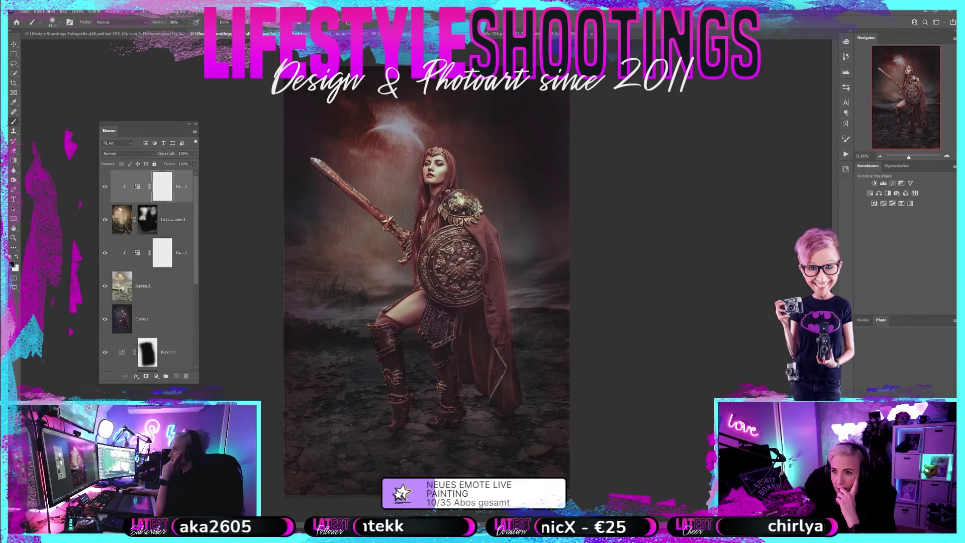
pyautogui.click(493, 36)
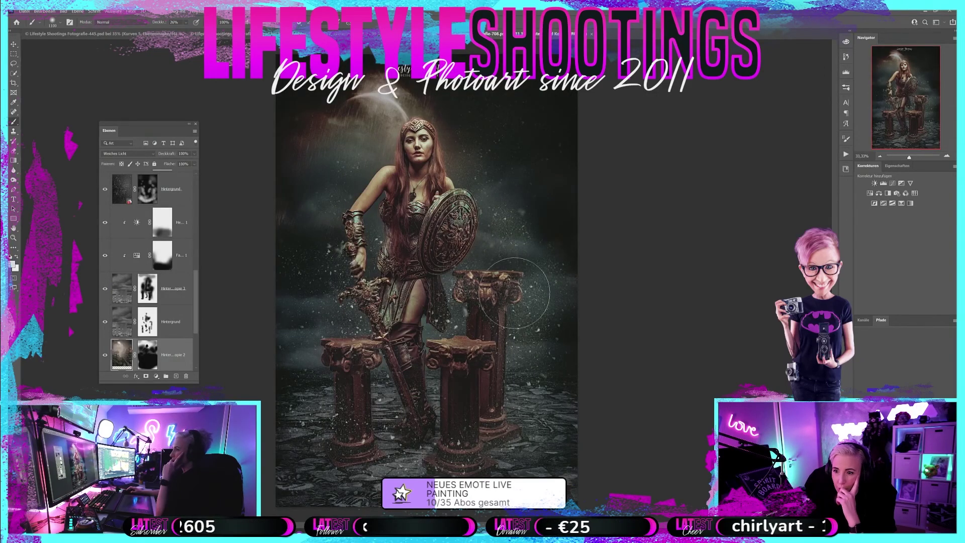
pyautogui.click(371, 35)
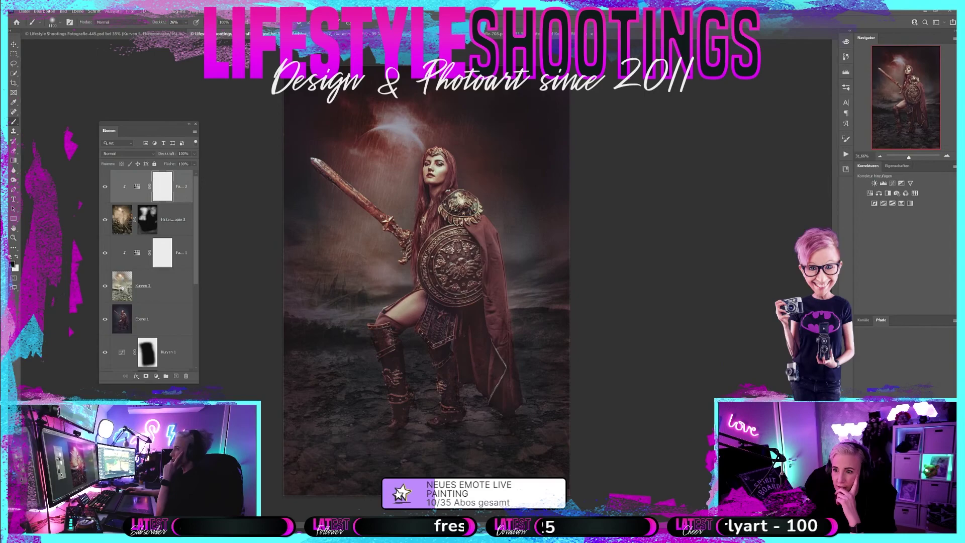
pyautogui.hotkey('ctrl', 'Tab')
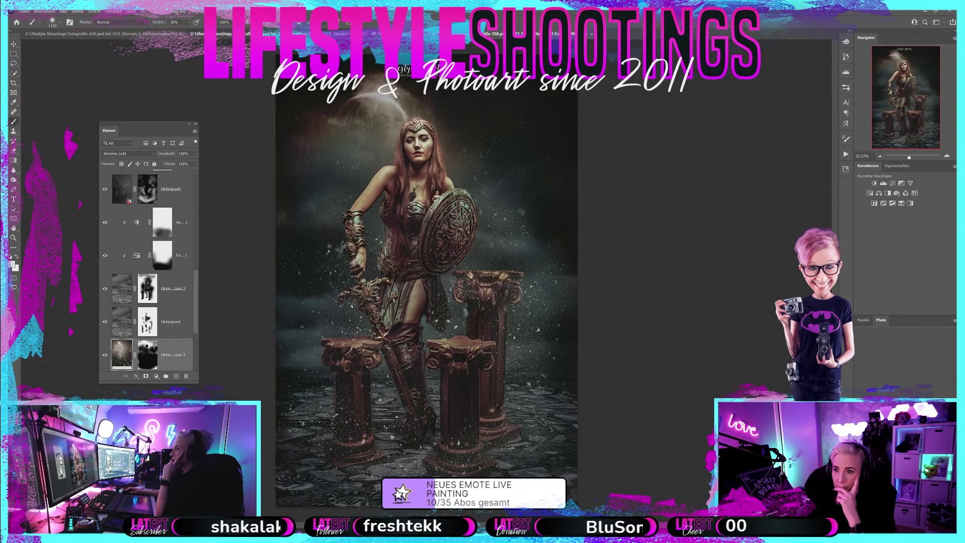
pyautogui.hotkey('ctrl', 'Tab')
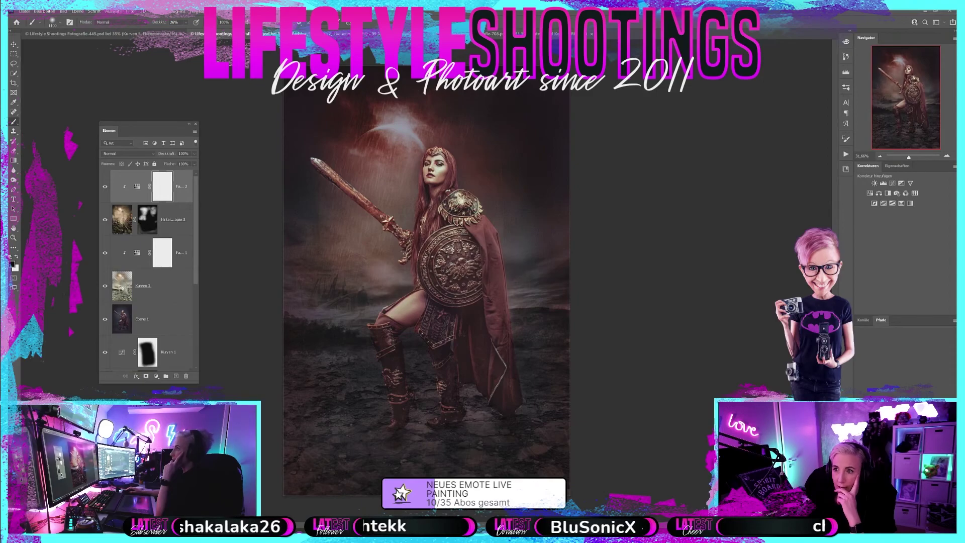
pyautogui.hotkey('ctrl', 'Tab')
pyautogui.hotkey('ctrl', 'Tab')
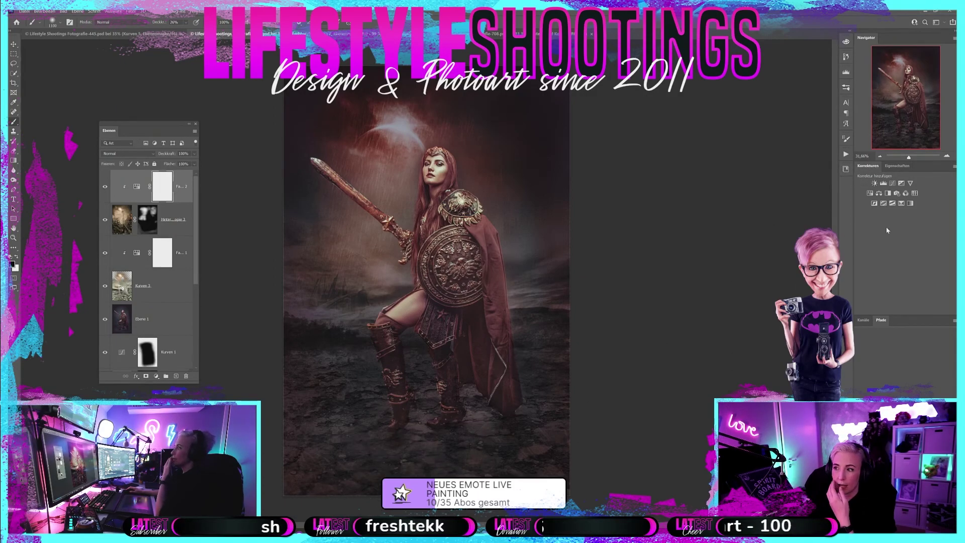
pyautogui.click(891, 184)
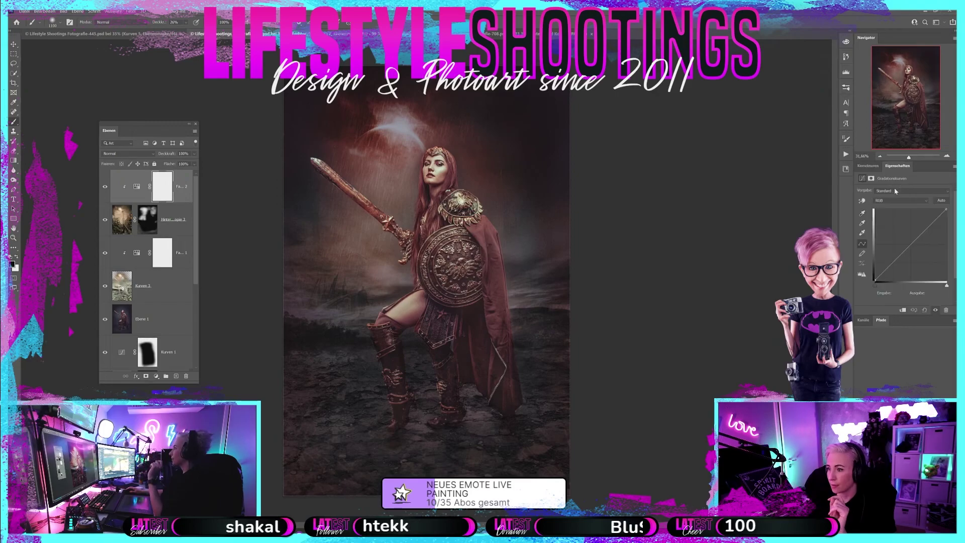
# - Darken the image with the Kurven 4 curve and invert its mask to black
pyautogui.moveTo(910, 244); pyautogui.dragTo(914, 249)
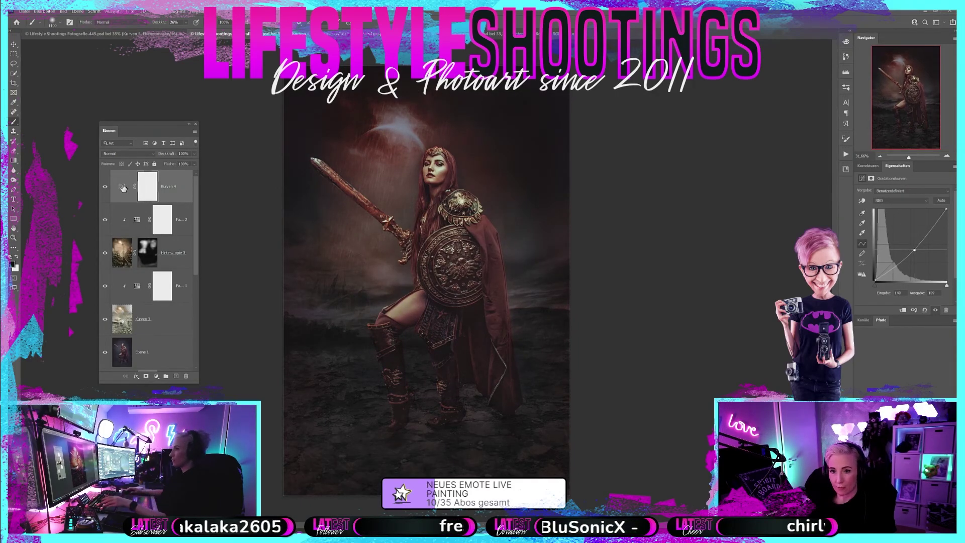
pyautogui.click(144, 188)
pyautogui.hotkey('ctrl', 'i')
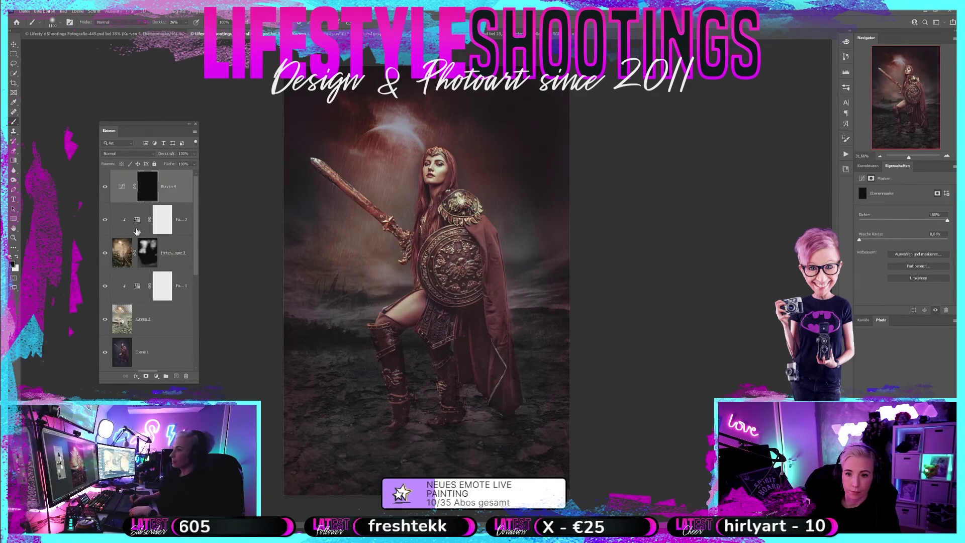
pyautogui.moveTo(908, 157); pyautogui.dragTo(911, 158)
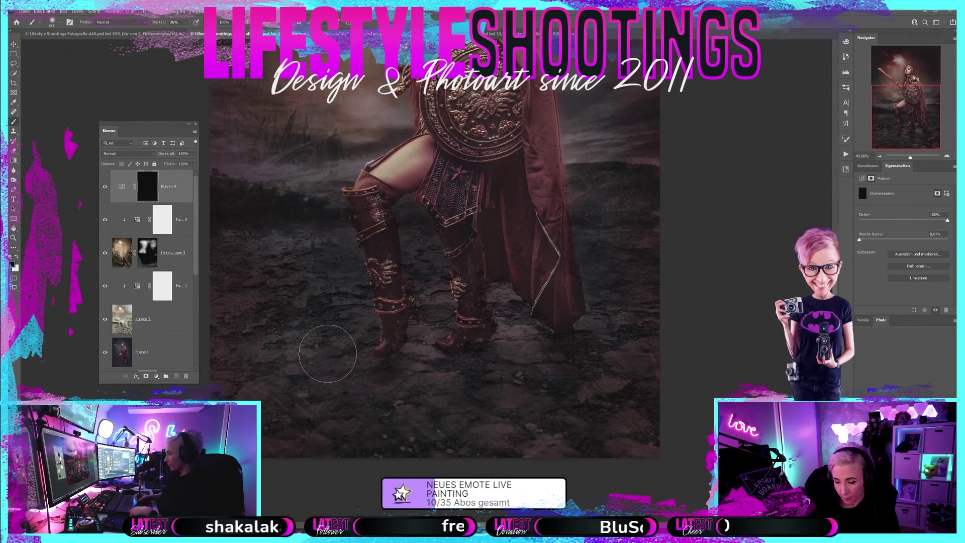
# - Paint white on the Kurven 4 mask over the ground near the boots, brush around 300
pyautogui.press('[')
pyautogui.press('[')
pyautogui.press('[')
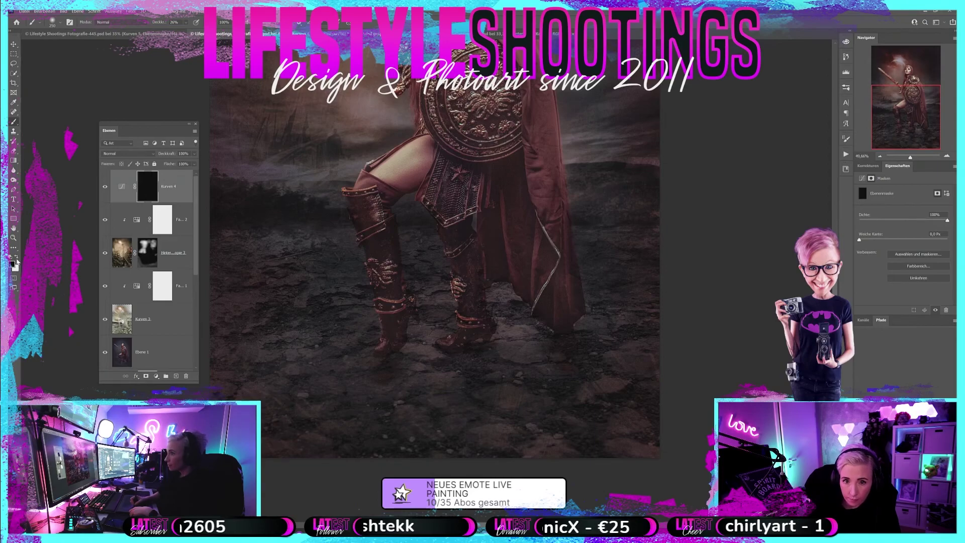
pyautogui.press('[')
pyautogui.press('[')
pyautogui.press('[')
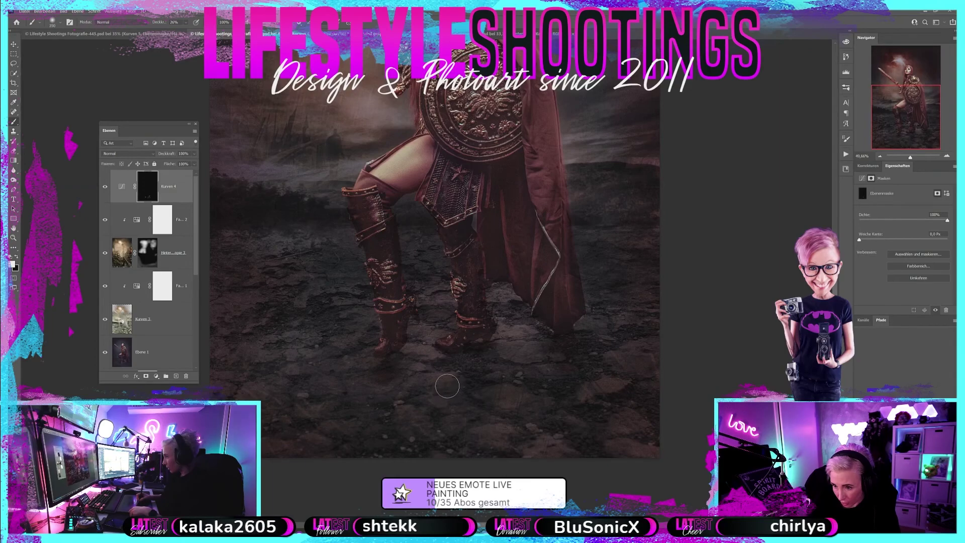
pyautogui.press(']')
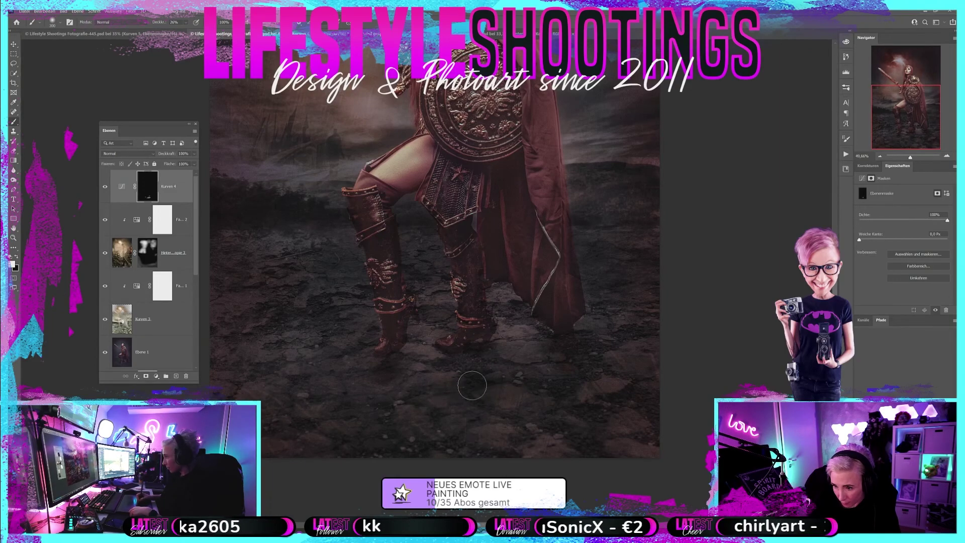
pyautogui.moveTo(600, 352); pyautogui.dragTo(396, 363)
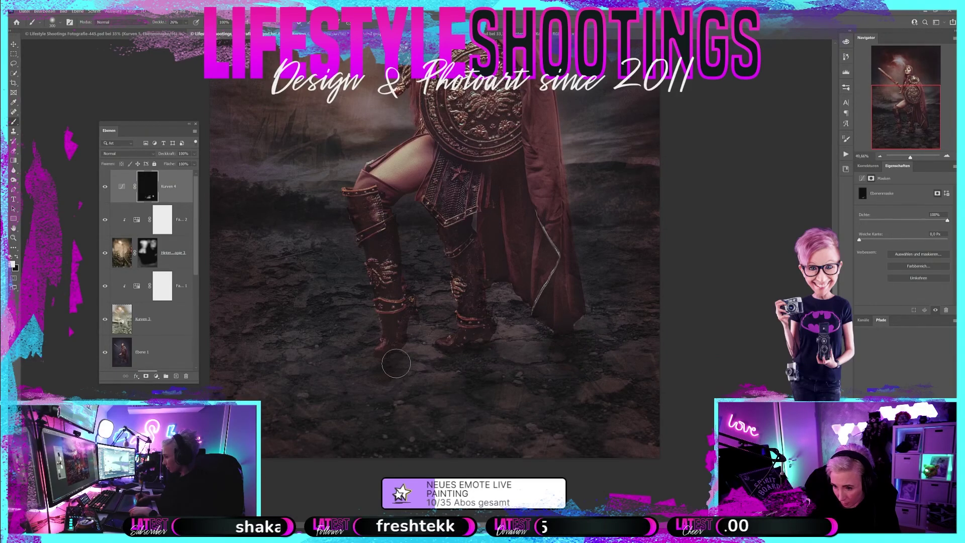
pyautogui.press(']')
pyautogui.press(']')
pyautogui.press(']')
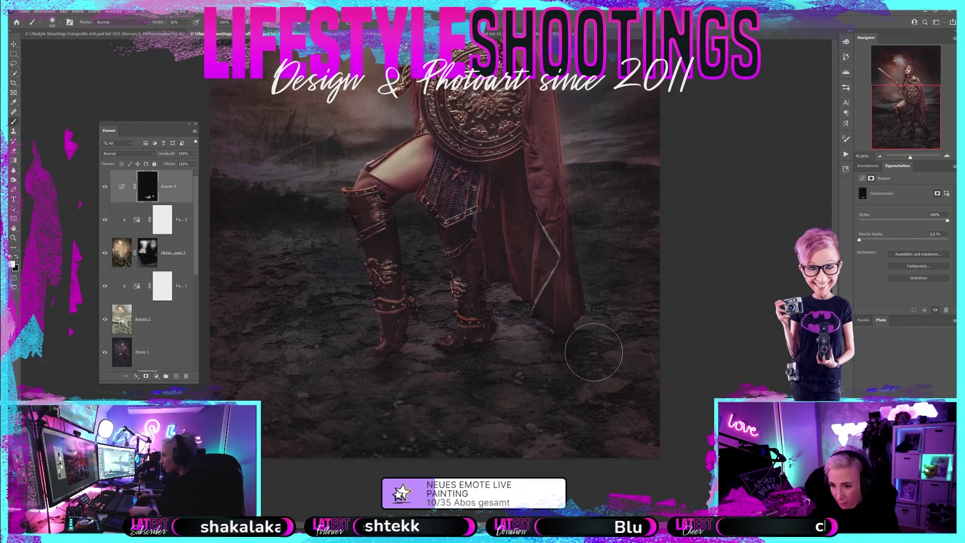
pyautogui.press('[')
pyautogui.press('[')
pyautogui.press('[')
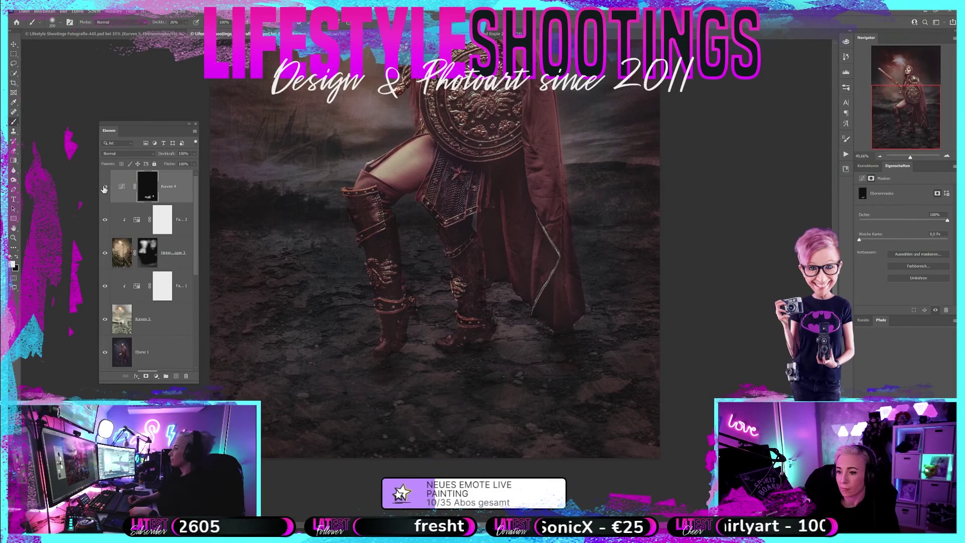
pyautogui.press('[')
pyautogui.press('[')
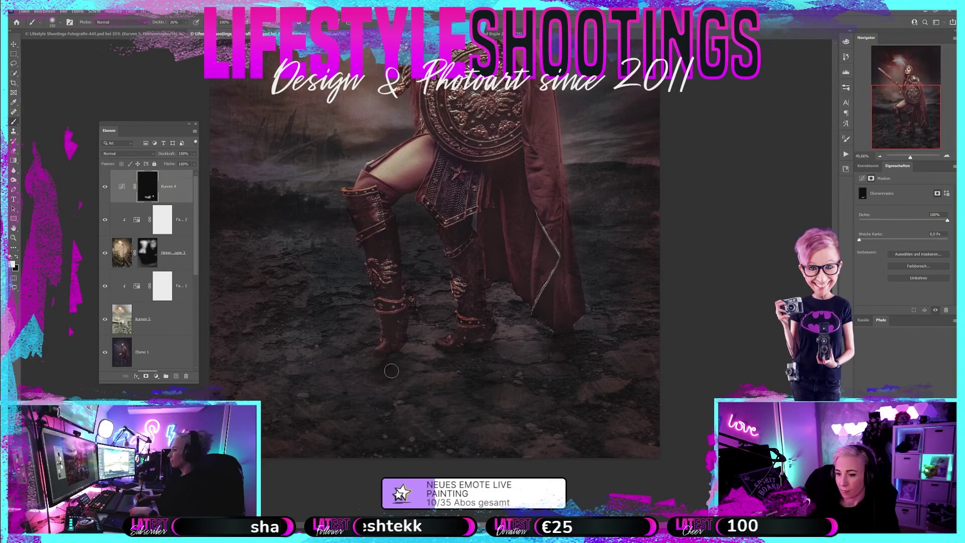
pyautogui.press(']')
pyautogui.press(']')
pyautogui.press(']')
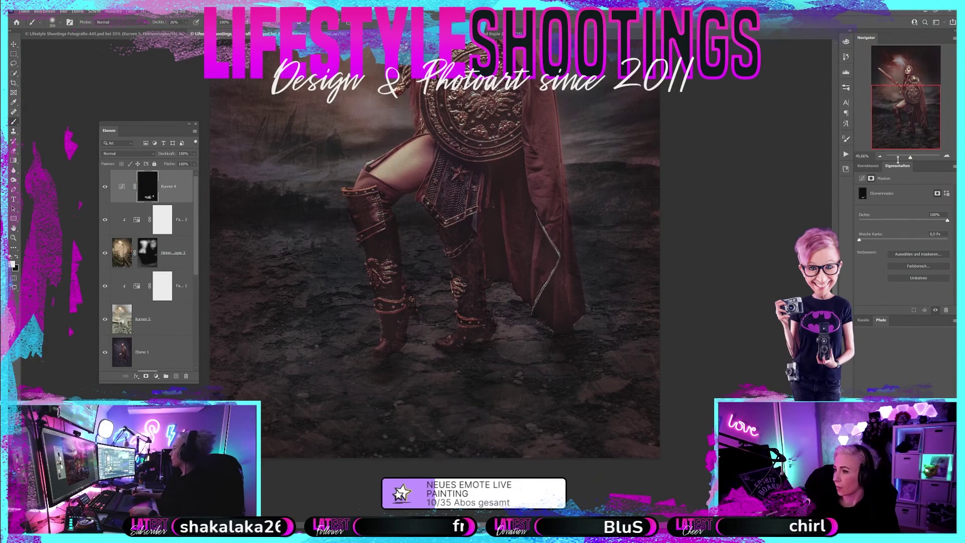
pyautogui.moveTo(909, 159); pyautogui.dragTo(907, 156)
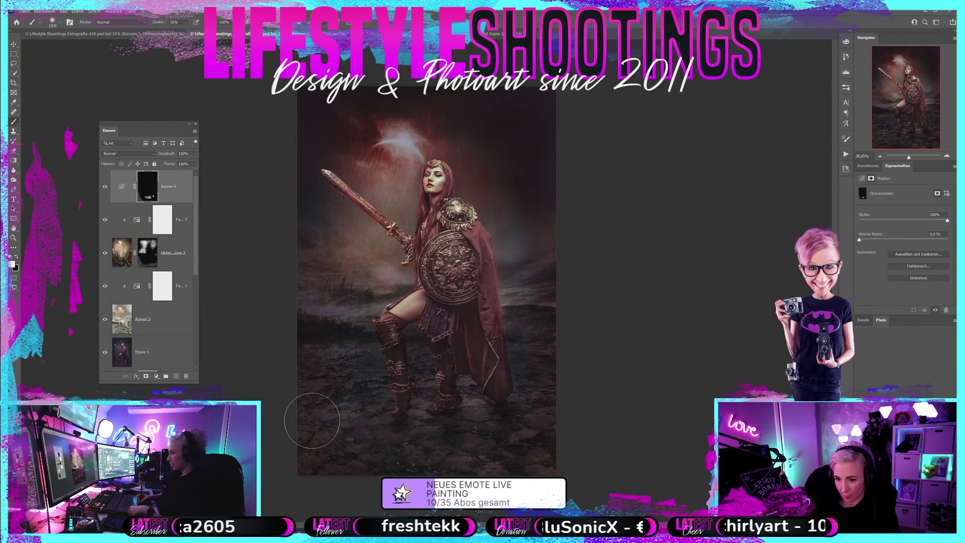
# - Paint the Kurven 4 mask along the bottom edge with a 1300 brush, then switch to black
pyautogui.press(']')
pyautogui.press(']')
pyautogui.press(']')
pyautogui.moveTo(301, 417); pyautogui.dragTo(595, 356)
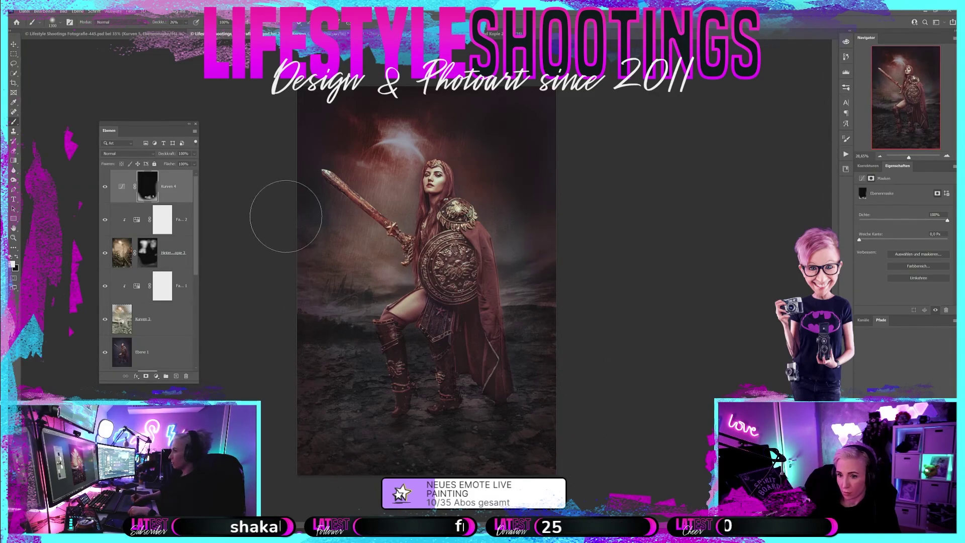
pyautogui.press('[')
pyautogui.press('[')
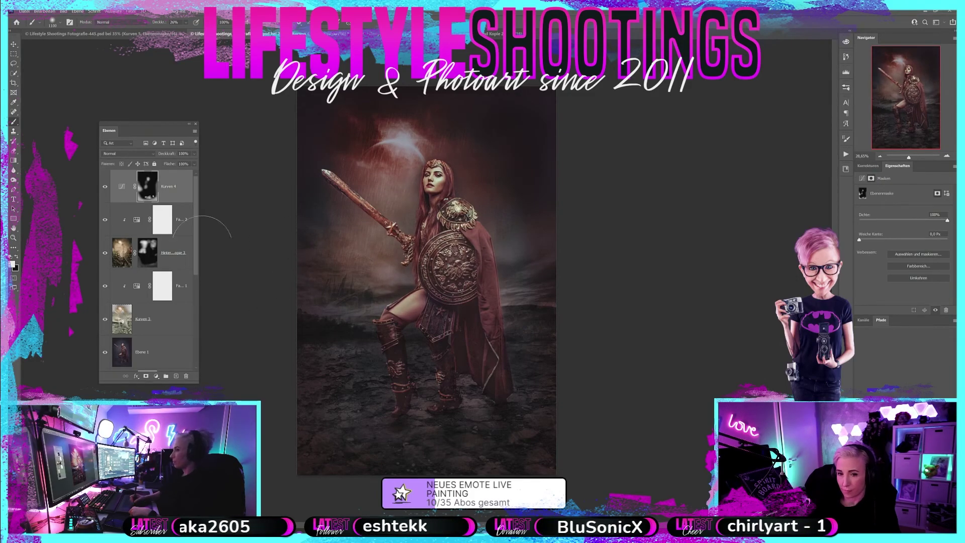
pyautogui.click(105, 188)
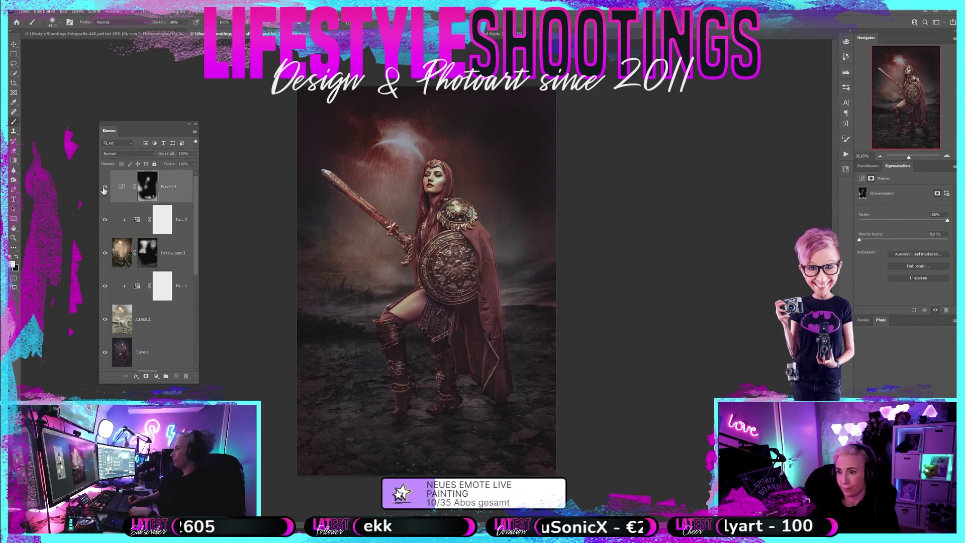
pyautogui.click(17, 256)
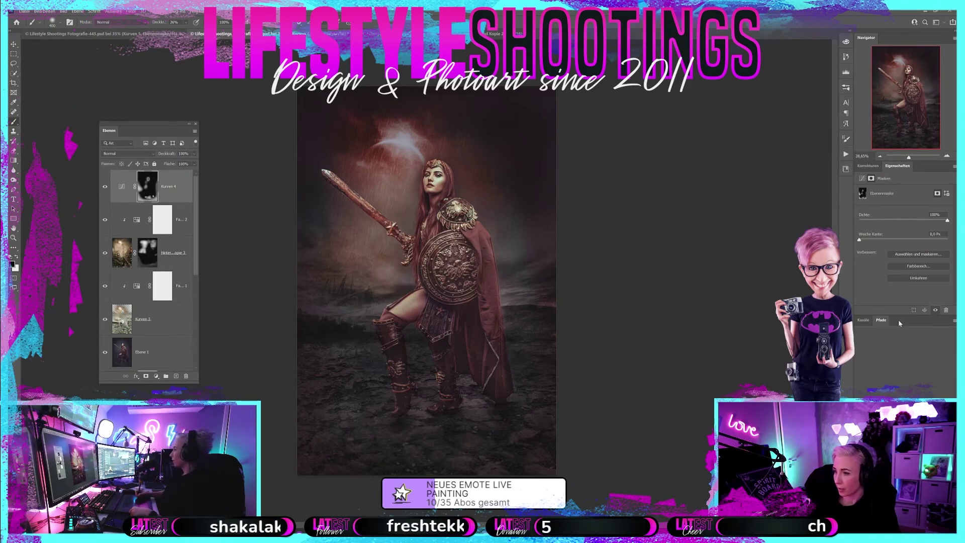
pyautogui.click(868, 165)
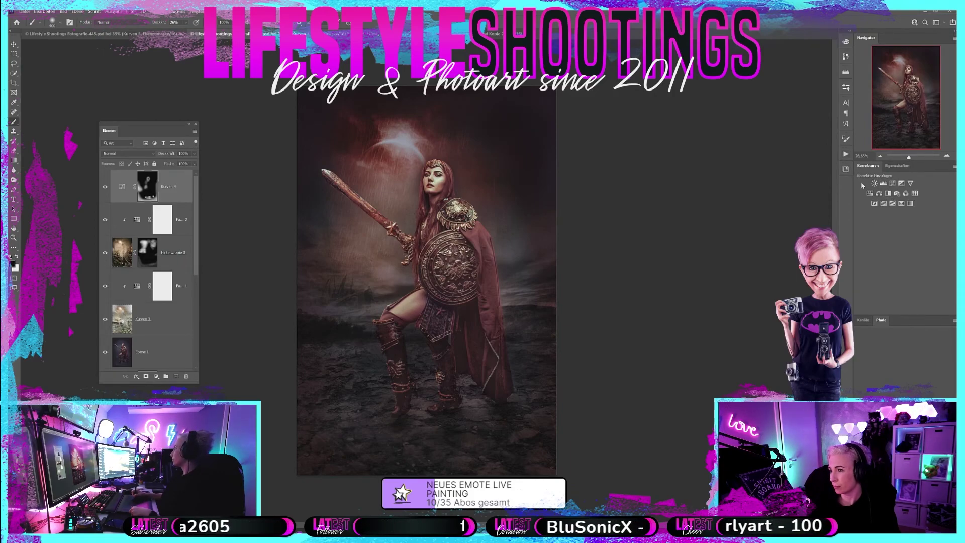
# - Add the Tonwertkorrektur 1 Levels layer and toggle it off and on to compare
pyautogui.click(883, 184)
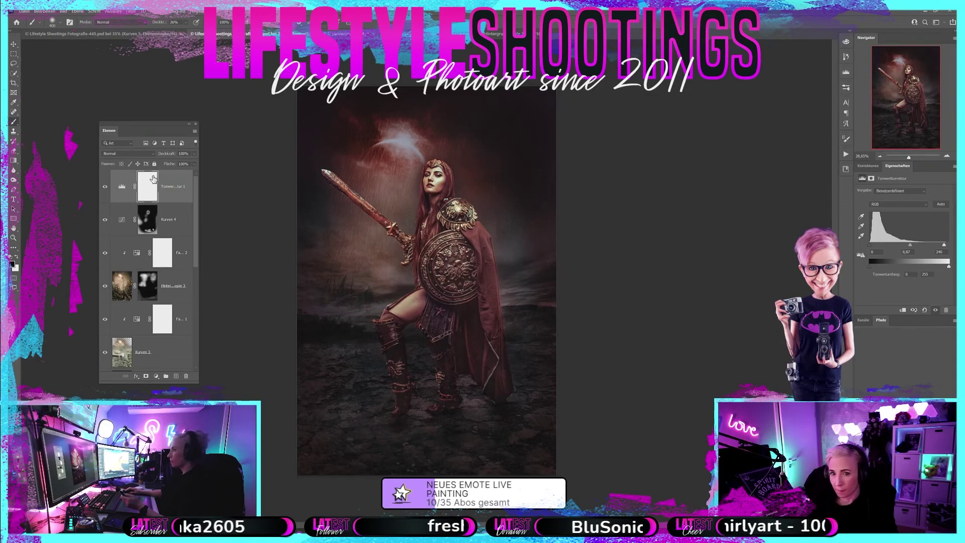
pyautogui.click(102, 187)
pyautogui.click(102, 187)
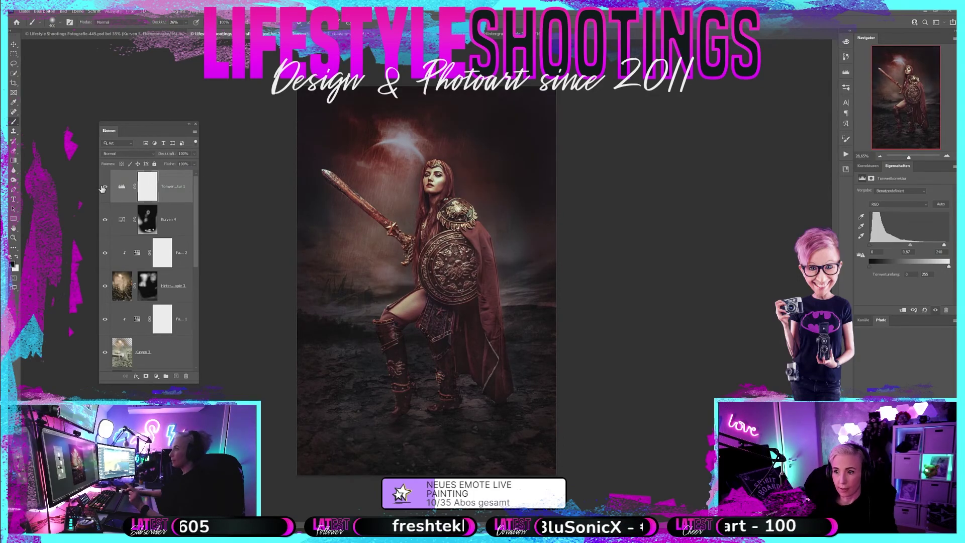
# - Invert the Levels mask to black and paint white over the warrior with a 700 brush
pyautogui.click(147, 193)
pyautogui.hotkey('ctrl', 'i')
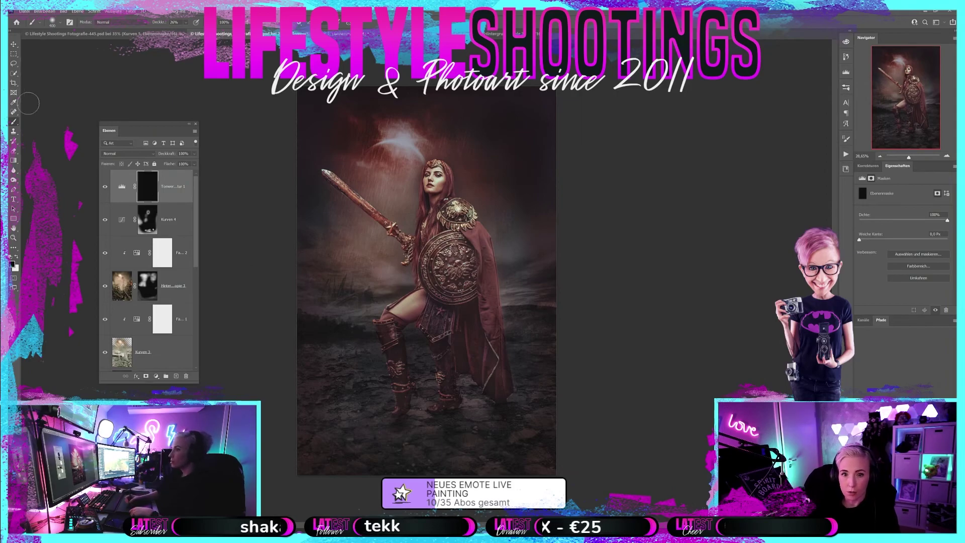
pyautogui.click(17, 257)
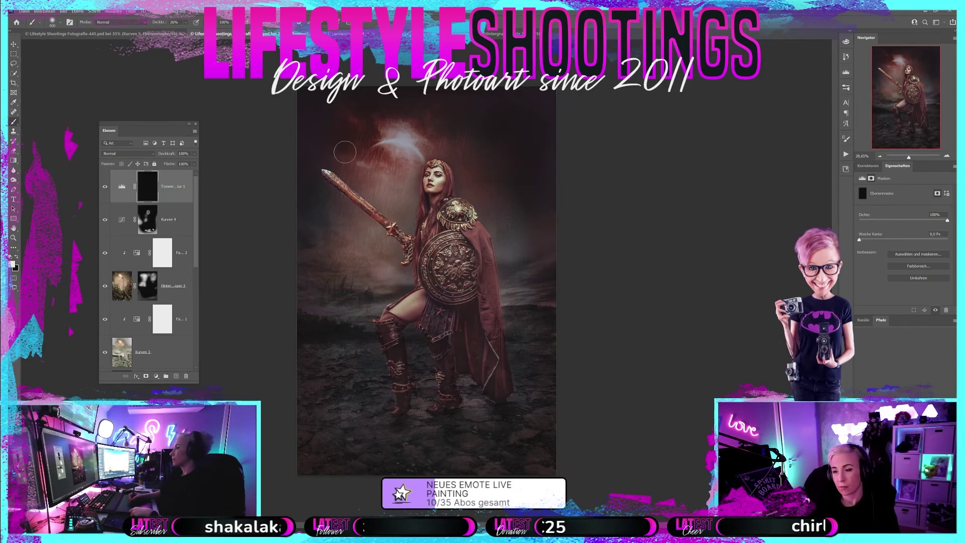
pyautogui.press(']')
pyautogui.press(']')
pyautogui.press(']')
pyautogui.press(']')
pyautogui.moveTo(427, 266); pyautogui.dragTo(483, 276)
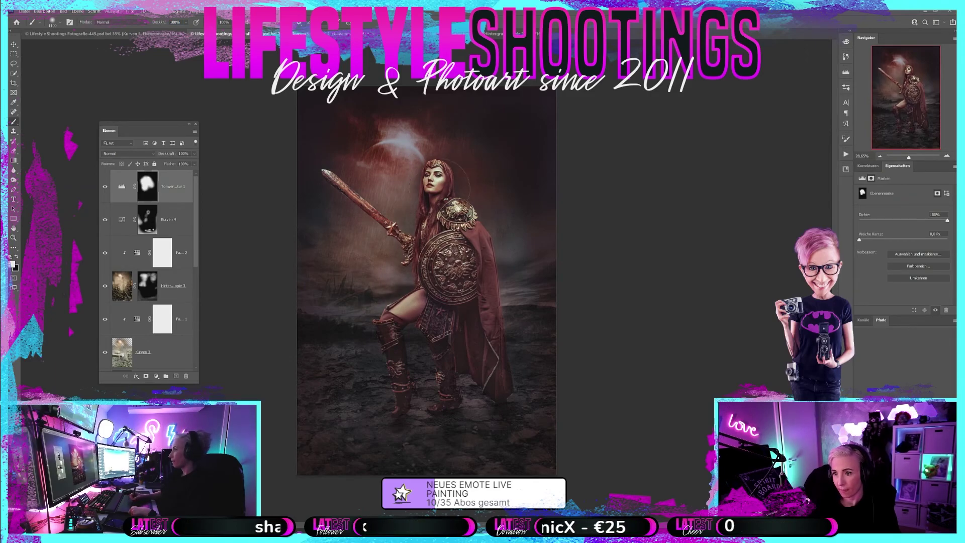
pyautogui.press('[')
pyautogui.press('[')
pyautogui.press('[')
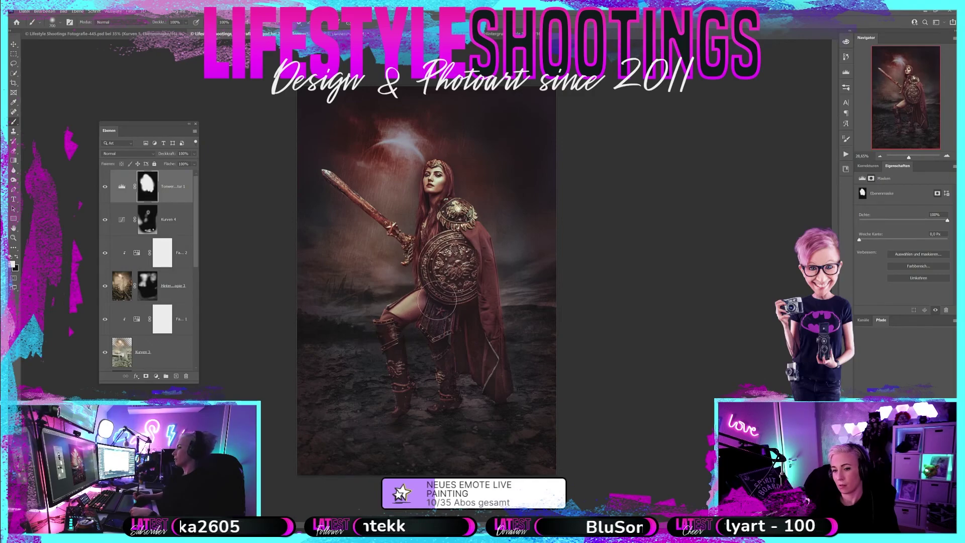
pyautogui.click(105, 188)
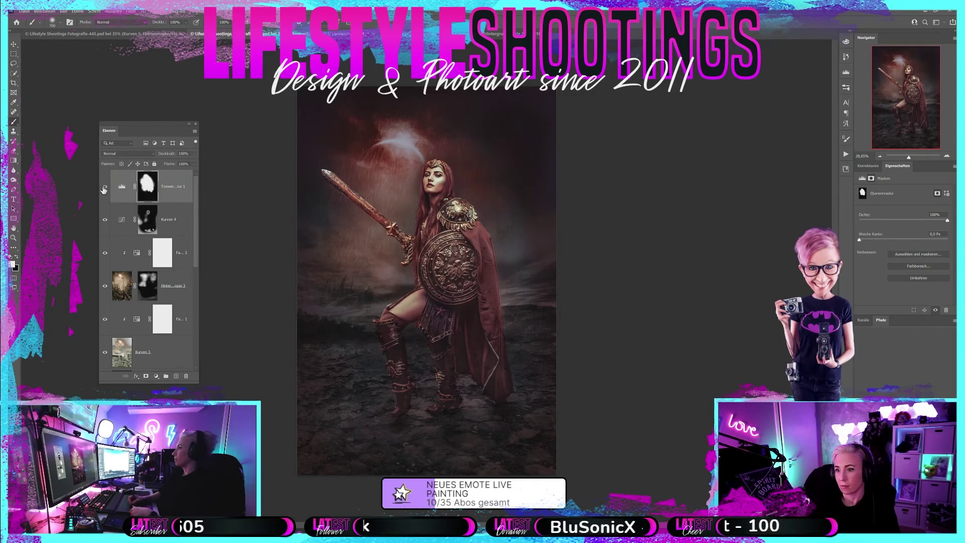
pyautogui.click(104, 189)
pyautogui.click(104, 189)
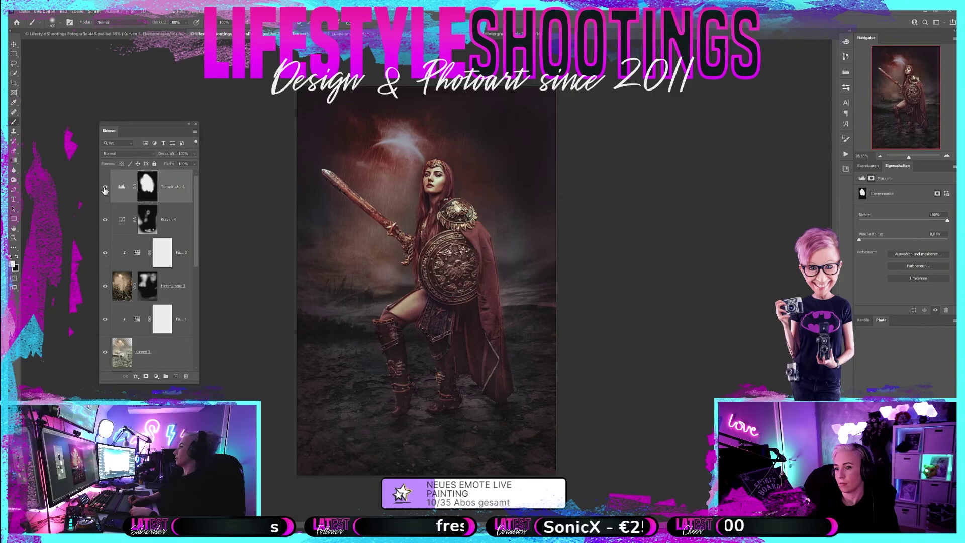
pyautogui.click(105, 189)
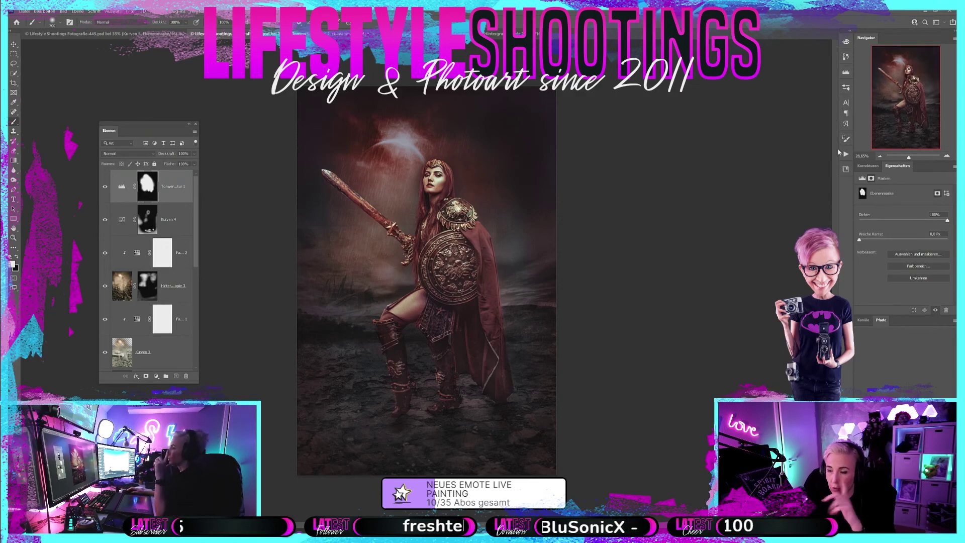
pyautogui.click(868, 165)
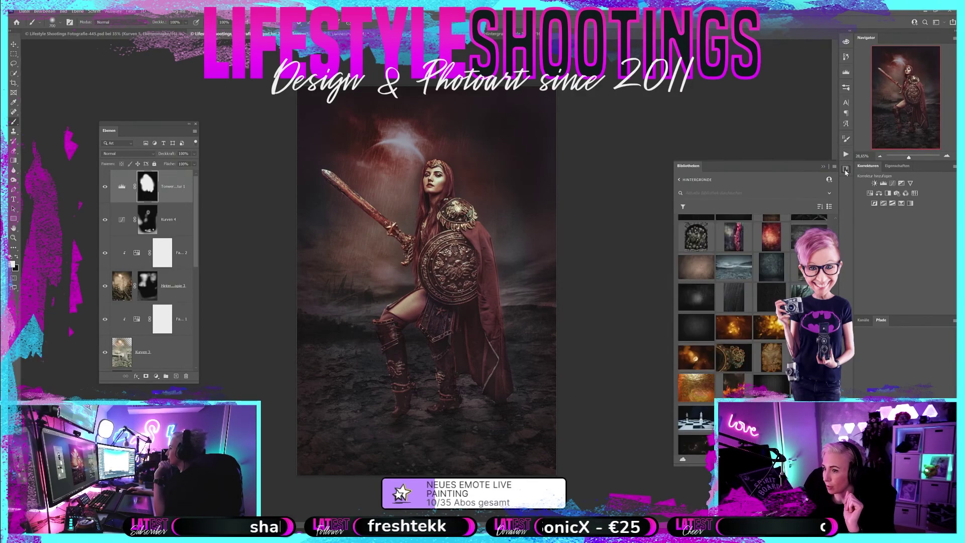
pyautogui.click(492, 34)
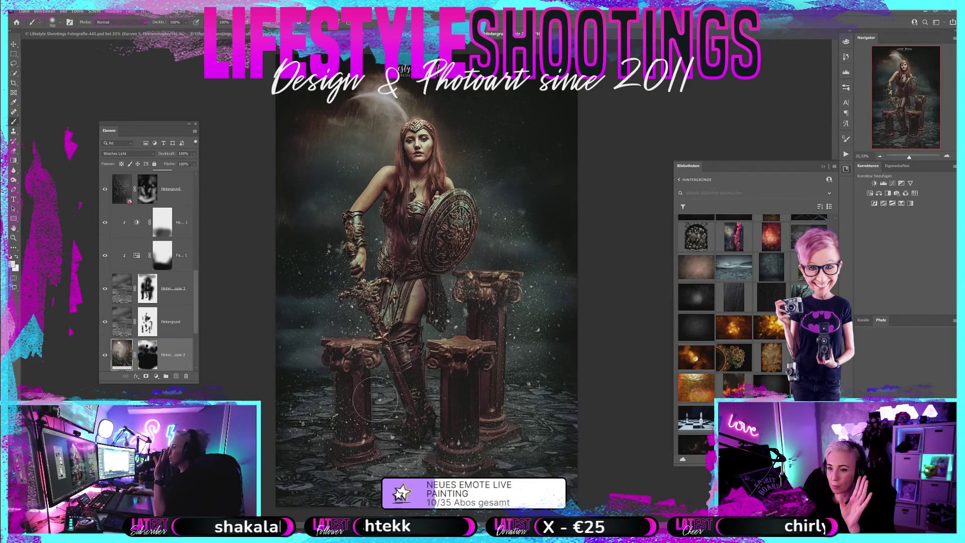
pyautogui.click(211, 34)
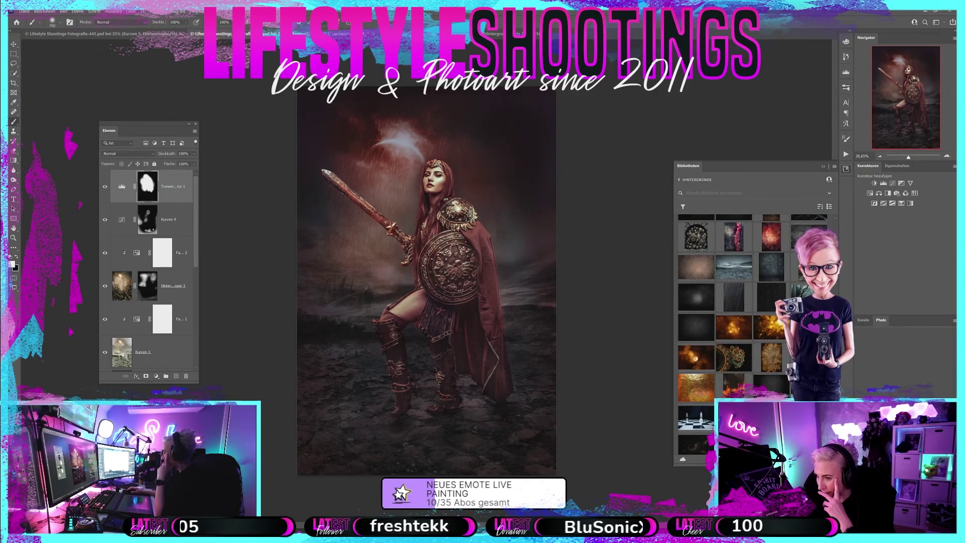
pyautogui.scroll(-3, 754, 327)
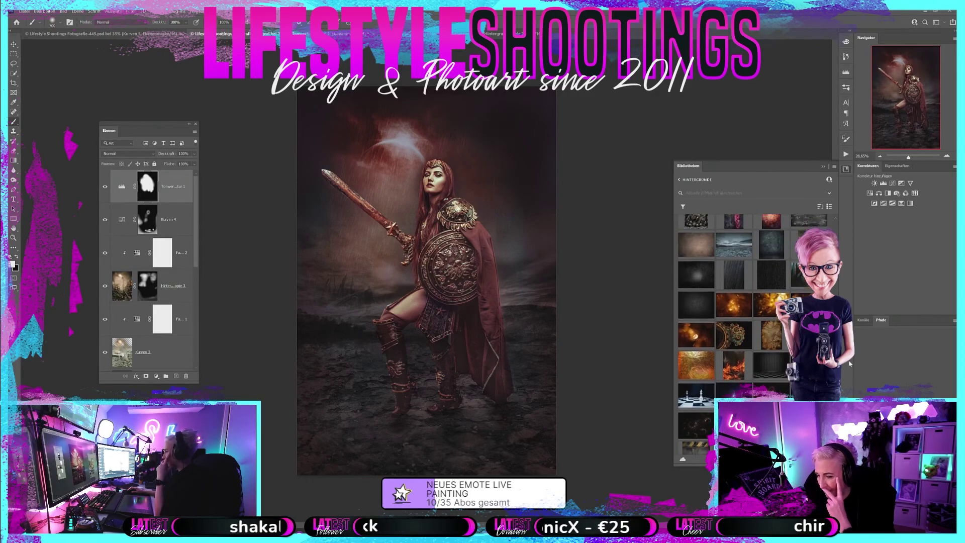
pyautogui.scroll(3, 754, 326)
pyautogui.scroll(1, 754, 327)
pyautogui.scroll(1, 753, 302)
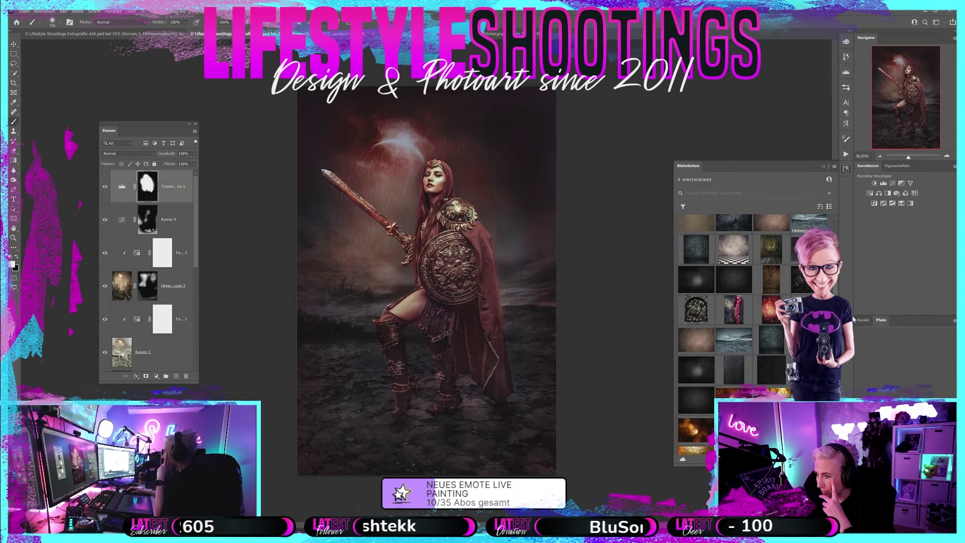
pyautogui.scroll(2, 836, 294)
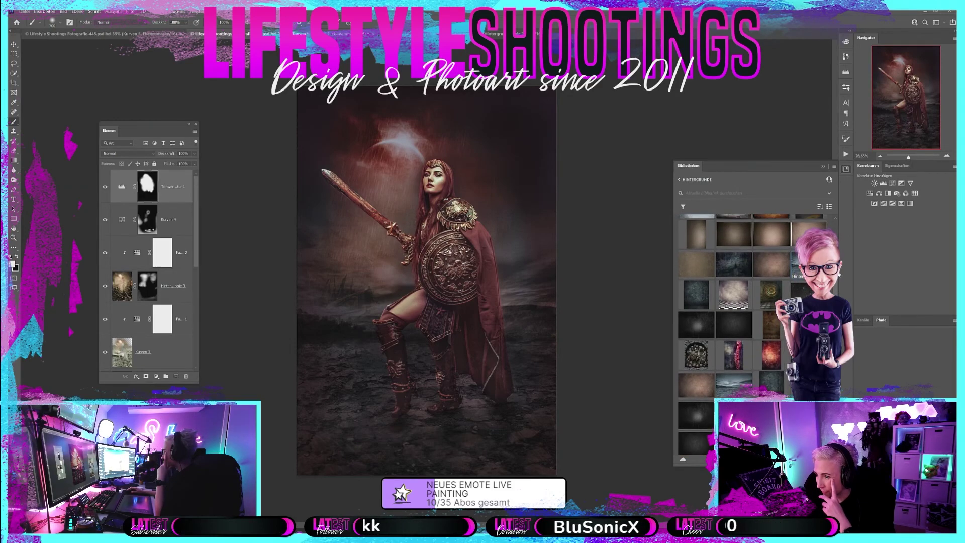
pyautogui.scroll(2, 839, 273)
pyautogui.scroll(1, 840, 270)
pyautogui.scroll(1, 848, 247)
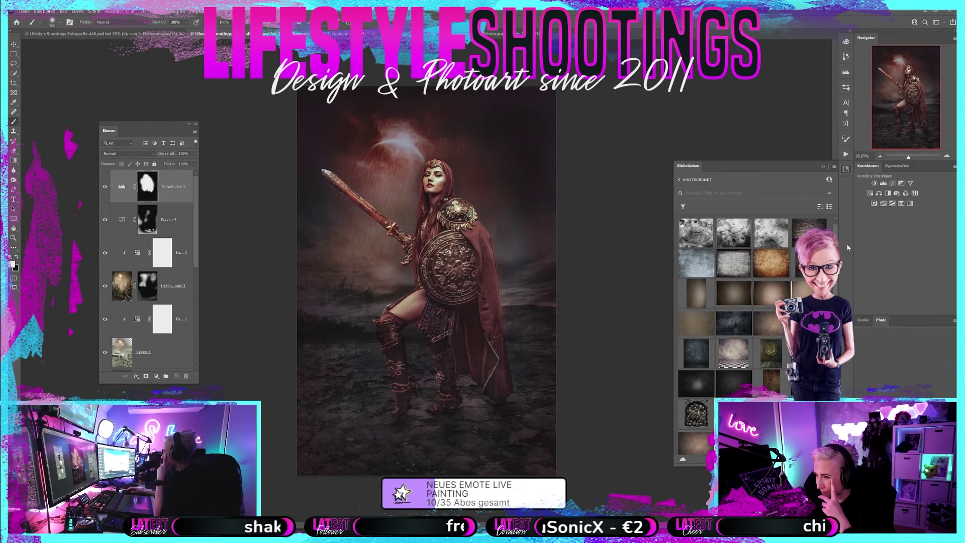
pyautogui.scroll(-1, 848, 247)
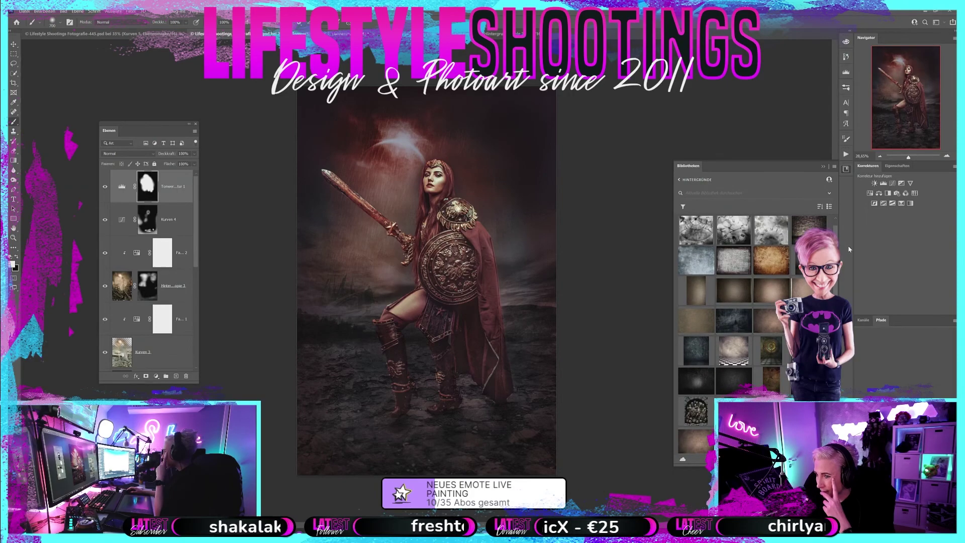
pyautogui.moveTo(696, 380); pyautogui.dragTo(436, 298)
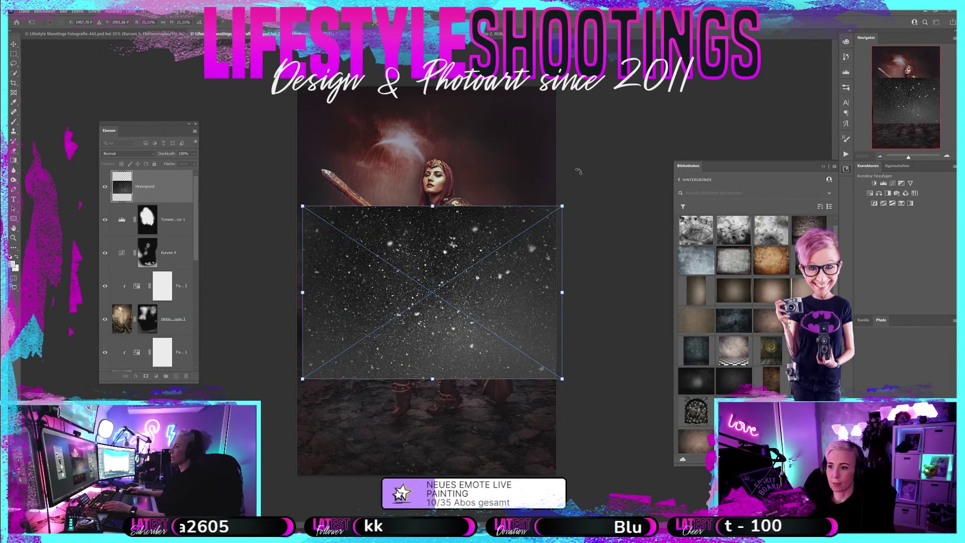
# - Rotate the snow texture about 45°, move it over the warrior, and scale it to cover the canvas
pyautogui.moveTo(572, 197)
pyautogui.mouseDown()
pyautogui.moveTo(470, 130)
pyautogui.moveTo(309, 93)
pyautogui.mouseUp()
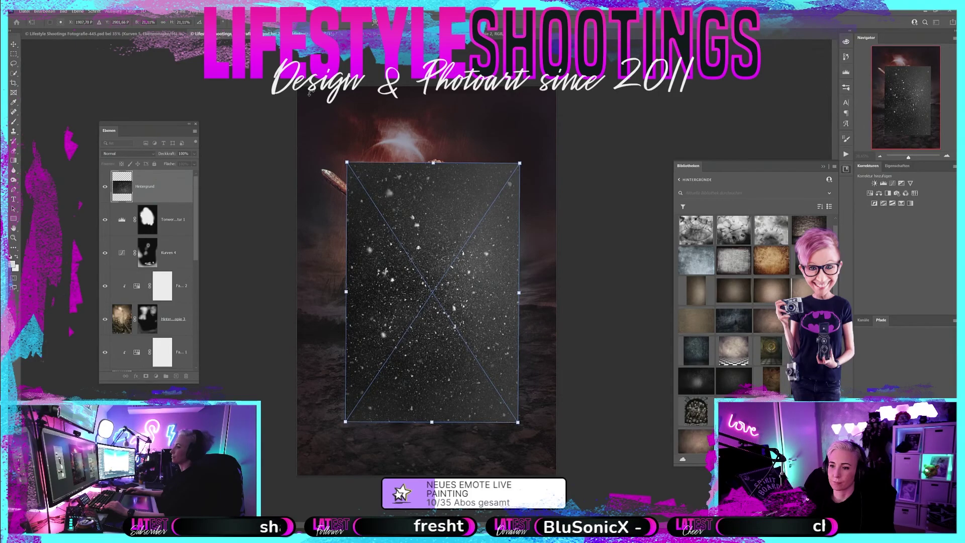
pyautogui.moveTo(429, 199)
pyautogui.mouseDown()
pyautogui.moveTo(380, 191)
pyautogui.moveTo(379, 176)
pyautogui.mouseUp()
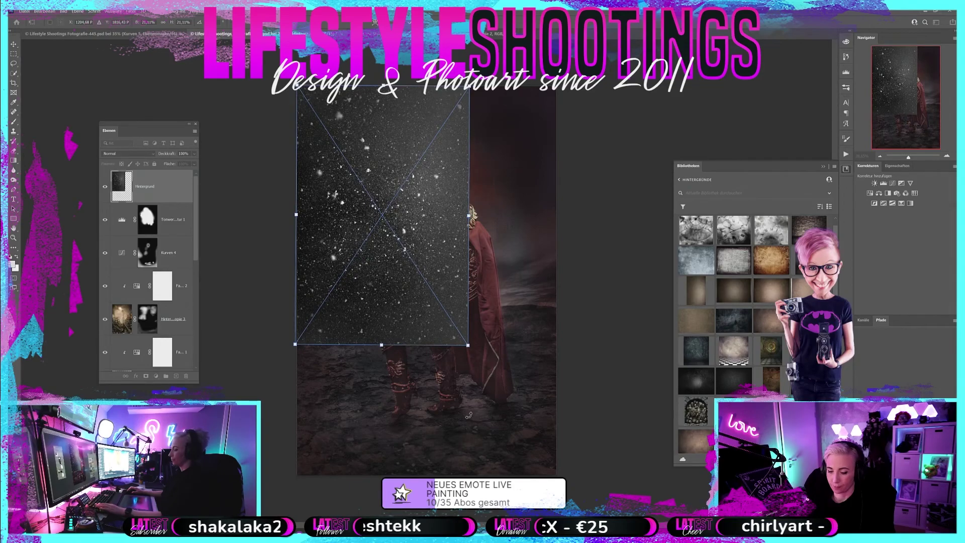
pyautogui.moveTo(468, 345); pyautogui.dragTo(560, 480)
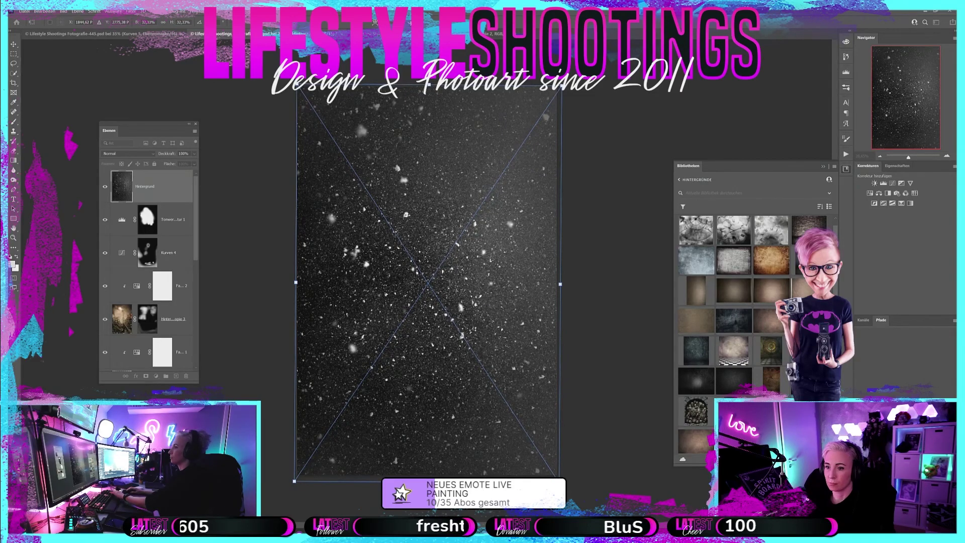
pyautogui.press('Return')
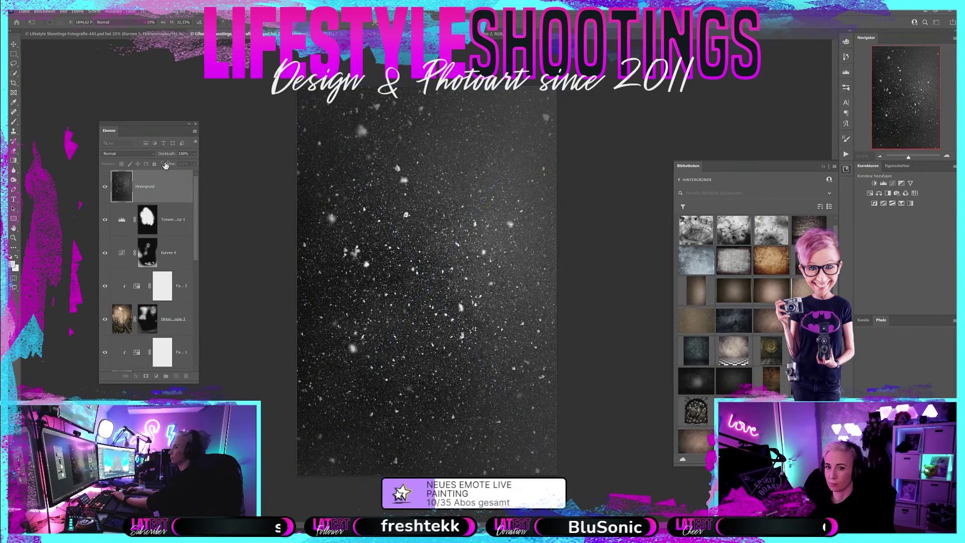
# - Set the snow layer to Negativ multiplizieren and give it a black layer mask
pyautogui.click(141, 154)
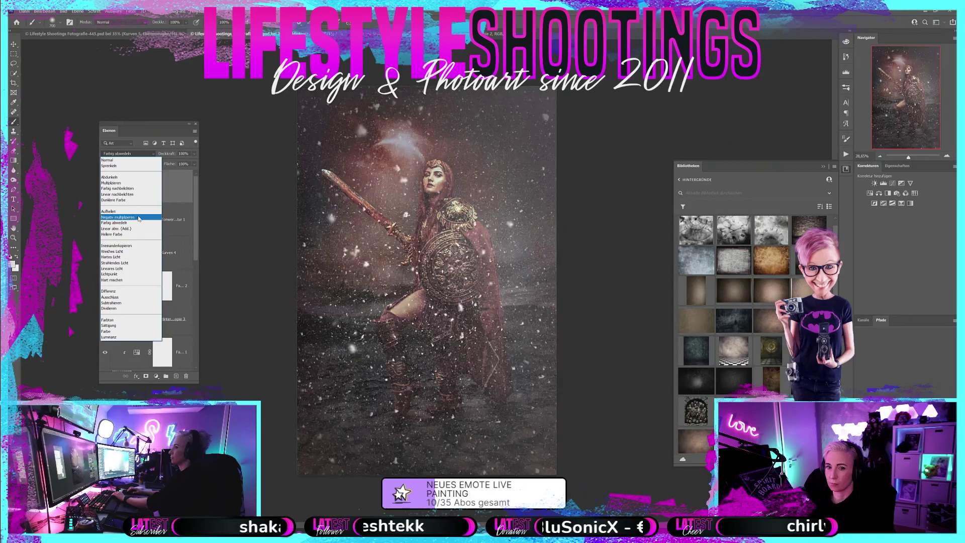
pyautogui.click(120, 217)
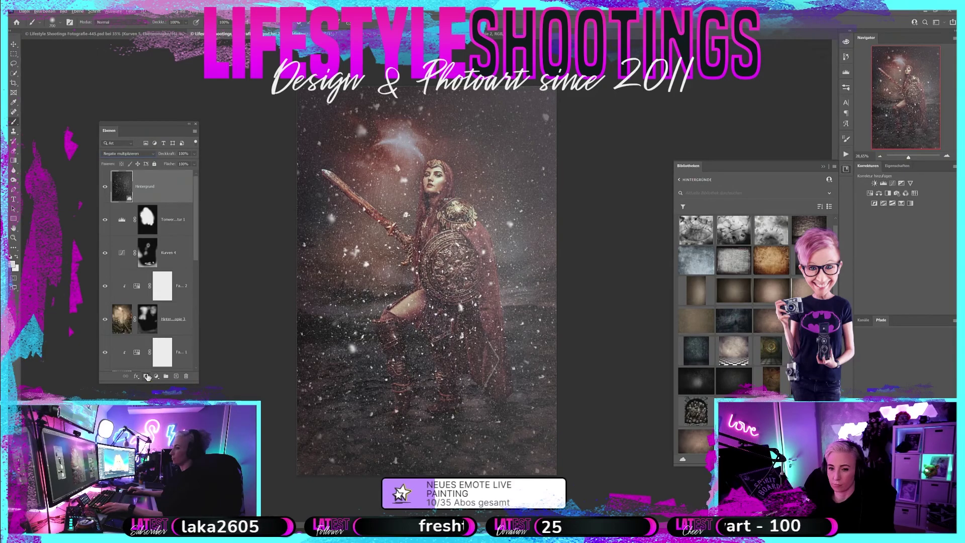
pyautogui.keyDown('alt'); pyautogui.click(146, 377); pyautogui.keyUp('alt')
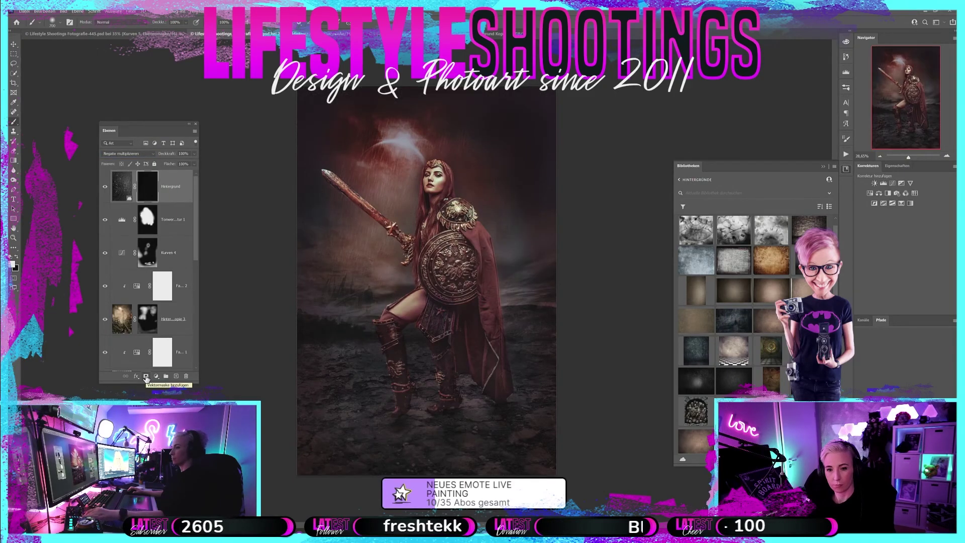
pyautogui.click(846, 170)
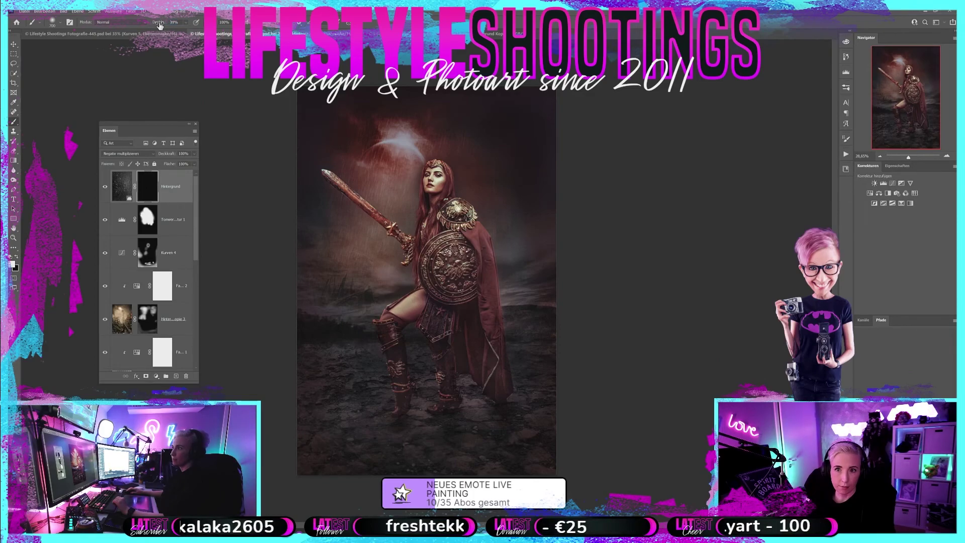
# - Paint white at low opacity (brush 600, then 1100) to reveal snow around the cape, boots and ground
pyautogui.press('Return')
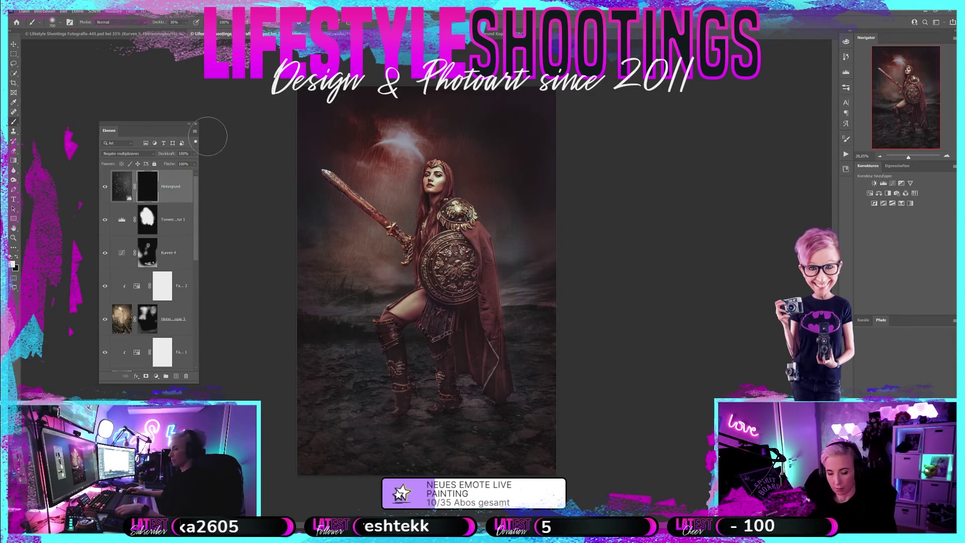
pyautogui.press('Return')
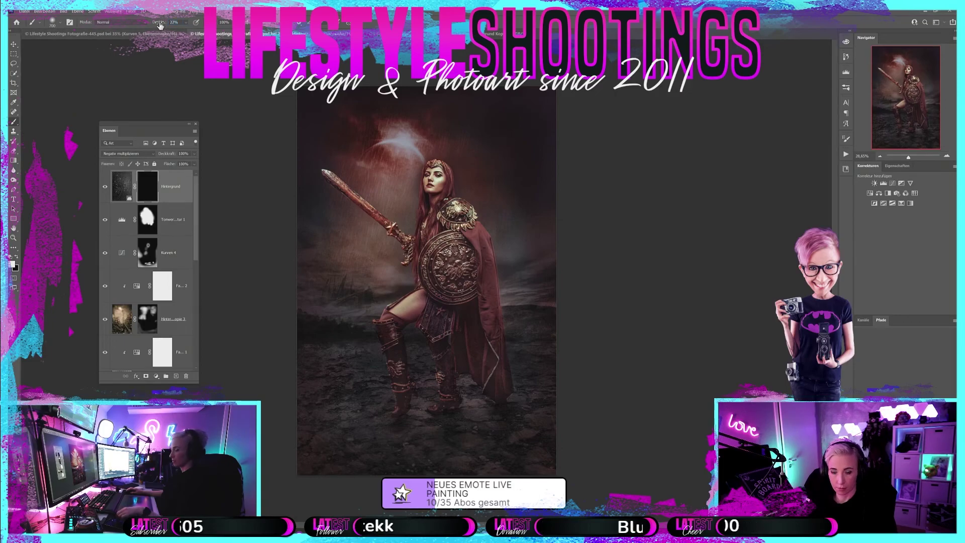
pyautogui.press('[')
pyautogui.moveTo(355, 387)
pyautogui.mouseDown()
pyautogui.moveTo(354, 372)
pyautogui.moveTo(394, 395)
pyautogui.moveTo(362, 412)
pyautogui.moveTo(389, 420)
pyautogui.moveTo(453, 401)
pyautogui.moveTo(421, 352)
pyautogui.moveTo(502, 403)
pyautogui.moveTo(471, 406)
pyautogui.moveTo(350, 330)
pyautogui.moveTo(387, 216)
pyautogui.moveTo(394, 261)
pyautogui.moveTo(421, 199)
pyautogui.mouseUp()
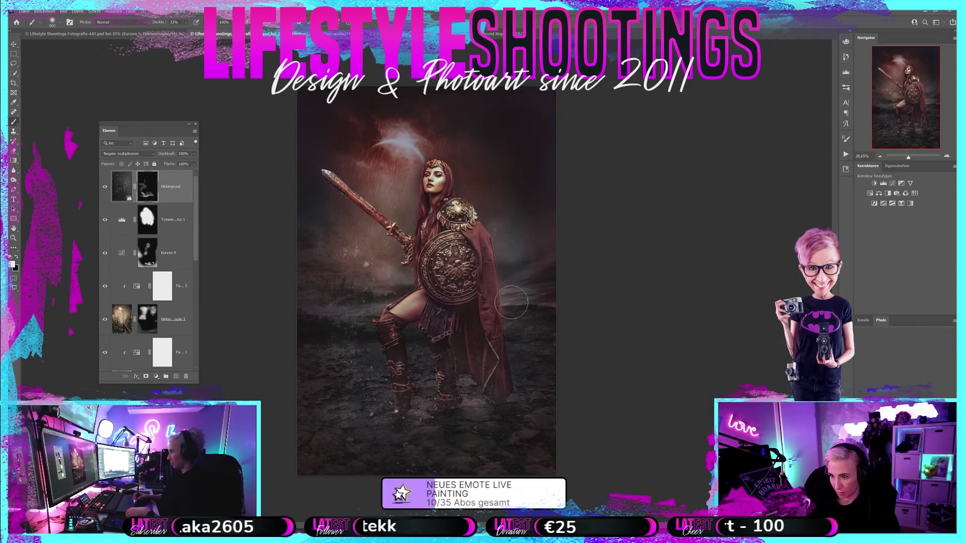
pyautogui.press(']')
pyautogui.press(']')
pyautogui.press(']')
pyautogui.moveTo(494, 231)
pyautogui.mouseDown()
pyautogui.moveTo(480, 264)
pyautogui.moveTo(528, 316)
pyautogui.moveTo(371, 301)
pyautogui.moveTo(409, 378)
pyautogui.mouseUp()
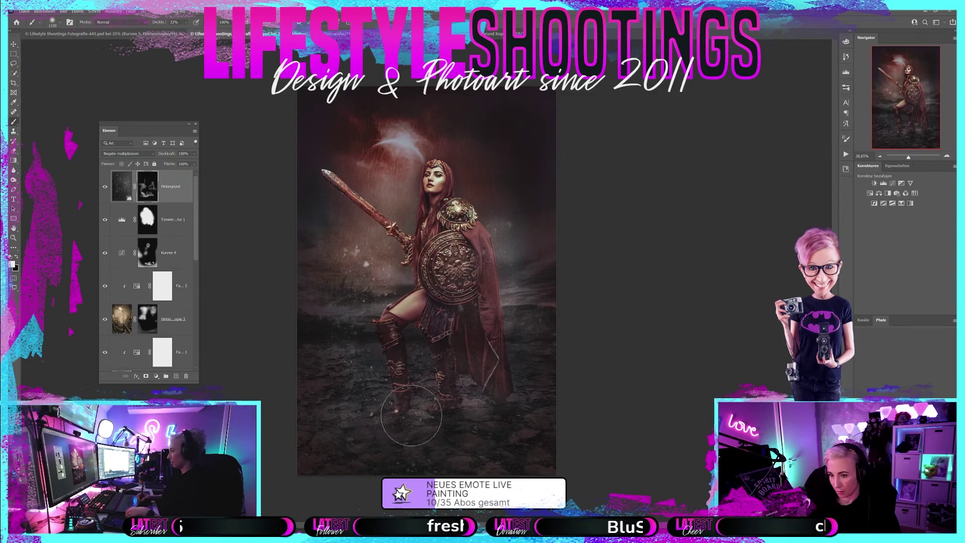
pyautogui.moveTo(494, 385)
pyautogui.mouseDown()
pyautogui.moveTo(455, 405)
pyautogui.moveTo(323, 399)
pyautogui.moveTo(416, 429)
pyautogui.mouseUp()
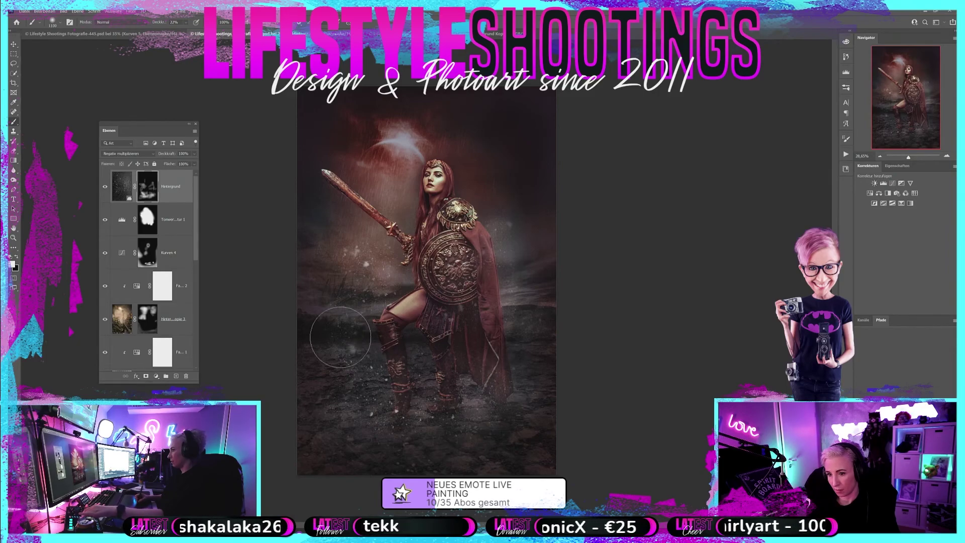
# - Refine the snow mask around the figure with a 700–900 brush, swapping black and white
pyautogui.press('[')
pyautogui.press('[')
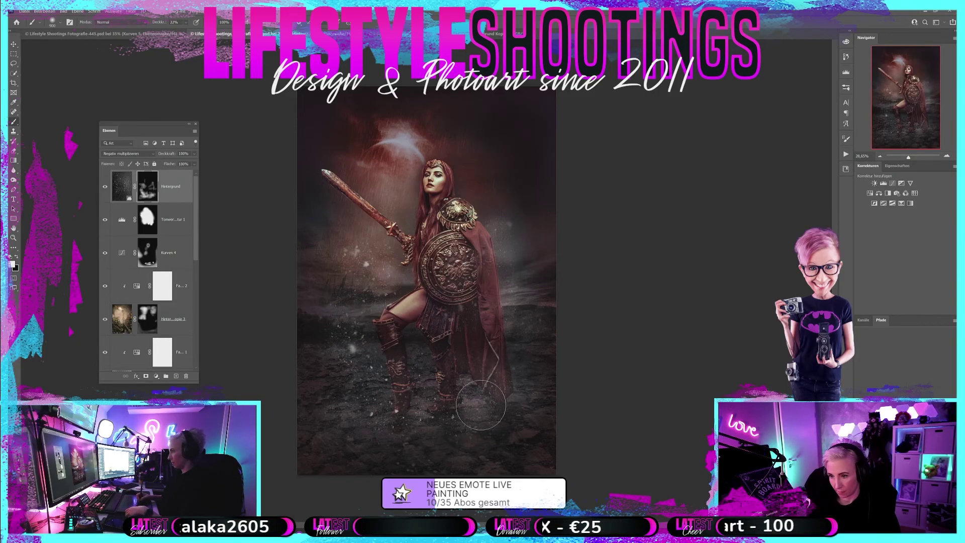
pyautogui.press('[')
pyautogui.press('[')
pyautogui.press('x')
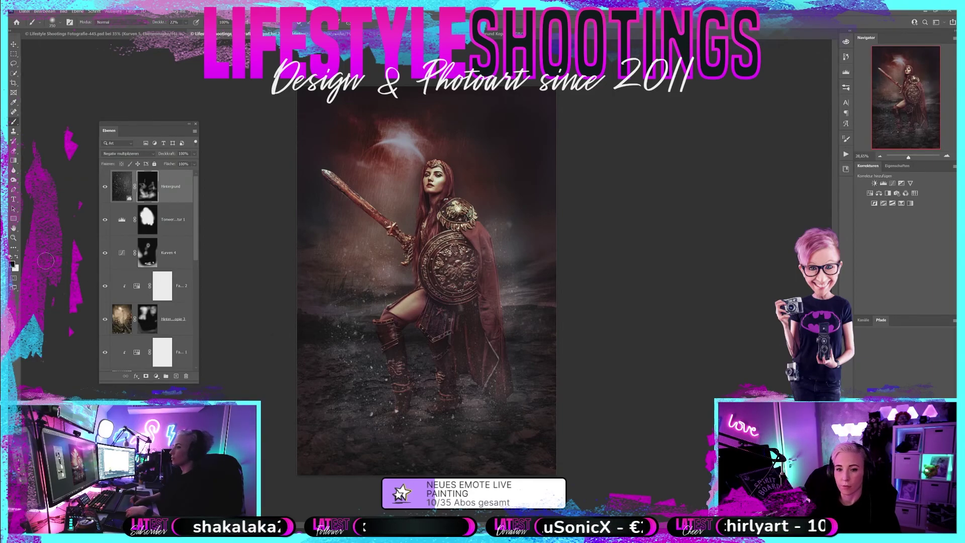
pyautogui.press(']')
pyautogui.press(']')
pyautogui.press(']')
pyautogui.press(']')
pyautogui.press(']')
pyautogui.press(']')
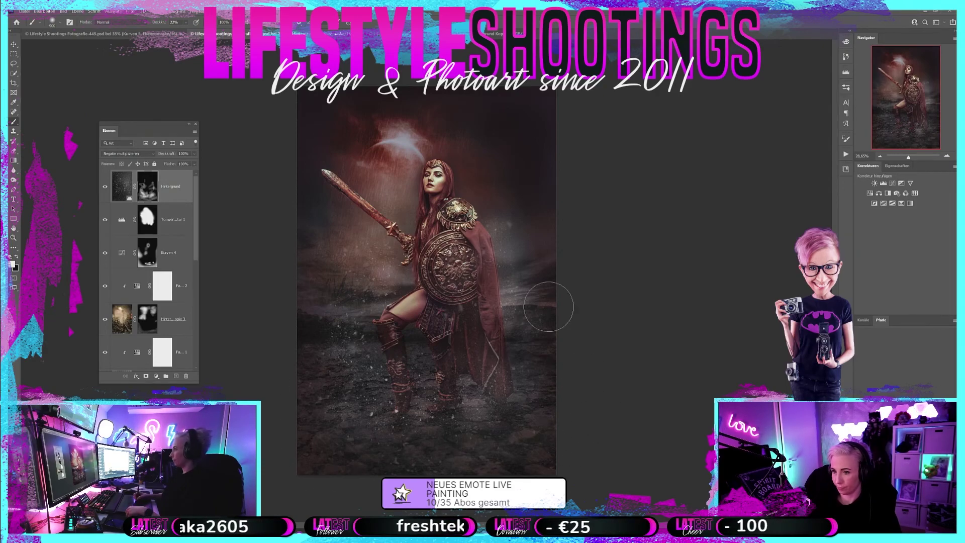
pyautogui.moveTo(481, 217)
pyautogui.mouseDown()
pyautogui.moveTo(494, 204)
pyautogui.moveTo(510, 323)
pyautogui.mouseUp()
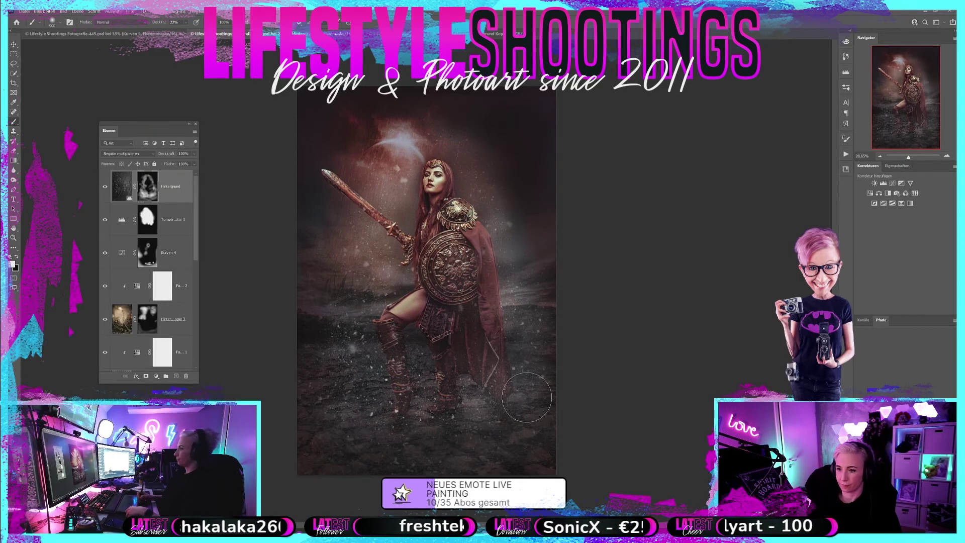
# - Toggle the snow layer's visibility to compare the image with and without snow
pyautogui.click(105, 187)
pyautogui.click(105, 187)
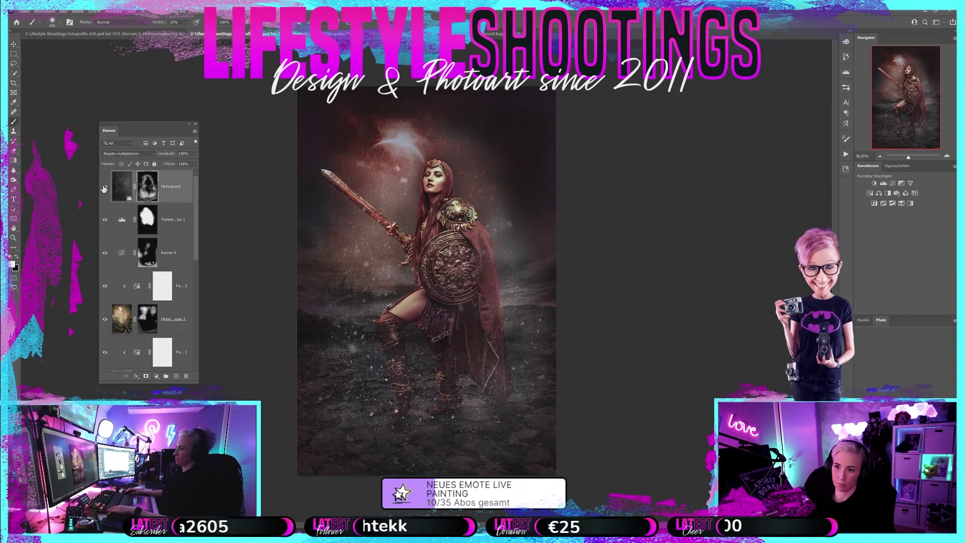
pyautogui.click(105, 187)
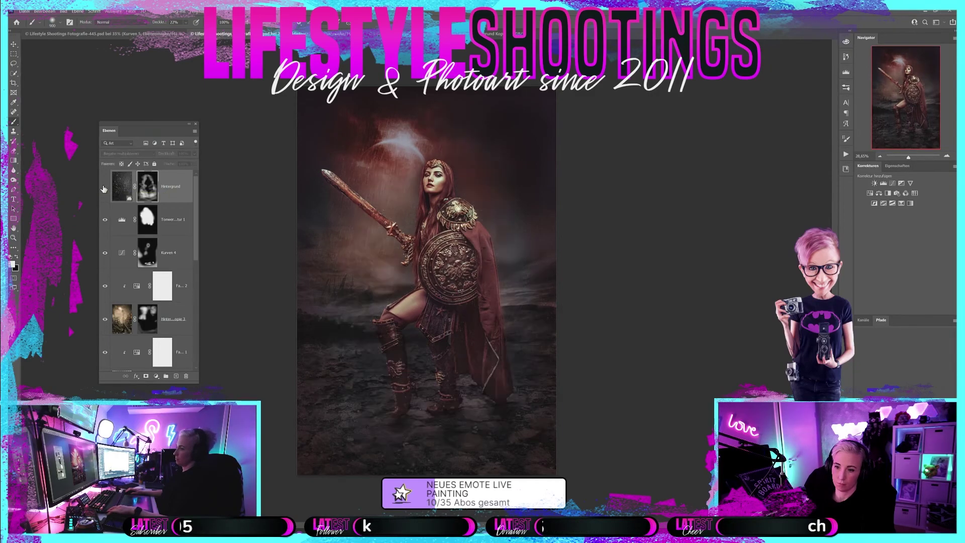
pyautogui.click(121, 186)
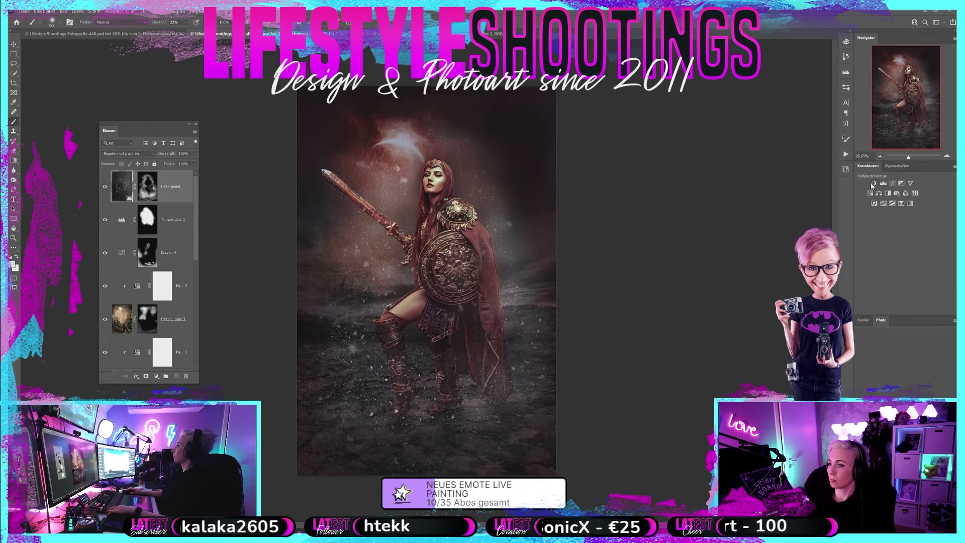
# - Add a Brightness/Contrast layer clipped to the snow, compare it on and off, then target the snow mask
pyautogui.click(874, 183)
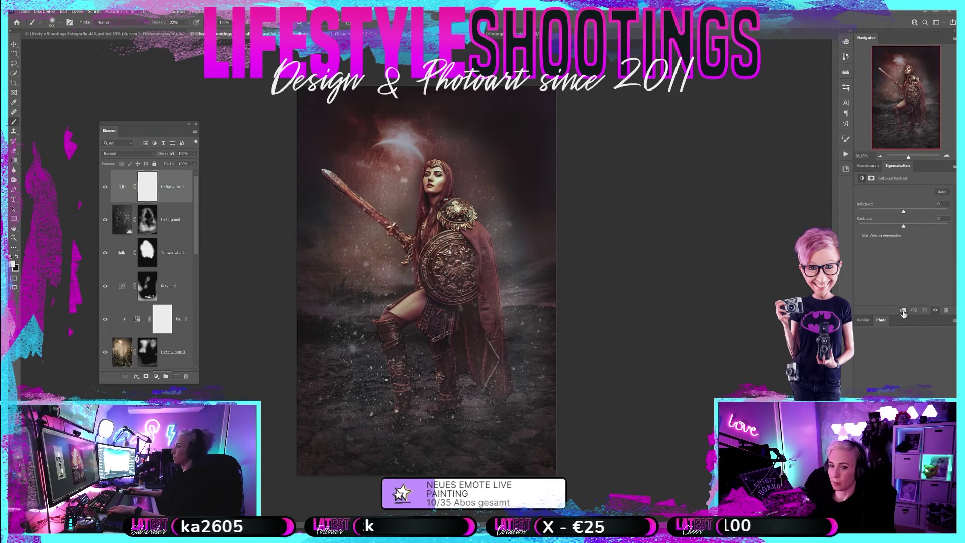
pyautogui.click(903, 311)
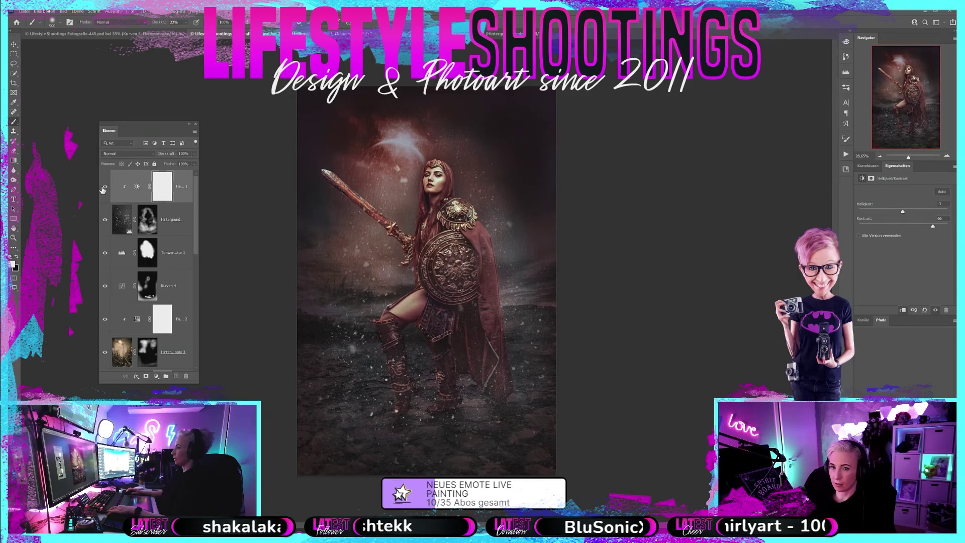
pyautogui.click(105, 224)
pyautogui.click(105, 224)
pyautogui.click(105, 224)
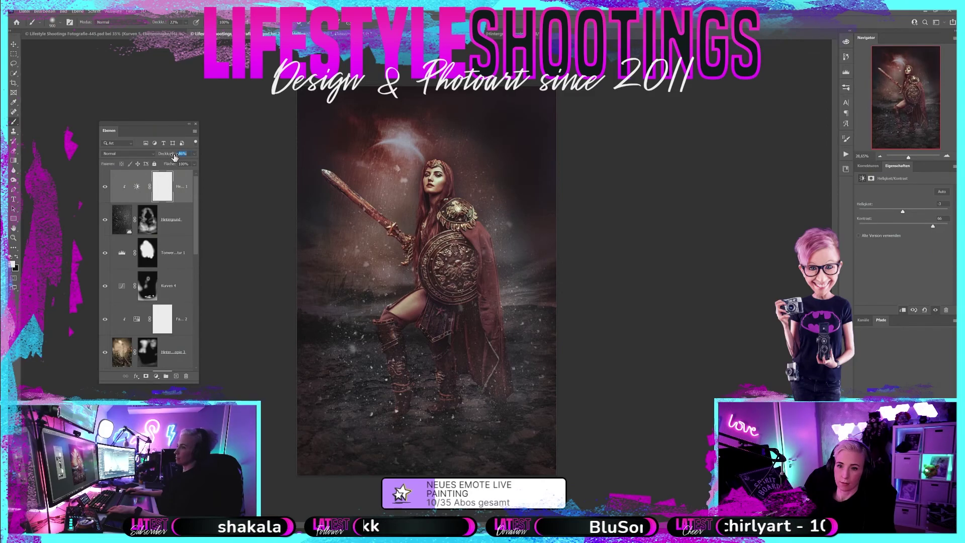
pyautogui.click(151, 229)
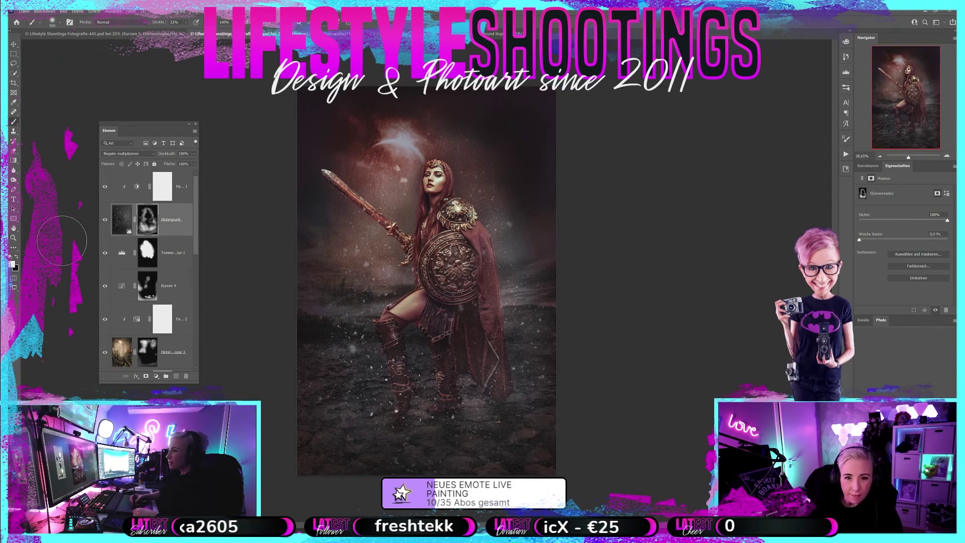
pyautogui.click(16, 257)
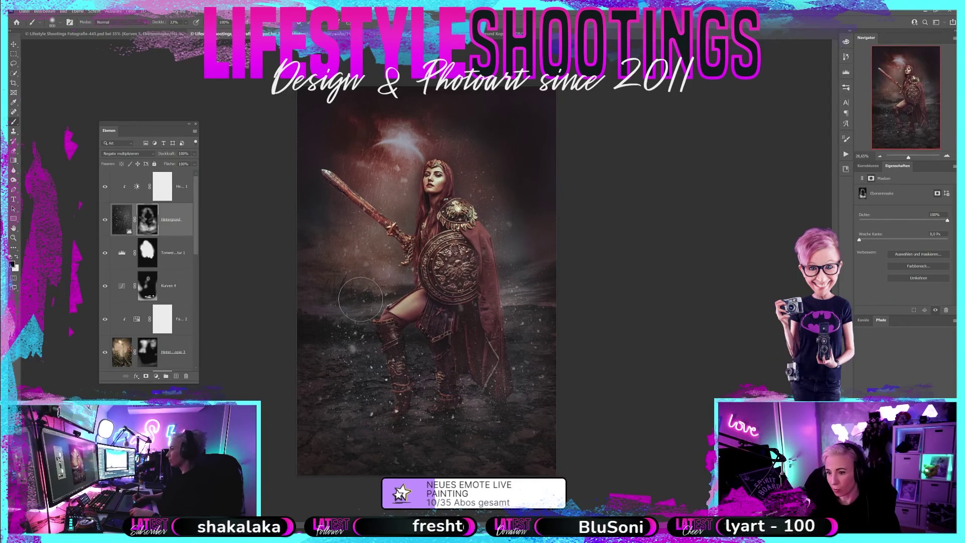
pyautogui.press('[')
pyautogui.press('[')
pyautogui.press('[')
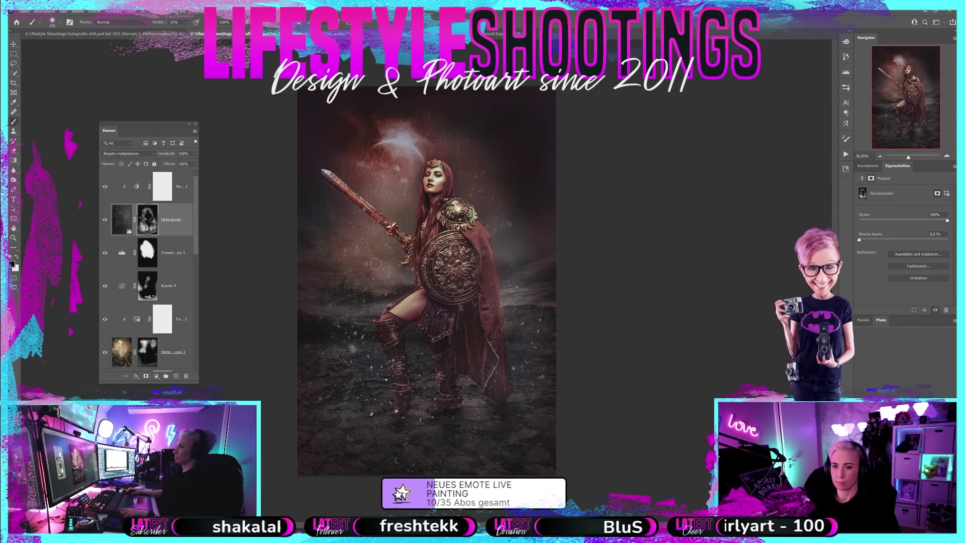
pyautogui.click(105, 221)
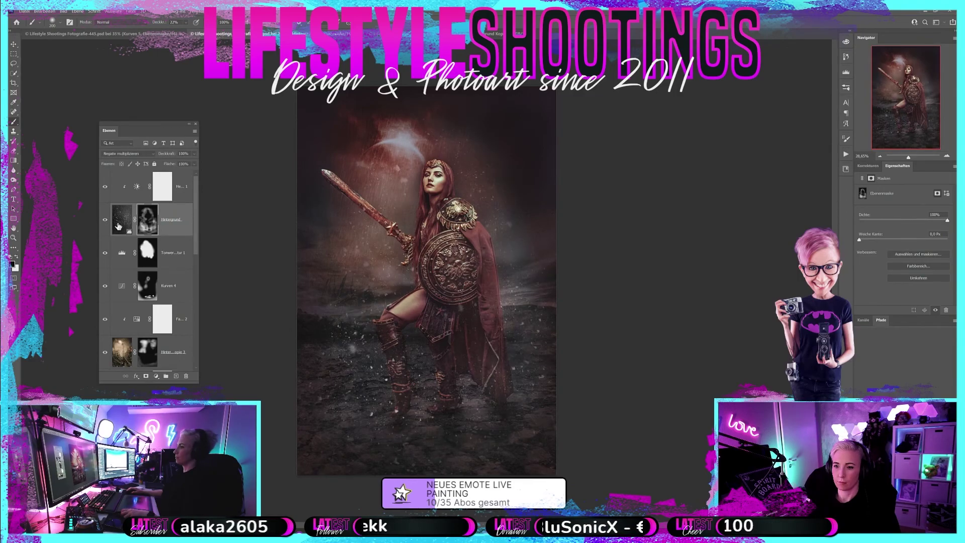
pyautogui.click(122, 228)
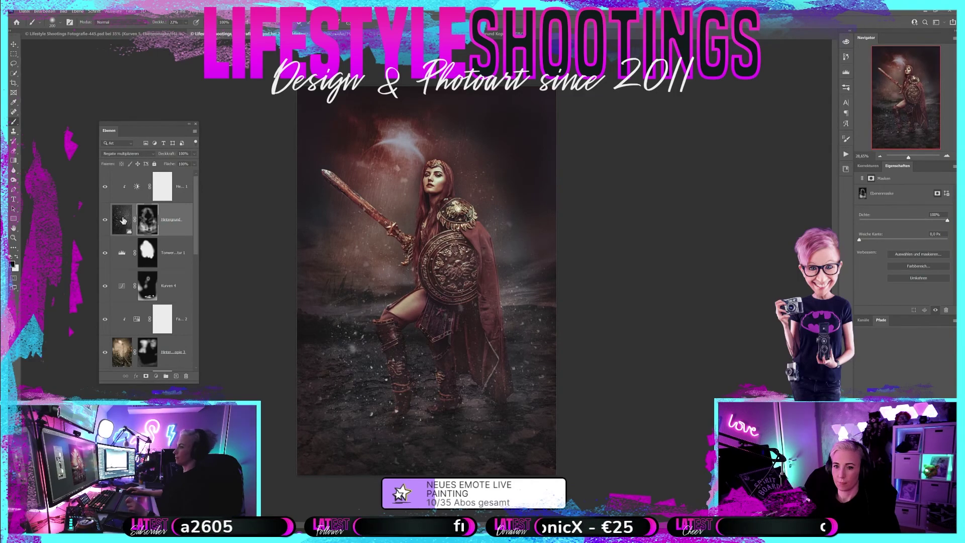
pyautogui.click(131, 11)
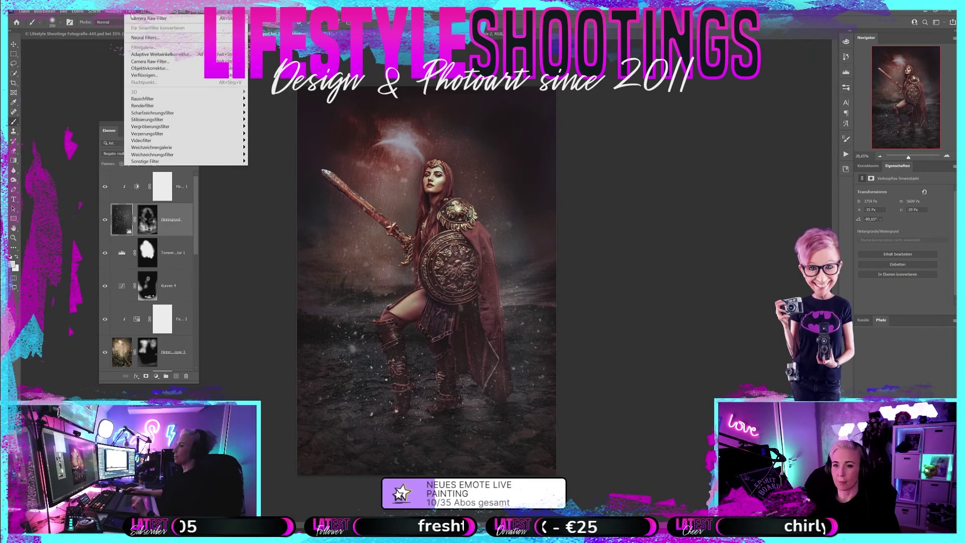
# - Apply a Camera Raw filter to the snow layer after expanding its Grundeinstellungen panel
pyautogui.click(153, 67)
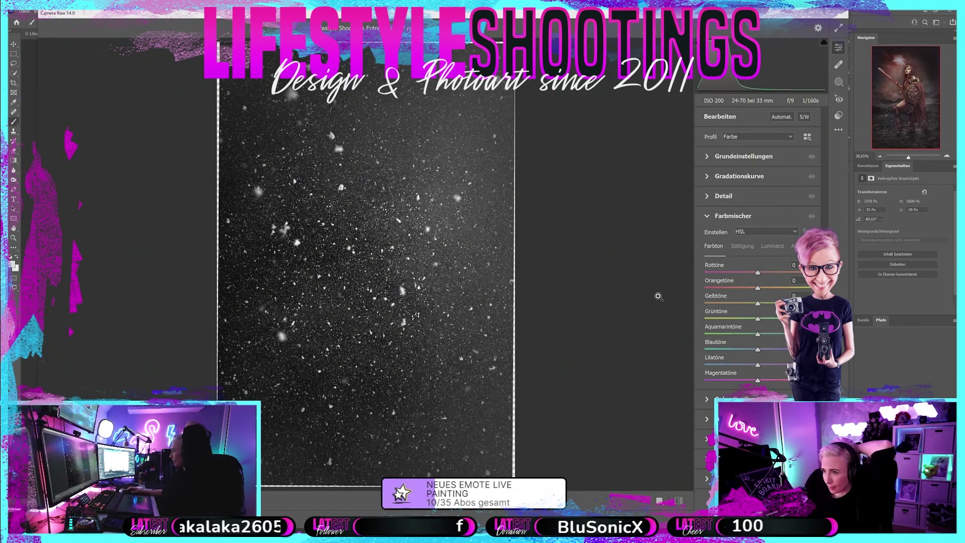
pyautogui.click(708, 157)
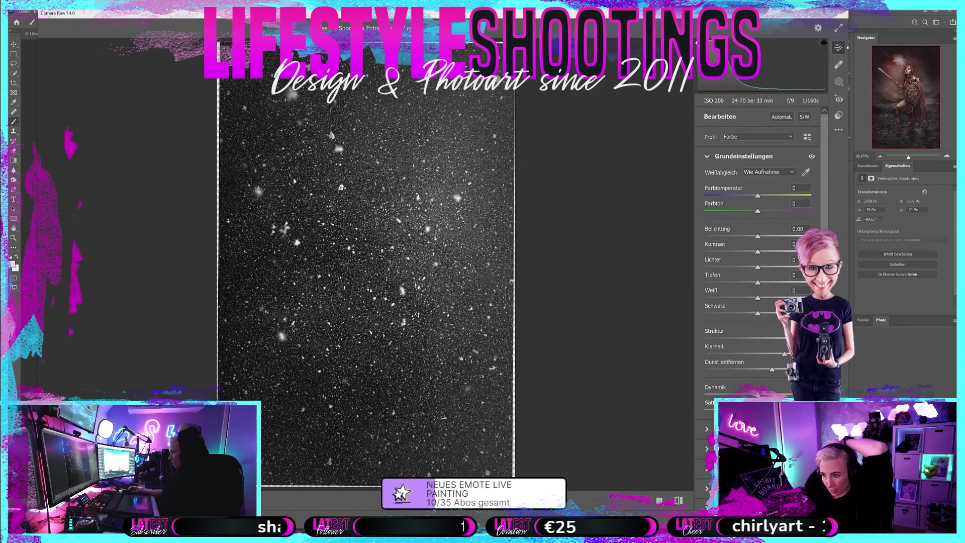
pyautogui.press('Return')
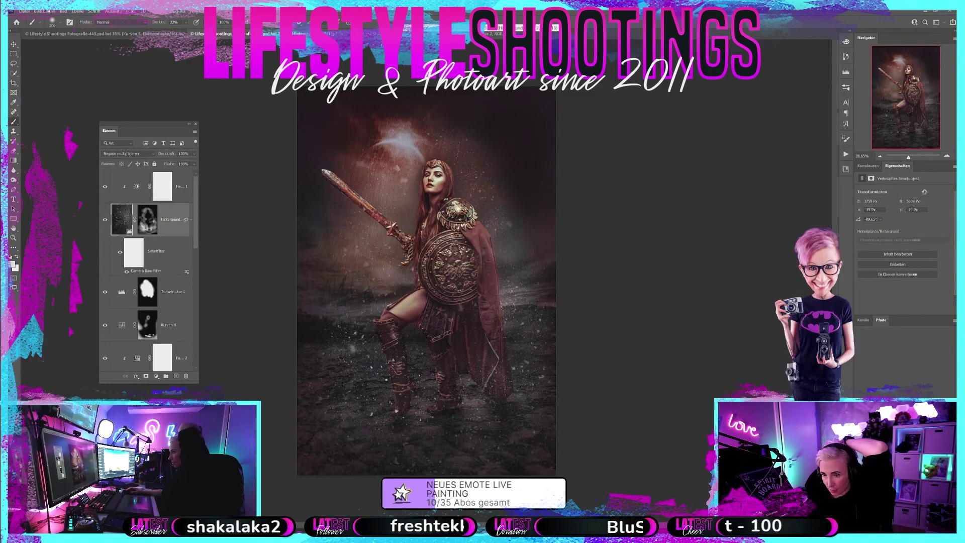
pyautogui.click(105, 219)
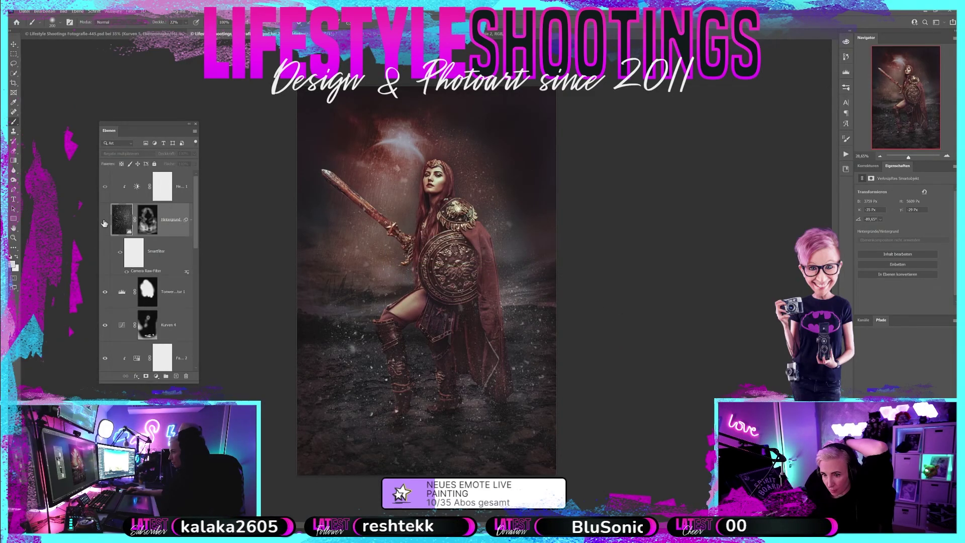
pyautogui.hotkey('ctrl', 'Tab')
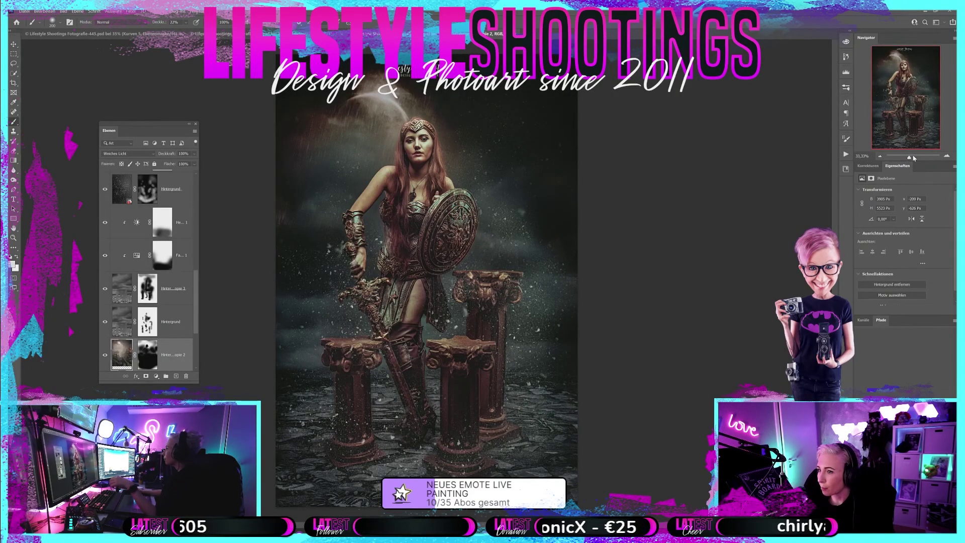
pyautogui.moveTo(913, 158); pyautogui.dragTo(914, 157)
pyautogui.moveTo(910, 111); pyautogui.dragTo(901, 82)
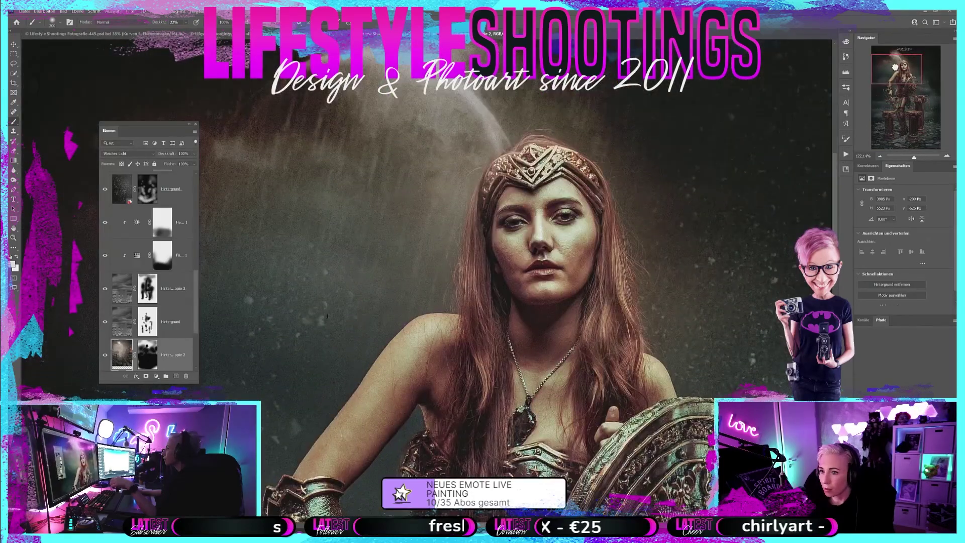
pyautogui.scroll(2, 158, 266)
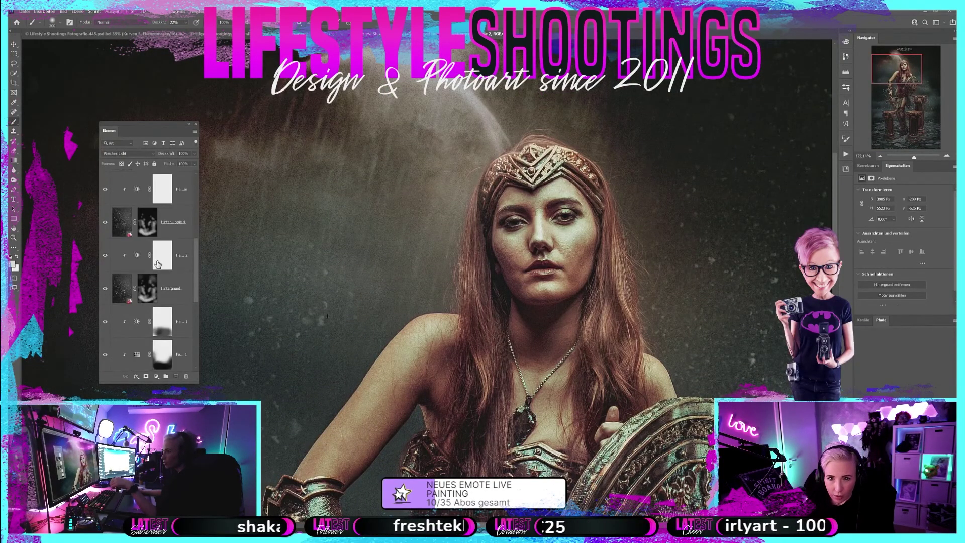
pyautogui.scroll(2, 159, 265)
pyautogui.scroll(2, 159, 265)
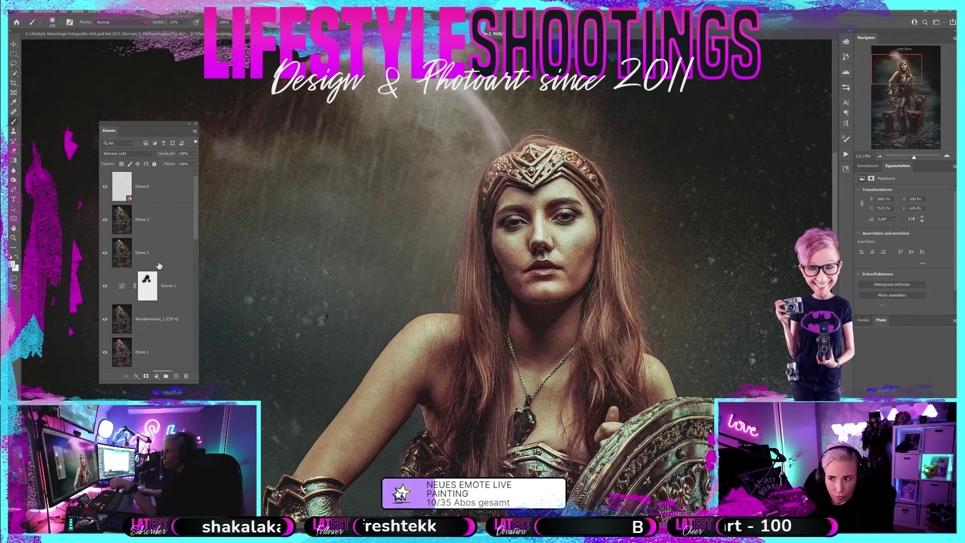
pyautogui.scroll(-1, 159, 266)
pyautogui.scroll(-2, 158, 266)
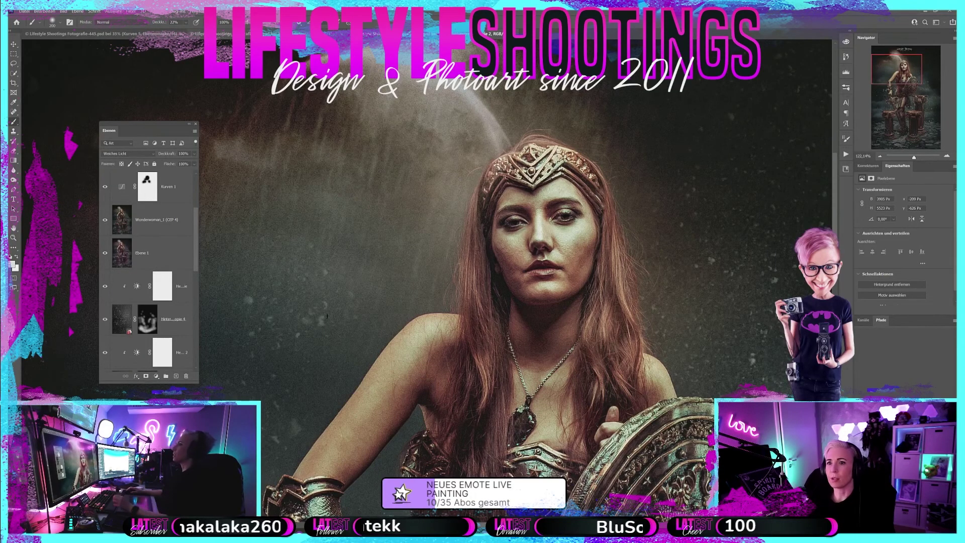
pyautogui.hotkey('ctrl', 'Tab')
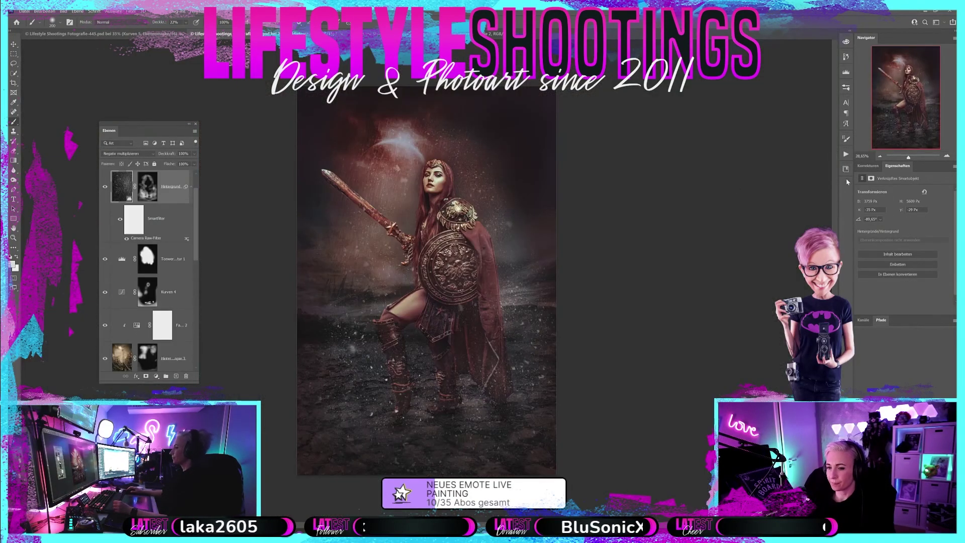
pyautogui.hotkey('ctrl', 'Tab')
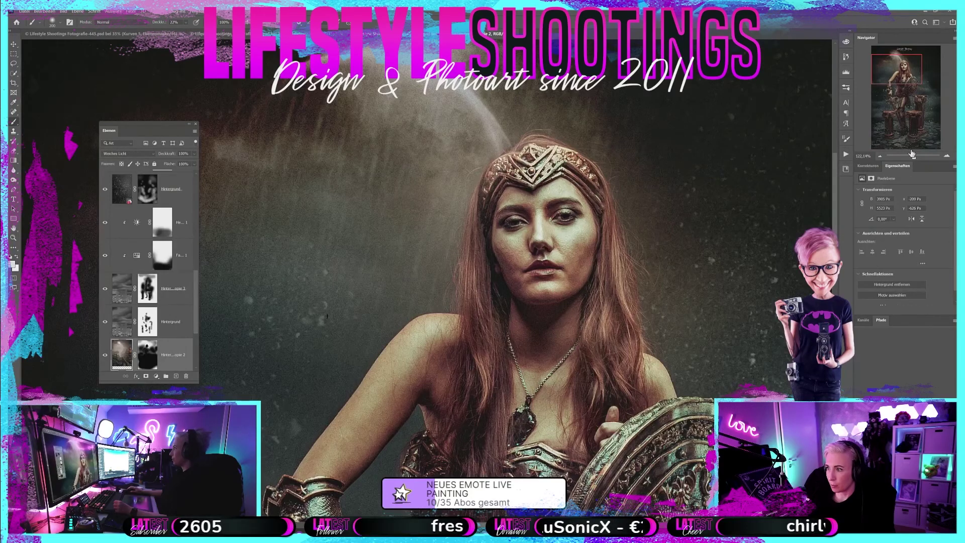
pyautogui.click(910, 156)
pyautogui.hotkey('ctrl', 'Tab')
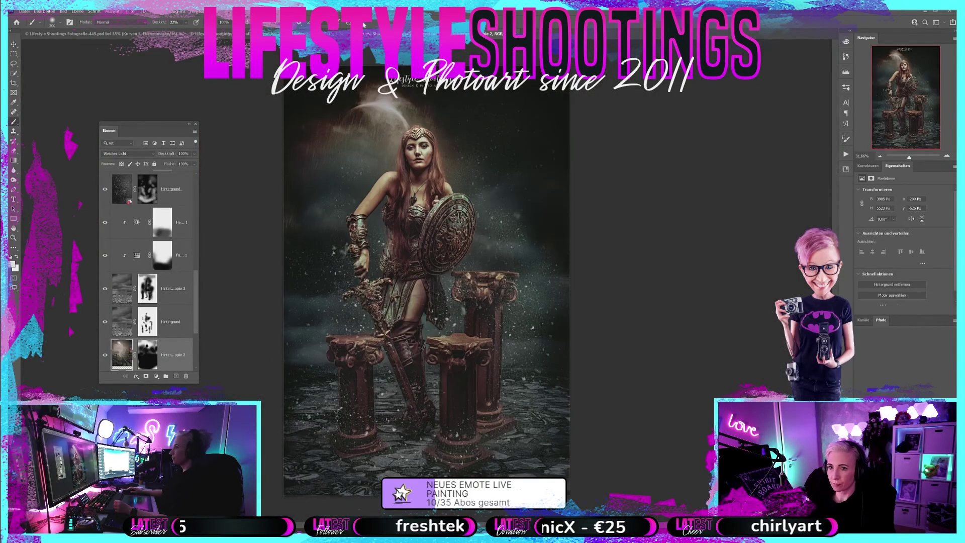
pyautogui.hotkey('ctrl', 'Tab')
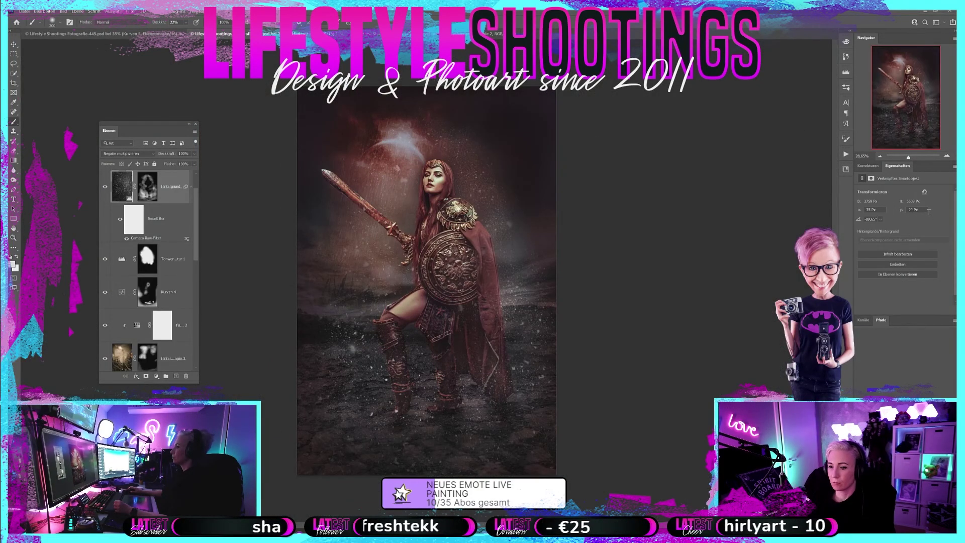
# - Compare the snow layer on and off, then add a clipped Brightness/Contrast adjustment with Ctrl+Alt+B
pyautogui.click(105, 189)
pyautogui.click(105, 188)
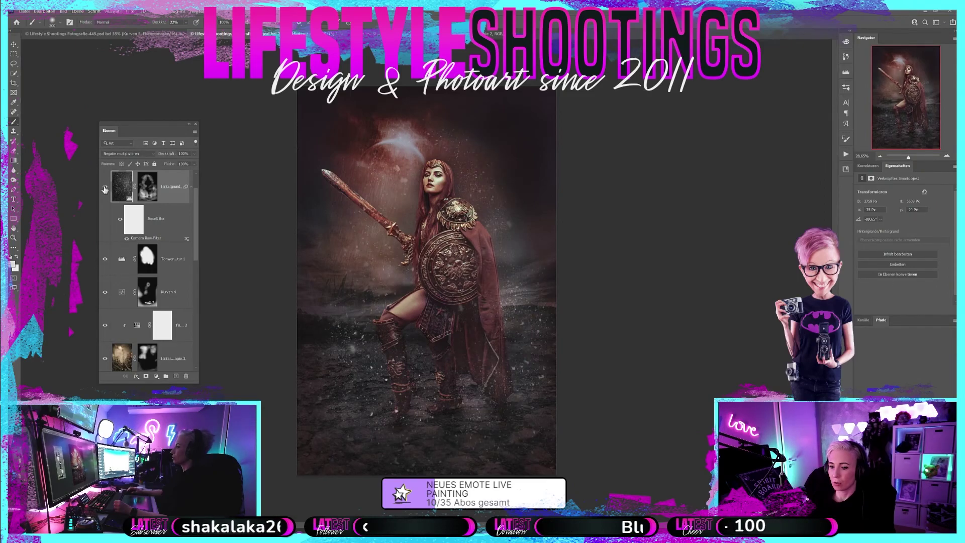
pyautogui.click(147, 194)
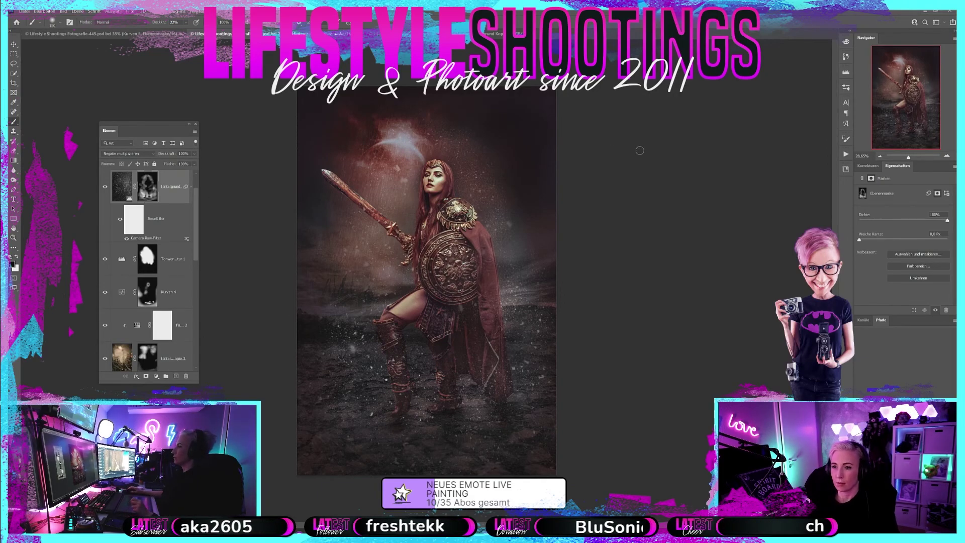
pyautogui.hotkey('ctrl', 'alt', 'b')
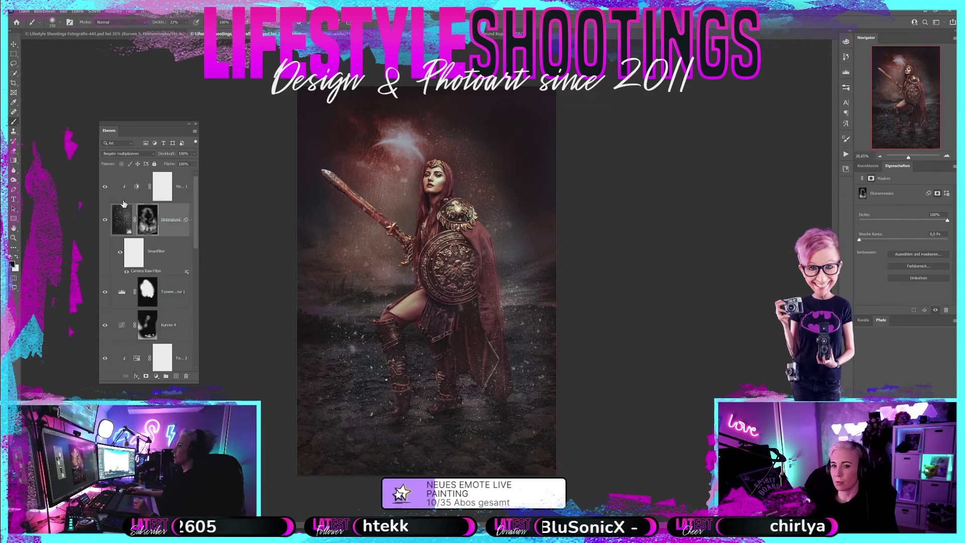
# - Check the snow's effect, select the Brightness/Contrast adjustment, and glance at the pillar-warrior image
pyautogui.click(104, 222)
pyautogui.click(104, 222)
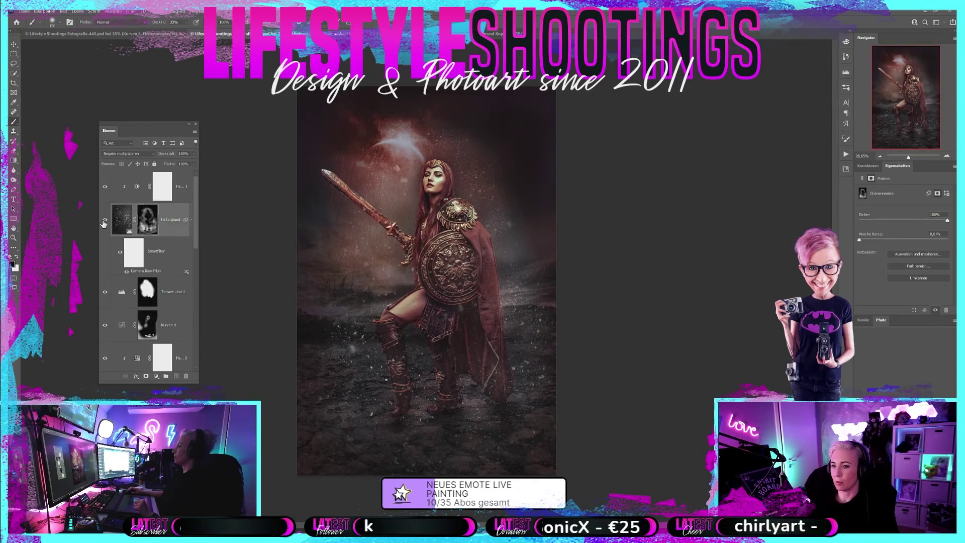
pyautogui.click(105, 222)
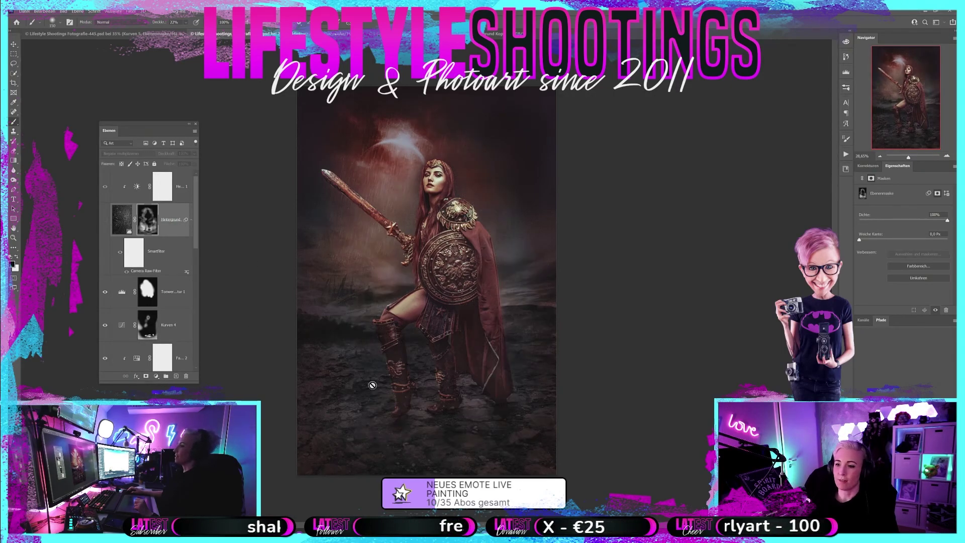
pyautogui.click(105, 221)
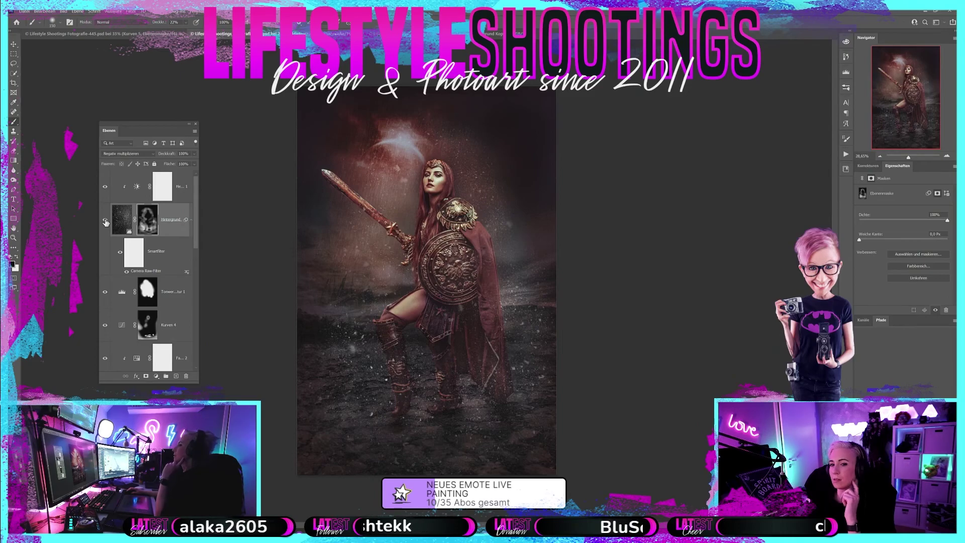
pyautogui.click(136, 191)
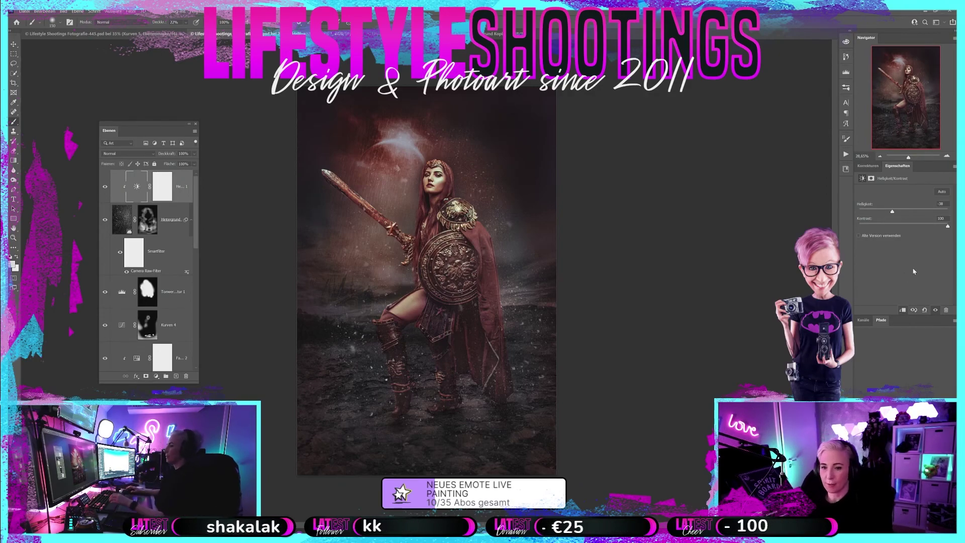
pyautogui.click(510, 33)
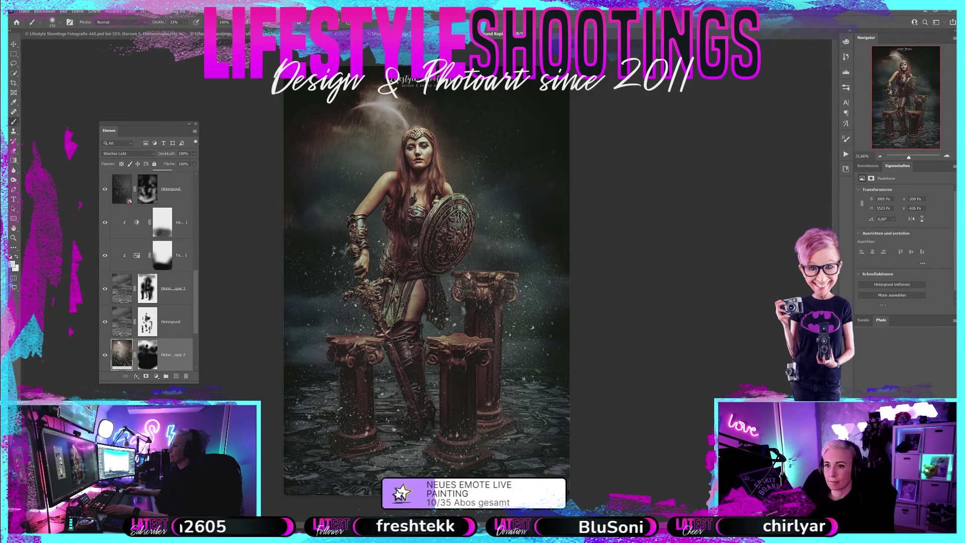
pyautogui.hotkey('ctrl', 'Tab')
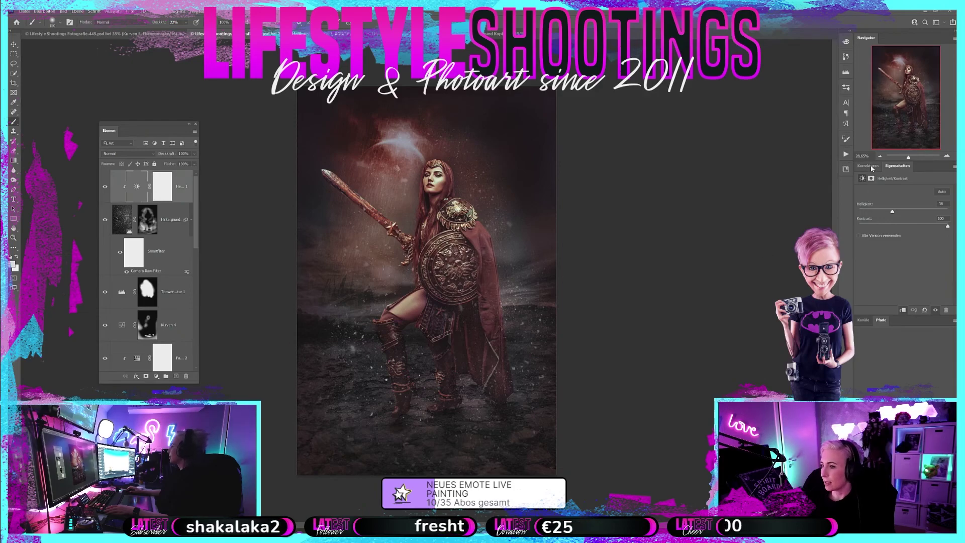
# - Add a Levels adjustment with black input 18, invert its mask to black, and set white as painting colour
pyautogui.click(868, 165)
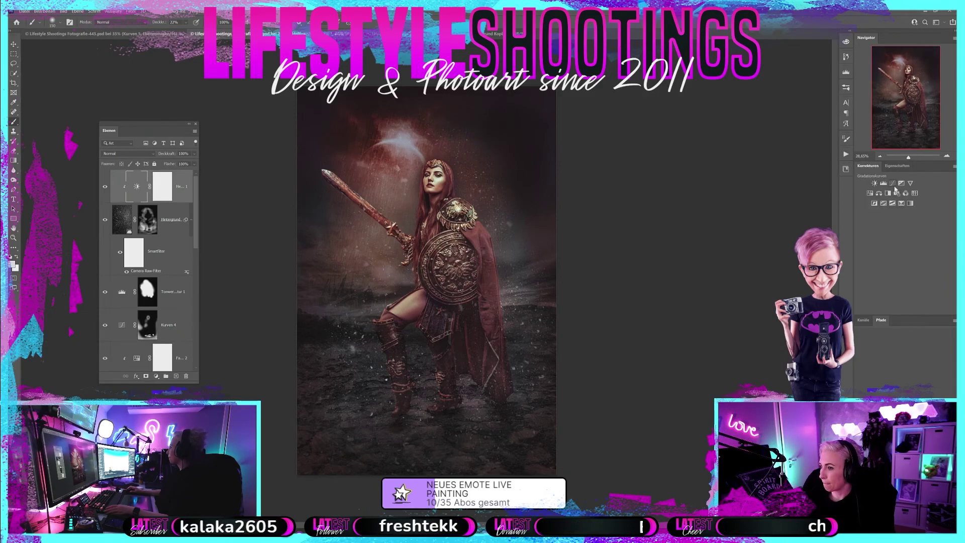
pyautogui.click(883, 184)
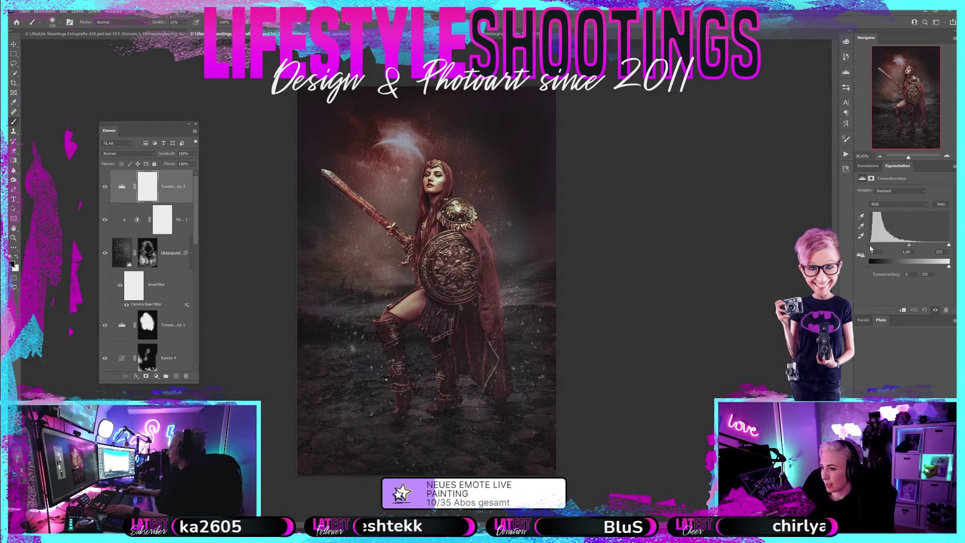
pyautogui.moveTo(869, 245); pyautogui.dragTo(875, 244)
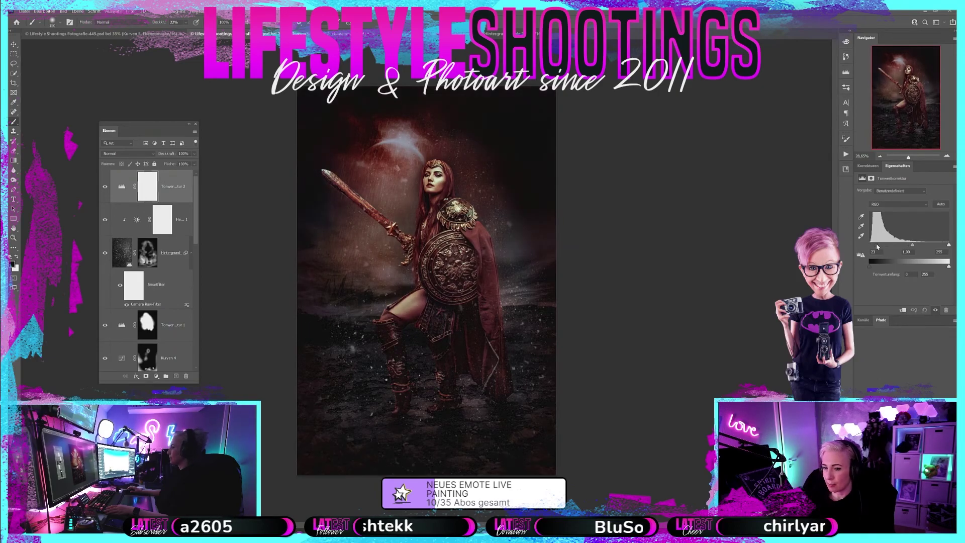
pyautogui.click(153, 195)
pyautogui.hotkey('ctrl', 'i')
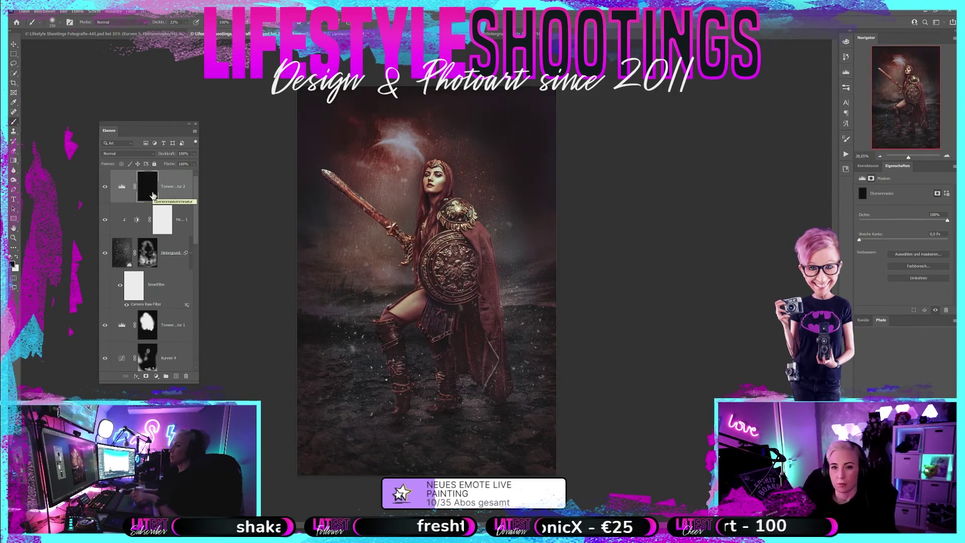
pyautogui.click(16, 257)
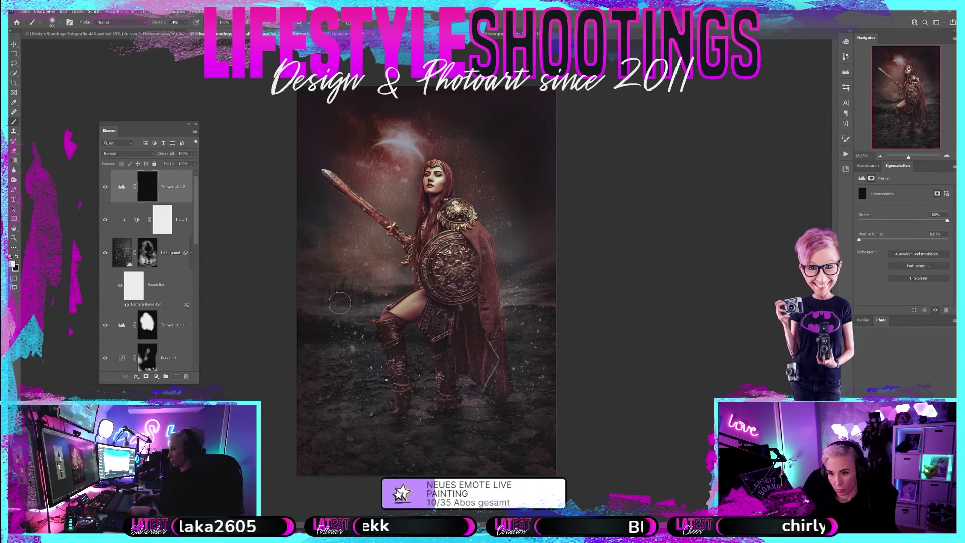
# - Paint the darkening onto the lower-left ground, lower right and above the sword with a 1300–1000 brush
pyautogui.press(']')
pyautogui.press(']')
pyautogui.press(']')
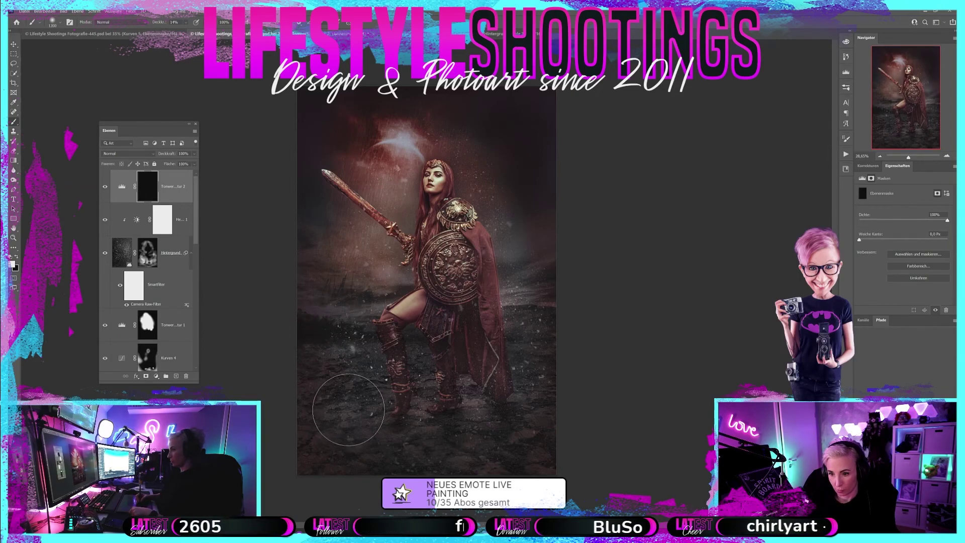
pyautogui.moveTo(348, 410); pyautogui.dragTo(331, 480)
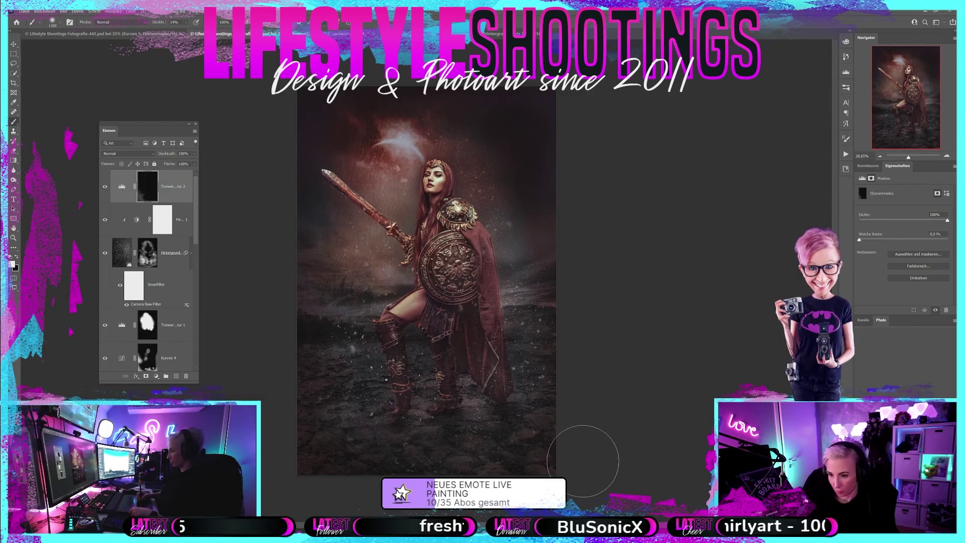
pyautogui.moveTo(565, 308)
pyautogui.mouseDown()
pyautogui.moveTo(517, 310)
pyautogui.moveTo(400, 200)
pyautogui.moveTo(405, 185)
pyautogui.moveTo(465, 155)
pyautogui.moveTo(466, 199)
pyautogui.mouseUp()
pyautogui.press('[')
pyautogui.press('[')
pyautogui.press('[')
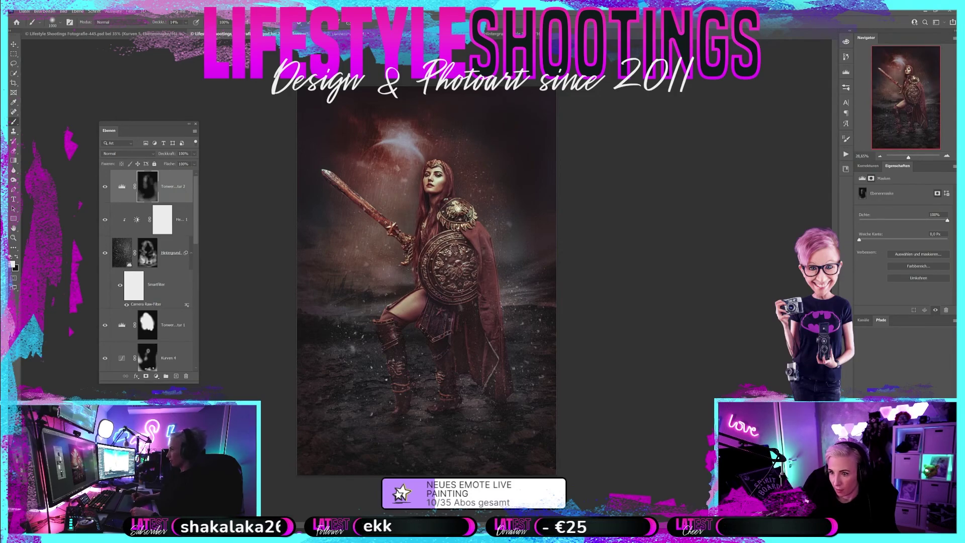
pyautogui.press('[')
pyautogui.press('[')
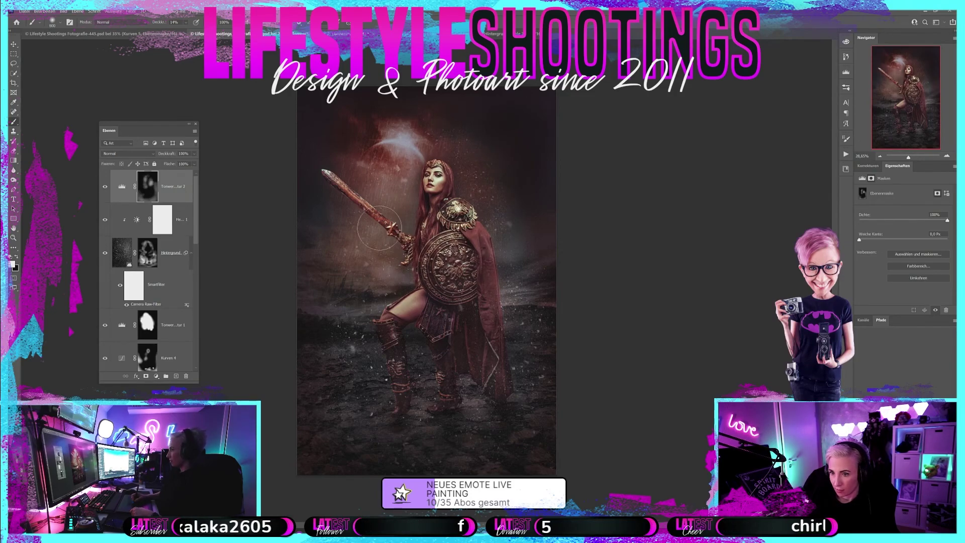
pyautogui.moveTo(352, 213); pyautogui.dragTo(396, 133)
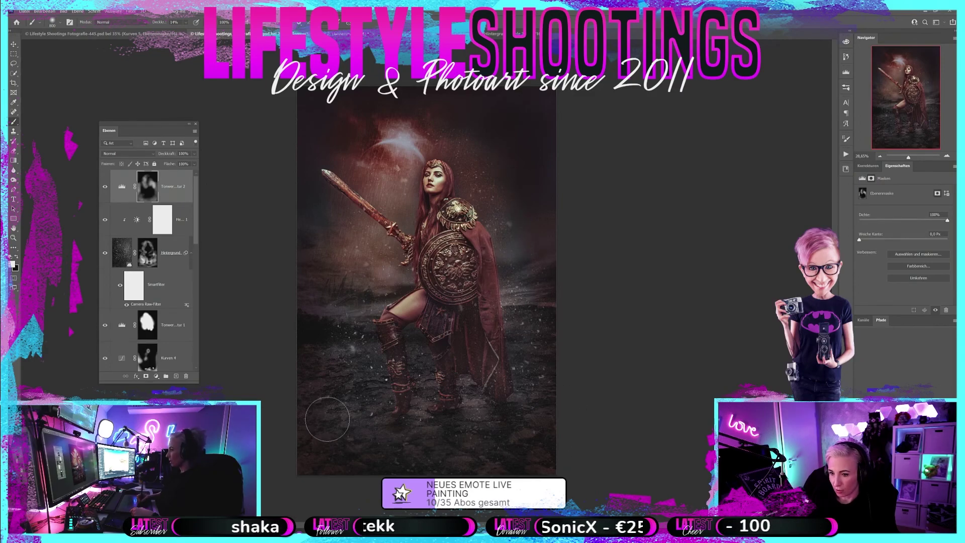
pyautogui.press('[')
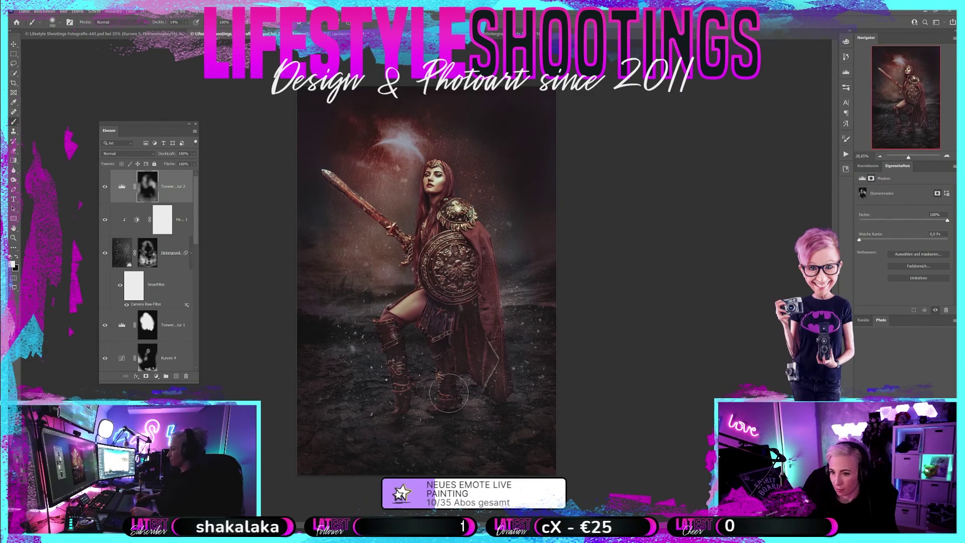
# - Toggle the top adjustment layer repeatedly to compare, enlarging the brush to 1200
pyautogui.click(105, 187)
pyautogui.click(104, 189)
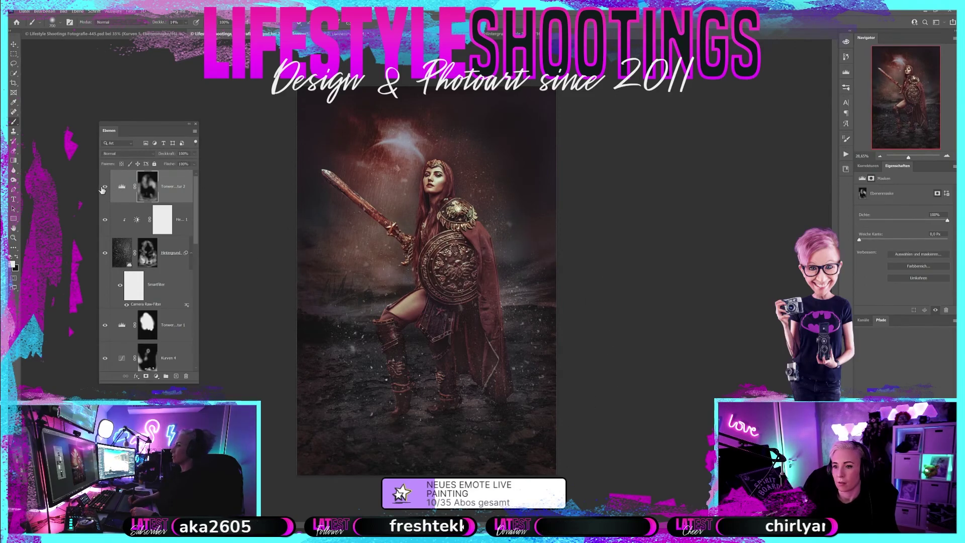
pyautogui.click(102, 189)
pyautogui.click(103, 187)
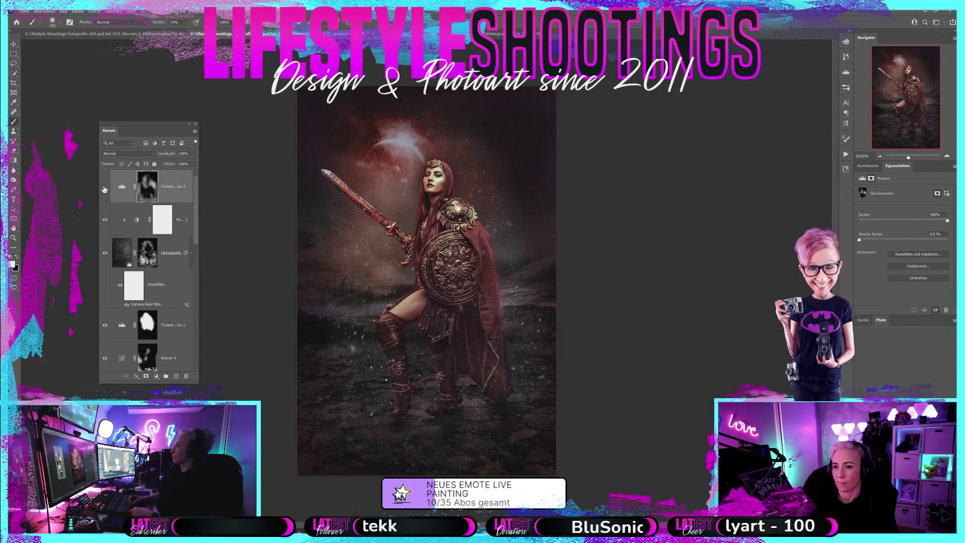
pyautogui.click(104, 189)
pyautogui.click(104, 188)
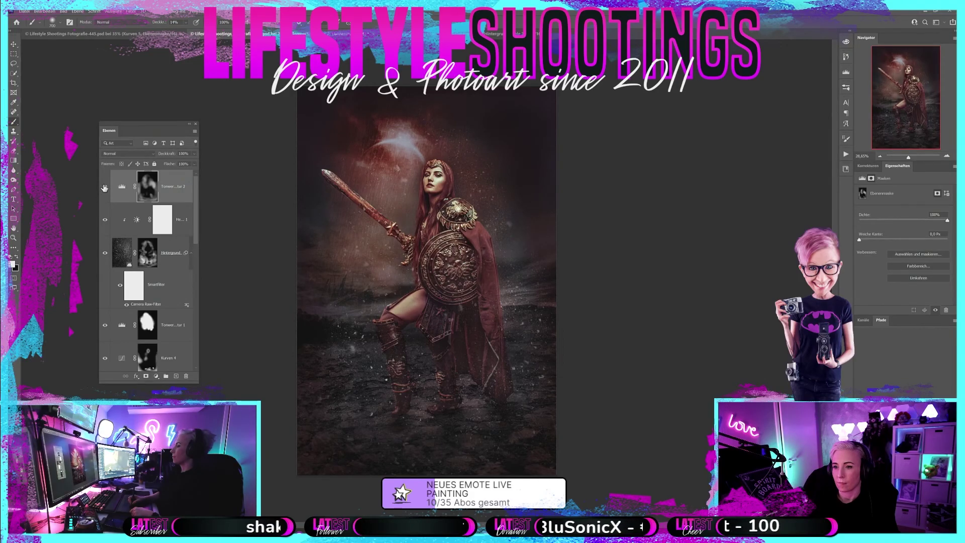
pyautogui.press(']')
pyautogui.press(']')
pyautogui.press(']')
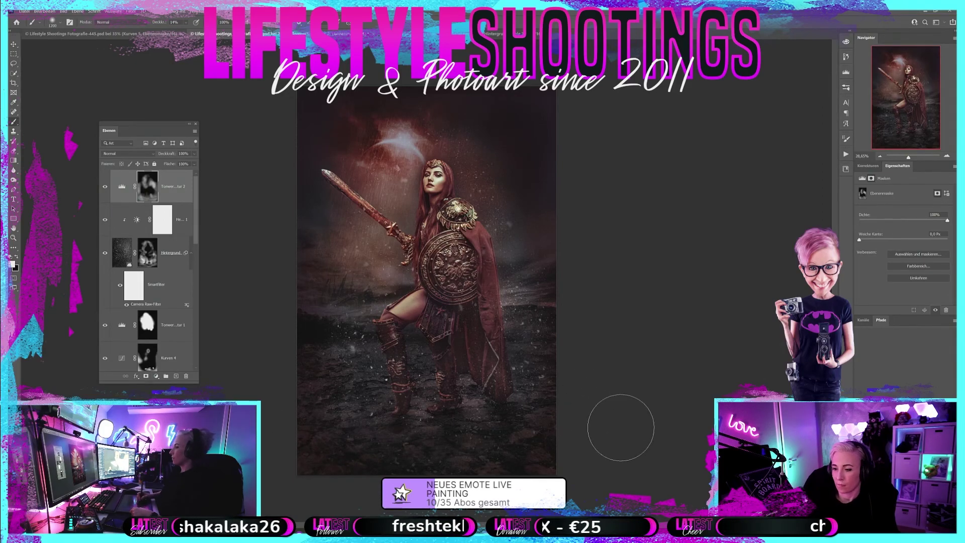
pyautogui.click(104, 187)
pyautogui.click(104, 187)
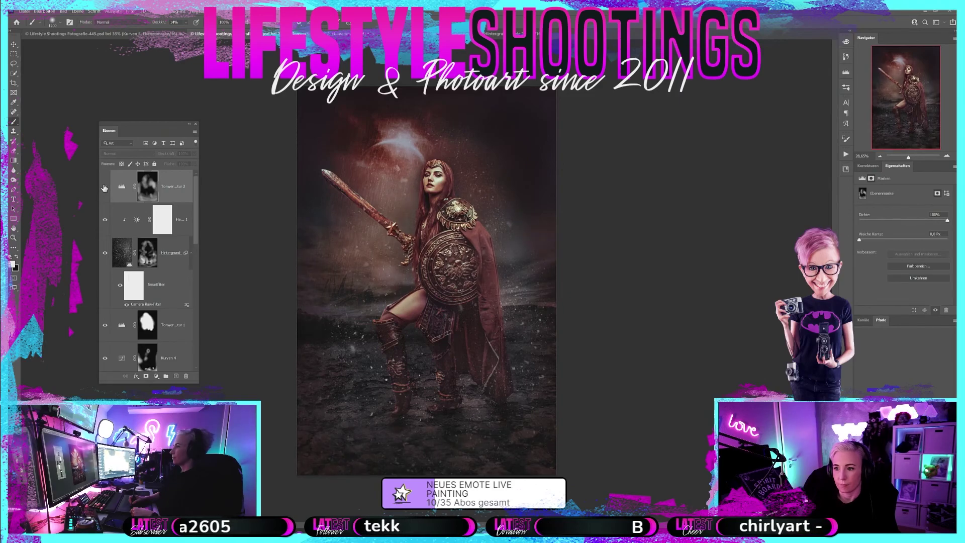
pyautogui.click(104, 188)
# - Switch to black at higher opacity with a 600 brush and check the shield area
pyautogui.click(15, 258)
pyautogui.press('5')
pyautogui.press('4')
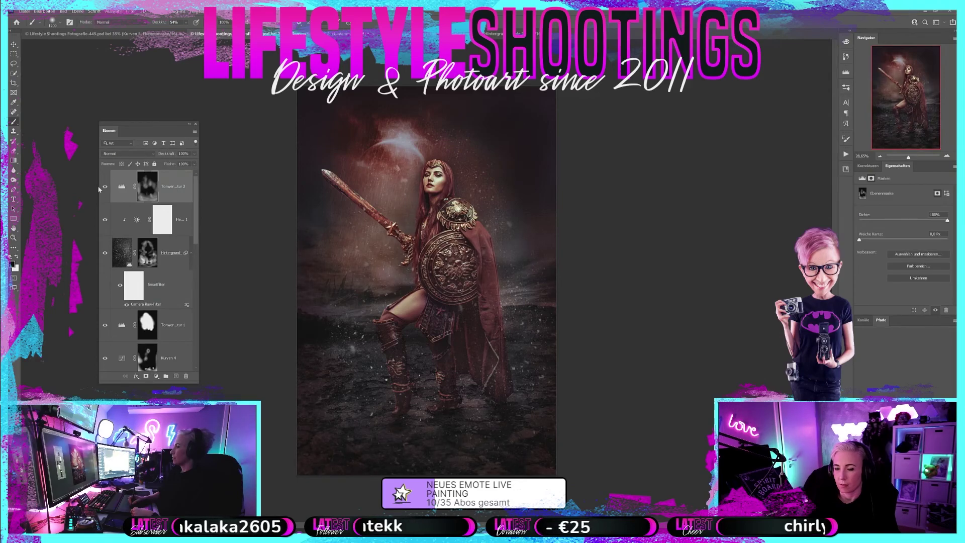
pyautogui.press('[')
pyautogui.press('[')
pyautogui.press('[')
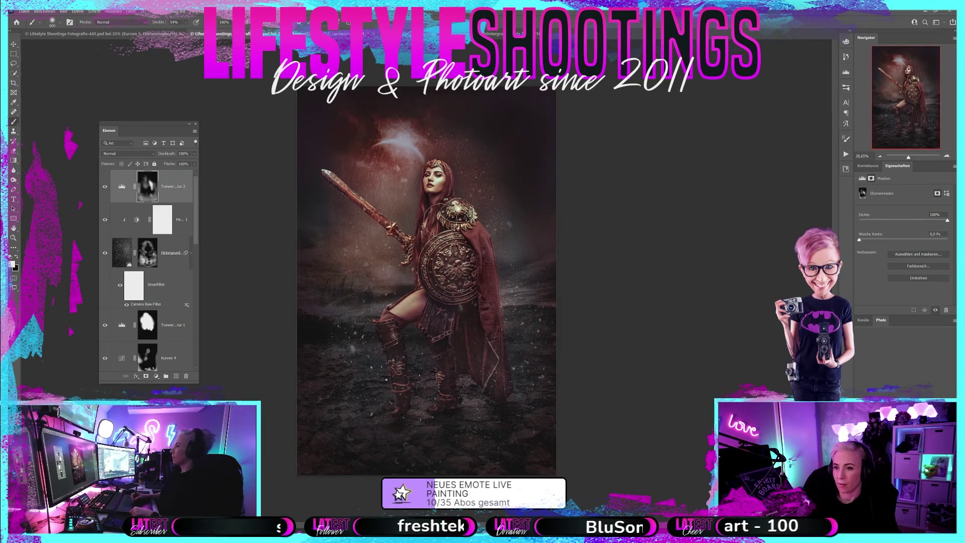
pyautogui.click(105, 187)
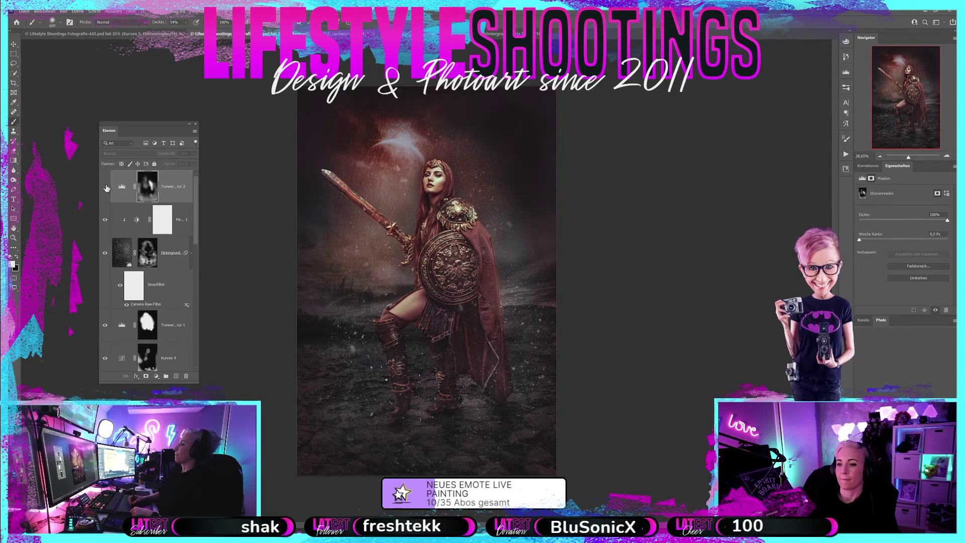
pyautogui.click(105, 186)
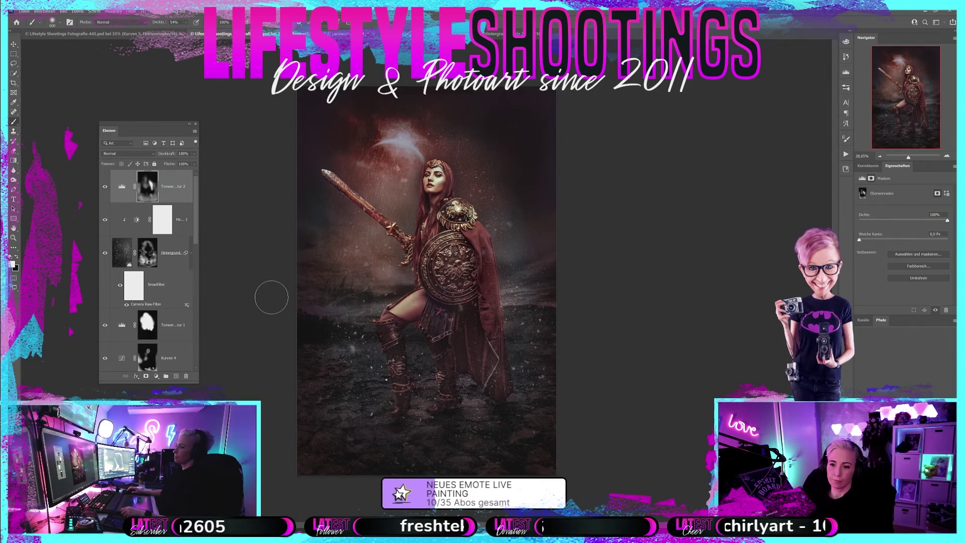
# - Scroll the Layers panel and toggle the Kurven 3 layer to see its effect
pyautogui.scroll(-2, 197, 258)
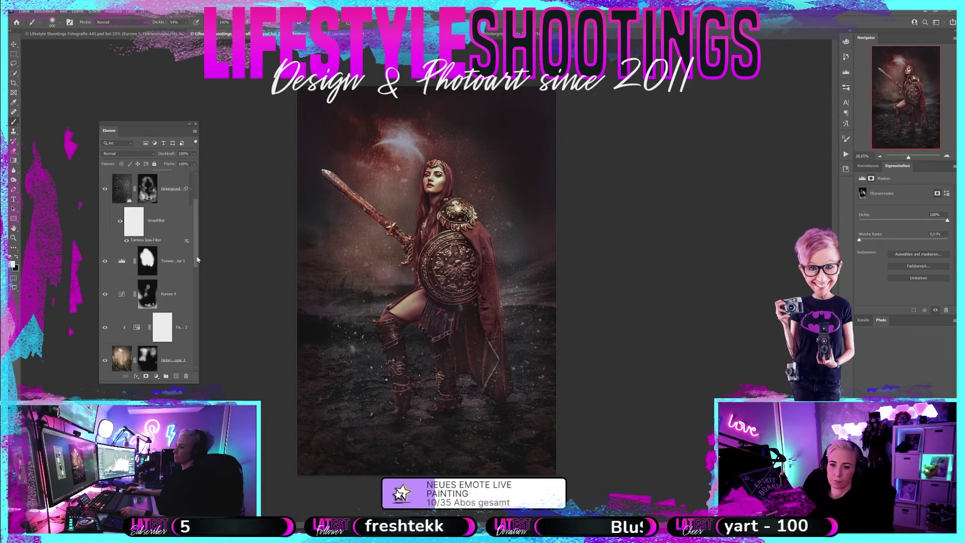
pyautogui.scroll(-4, 204, 299)
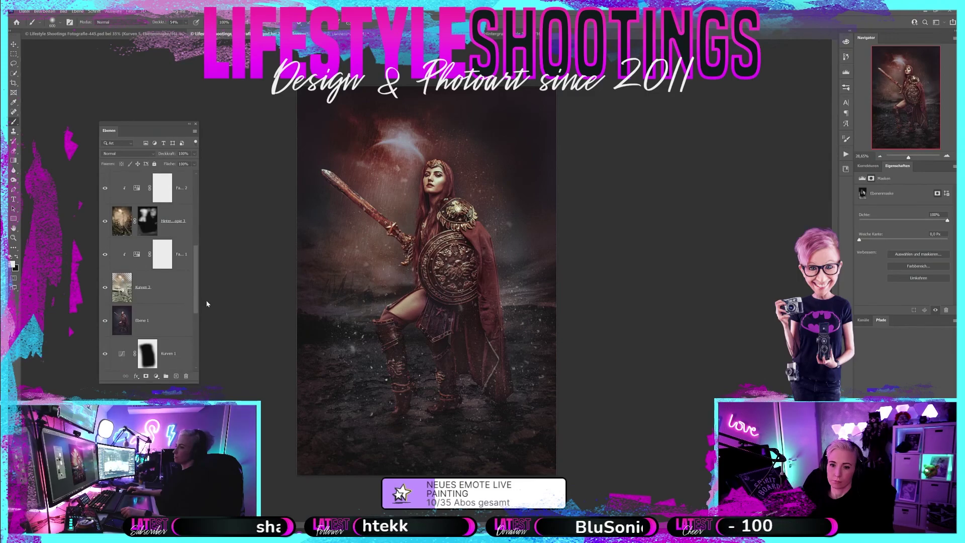
pyautogui.moveTo(206, 300)
pyautogui.mouseDown()
pyautogui.moveTo(208, 229)
pyautogui.moveTo(206, 310)
pyautogui.mouseUp()
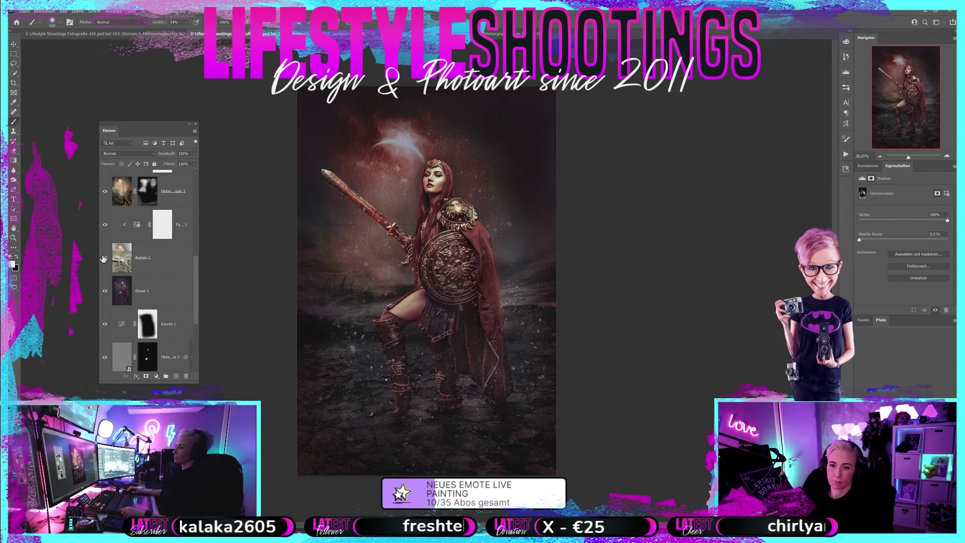
pyautogui.click(106, 260)
pyautogui.click(105, 258)
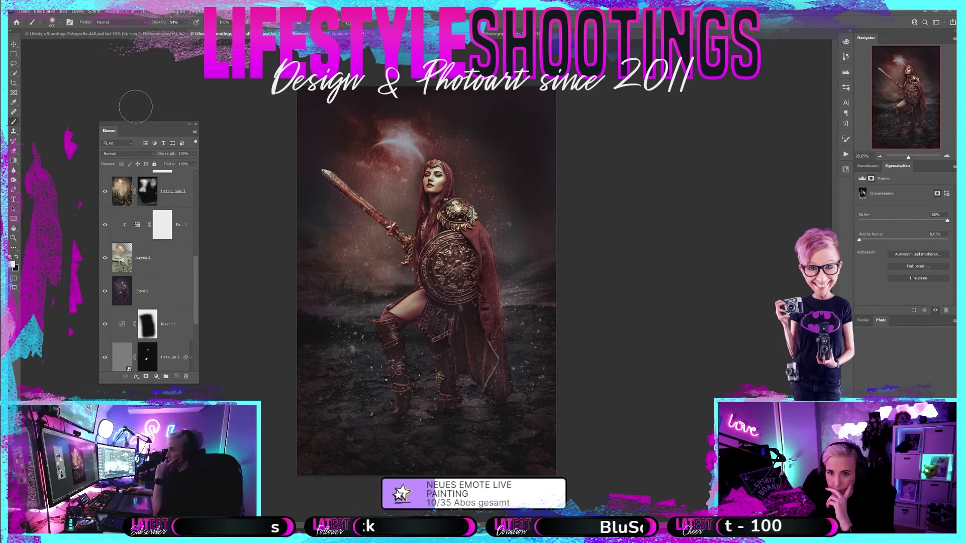
# - Save the composite with File > Save and zoom out to view the whole image
pyautogui.click(23, 11)
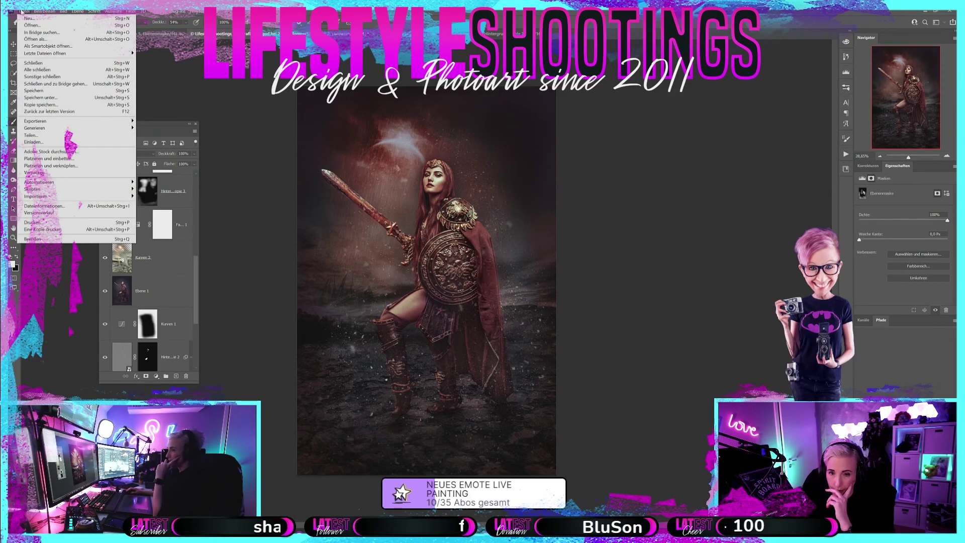
pyautogui.click(69, 90)
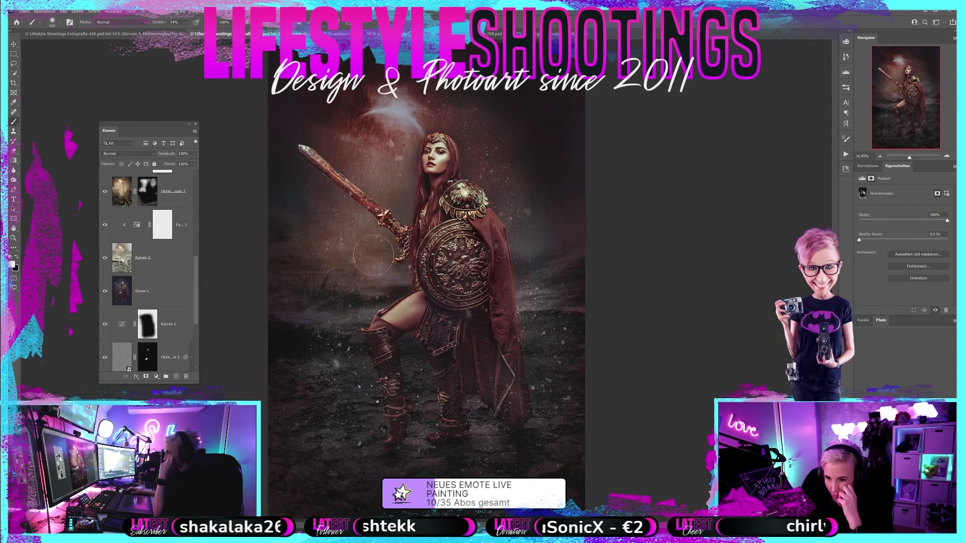
pyautogui.moveTo(908, 158); pyautogui.dragTo(909, 157)
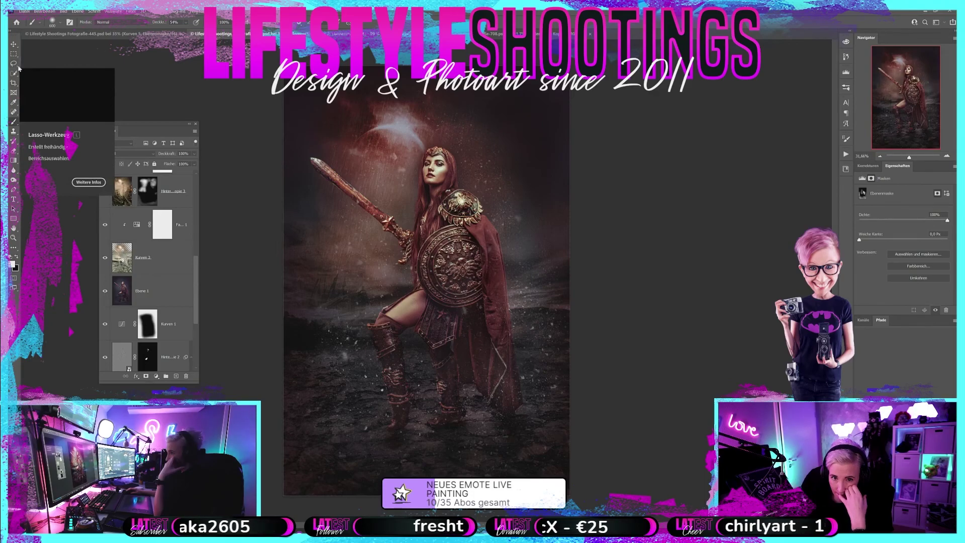
pyautogui.click(17, 57)
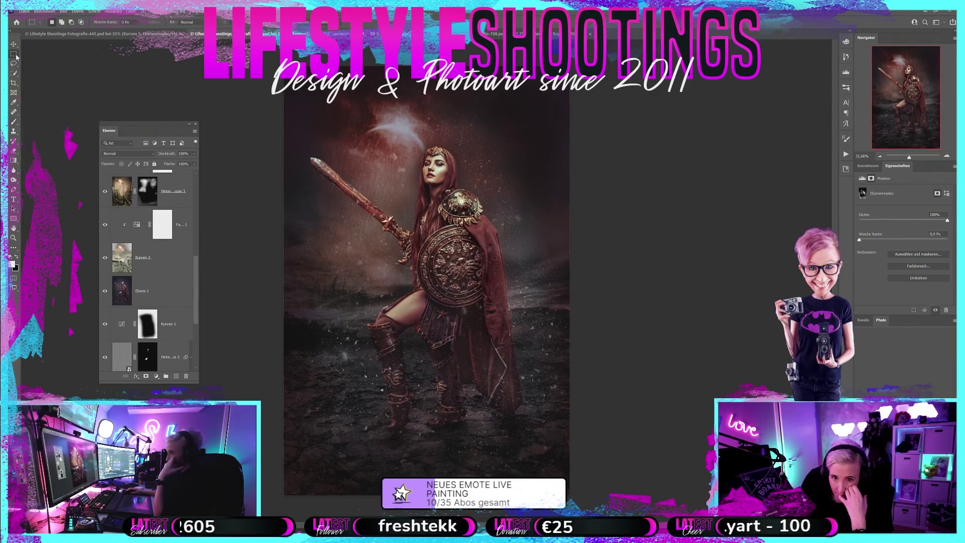
# - Draw a wide elliptical selection across the warrior's middle and legs
pyautogui.rightClick(16, 55)
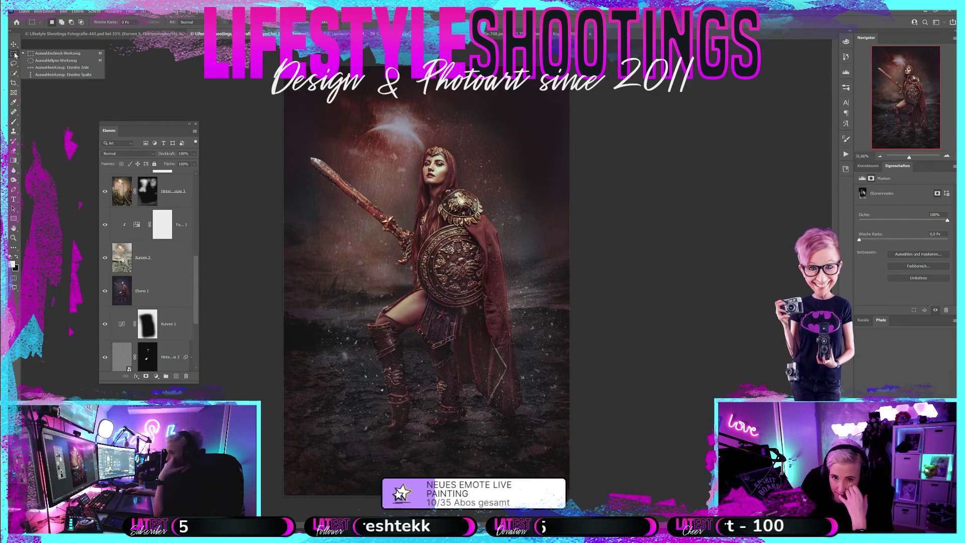
pyautogui.click(48, 61)
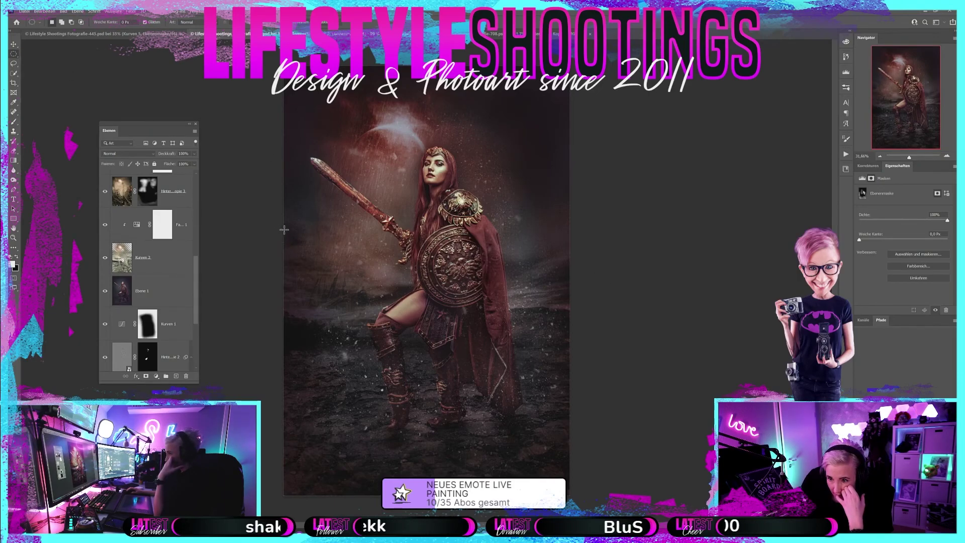
pyautogui.moveTo(283, 233); pyautogui.dragTo(559, 397)
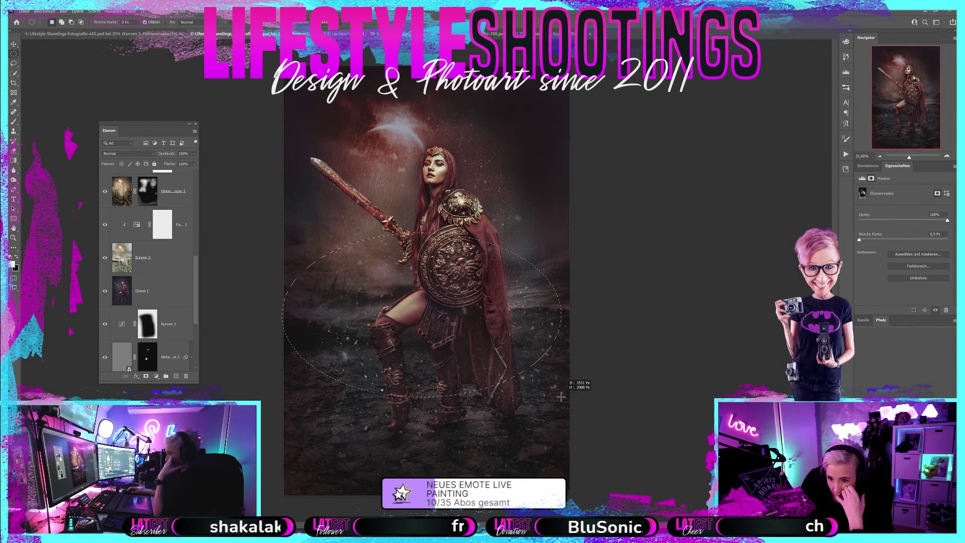
pyautogui.moveTo(258, 229); pyautogui.dragTo(605, 399)
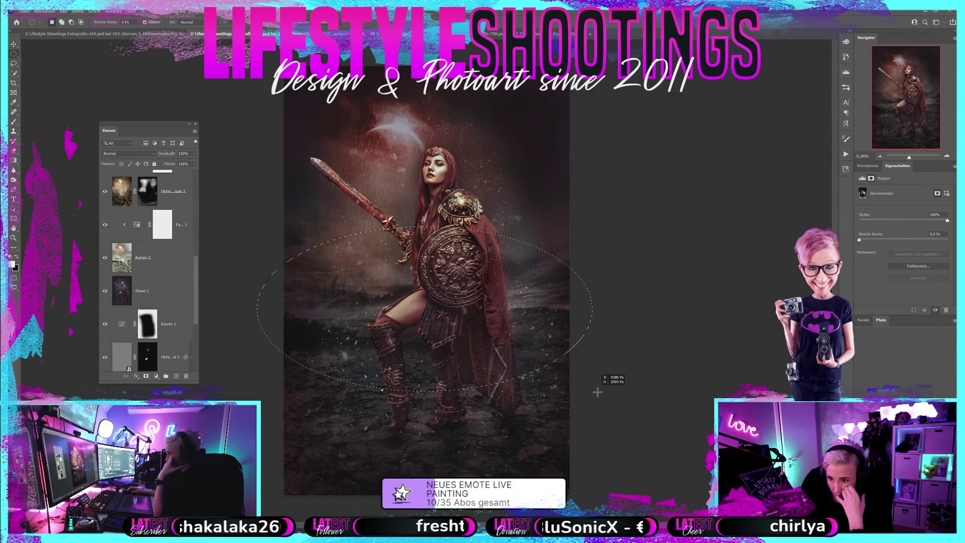
pyautogui.moveTo(605, 400); pyautogui.dragTo(594, 389)
# - Feather the selection by 300 px and select the Kurven 3 layer
pyautogui.click(113, 10)
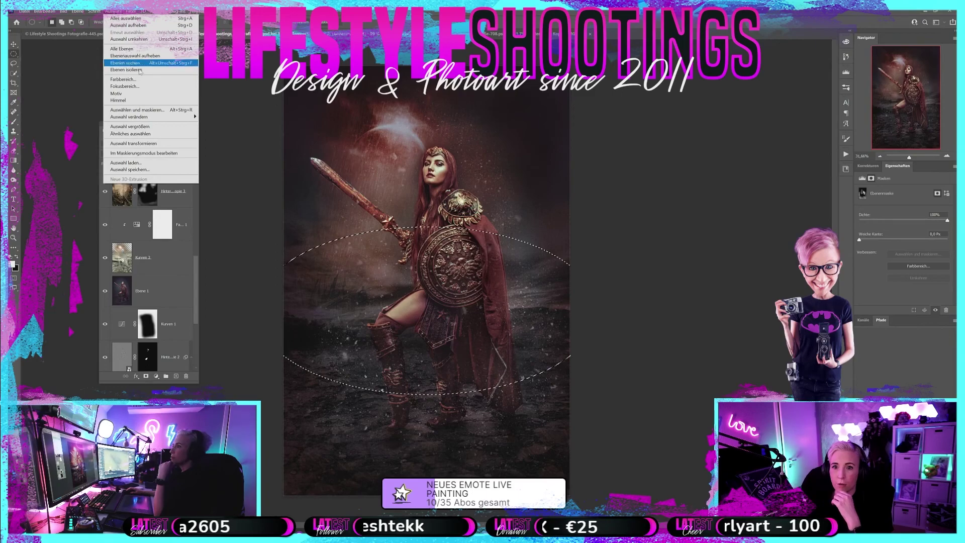
pyautogui.moveTo(130, 117)
pyautogui.click(221, 145)
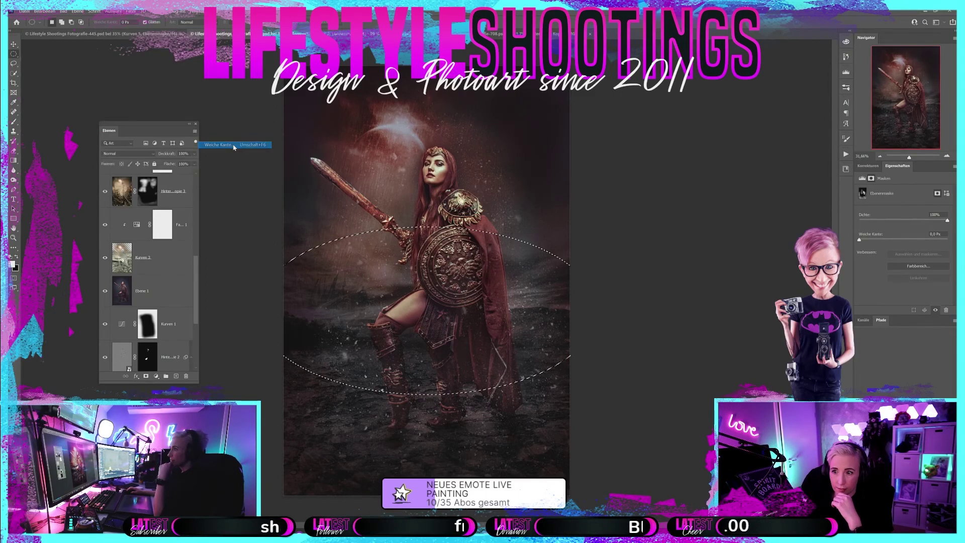
pyautogui.write('300')
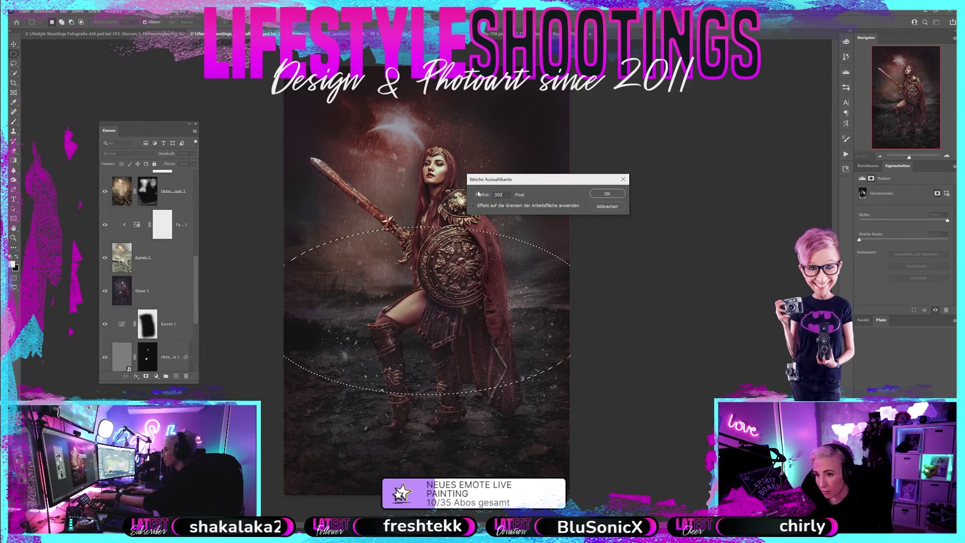
pyautogui.click(607, 193)
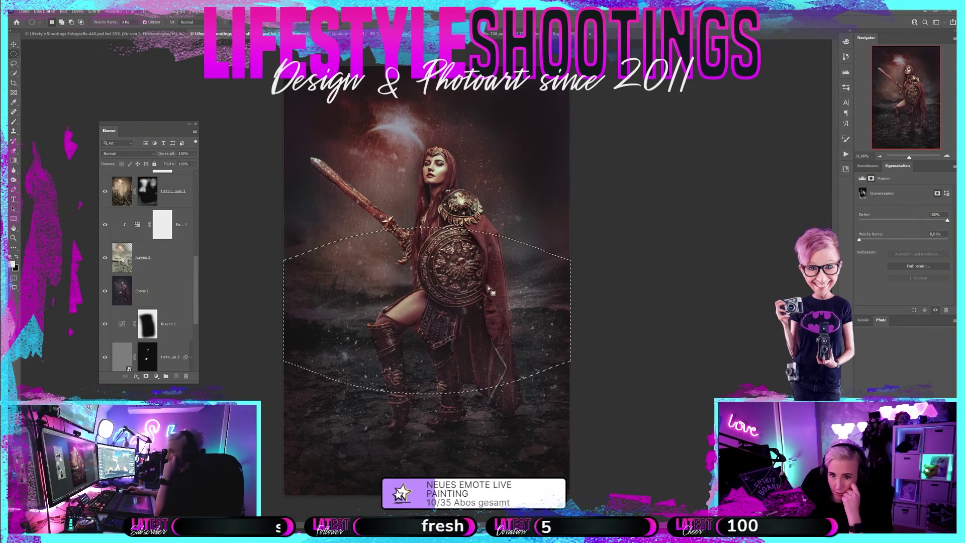
pyautogui.click(122, 259)
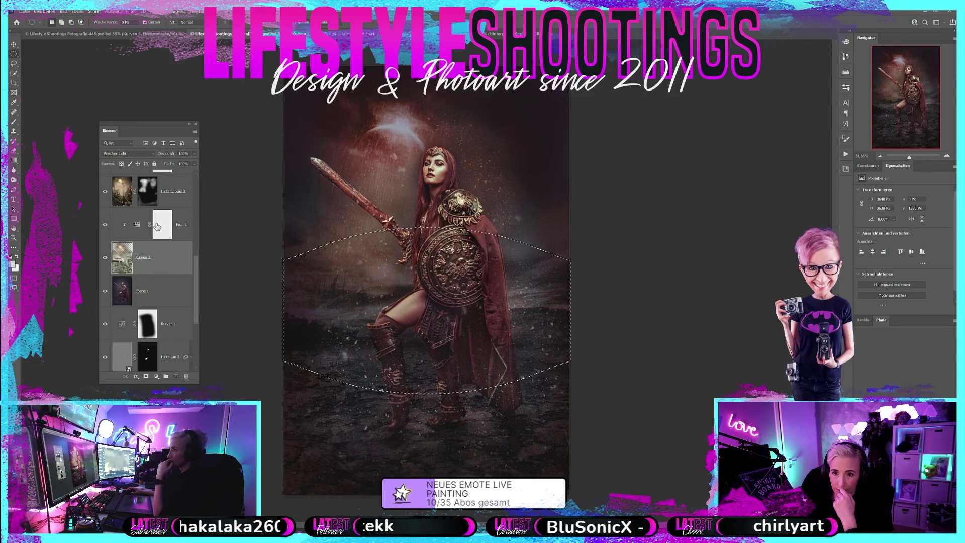
# - Apply a Gaussian Blur with an 8 px radius to the selected middle band
pyautogui.scroll(1, 157, 226)
pyautogui.scroll(1, 158, 226)
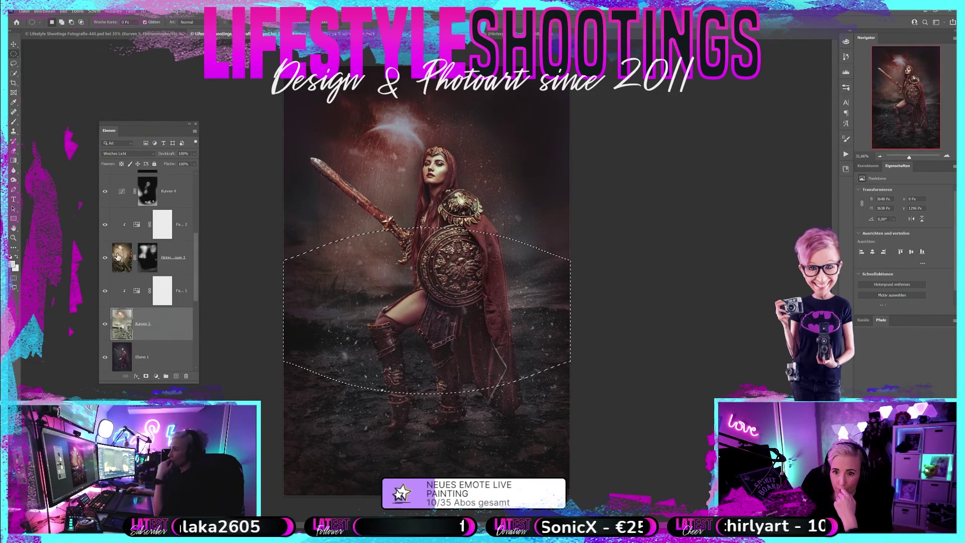
pyautogui.scroll(-1, 156, 271)
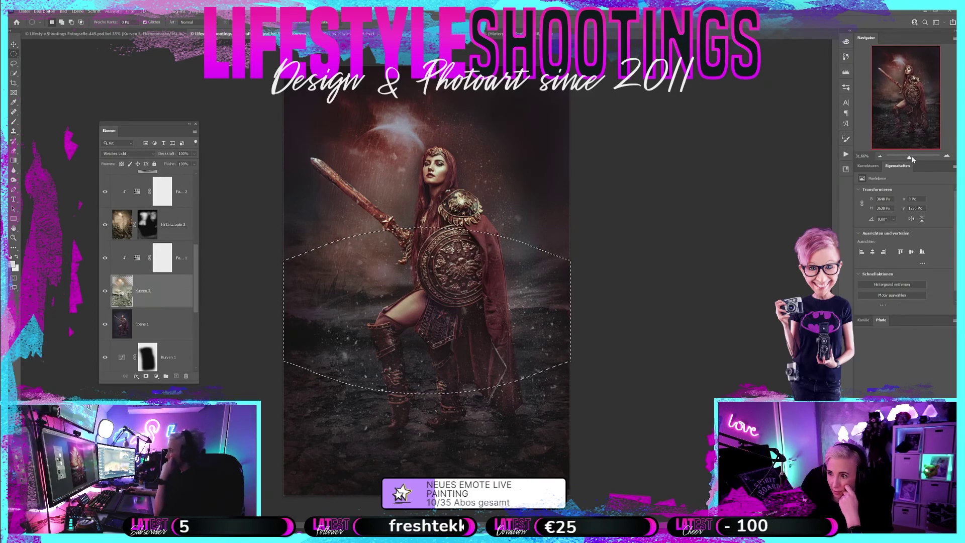
pyautogui.moveTo(911, 159); pyautogui.dragTo(916, 158)
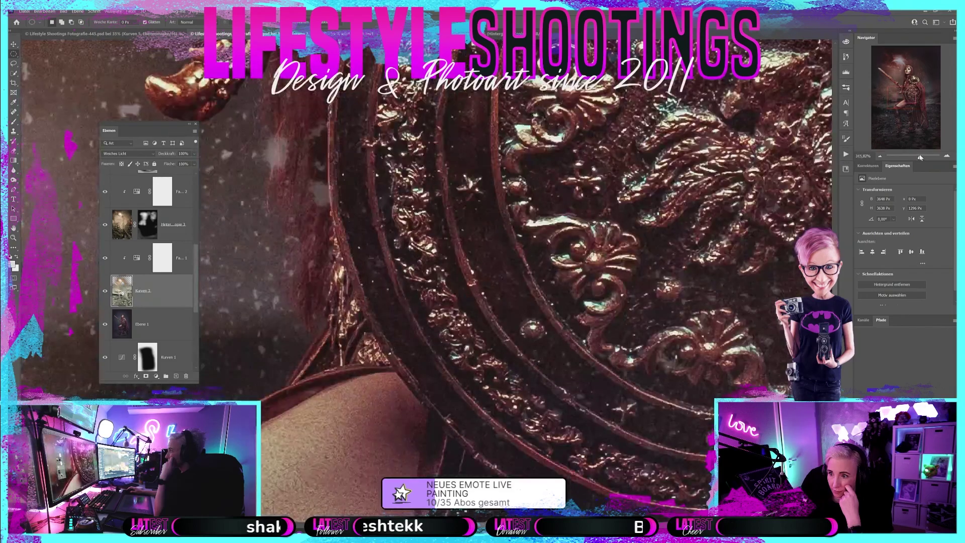
pyautogui.moveTo(919, 157); pyautogui.dragTo(910, 158)
pyautogui.moveTo(901, 101); pyautogui.dragTo(899, 105)
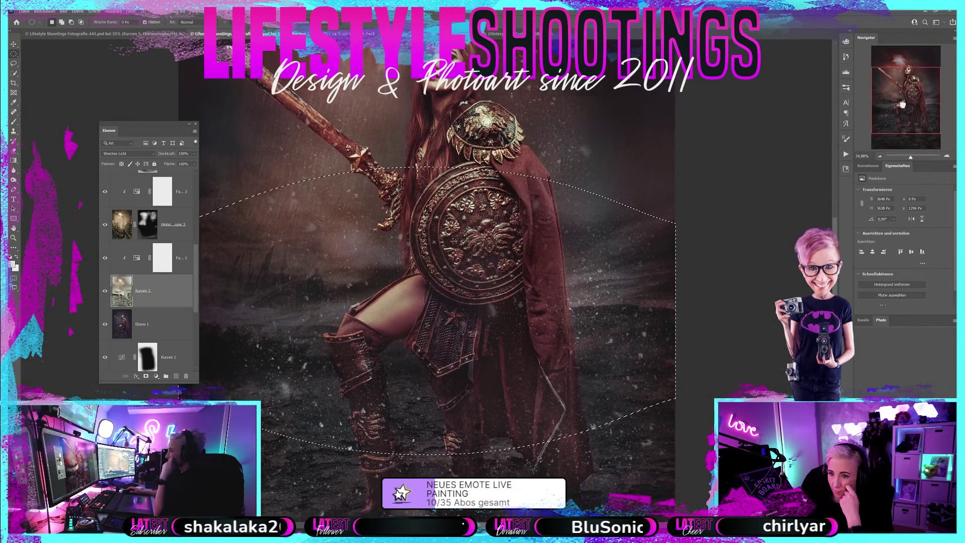
pyautogui.click(131, 11)
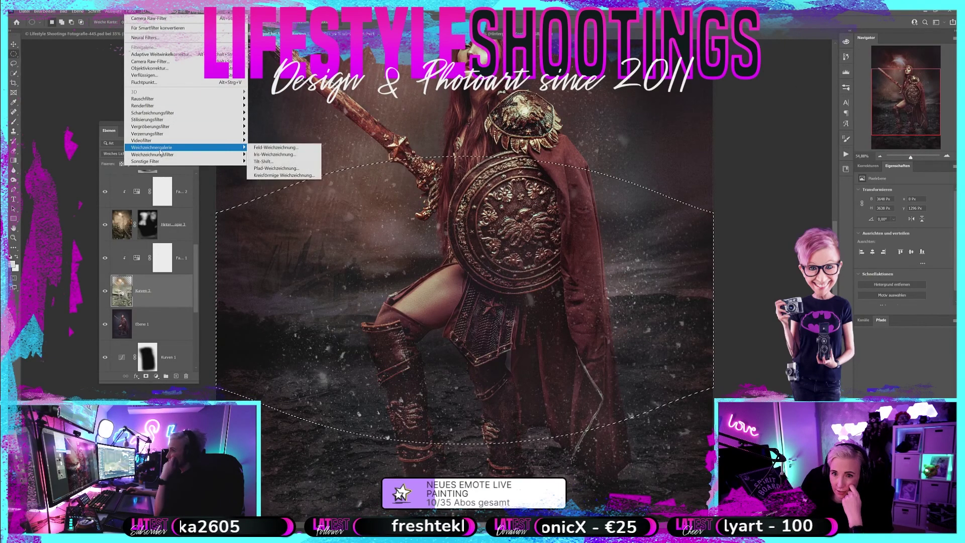
pyautogui.moveTo(153, 154)
pyautogui.click(278, 182)
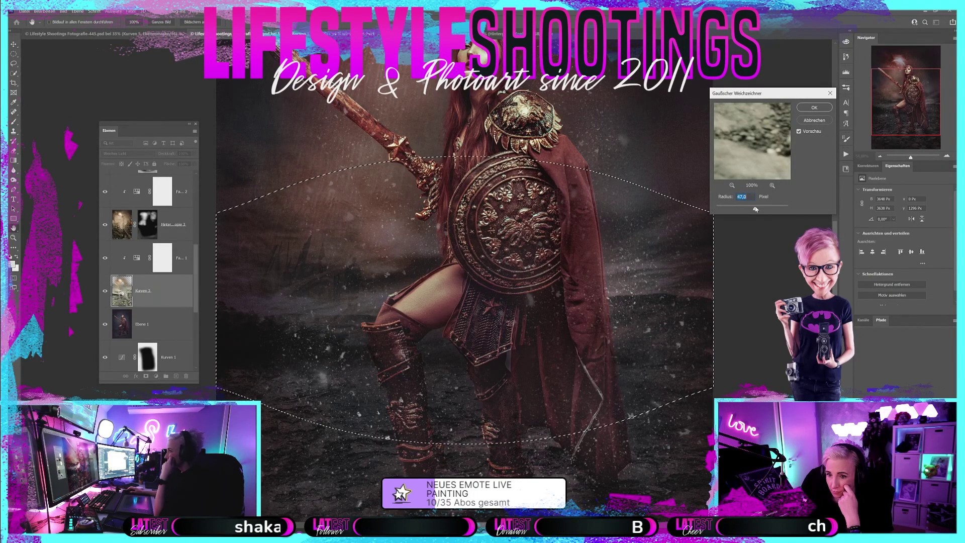
pyautogui.moveTo(749, 209); pyautogui.dragTo(716, 208)
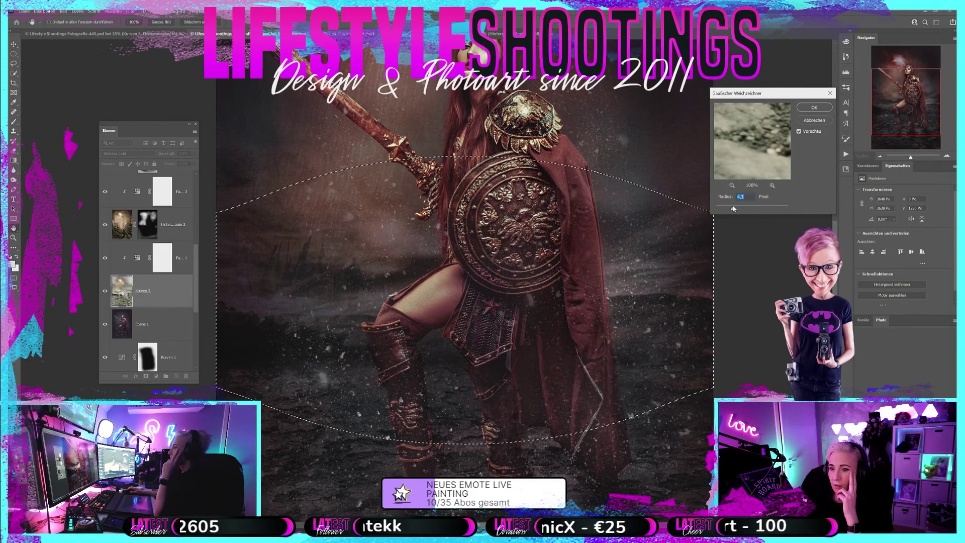
pyautogui.click(750, 207)
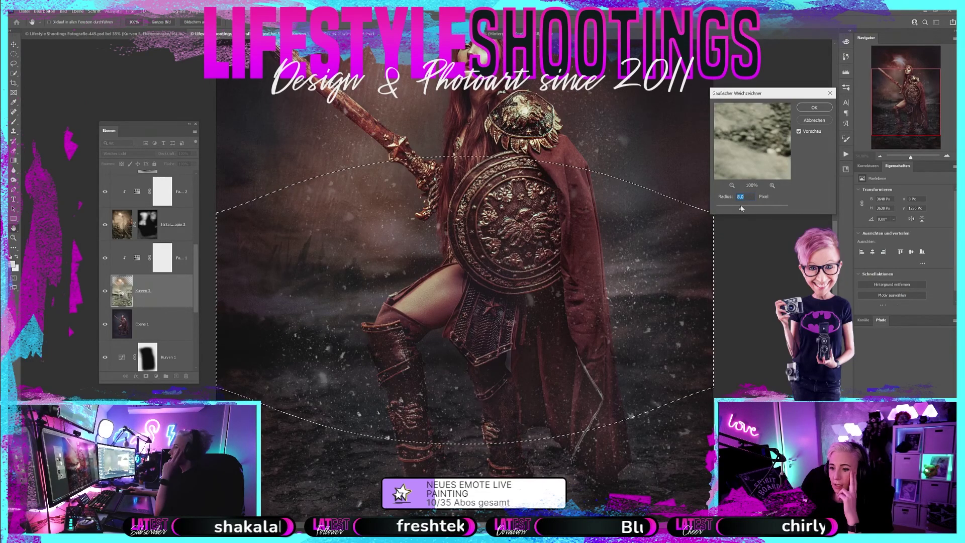
pyautogui.click(815, 107)
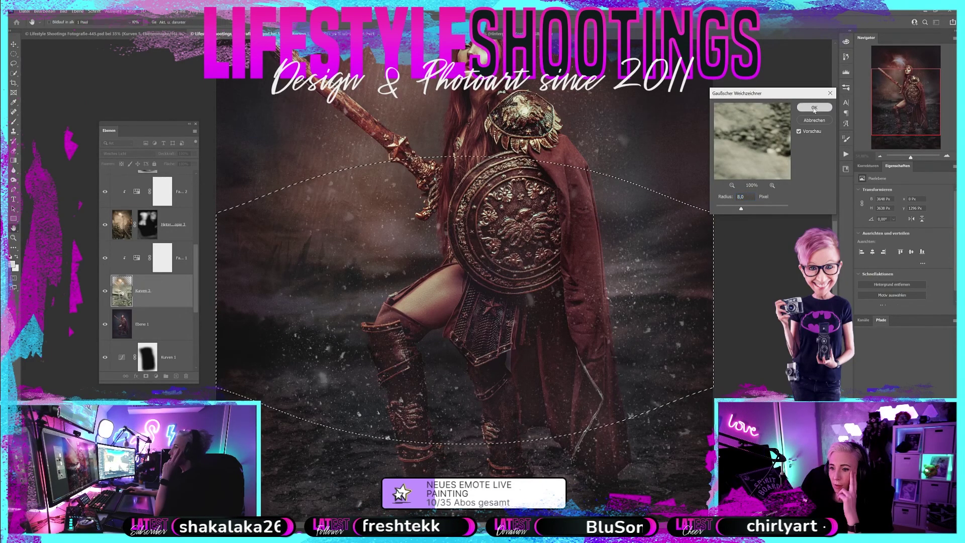
# - Show the background copy layer, make Kurven 3 active again, and zoom to fit
pyautogui.click(105, 224)
pyautogui.click(131, 11)
pyautogui.click(131, 11)
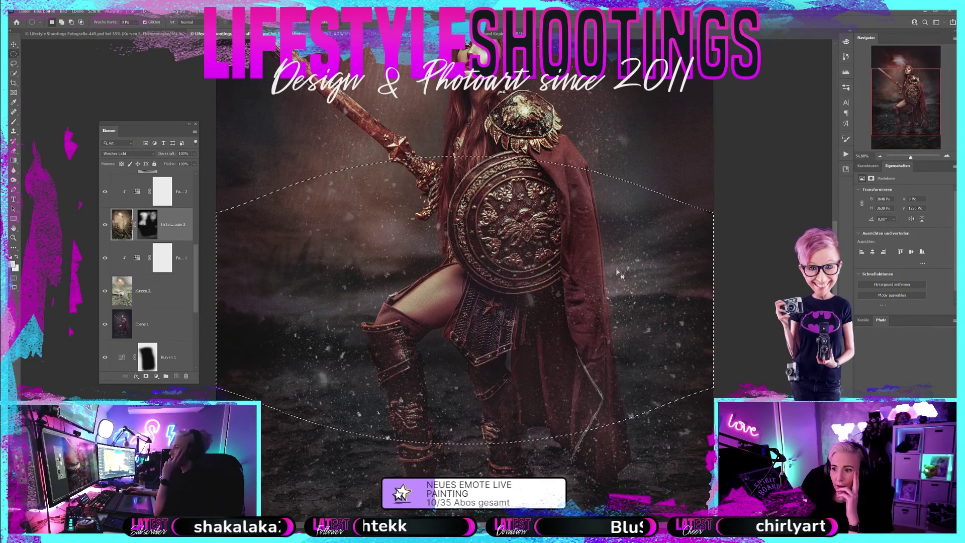
pyautogui.click(135, 304)
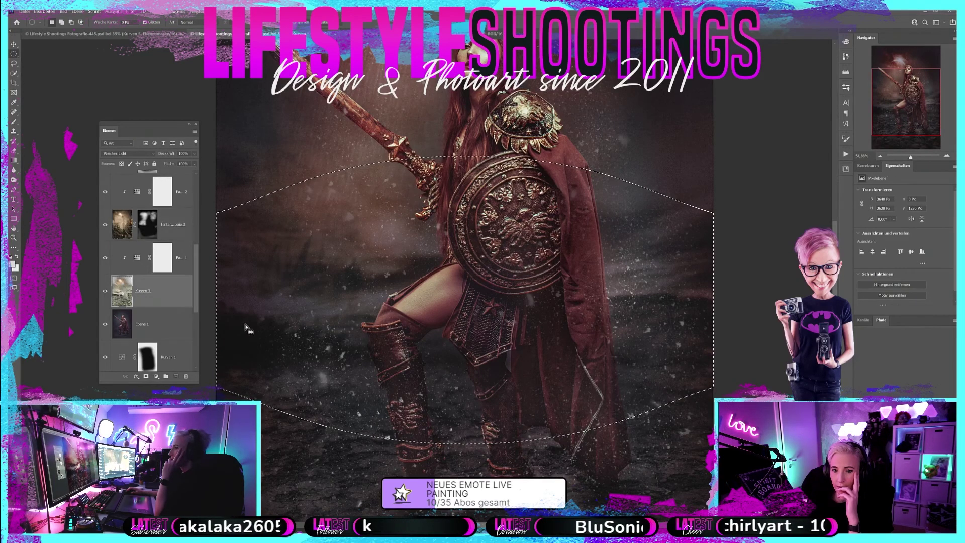
pyautogui.click(130, 11)
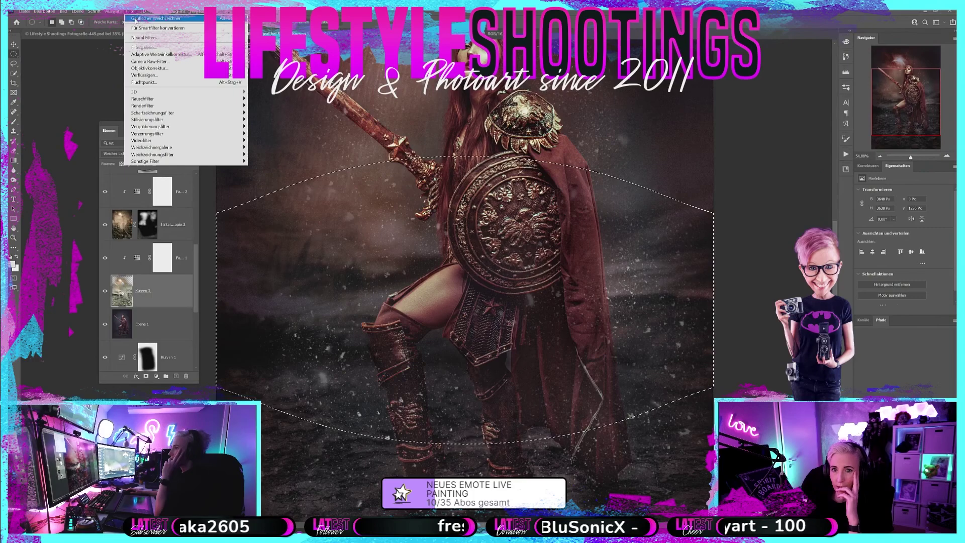
pyautogui.click(151, 18)
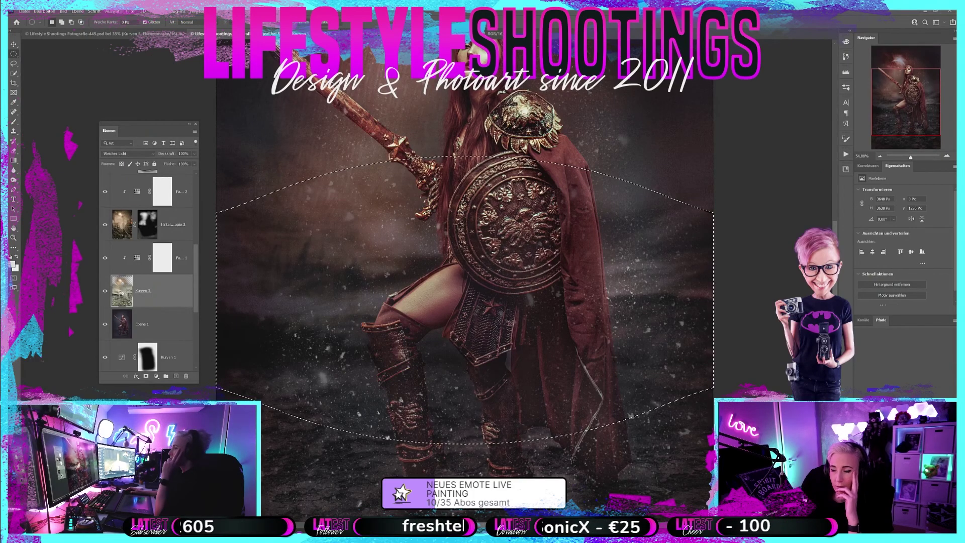
pyautogui.moveTo(910, 156); pyautogui.dragTo(910, 157)
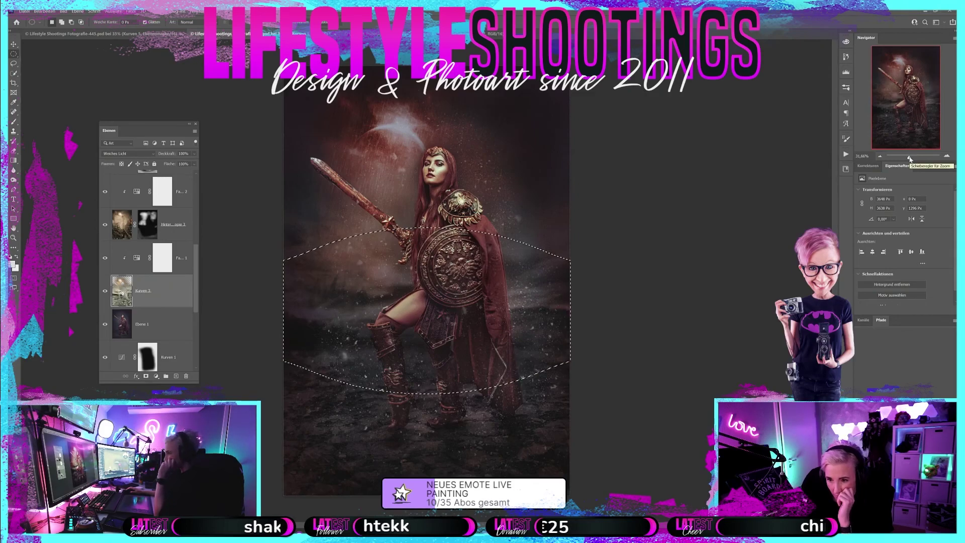
# - Deselect the band and lasso the bottom foreground strip of ground
pyautogui.click(132, 11)
pyautogui.press('Escape')
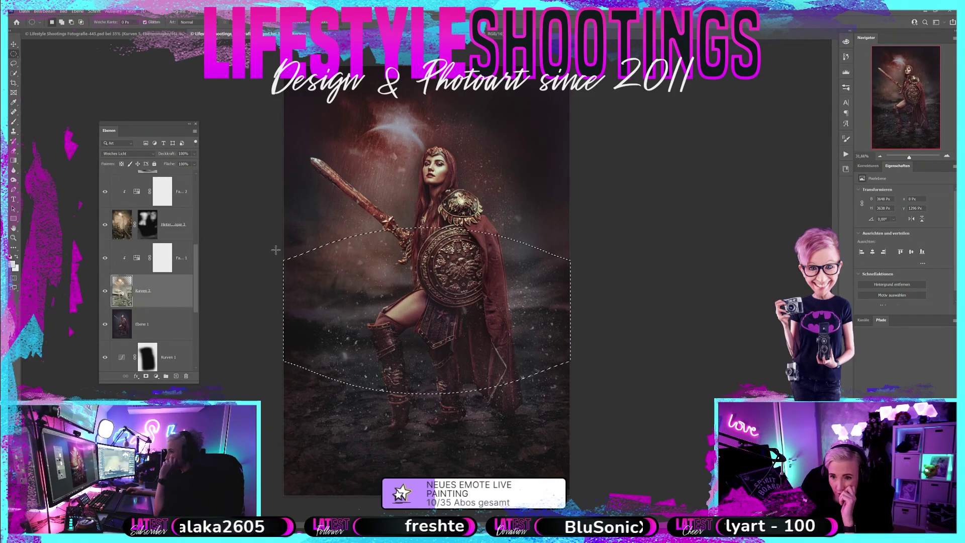
pyautogui.hotkey('ctrl', 'd')
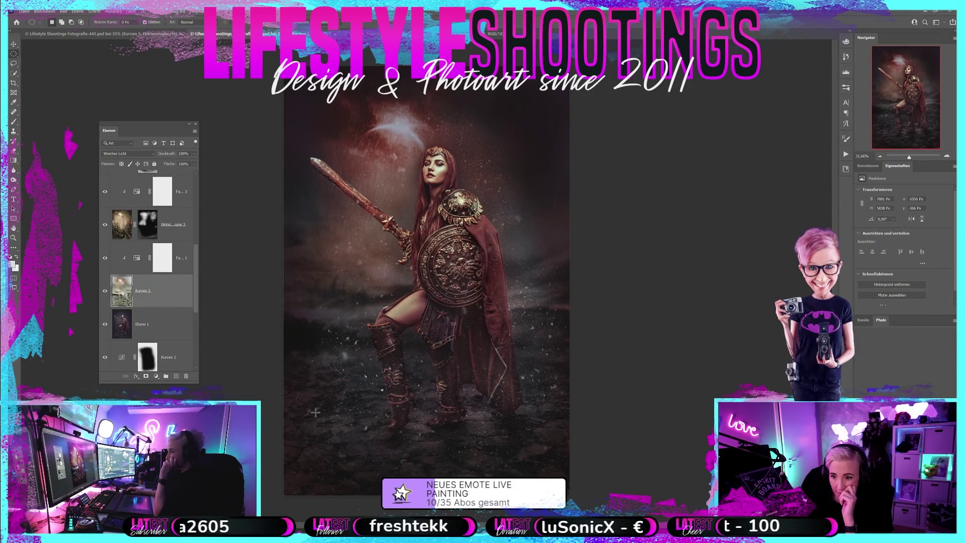
pyautogui.click(14, 64)
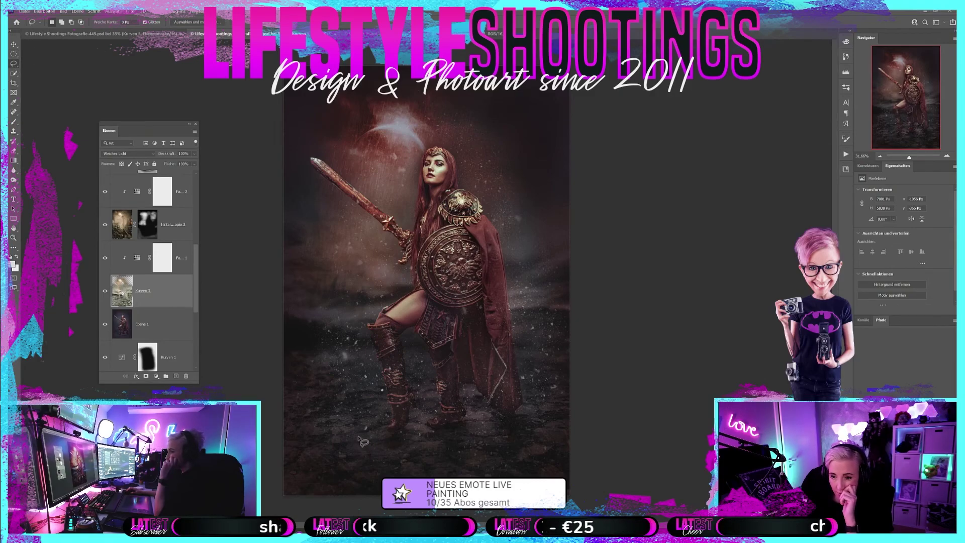
pyautogui.moveTo(359, 453); pyautogui.dragTo(365, 494)
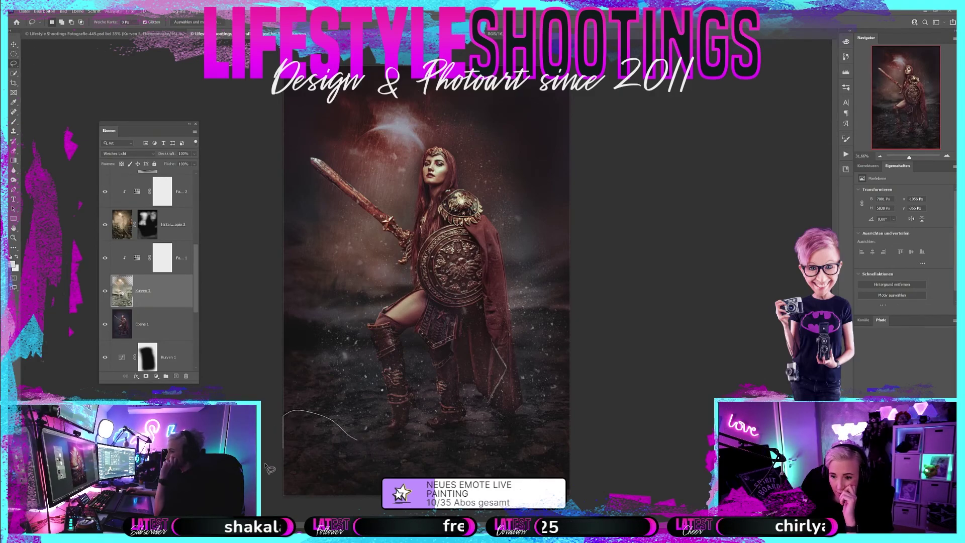
pyautogui.press('Escape')
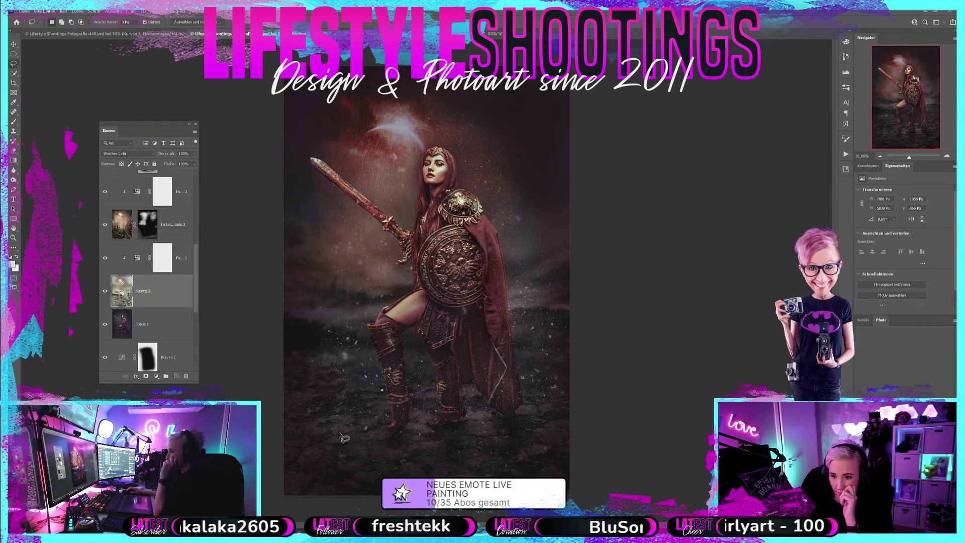
pyautogui.moveTo(339, 444); pyautogui.dragTo(266, 501)
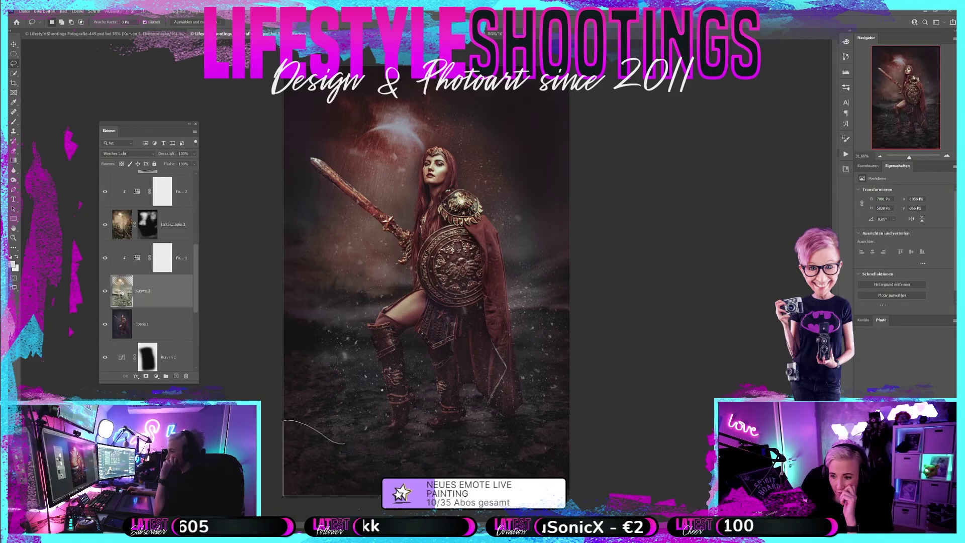
pyautogui.moveTo(627, 473); pyautogui.dragTo(345, 446)
# - Feather the strip by 200 px and reapply the last Gaussian Blur to it
pyautogui.click(113, 11)
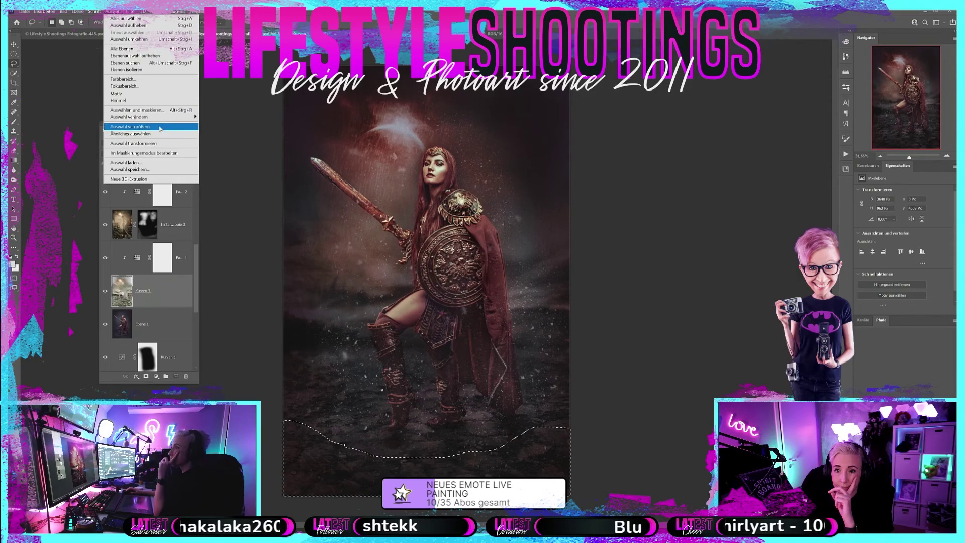
pyautogui.moveTo(130, 116)
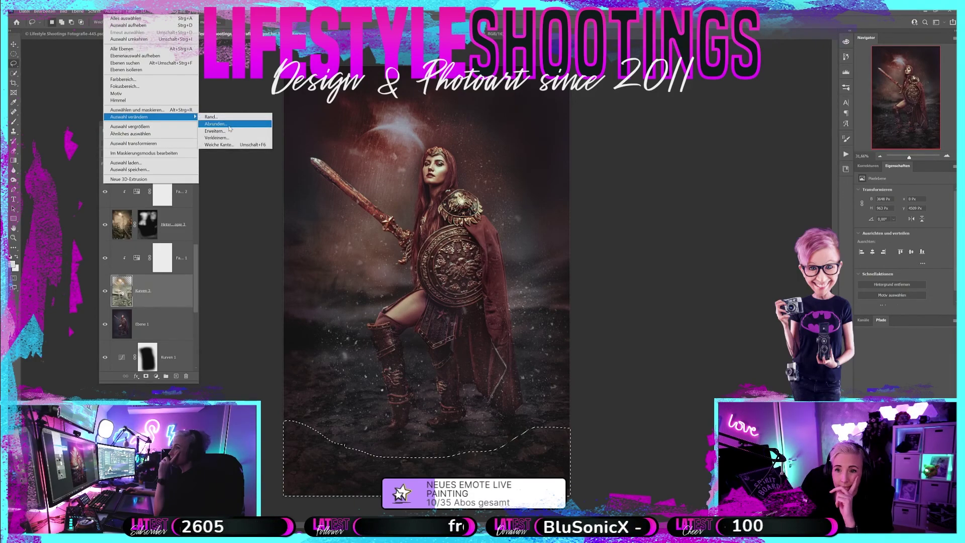
pyautogui.click(221, 145)
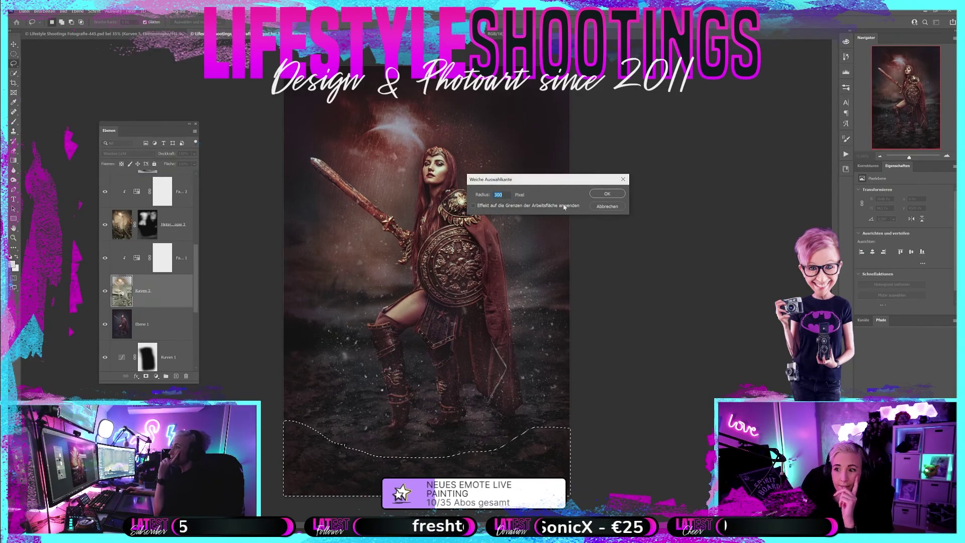
pyautogui.write('200')
pyautogui.click(607, 194)
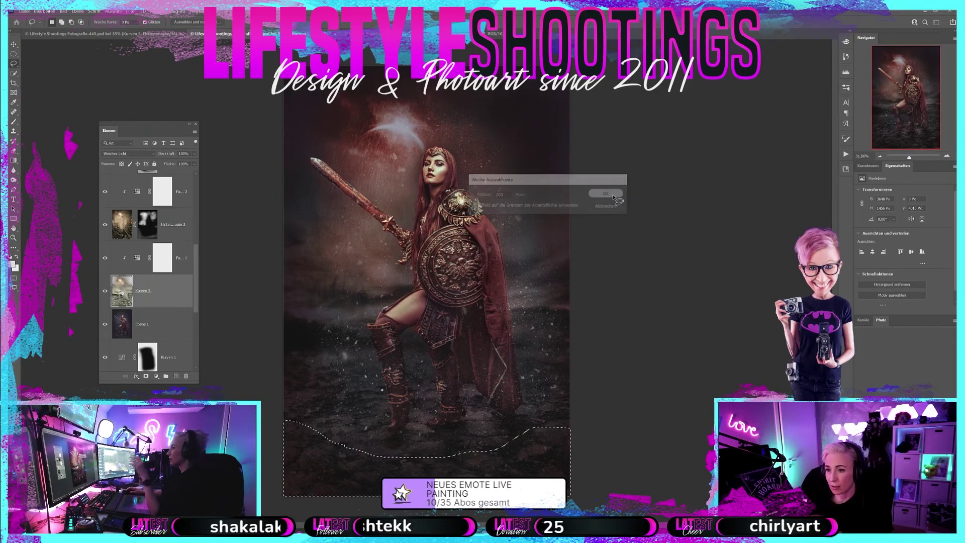
pyautogui.click(130, 11)
pyautogui.click(137, 19)
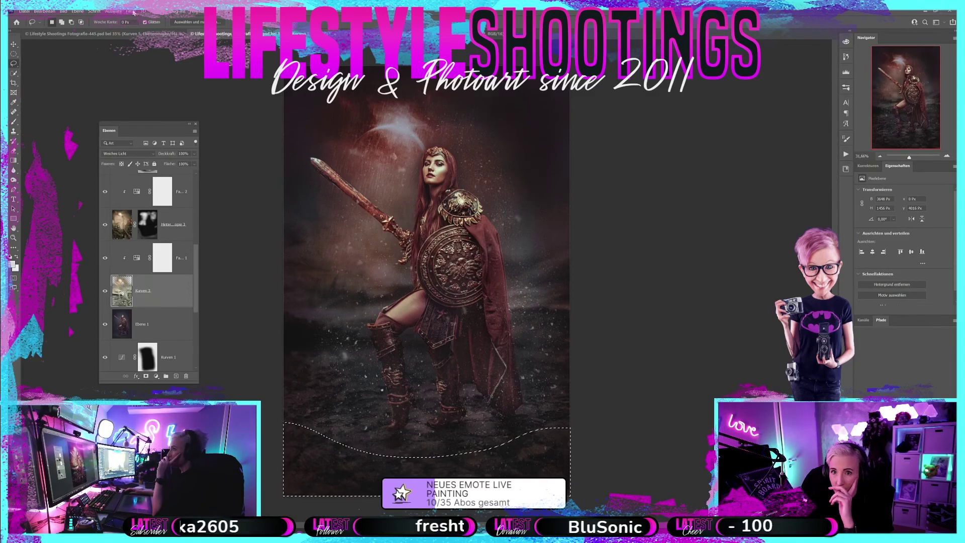
pyautogui.click(131, 11)
pyautogui.press('Escape')
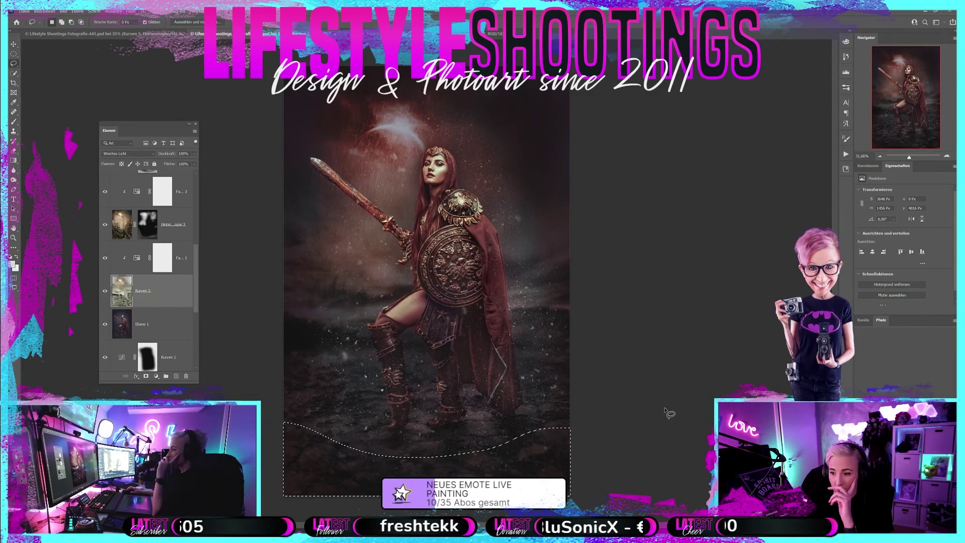
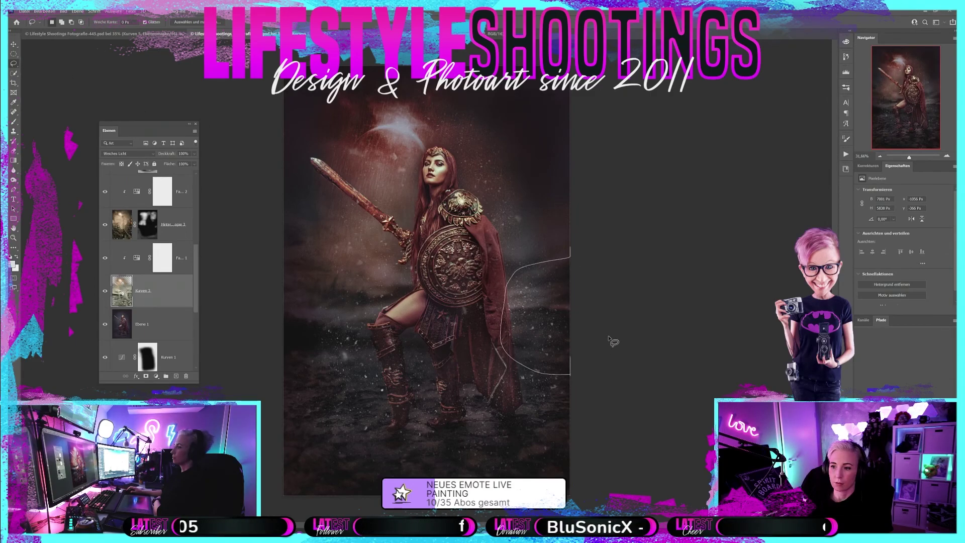
# - Select the area along the warrior's right side, feather it by 200 px, then deselect
pyautogui.moveTo(573, 377); pyautogui.dragTo(610, 332)
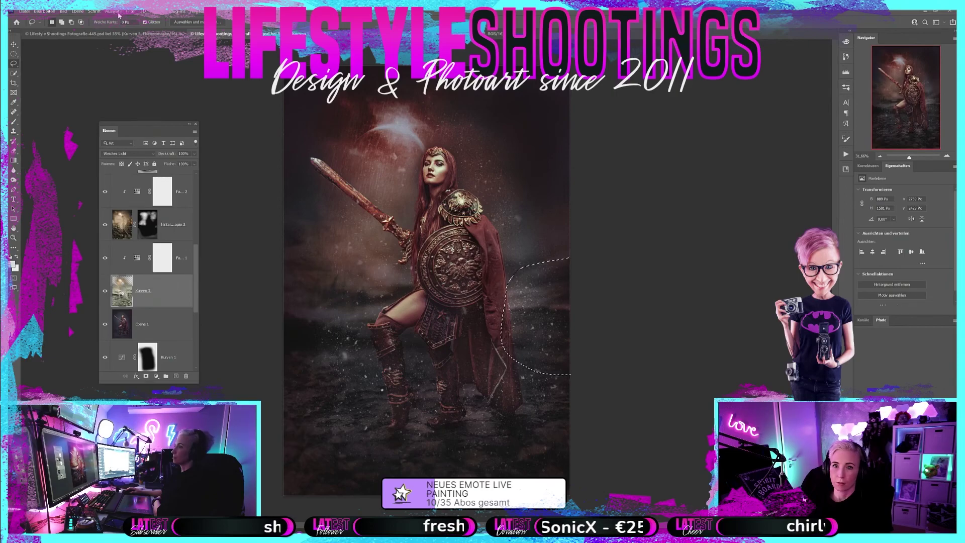
pyautogui.click(113, 11)
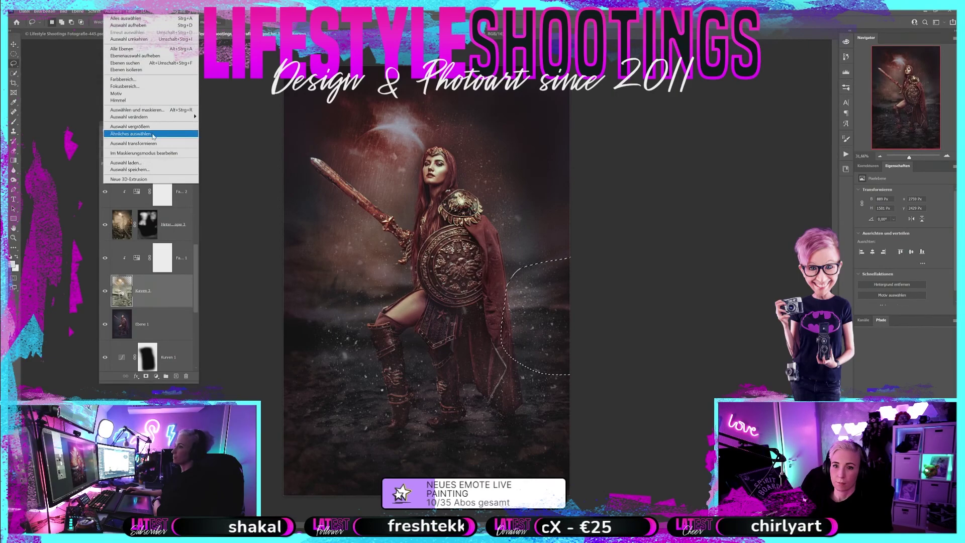
pyautogui.moveTo(143, 116)
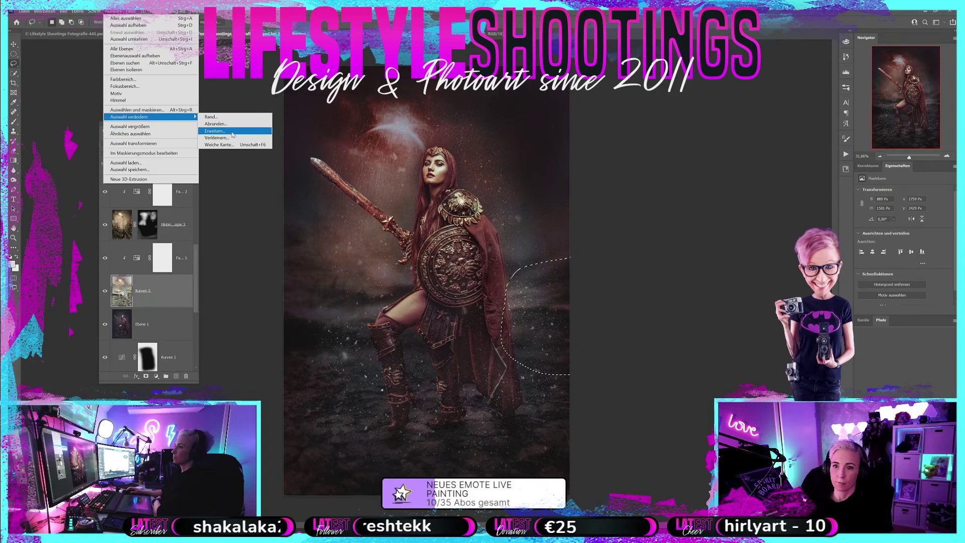
pyautogui.click(219, 145)
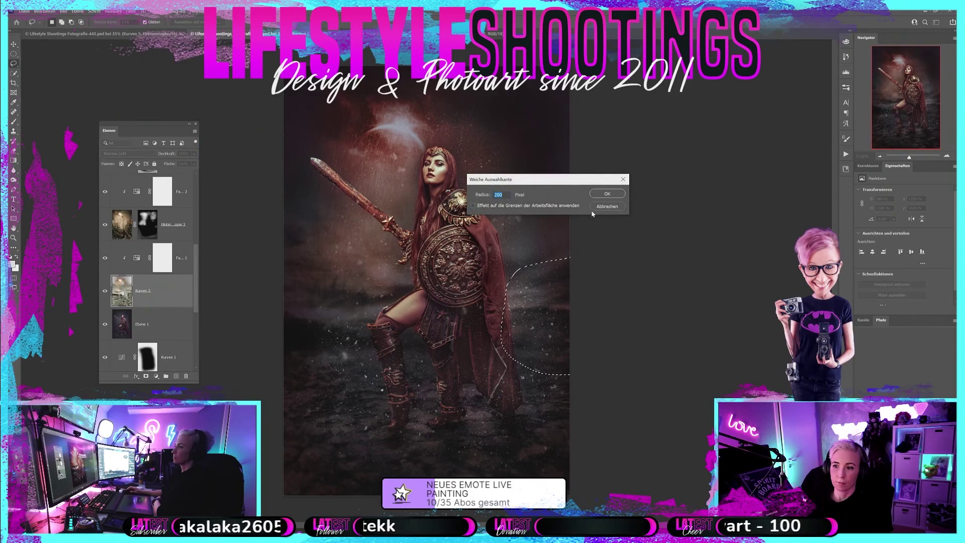
pyautogui.click(607, 195)
pyautogui.click(131, 12)
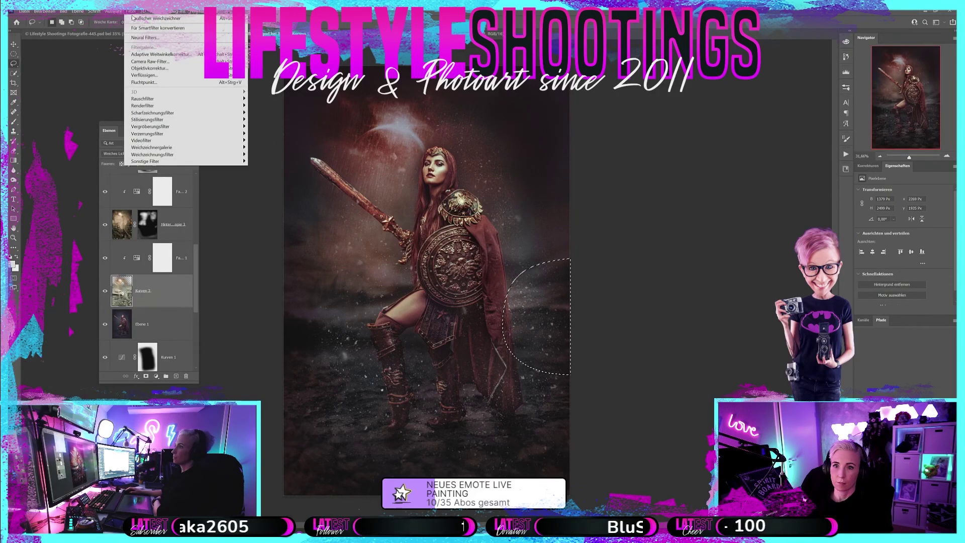
pyautogui.click(128, 11)
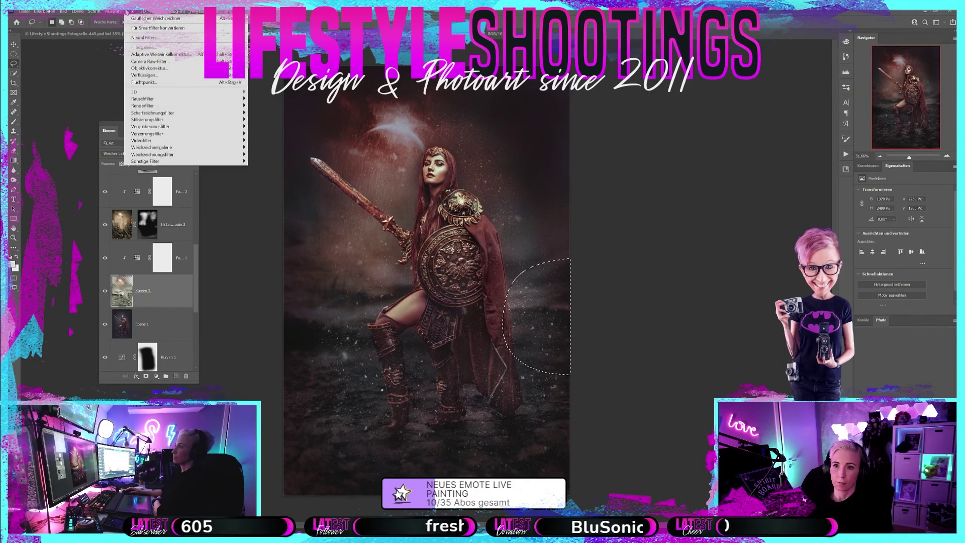
pyautogui.press('Escape')
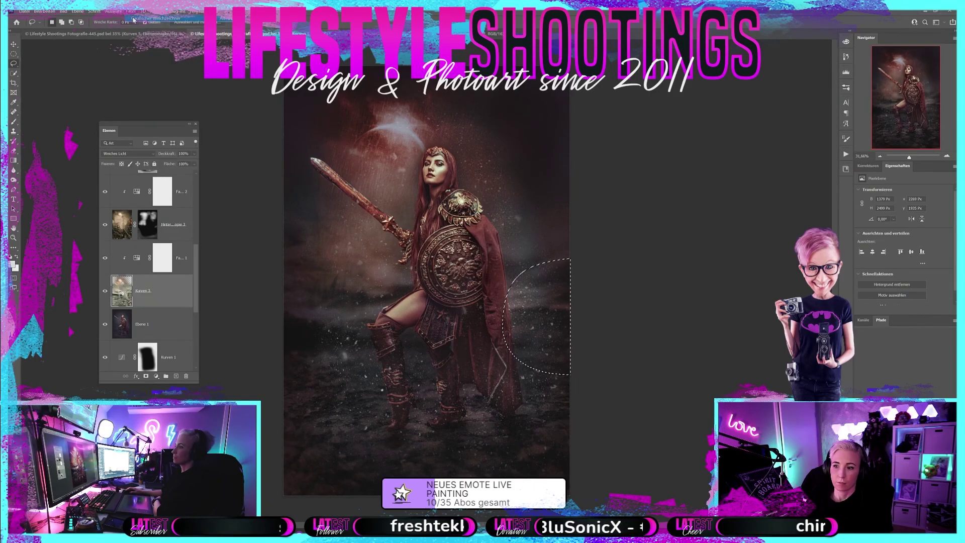
pyautogui.hotkey('ctrl', 'd')
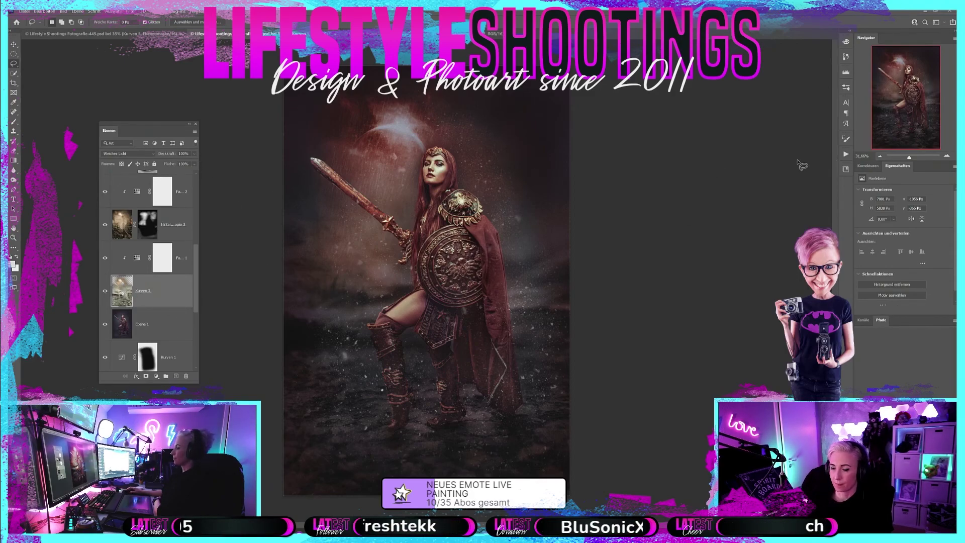
# - Toggle the background copy layer on and off to compare the glow
pyautogui.click(105, 226)
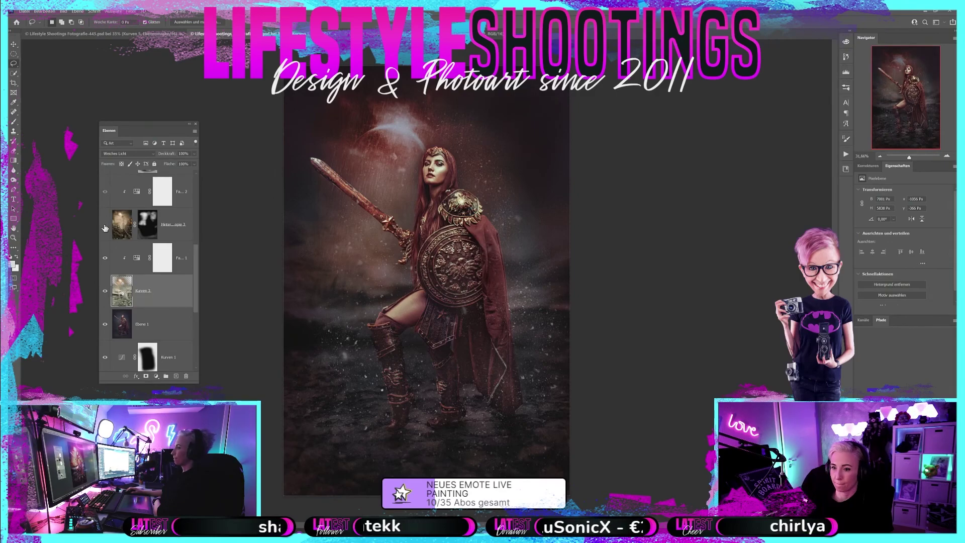
pyautogui.click(104, 226)
pyautogui.click(104, 225)
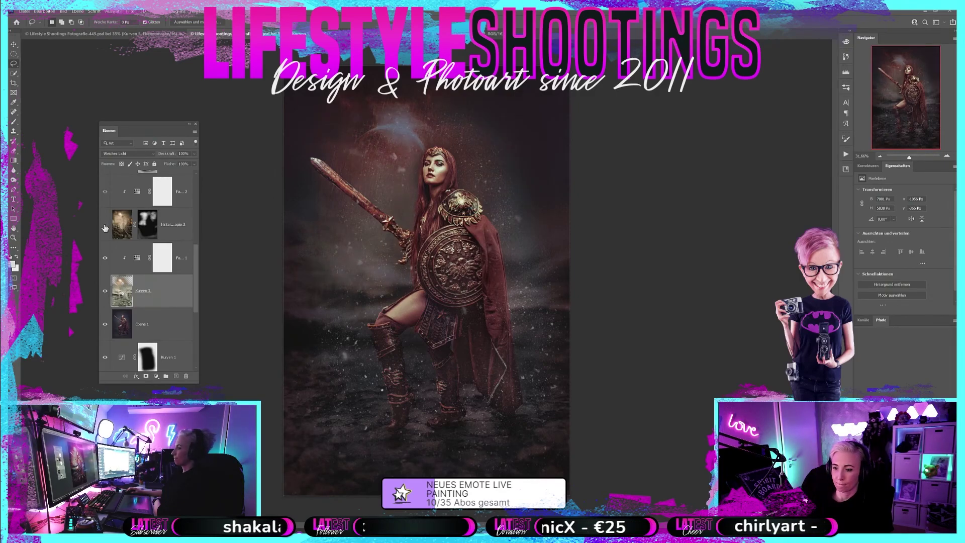
pyautogui.click(104, 226)
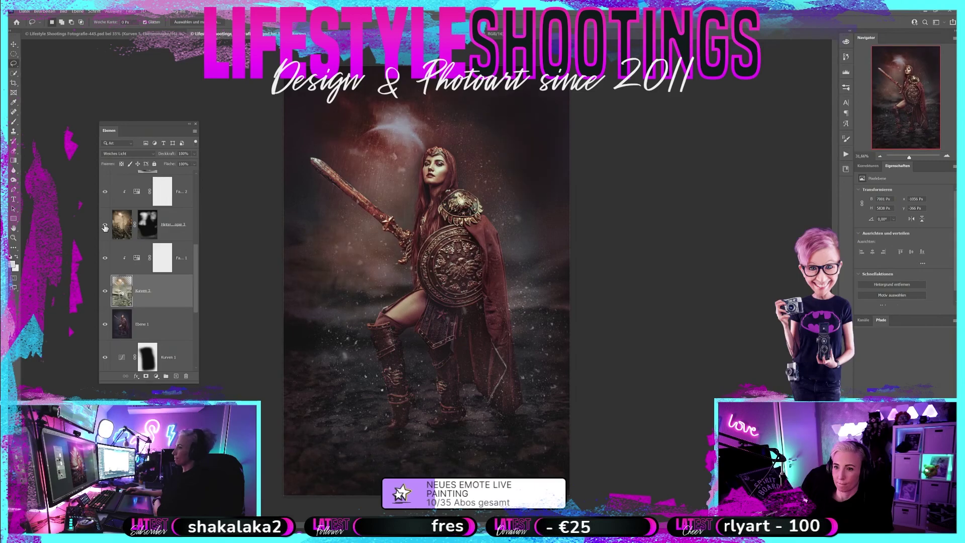
pyautogui.click(105, 227)
pyautogui.click(105, 227)
# - Target the background copy layer's mask with a 1400 px brush, then zoom out to the whole composite
pyautogui.click(146, 232)
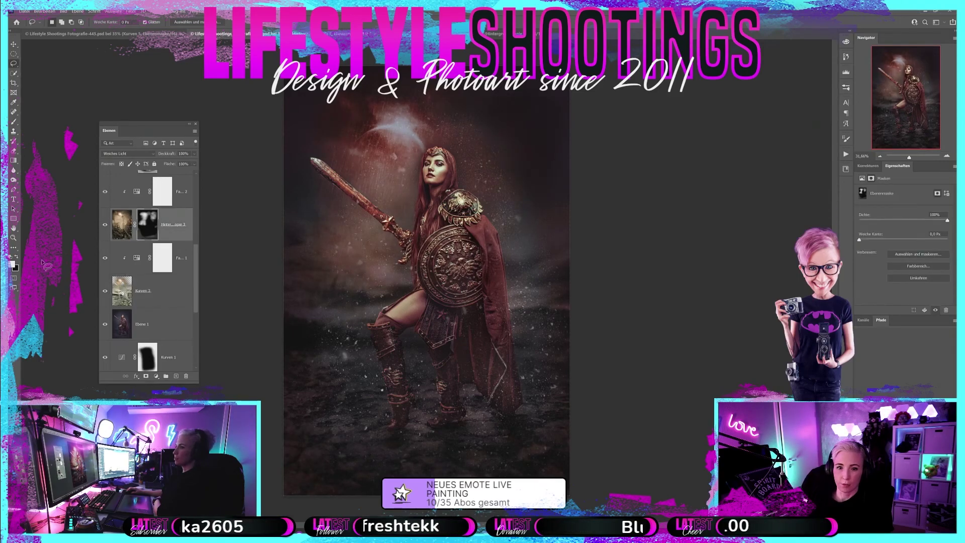
pyautogui.click(15, 122)
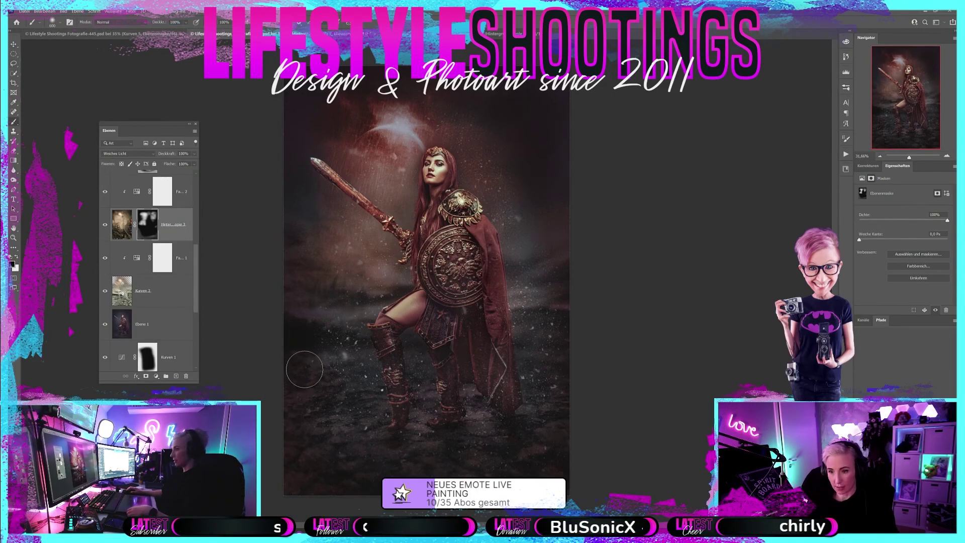
pyautogui.press(']')
pyautogui.press(']')
pyautogui.press(']')
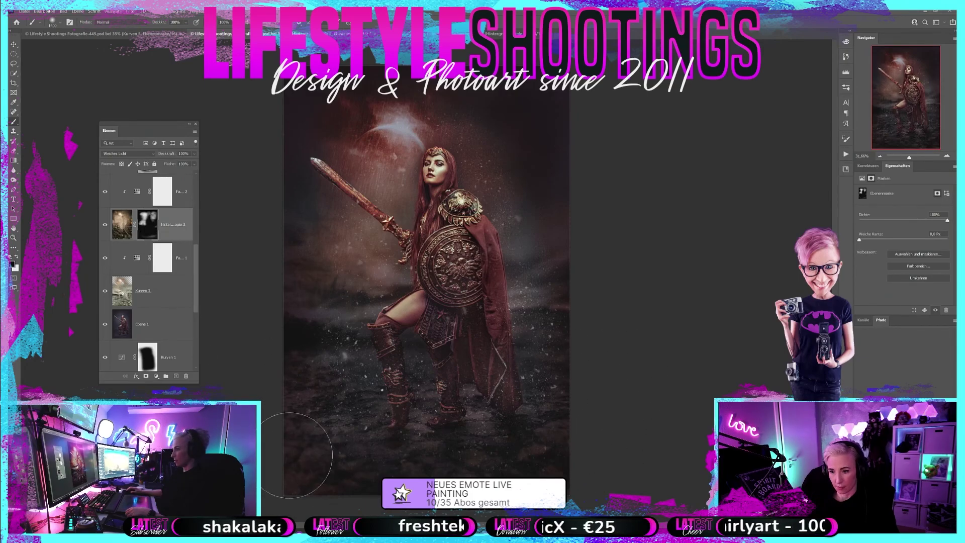
pyautogui.click(106, 226)
pyautogui.click(105, 226)
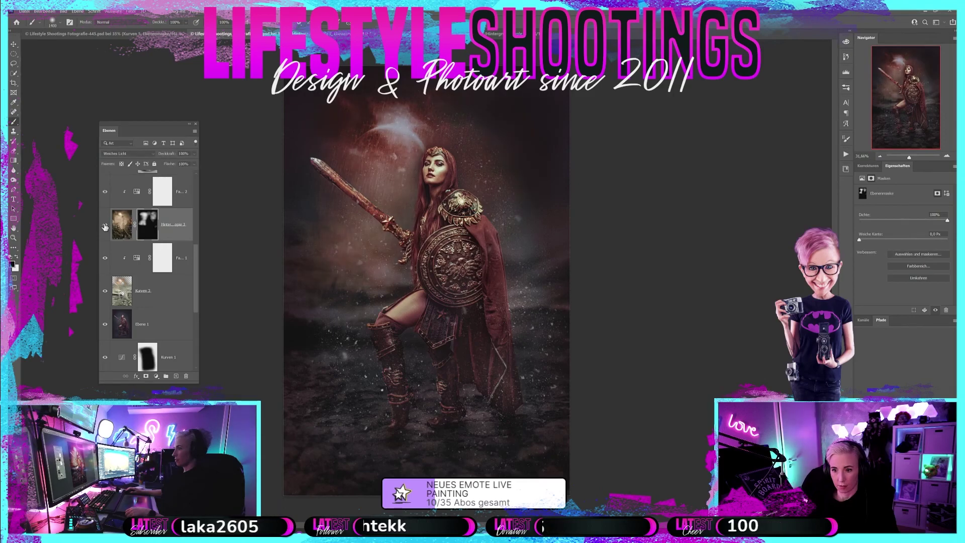
pyautogui.click(105, 226)
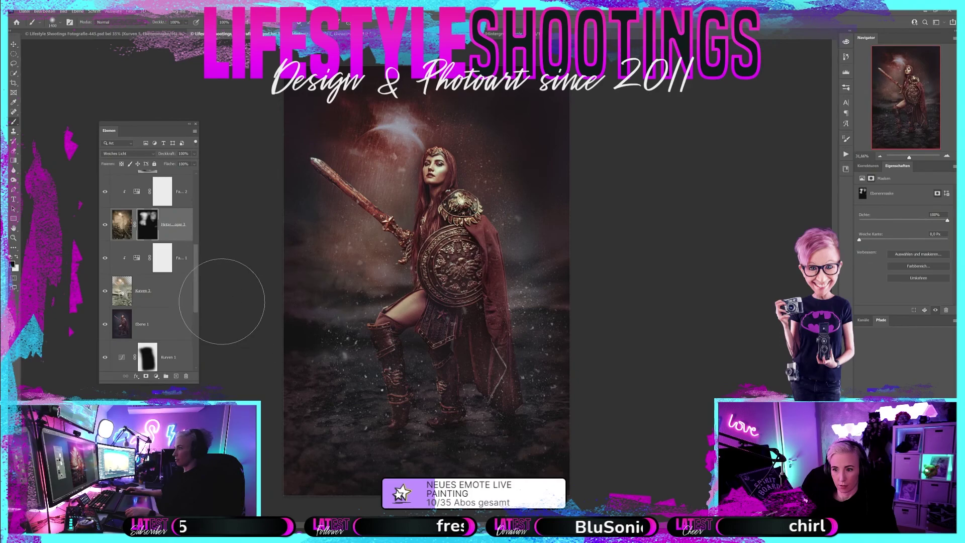
pyautogui.click(105, 227)
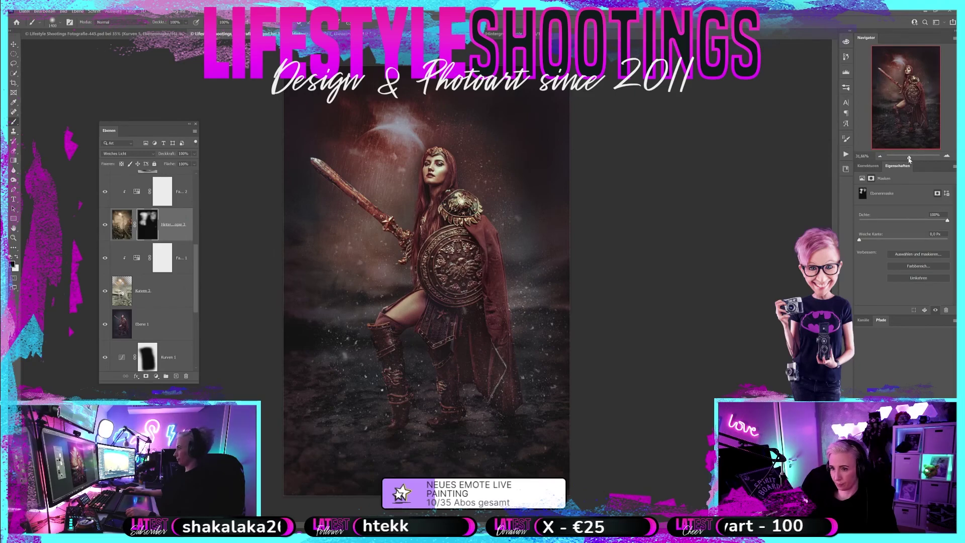
pyautogui.moveTo(908, 159); pyautogui.dragTo(907, 160)
pyautogui.scroll(10, 145, 251)
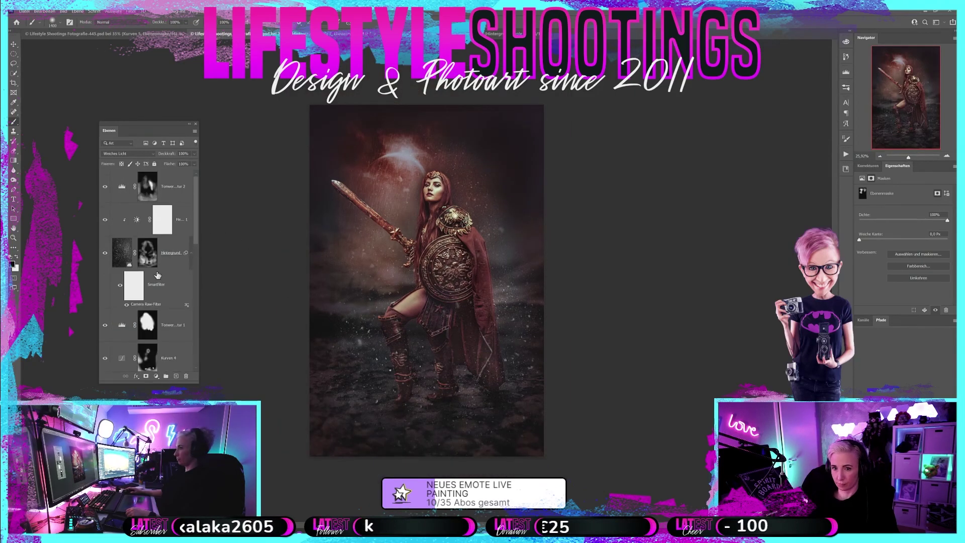
# - Compare the shield with Levels 2 on and off, then select Levels 2 to add an adjustment above it
pyautogui.click(105, 187)
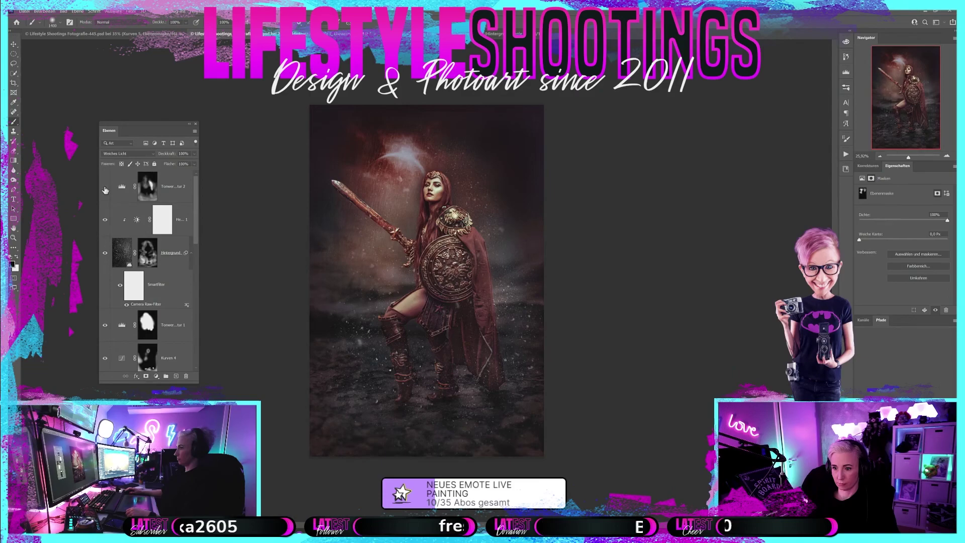
pyautogui.click(105, 187)
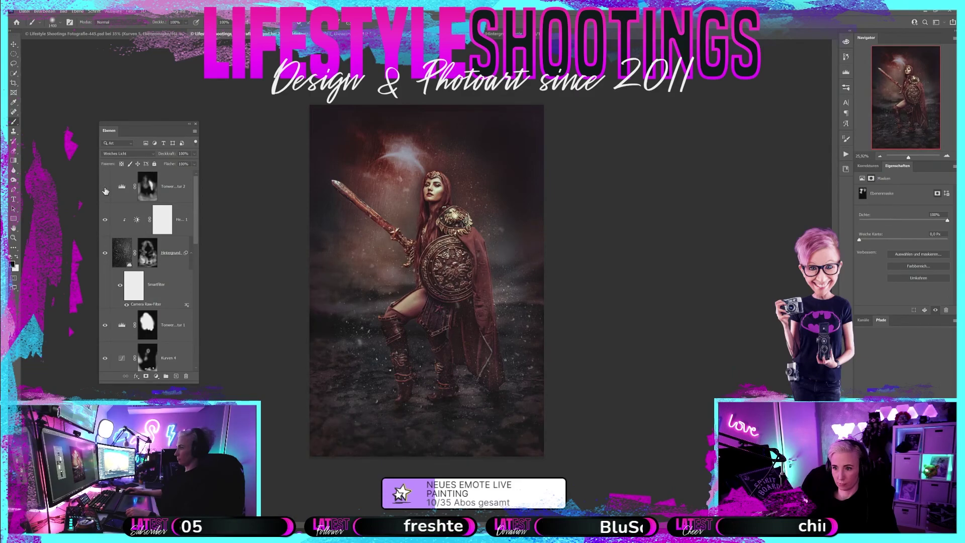
pyautogui.click(105, 188)
pyautogui.click(144, 194)
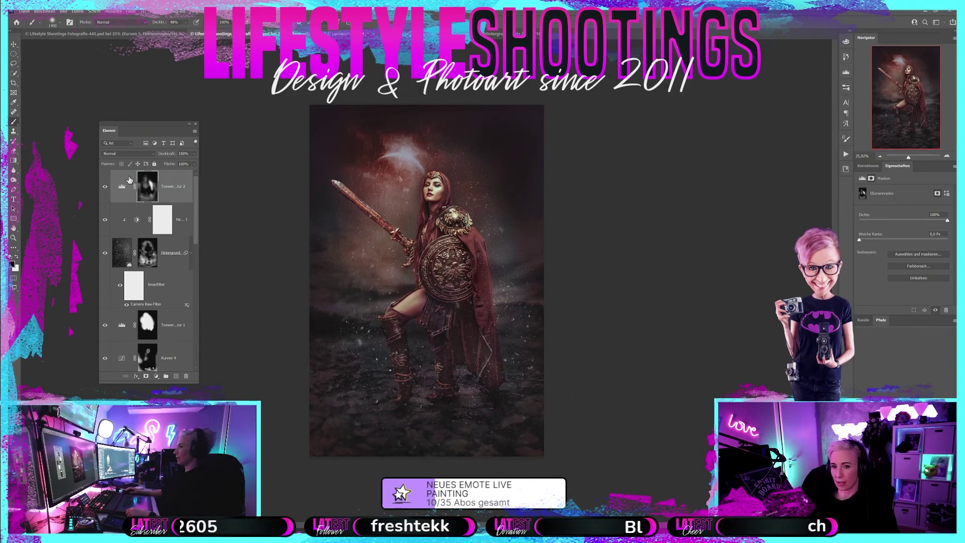
pyautogui.click(105, 186)
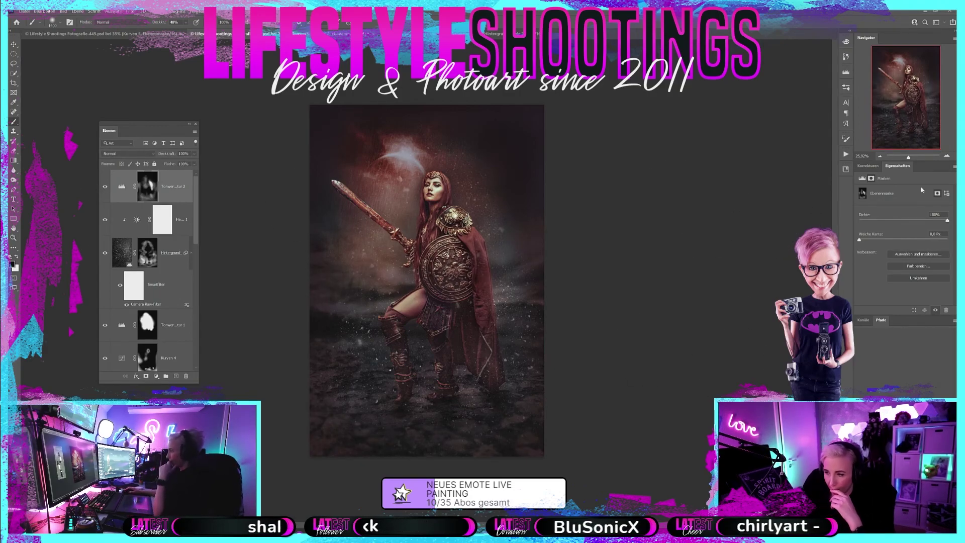
pyautogui.click(870, 166)
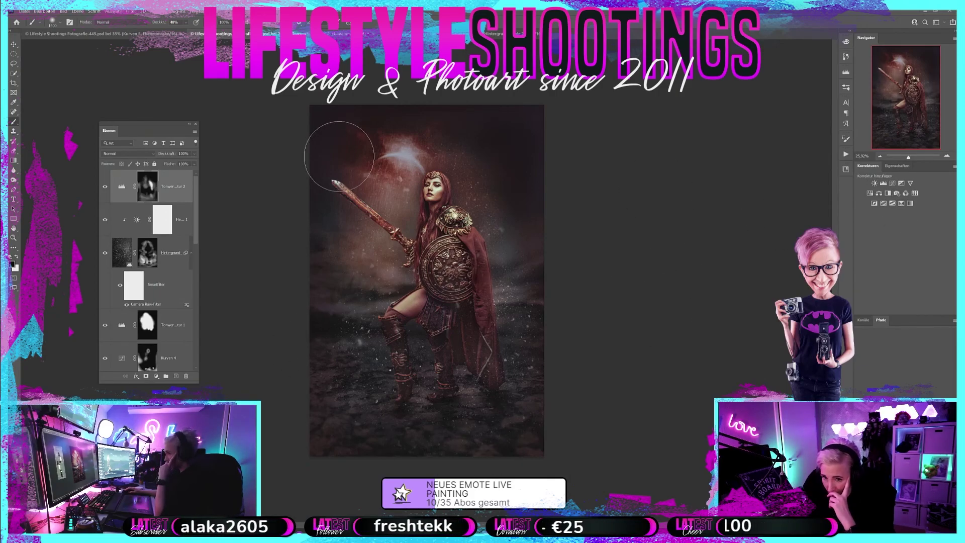
# - Add a Kurven 5 curves layer with an adjusted Blue channel, keeping Normal blend mode
pyautogui.click(892, 184)
pyautogui.click(899, 200)
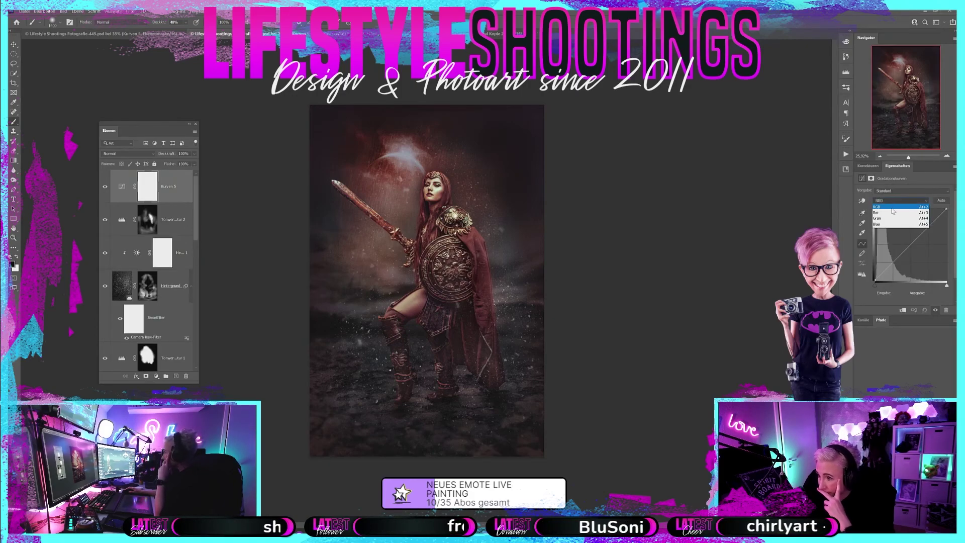
pyautogui.click(894, 224)
pyautogui.moveTo(875, 279); pyautogui.dragTo(875, 277)
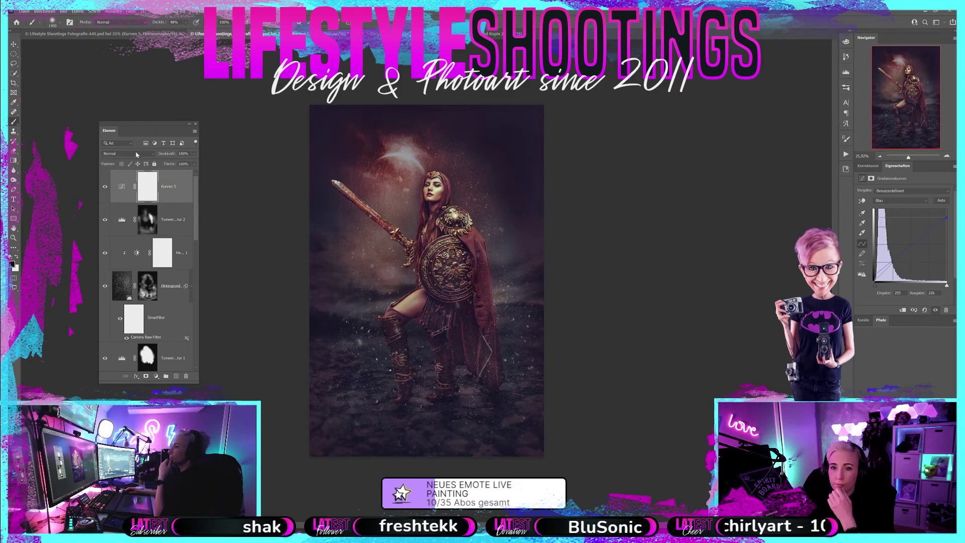
pyautogui.click(128, 153)
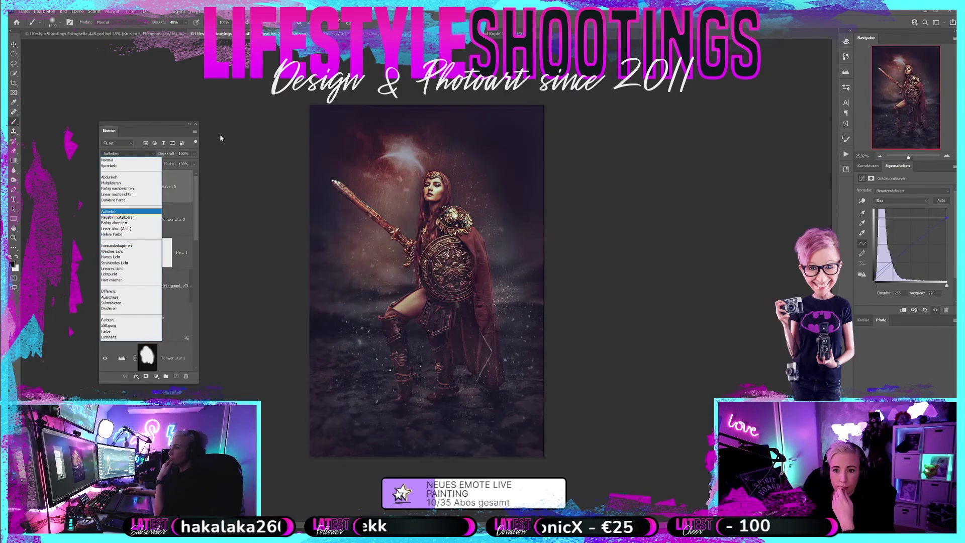
pyautogui.press('Escape')
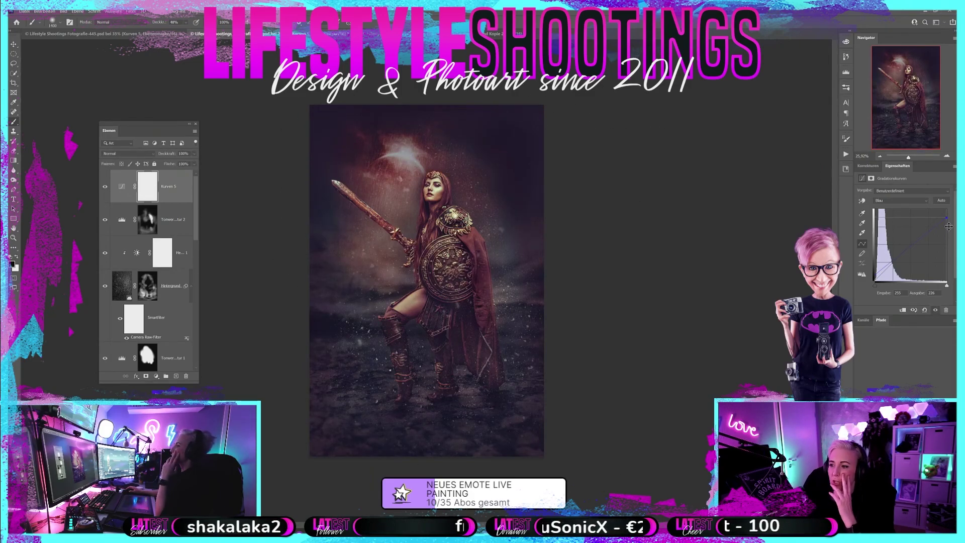
# - Compare Kurven 5 on and off, leave it switched off, and start undoing the stray path
pyautogui.click(105, 186)
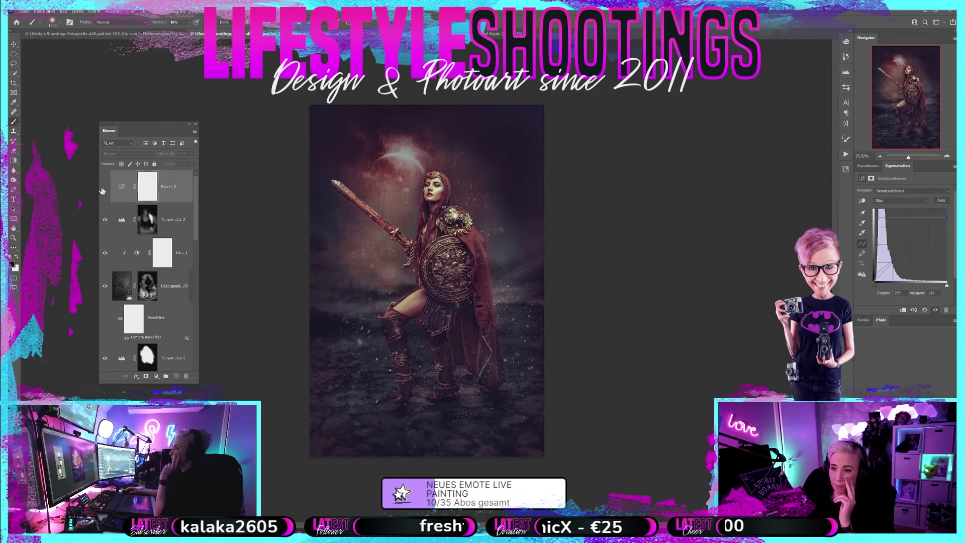
pyautogui.click(103, 188)
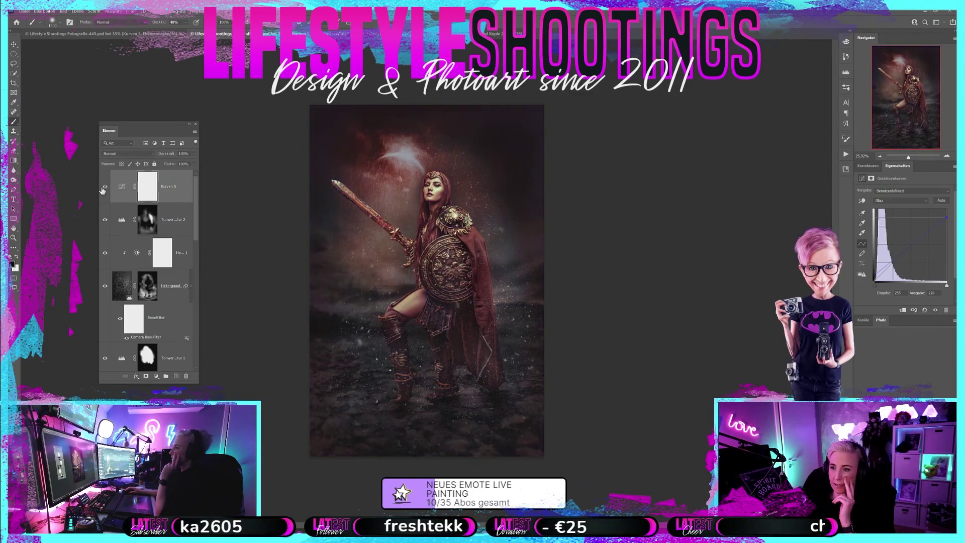
pyautogui.click(103, 191)
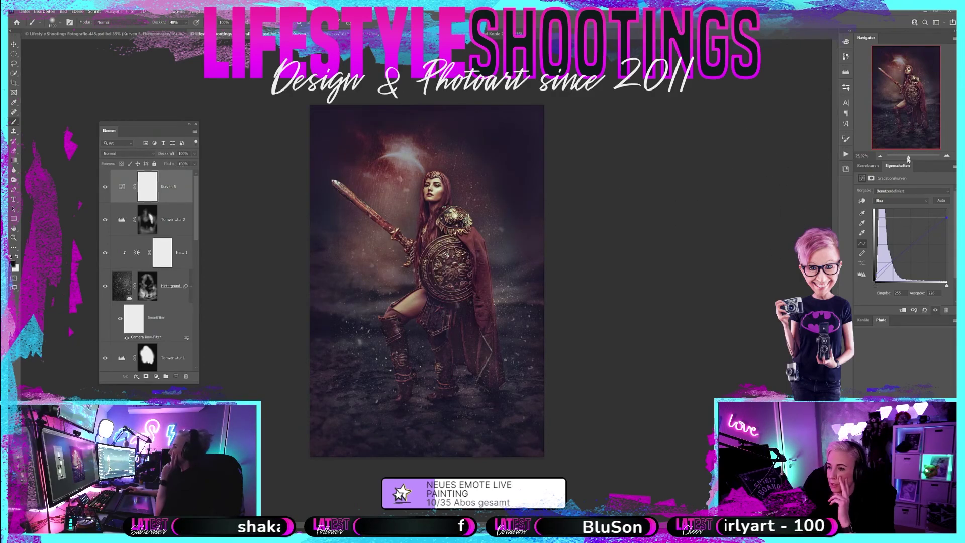
pyautogui.click(874, 166)
pyautogui.click(106, 187)
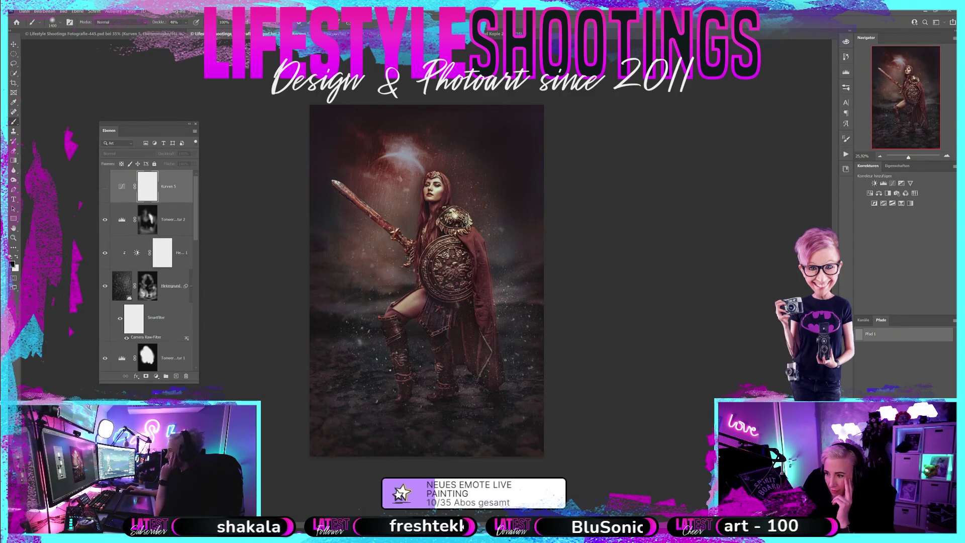
pyautogui.click(58, 11)
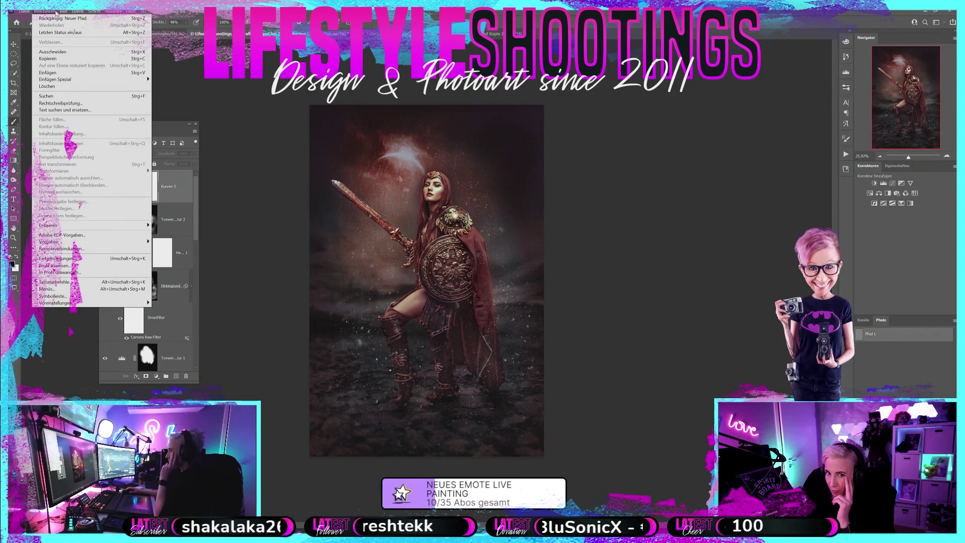
# - Undo the stray path and add a brownish Solid Color fill layer
pyautogui.click(46, 20)
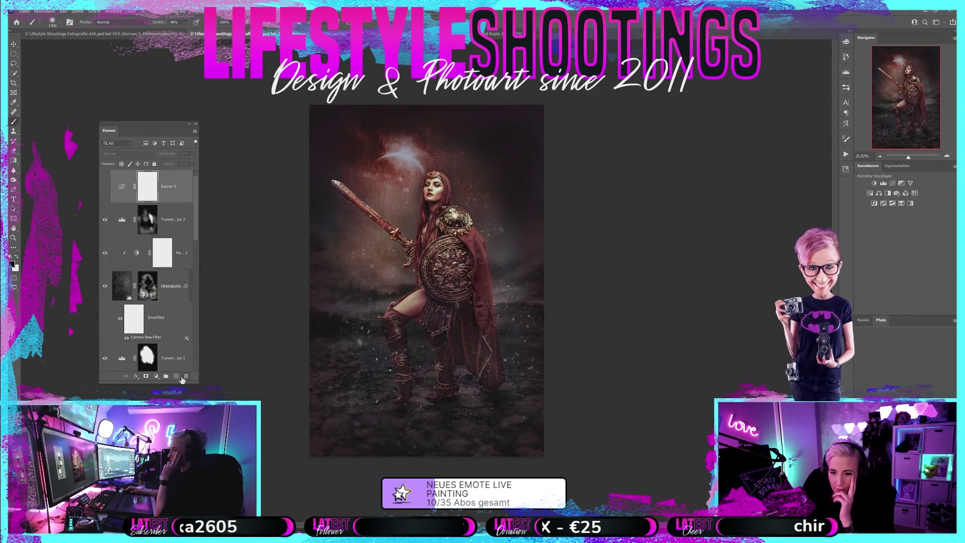
pyautogui.click(175, 376)
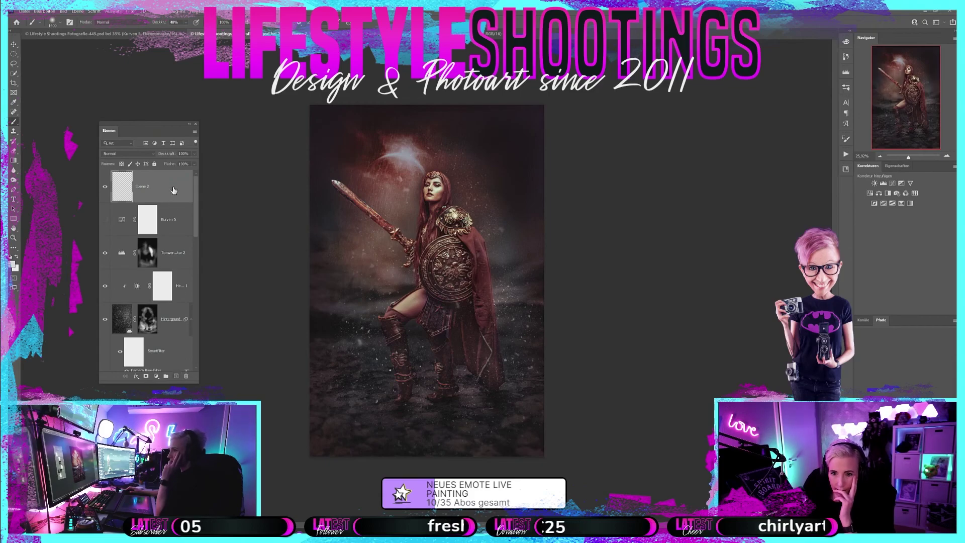
pyautogui.click(186, 376)
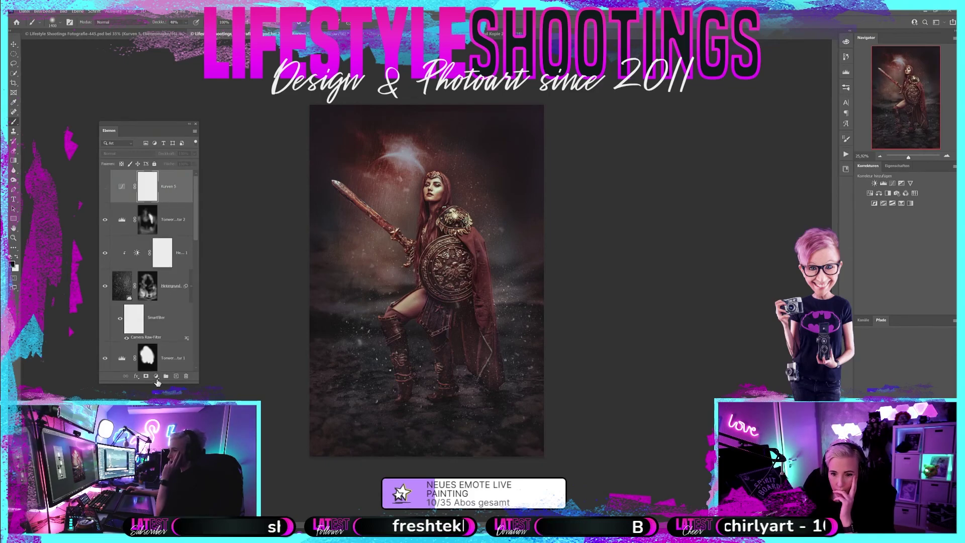
pyautogui.click(155, 377)
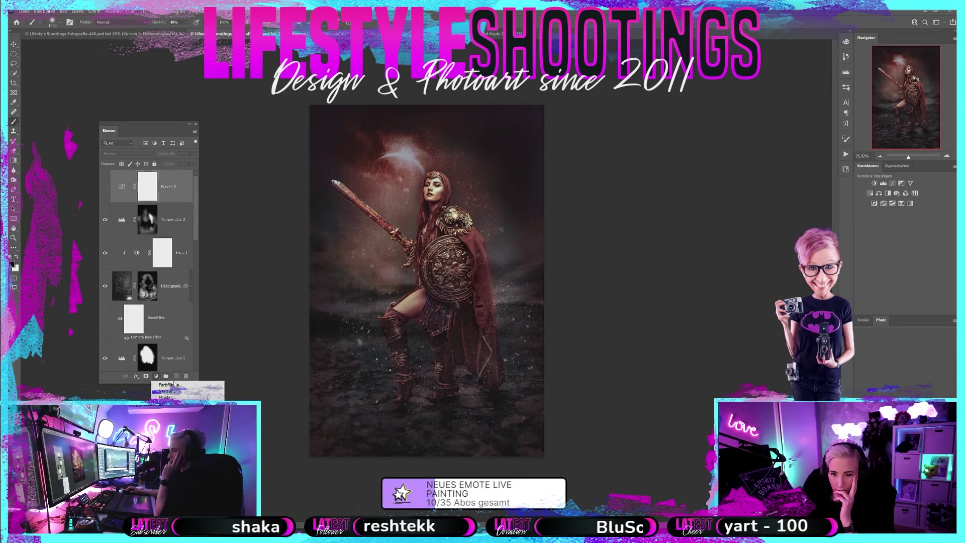
pyautogui.click(170, 384)
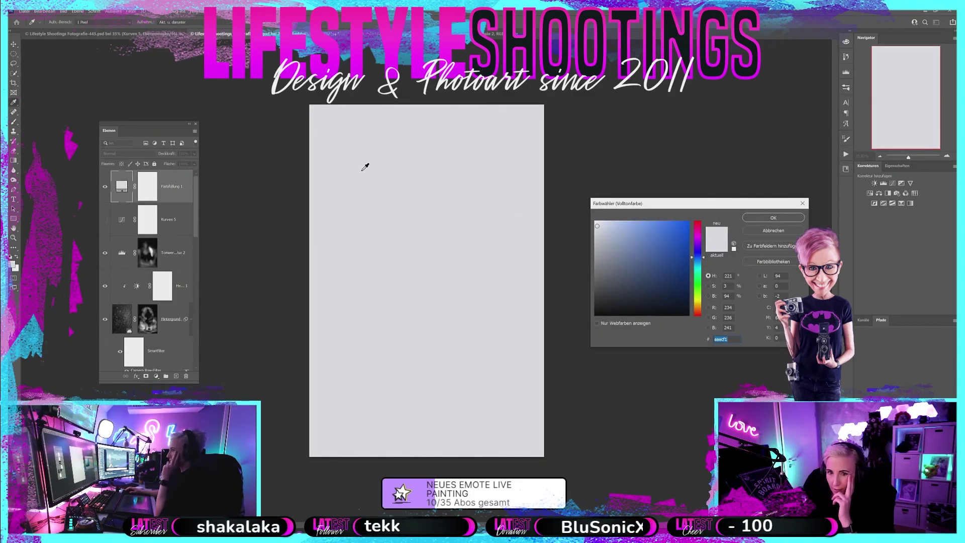
pyautogui.moveTo(632, 282); pyautogui.dragTo(676, 269)
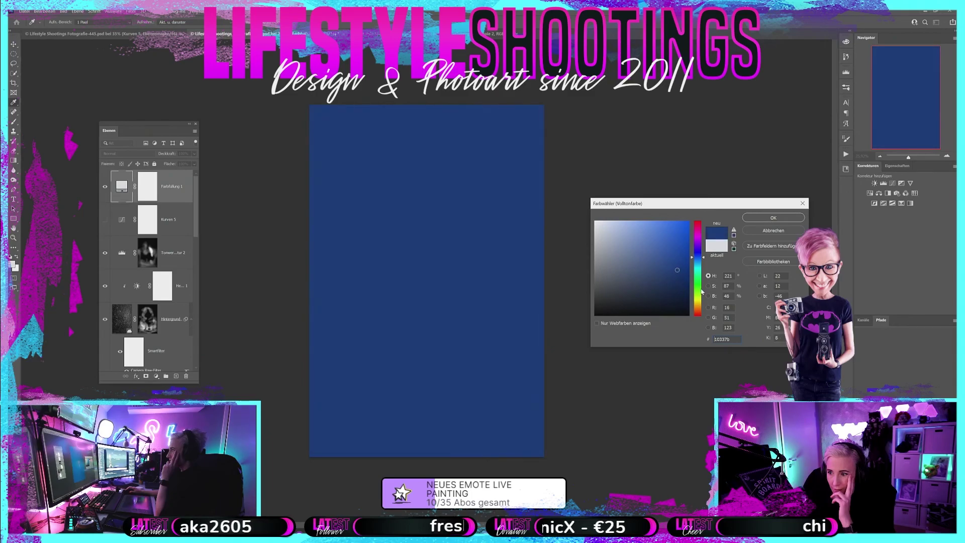
pyautogui.moveTo(702, 291); pyautogui.dragTo(703, 313)
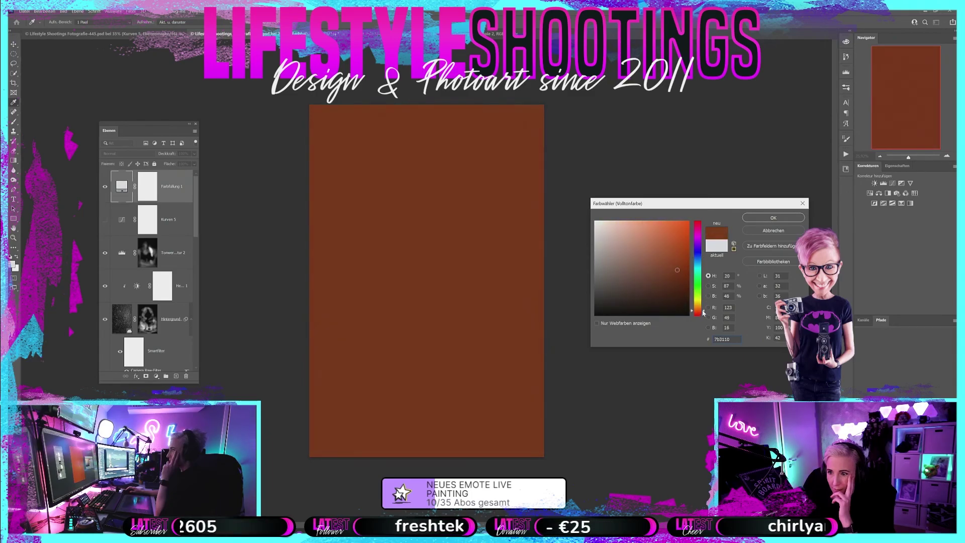
pyautogui.moveTo(704, 312); pyautogui.dragTo(667, 292)
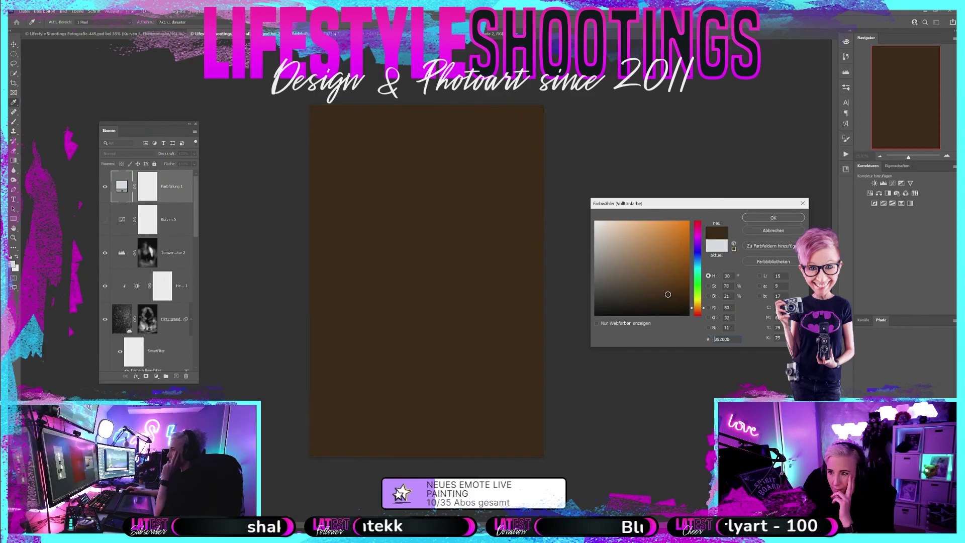
pyautogui.click(773, 217)
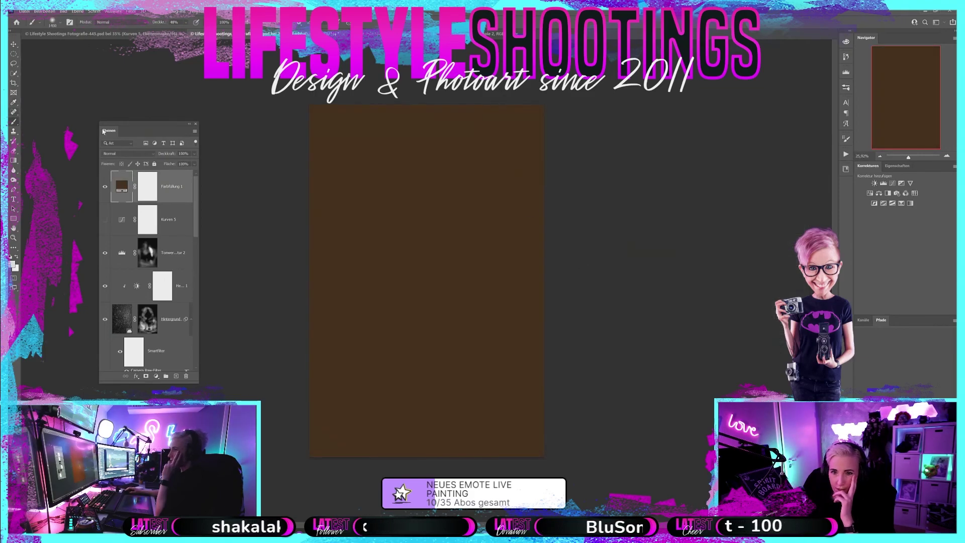
# - Set the fill layer to Farbton blend mode and re-pick its colour as a bright yellow-green
pyautogui.click(128, 153)
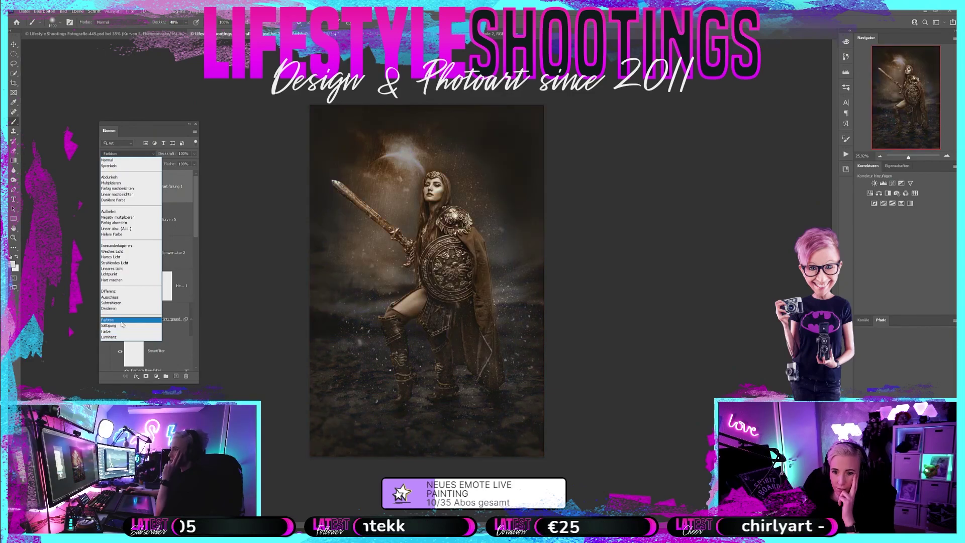
pyautogui.click(121, 321)
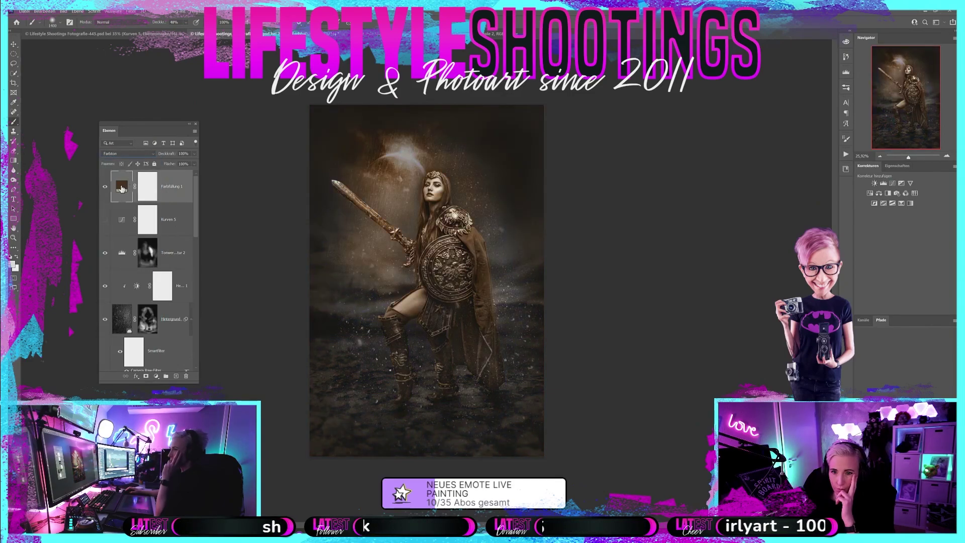
pyautogui.doubleClick(121, 187)
pyautogui.moveTo(647, 295)
pyautogui.mouseDown()
pyautogui.moveTo(624, 255)
pyautogui.moveTo(657, 224)
pyautogui.mouseUp()
pyautogui.moveTo(700, 277); pyautogui.dragTo(697, 253)
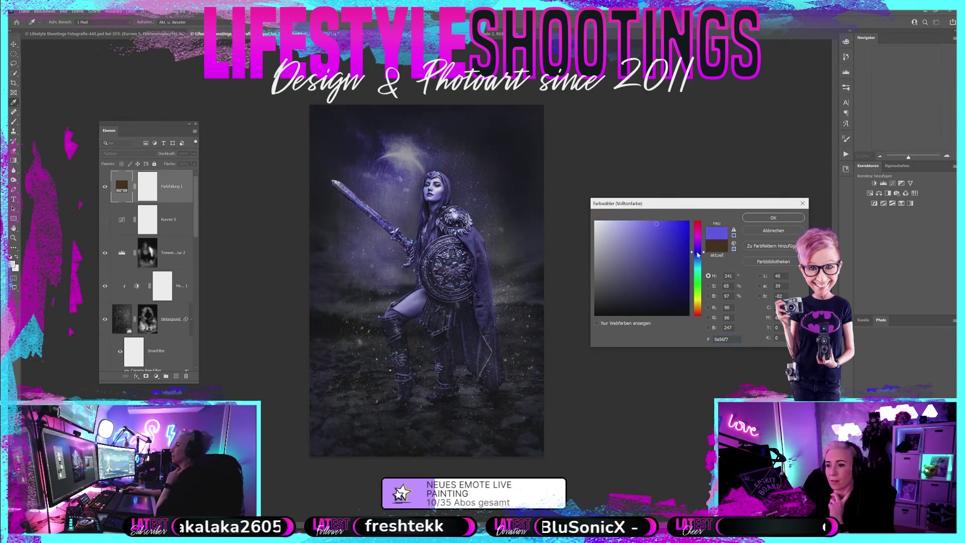
pyautogui.moveTo(698, 254); pyautogui.dragTo(697, 255)
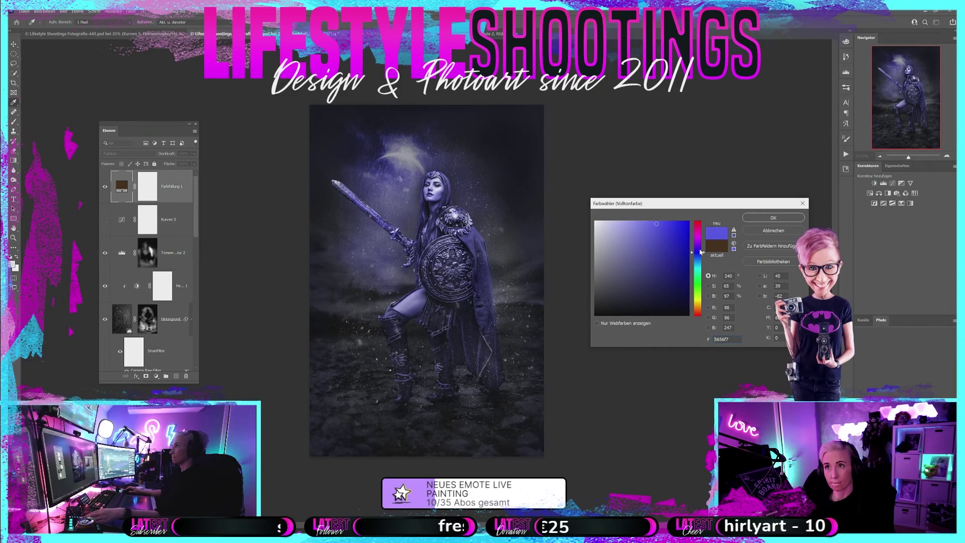
pyautogui.moveTo(700, 251); pyautogui.dragTo(702, 244)
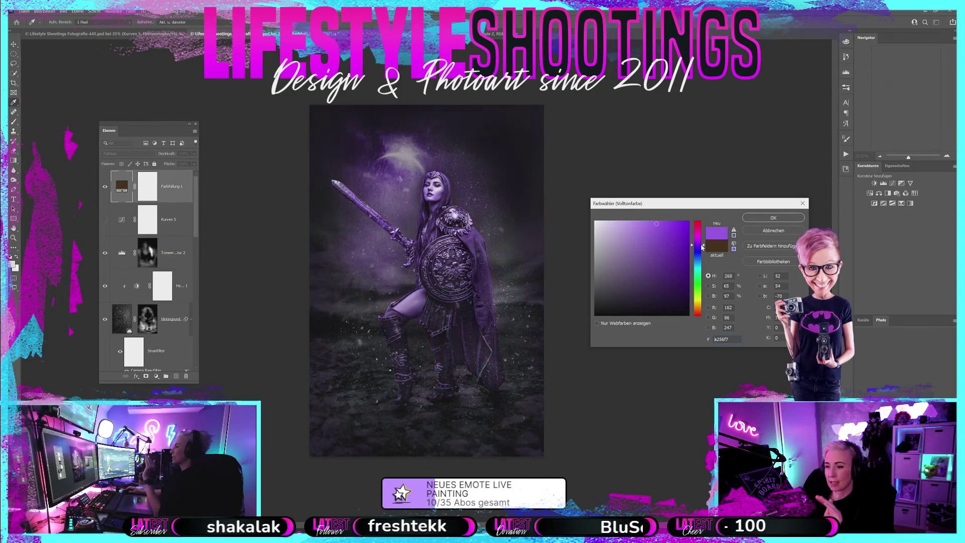
pyautogui.moveTo(702, 241); pyautogui.dragTo(700, 228)
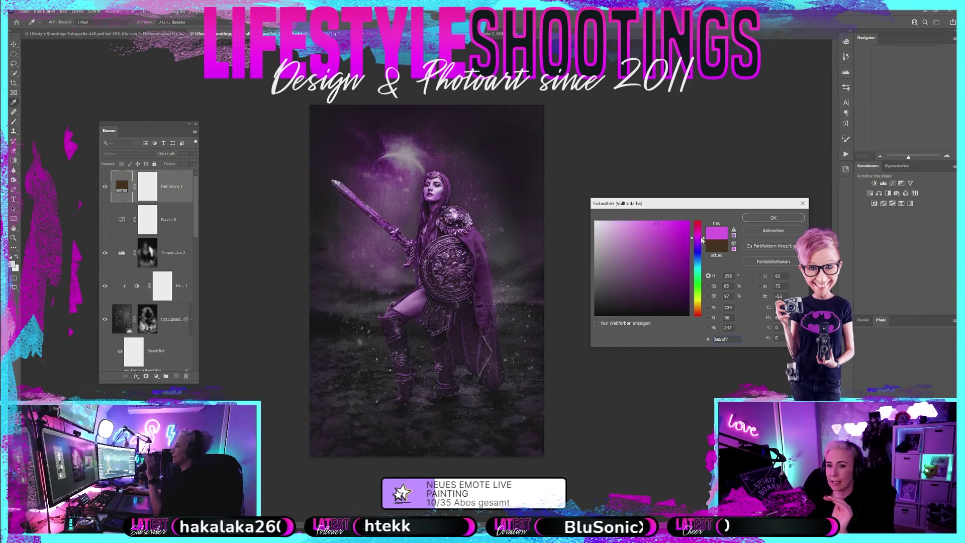
pyautogui.moveTo(699, 227); pyautogui.dragTo(691, 282)
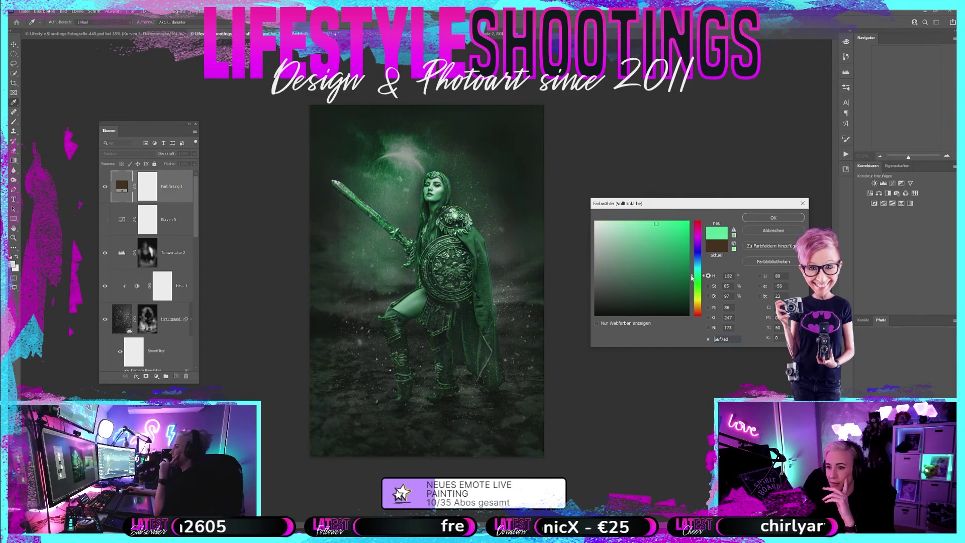
pyautogui.moveTo(692, 269)
pyautogui.mouseDown()
pyautogui.moveTo(700, 323)
pyautogui.moveTo(699, 279)
pyautogui.moveTo(699, 293)
pyautogui.mouseUp()
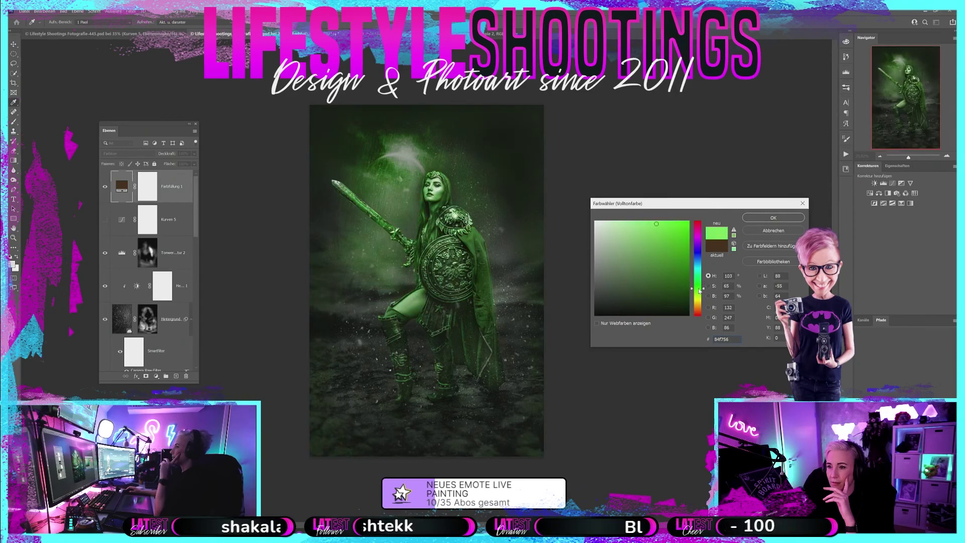
pyautogui.click(763, 218)
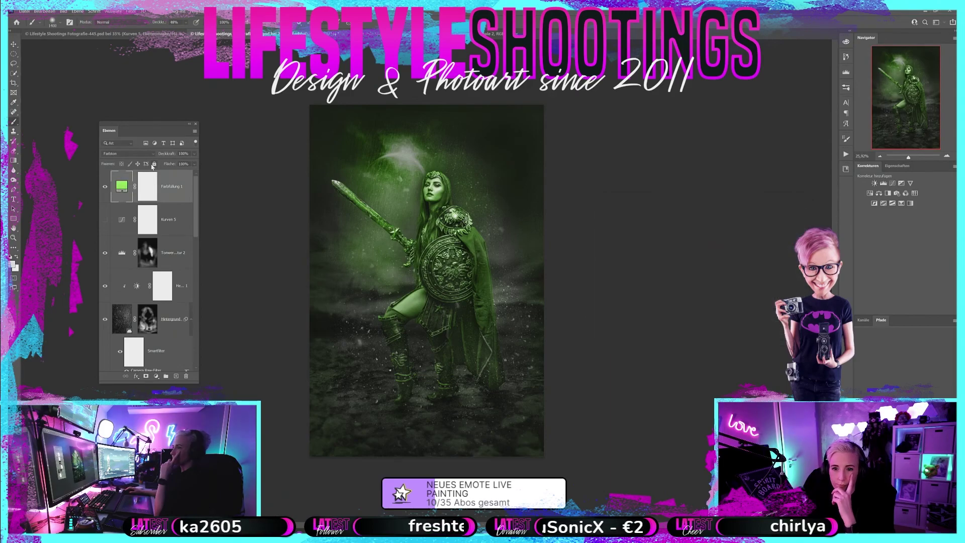
# - Switch the green fill layer to Farbe blend mode, lower its opacity, and compare it on and off
pyautogui.click(145, 154)
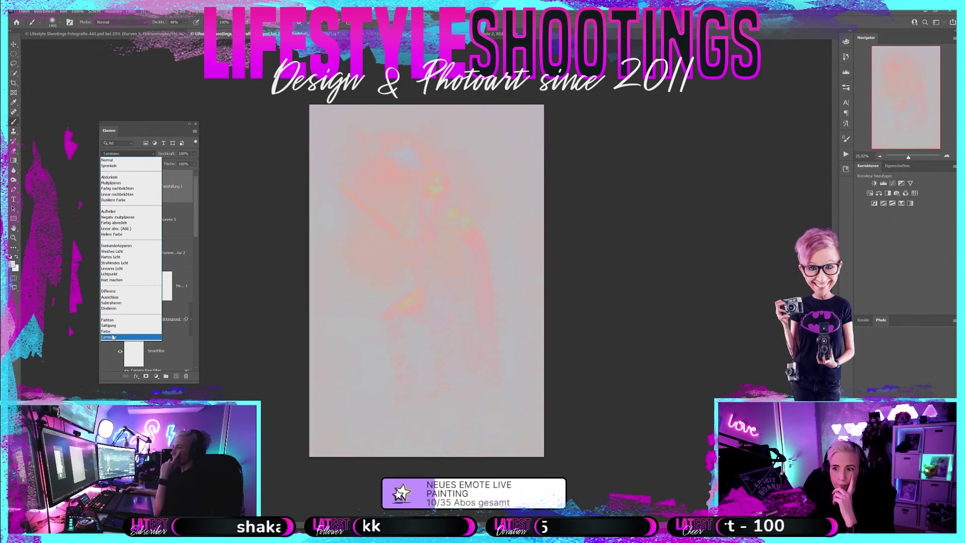
pyautogui.click(112, 332)
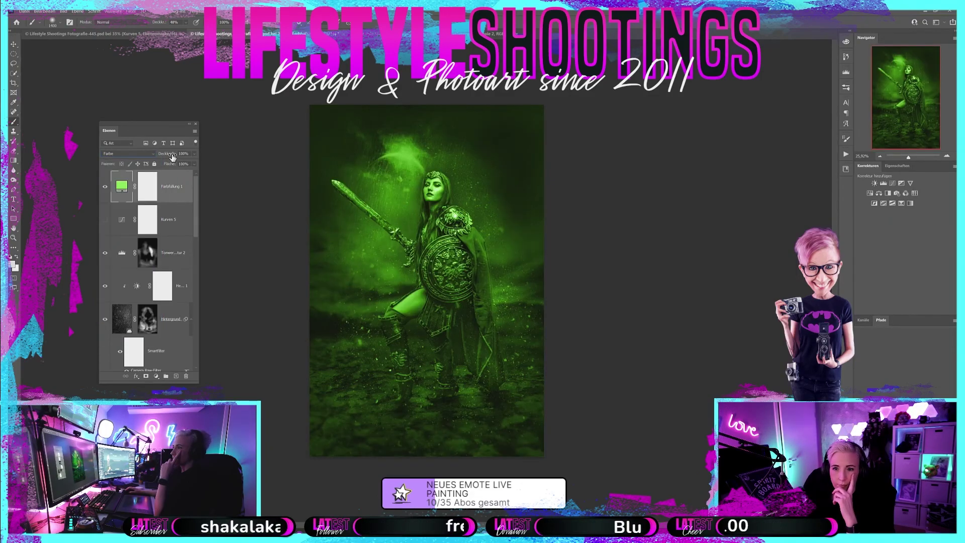
pyautogui.click(143, 155)
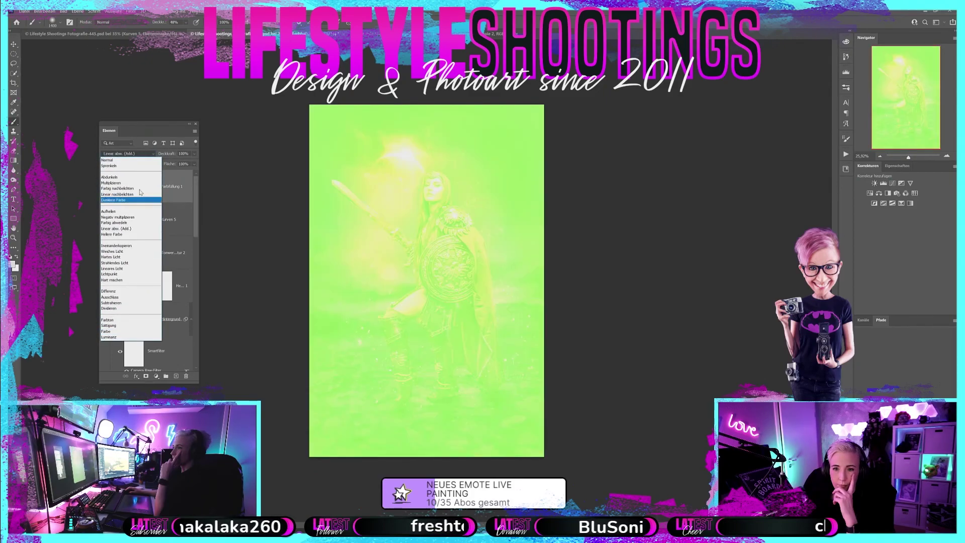
pyautogui.click(160, 129)
pyautogui.moveTo(173, 156); pyautogui.dragTo(156, 158)
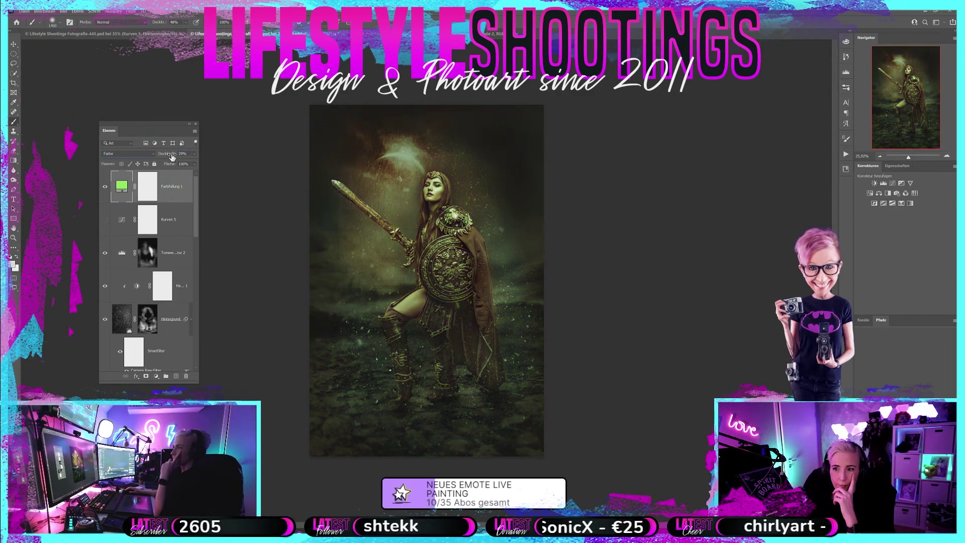
pyautogui.click(105, 187)
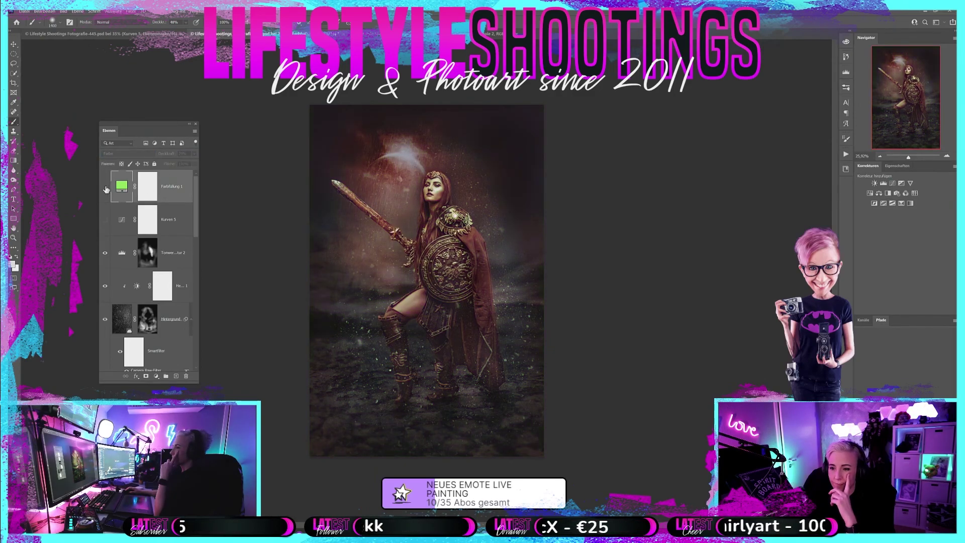
pyautogui.click(105, 186)
# - Recolour the fill layer orange and toggle it on and off to compare the warm tint
pyautogui.doubleClick(122, 185)
pyautogui.click(700, 306)
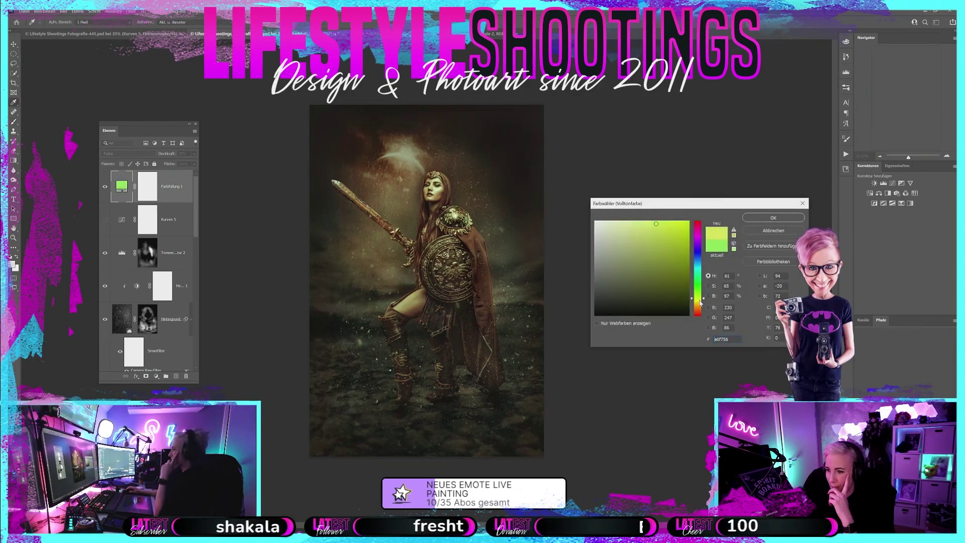
pyautogui.moveTo(700, 306); pyautogui.dragTo(698, 310)
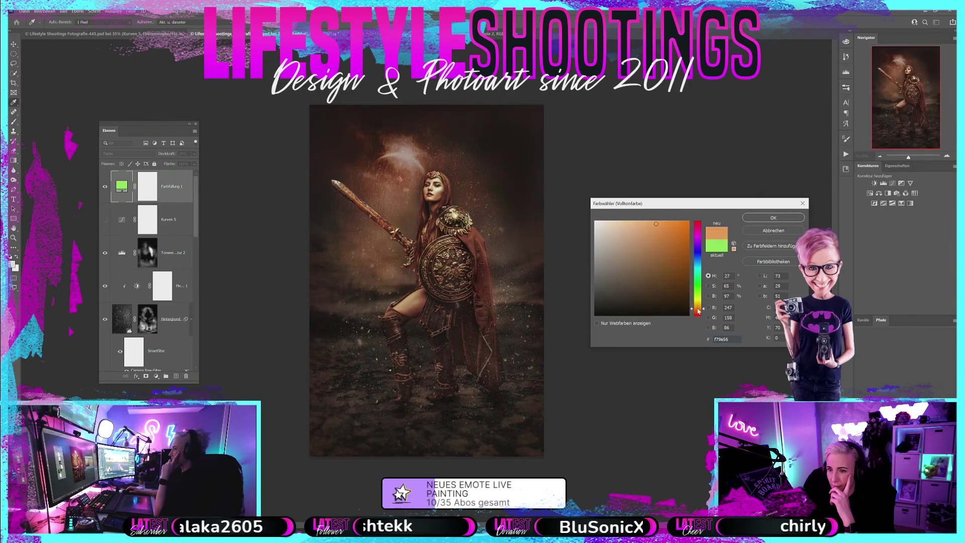
pyautogui.click(773, 217)
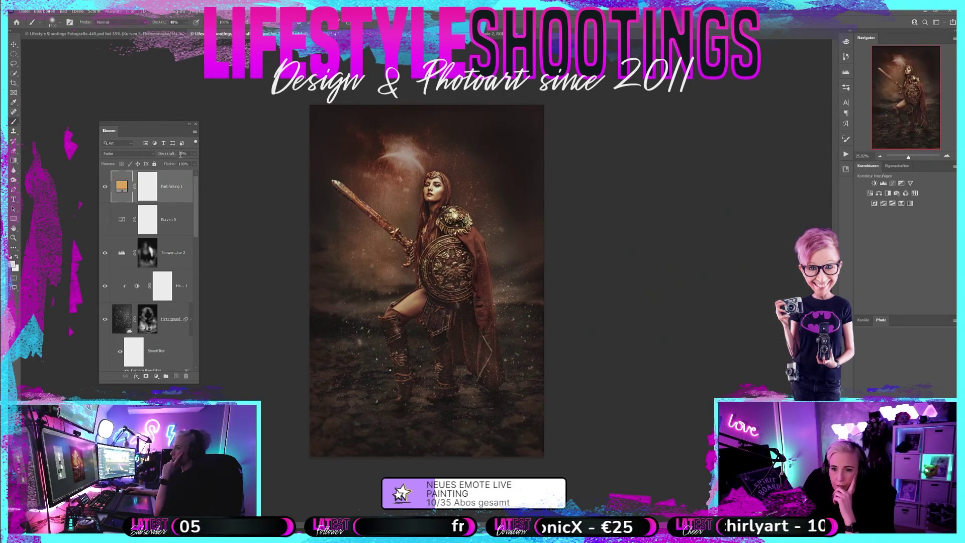
pyautogui.click(105, 187)
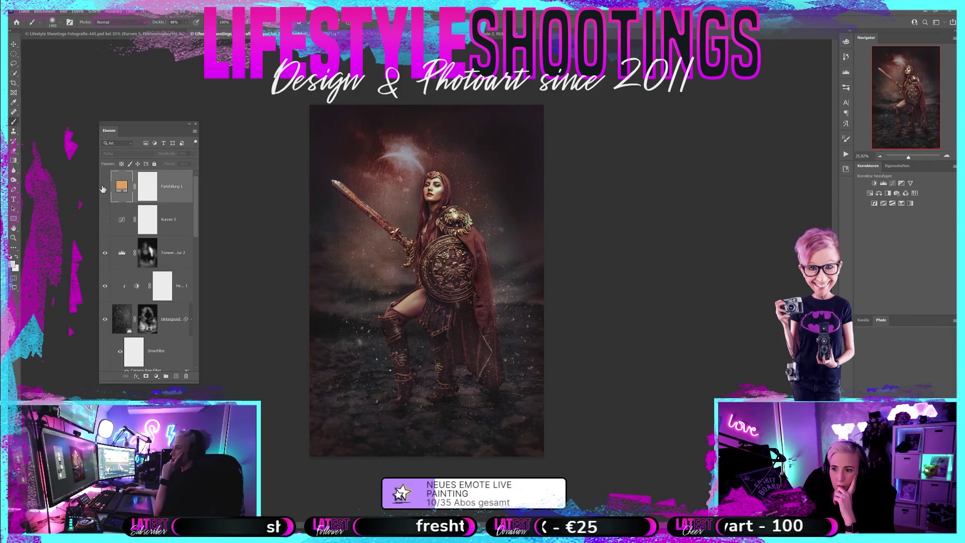
pyautogui.click(103, 188)
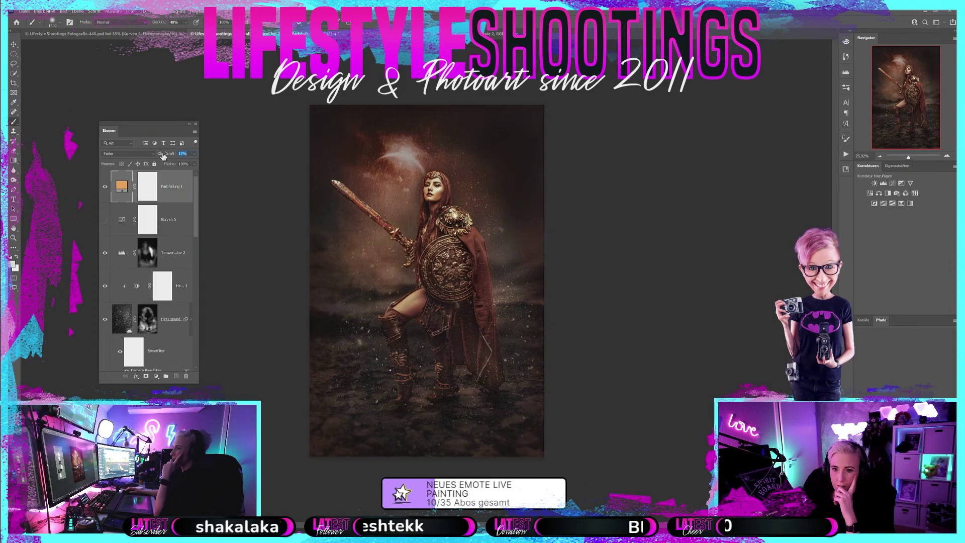
pyautogui.click(105, 187)
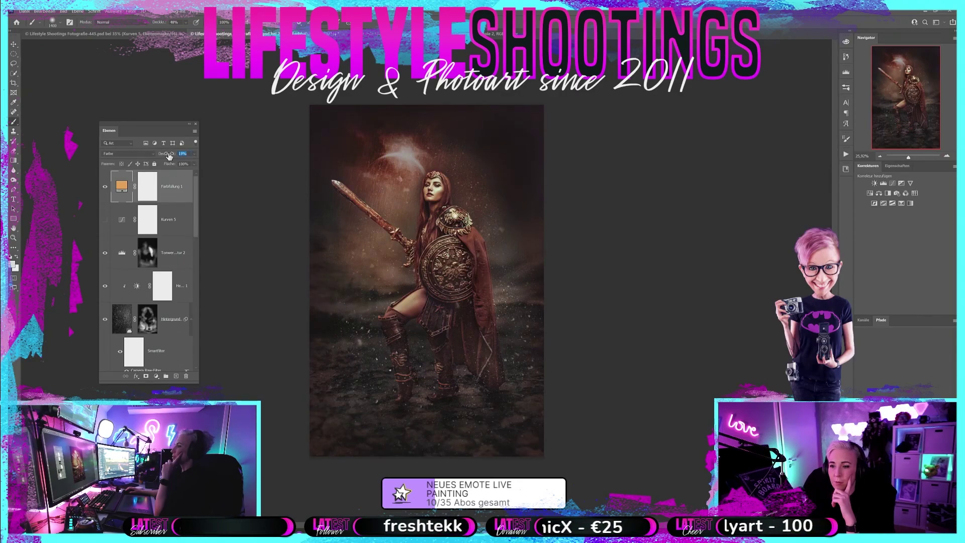
pyautogui.click(105, 188)
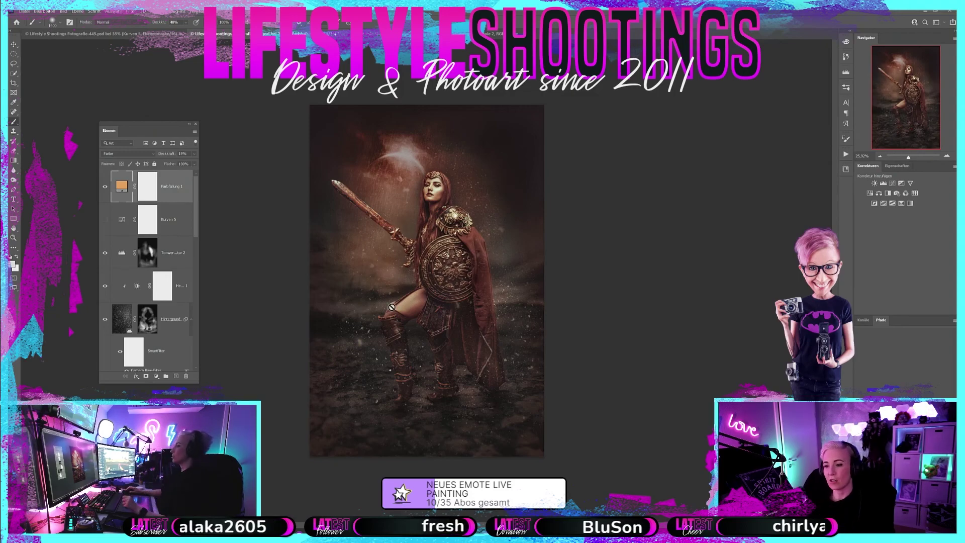
# - Paint a soft dark patch into Farbfüllung 1's mask around the warrior's head, then compare
pyautogui.click(147, 187)
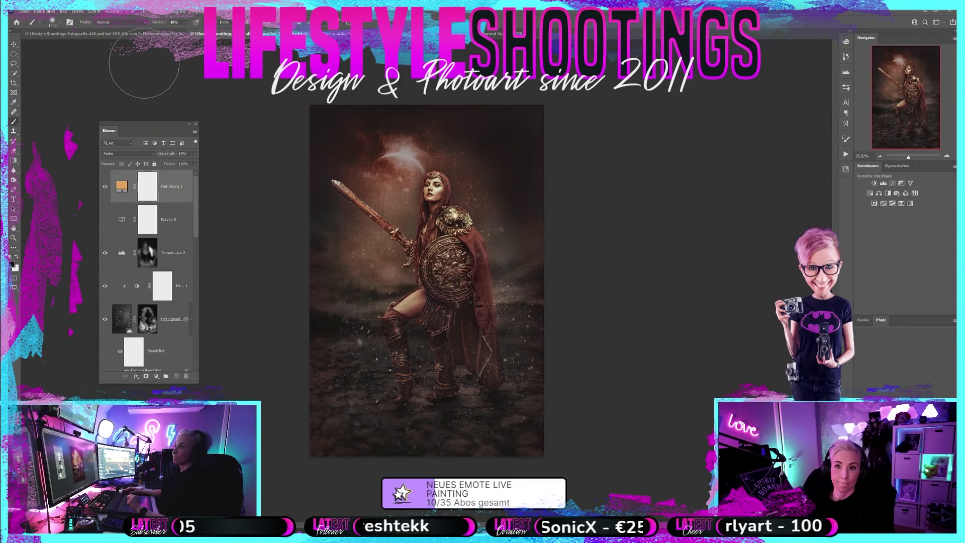
pyautogui.moveTo(408, 213)
pyautogui.mouseDown()
pyautogui.moveTo(455, 211)
pyautogui.moveTo(382, 274)
pyautogui.mouseUp()
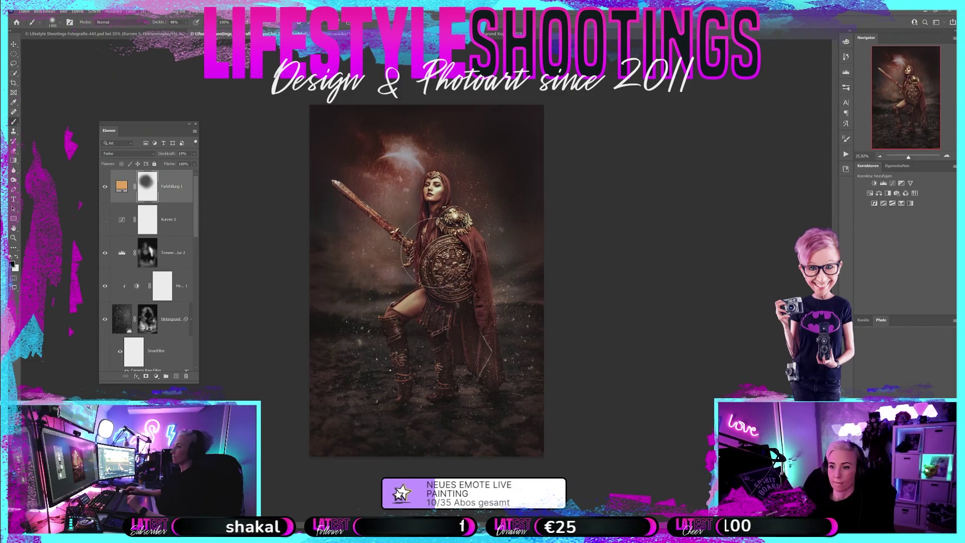
pyautogui.moveTo(371, 312); pyautogui.dragTo(397, 242)
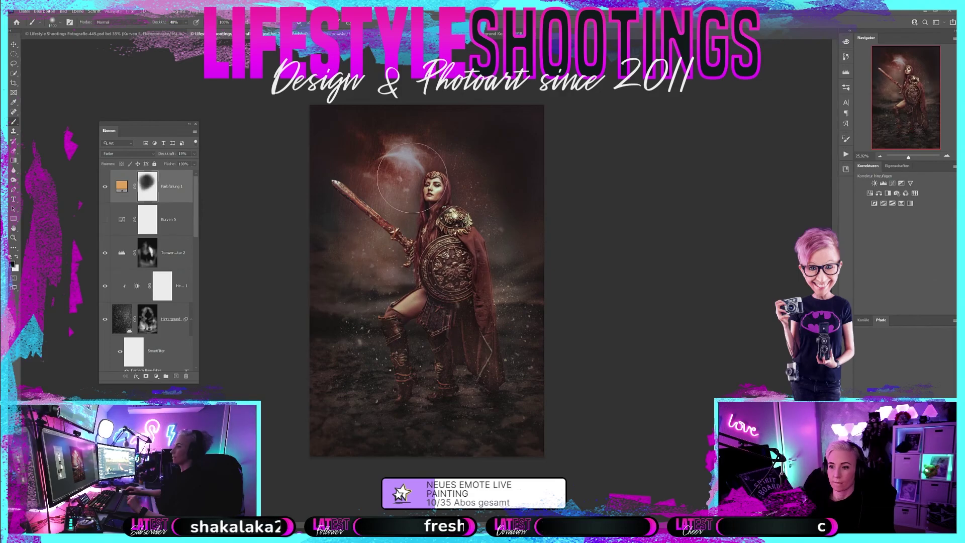
pyautogui.click(105, 187)
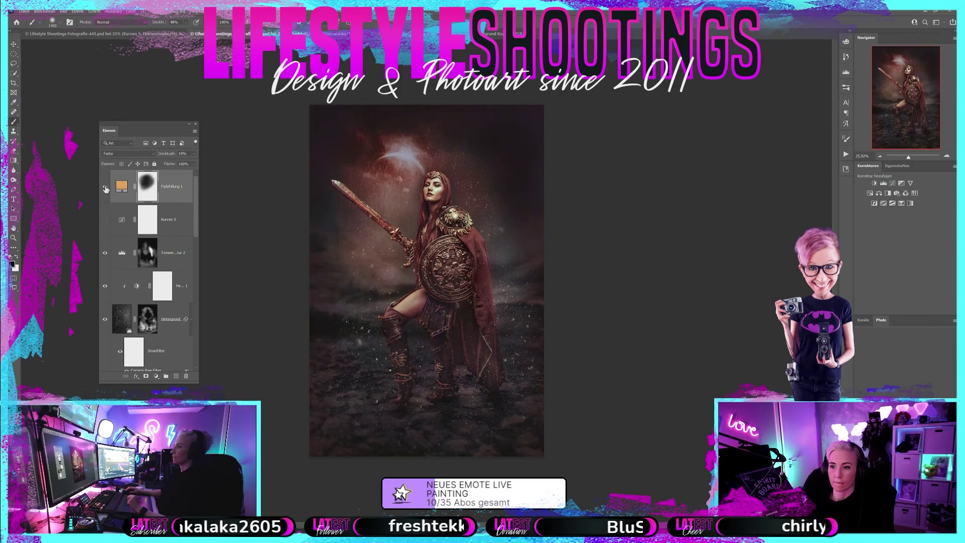
# - Preview green and red hues for Farbfüllung 1, then settle on a redder orange (F79756)
pyautogui.doubleClick(125, 187)
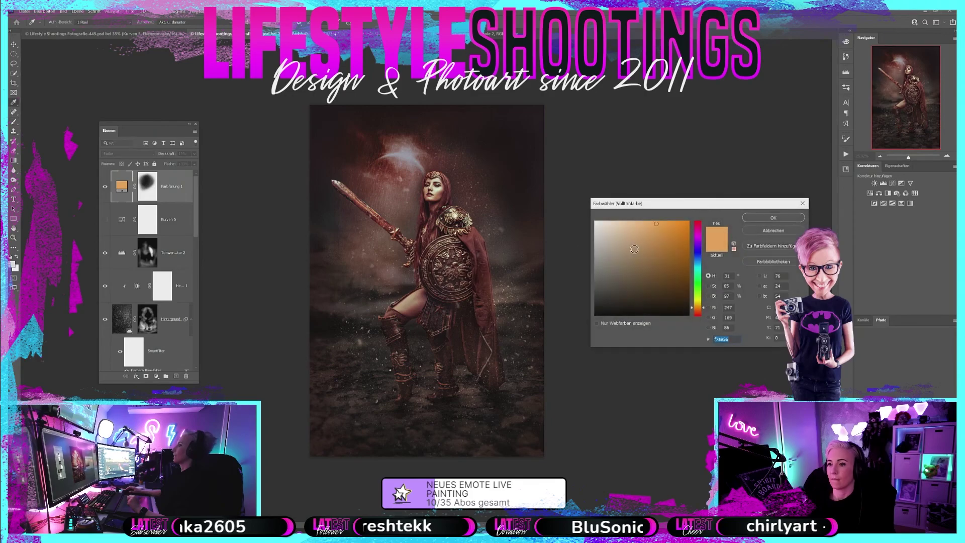
pyautogui.moveTo(697, 311); pyautogui.dragTo(697, 291)
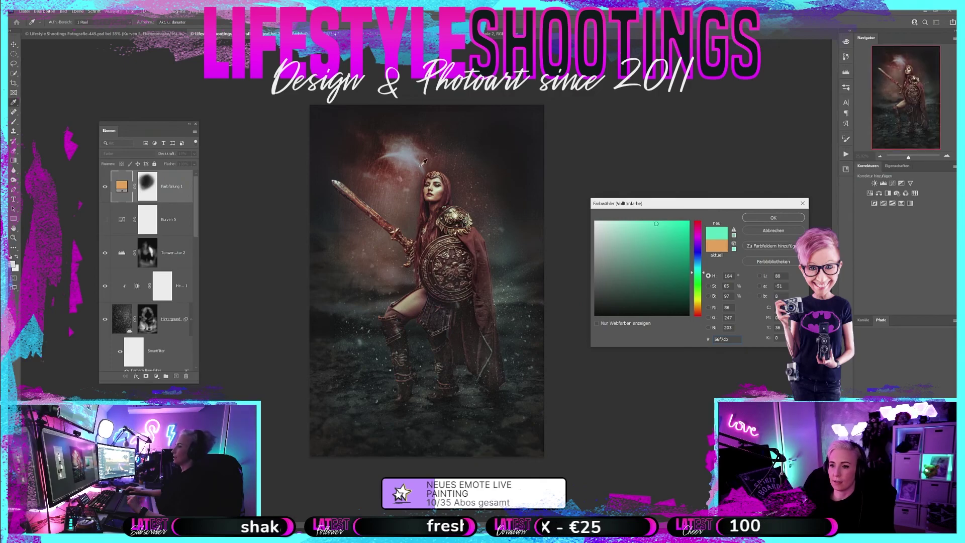
pyautogui.moveTo(698, 308)
pyautogui.mouseDown()
pyautogui.moveTo(701, 316)
pyautogui.moveTo(702, 306)
pyautogui.mouseUp()
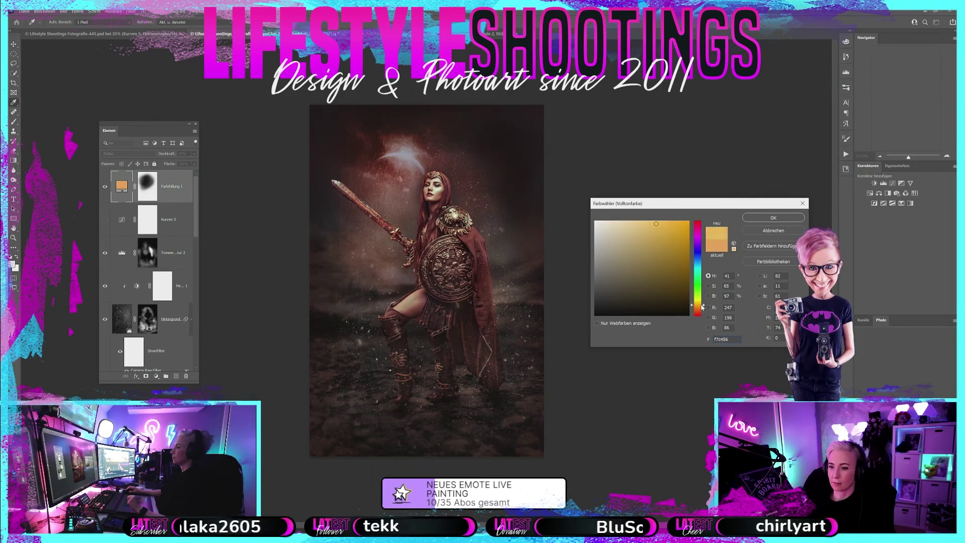
pyautogui.moveTo(703, 308); pyautogui.dragTo(699, 220)
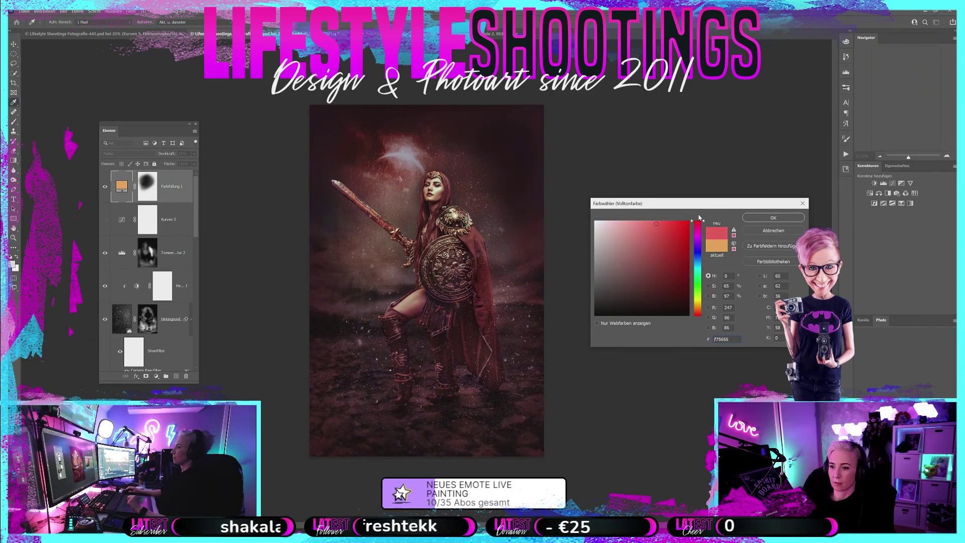
pyautogui.moveTo(697, 236)
pyautogui.mouseDown()
pyautogui.moveTo(696, 322)
pyautogui.moveTo(696, 309)
pyautogui.mouseUp()
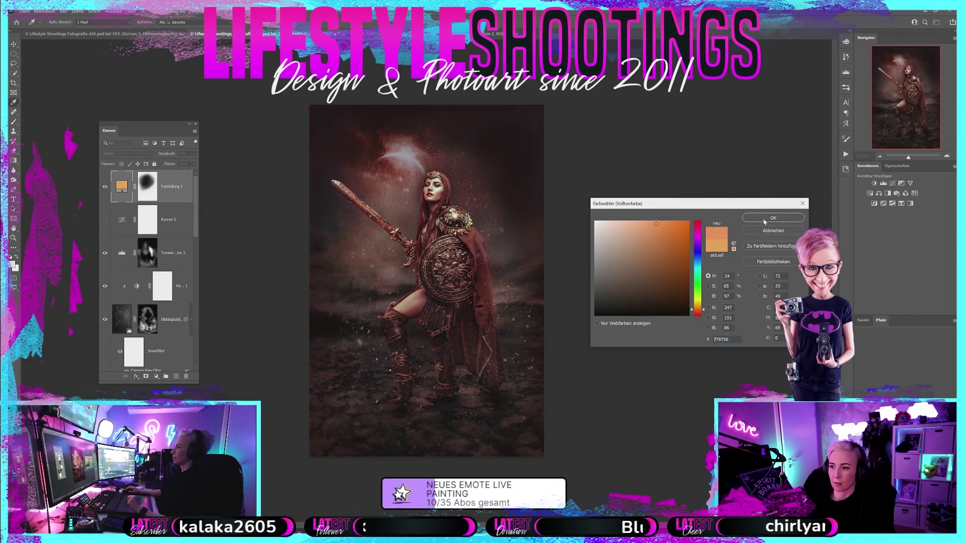
pyautogui.press('Return')
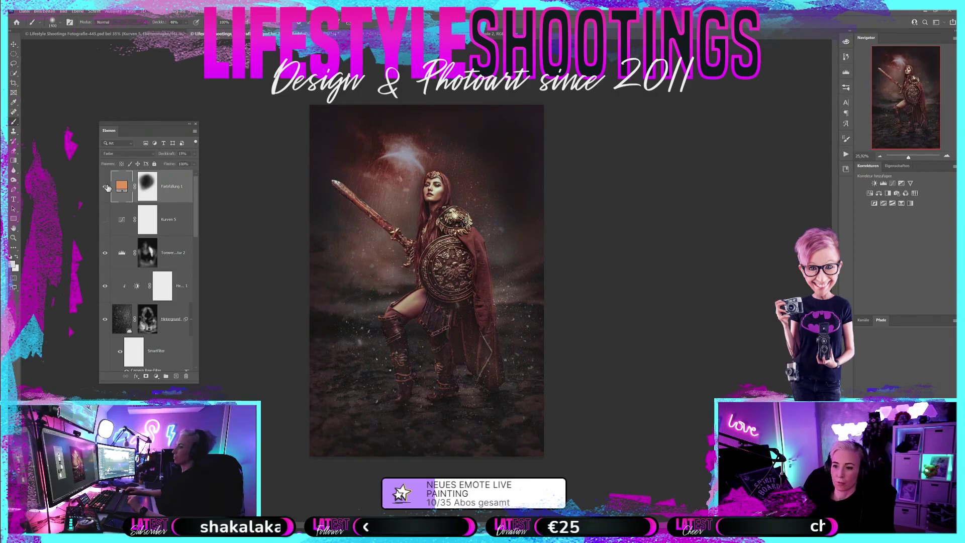
# - Lower Farbfüllung 1 to 11% opacity and add a Kurven 6 curve pulling the Rot channel down
pyautogui.moveTo(171, 155); pyautogui.dragTo(167, 155)
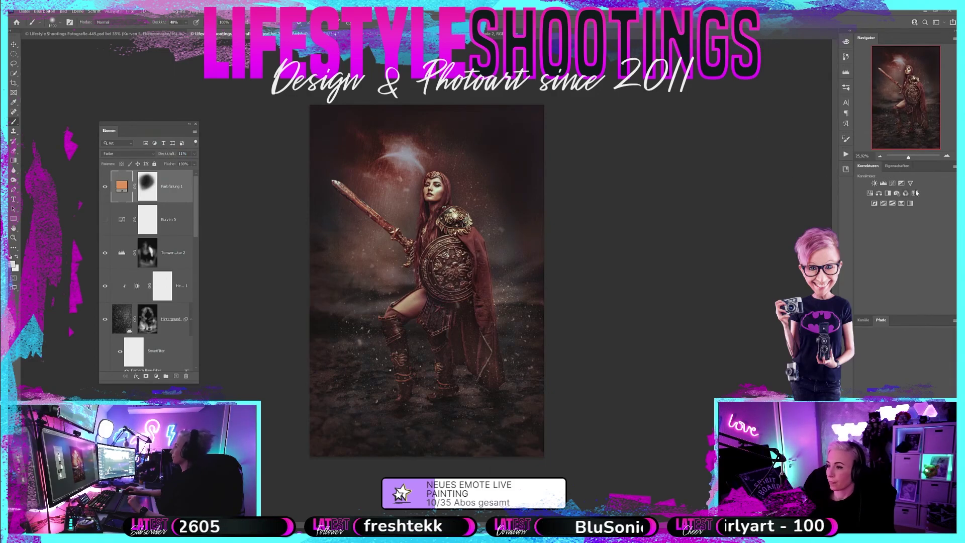
pyautogui.click(892, 183)
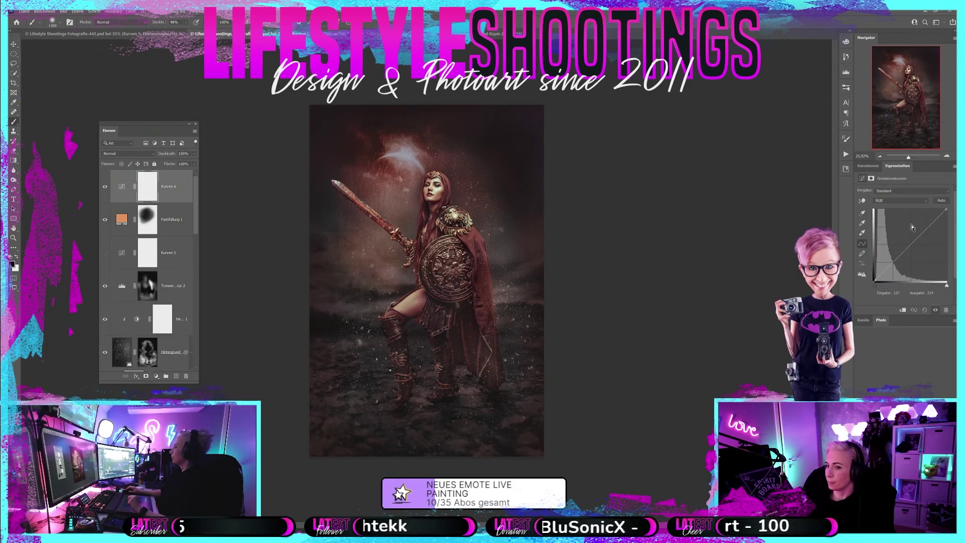
pyautogui.click(902, 202)
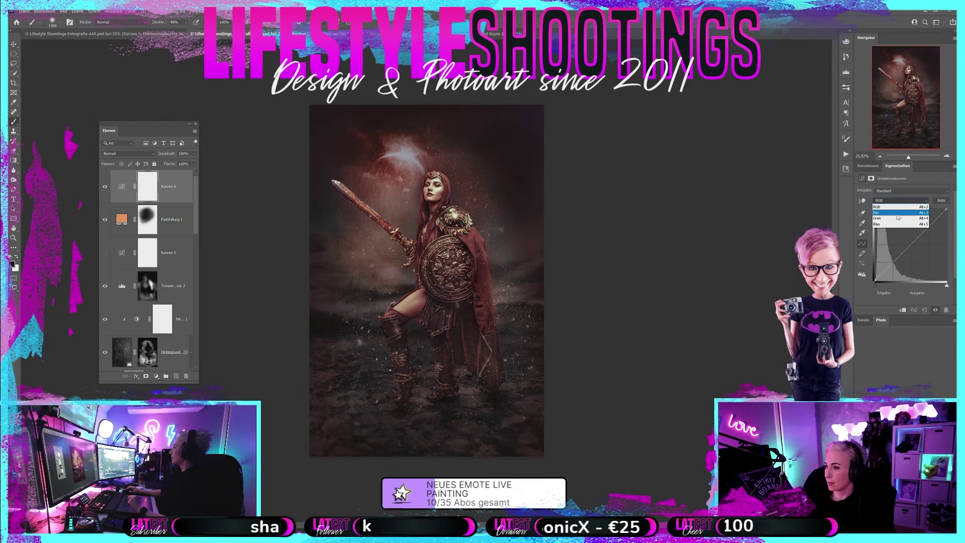
pyautogui.click(899, 217)
pyautogui.moveTo(915, 241); pyautogui.dragTo(917, 247)
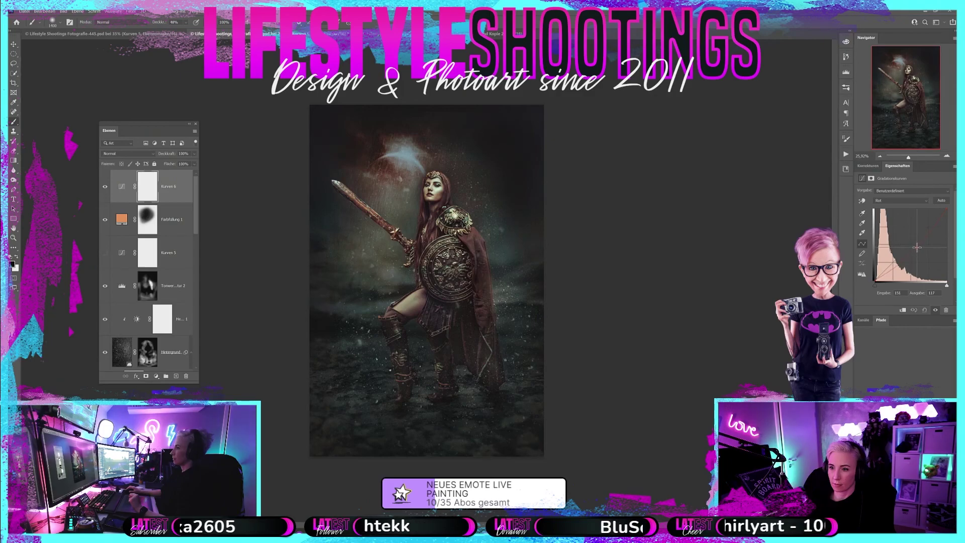
# - Flip between the pillars and sword warrior documents, hiding the Kurven 6 layer along the way
pyautogui.hotkey('ctrl', 'Tab')
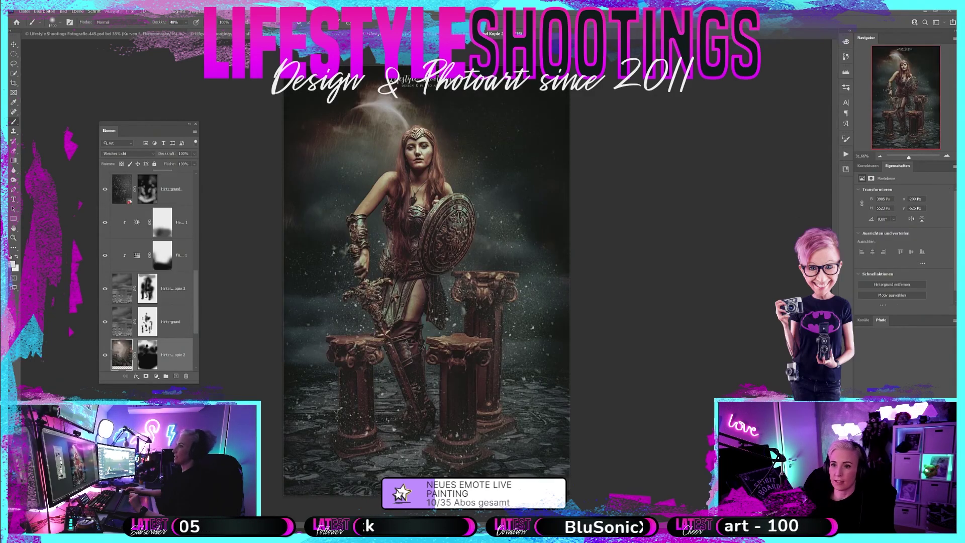
pyautogui.hotkey('ctrl', 'Tab')
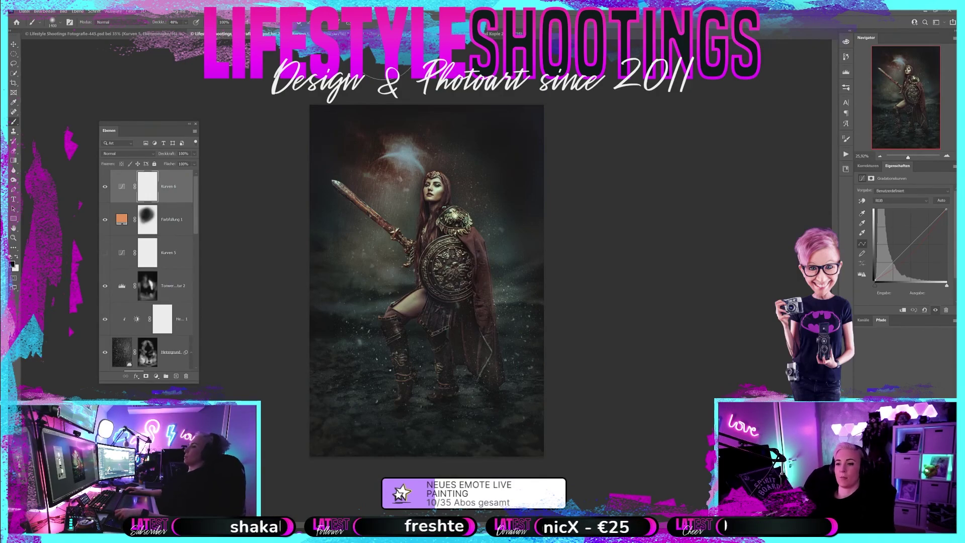
pyautogui.hotkey('ctrl', 'Tab')
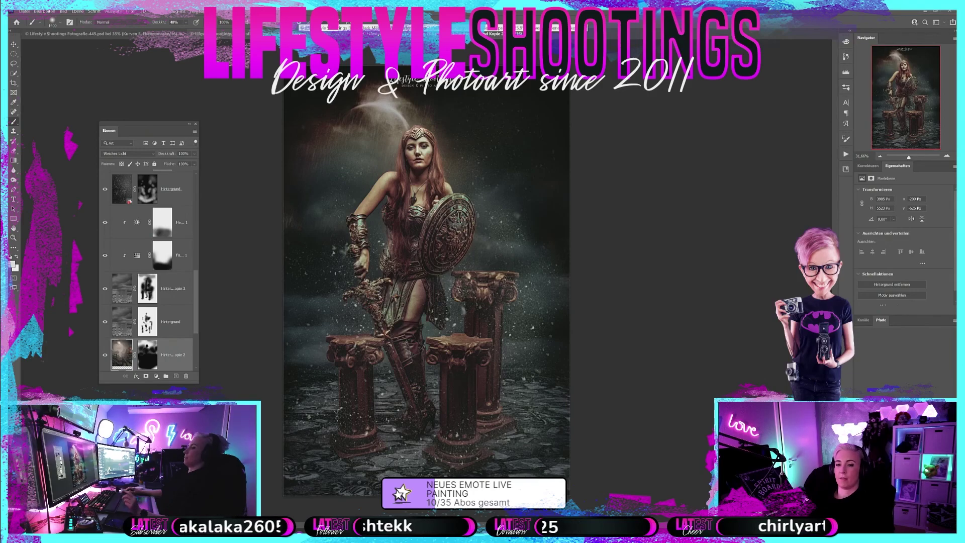
pyautogui.hotkey('ctrl', 'Tab')
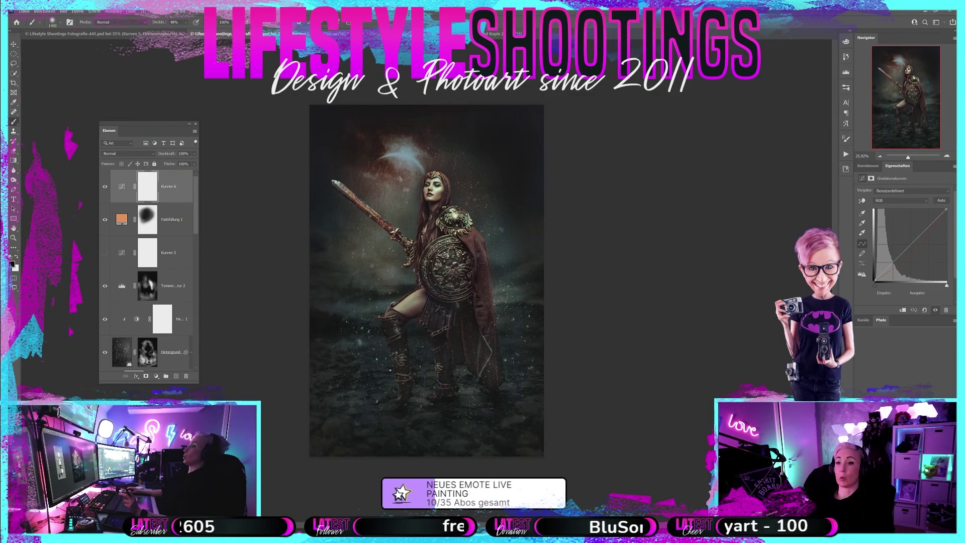
pyautogui.hotkey('ctrl', 'Tab')
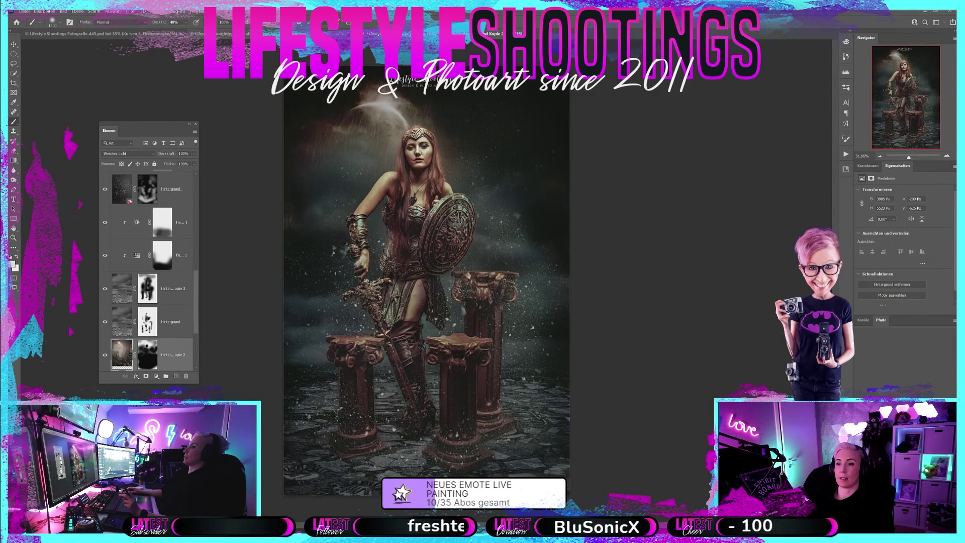
pyautogui.hotkey('ctrl', 'Tab')
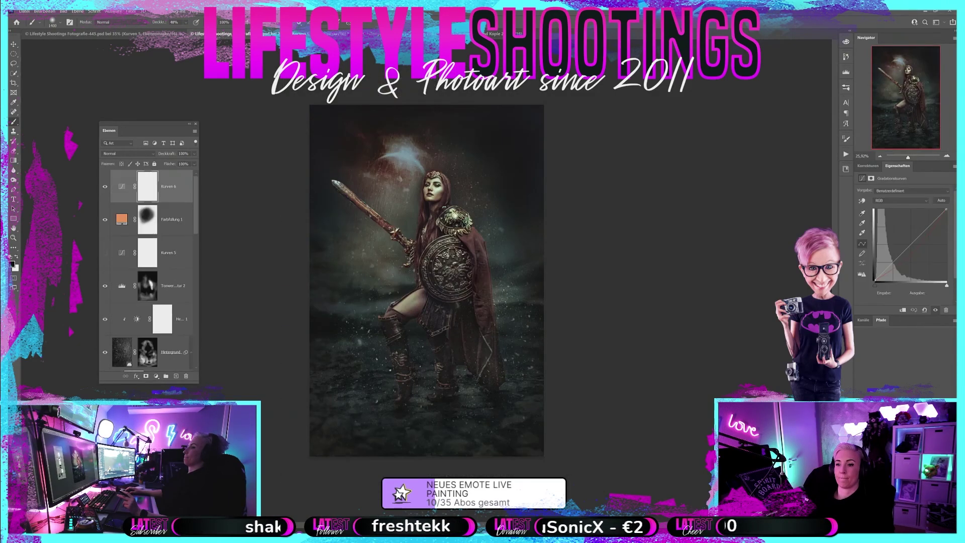
pyautogui.click(105, 187)
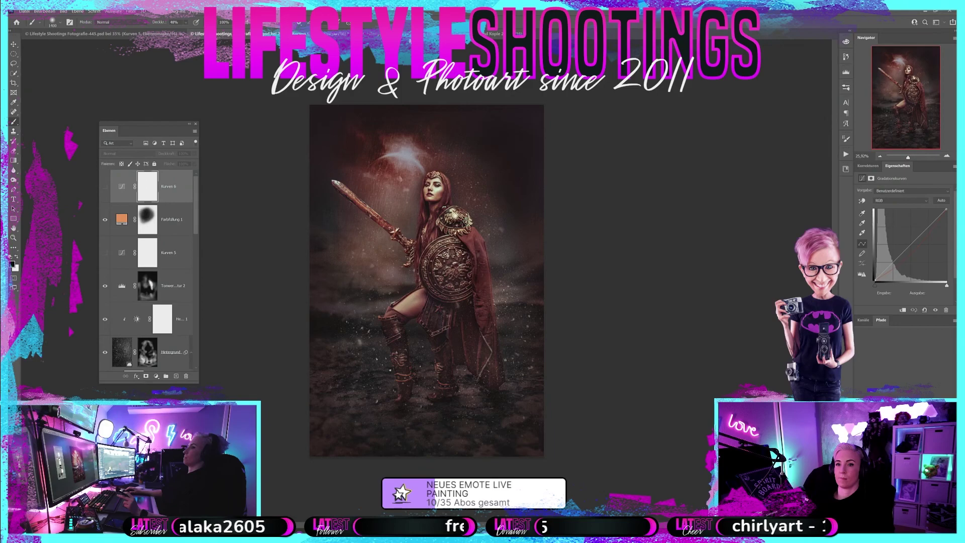
pyautogui.hotkey('ctrl', 'Tab')
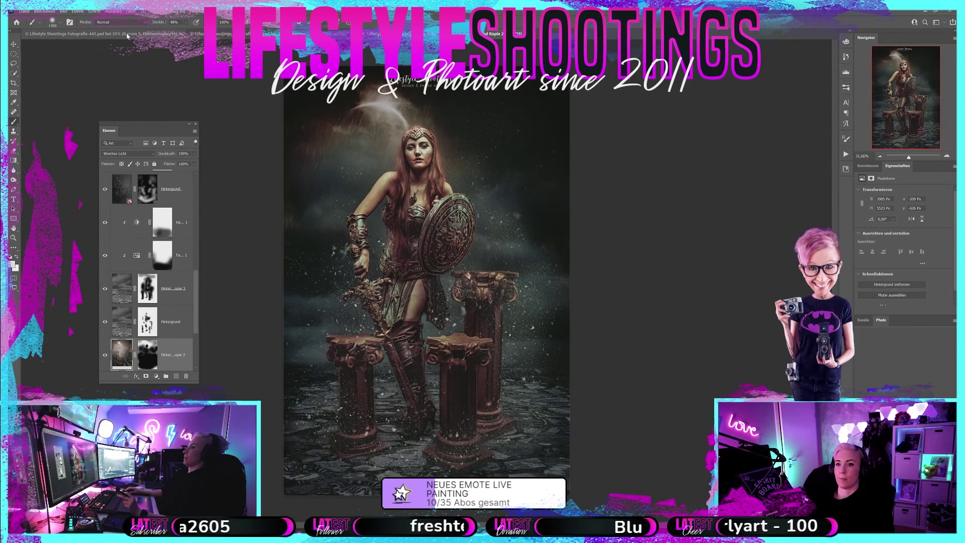
pyautogui.click(127, 35)
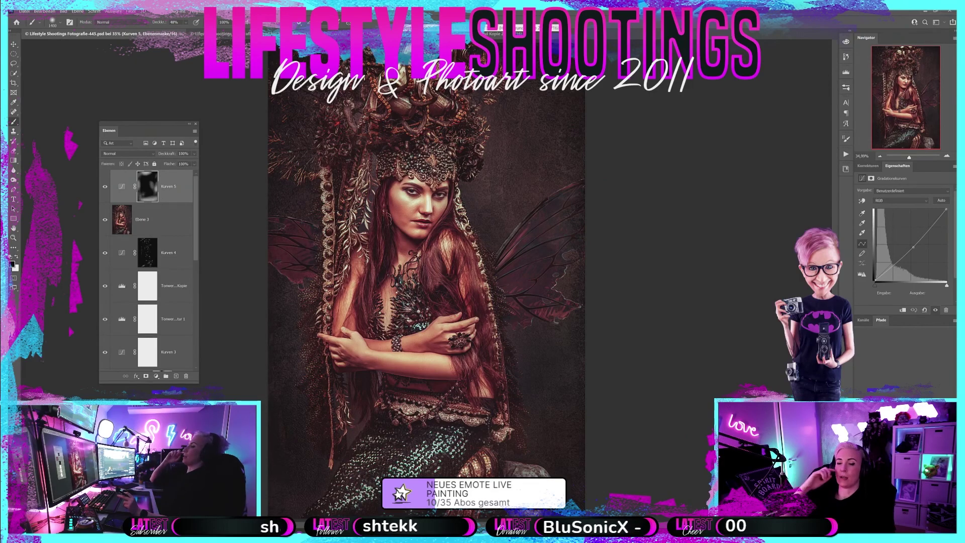
pyautogui.click(196, 34)
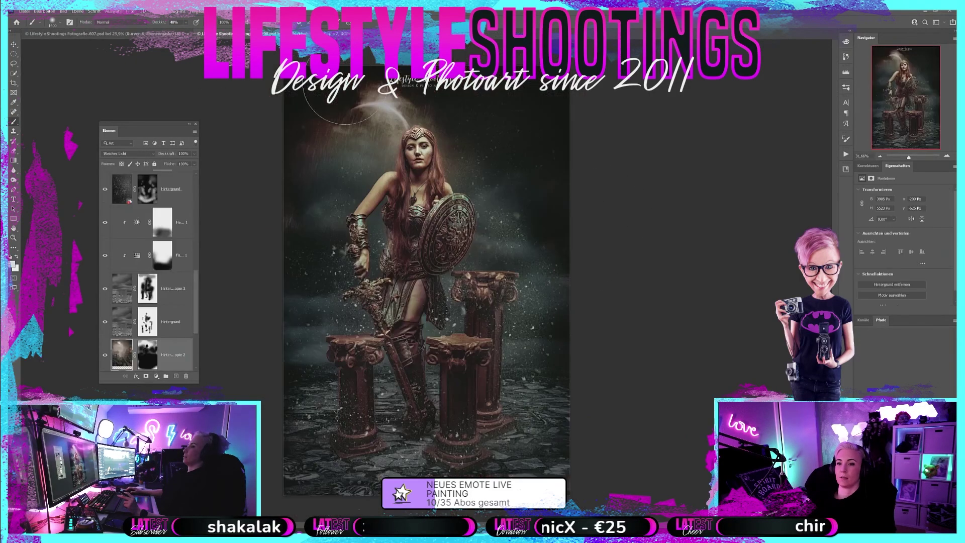
# - Tile the two warrior documents side by side and dock the Layers panel on the right
pyautogui.click(195, 12)
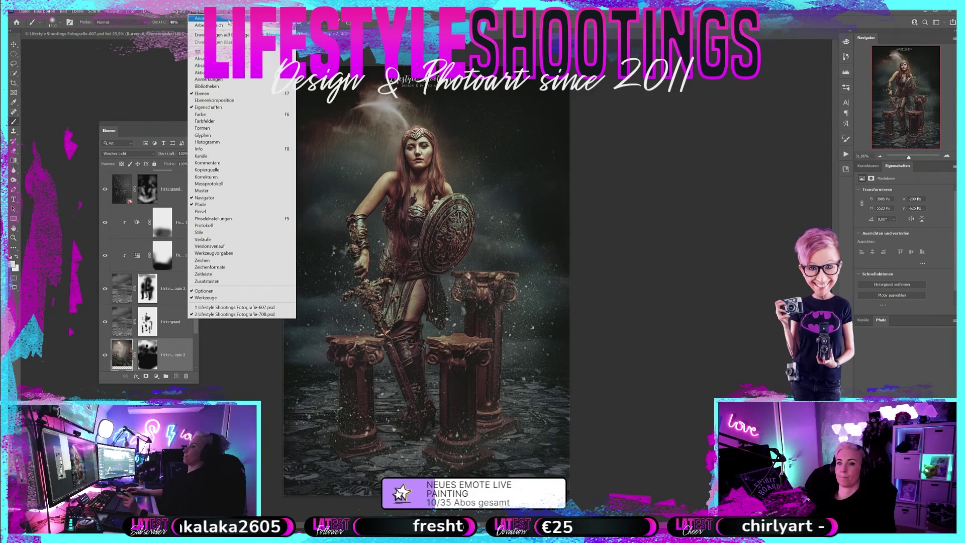
pyautogui.moveTo(219, 18)
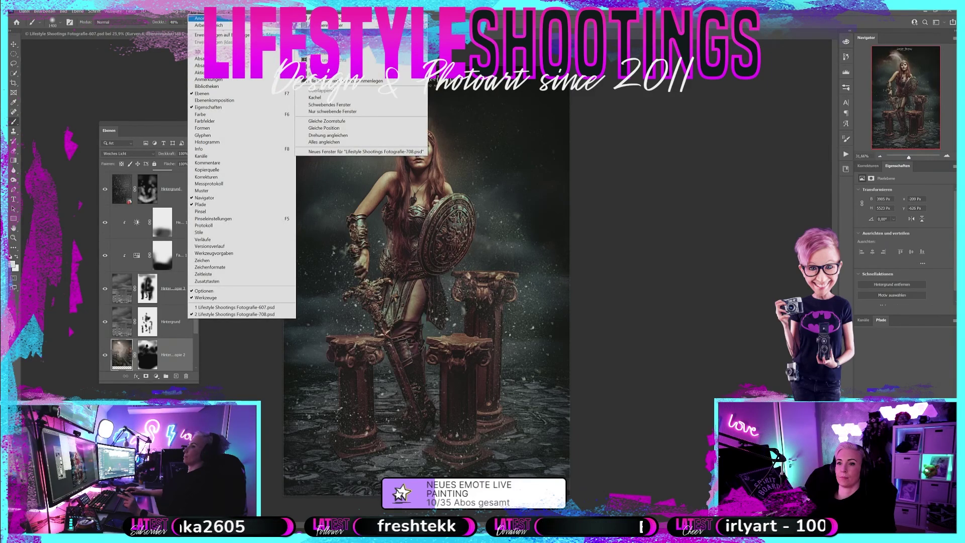
pyautogui.click(324, 25)
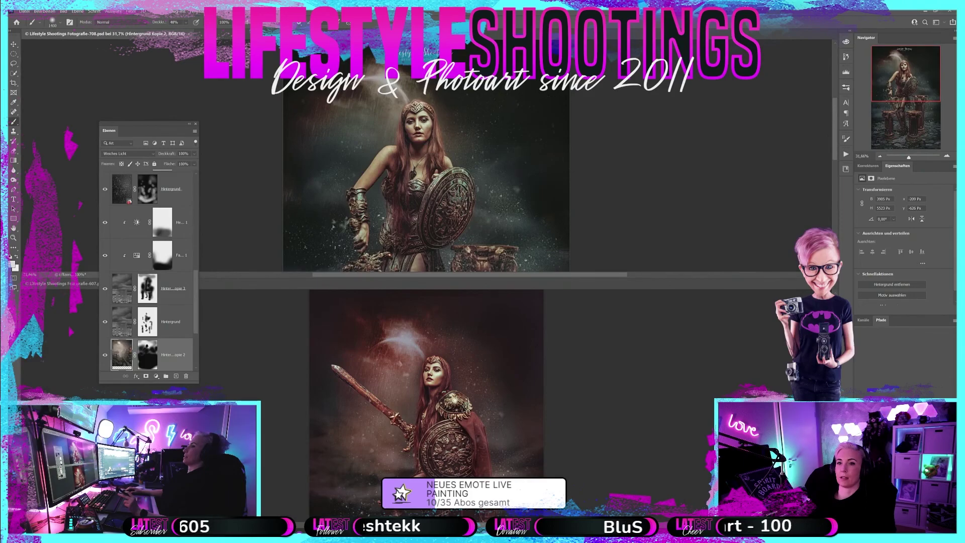
pyautogui.click(196, 13)
pyautogui.moveTo(205, 19)
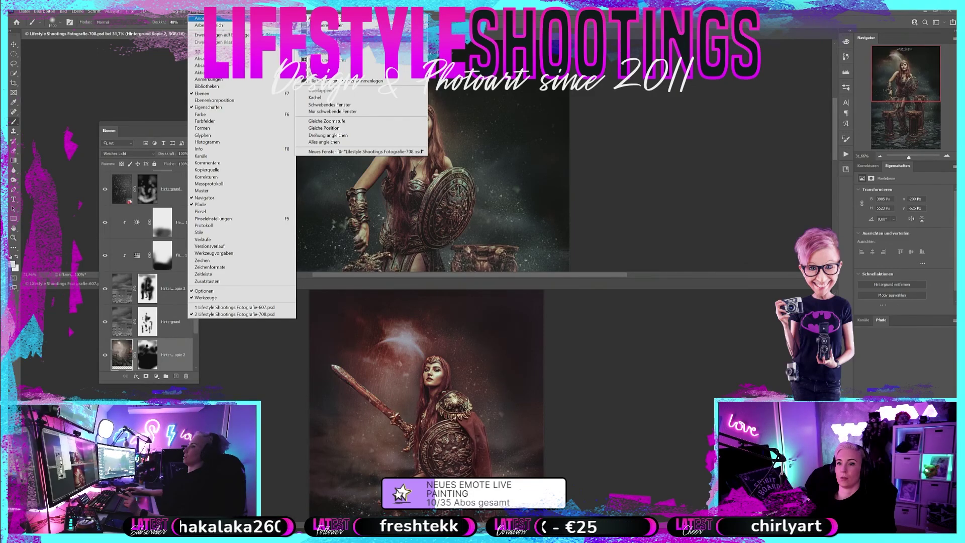
pyautogui.click(321, 39)
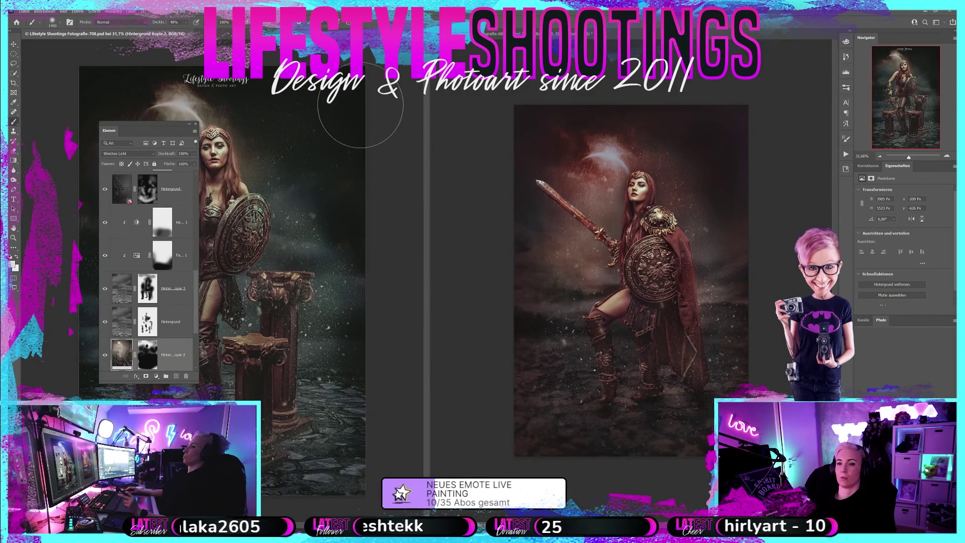
pyautogui.moveTo(149, 124)
pyautogui.mouseDown()
pyautogui.moveTo(927, 327)
pyautogui.moveTo(915, 319)
pyautogui.mouseUp()
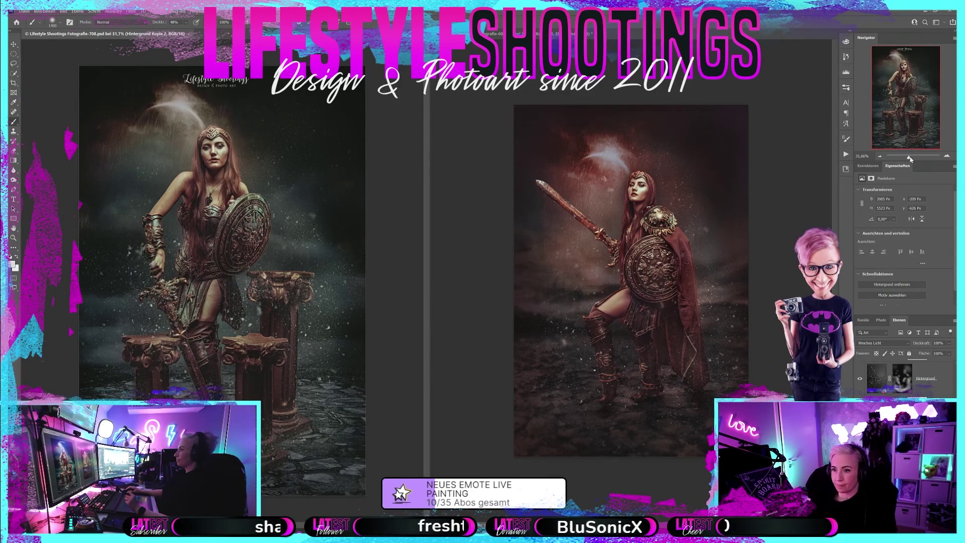
pyautogui.hotkey('ctrl', 'Tab')
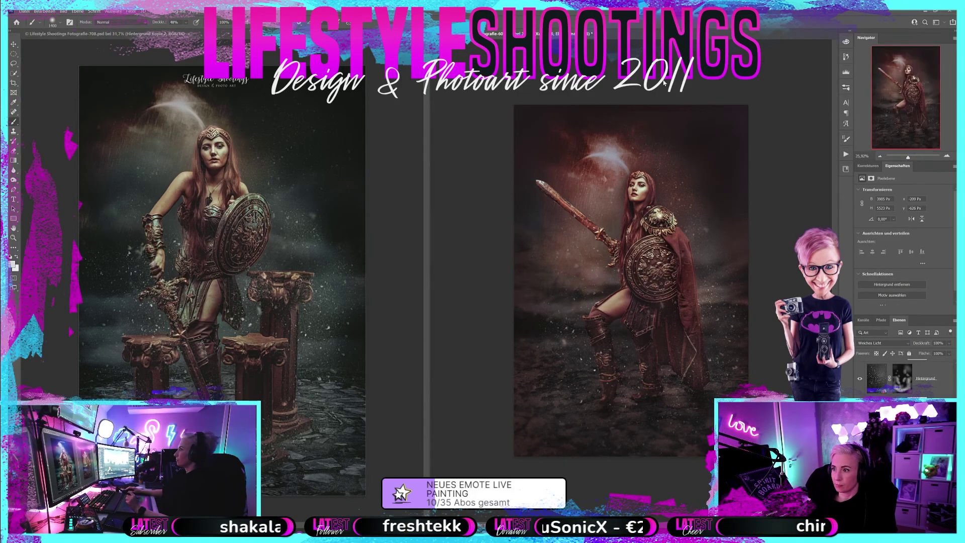
# - Turn on the Kurven 6 curves grade and compare the sword warrior with and without it
pyautogui.moveTo(912, 158); pyautogui.dragTo(908, 159)
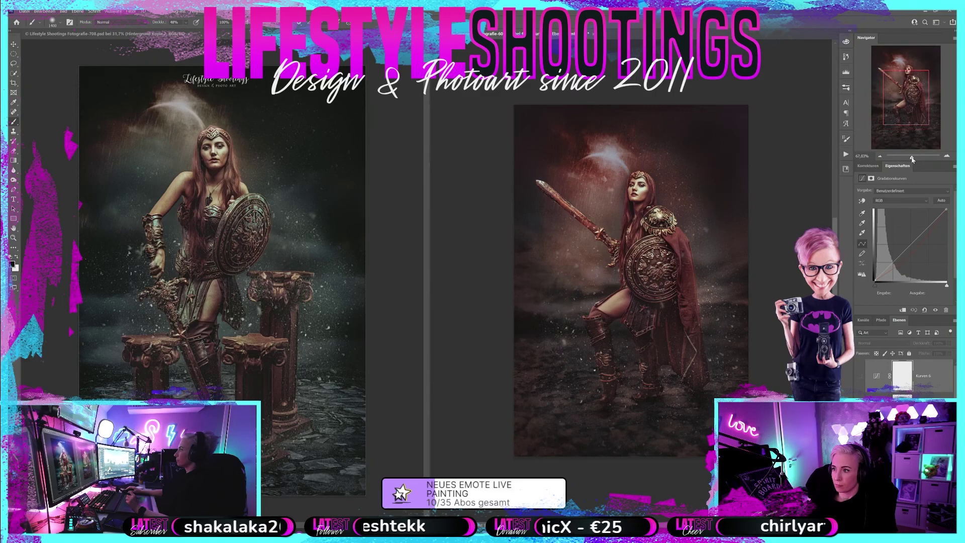
pyautogui.moveTo(908, 159); pyautogui.dragTo(908, 159)
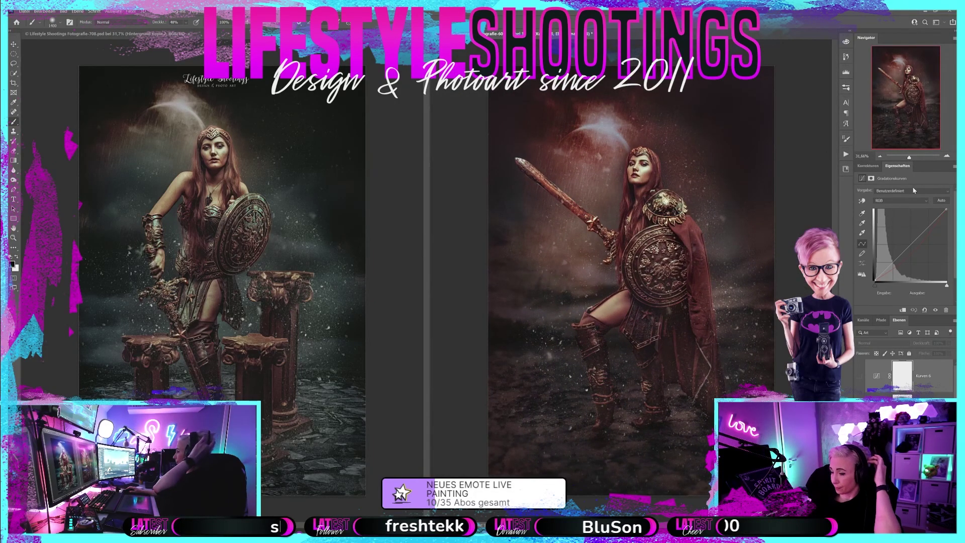
pyautogui.click(857, 378)
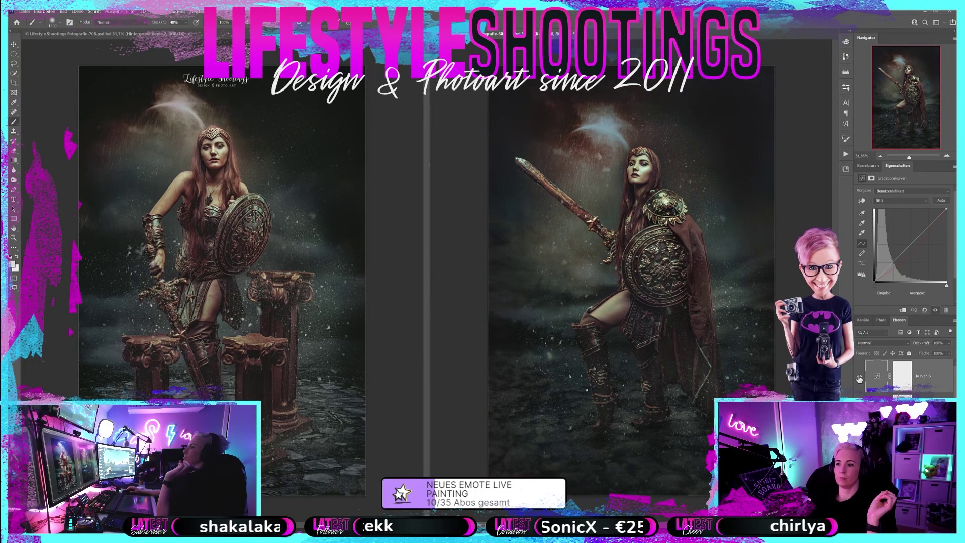
pyautogui.click(859, 379)
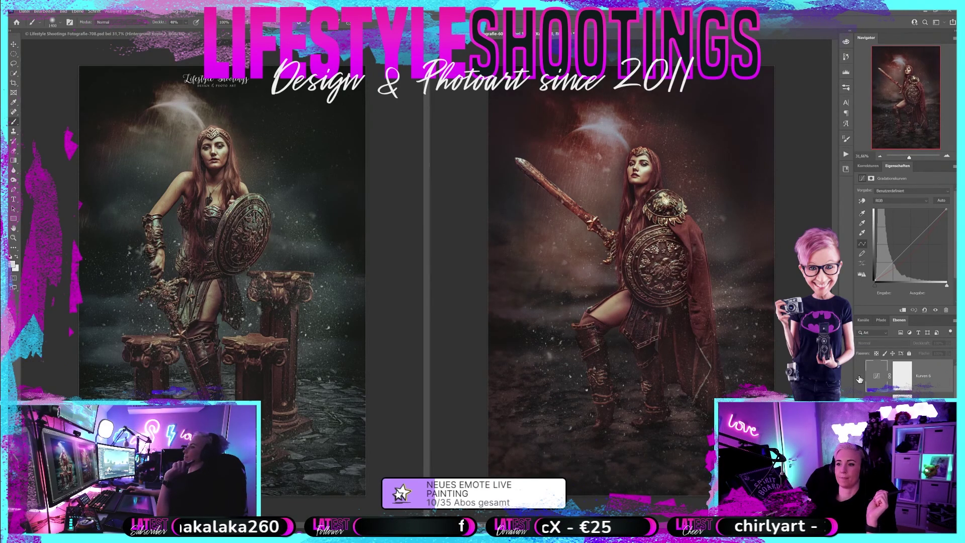
pyautogui.click(860, 379)
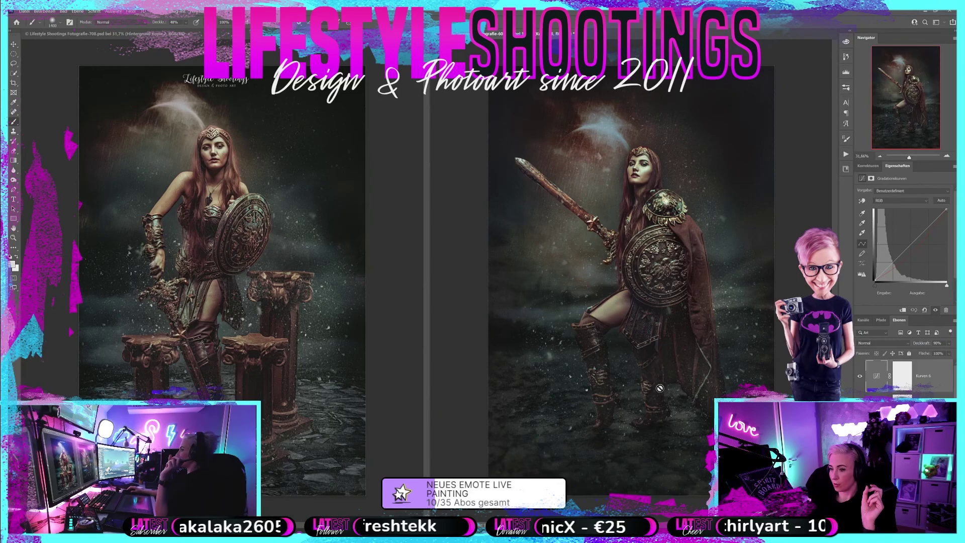
pyautogui.click(859, 376)
pyautogui.click(859, 376)
pyautogui.click(858, 380)
pyautogui.click(859, 377)
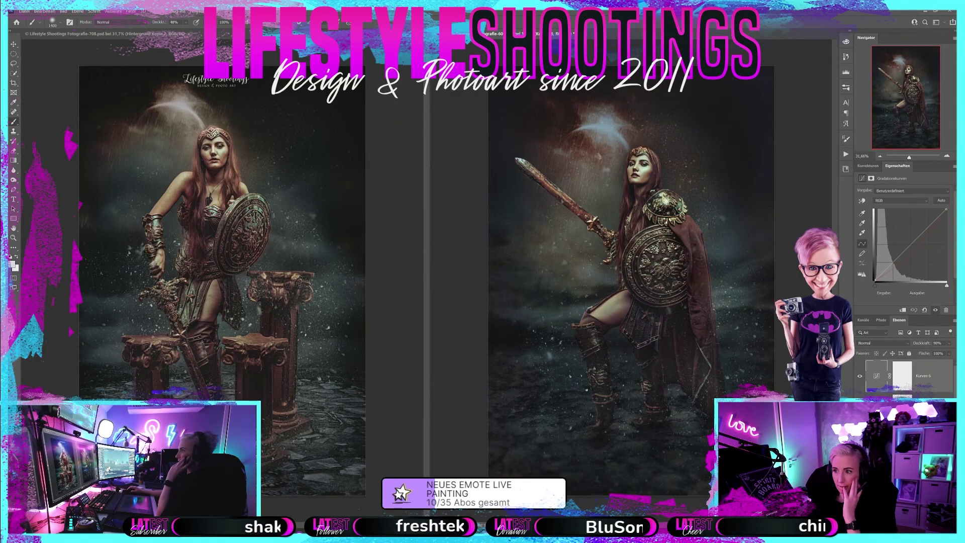
# - Finish comparing Kurven 6, leave it visible, and target its layer mask
pyautogui.click(859, 377)
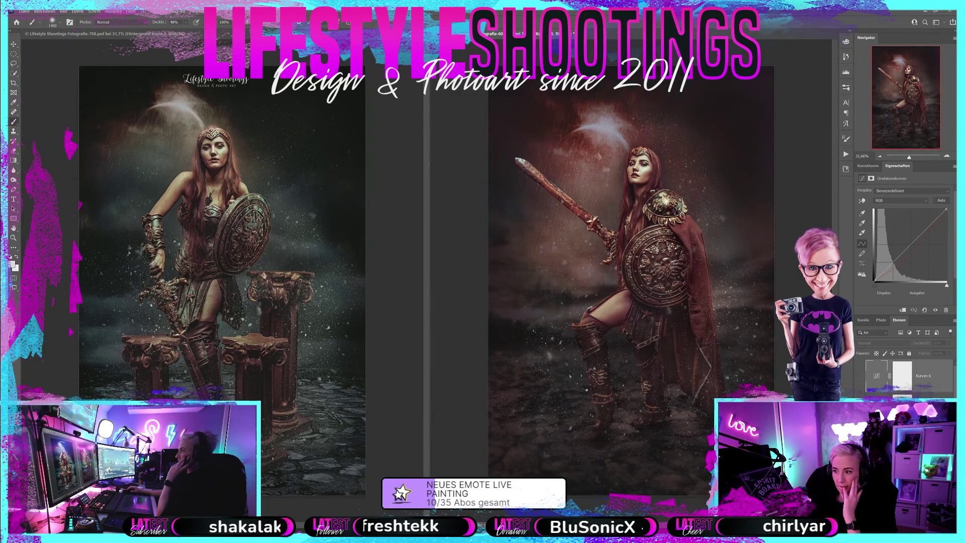
pyautogui.click(860, 377)
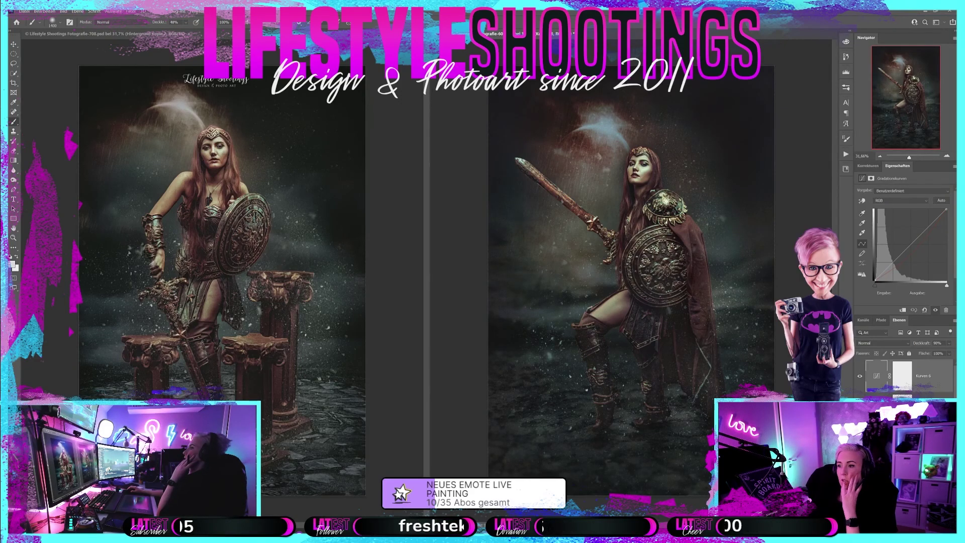
pyautogui.click(859, 376)
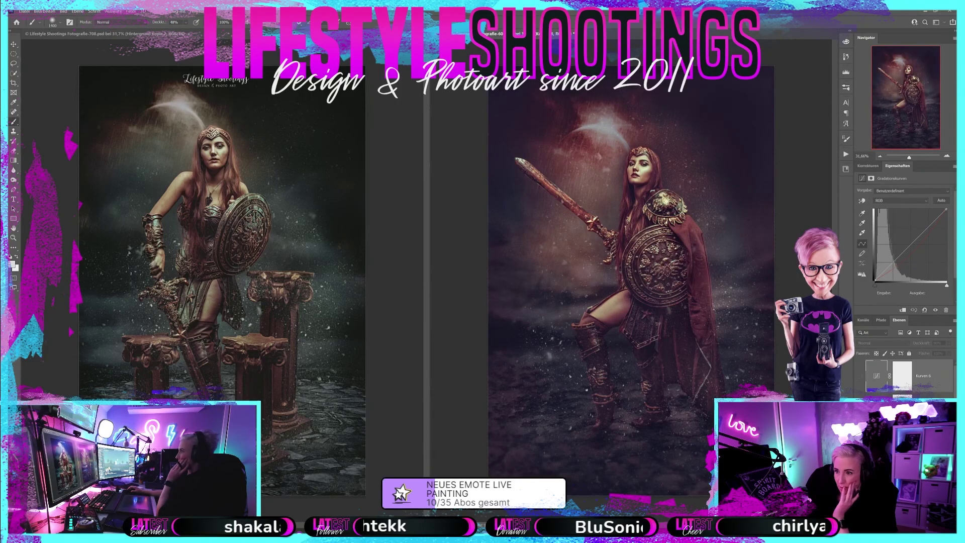
pyautogui.click(859, 375)
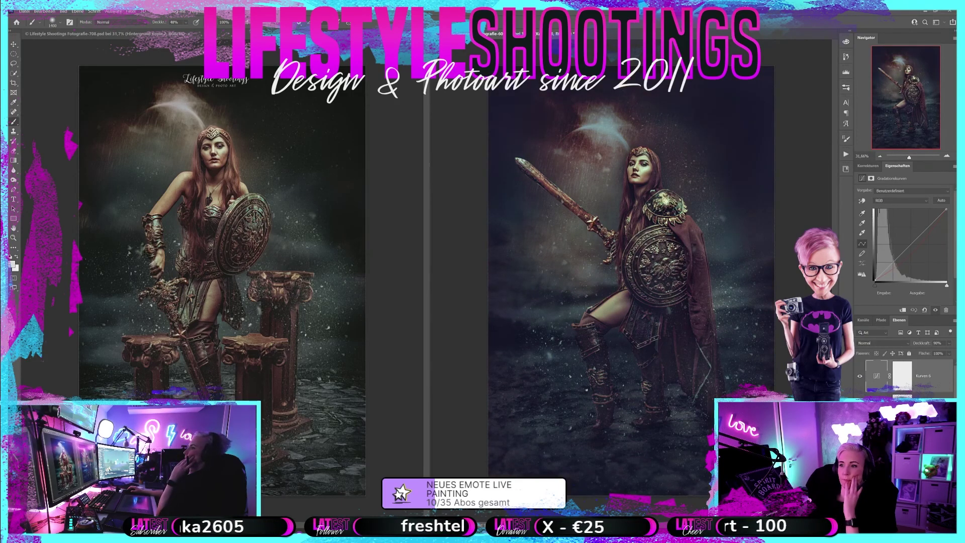
pyautogui.click(859, 376)
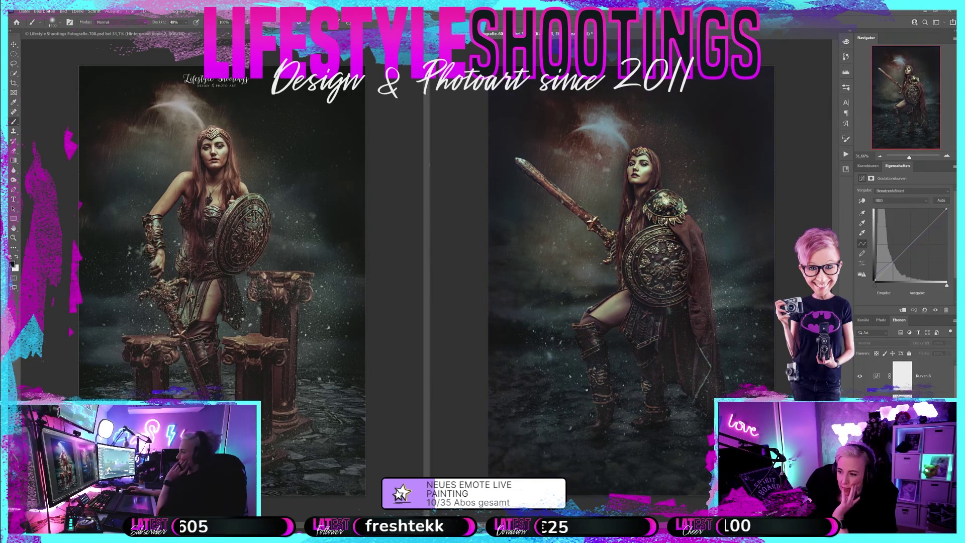
pyautogui.hotkey('alt', '[')
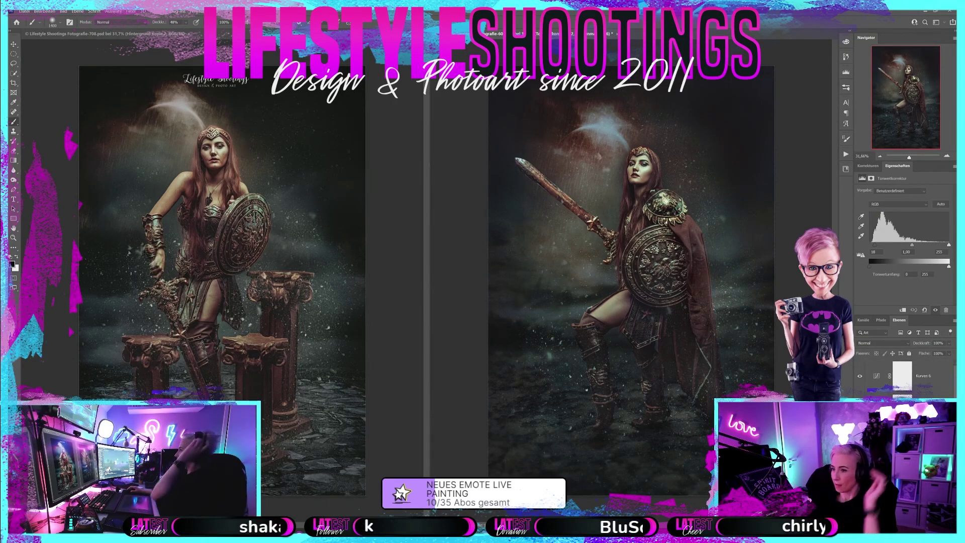
pyautogui.click(889, 375)
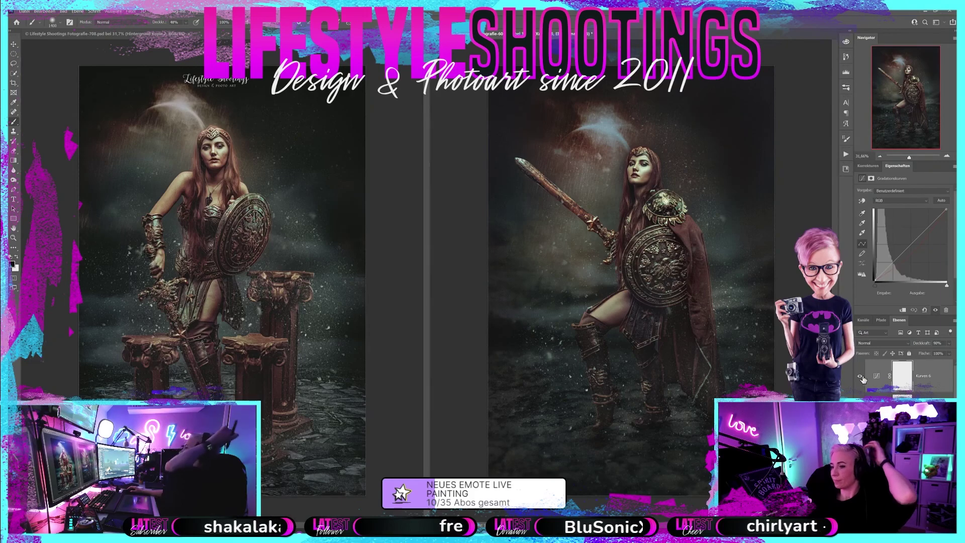
pyautogui.click(860, 377)
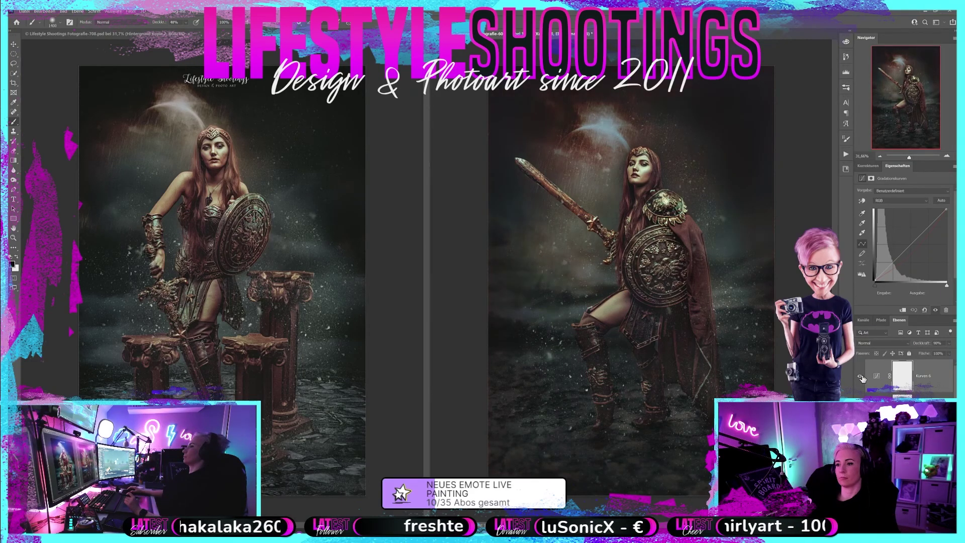
pyautogui.click(902, 380)
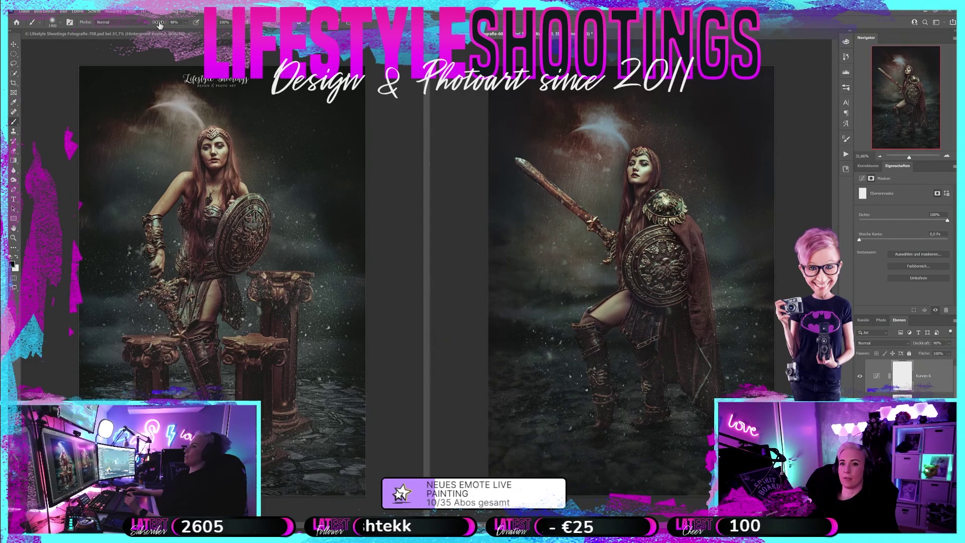
# - Paint softly on the Kurven 6 mask with a 20% opacity brush of about 900–1100 px
pyautogui.moveTo(160, 24); pyautogui.dragTo(149, 24)
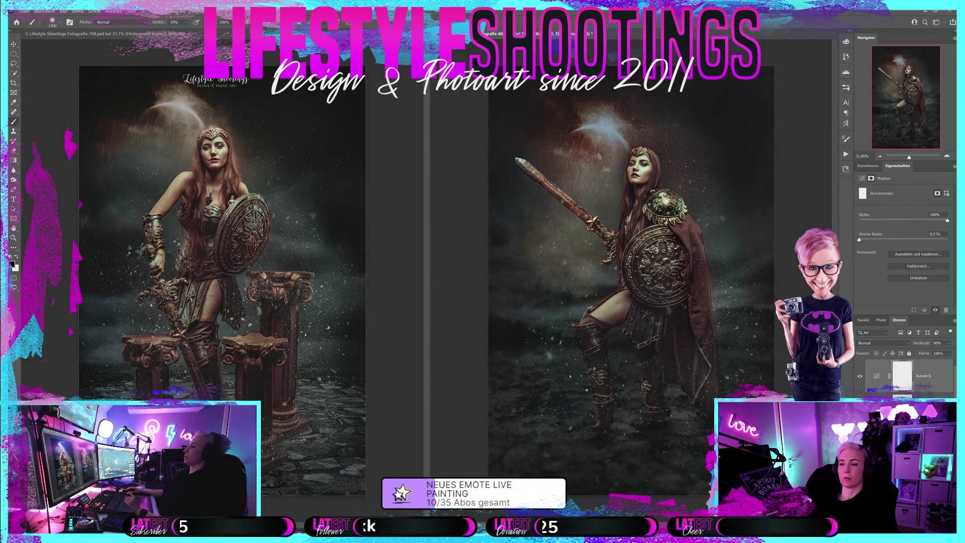
pyautogui.moveTo(613, 120); pyautogui.dragTo(598, 243)
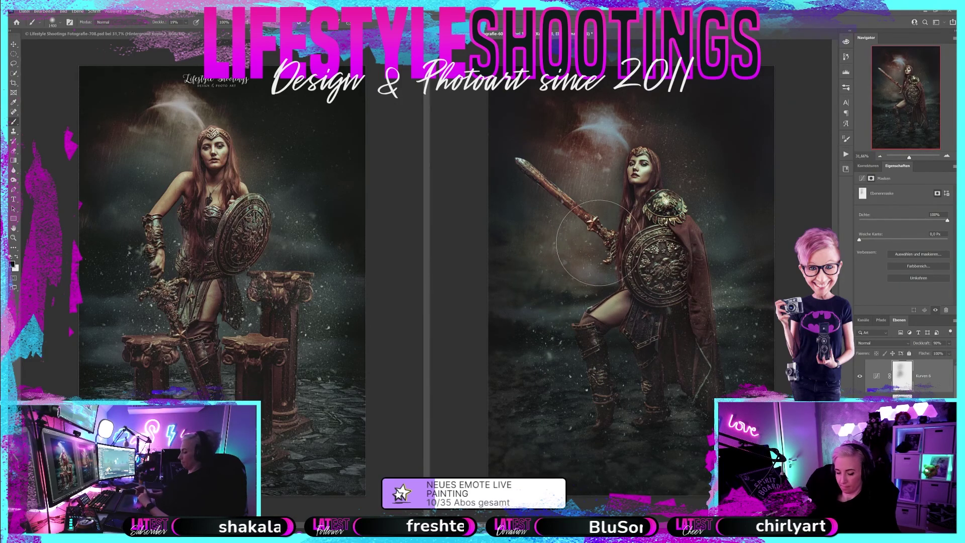
pyautogui.press('[')
pyautogui.press('[')
pyautogui.press('[')
pyautogui.press('[')
pyautogui.press('[')
pyautogui.press('[')
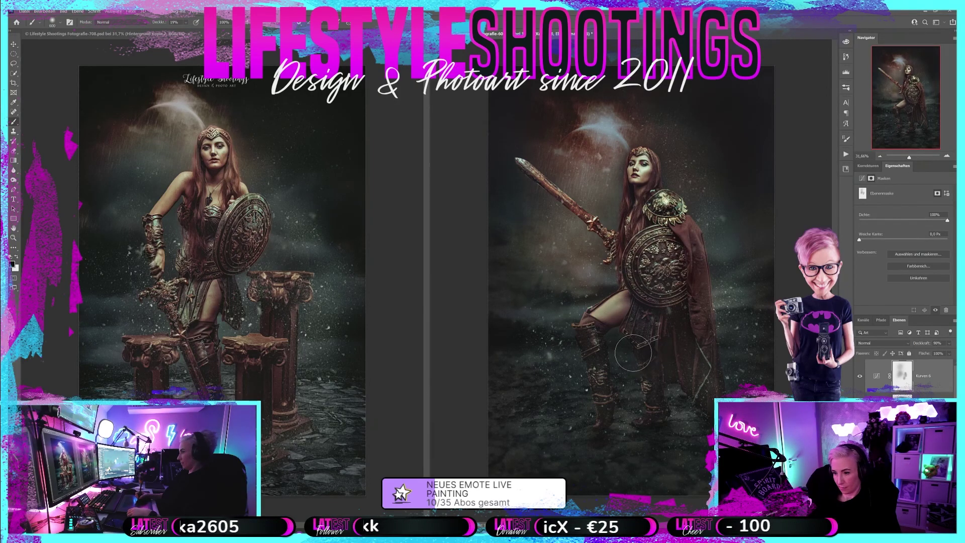
pyautogui.press(']')
pyautogui.press(']')
pyautogui.press(']')
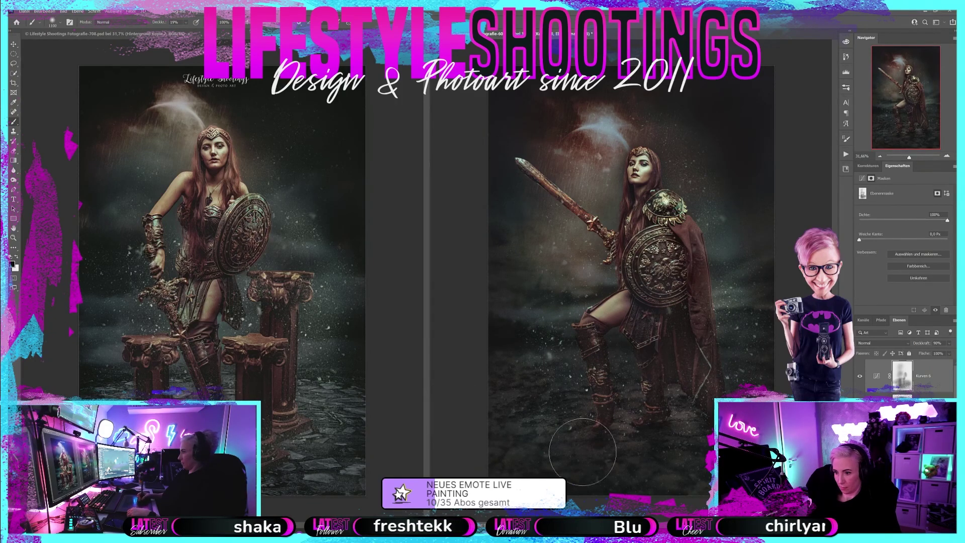
# - Paint white on the mask over the lower figure and ground, then check the result
pyautogui.click(17, 257)
pyautogui.press('[')
pyautogui.press('[')
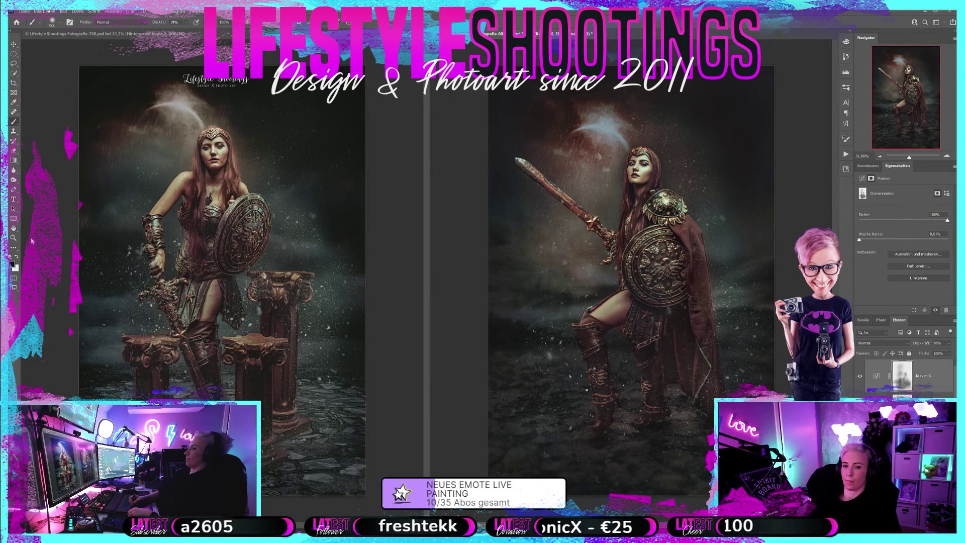
pyautogui.click(16, 256)
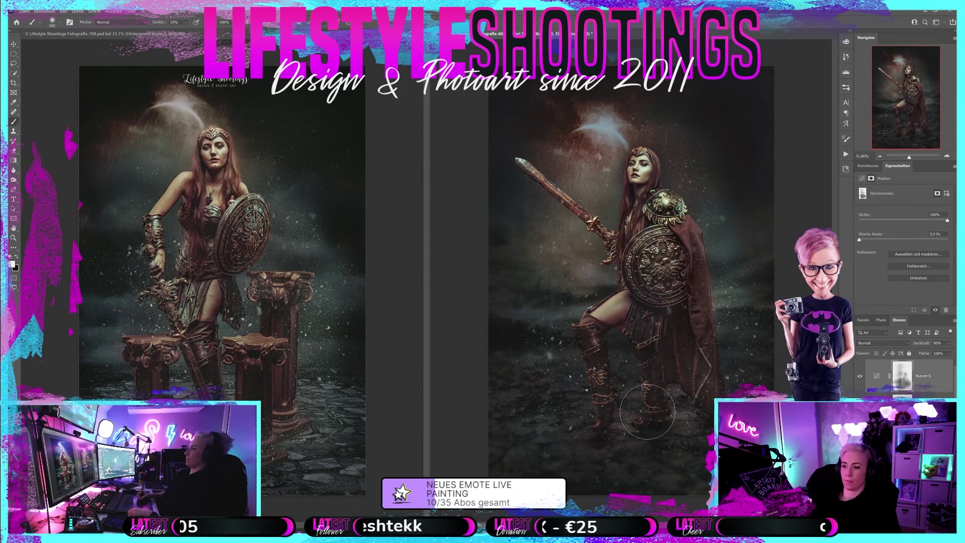
pyautogui.moveTo(603, 432); pyautogui.dragTo(699, 411)
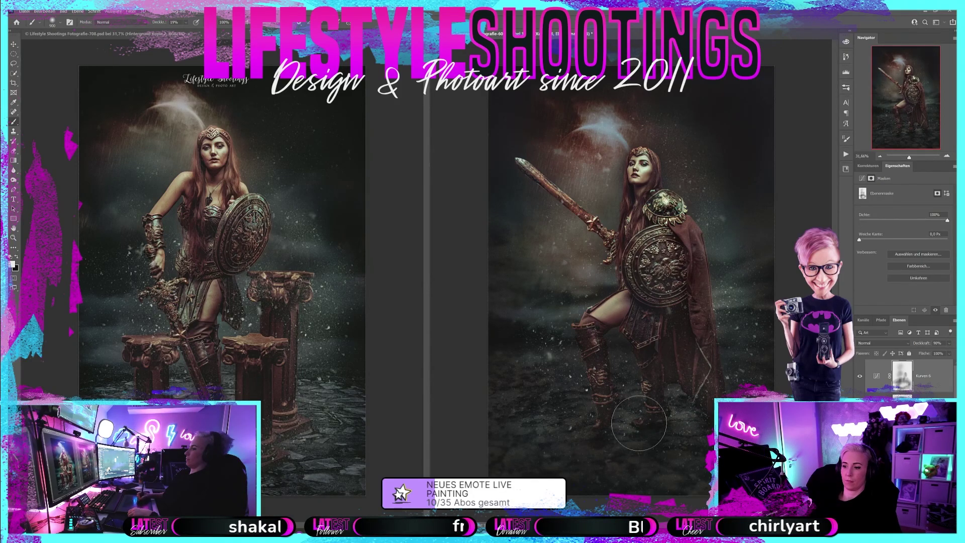
pyautogui.click(858, 375)
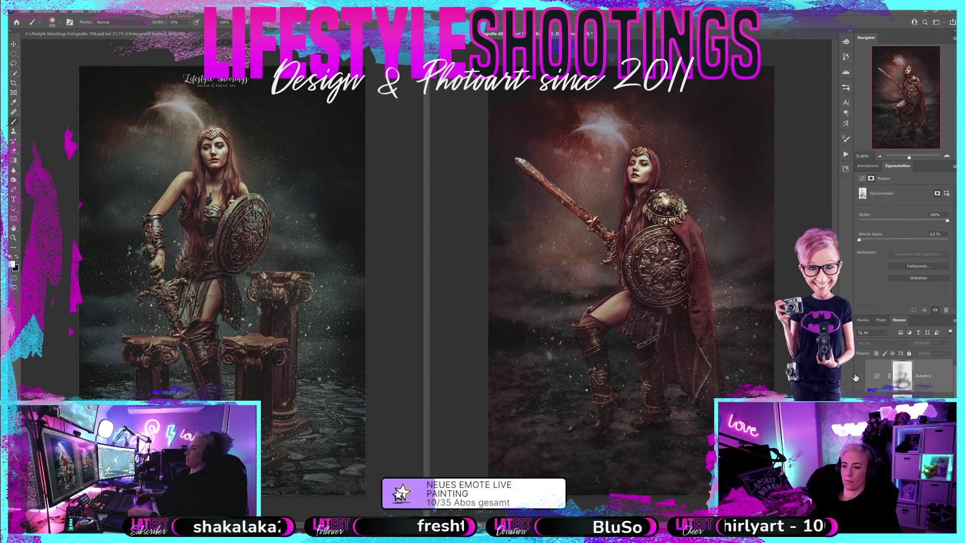
pyautogui.click(859, 375)
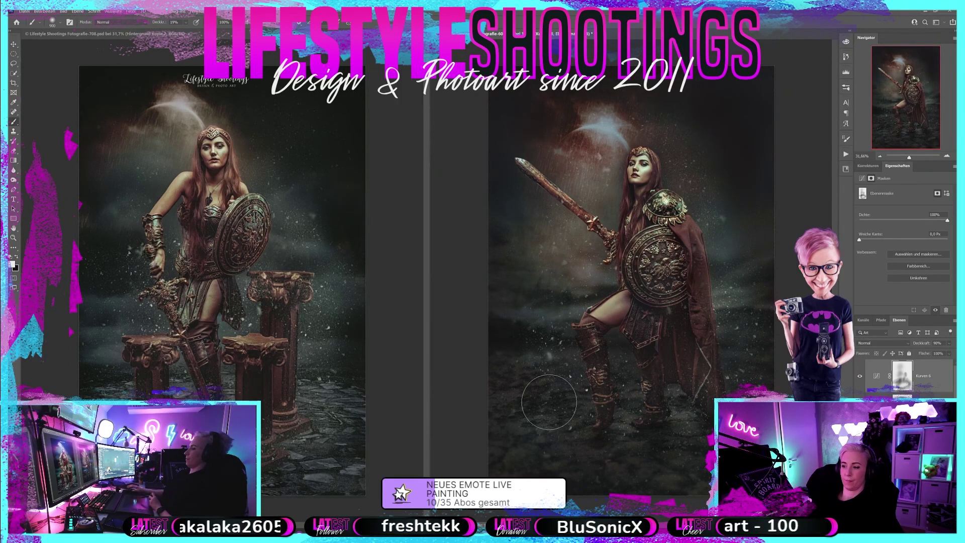
pyautogui.click(861, 378)
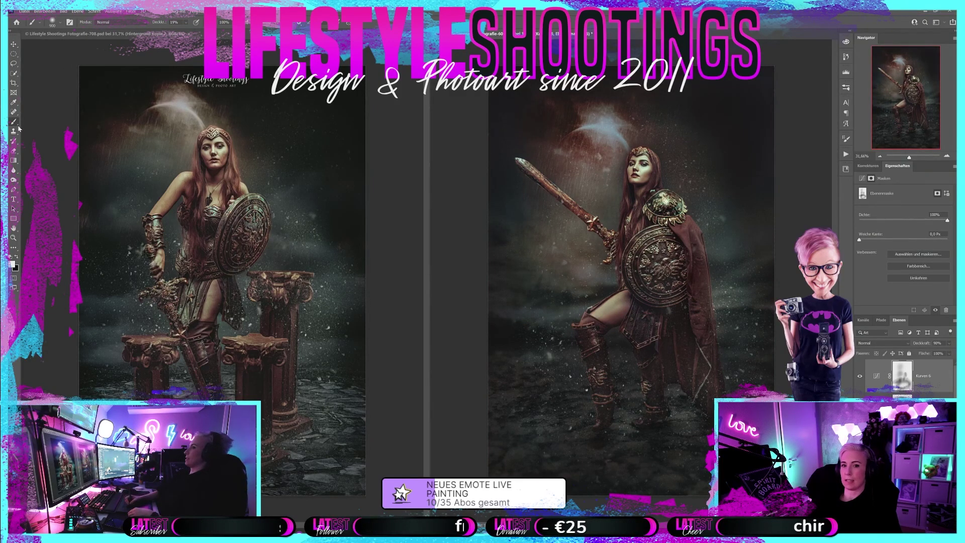
# - Switch to black at 25% brush opacity with a 250 px brush for the legs
pyautogui.click(16, 258)
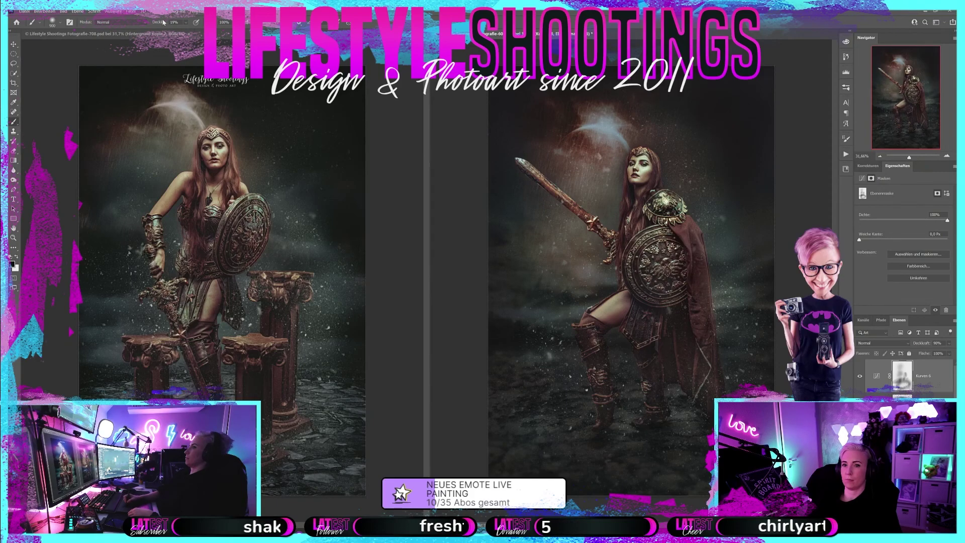
pyautogui.moveTo(163, 21); pyautogui.dragTo(173, 22)
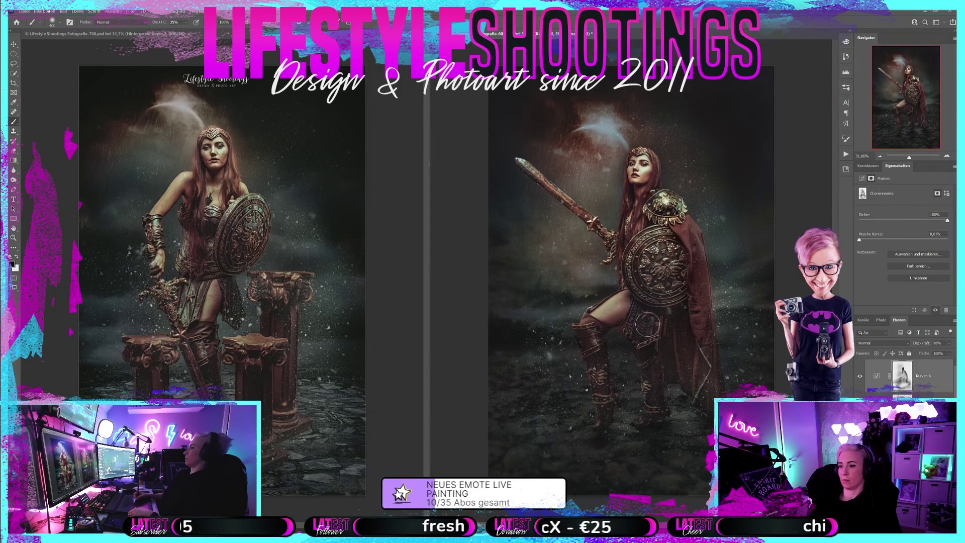
pyautogui.press('[')
pyautogui.press('[')
pyautogui.press('[')
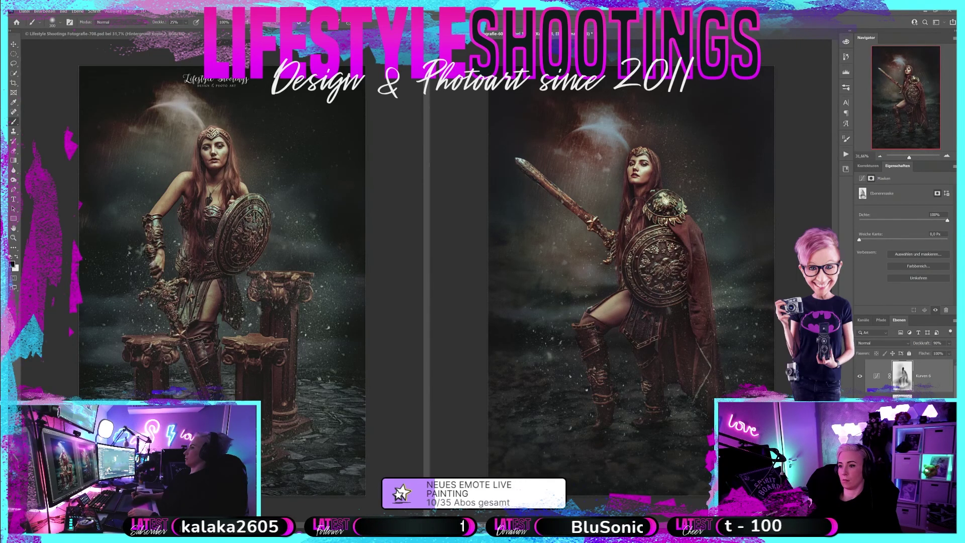
pyautogui.press('[')
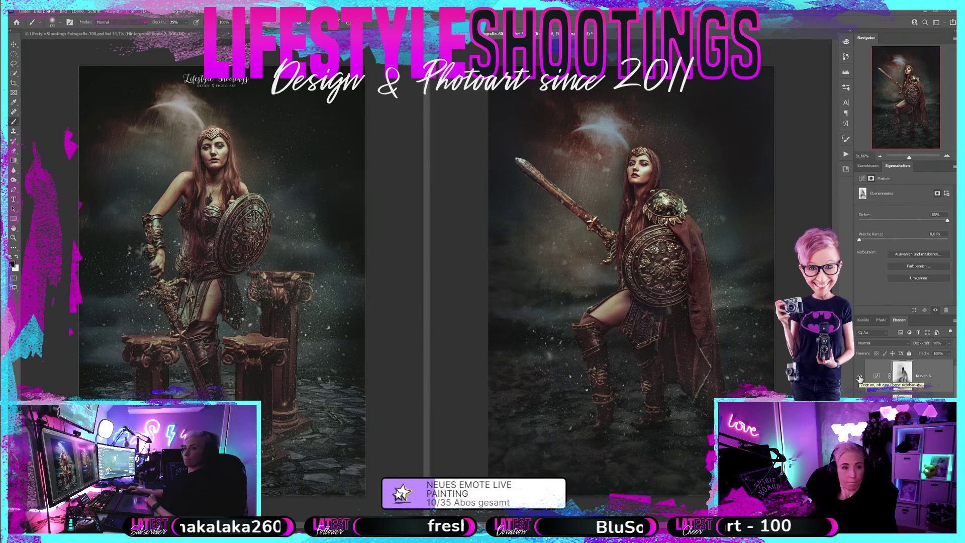
# - Compare Kurven 6 on and off, leave it on, and show the Korrekturen adjustment types
pyautogui.click(859, 378)
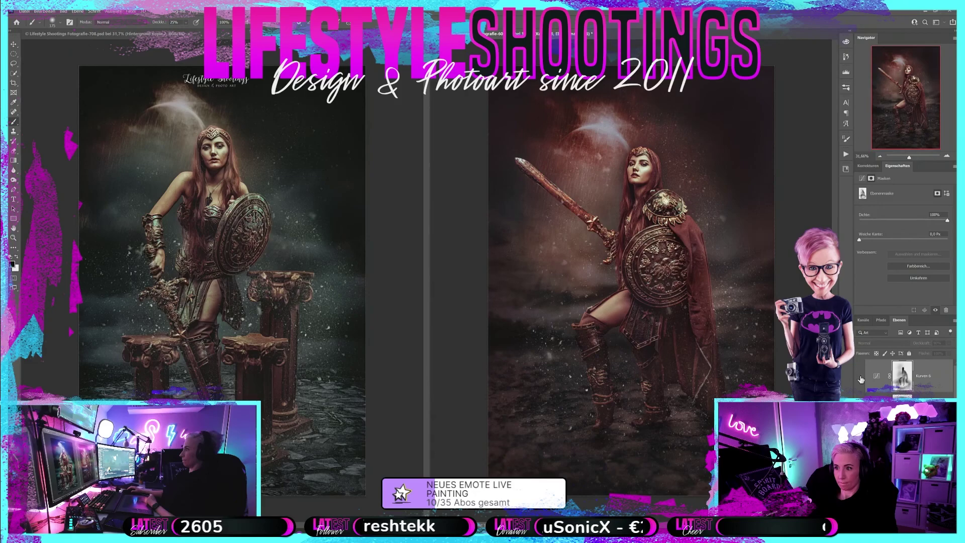
pyautogui.click(860, 378)
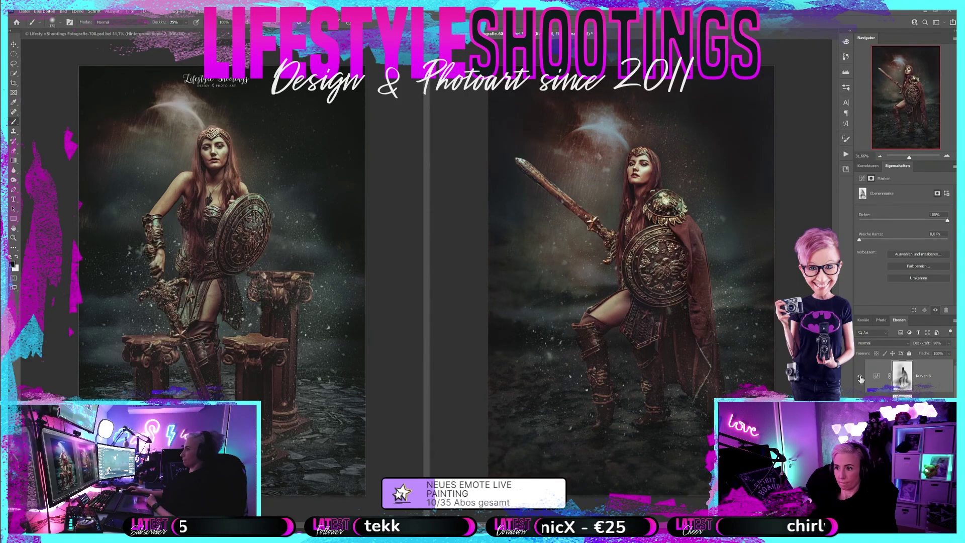
pyautogui.click(859, 377)
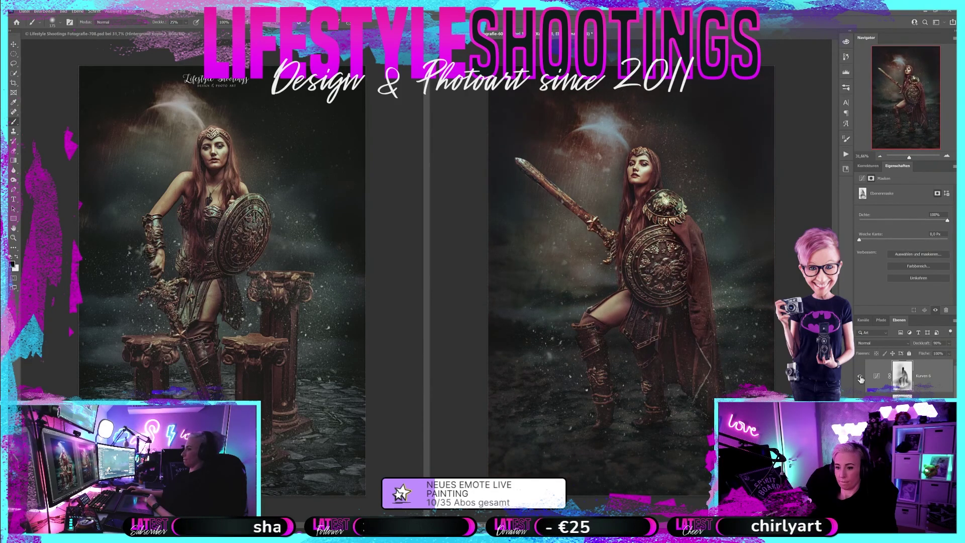
pyautogui.click(859, 378)
pyautogui.click(859, 378)
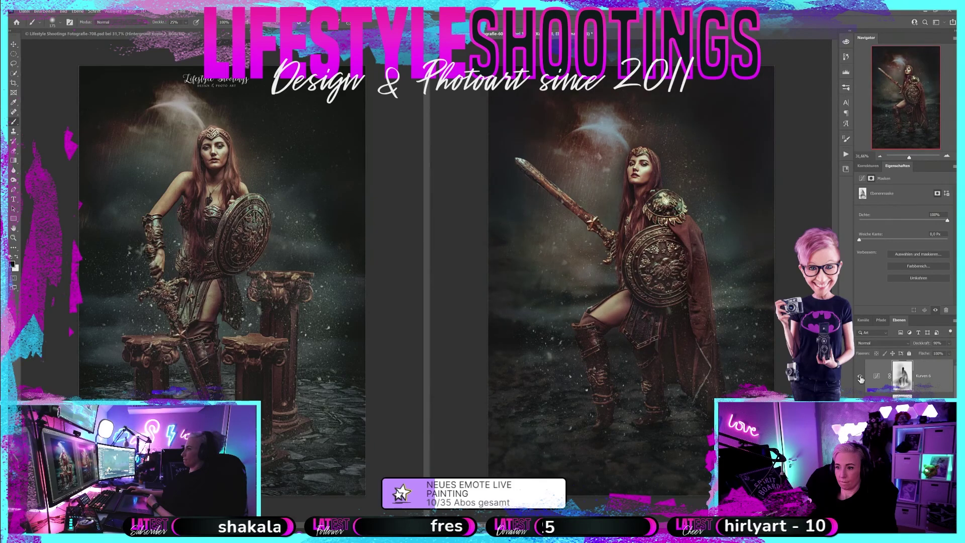
pyautogui.click(860, 378)
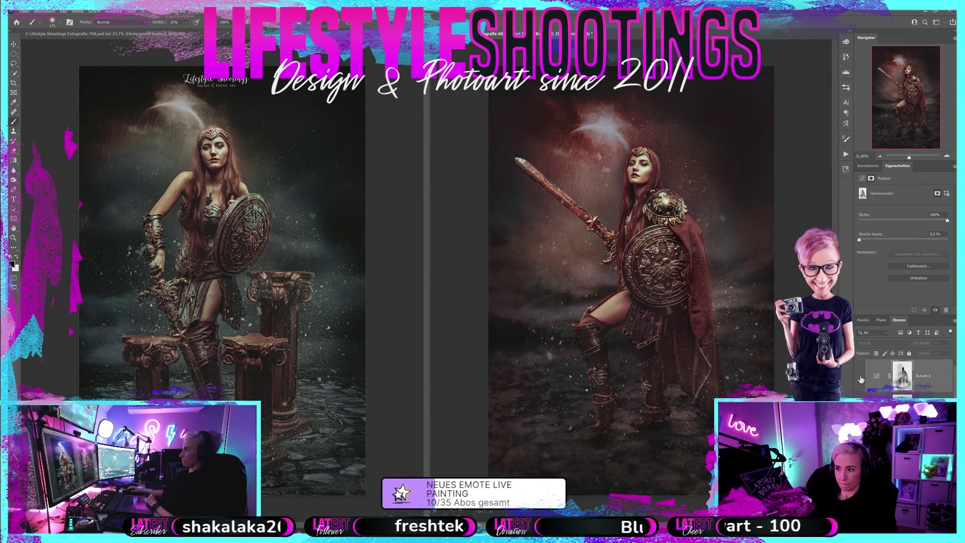
pyautogui.click(860, 378)
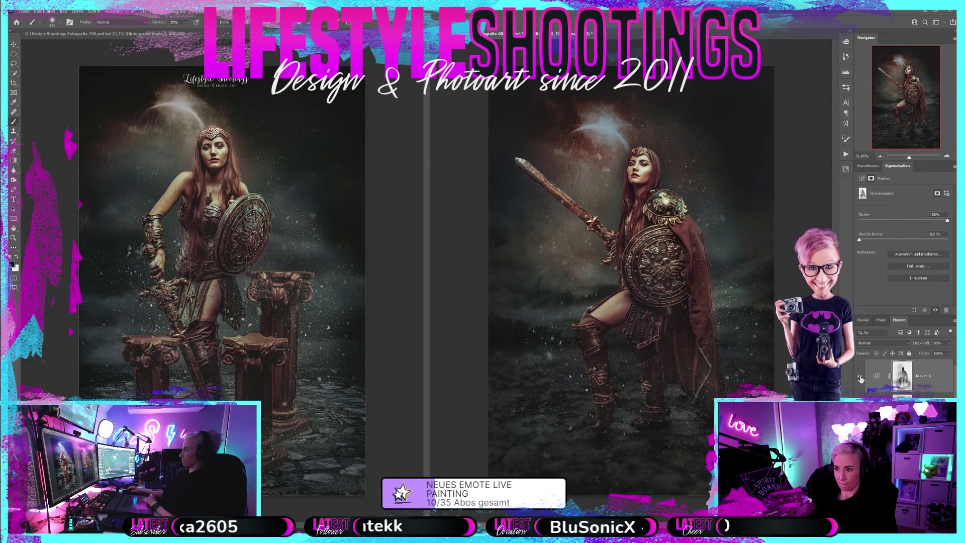
pyautogui.click(860, 378)
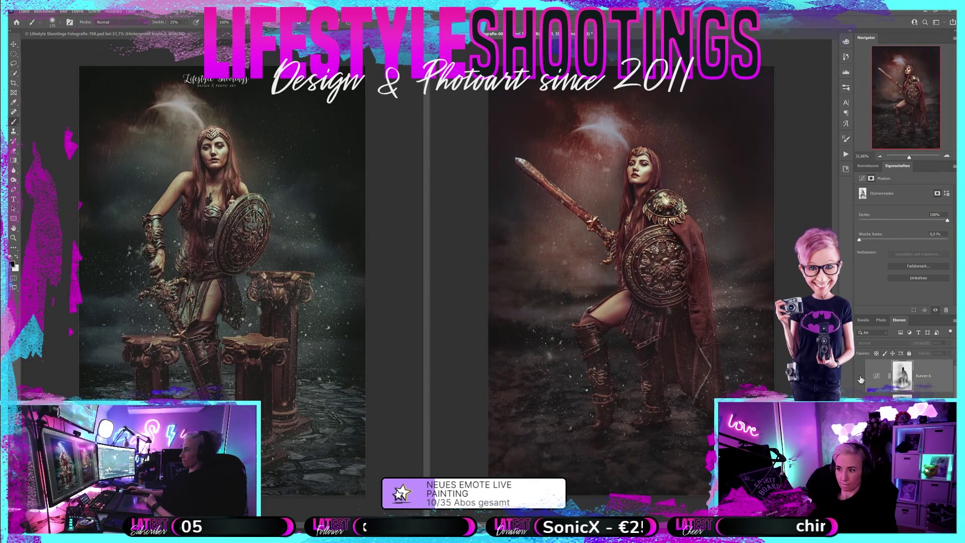
pyautogui.click(867, 165)
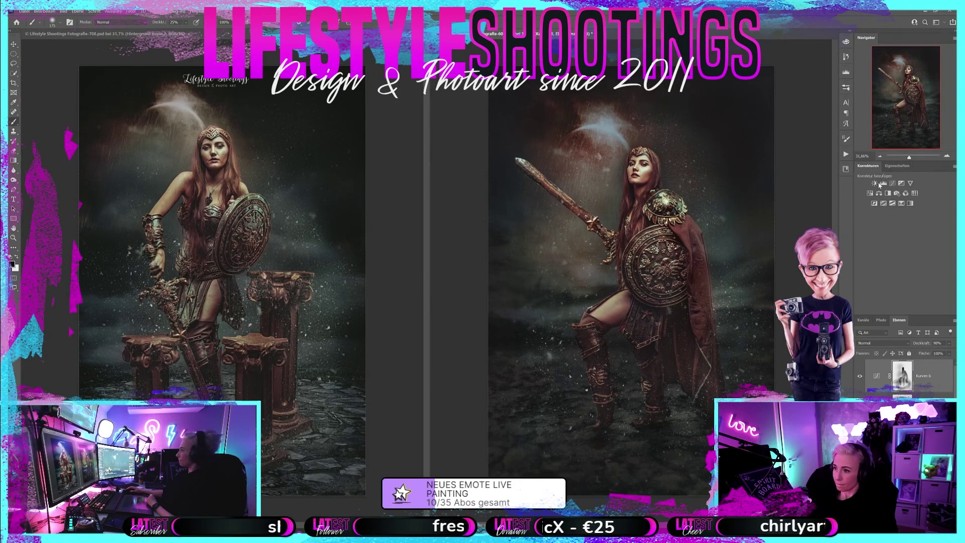
# - Add a Levels layer with midtone gamma 0,91, compare it hidden, and target its mask
pyautogui.click(883, 184)
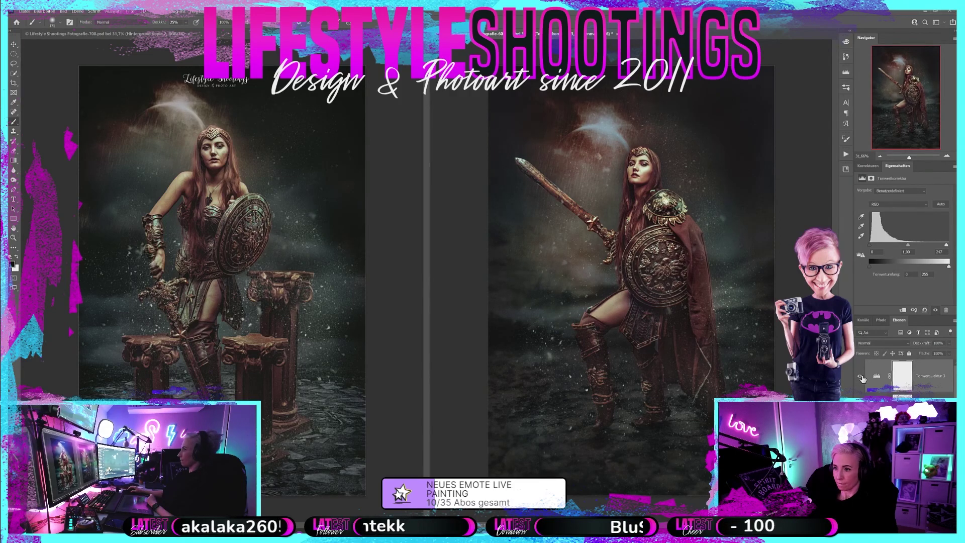
pyautogui.moveTo(909, 244); pyautogui.dragTo(911, 244)
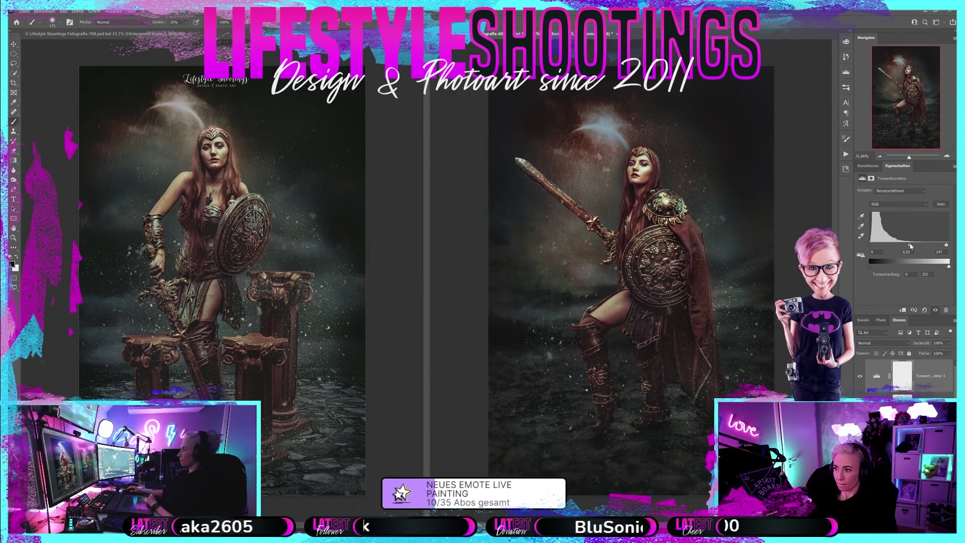
pyautogui.click(861, 377)
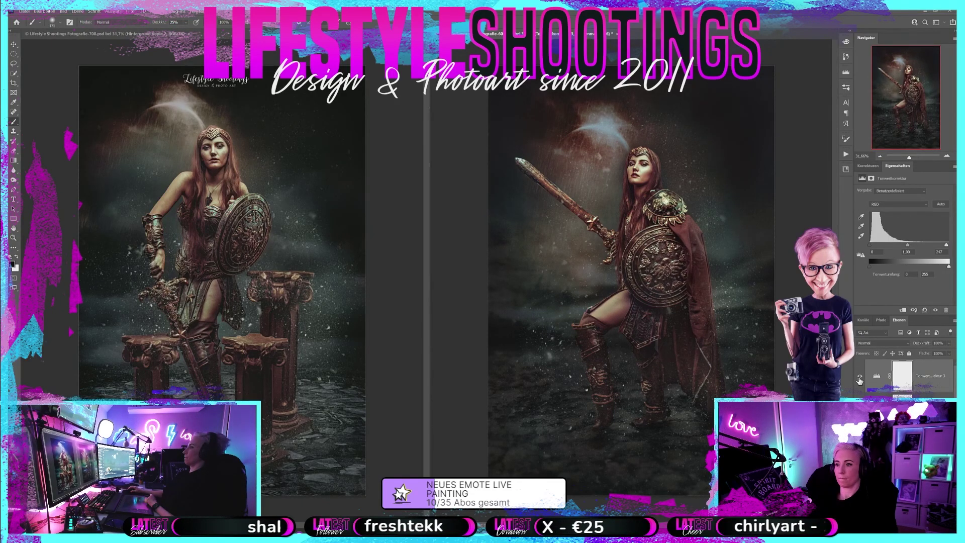
pyautogui.moveTo(907, 246); pyautogui.dragTo(911, 246)
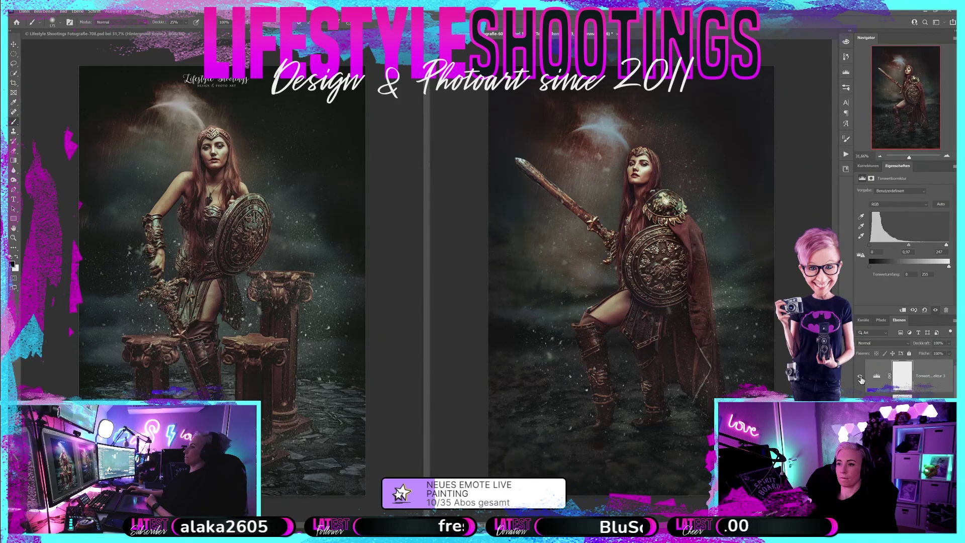
pyautogui.click(860, 378)
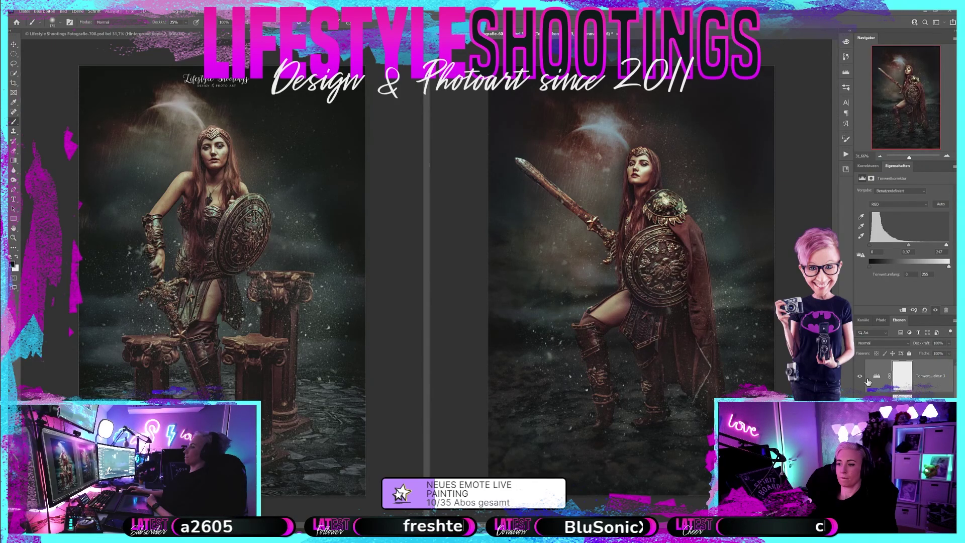
pyautogui.click(902, 381)
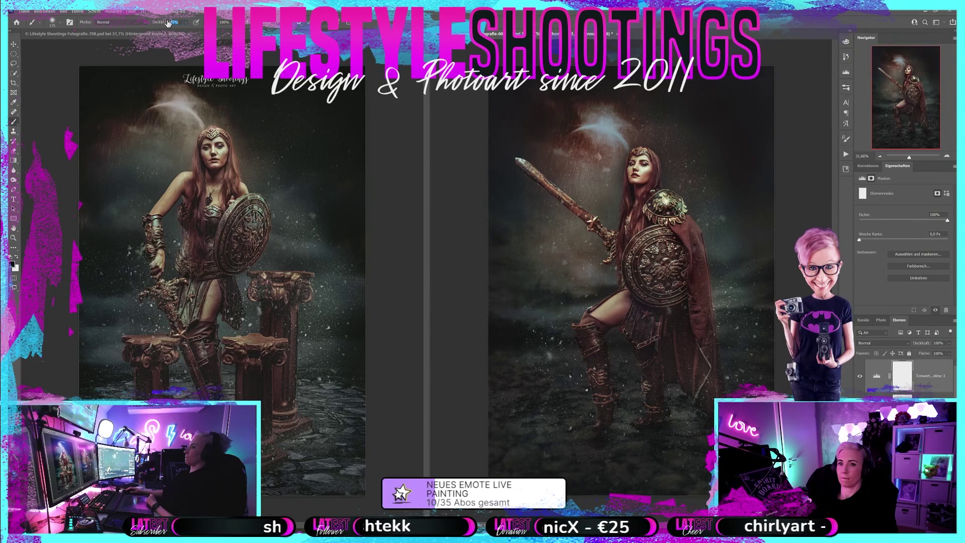
# - With a larger brush, mask out the Levels effect along the left and top edges, then show it again
pyautogui.press(']')
pyautogui.press(']')
pyautogui.press(']')
pyautogui.press(']')
pyautogui.moveTo(592, 90); pyautogui.dragTo(490, 126)
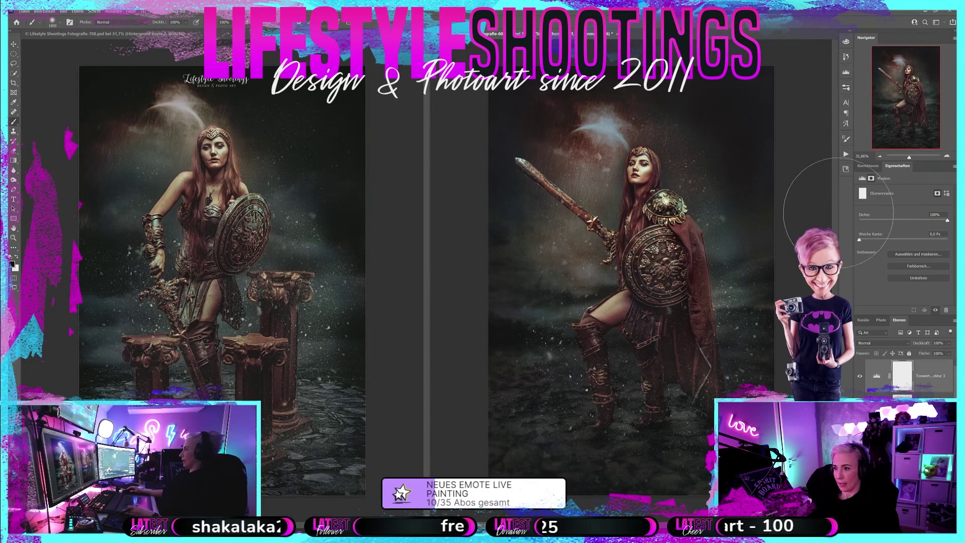
pyautogui.moveTo(506, 448); pyautogui.dragTo(475, 203)
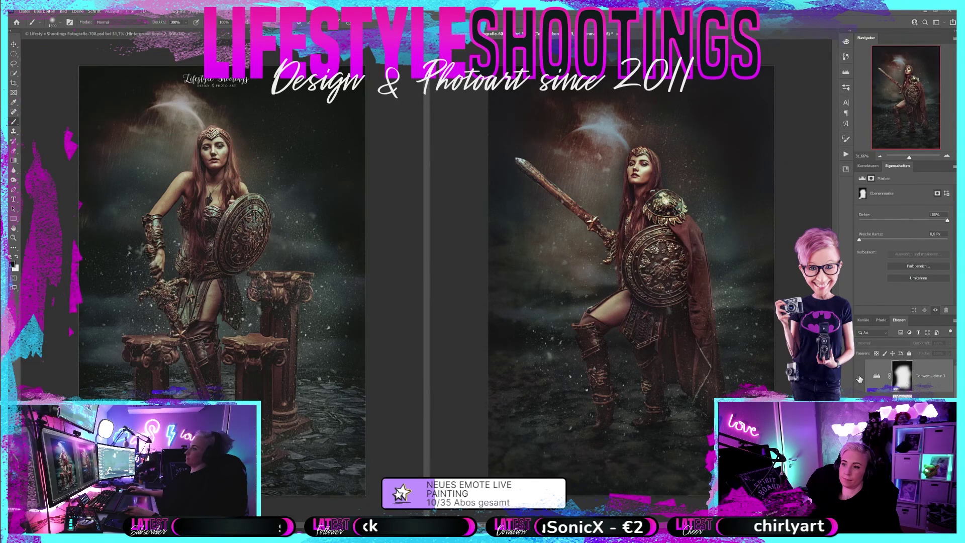
pyautogui.click(858, 377)
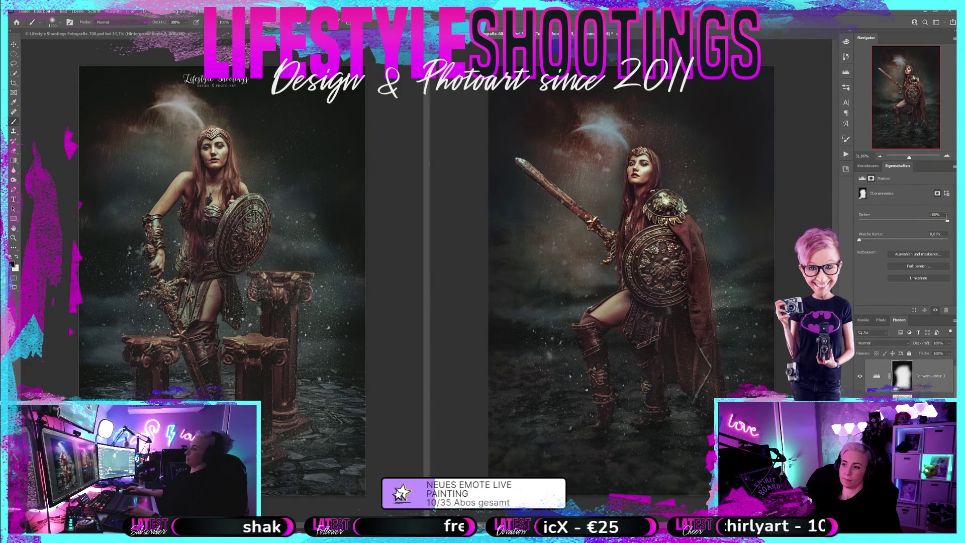
pyautogui.click(878, 372)
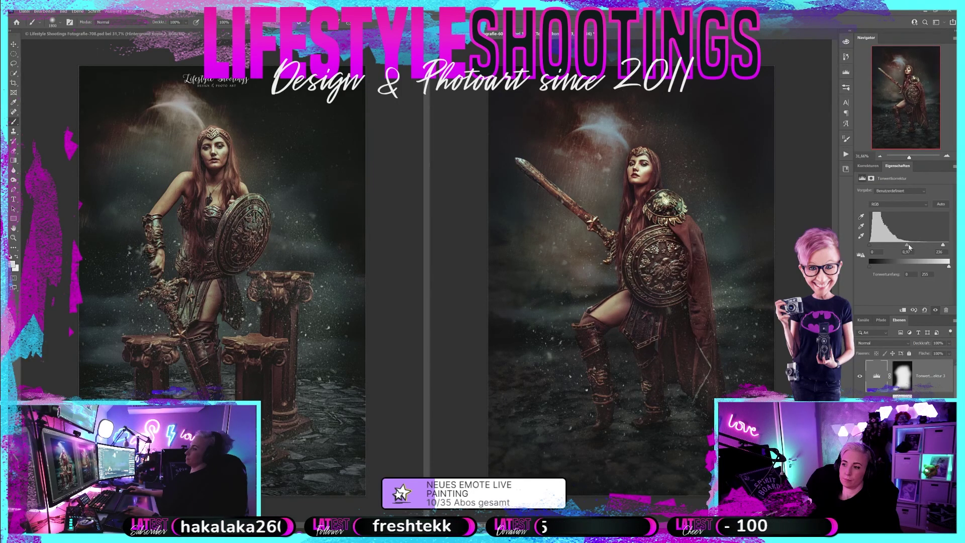
# - Ease the Levels midtones back to 0,96 and set the curves layer below to 100% opacity
pyautogui.click(860, 376)
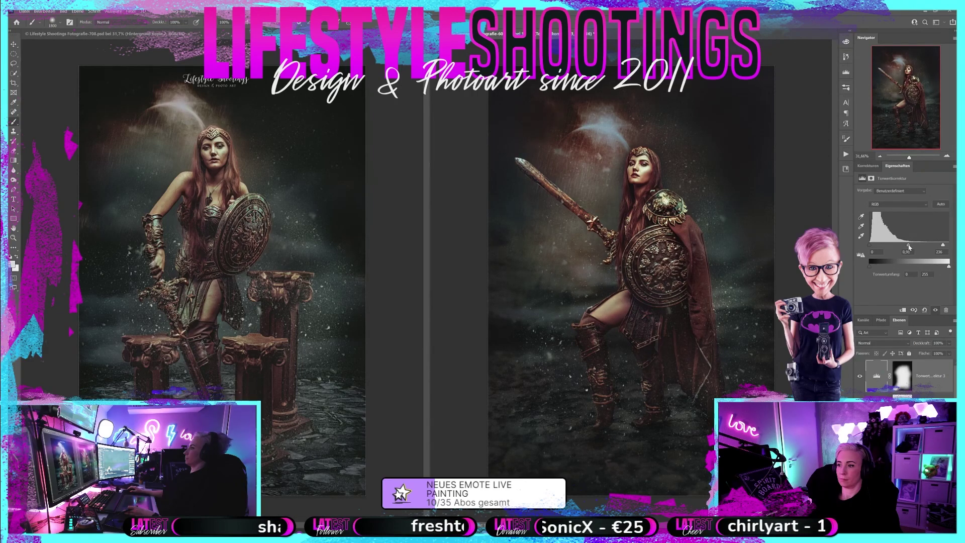
pyautogui.click(860, 377)
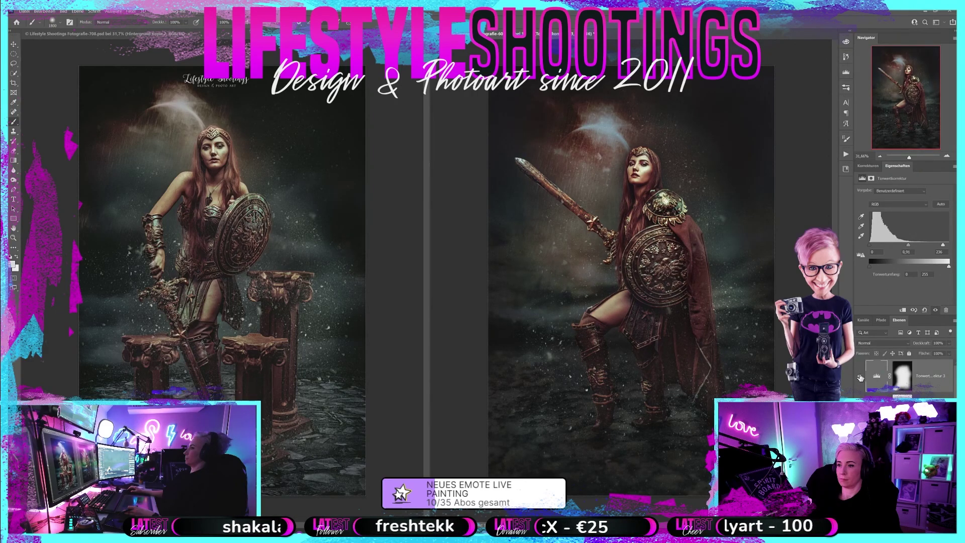
pyautogui.moveTo(908, 246); pyautogui.dragTo(907, 246)
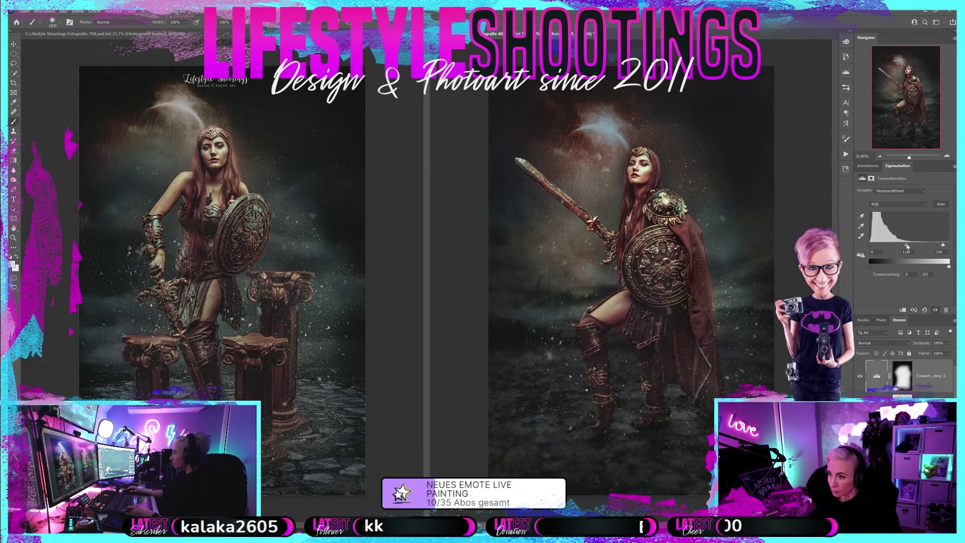
pyautogui.click(859, 376)
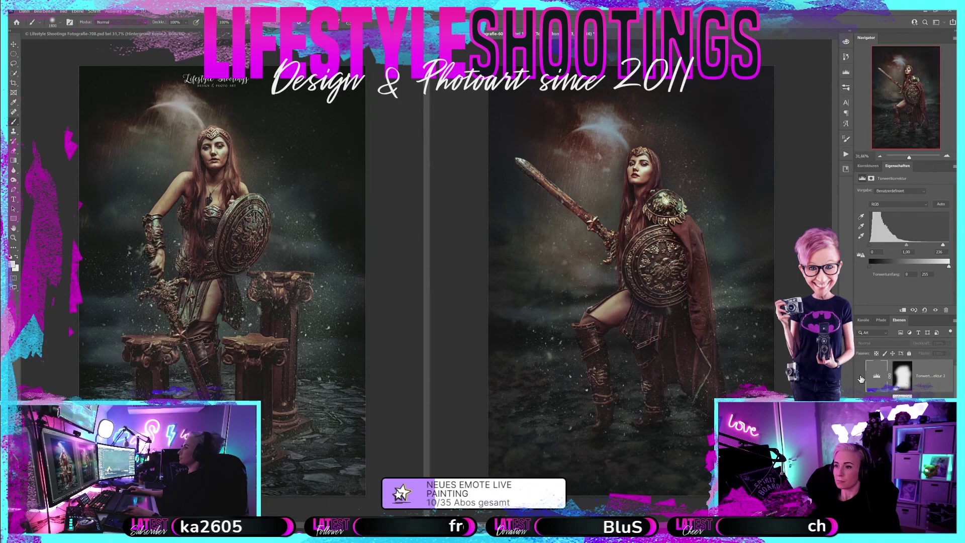
pyautogui.click(860, 377)
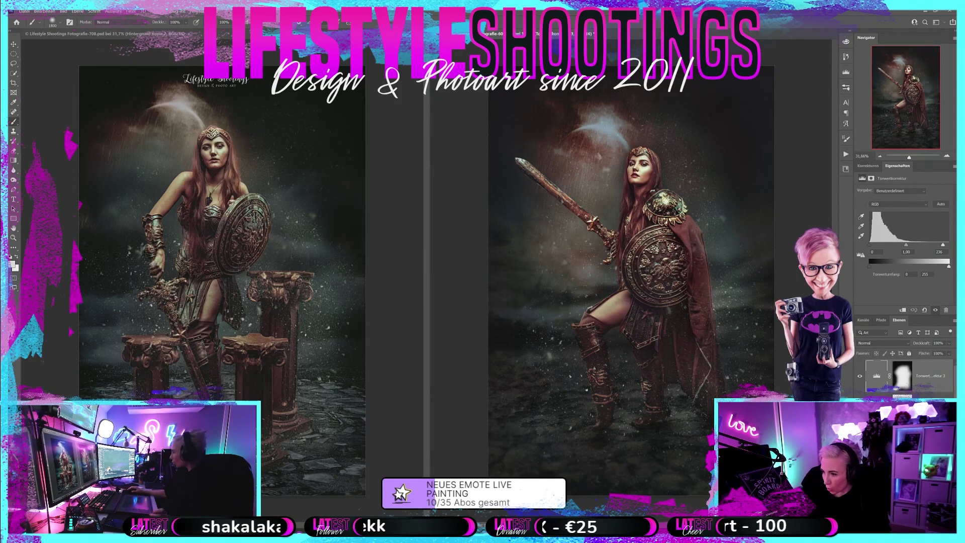
pyautogui.hotkey('alt', '[')
pyautogui.moveTo(926, 351); pyautogui.dragTo(947, 344)
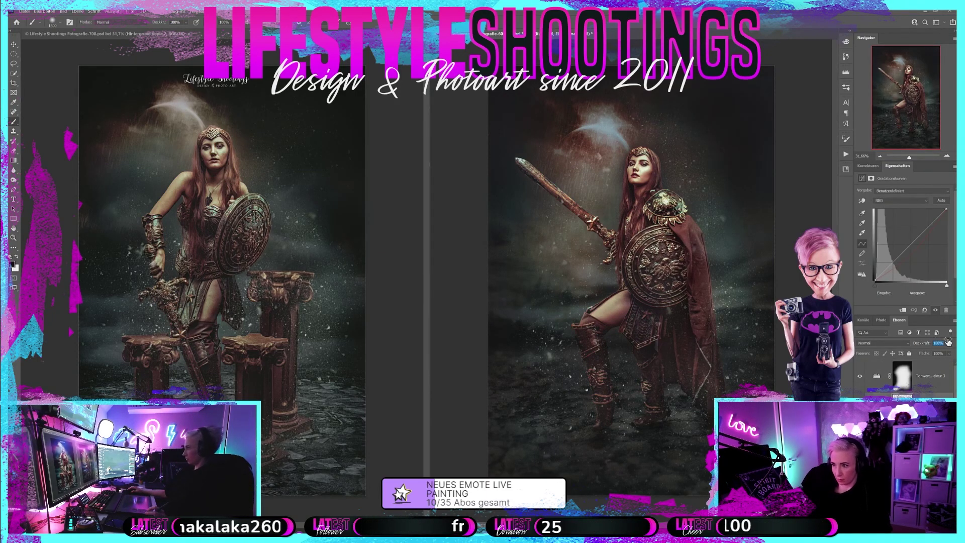
# - Lower the curves layer opacity to 83%, comparing it on and off before and after
pyautogui.click(935, 310)
pyautogui.click(935, 310)
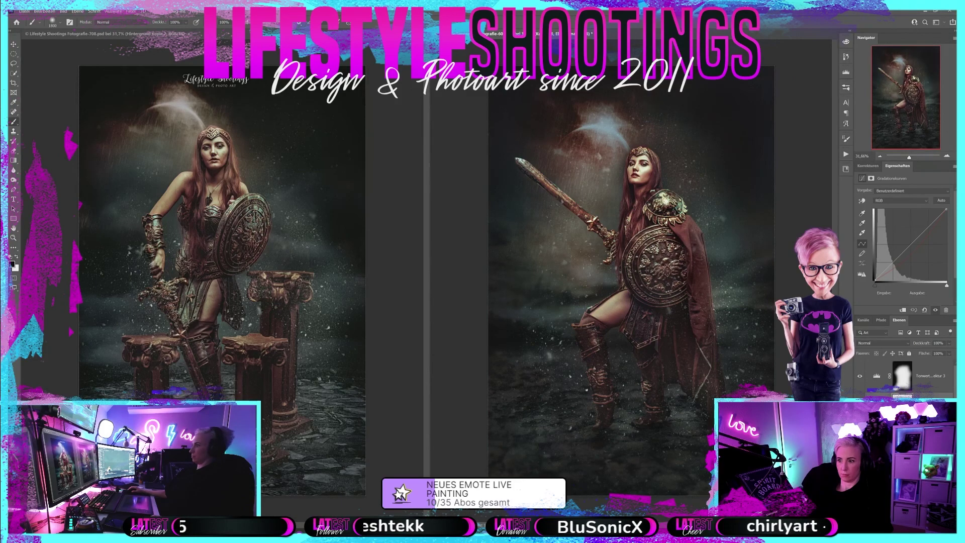
pyautogui.click(935, 309)
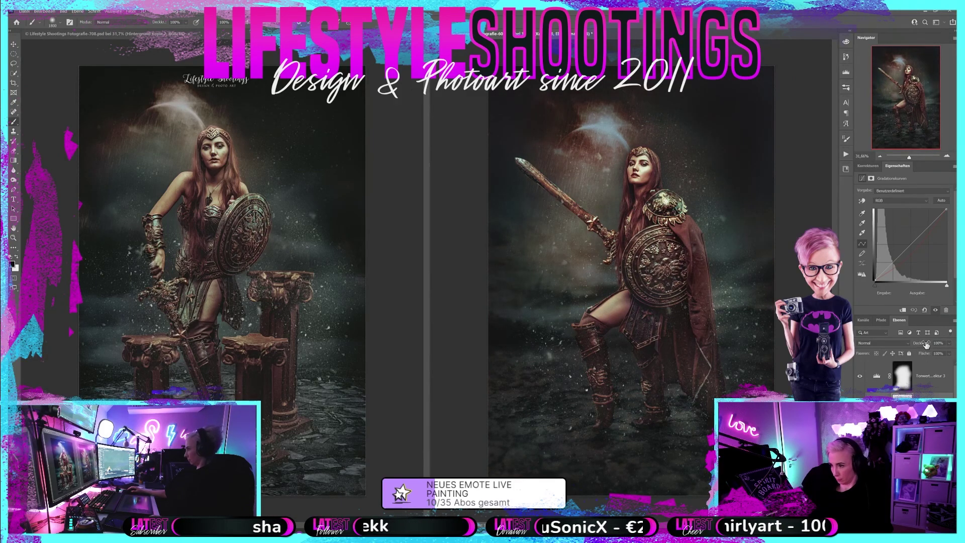
pyautogui.click(895, 378)
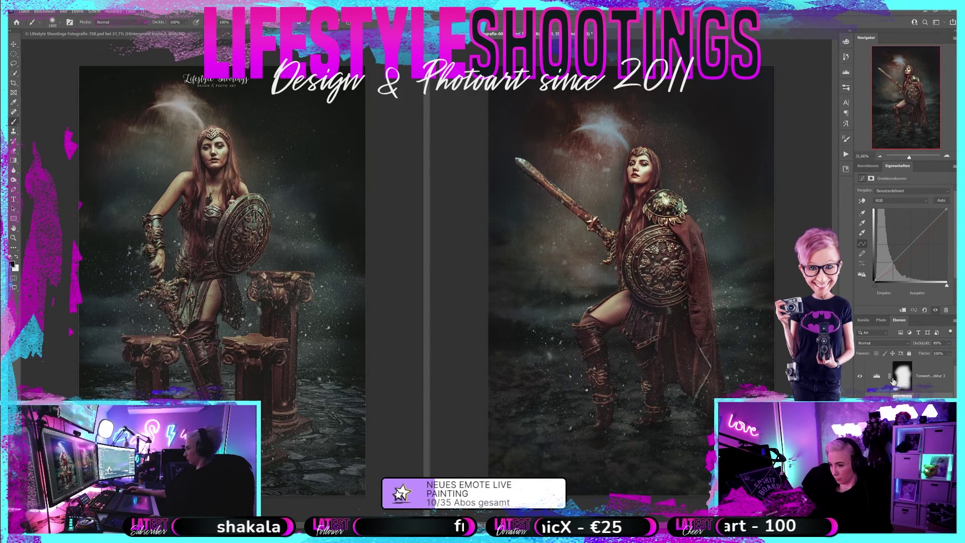
pyautogui.press('Return')
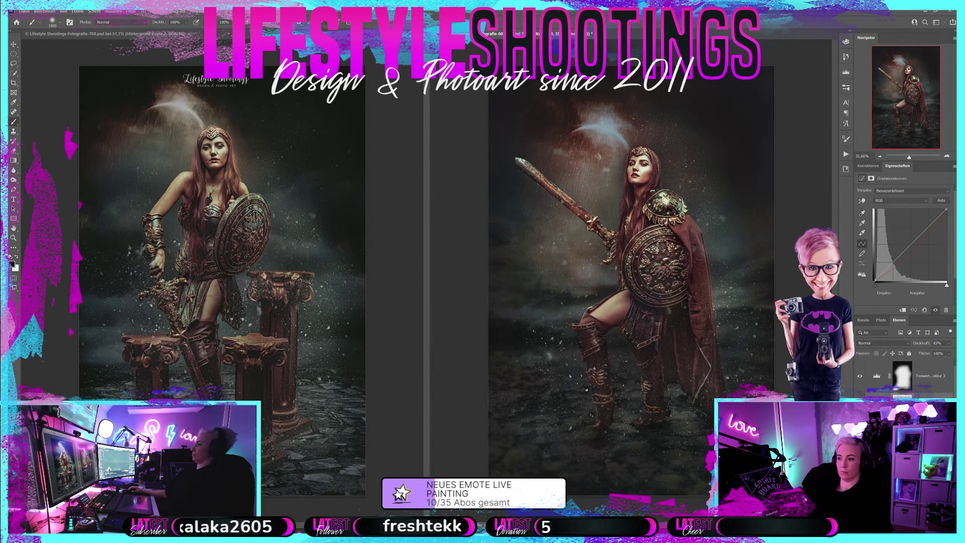
pyautogui.click(935, 309)
pyautogui.click(935, 309)
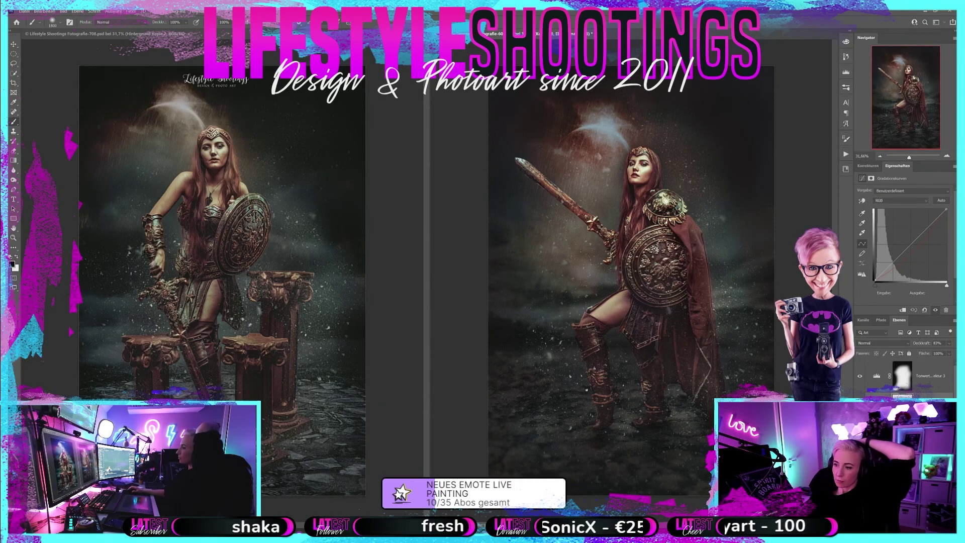
pyautogui.click(929, 392)
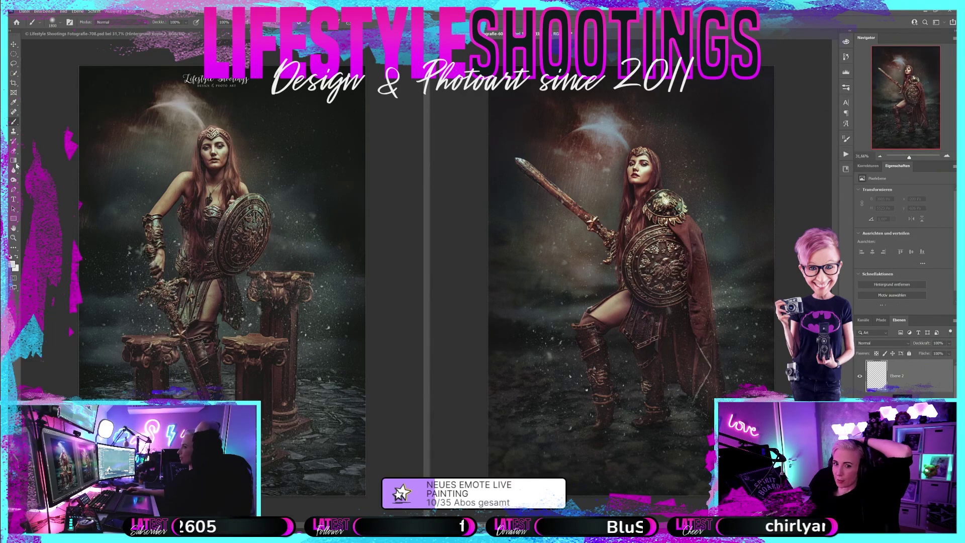
# - Set the foreground colour to dark muted green 2a3731, sampled from the image and hue-shifted
pyautogui.click(11, 262)
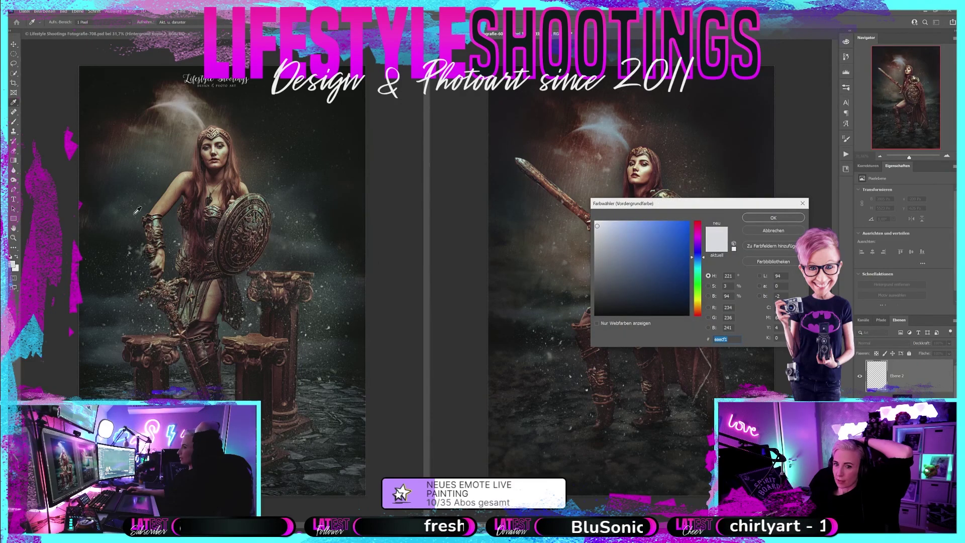
pyautogui.click(108, 326)
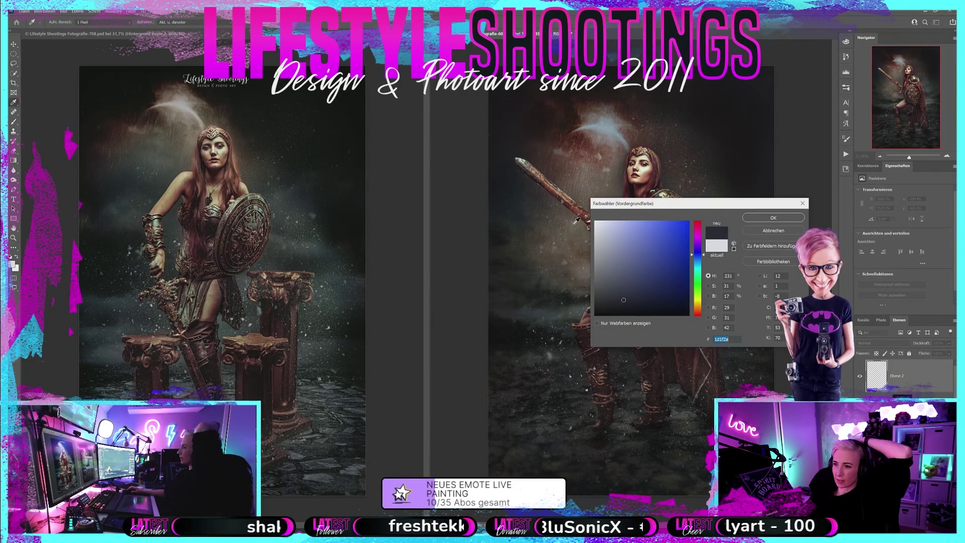
pyautogui.click(295, 233)
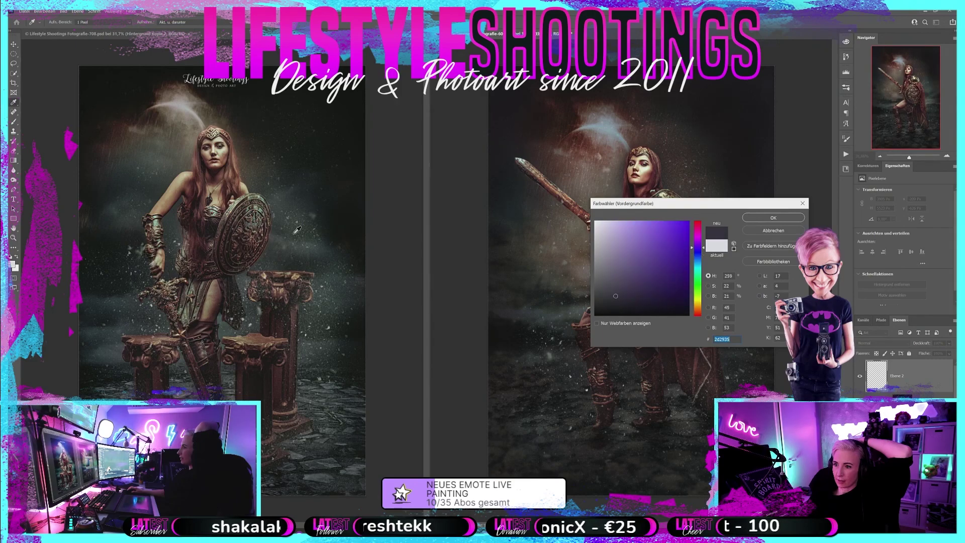
pyautogui.click(321, 313)
pyautogui.click(320, 316)
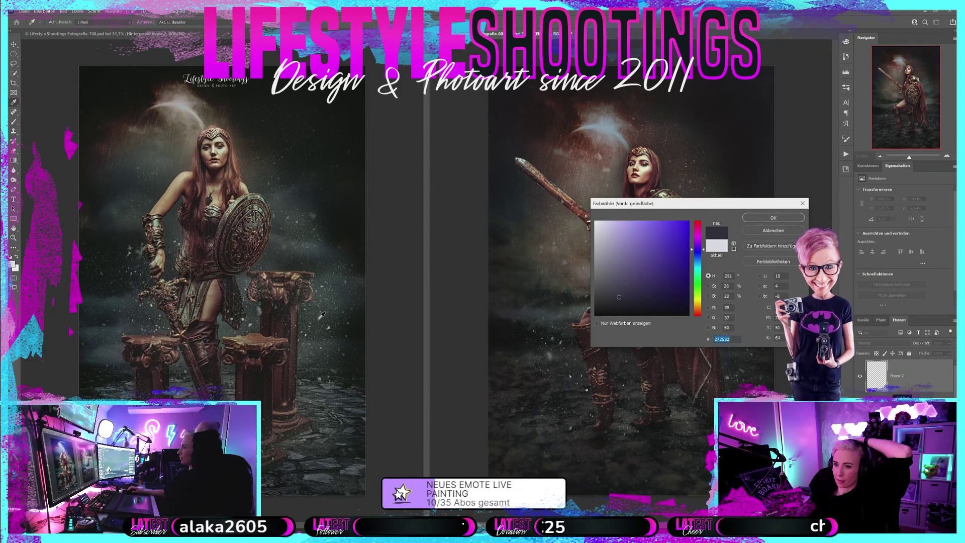
pyautogui.click(309, 315)
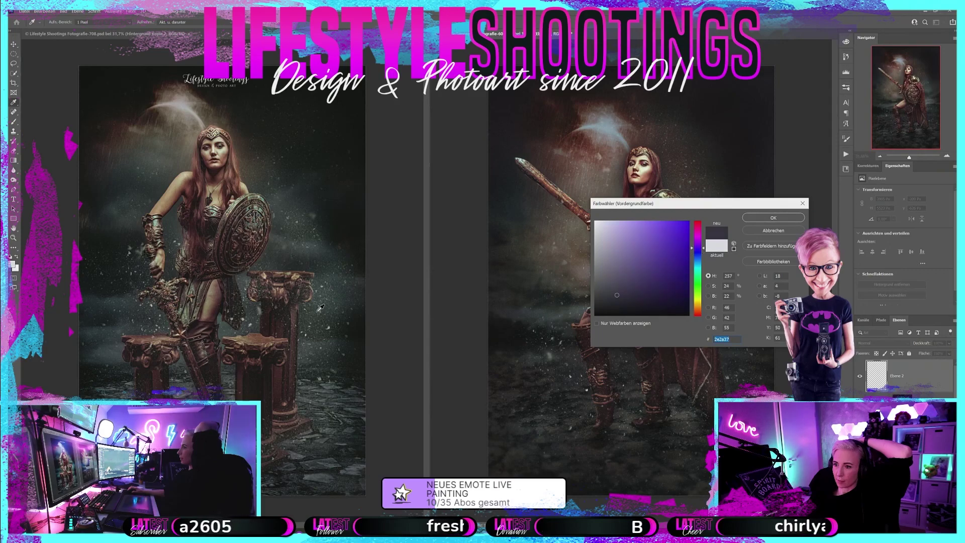
pyautogui.moveTo(699, 262); pyautogui.dragTo(698, 276)
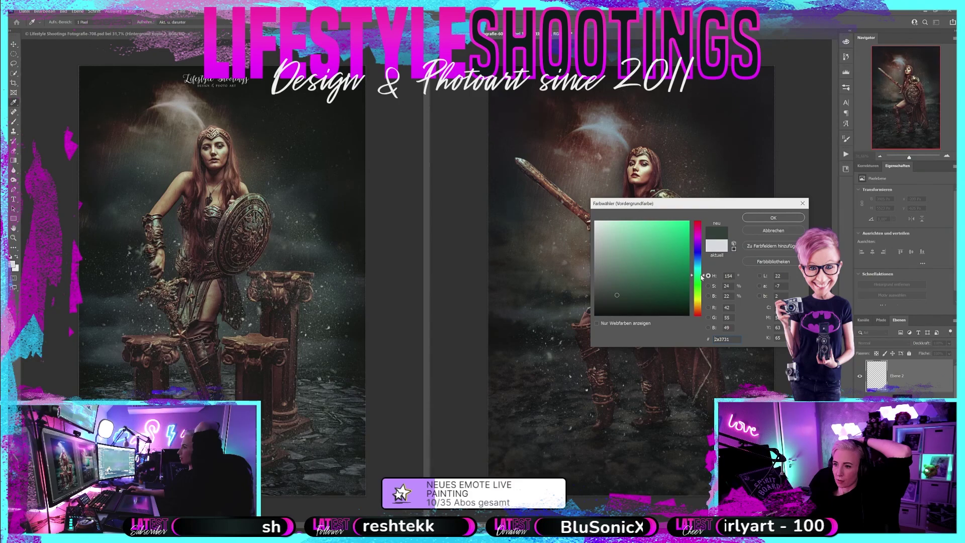
pyautogui.click(773, 218)
pyautogui.press('b')
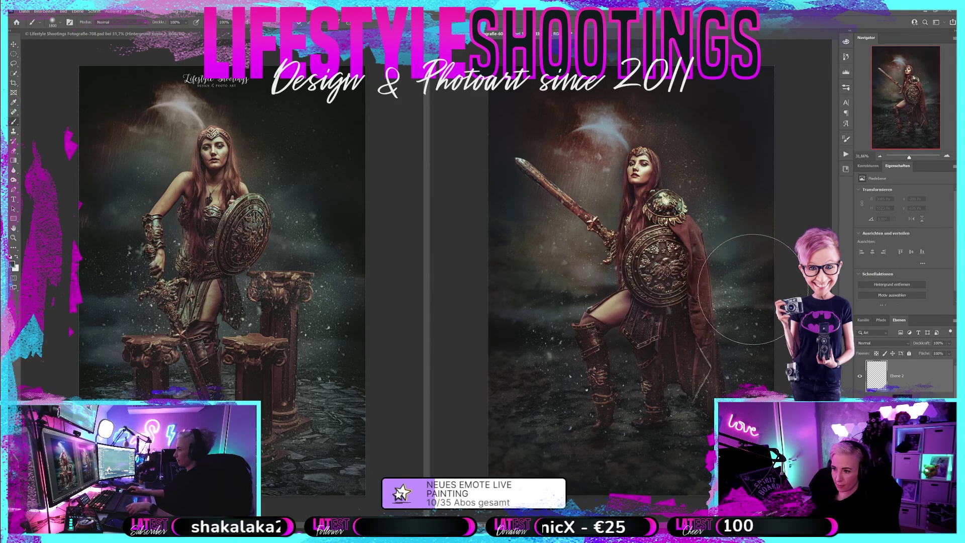
pyautogui.moveTo(748, 211); pyautogui.dragTo(754, 342)
pyautogui.moveTo(545, 231); pyautogui.dragTo(503, 372)
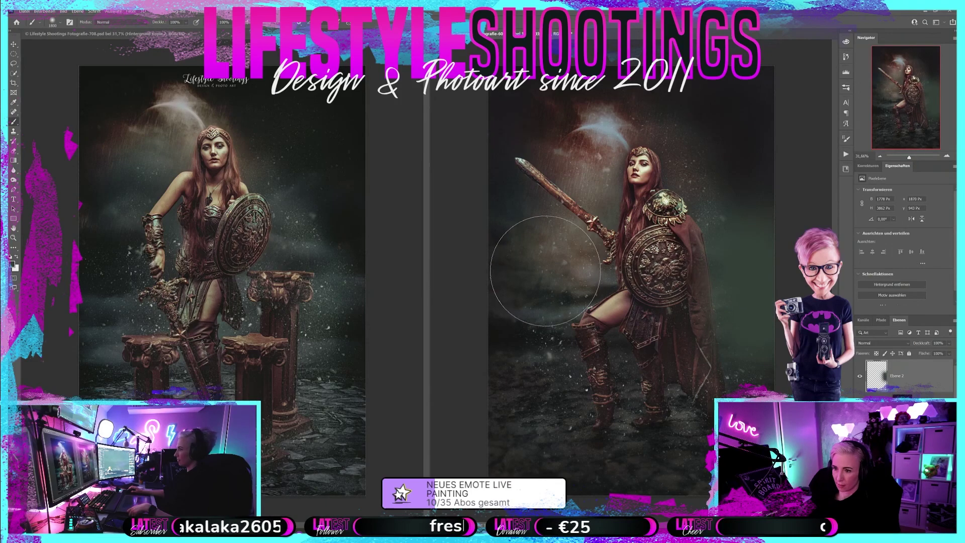
pyautogui.click(883, 343)
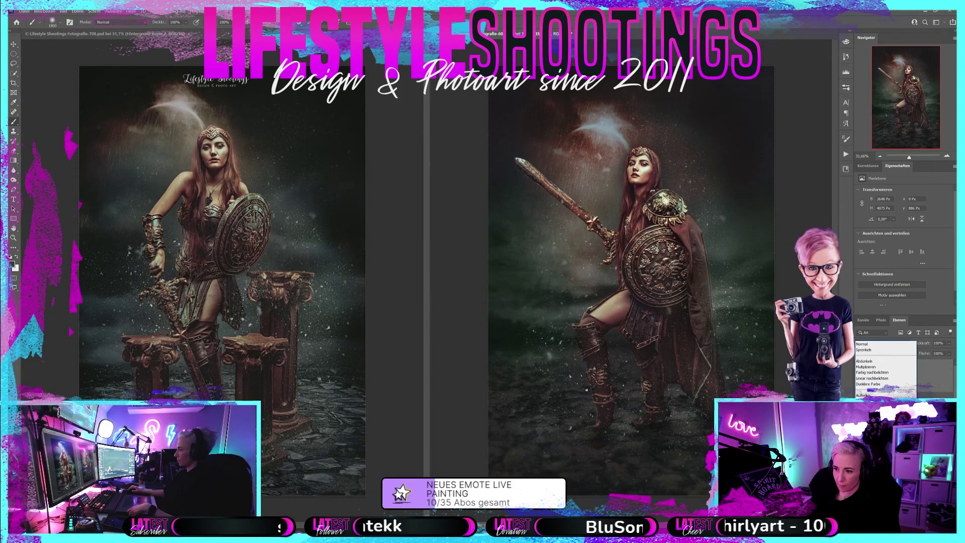
pyautogui.press('Escape')
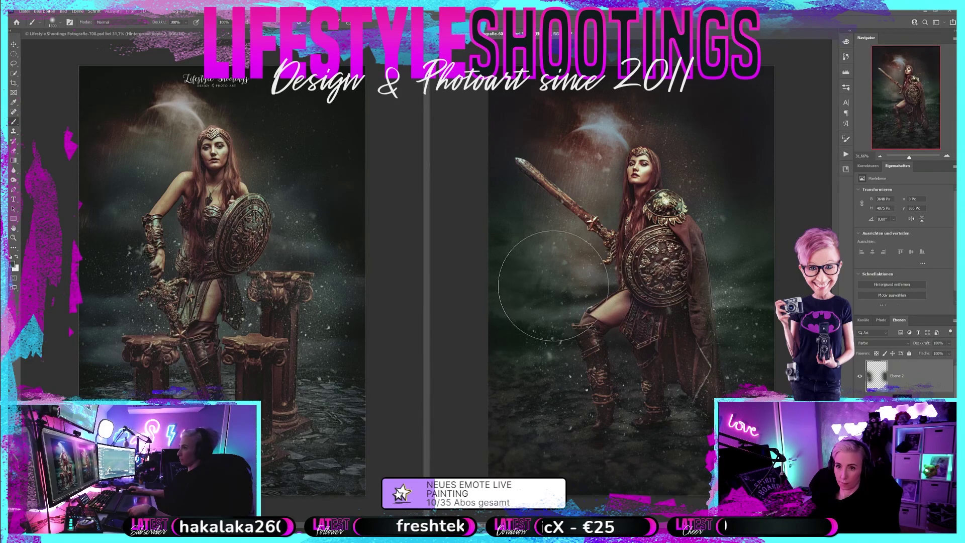
pyautogui.press('[')
pyautogui.press('[')
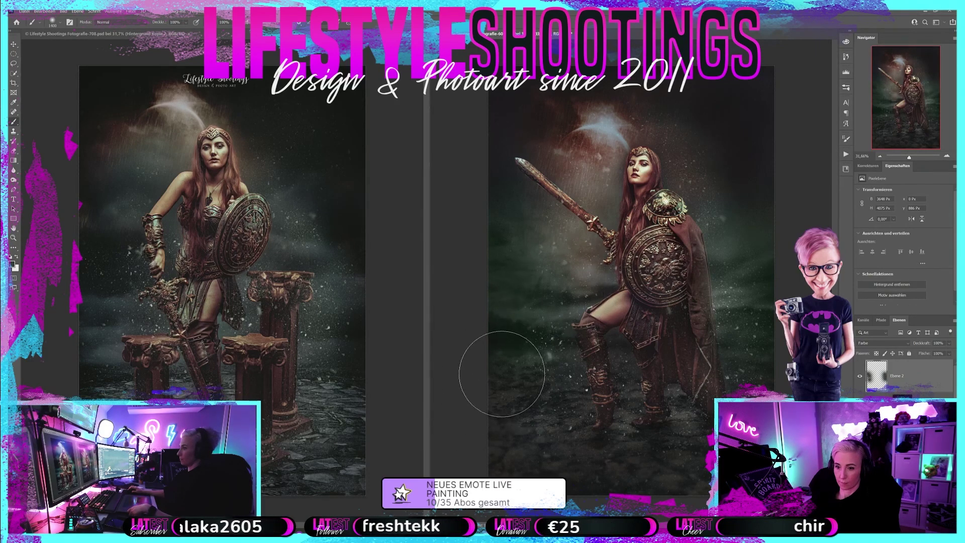
pyautogui.click(46, 11)
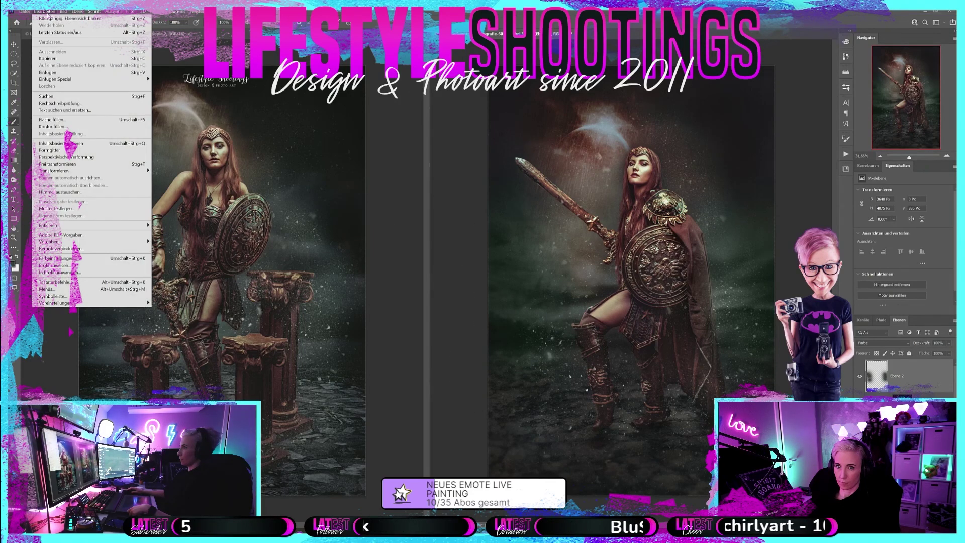
pyautogui.click(50, 18)
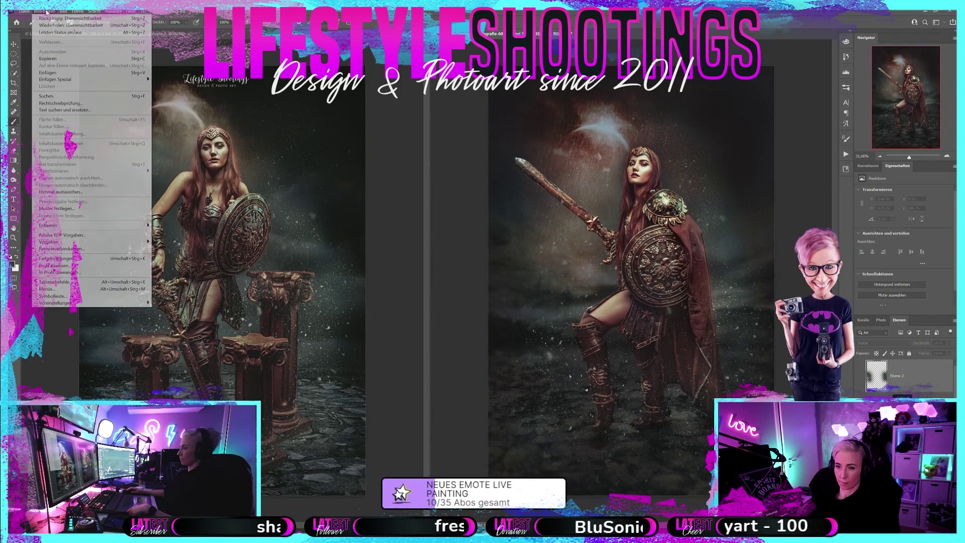
pyautogui.click(49, 18)
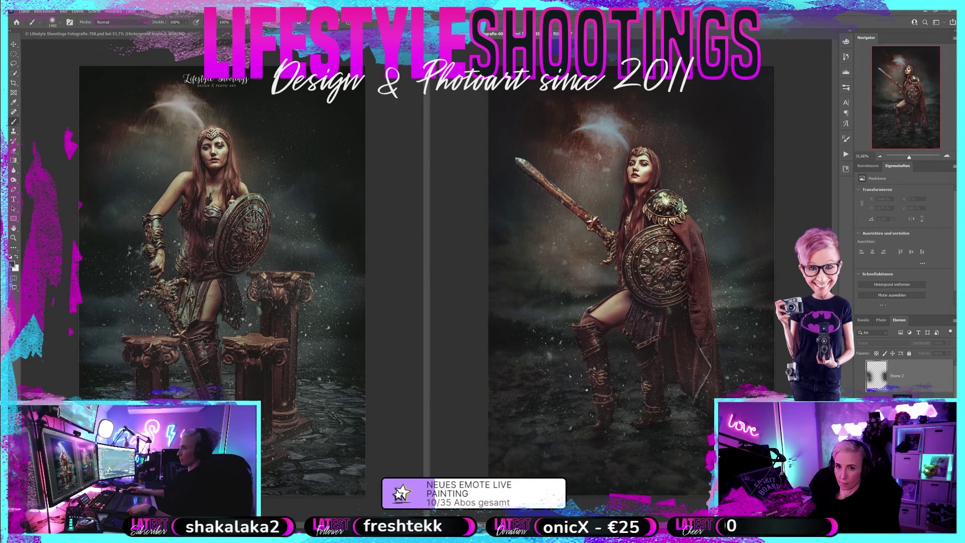
pyautogui.hotkey('ctrl', 'shift', 'z')
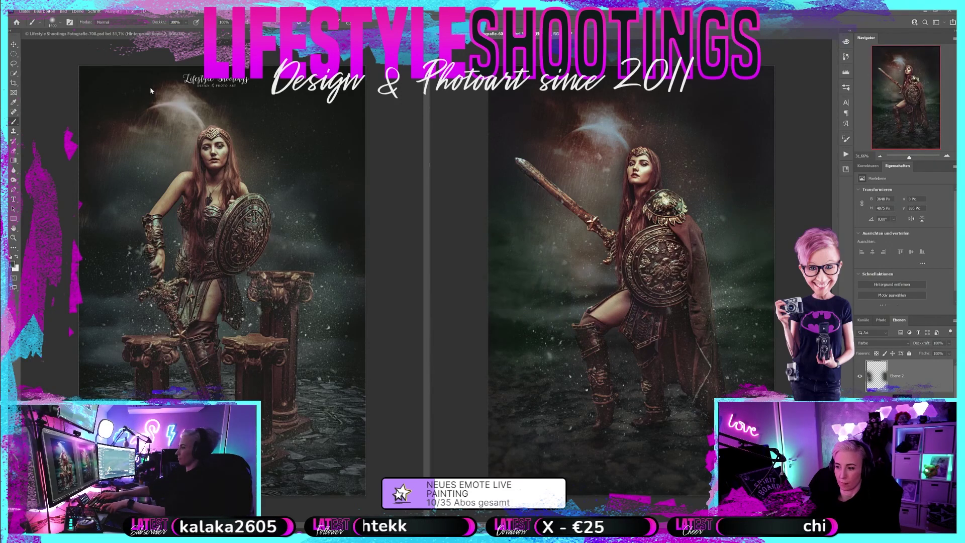
pyautogui.hotkey('ctrl', 'shift', 'z')
pyautogui.hotkey('ctrl', 'shift', 'z')
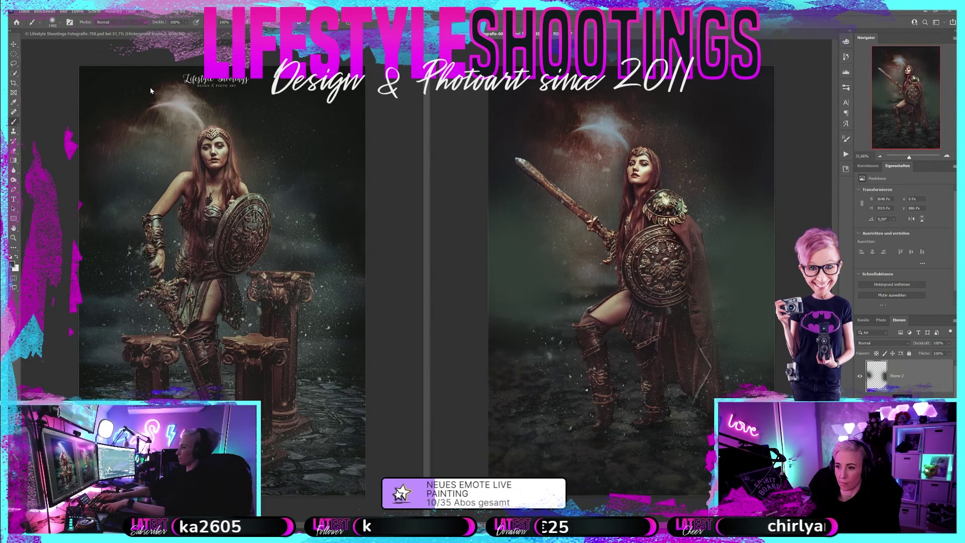
pyautogui.hotkey('ctrl', 'shift', 'z')
pyautogui.hotkey('ctrl', 'shift', 'z')
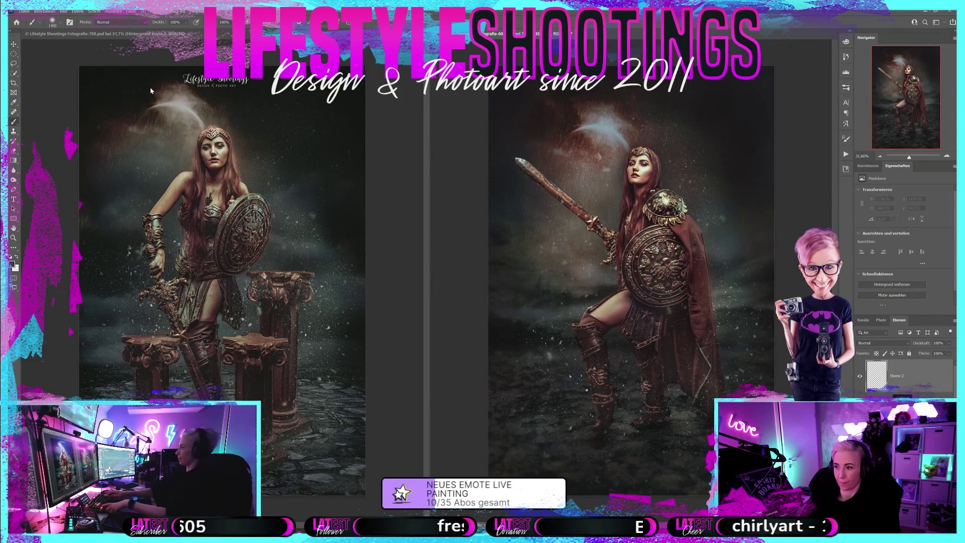
pyautogui.click(12, 264)
# - Pick dark teal 293635 as the colour and set the brush opacity to 49%
pyautogui.click(697, 248)
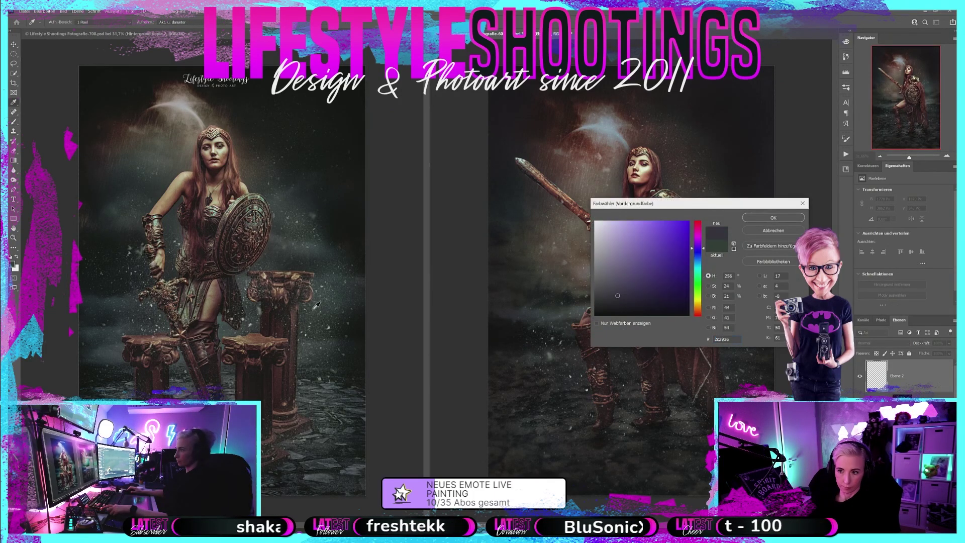
pyautogui.moveTo(697, 248); pyautogui.dragTo(698, 271)
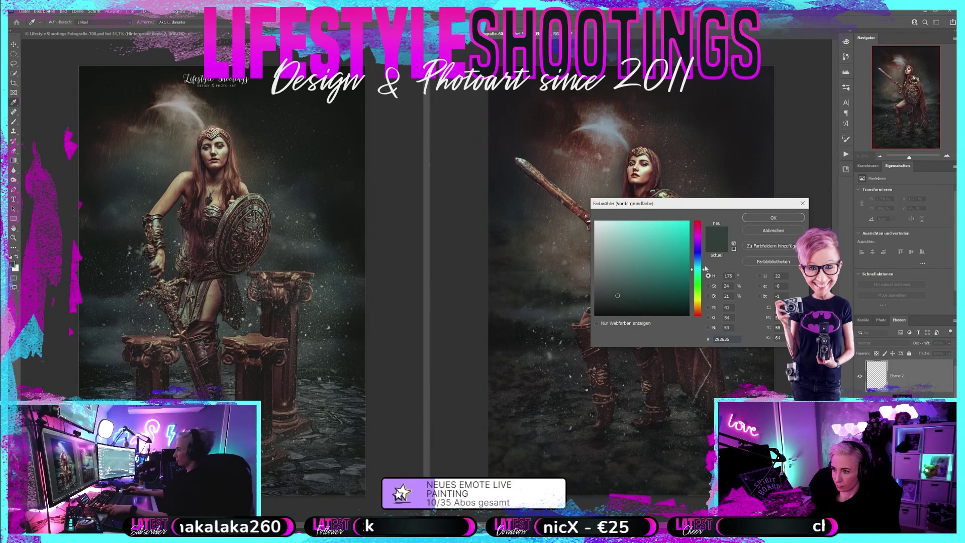
pyautogui.click(773, 217)
pyautogui.write('49')
pyautogui.press('Return')
# - Paint teal on Ebene 2 over the lower left, right edge and sword area in Farbe mode
pyautogui.press(']')
pyautogui.press(']')
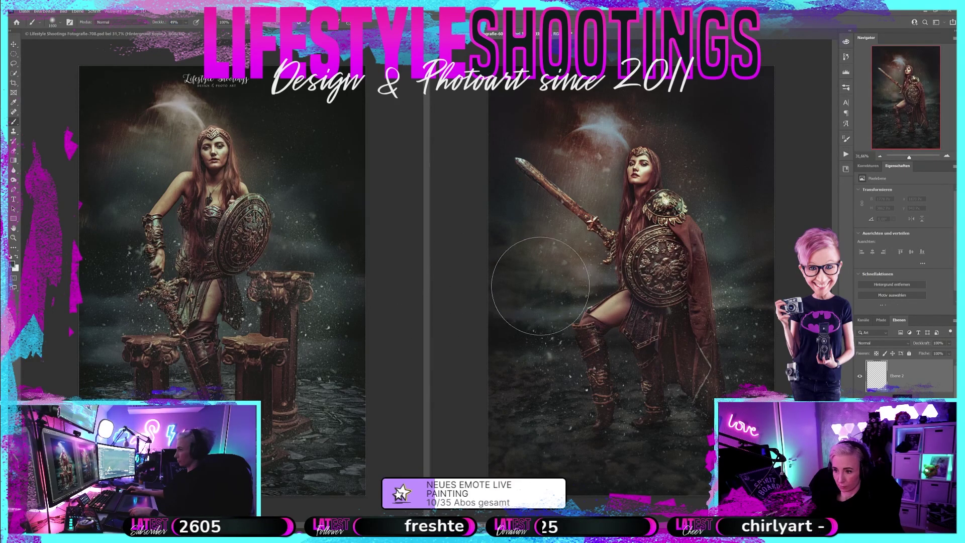
pyautogui.moveTo(541, 284); pyautogui.dragTo(533, 281)
pyautogui.press('[')
pyautogui.press('[')
pyautogui.press('[')
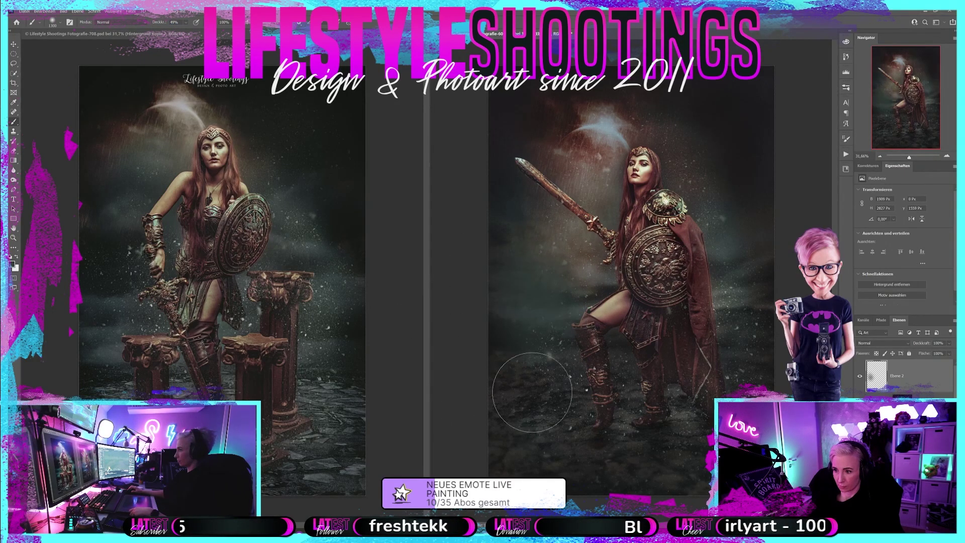
pyautogui.moveTo(521, 395); pyautogui.dragTo(777, 390)
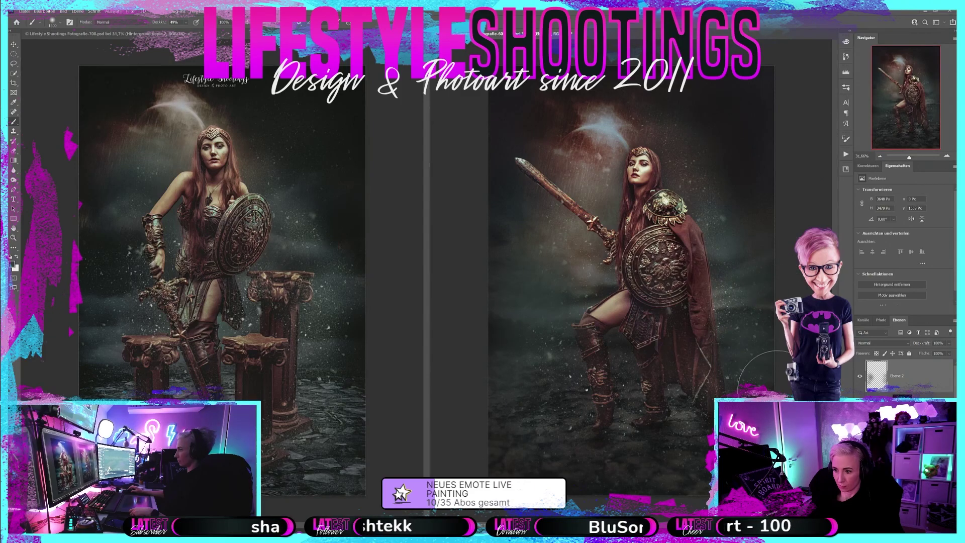
pyautogui.click(882, 342)
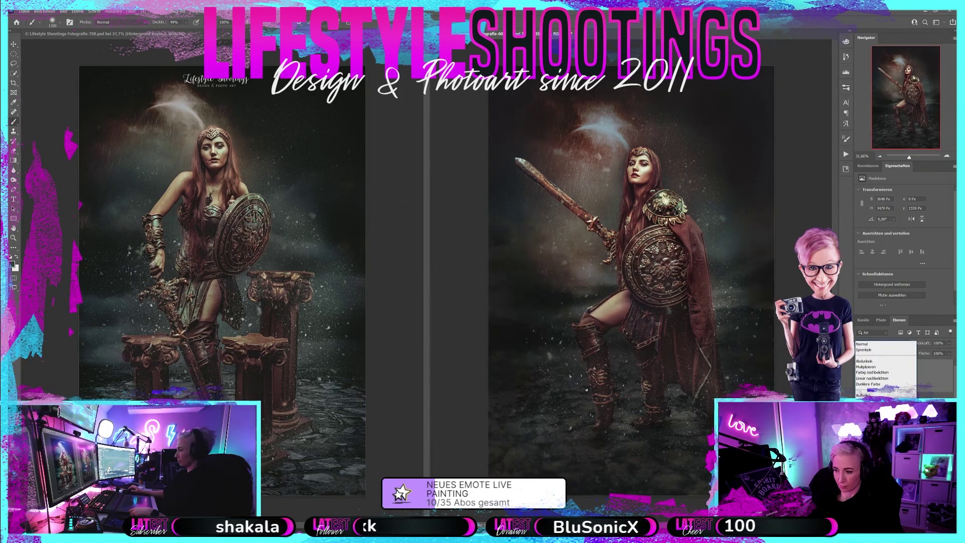
pyautogui.click(891, 393)
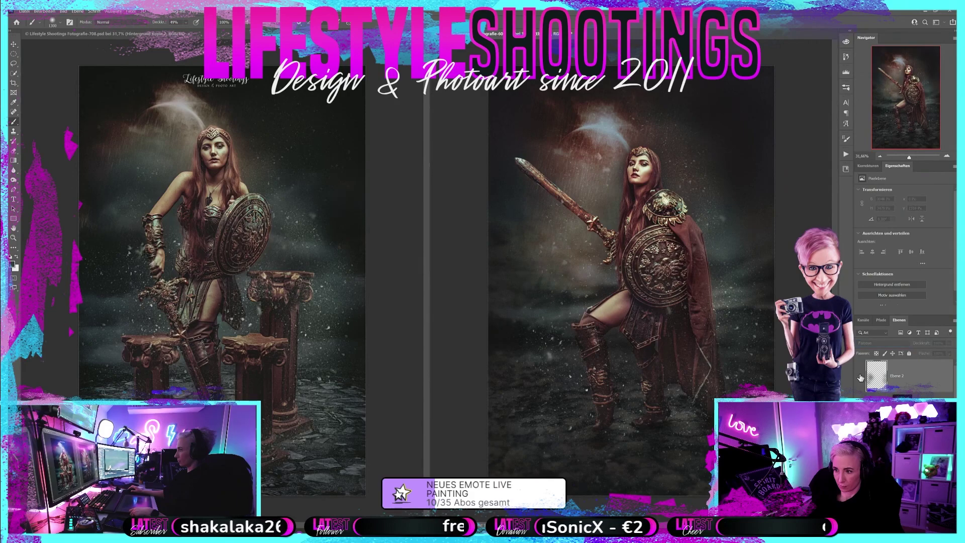
pyautogui.scroll(-2, 885, 343)
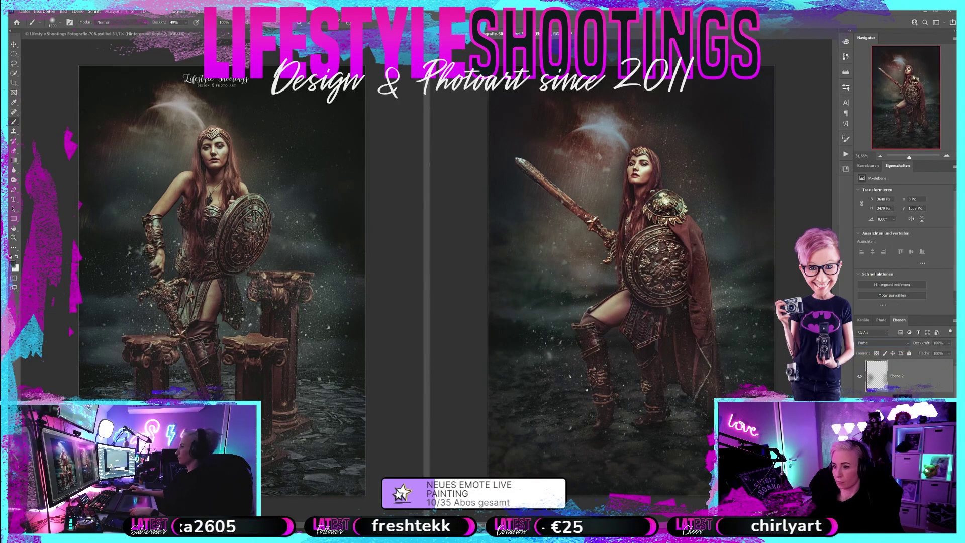
pyautogui.moveTo(538, 404)
pyautogui.mouseDown()
pyautogui.moveTo(577, 250)
pyautogui.moveTo(568, 221)
pyautogui.mouseUp()
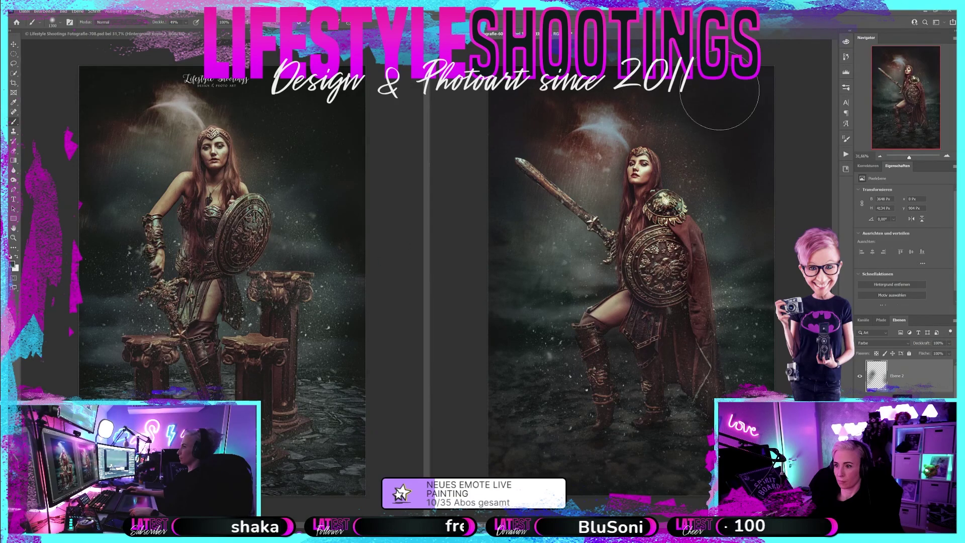
# - Compare the Ebene 2 teal tint on and off, leaving it visible
pyautogui.click(859, 376)
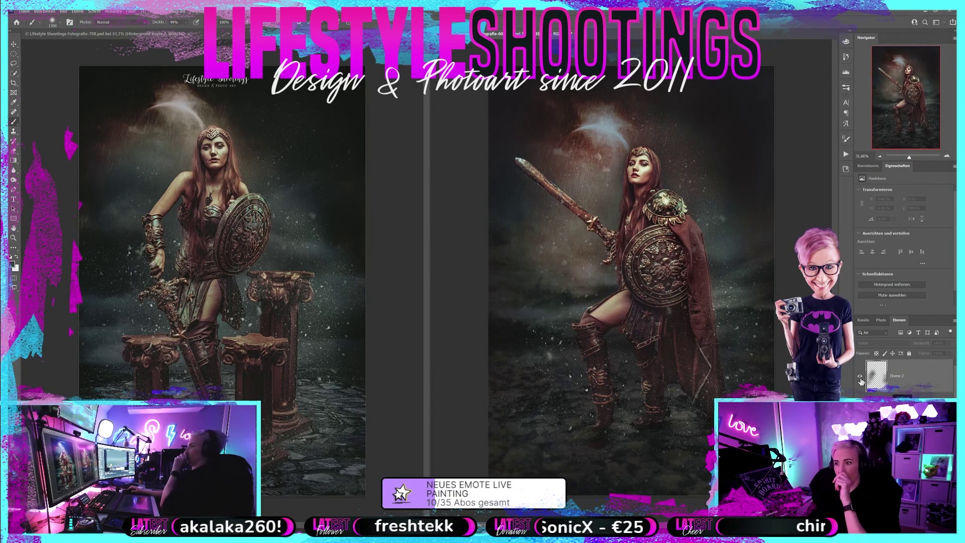
pyautogui.click(860, 380)
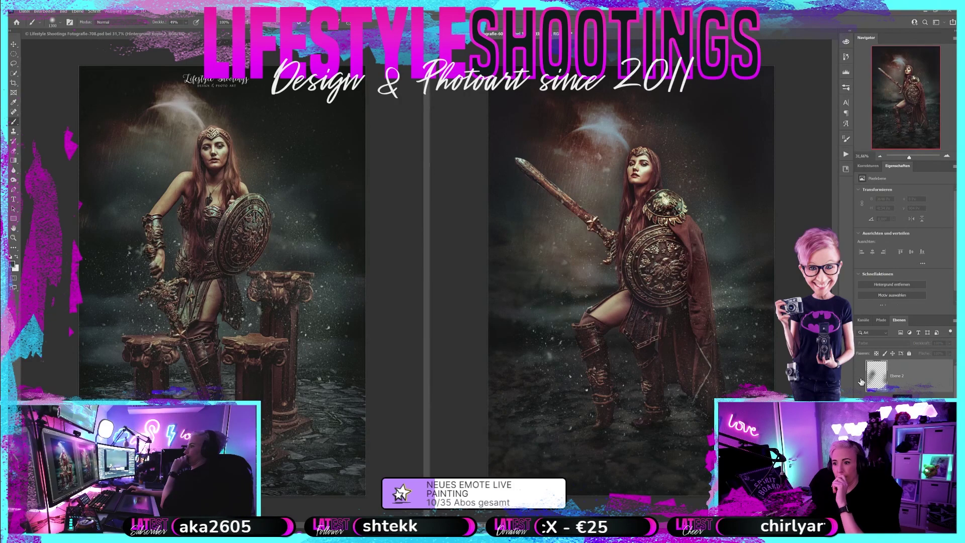
pyautogui.click(859, 376)
pyautogui.click(936, 342)
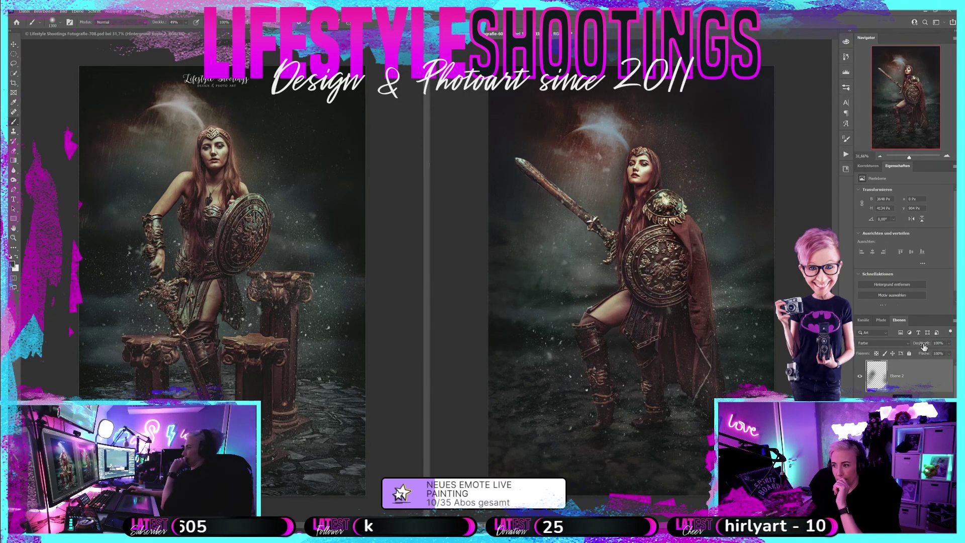
pyautogui.click(857, 378)
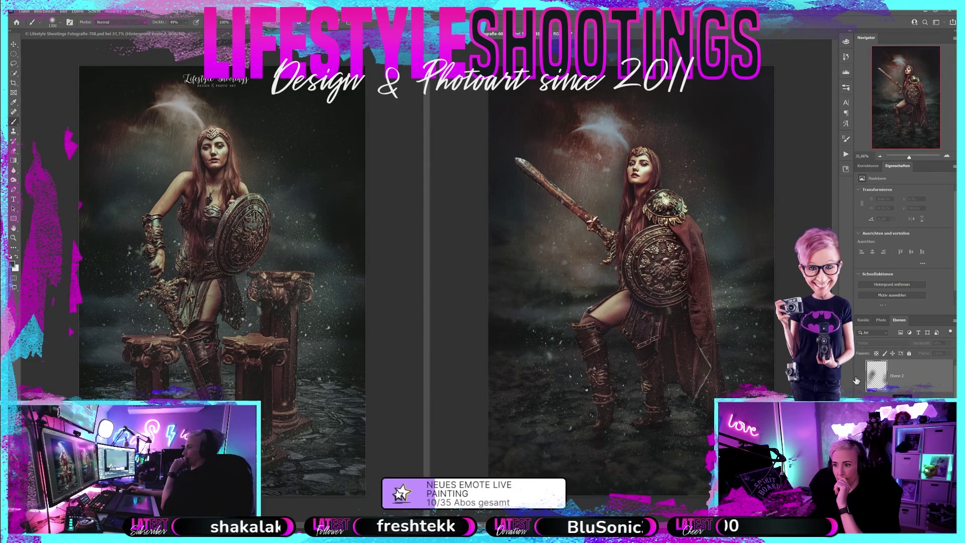
pyautogui.click(858, 378)
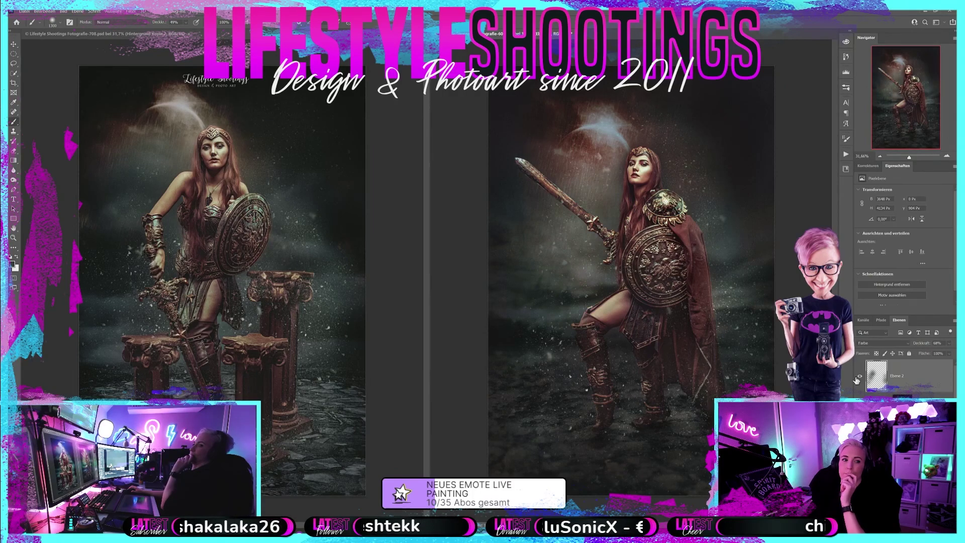
pyautogui.click(857, 377)
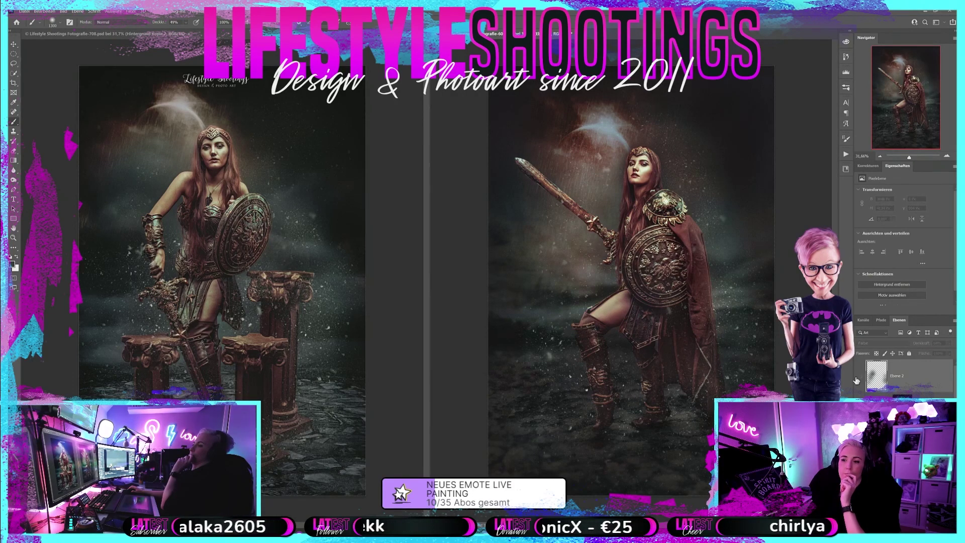
pyautogui.click(858, 378)
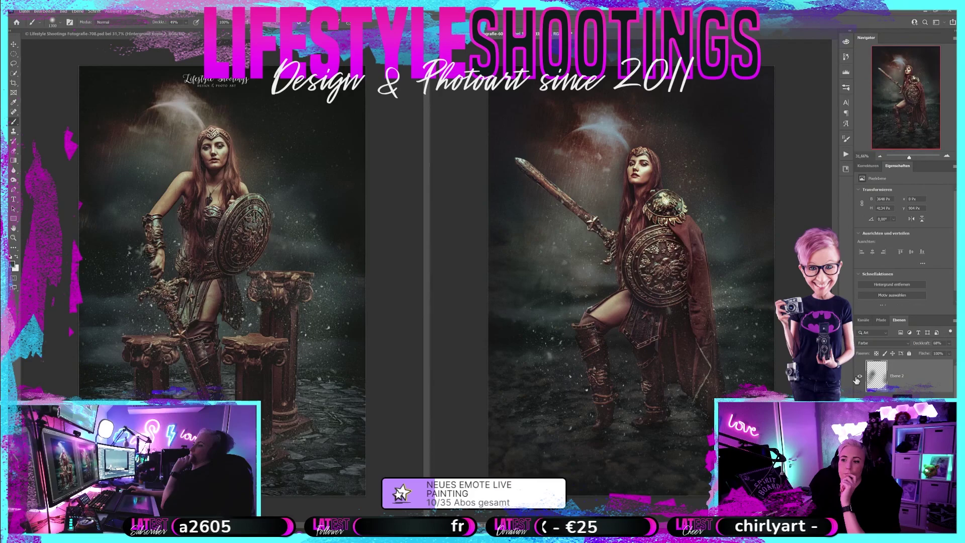
pyautogui.click(858, 378)
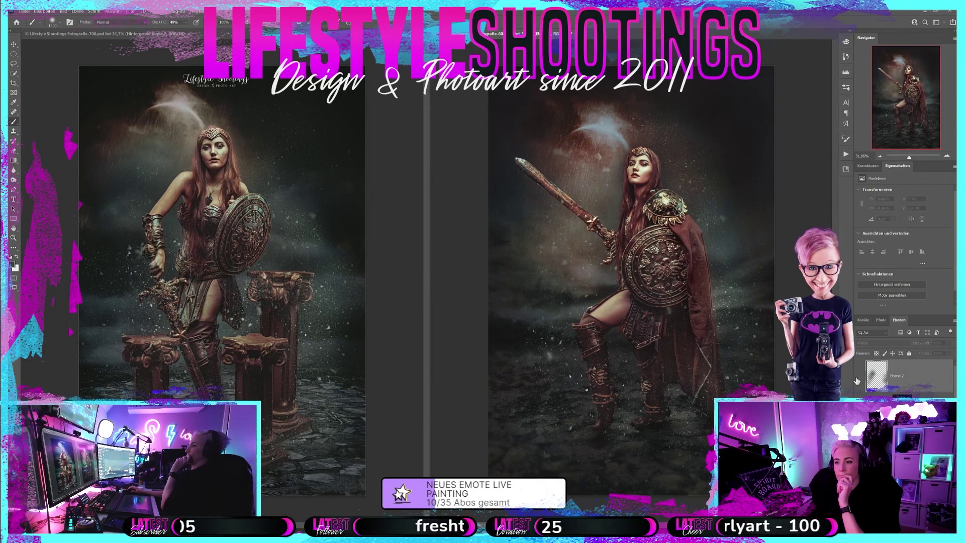
pyautogui.click(857, 379)
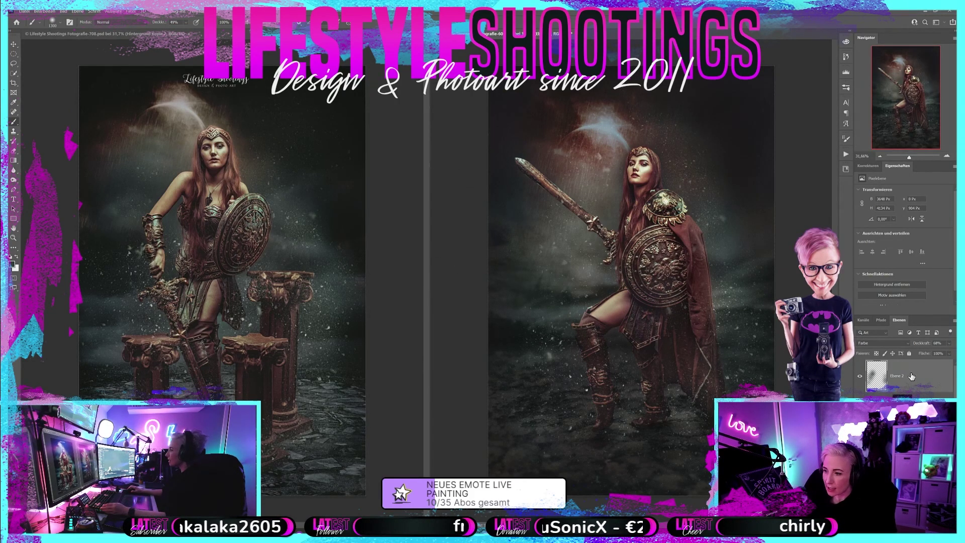
# - Stamp visible layers into a new top layer, view the face at 100%, and list the Rauschfilter options
pyautogui.hotkey('ctrl', 'shift', 'alt', 'e')
pyautogui.click(913, 157)
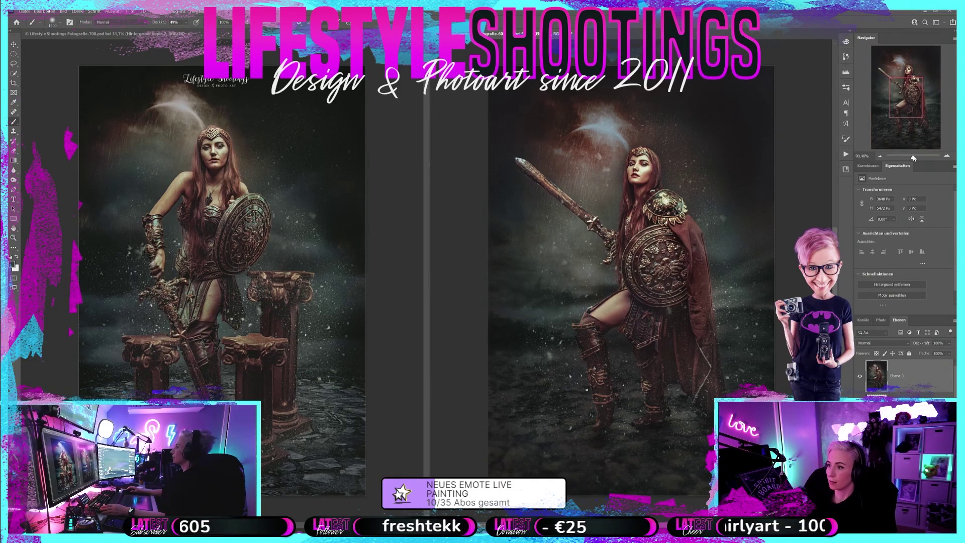
pyautogui.doubleClick(873, 155)
pyautogui.write('100')
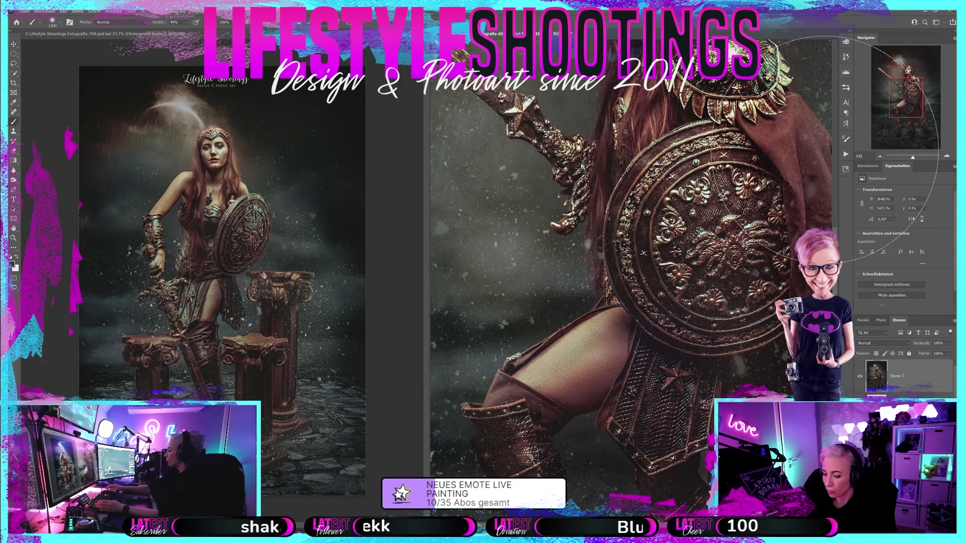
pyautogui.press('Return')
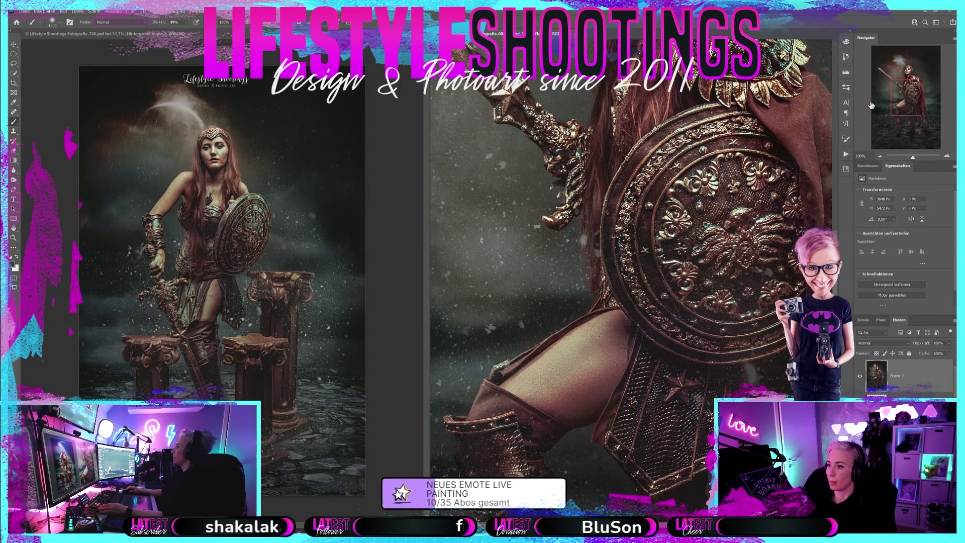
pyautogui.moveTo(899, 100); pyautogui.dragTo(906, 84)
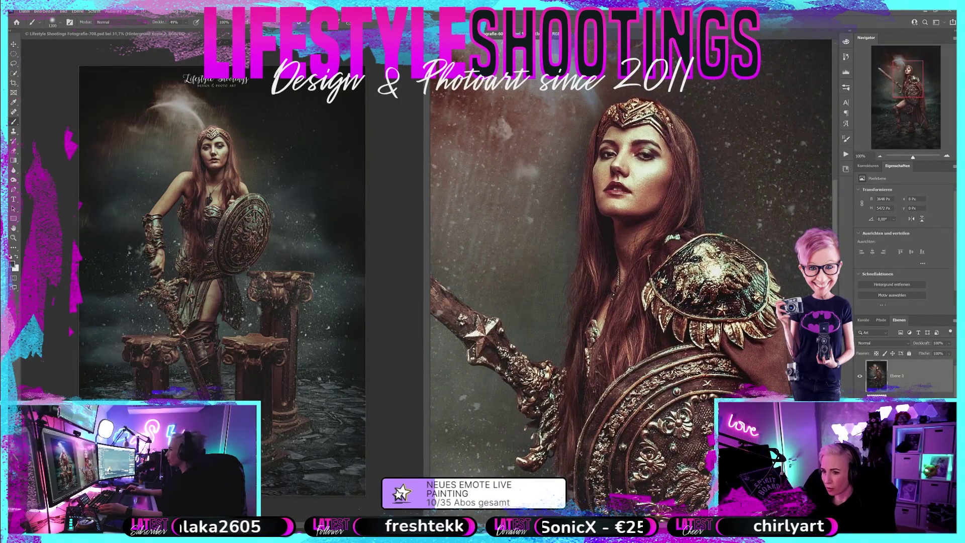
pyautogui.click(131, 11)
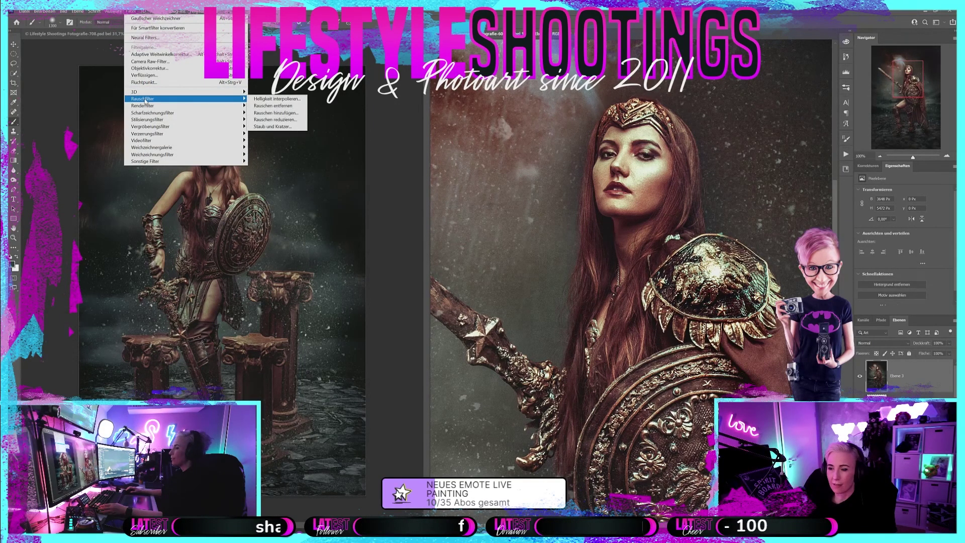
pyautogui.moveTo(143, 99)
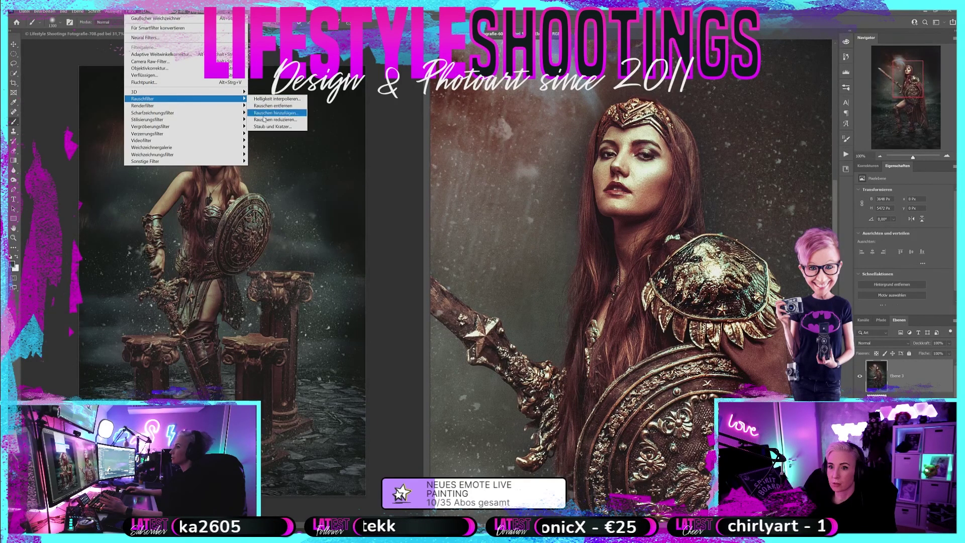
# - Apply Rauschen reduzieren at strength 10, details kept at 0%, to the stamped warrior layer
pyautogui.click(264, 120)
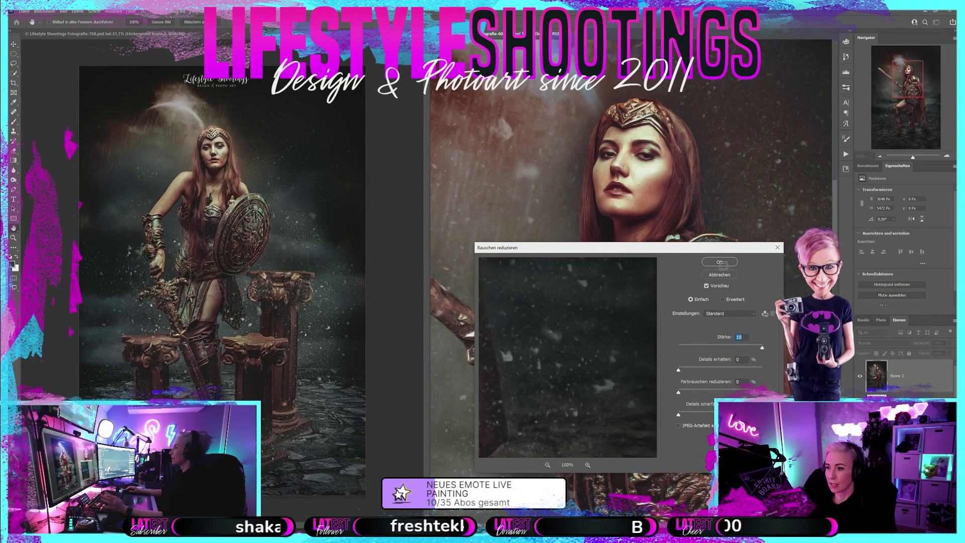
pyautogui.click(720, 263)
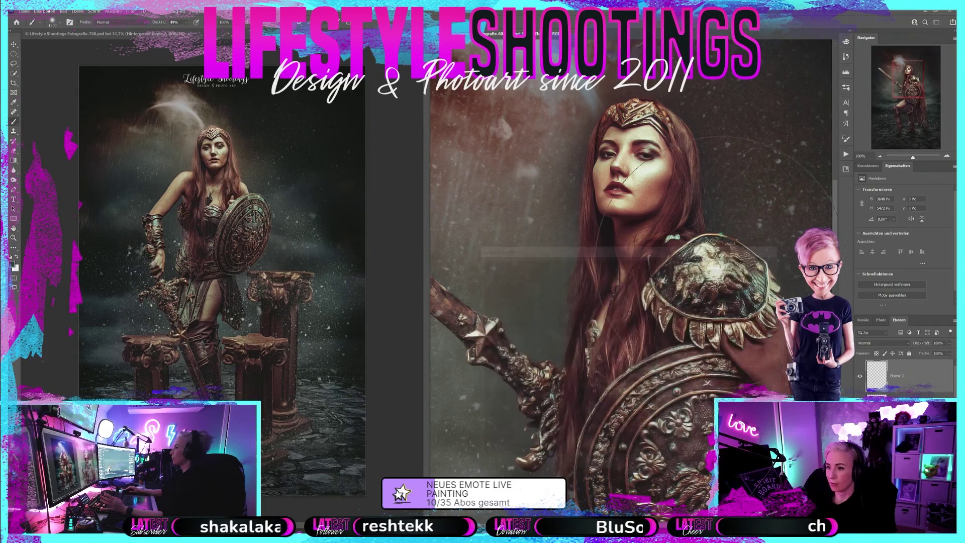
pyautogui.click(131, 11)
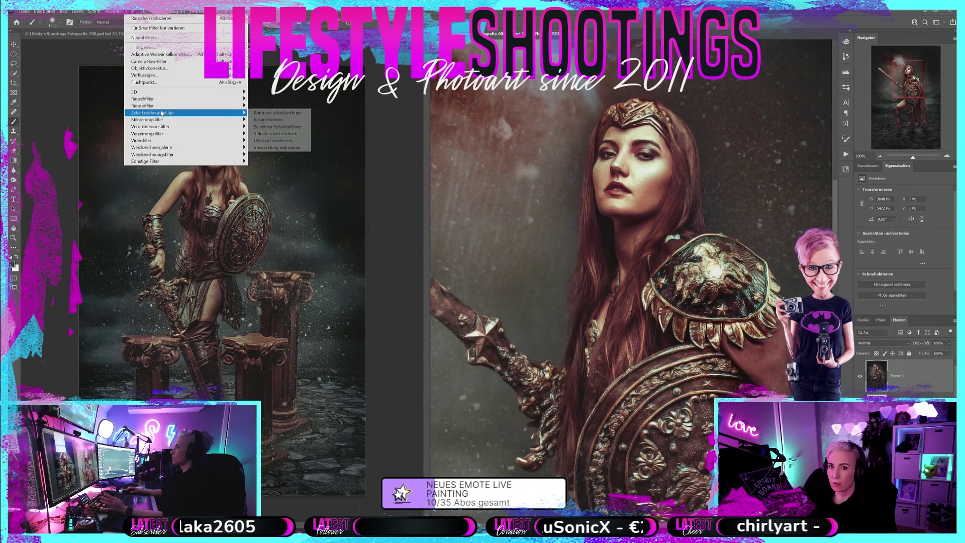
# - Sharpen the warrior layer with Unscharf maskieren at about 218% strength and 2,0 px radius
pyautogui.click(279, 142)
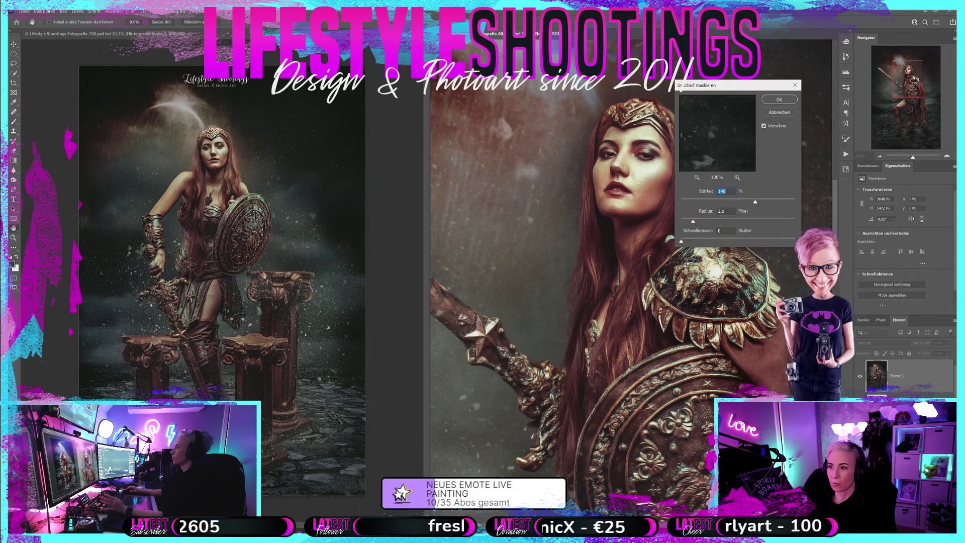
pyautogui.moveTo(754, 201); pyautogui.dragTo(773, 201)
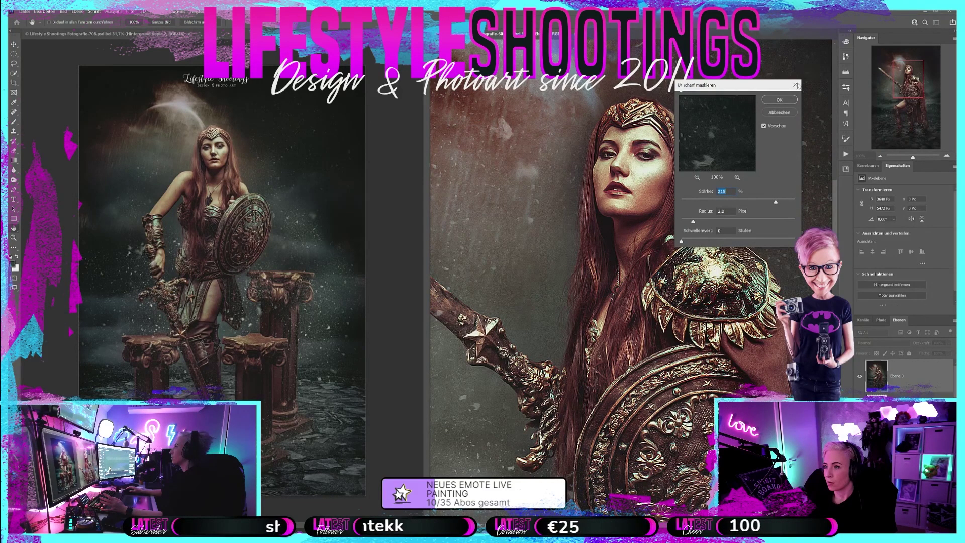
pyautogui.click(779, 99)
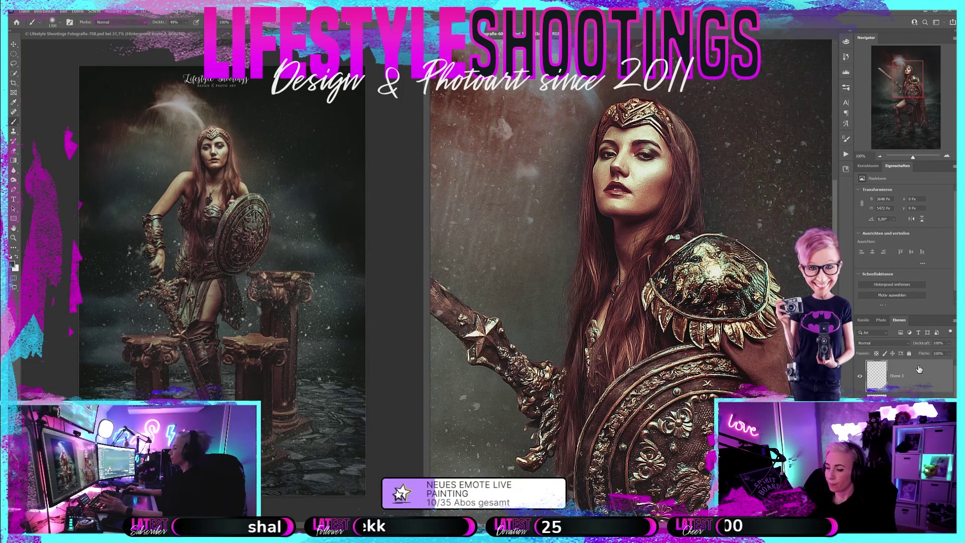
# - Lower the sharpened top layer's opacity to 59%, toggling its visibility to compare
pyautogui.click(858, 378)
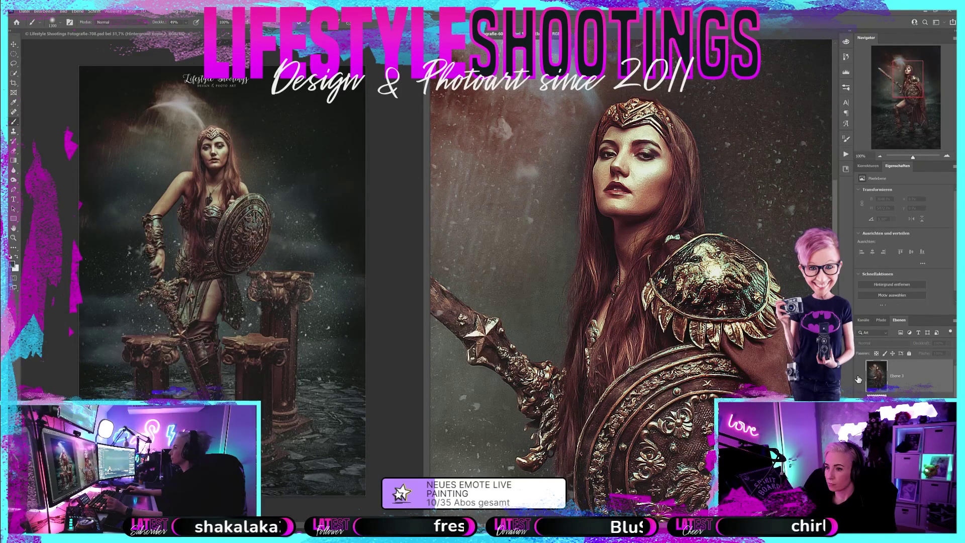
pyautogui.click(858, 377)
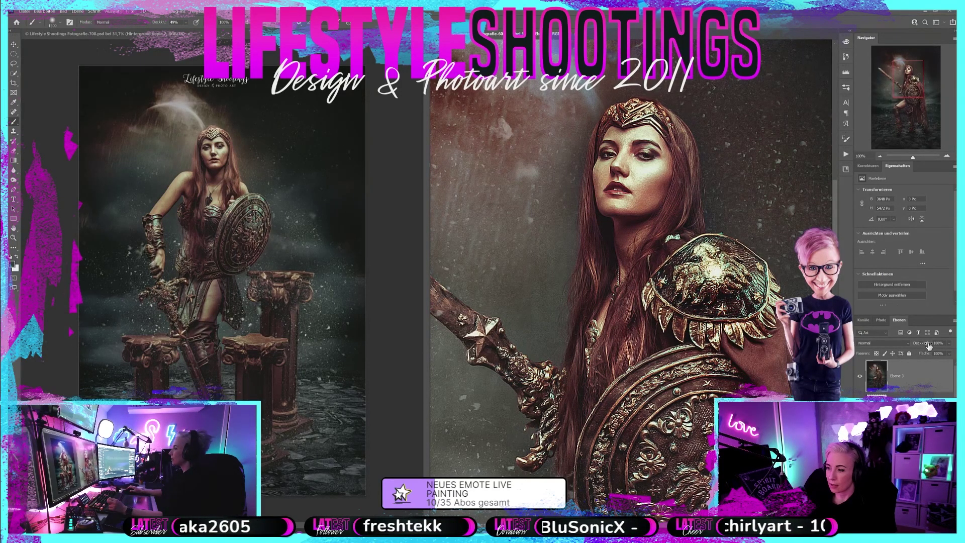
pyautogui.moveTo(913, 345); pyautogui.dragTo(913, 346)
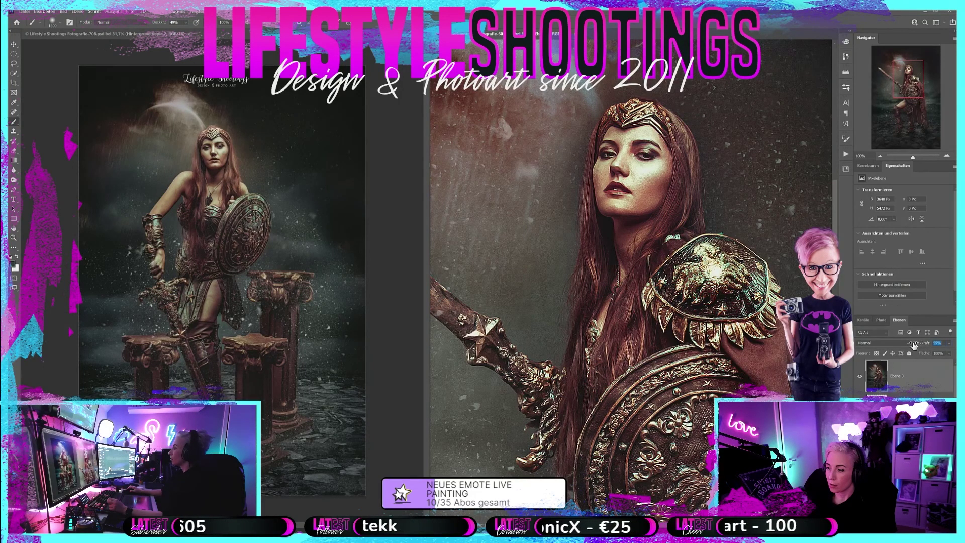
pyautogui.click(859, 378)
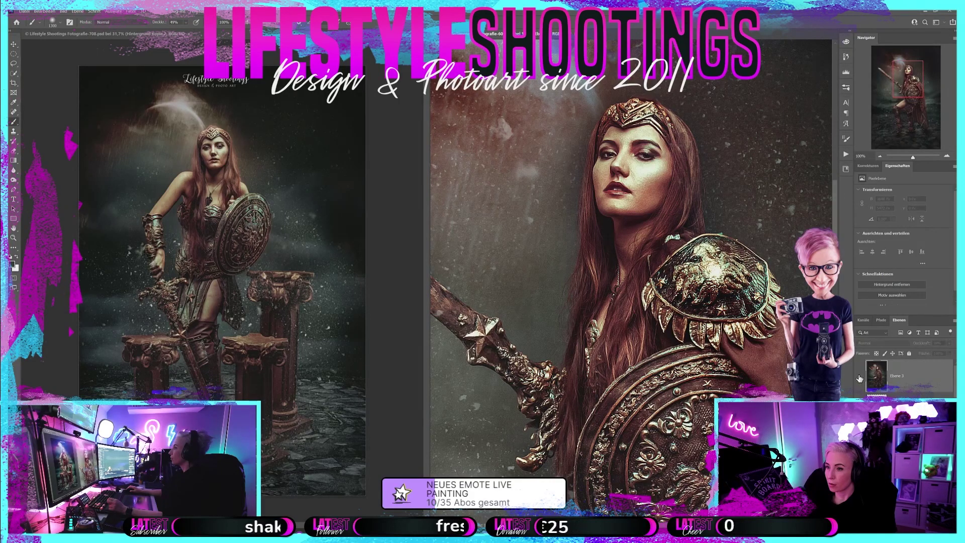
pyautogui.click(860, 378)
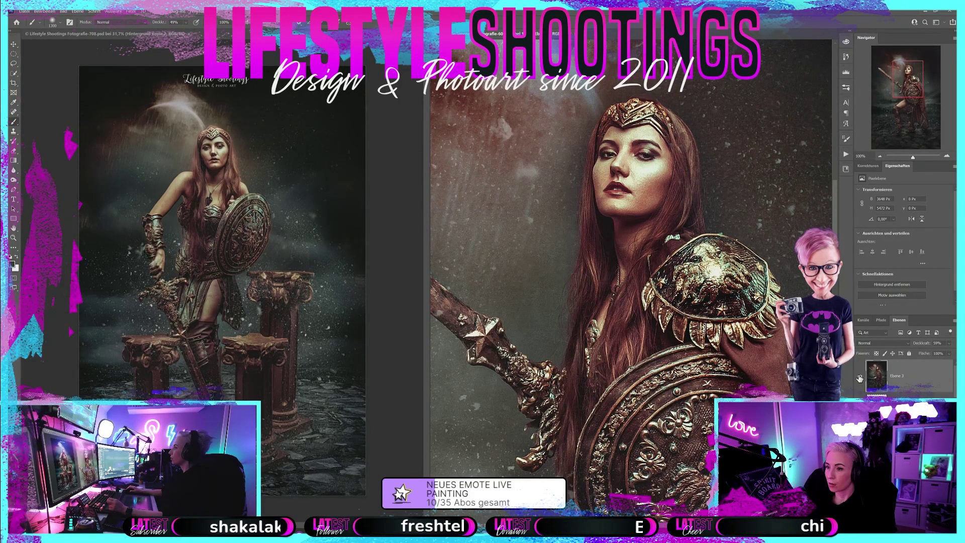
# - Zoom out in the Navigator to show the whole warrior composite
pyautogui.moveTo(913, 156); pyautogui.dragTo(911, 157)
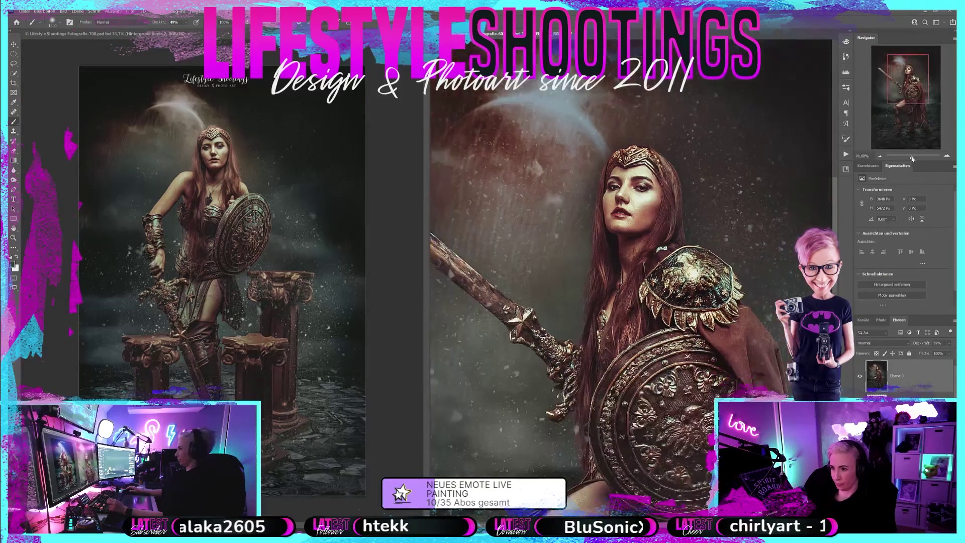
pyautogui.moveTo(911, 159); pyautogui.dragTo(909, 159)
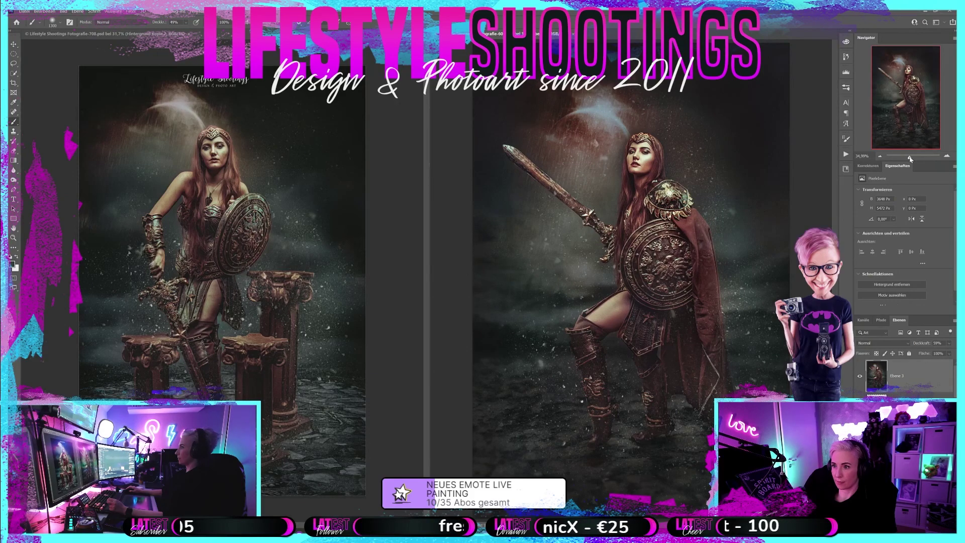
pyautogui.click(24, 11)
pyautogui.click(46, 91)
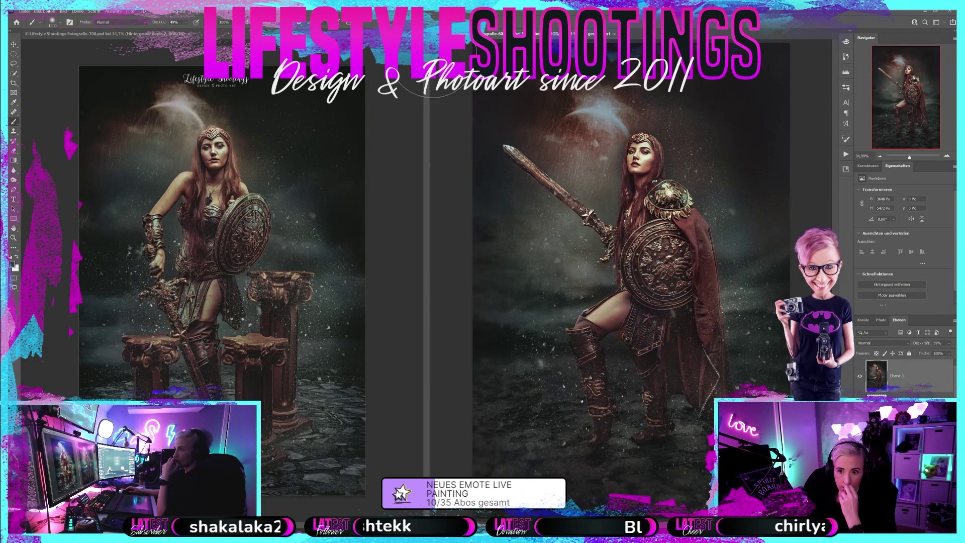
# - Bring up the Datei > Öffnen file browser to open the crowned fairy image
pyautogui.click(25, 11)
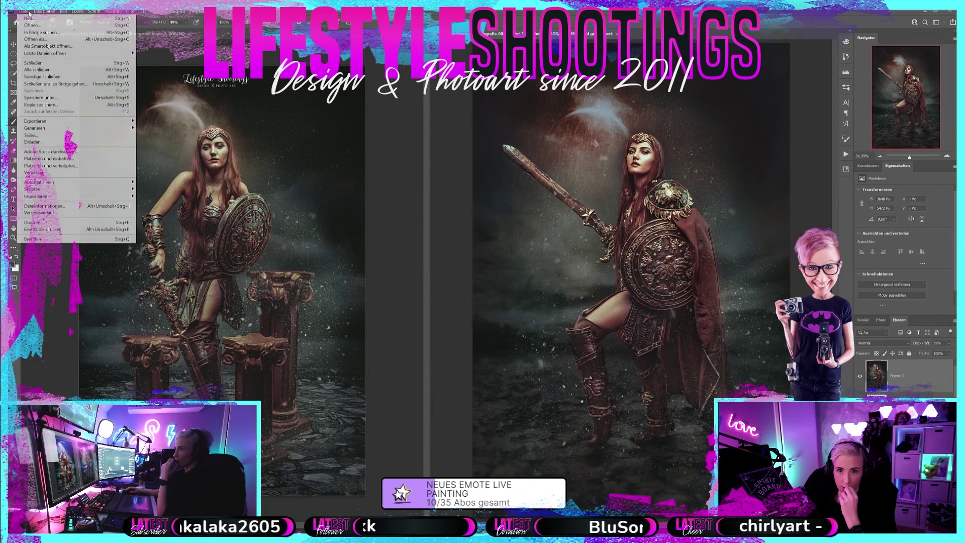
pyautogui.click(31, 23)
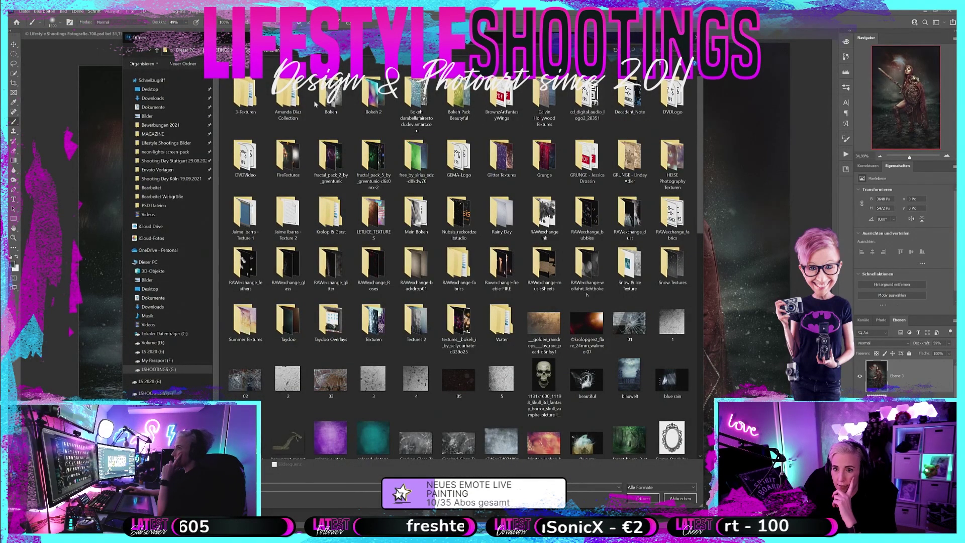
pyautogui.press('Escape')
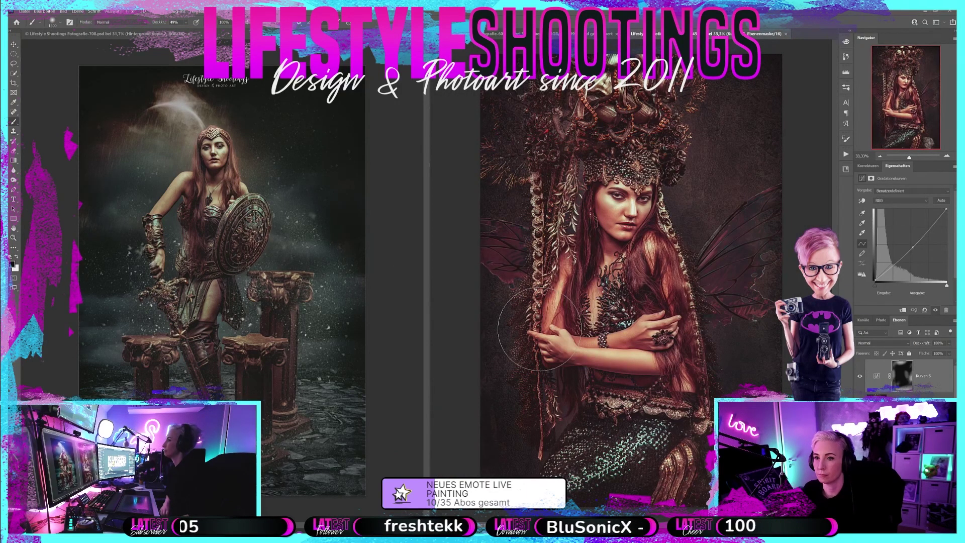
# - Close the left reference document and tile the two open documents with 2 nebeneinander
pyautogui.click(187, 35)
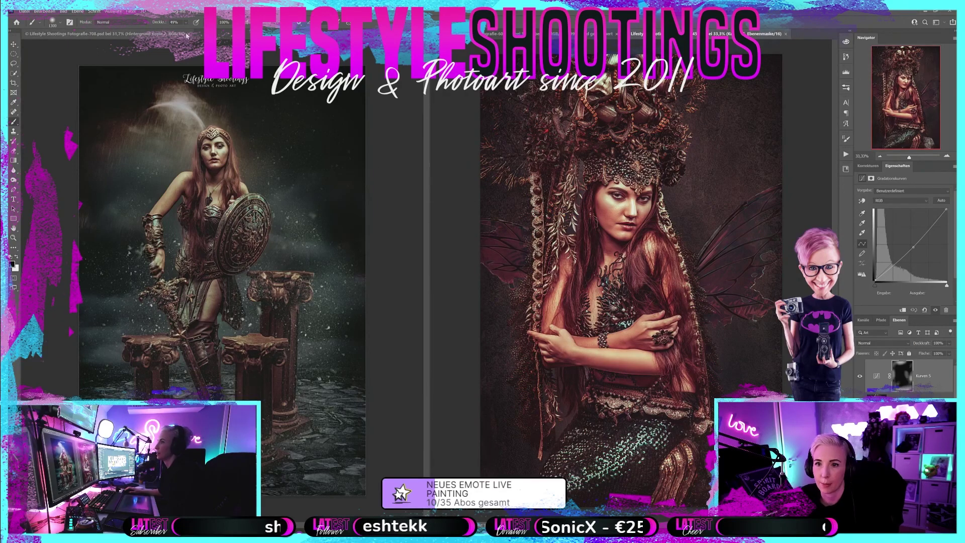
pyautogui.click(189, 34)
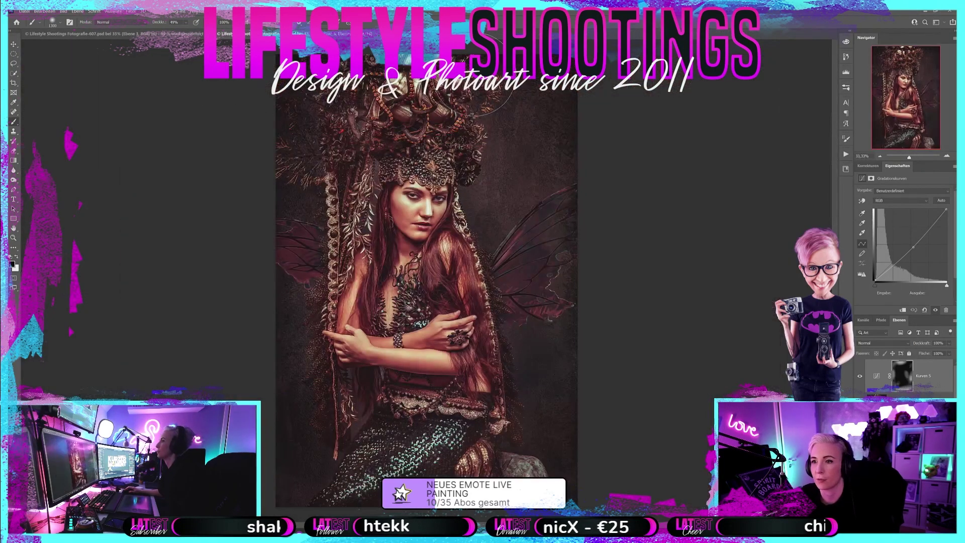
pyautogui.click(196, 12)
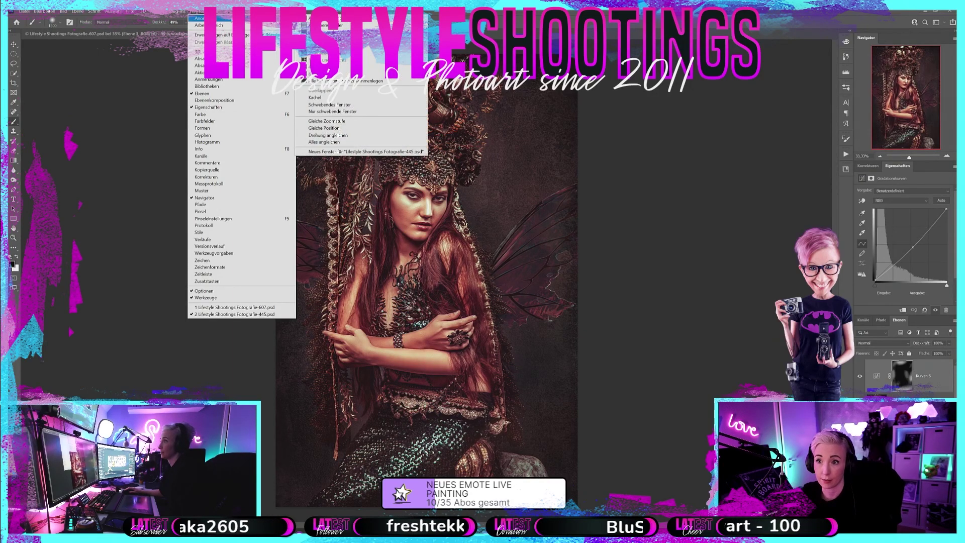
pyautogui.click(326, 33)
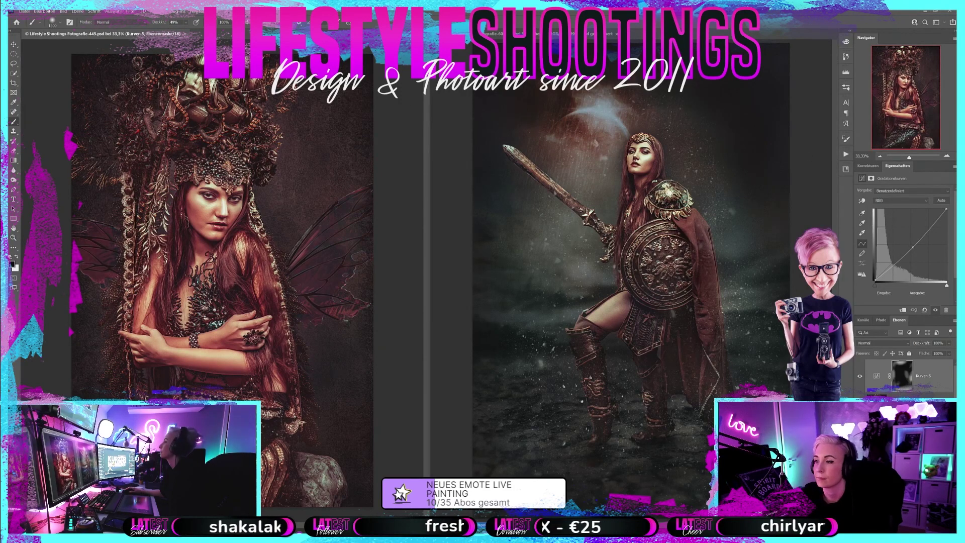
# - Zoom out on the fairy and warrior documents, then save the composite via Speichern unter
pyautogui.moveTo(909, 158); pyautogui.dragTo(910, 159)
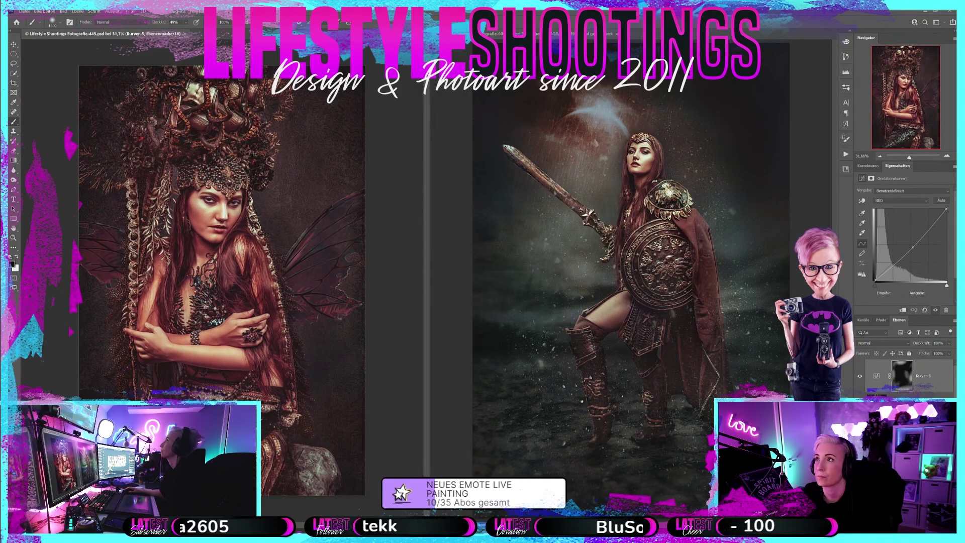
pyautogui.hotkey('ctrl', 'Tab')
pyautogui.moveTo(908, 158); pyautogui.dragTo(910, 158)
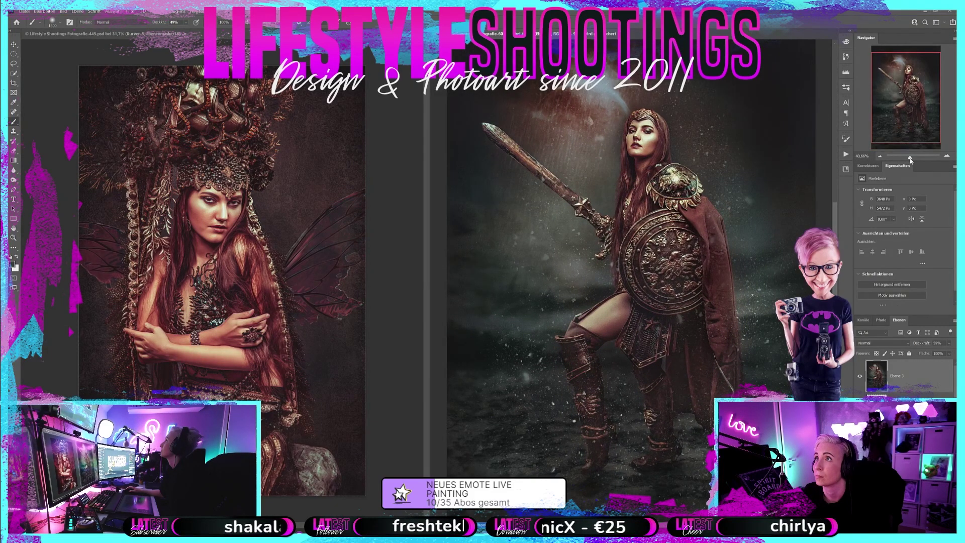
pyautogui.moveTo(909, 158); pyautogui.dragTo(909, 158)
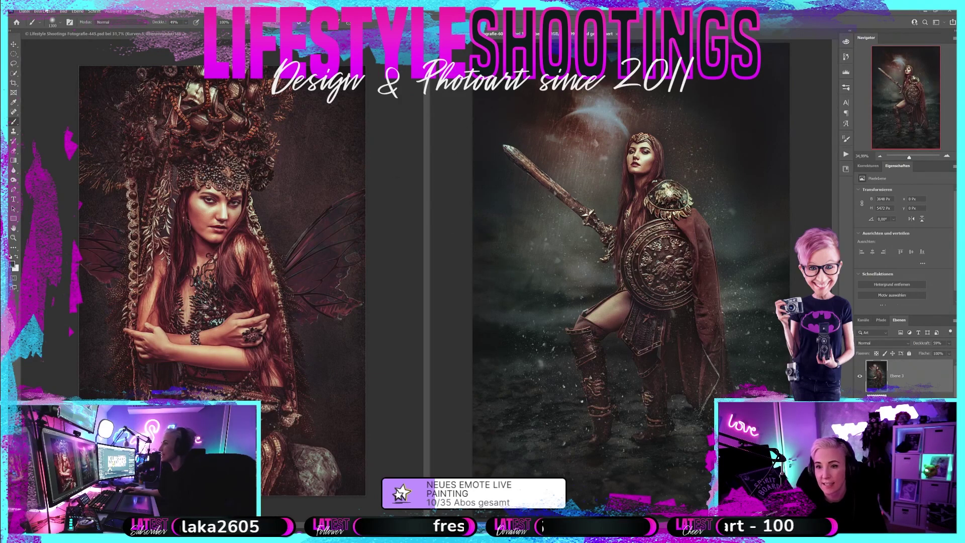
pyautogui.click(24, 11)
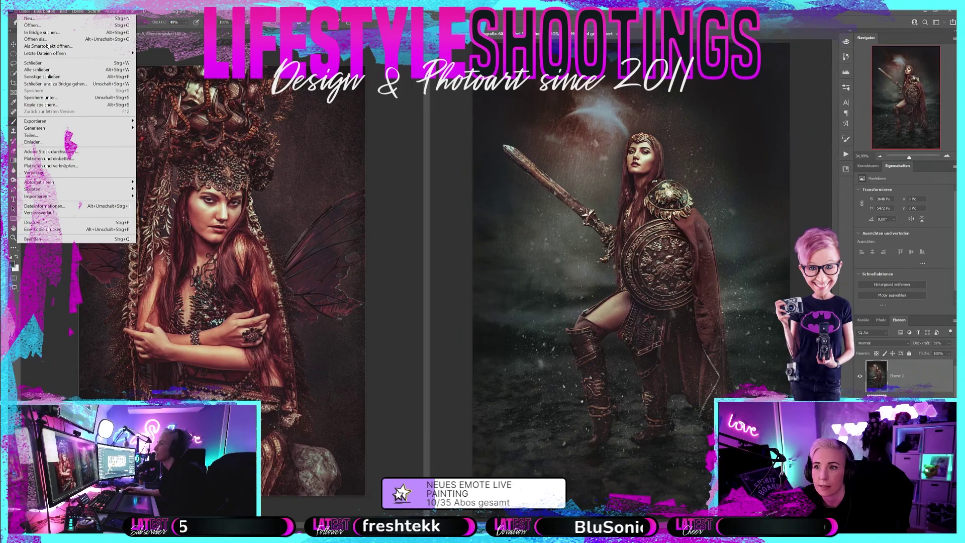
pyautogui.click(62, 98)
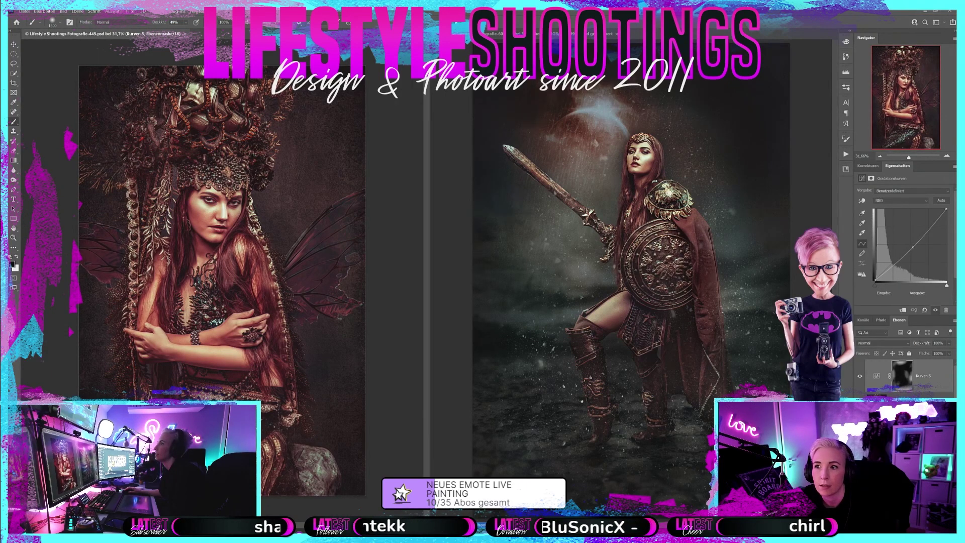